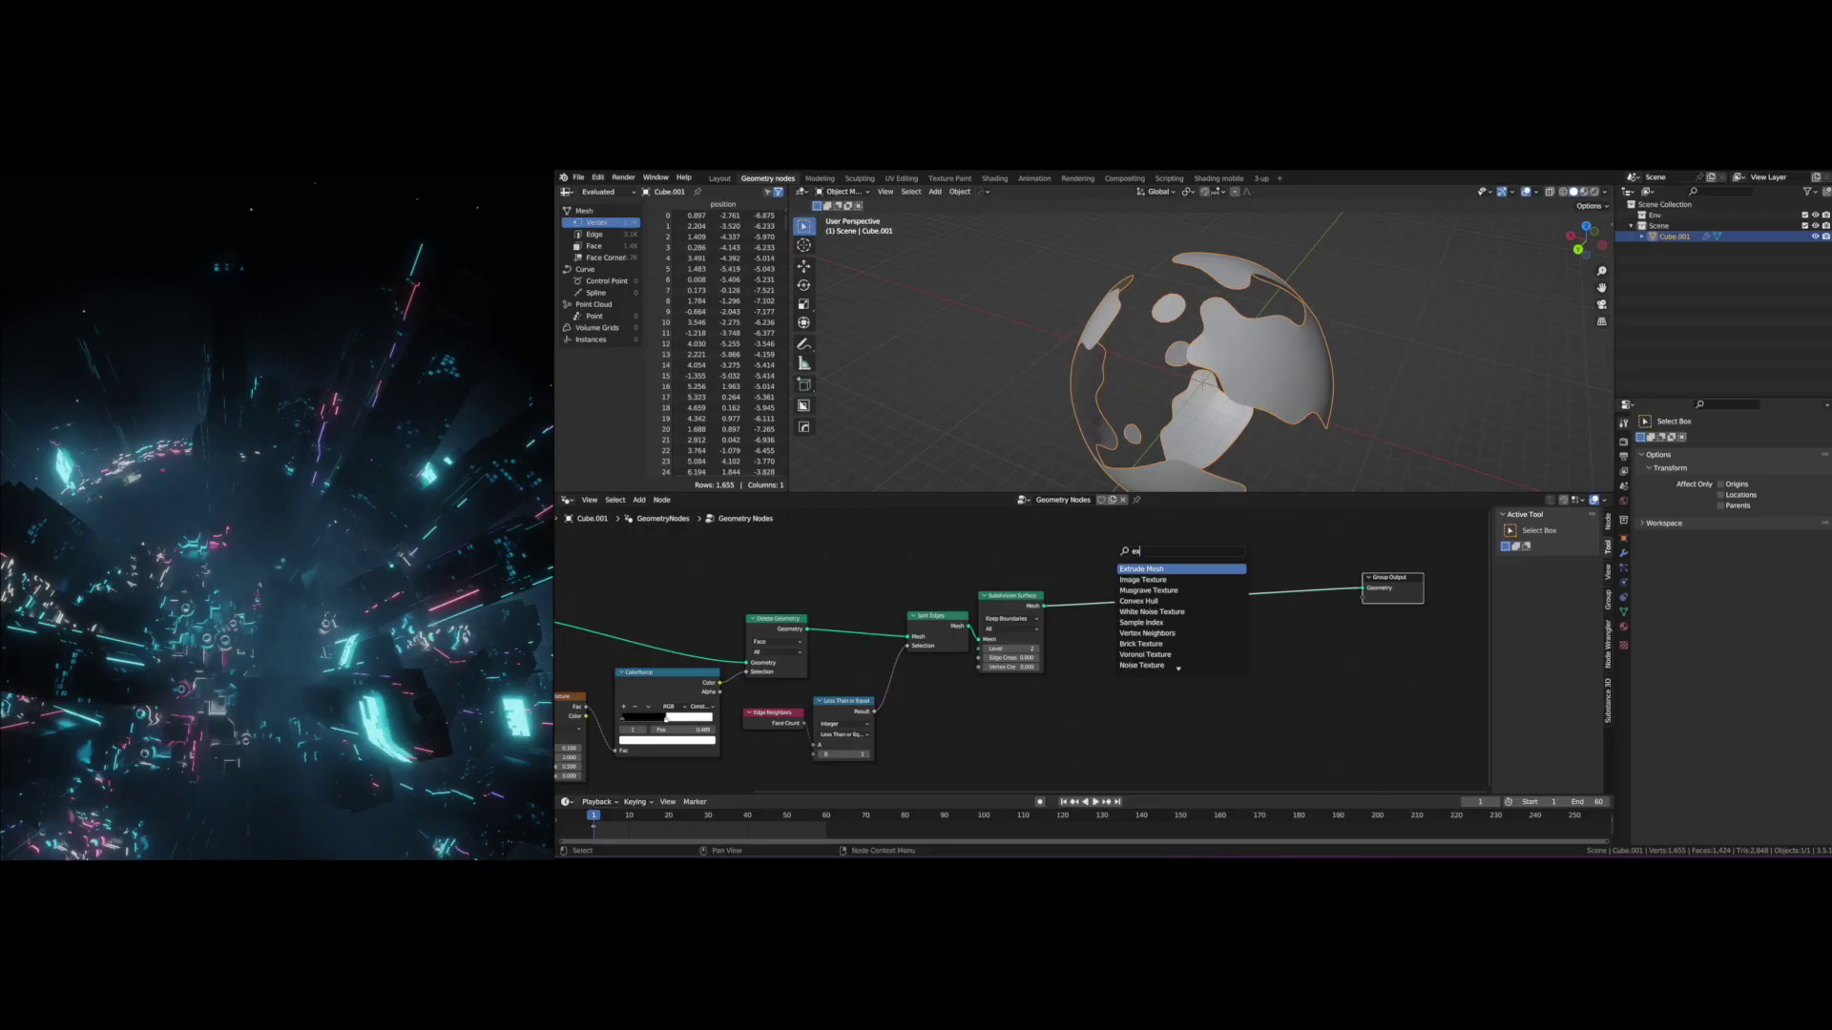
Step: Insert an Extrude Mesh node between the Subdivision Surface and Group Output nodes and switch off its Individual option
{"action": "left_click", "coordinate": [1135, 570]}
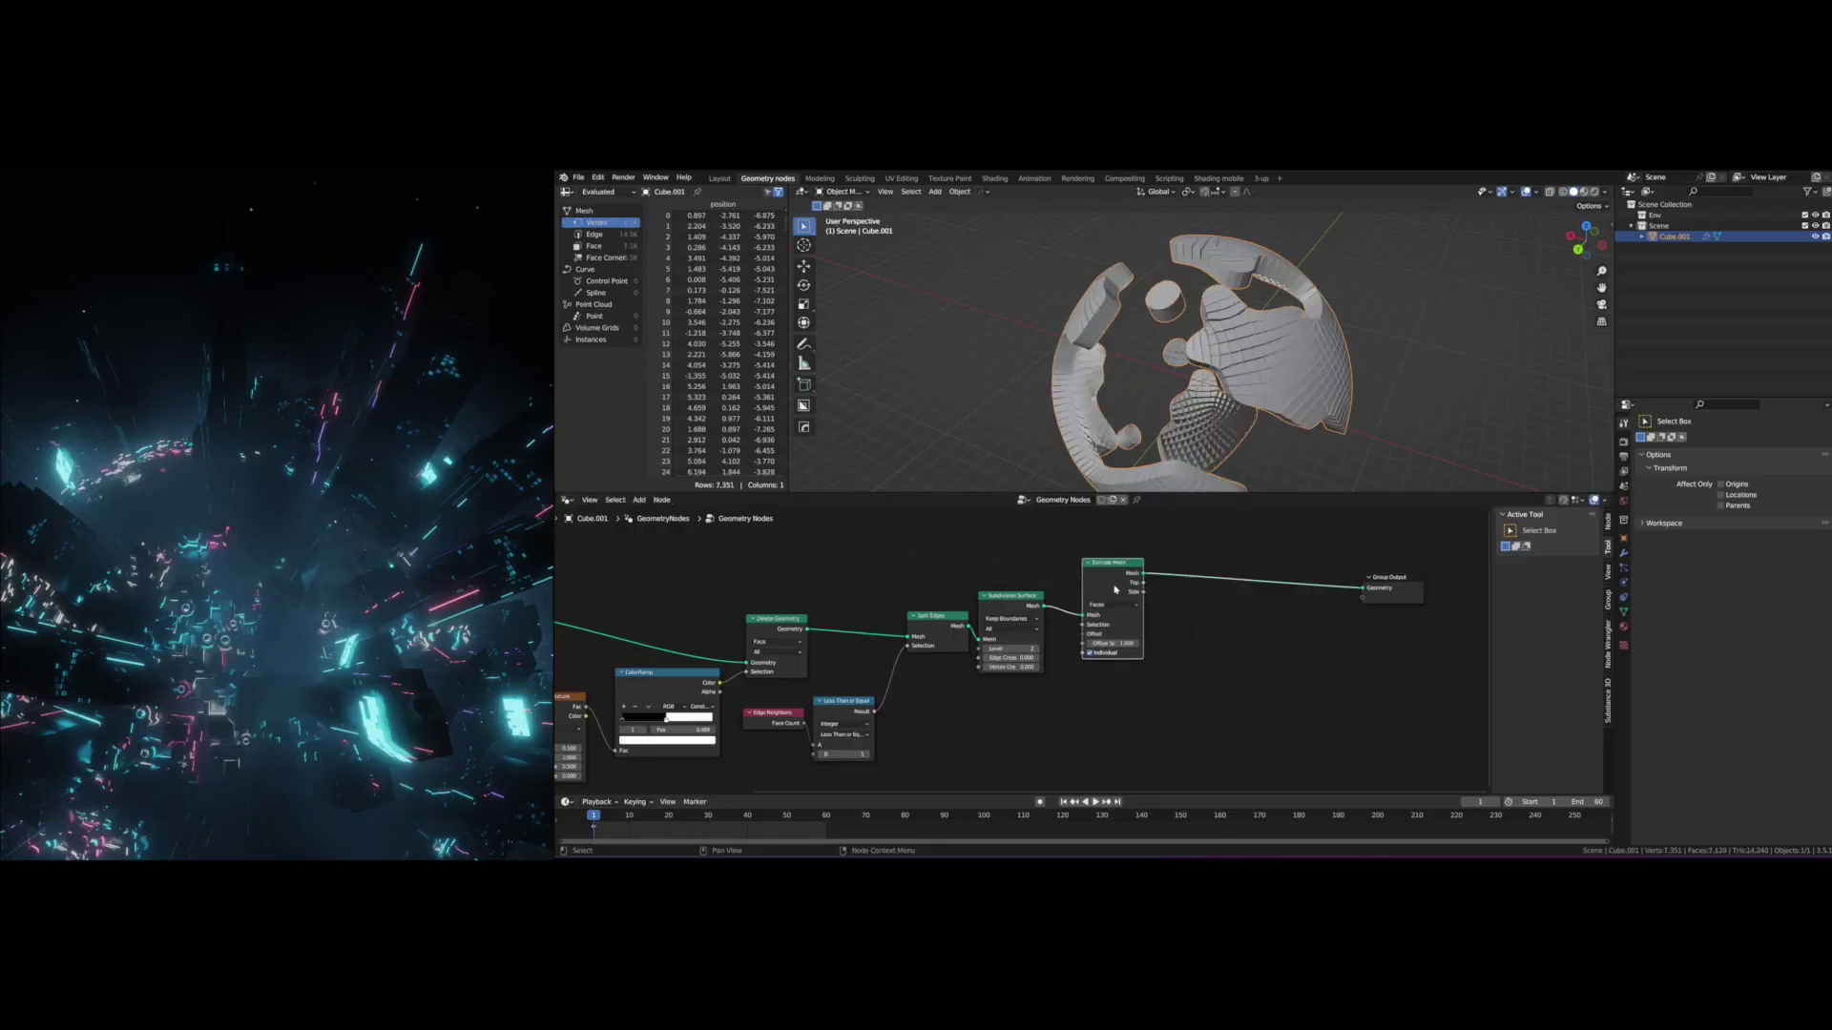
{"action": "left_click", "coordinate": [1107, 655]}
{"action": "middle_click_drag", "start_coordinate": [1240, 410], "coordinate": [1213, 403]}
{"action": "left_click_drag", "start_coordinate": [1176, 641], "coordinate": [1125, 668]}
{"action": "scroll", "coordinate": [1240, 572], "scroll_direction": "up", "scroll_amount": 4}
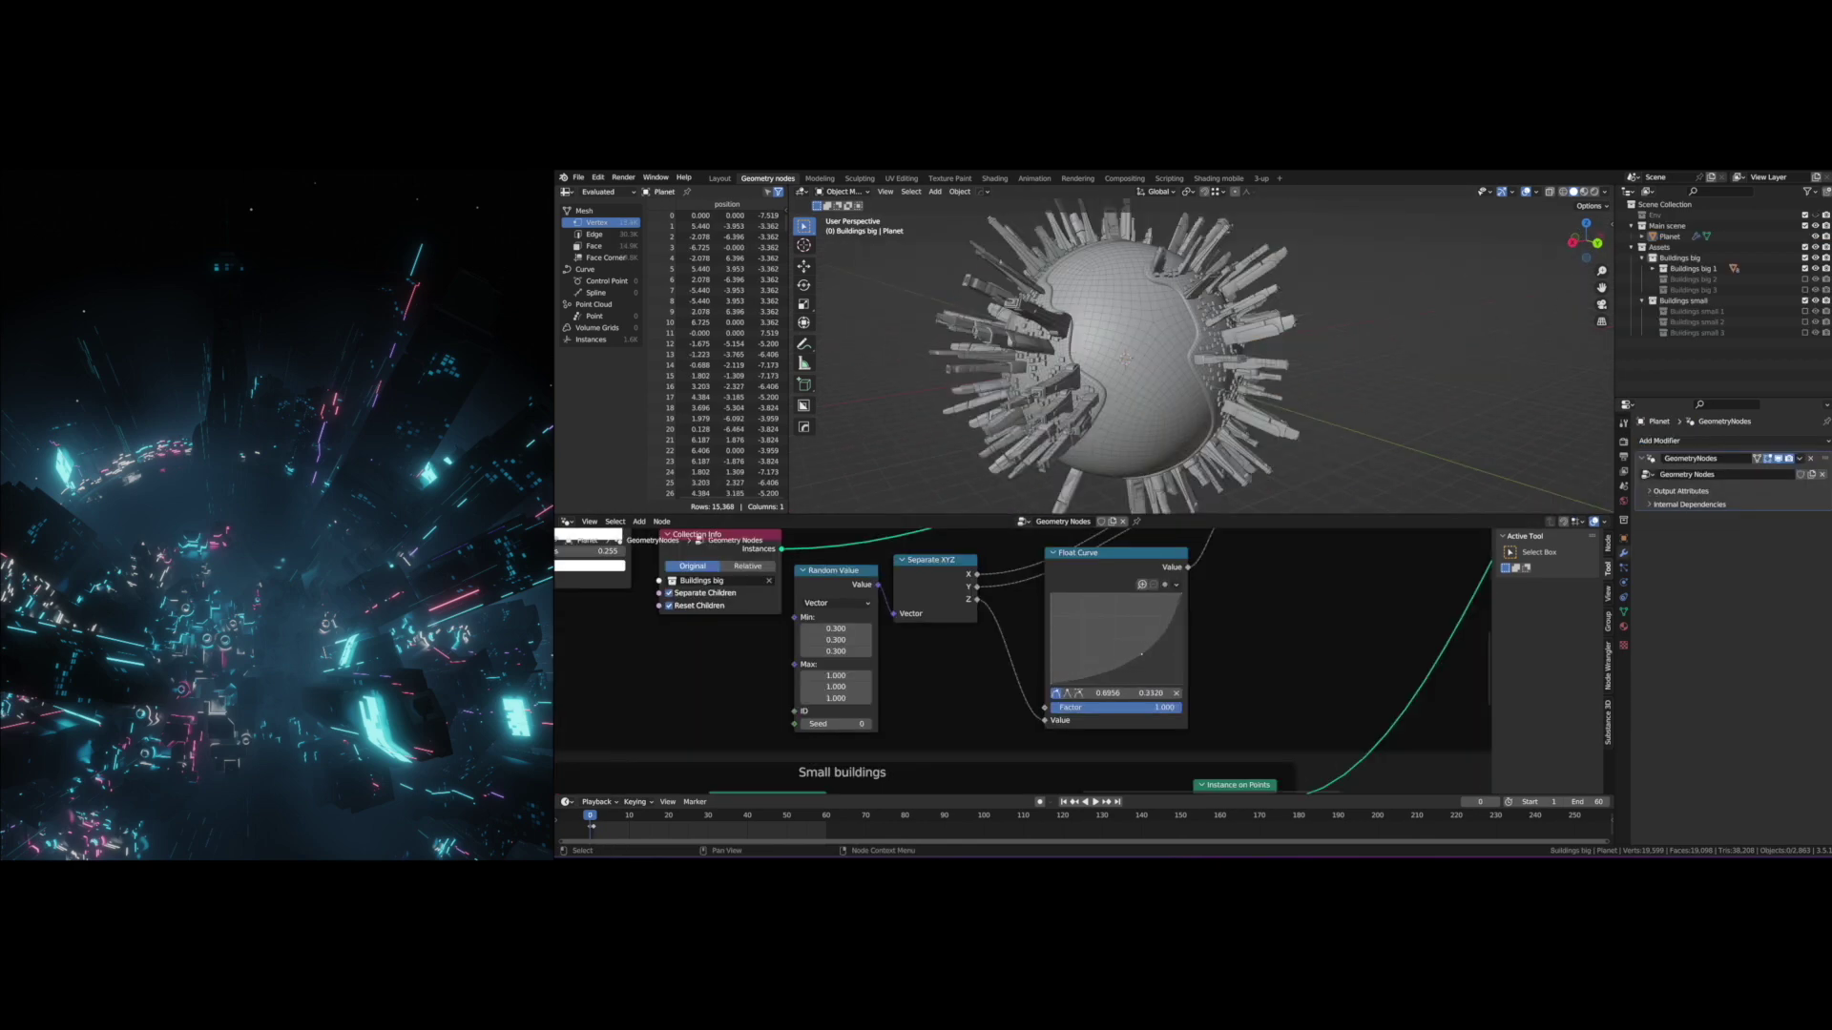
Step: Reshape the Float Curve driving the big buildings' Z scale and shift a stop of the lower ColorRamp in the Windows frame
{"action": "left_click_drag", "start_coordinate": [1130, 666], "coordinate": [1143, 679]}
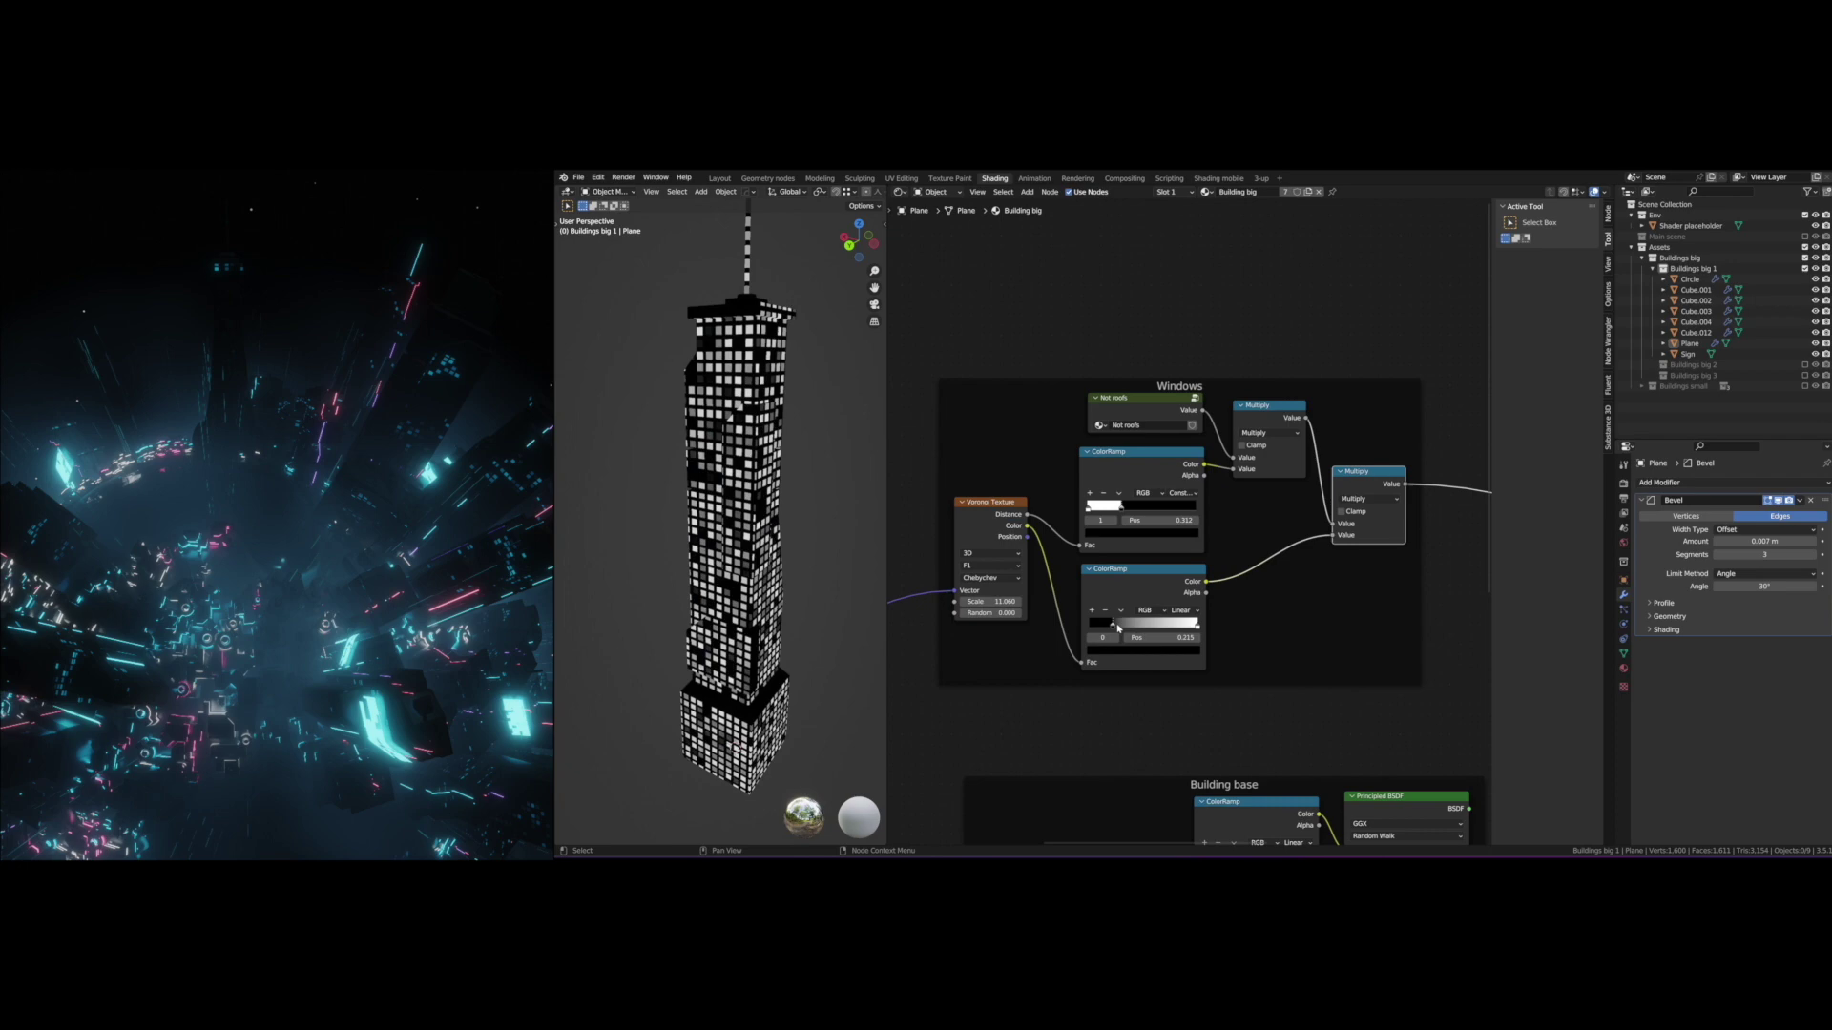
{"action": "left_click_drag", "start_coordinate": [1159, 627], "coordinate": [1183, 627]}
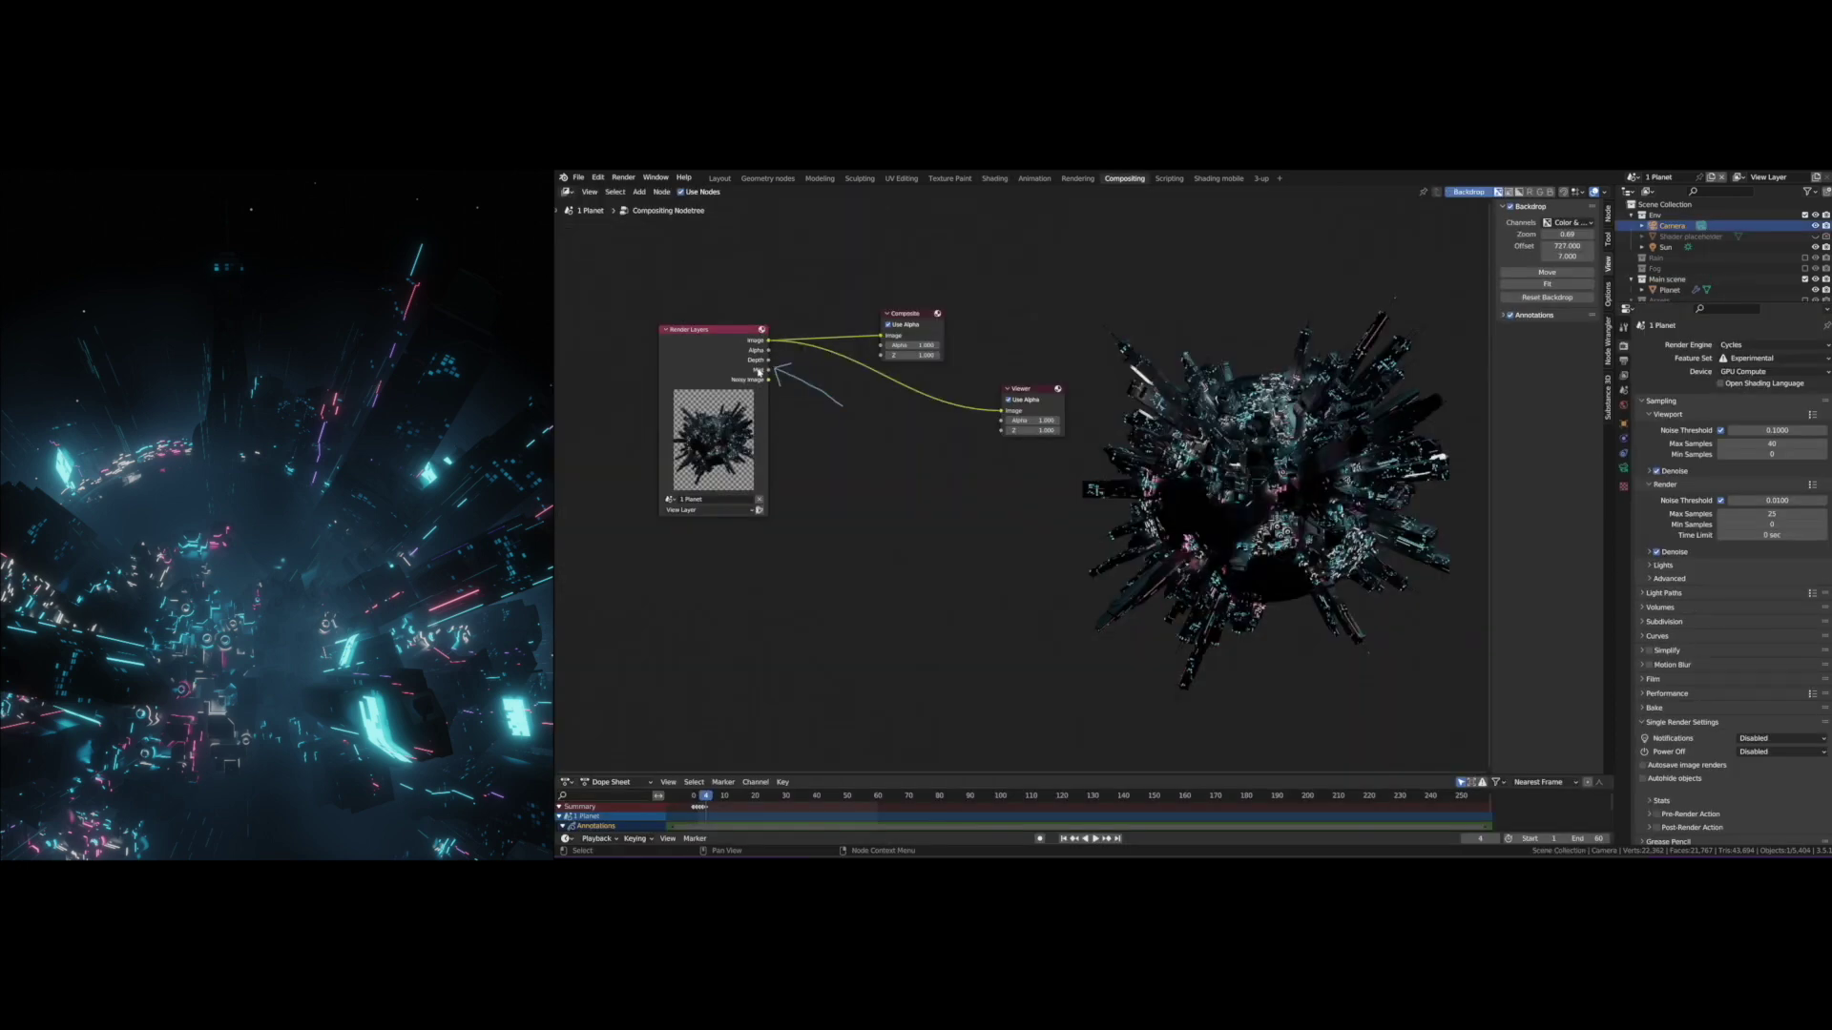
Step: Connect the Mist output of the Render Layers node to the Viewer node's Image input
{"action": "left_click_drag", "start_coordinate": [769, 370], "coordinate": [1001, 410]}
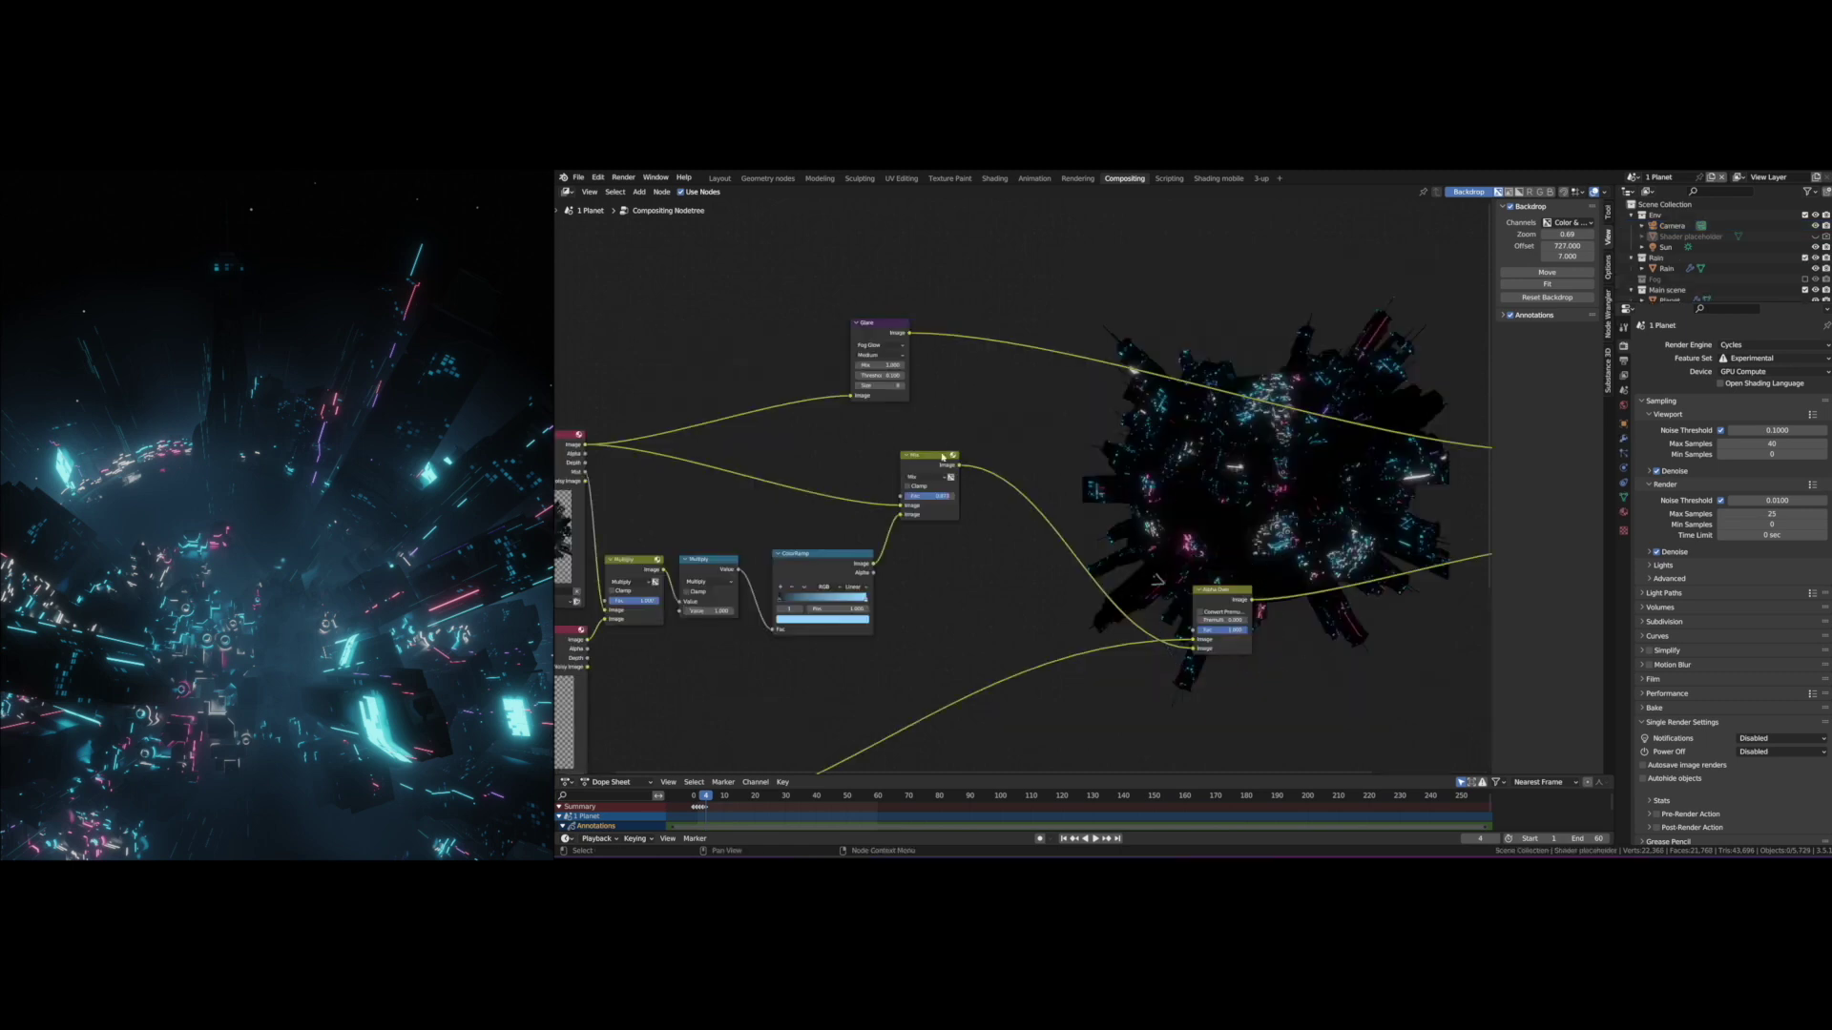
Step: Duplicate the Mix node after the original, connect the Fog Glow Glare output to its second image input, and preview the result
{"action": "key", "text": "shift+d"}
{"action": "left_click", "coordinate": [1079, 567]}
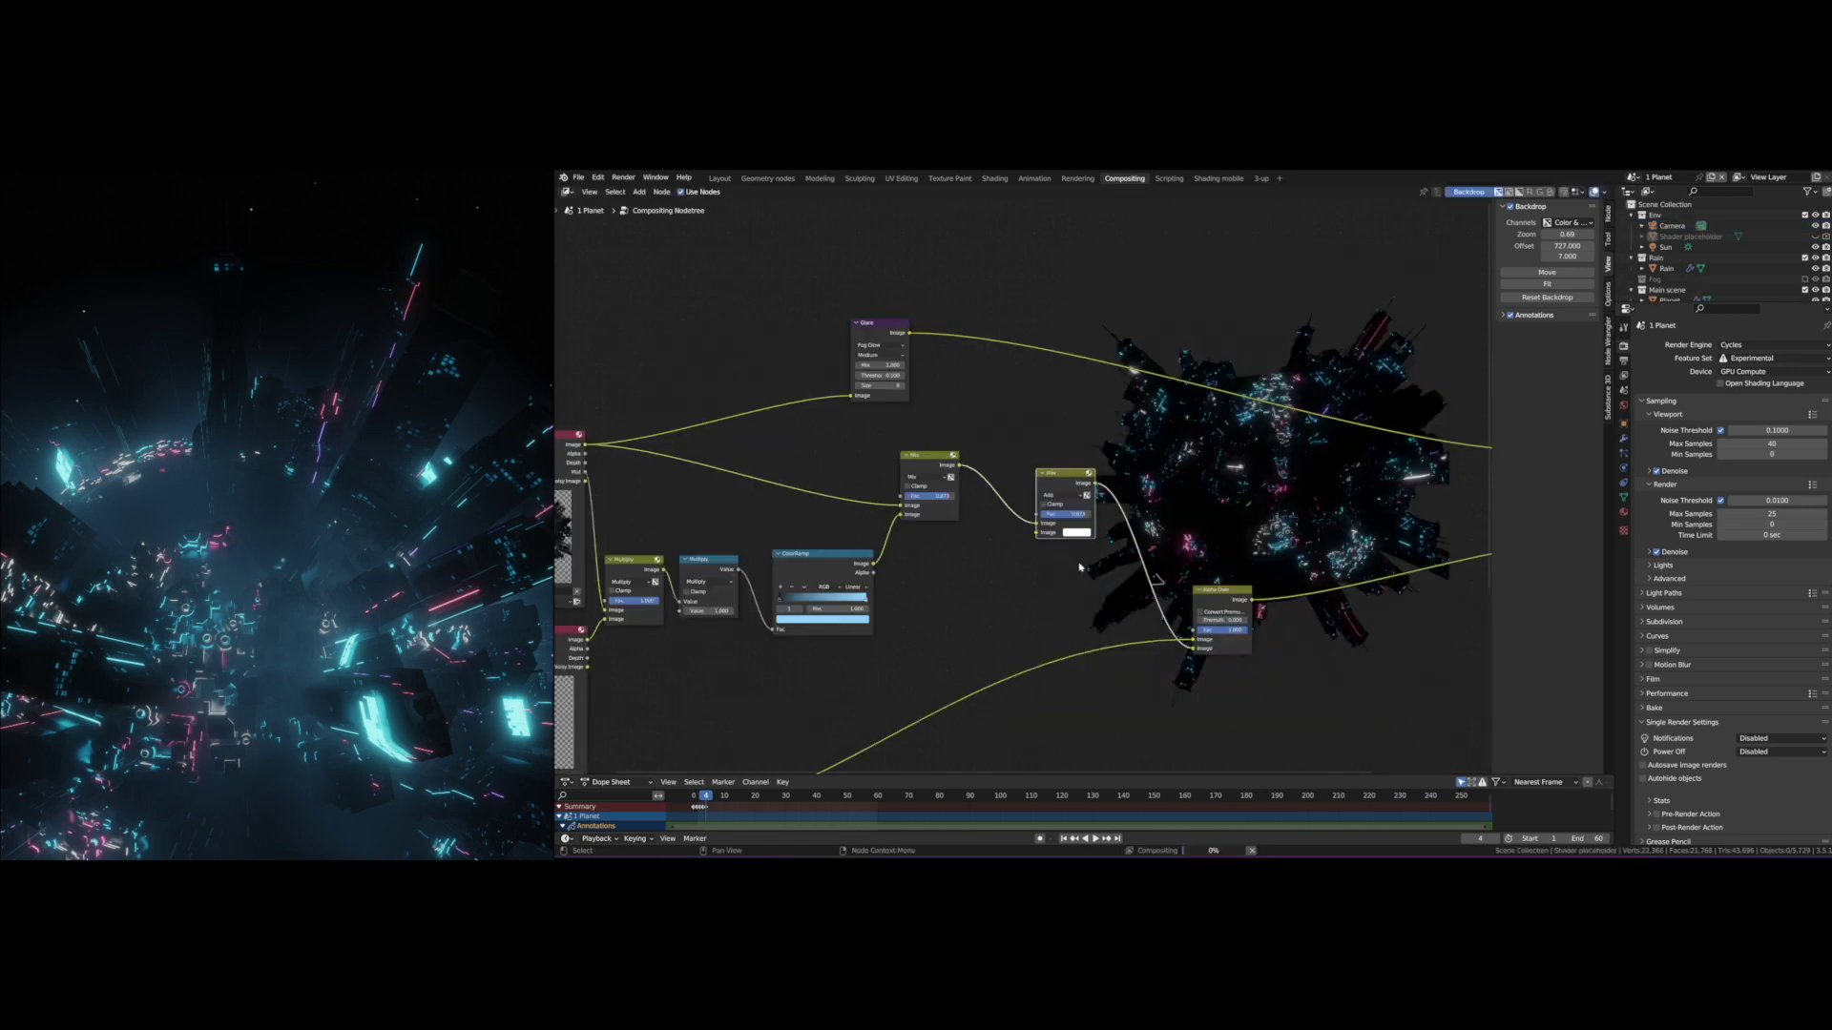
{"action": "left_click_drag", "start_coordinate": [909, 333], "coordinate": [1036, 532]}
{"action": "middle_click_drag", "start_coordinate": [1144, 573], "coordinate": [1040, 513]}
{"action": "left_click", "coordinate": [1112, 534], "text": "ctrl+shift"}
{"action": "scroll", "coordinate": [1098, 411], "scroll_direction": "down", "scroll_amount": 1}
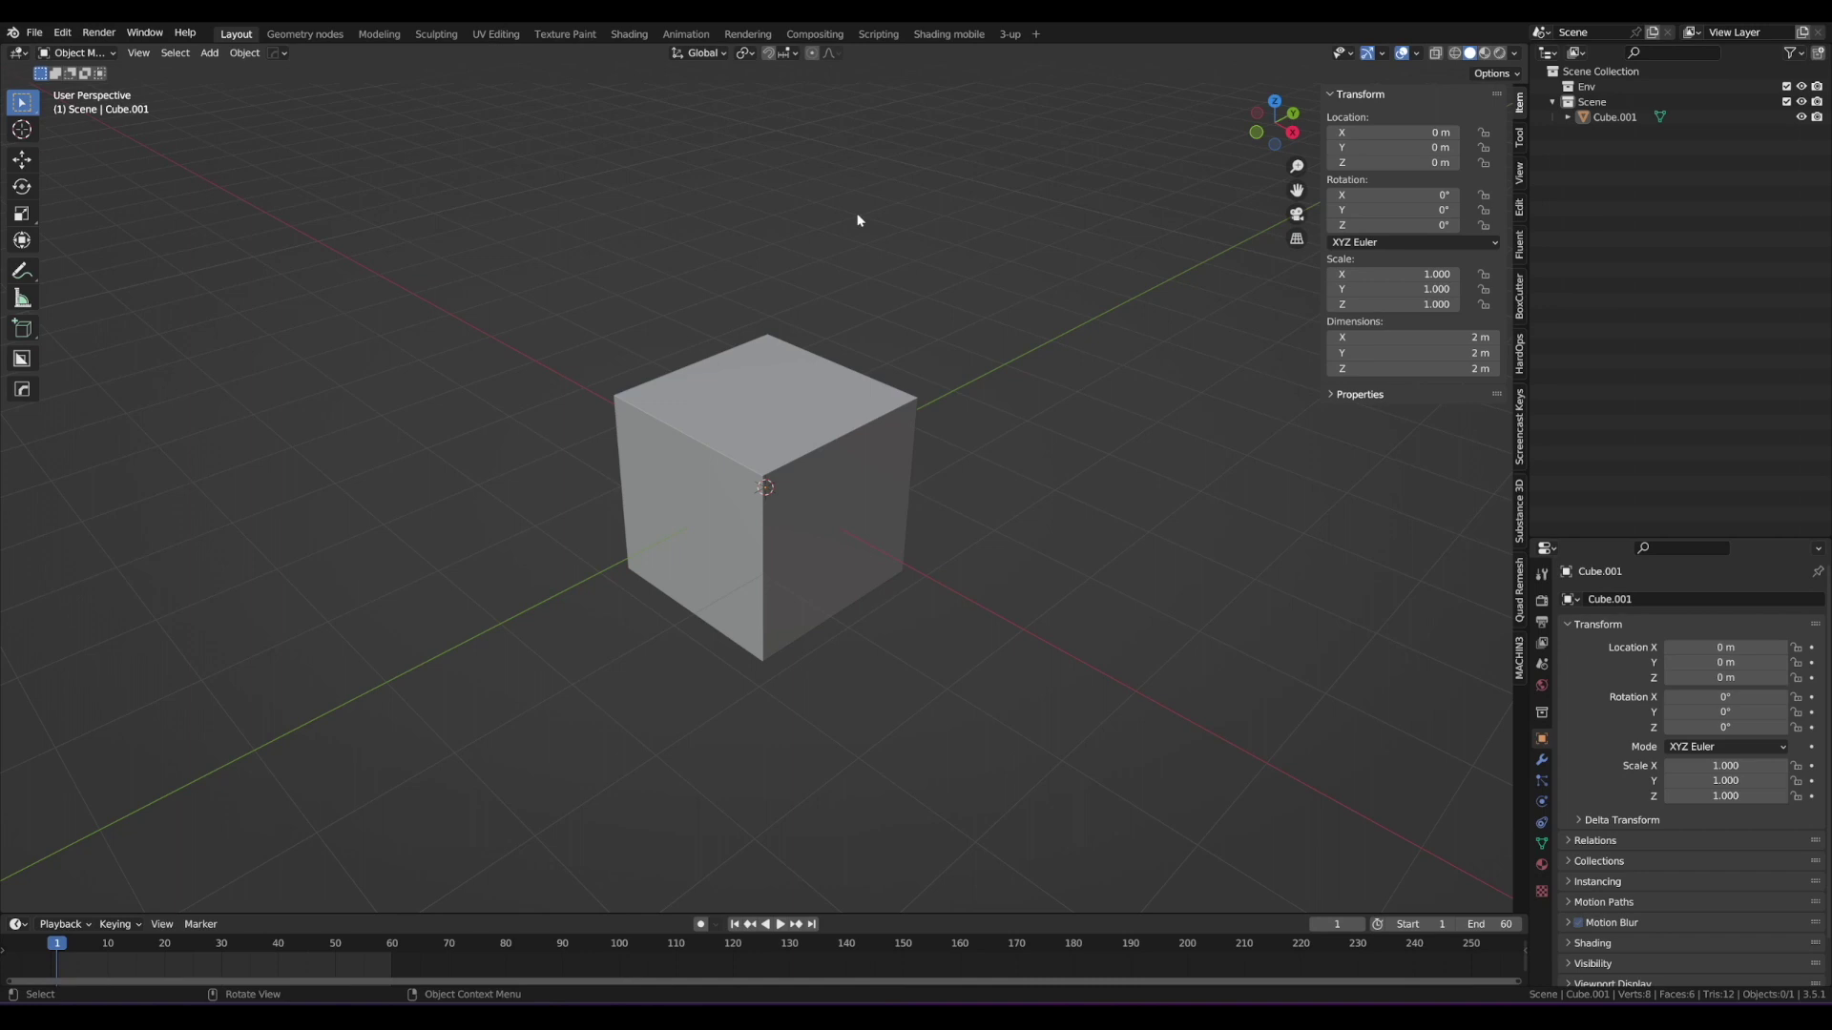
Step: Create a new geometry node tree for the default cube in the Geometry nodes workspace
{"action": "left_click", "coordinate": [795, 368]}
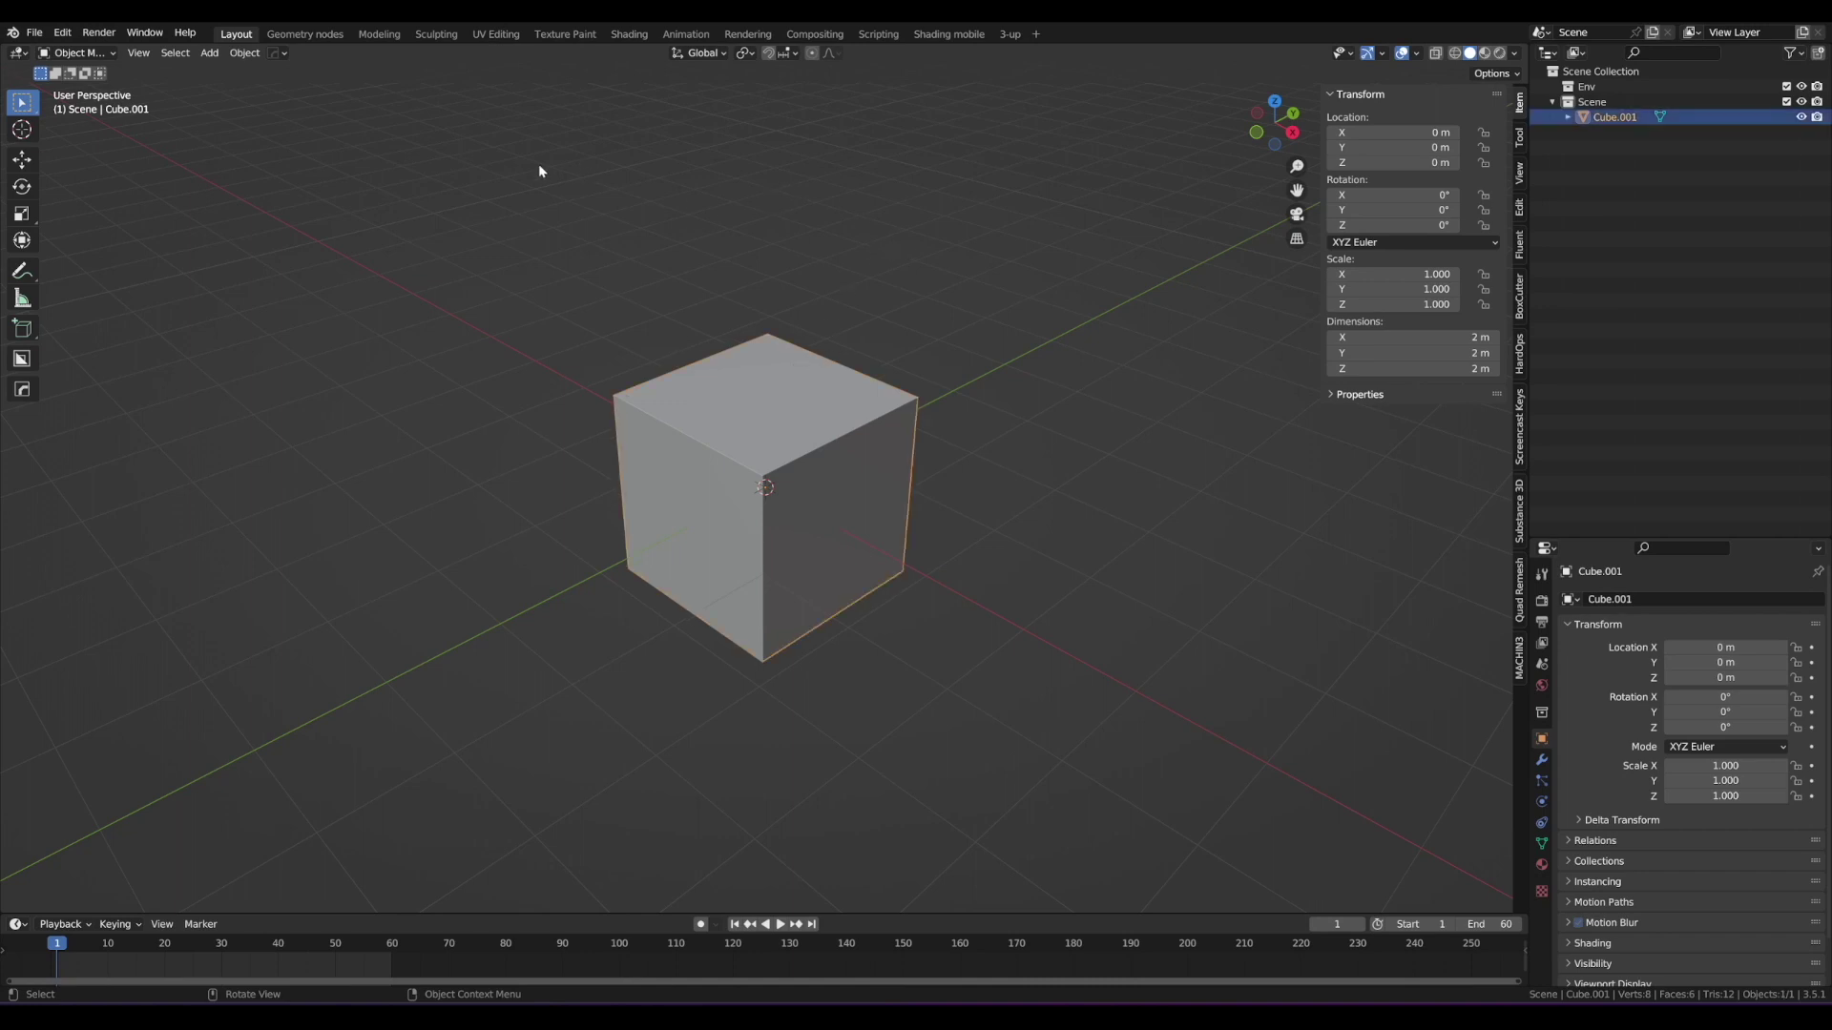
{"action": "left_click", "coordinate": [313, 36]}
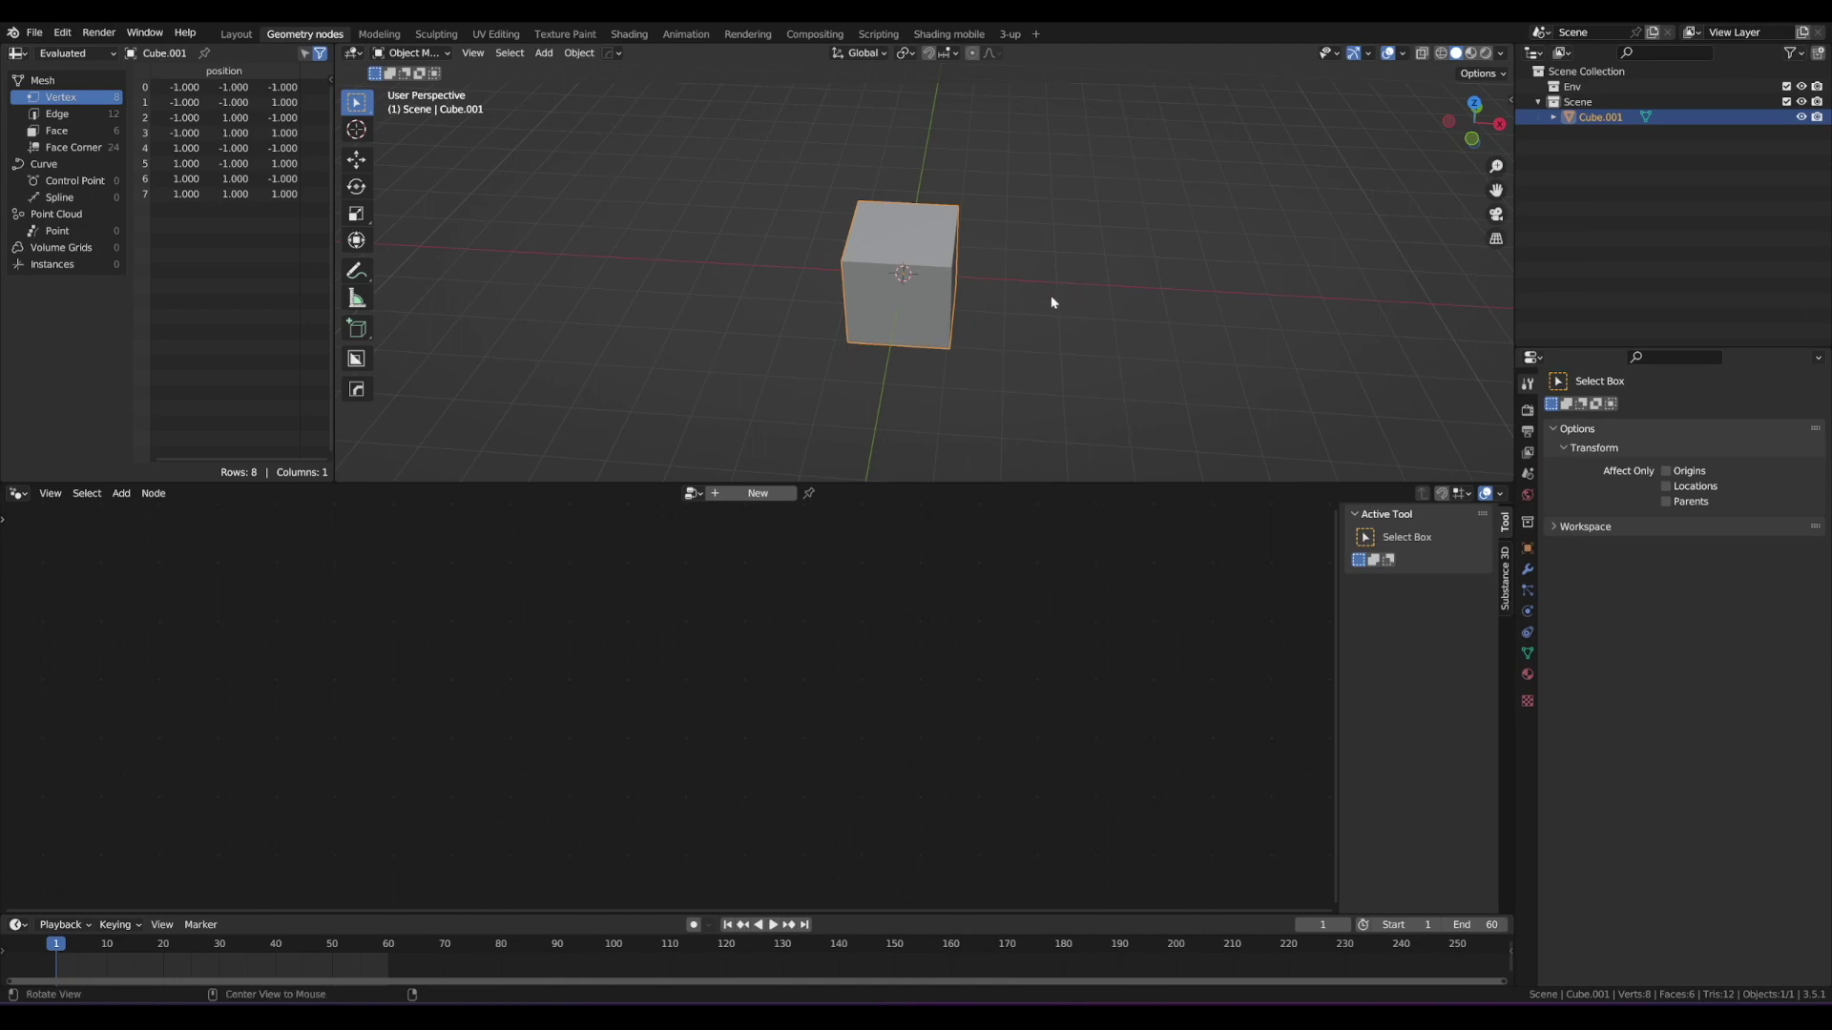
{"action": "middle_click_drag", "start_coordinate": [1051, 294], "coordinate": [959, 291]}
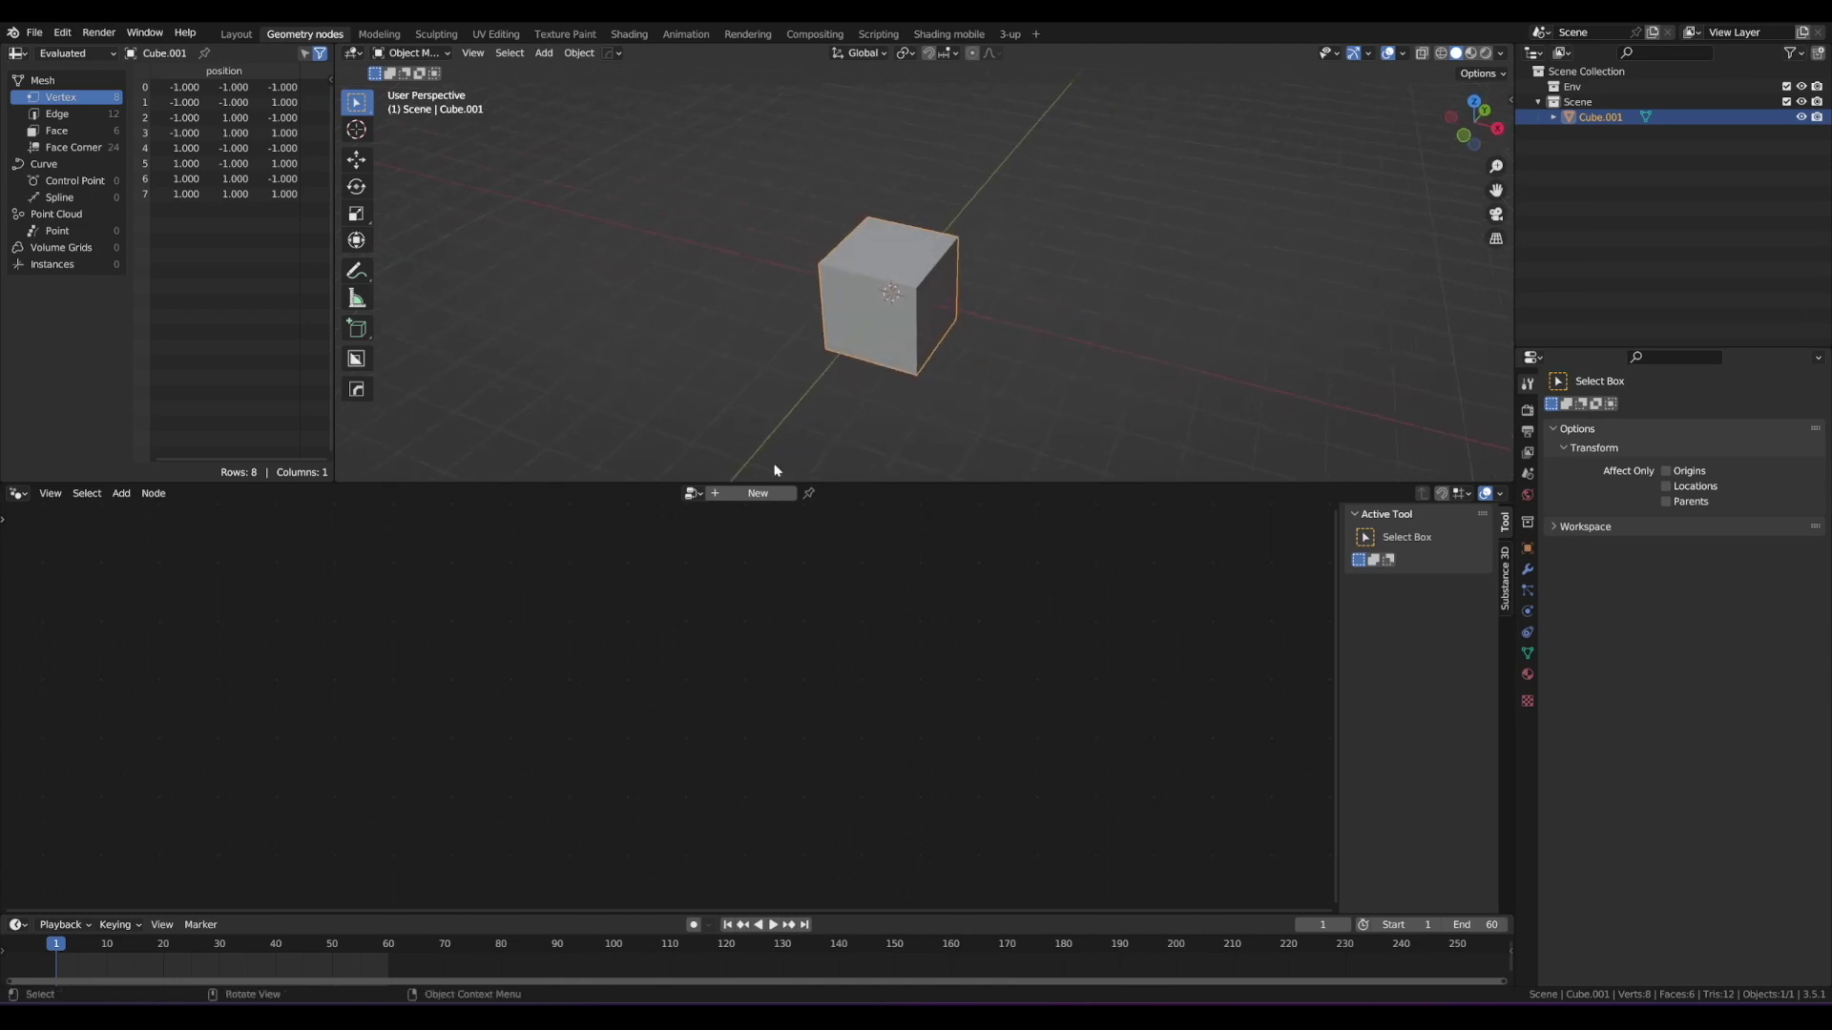
{"action": "left_click", "coordinate": [757, 494]}
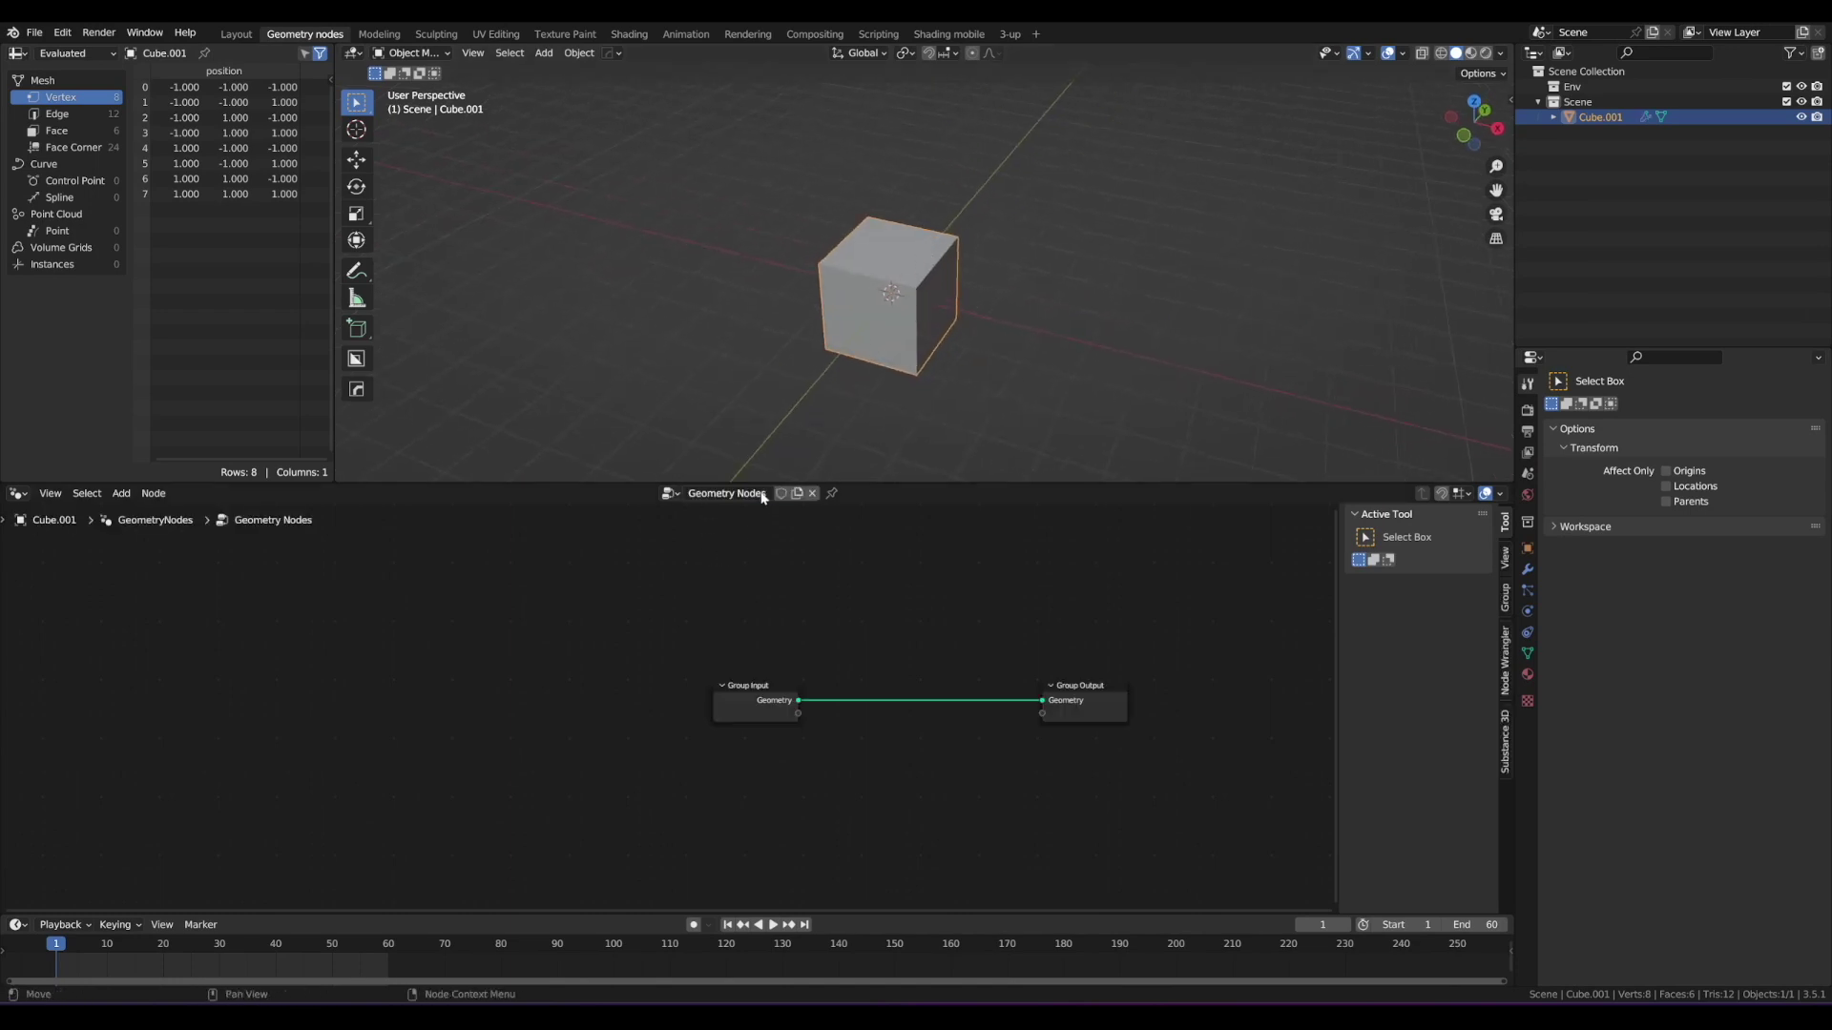
{"action": "middle_click_drag", "start_coordinate": [1022, 594], "coordinate": [836, 590]}
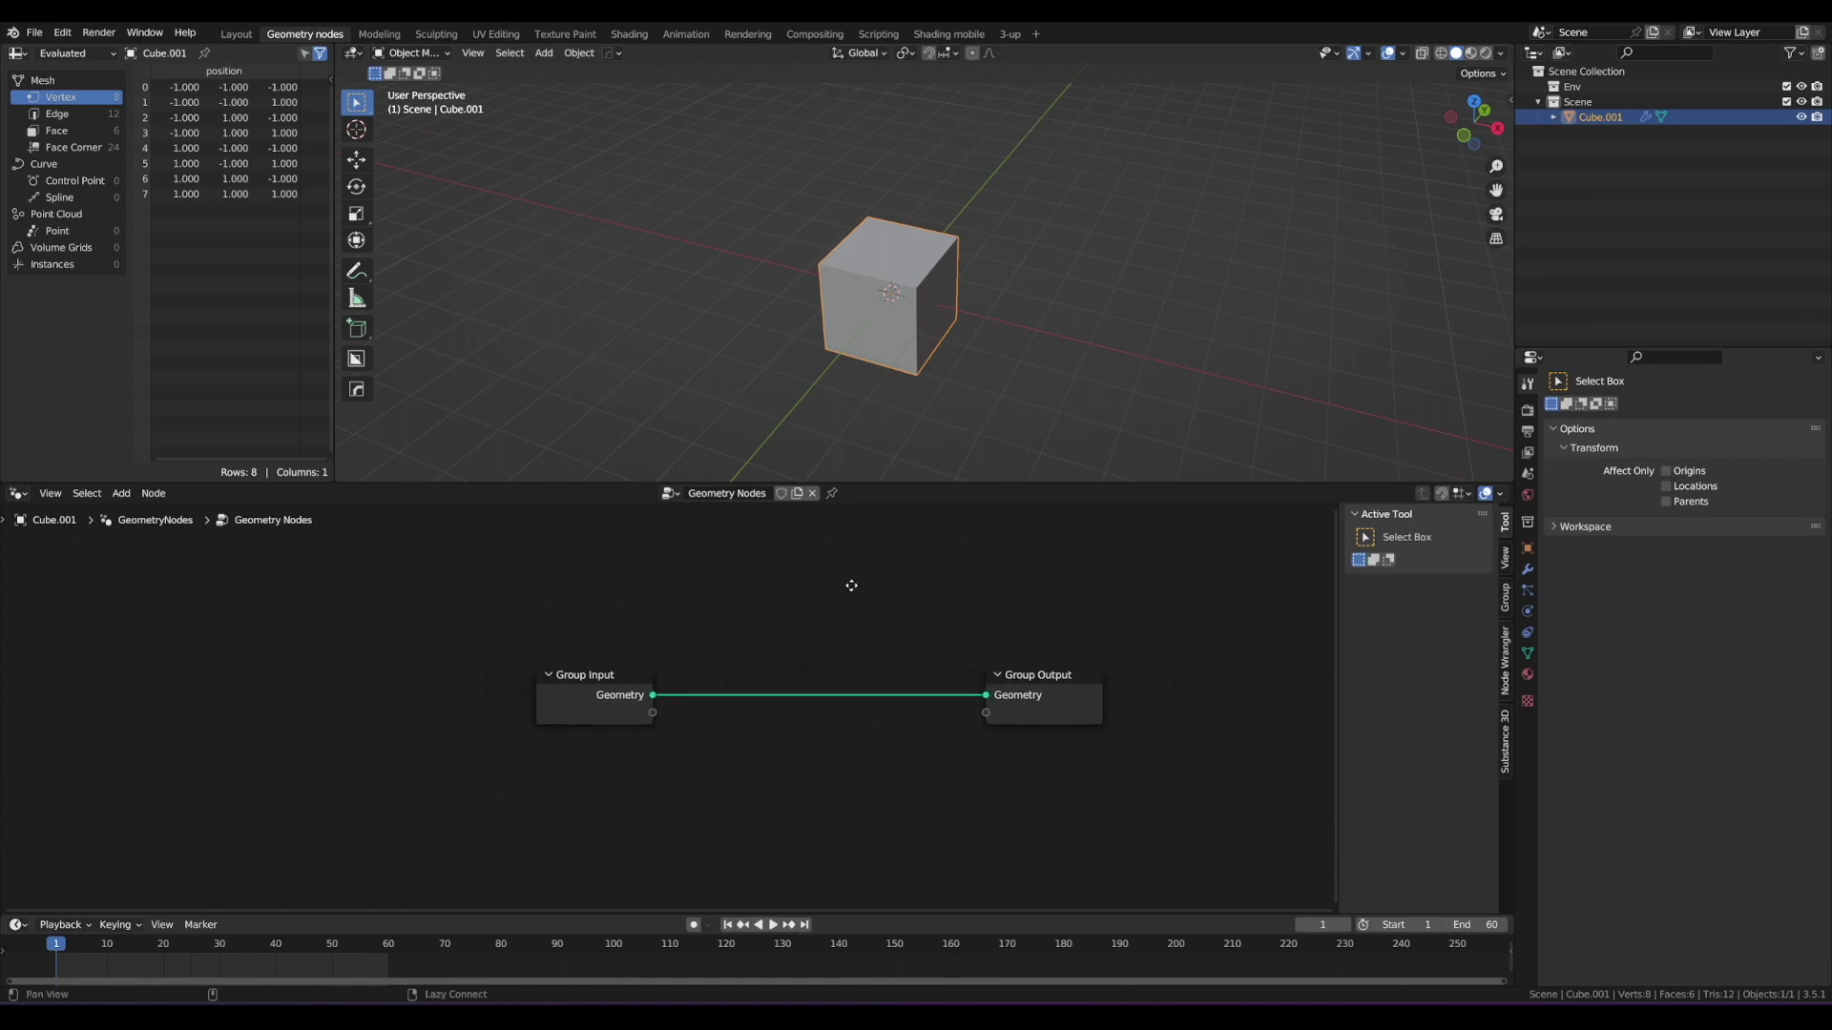
{"action": "middle_click_drag", "start_coordinate": [891, 254], "coordinate": [912, 263]}
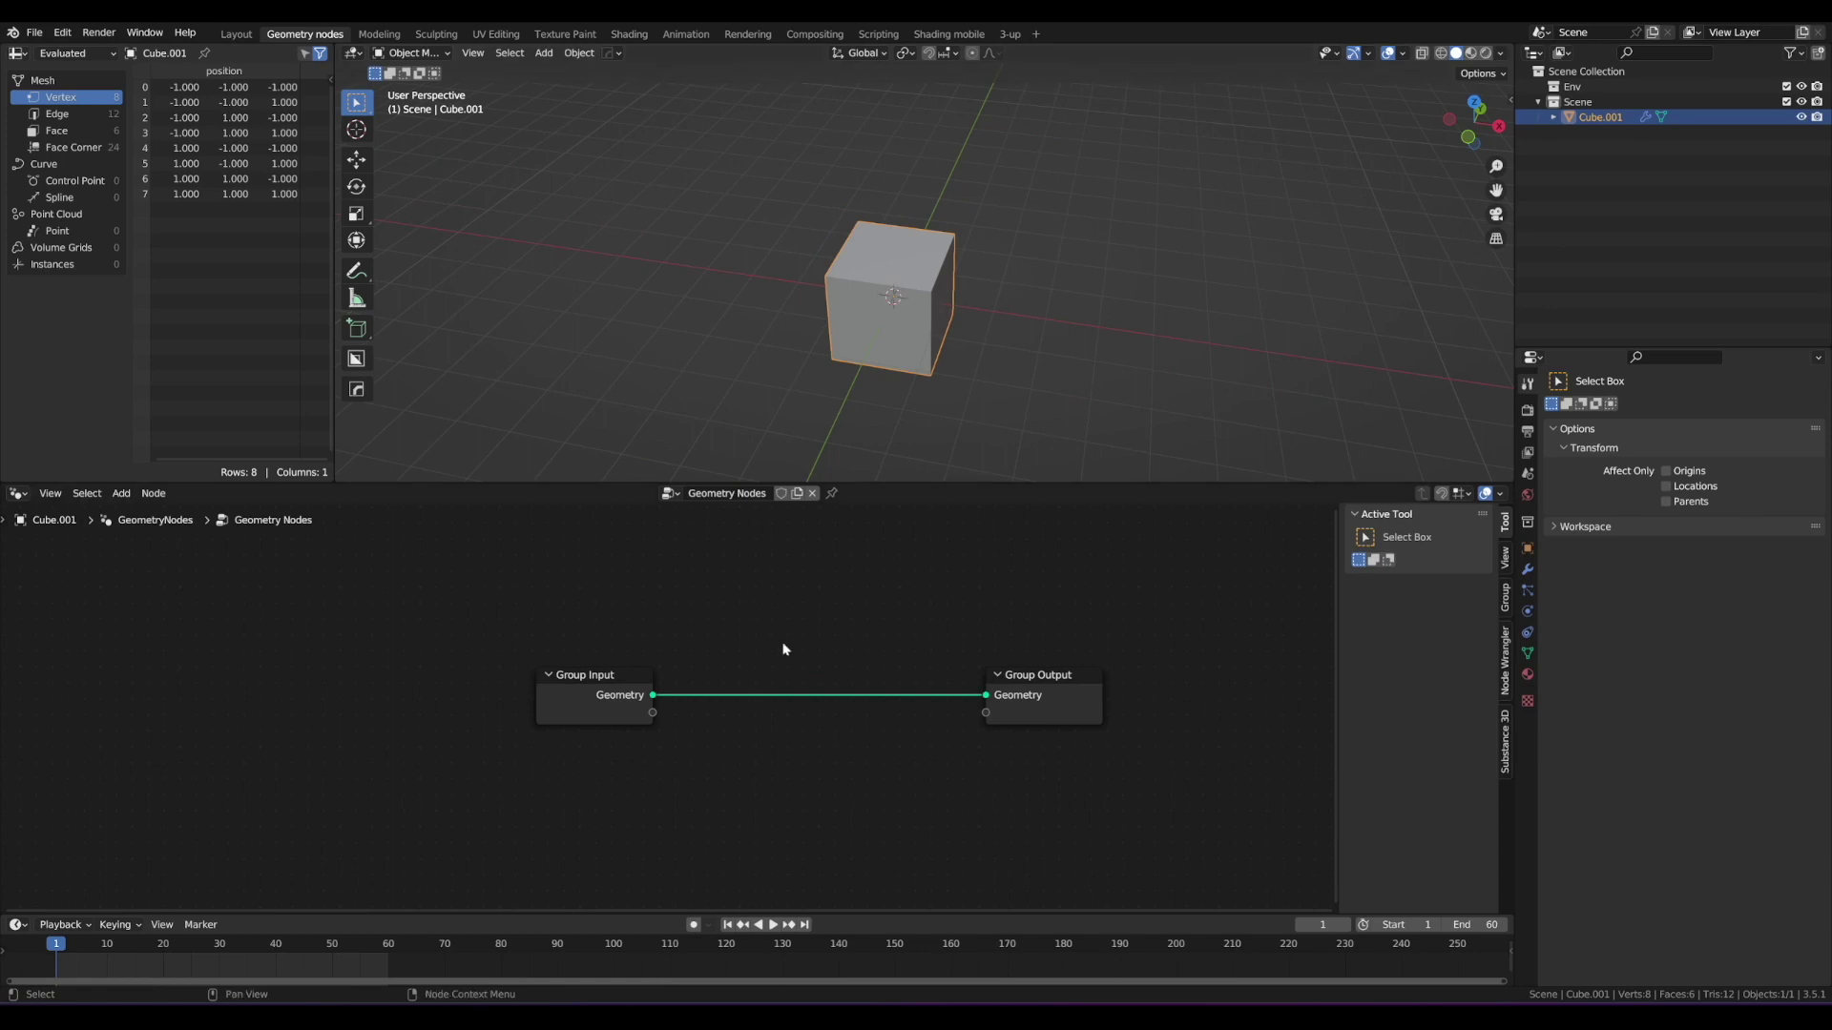
Step: Delete the Group Input node from the node tree
{"action": "scroll", "coordinate": [782, 646], "scroll_direction": "up", "scroll_amount": 2}
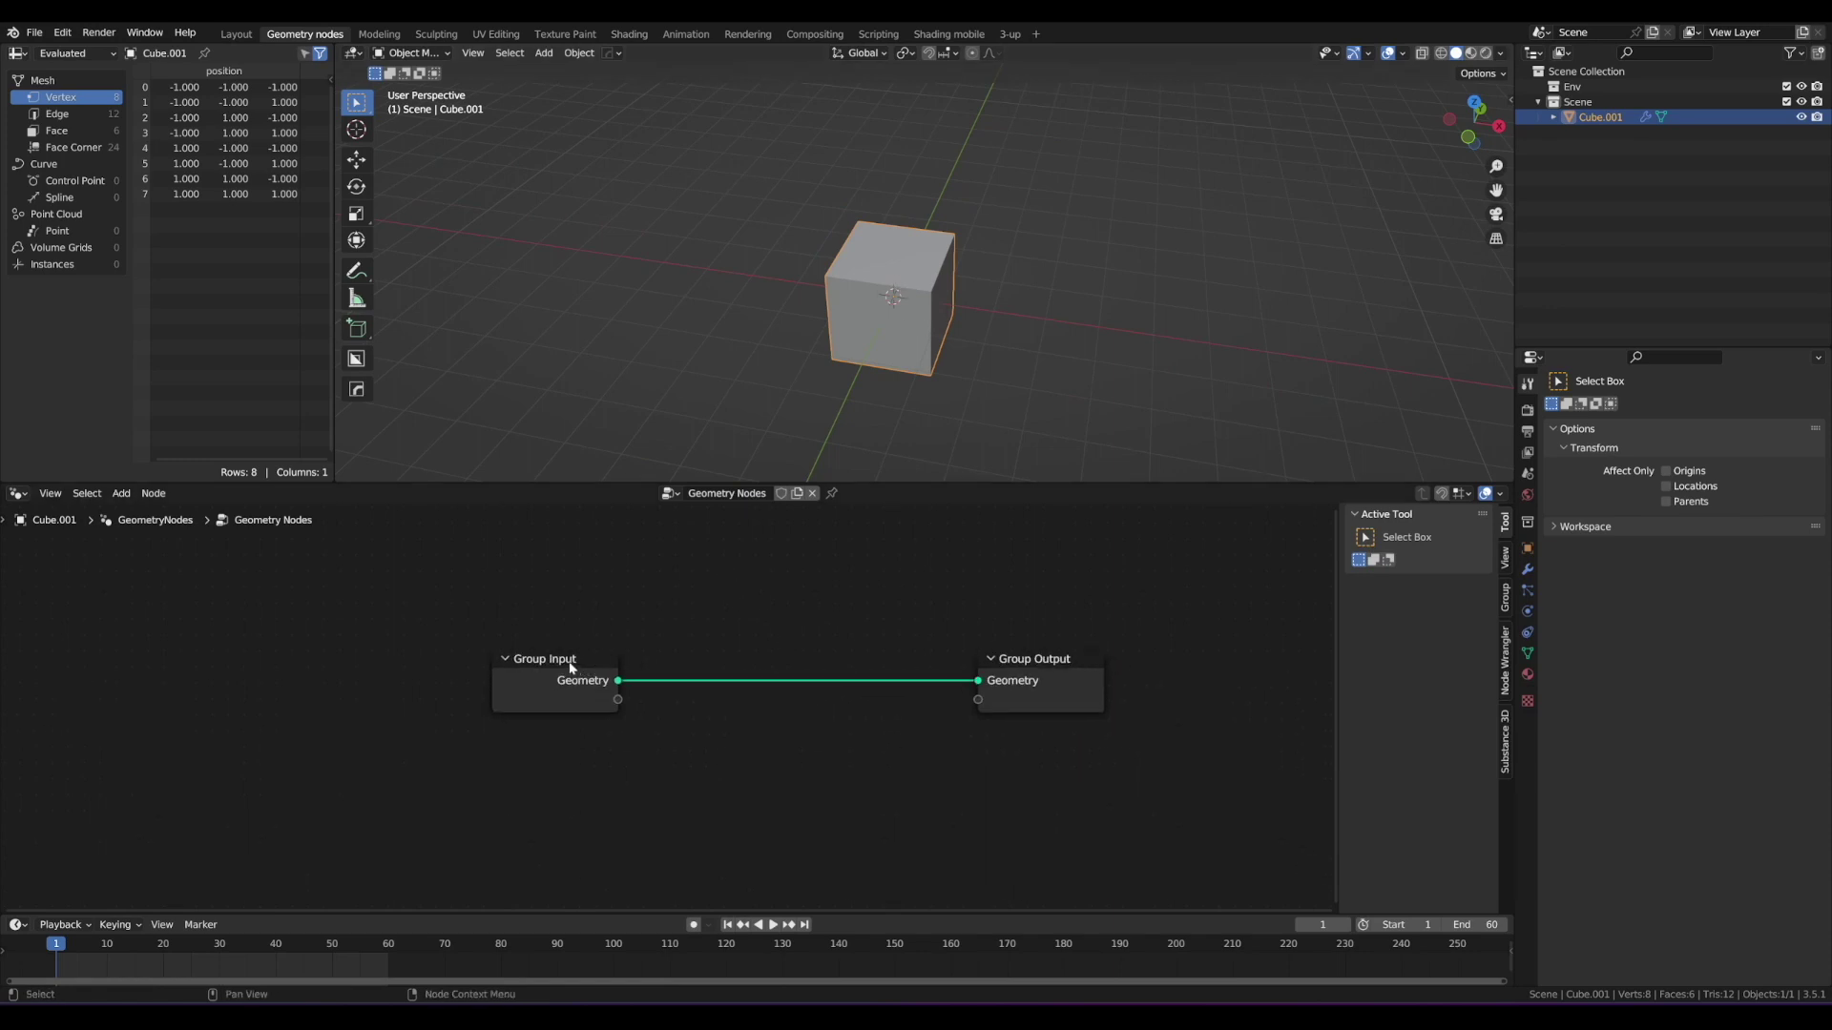
{"action": "left_click", "coordinate": [564, 658]}
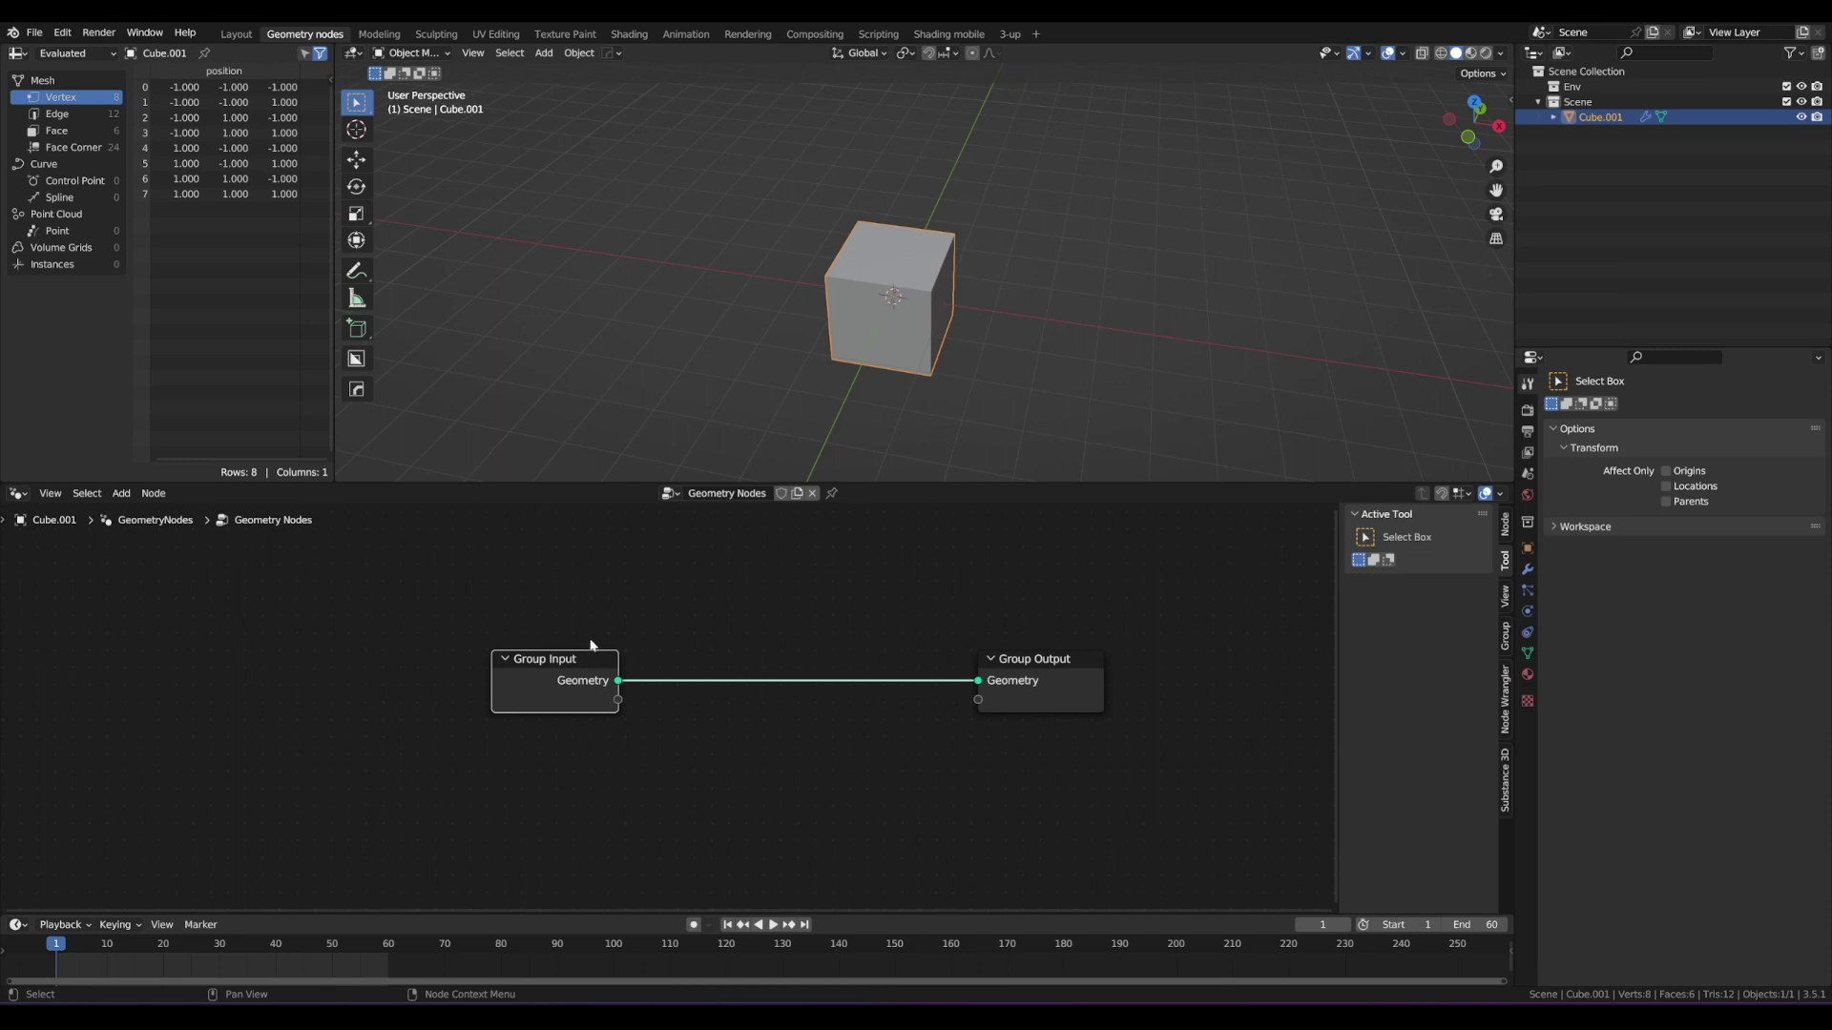
{"action": "key", "text": "x"}
{"action": "scroll", "coordinate": [891, 560], "scroll_direction": "up", "scroll_amount": 1}
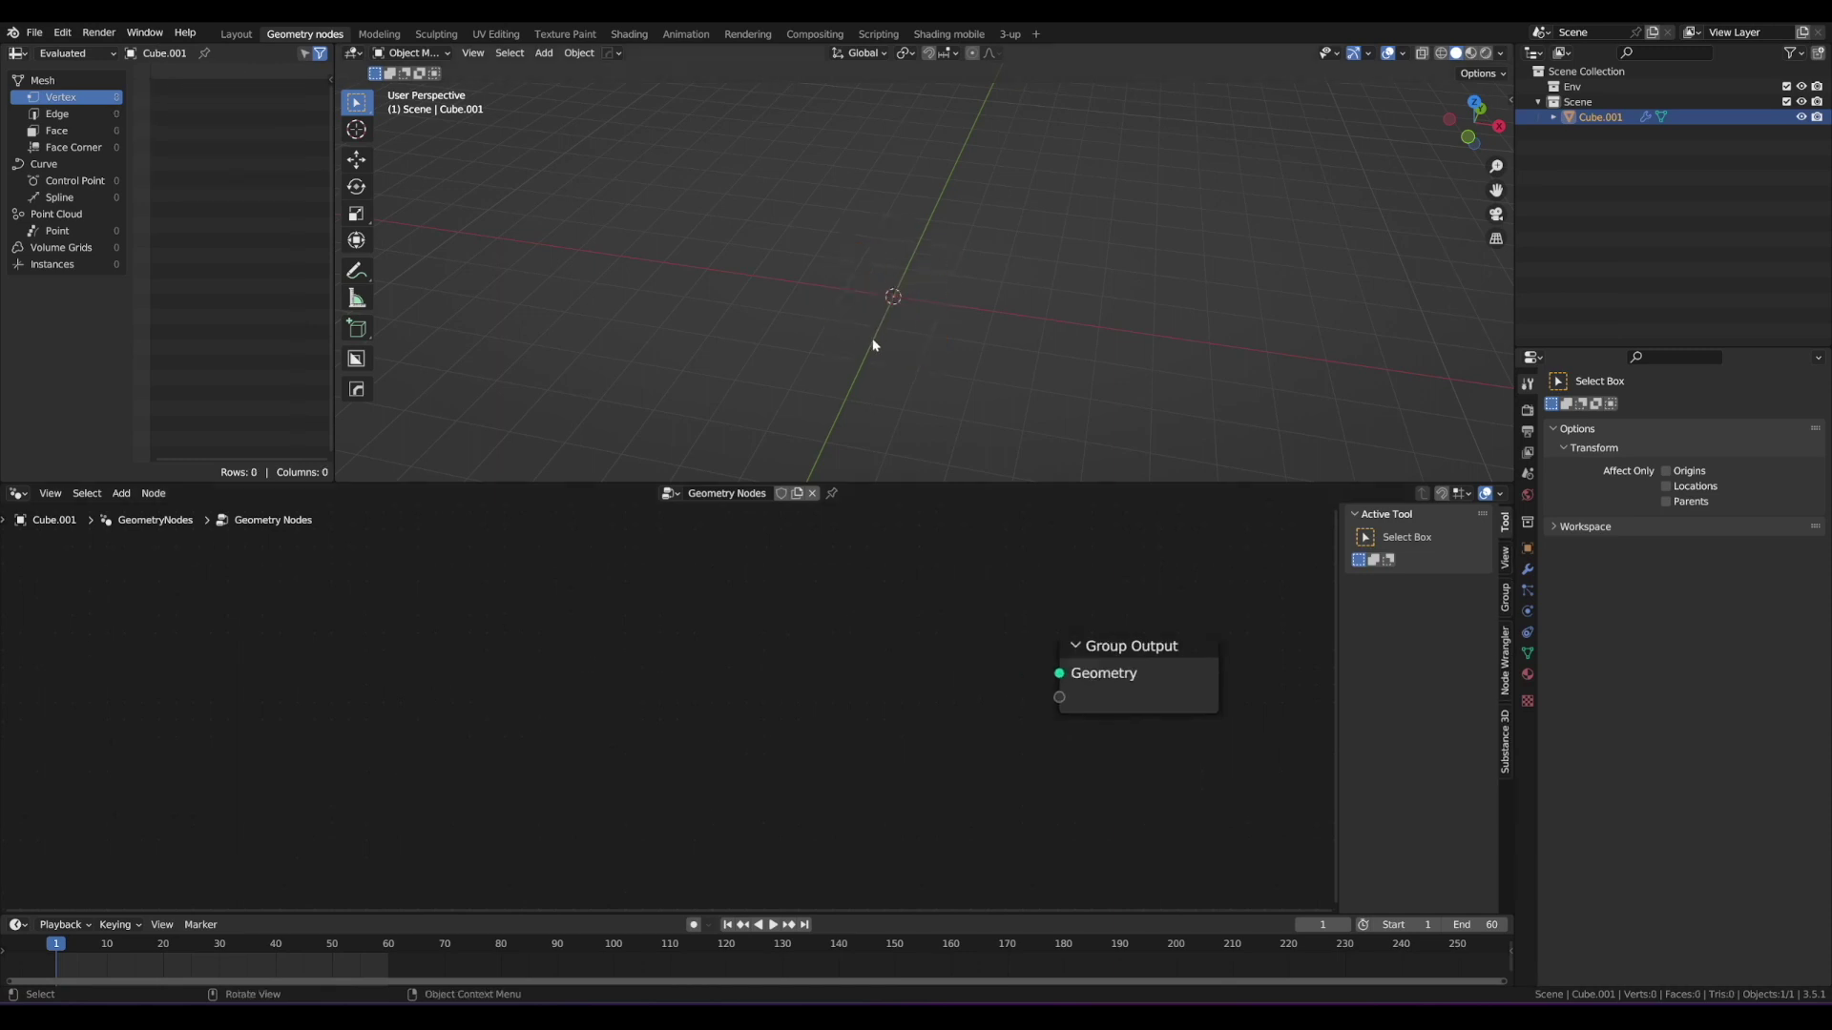
{"action": "scroll", "coordinate": [855, 638], "scroll_direction": "down", "scroll_amount": 3}
{"action": "mouse_move", "coordinate": [782, 580]}
{"action": "left_mouse_down"}
{"action": "mouse_move", "coordinate": [708, 558]}
{"action": "mouse_move", "coordinate": [717, 828]}
{"action": "mouse_move", "coordinate": [788, 597]}
{"action": "left_mouse_up"}
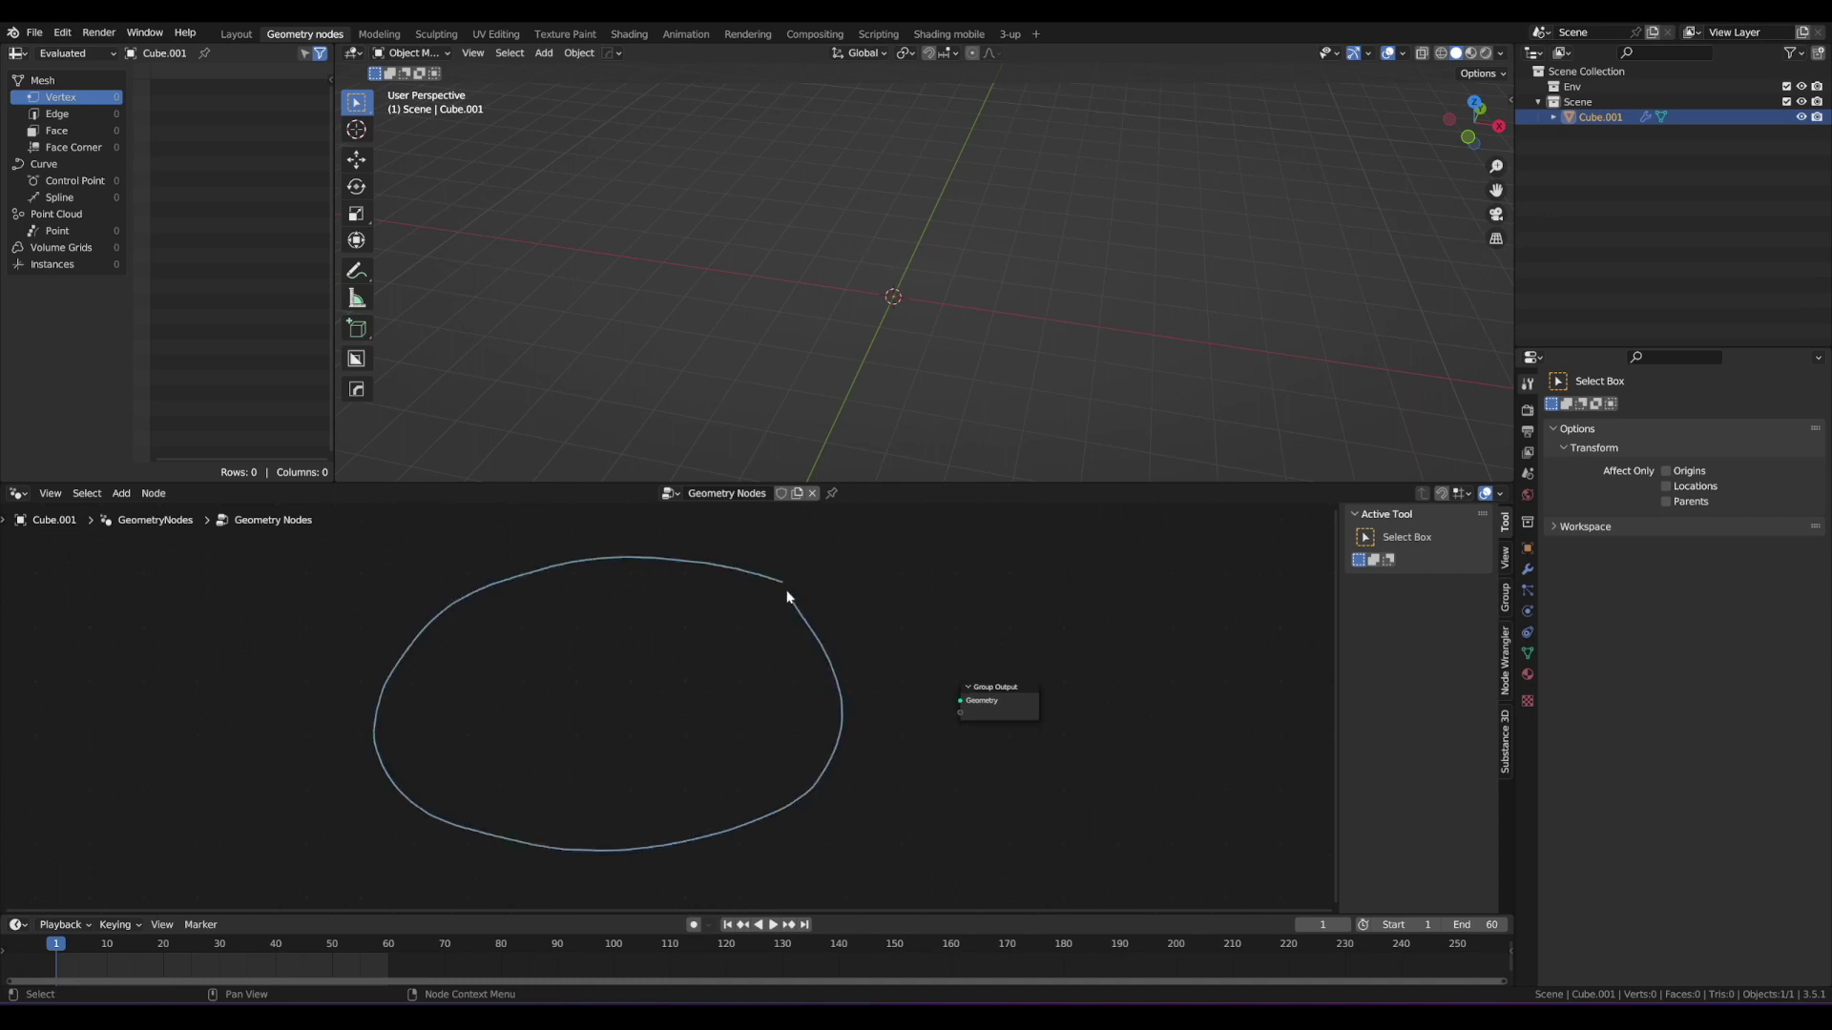
{"action": "mouse_move", "coordinate": [849, 618]}
{"action": "right_mouse_down"}
{"action": "mouse_move", "coordinate": [679, 556]}
{"action": "mouse_move", "coordinate": [448, 867]}
{"action": "mouse_move", "coordinate": [837, 639]}
{"action": "right_mouse_up"}
{"action": "scroll", "coordinate": [827, 662], "scroll_direction": "up", "scroll_amount": 2}
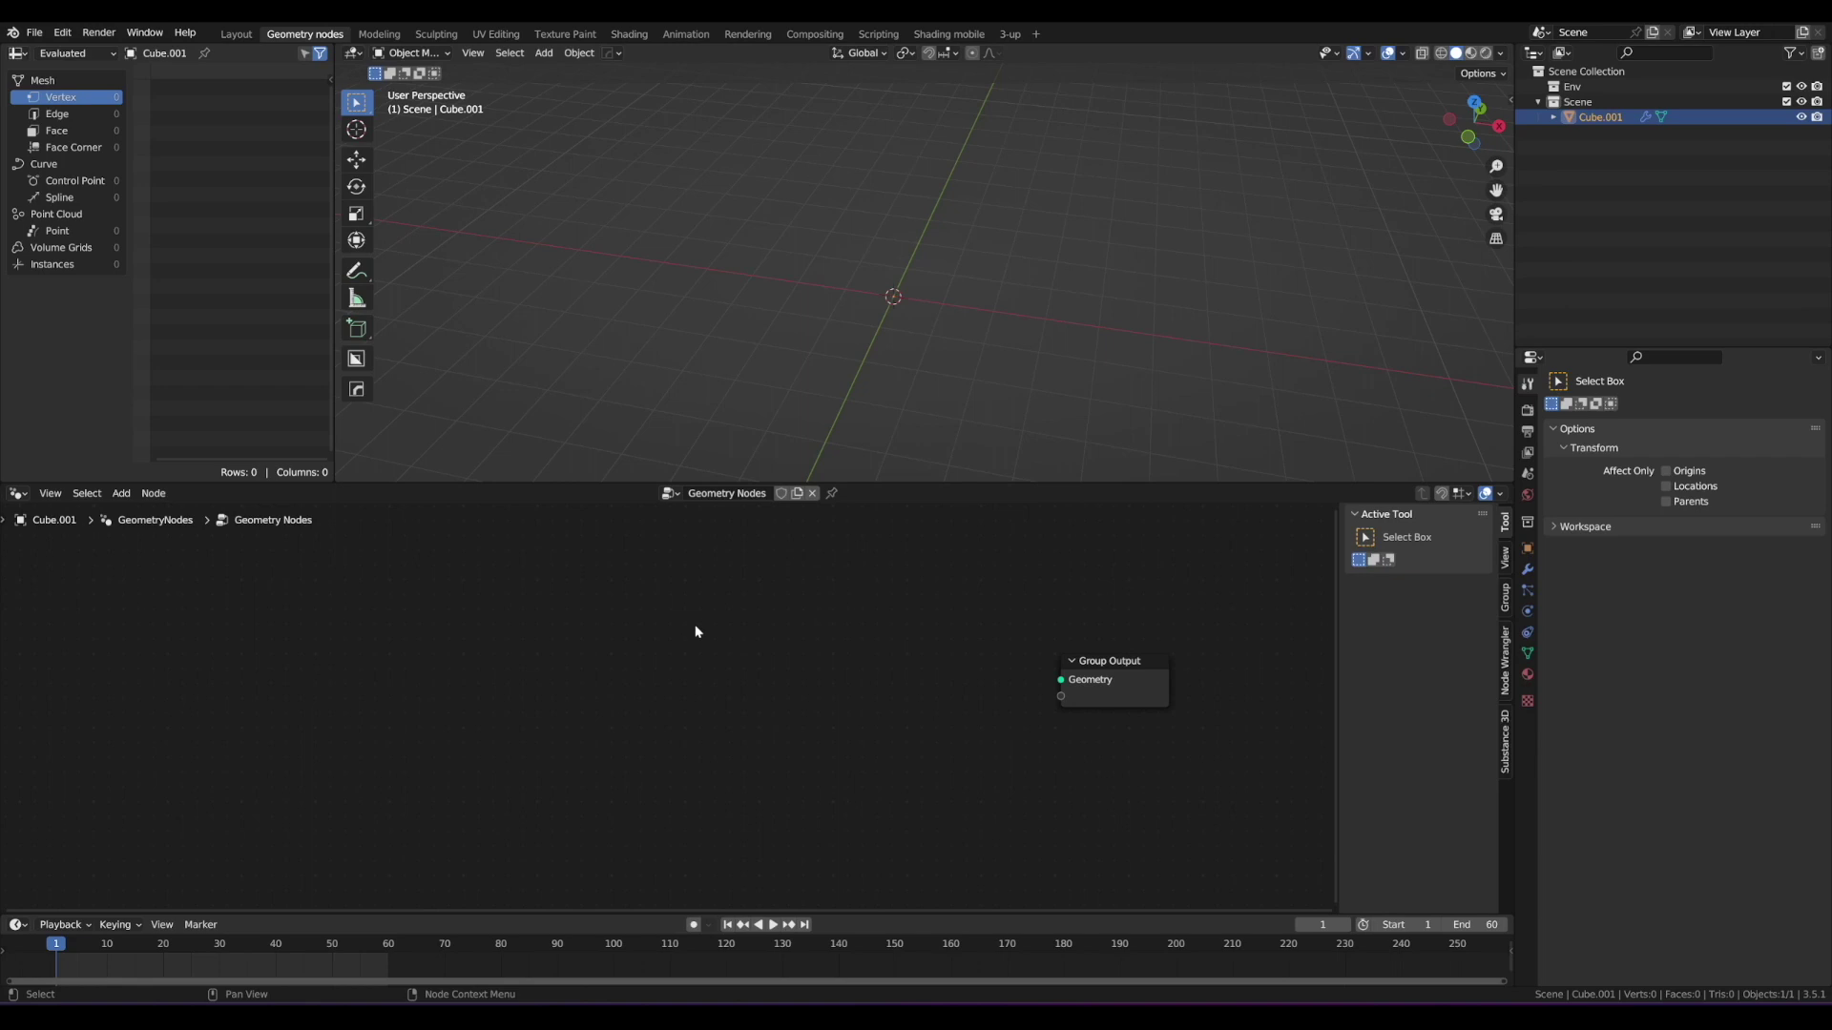
{"action": "left_click_drag", "start_coordinate": [660, 636], "coordinate": [728, 624], "text": "alt"}
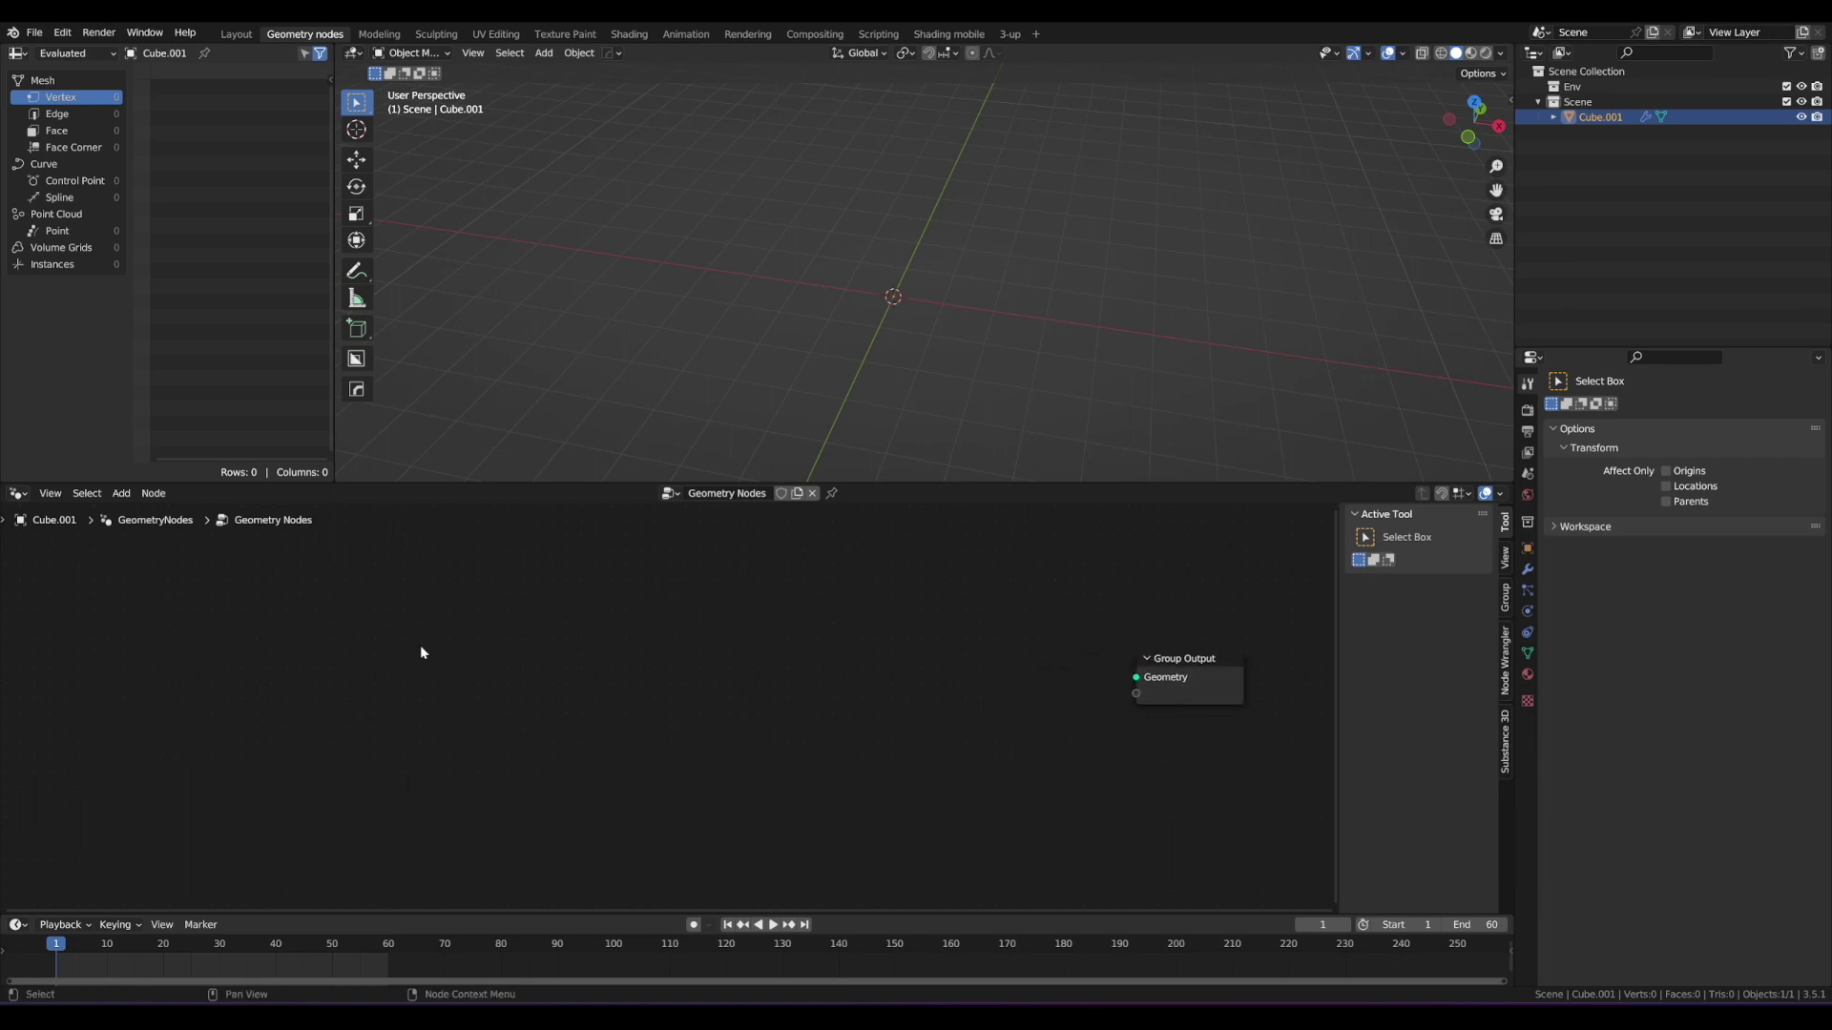
Step: Add an Ico Sphere node and connect its Mesh output to the Group Output's Geometry input
{"action": "key", "text": "shift+a"}
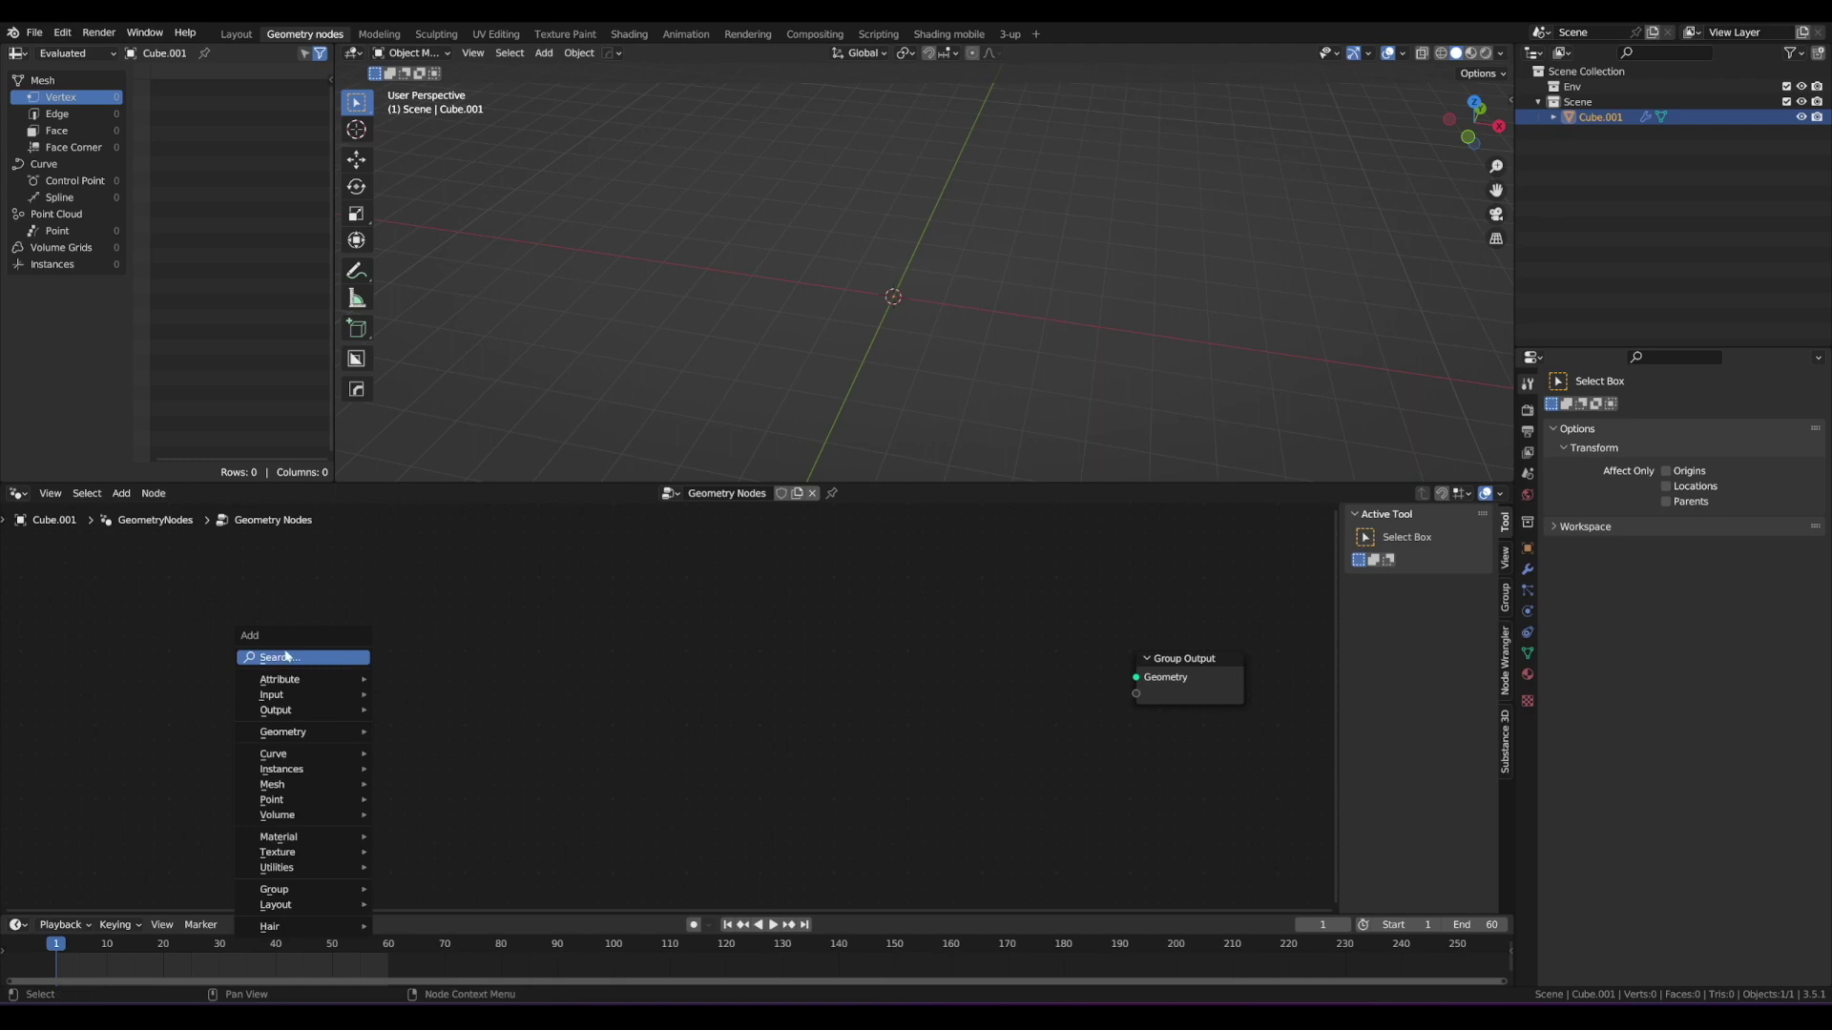
{"action": "left_click", "coordinate": [288, 660]}
{"action": "type", "text": "ico"}
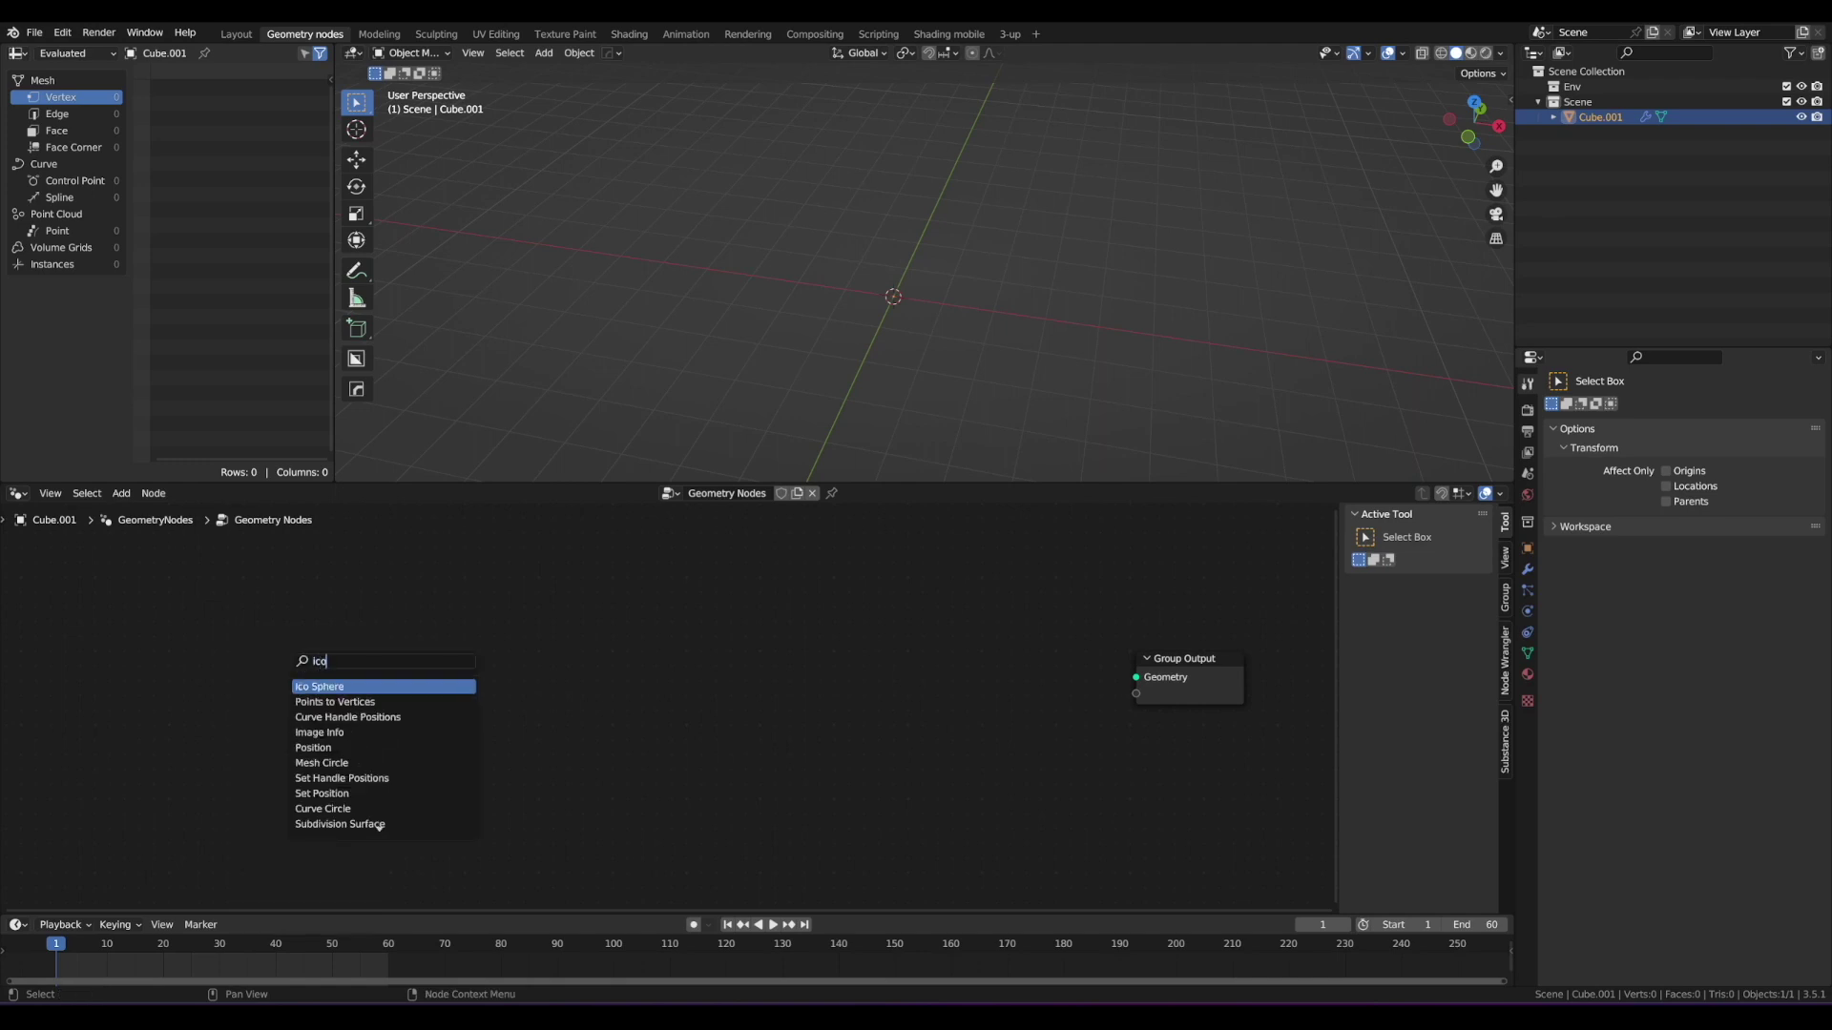
{"action": "key", "text": "Return"}
{"action": "left_click", "coordinate": [366, 648]}
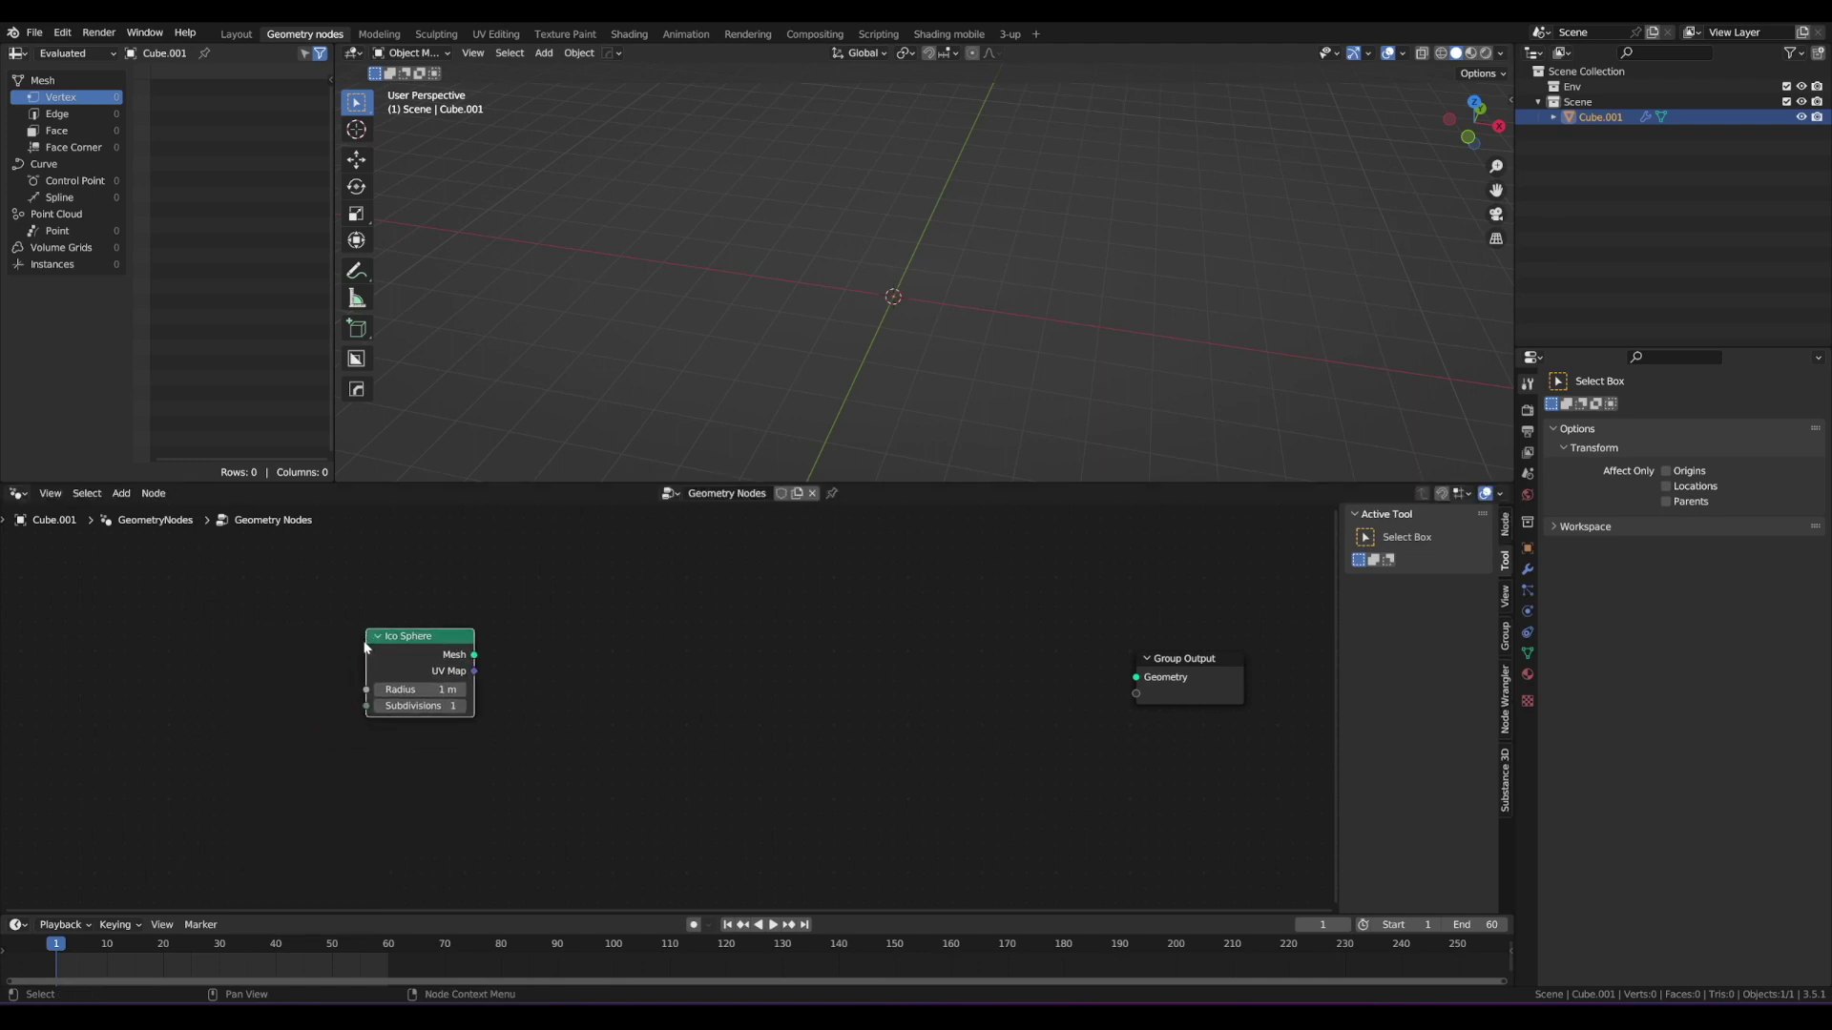
{"action": "left_click_drag", "start_coordinate": [477, 656], "coordinate": [1135, 677]}
{"action": "mouse_move", "coordinate": [954, 295]}
{"action": "middle_mouse_down"}
{"action": "mouse_move", "coordinate": [942, 318]}
{"action": "mouse_move", "coordinate": [893, 280]}
{"action": "mouse_move", "coordinate": [946, 261]}
{"action": "mouse_move", "coordinate": [912, 294]}
{"action": "mouse_move", "coordinate": [868, 278]}
{"action": "mouse_move", "coordinate": [907, 286]}
{"action": "middle_mouse_up"}
{"action": "middle_click_drag", "start_coordinate": [752, 353], "coordinate": [774, 336]}
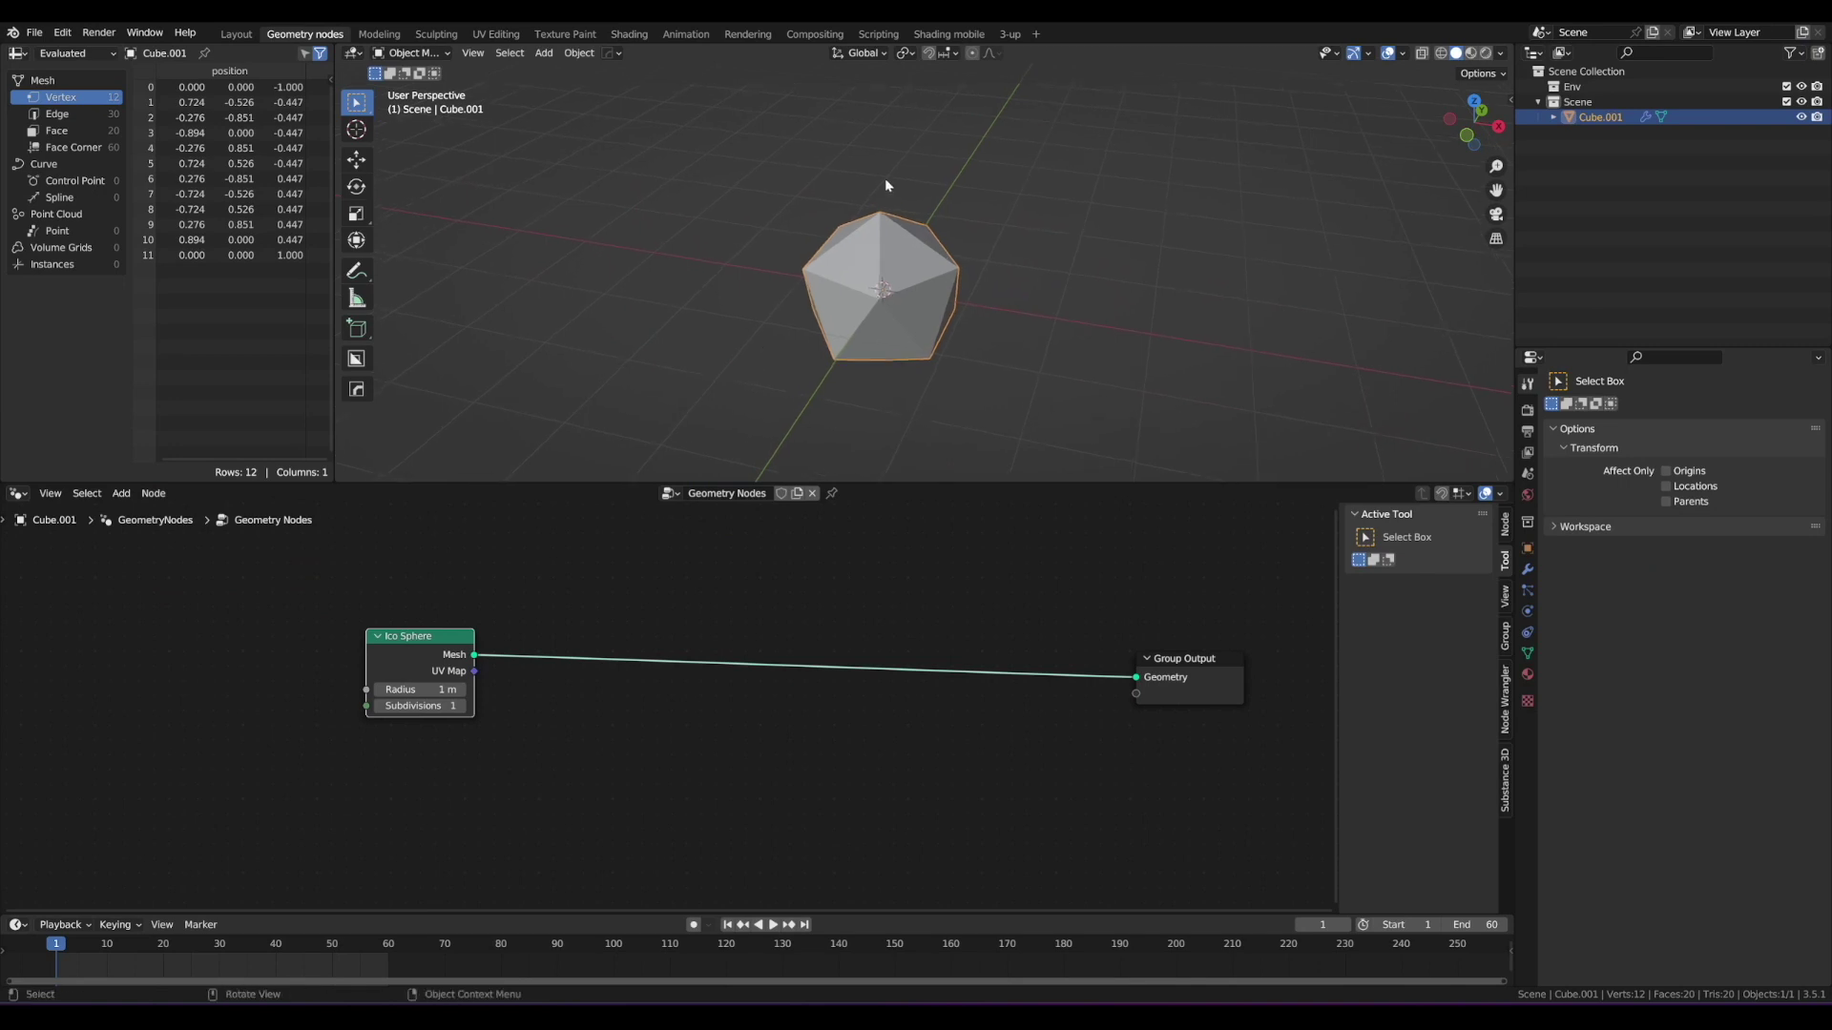
Step: Set the Ico Sphere's radius to 10 m
{"action": "mouse_move", "coordinate": [862, 189]}
{"action": "left_mouse_down"}
{"action": "mouse_move", "coordinate": [799, 319]}
{"action": "mouse_move", "coordinate": [893, 174]}
{"action": "left_mouse_up"}
{"action": "scroll", "coordinate": [907, 190], "scroll_direction": "down", "scroll_amount": 2}
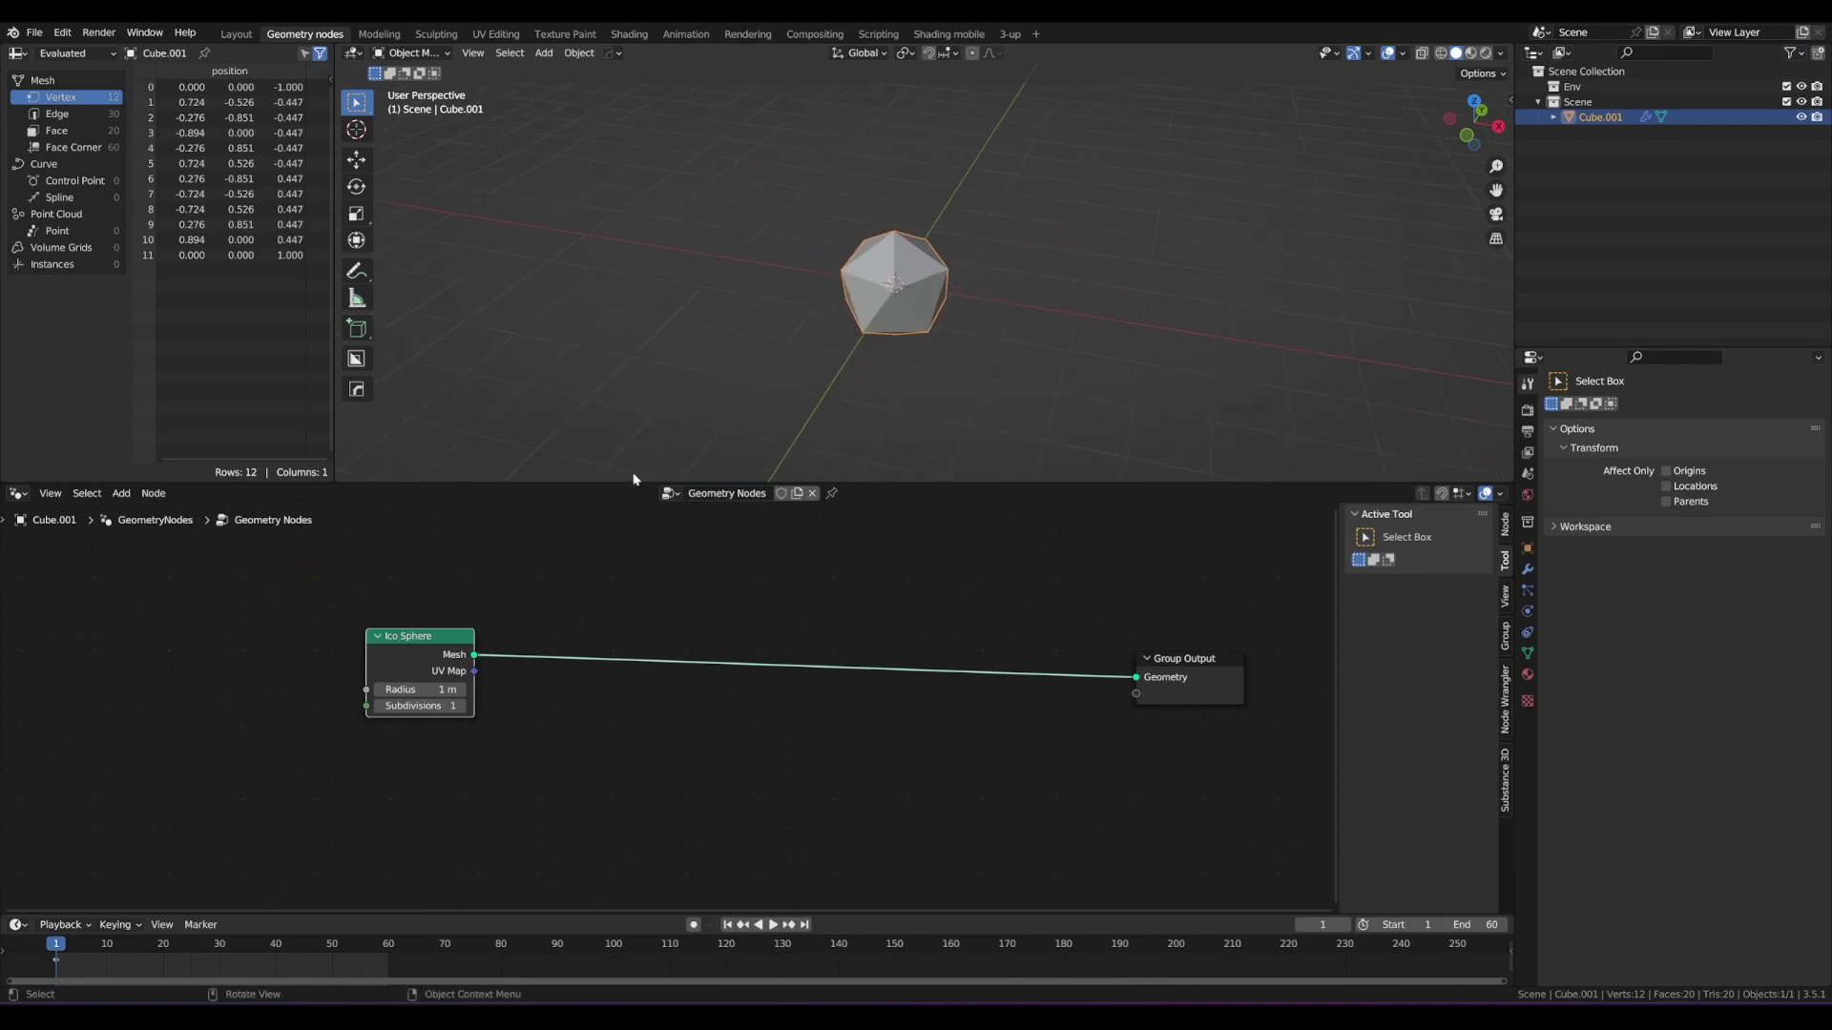
{"action": "left_click", "coordinate": [440, 689]}
{"action": "type", "text": "10"}
{"action": "key", "text": "Return"}
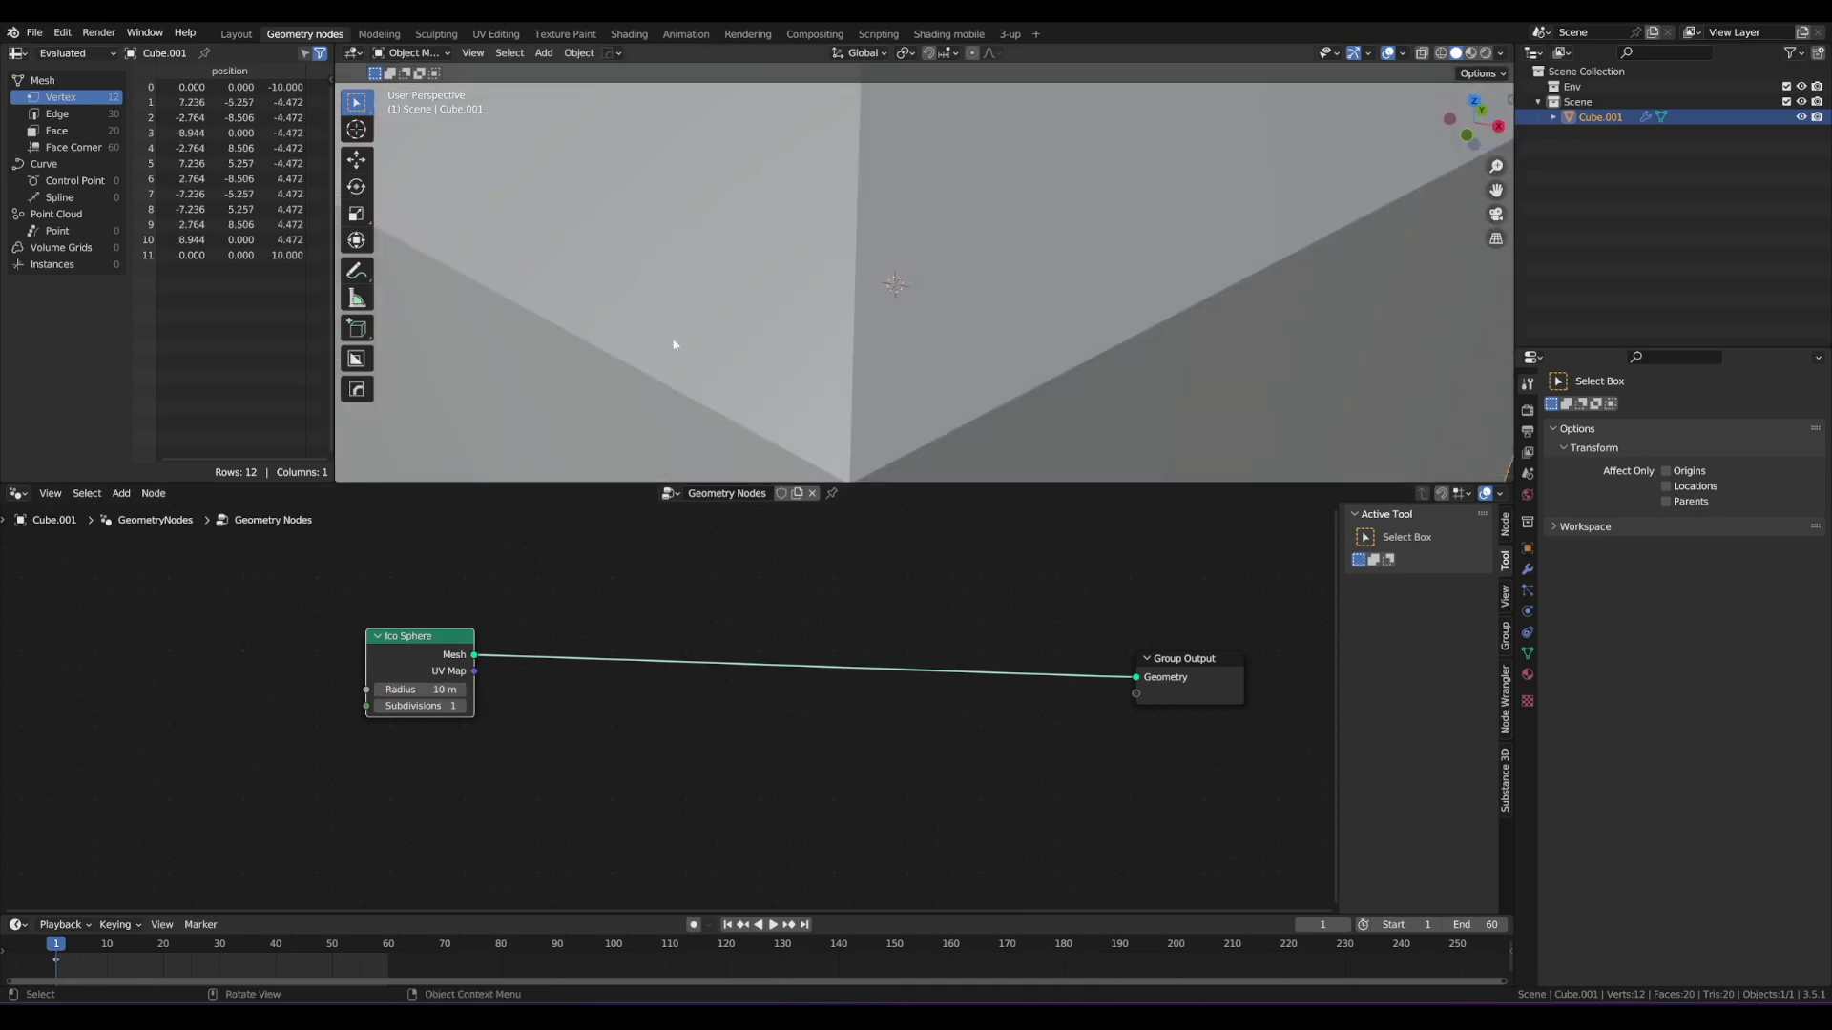
{"action": "scroll", "coordinate": [806, 342], "scroll_direction": "down", "scroll_amount": 5}
{"action": "middle_click_drag", "start_coordinate": [886, 318], "coordinate": [862, 204]}
Step: Insert a Subdivision Surface node between the Ico Sphere and Group Output nodes and set its level to 2
{"action": "left_click_drag", "start_coordinate": [436, 638], "coordinate": [378, 652]}
{"action": "left_click", "coordinate": [407, 597]}
{"action": "key", "text": "shift+a"}
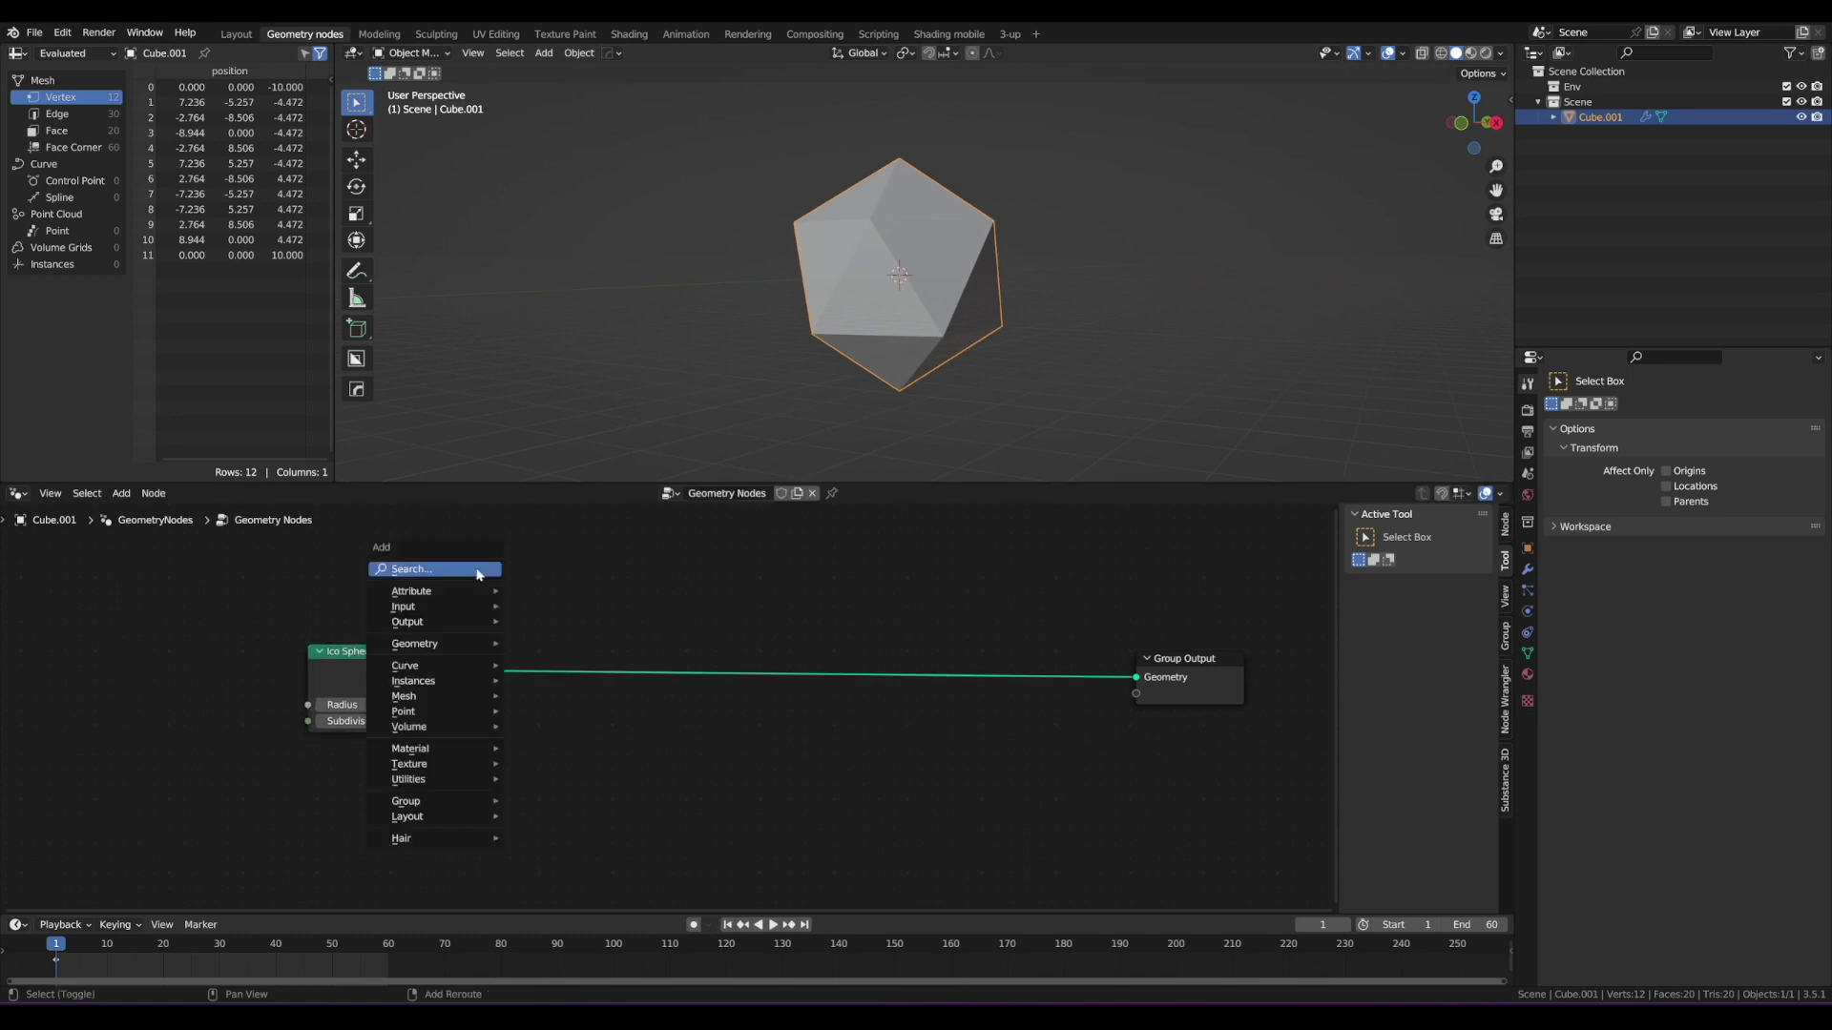
{"action": "type", "text": "sub"}
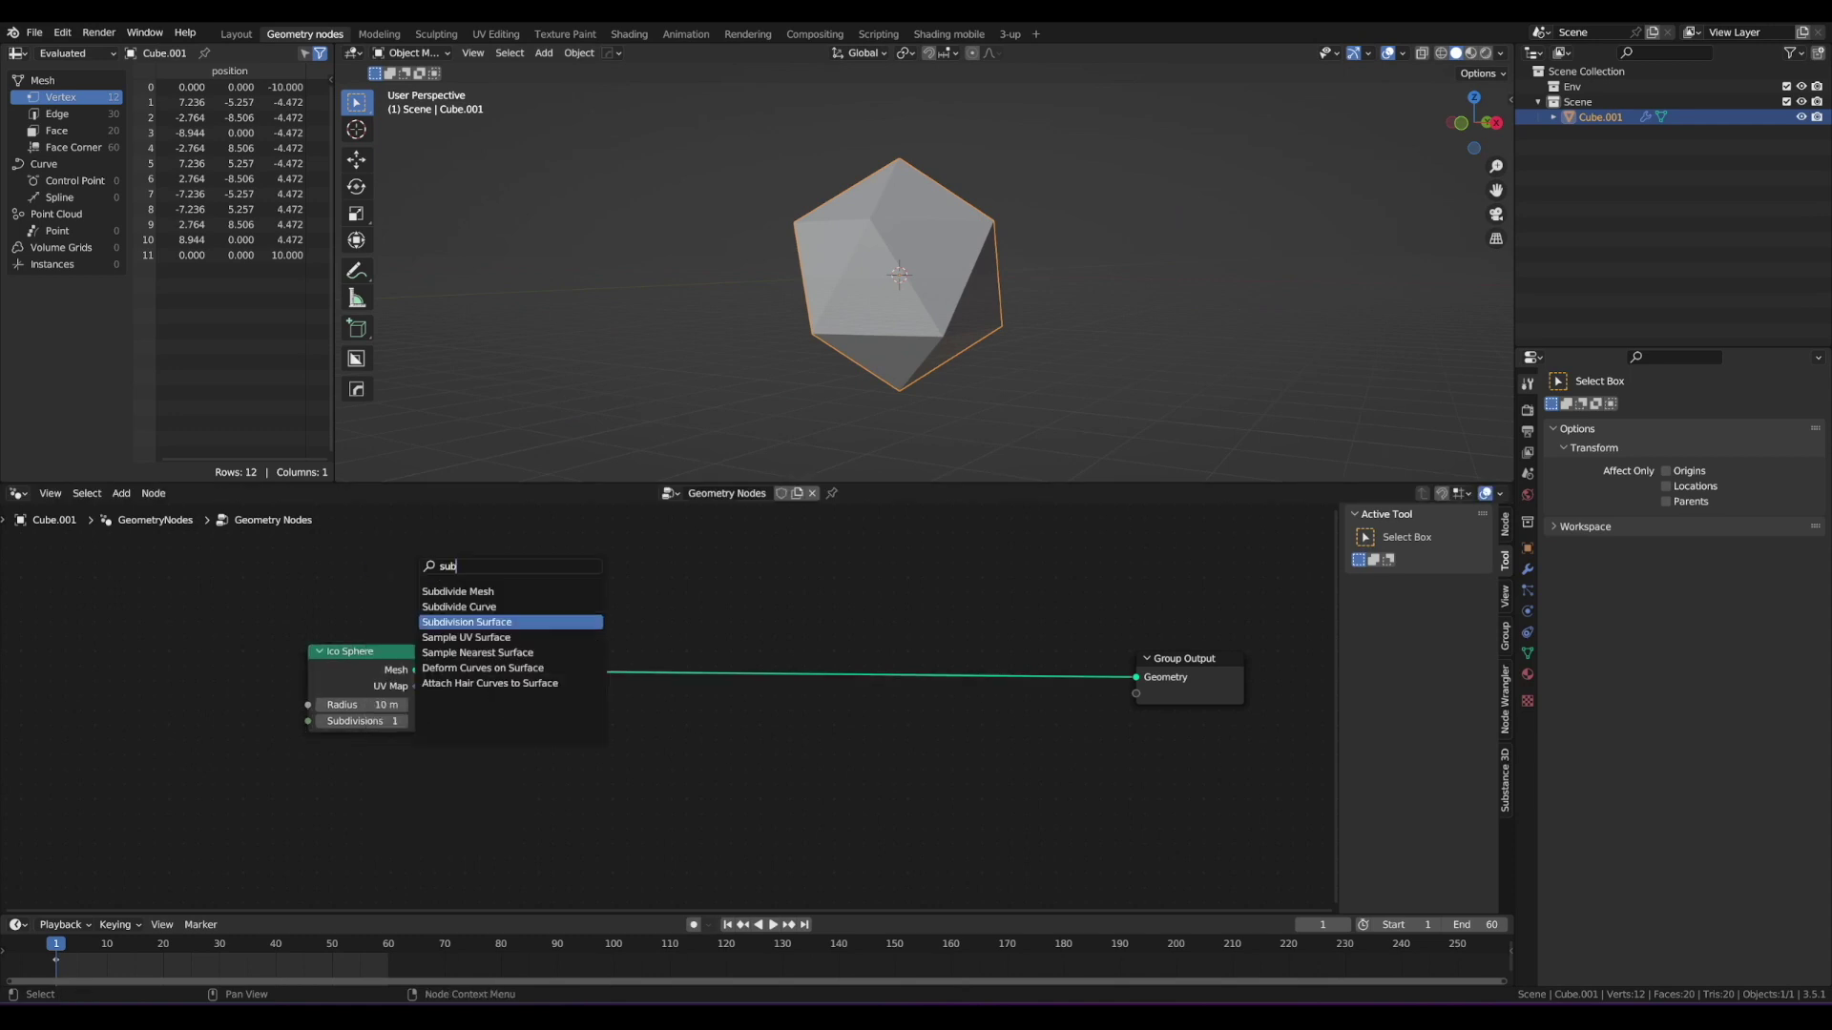
{"action": "key", "text": "Return"}
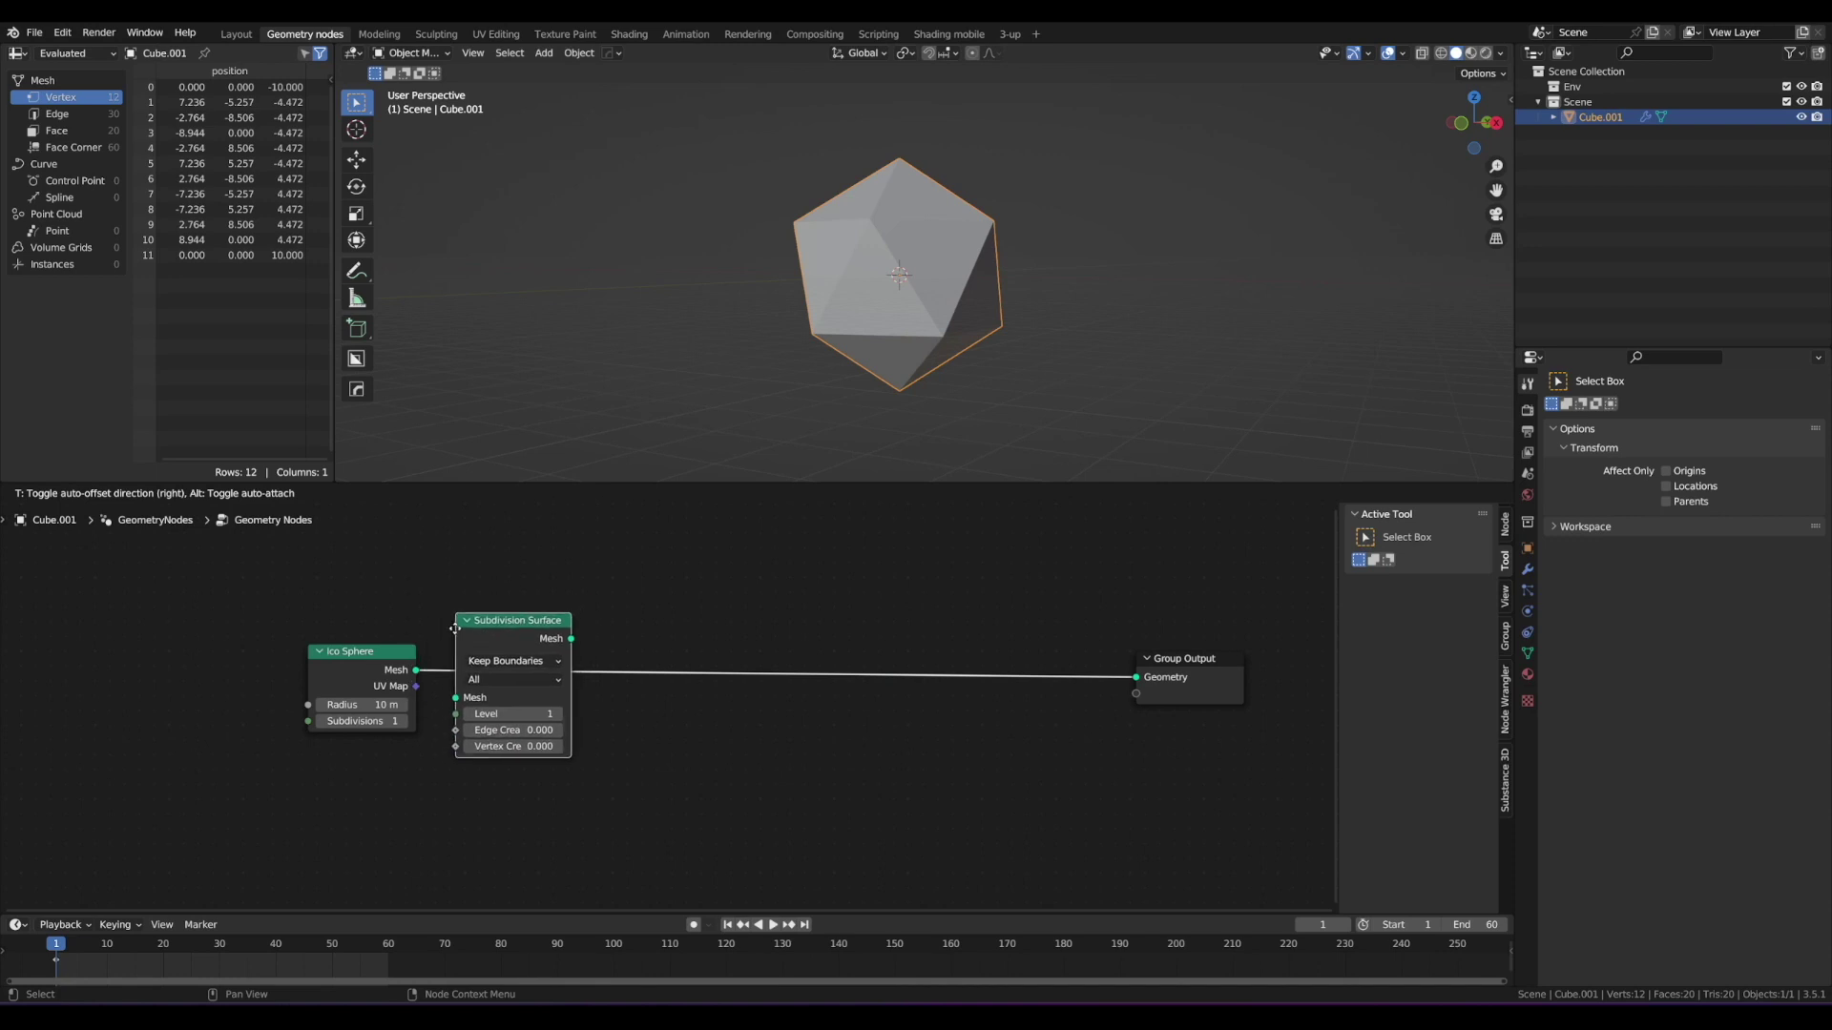
{"action": "left_click", "coordinate": [454, 628]}
{"action": "left_click_drag", "start_coordinate": [365, 665], "coordinate": [331, 661]}
{"action": "left_click_drag", "start_coordinate": [548, 621], "coordinate": [502, 613]}
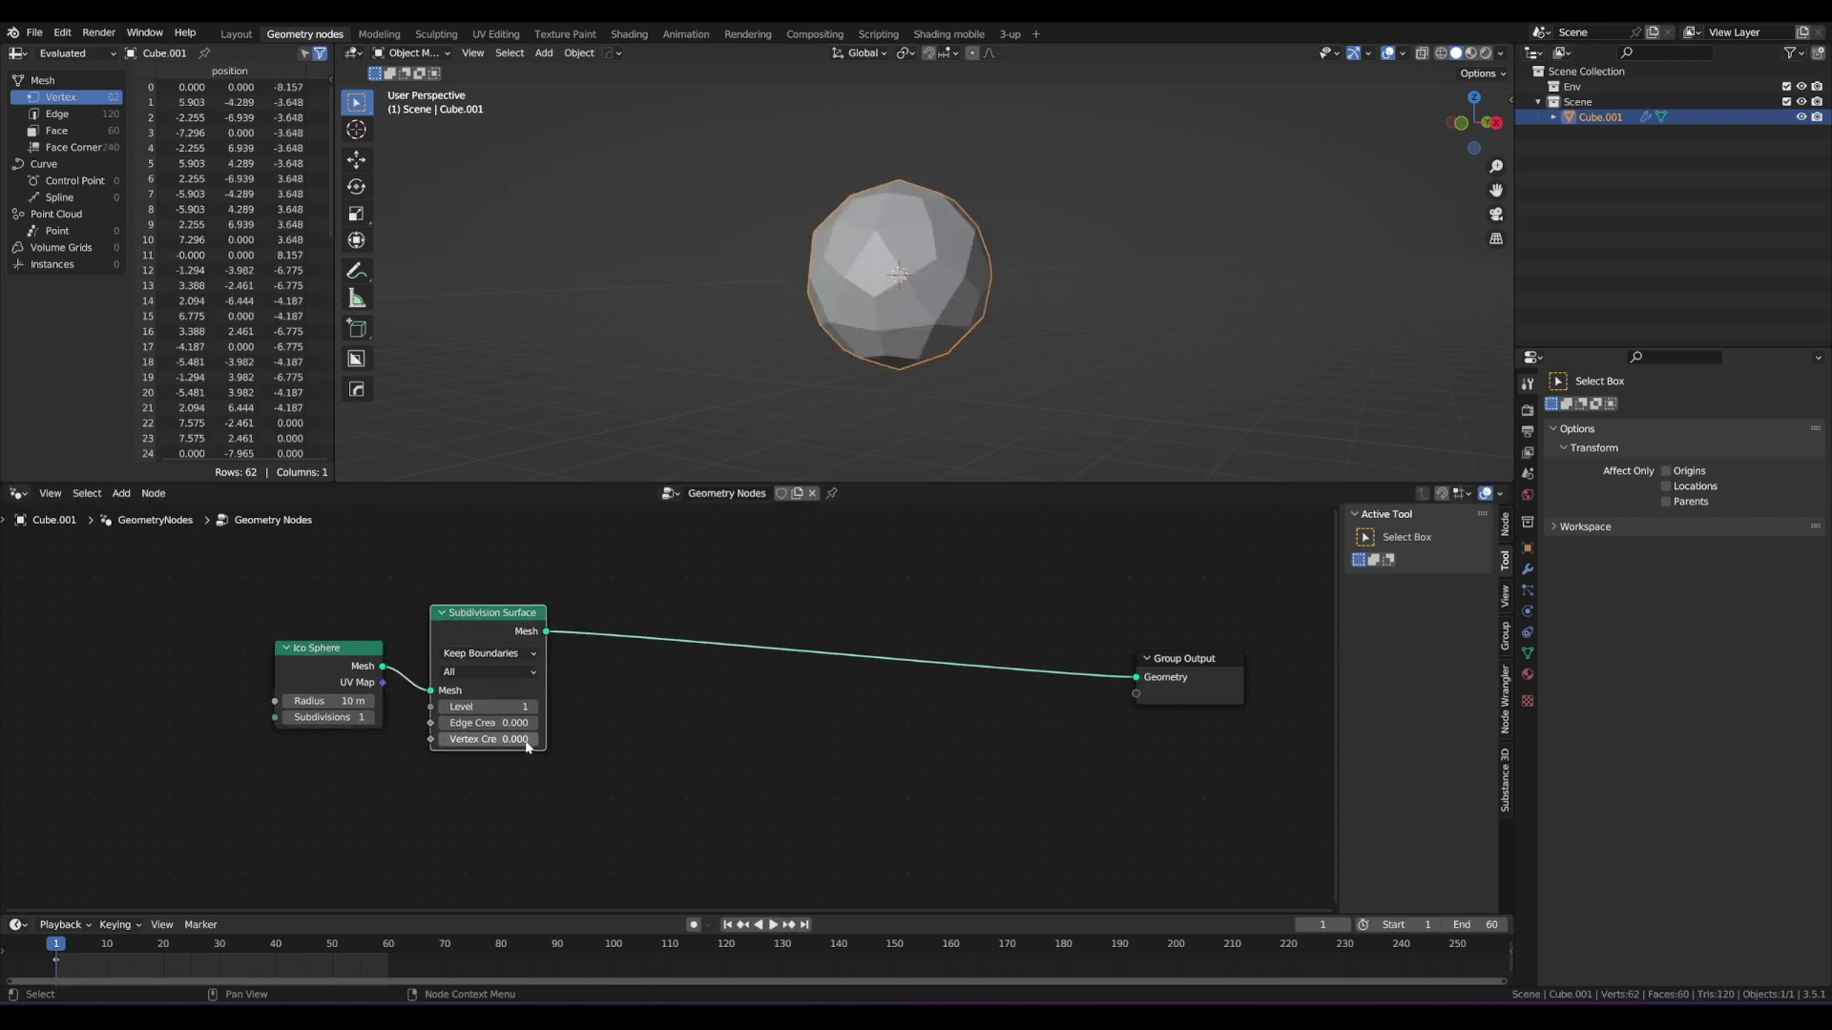
{"action": "left_click", "coordinate": [529, 706]}
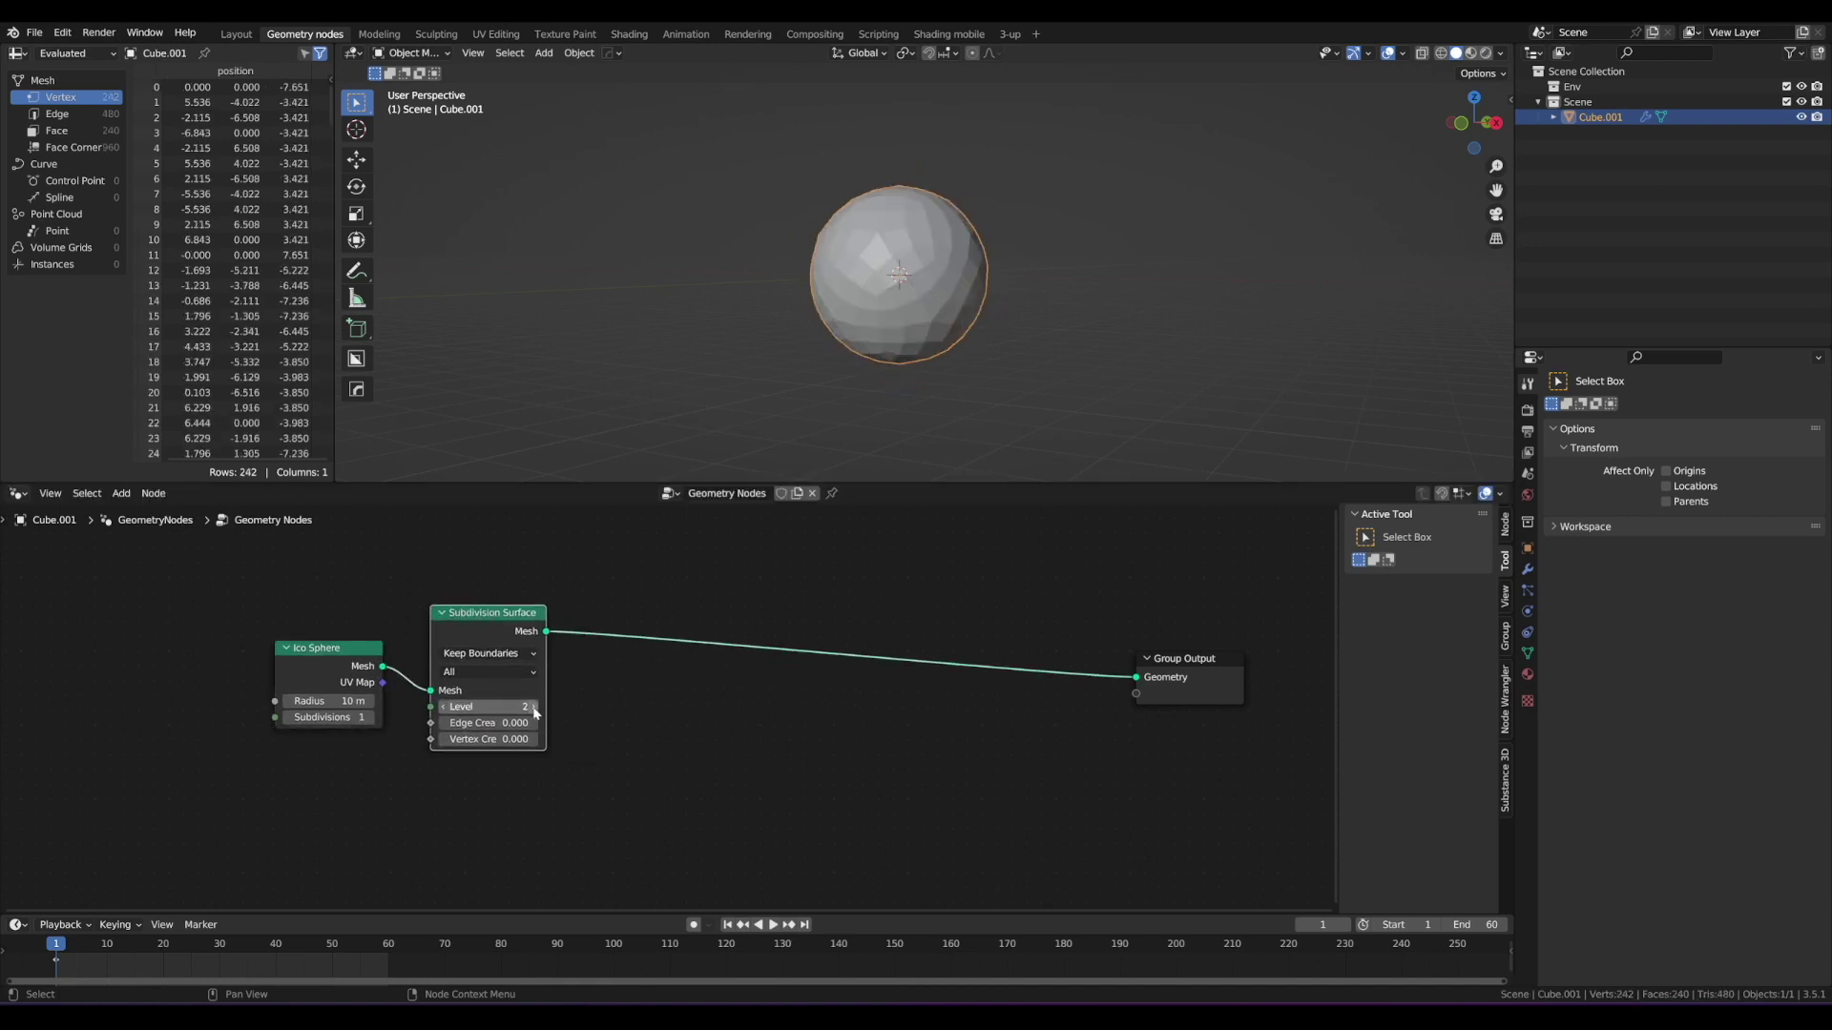
{"action": "middle_click_drag", "start_coordinate": [842, 309], "coordinate": [811, 361]}
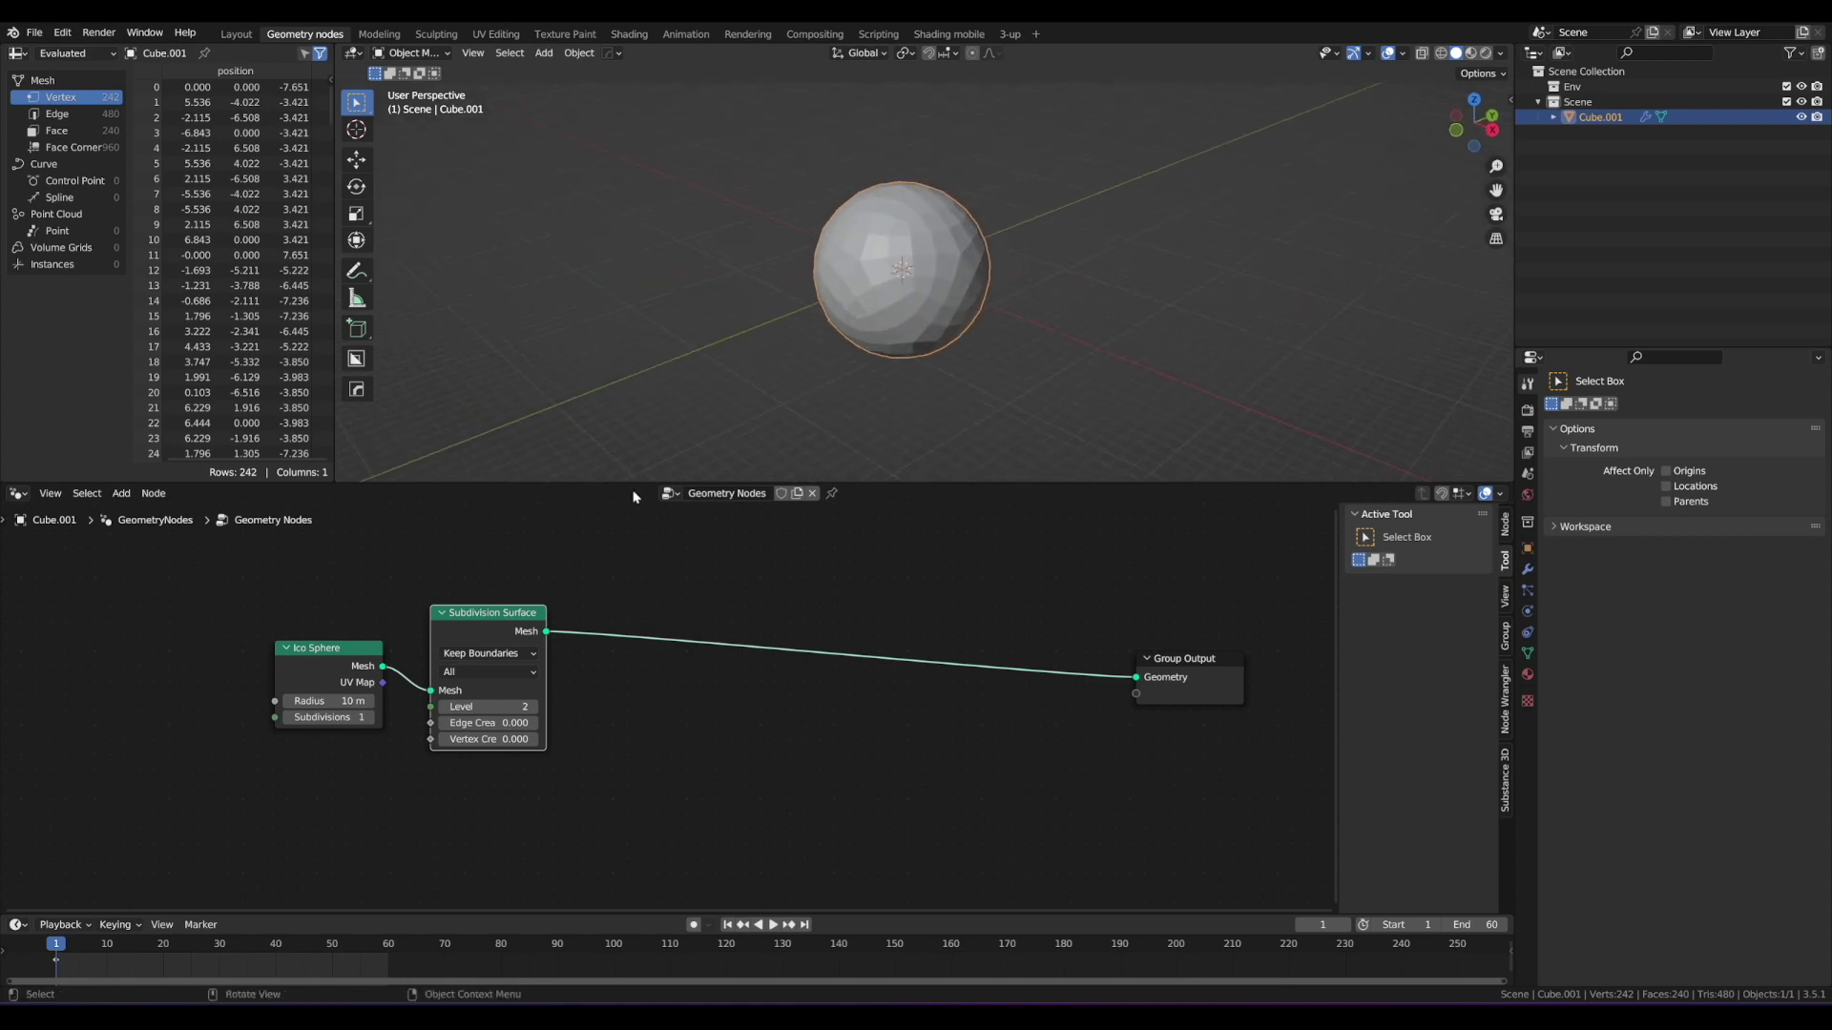
{"action": "mouse_move", "coordinate": [494, 571]}
{"action": "left_mouse_down"}
{"action": "mouse_move", "coordinate": [463, 568]}
{"action": "mouse_move", "coordinate": [602, 689]}
{"action": "mouse_move", "coordinate": [548, 577]}
{"action": "left_mouse_up"}
{"action": "mouse_move", "coordinate": [548, 576]}
{"action": "right_mouse_down"}
{"action": "mouse_move", "coordinate": [494, 569]}
{"action": "mouse_move", "coordinate": [580, 594]}
{"action": "right_mouse_up"}
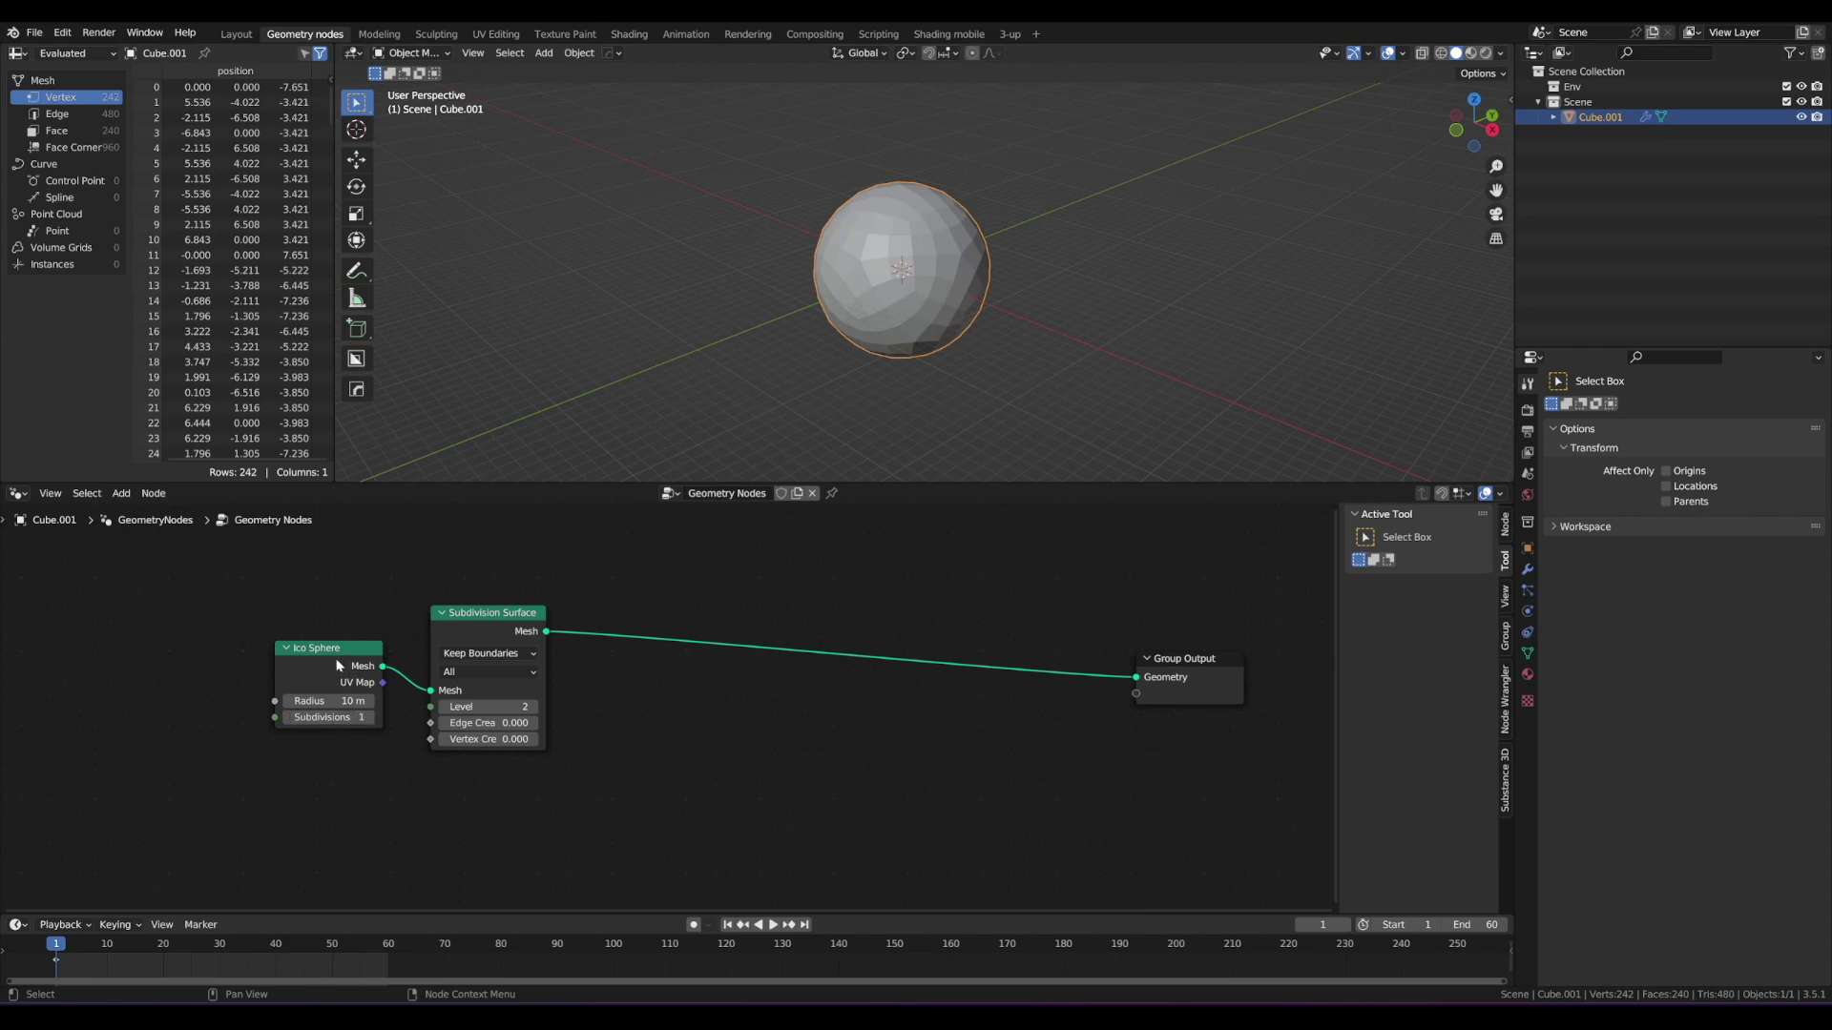
{"action": "scroll", "coordinate": [681, 326], "scroll_direction": "up", "scroll_amount": 2}
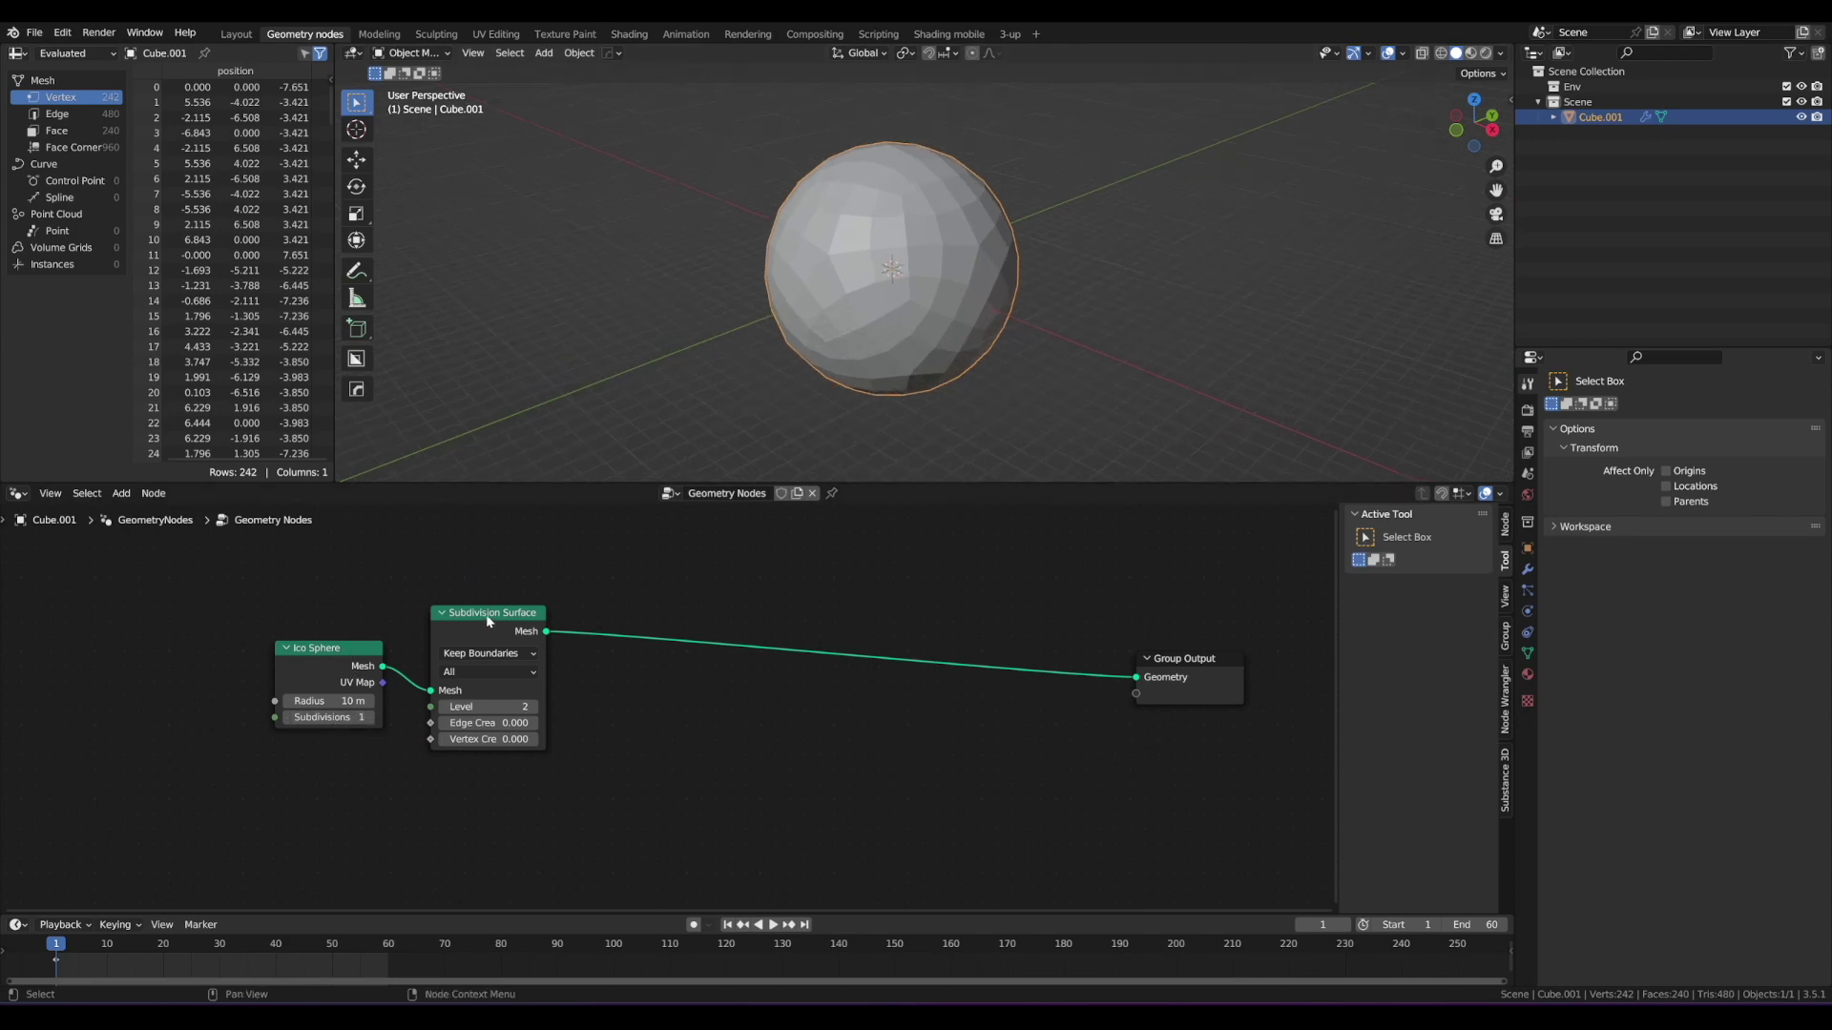
{"action": "key", "text": "d"}
{"action": "mouse_move", "coordinate": [514, 595]}
{"action": "left_mouse_down"}
{"action": "mouse_move", "coordinate": [394, 652]}
{"action": "mouse_move", "coordinate": [520, 597]}
{"action": "left_mouse_up"}
{"action": "mouse_move", "coordinate": [520, 597]}
{"action": "right_mouse_down"}
{"action": "mouse_move", "coordinate": [381, 633]}
{"action": "mouse_move", "coordinate": [508, 591]}
{"action": "right_mouse_up"}
{"action": "scroll", "coordinate": [890, 278], "scroll_direction": "up", "scroll_amount": 2}
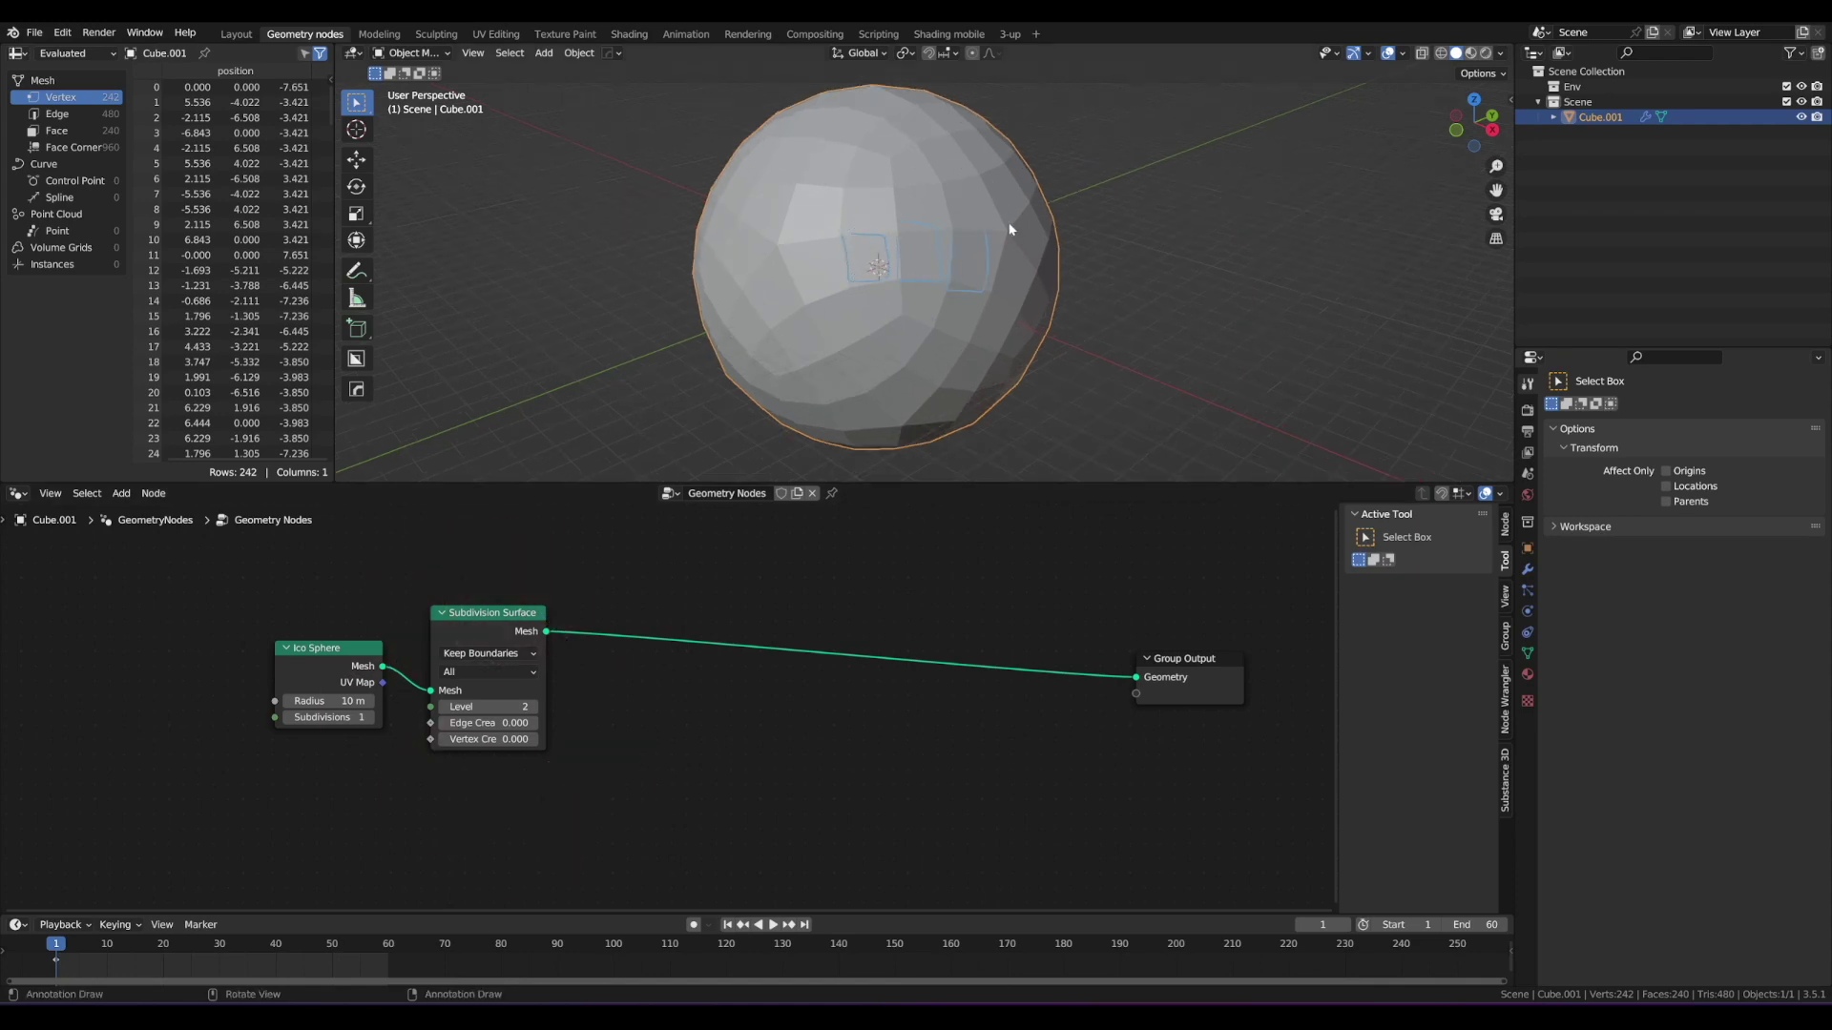
{"action": "scroll", "coordinate": [649, 695], "scroll_direction": "down", "scroll_amount": 1}
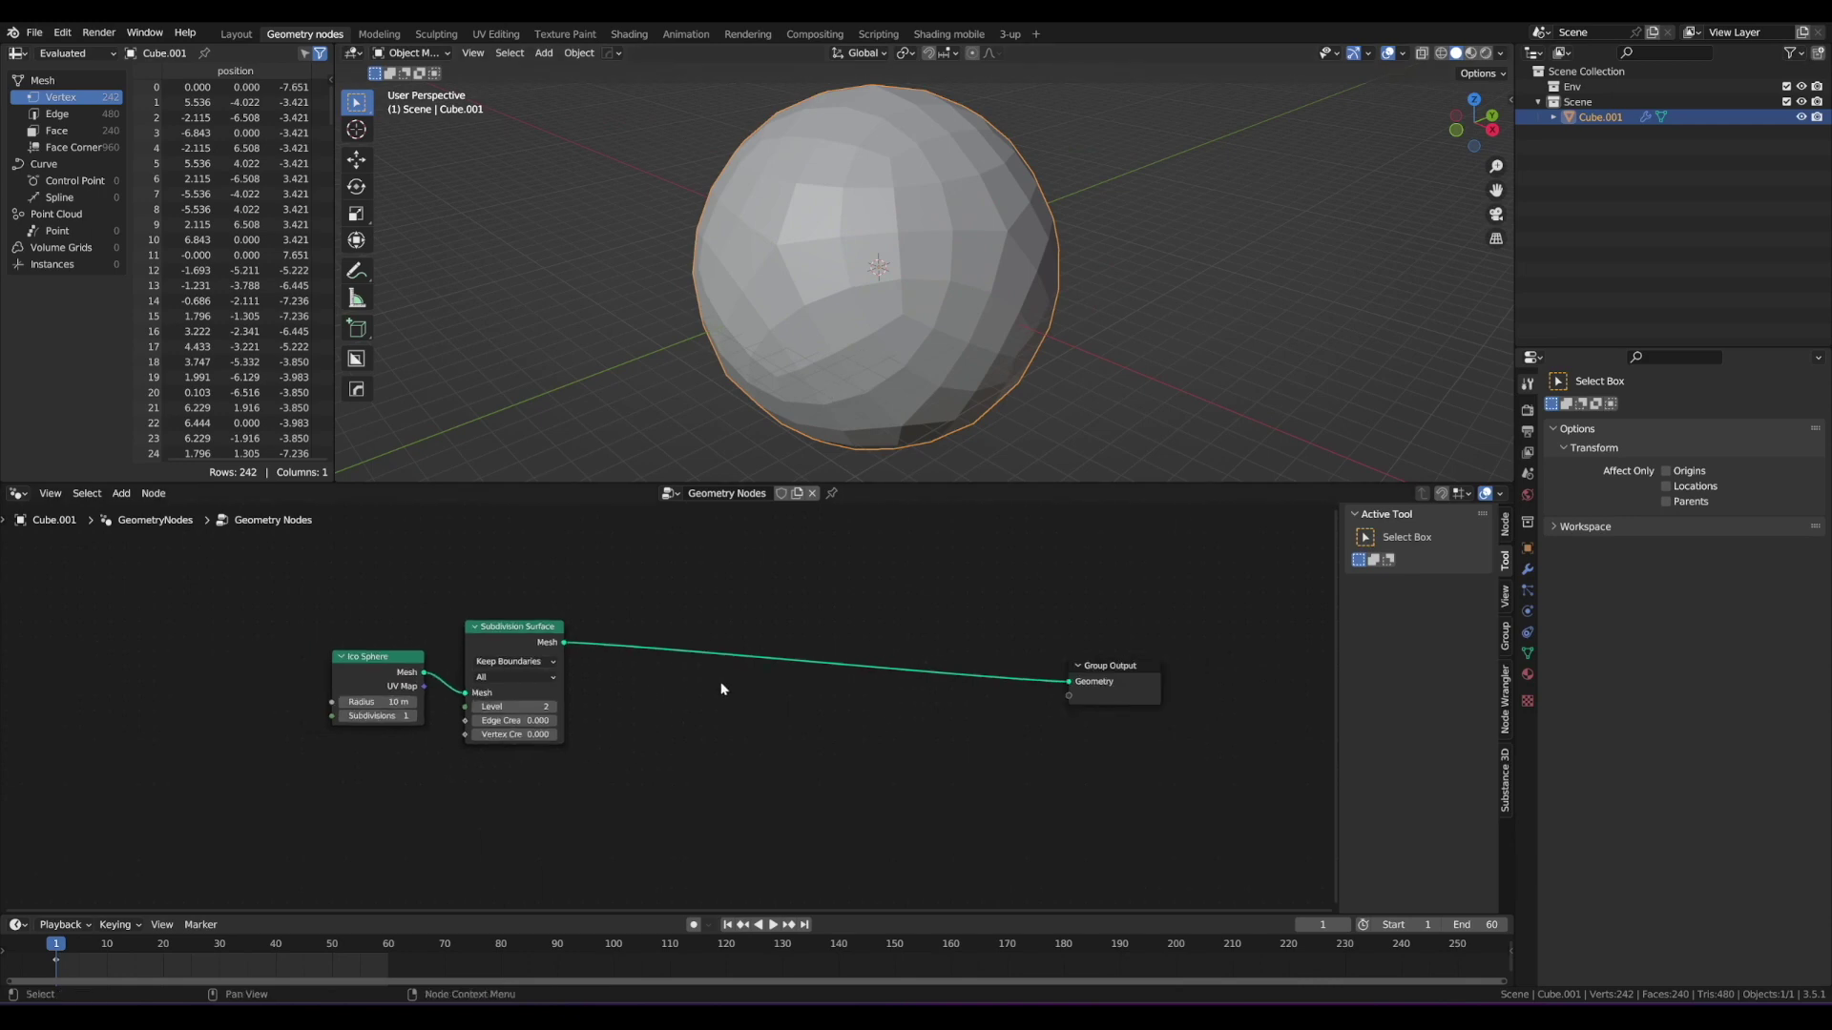
Step: Draw a circular annotation over the link between Subdivision Surface and Group Output and erase it again
{"action": "scroll", "coordinate": [839, 626], "scroll_direction": "down", "scroll_amount": 2}
{"action": "mouse_move", "coordinate": [802, 593]}
{"action": "left_mouse_down"}
{"action": "mouse_move", "coordinate": [867, 707]}
{"action": "mouse_move", "coordinate": [813, 579]}
{"action": "left_mouse_up"}
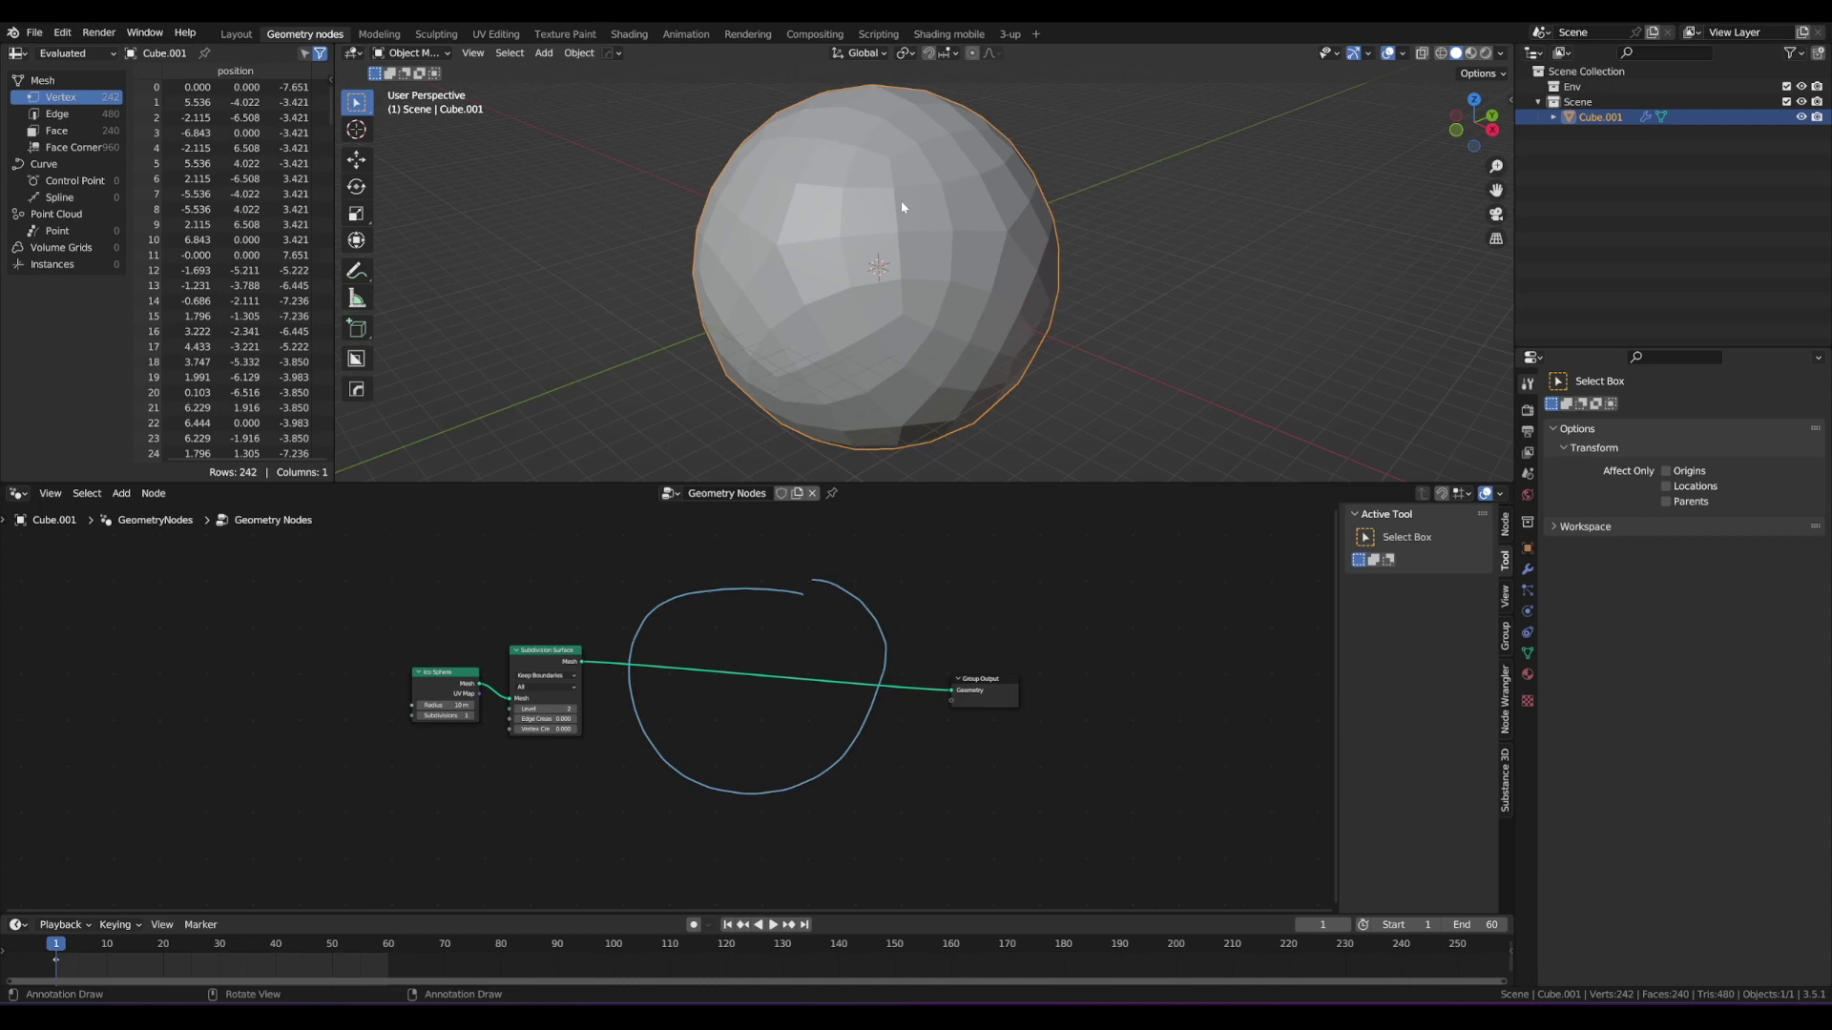
{"action": "mouse_move", "coordinate": [847, 580]}
{"action": "right_mouse_down"}
{"action": "mouse_move", "coordinate": [798, 555]}
{"action": "mouse_move", "coordinate": [839, 579]}
{"action": "right_mouse_up"}
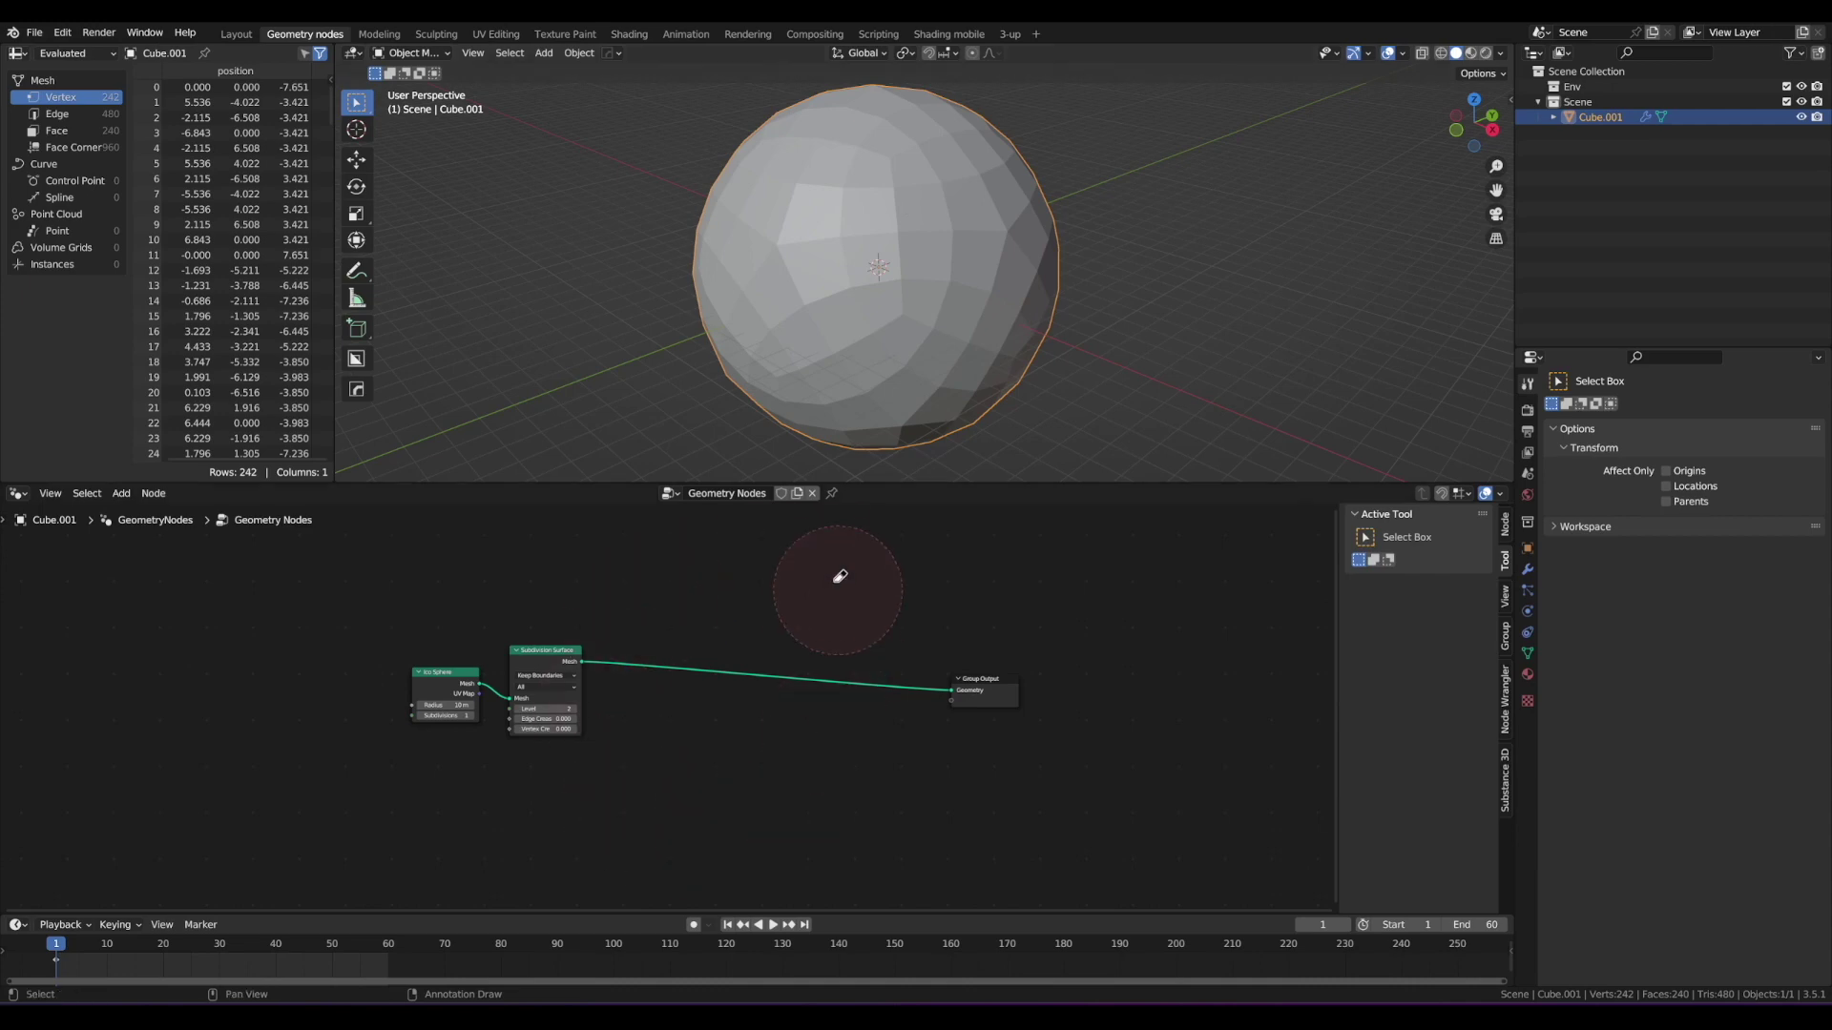
Step: Insert a Delete Geometry node on the link between the Subdivision Surface and Group Output nodes
{"action": "mouse_move", "coordinate": [898, 250]}
{"action": "middle_mouse_down"}
{"action": "mouse_move", "coordinate": [919, 203]}
{"action": "mouse_move", "coordinate": [919, 225]}
{"action": "middle_mouse_up"}
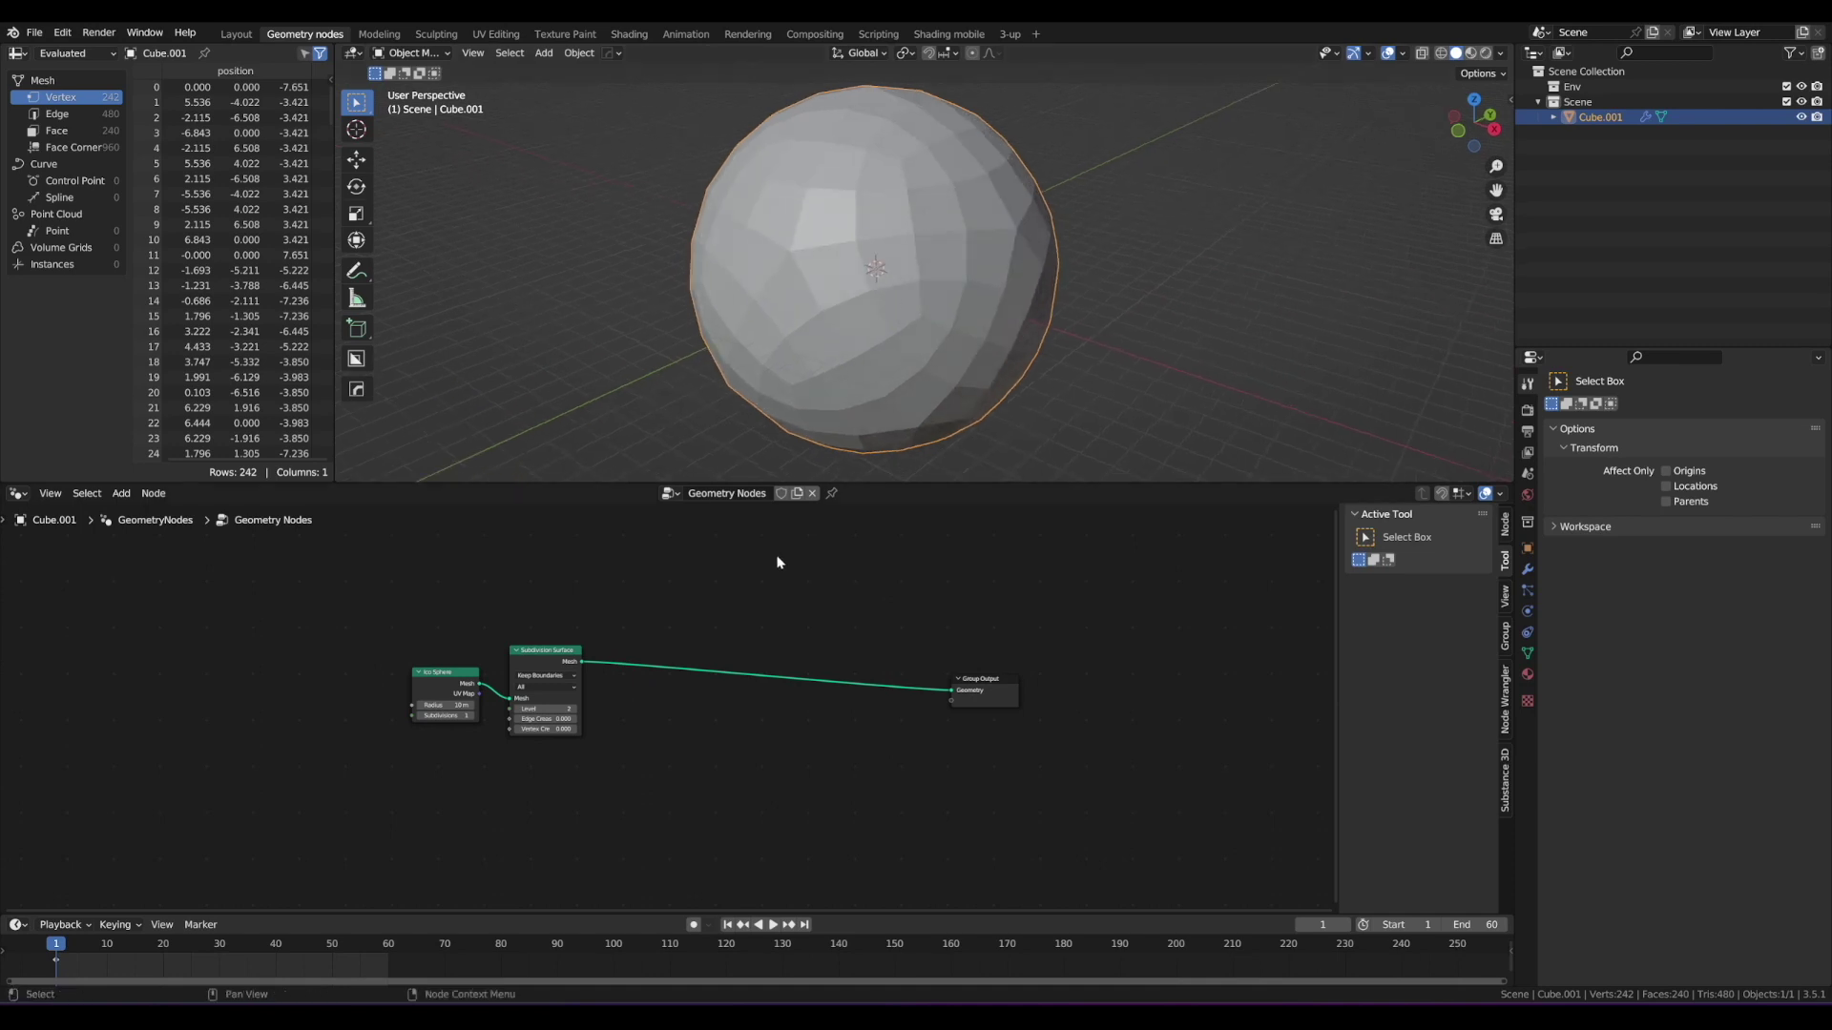
{"action": "scroll", "coordinate": [625, 625], "scroll_direction": "up", "scroll_amount": 3}
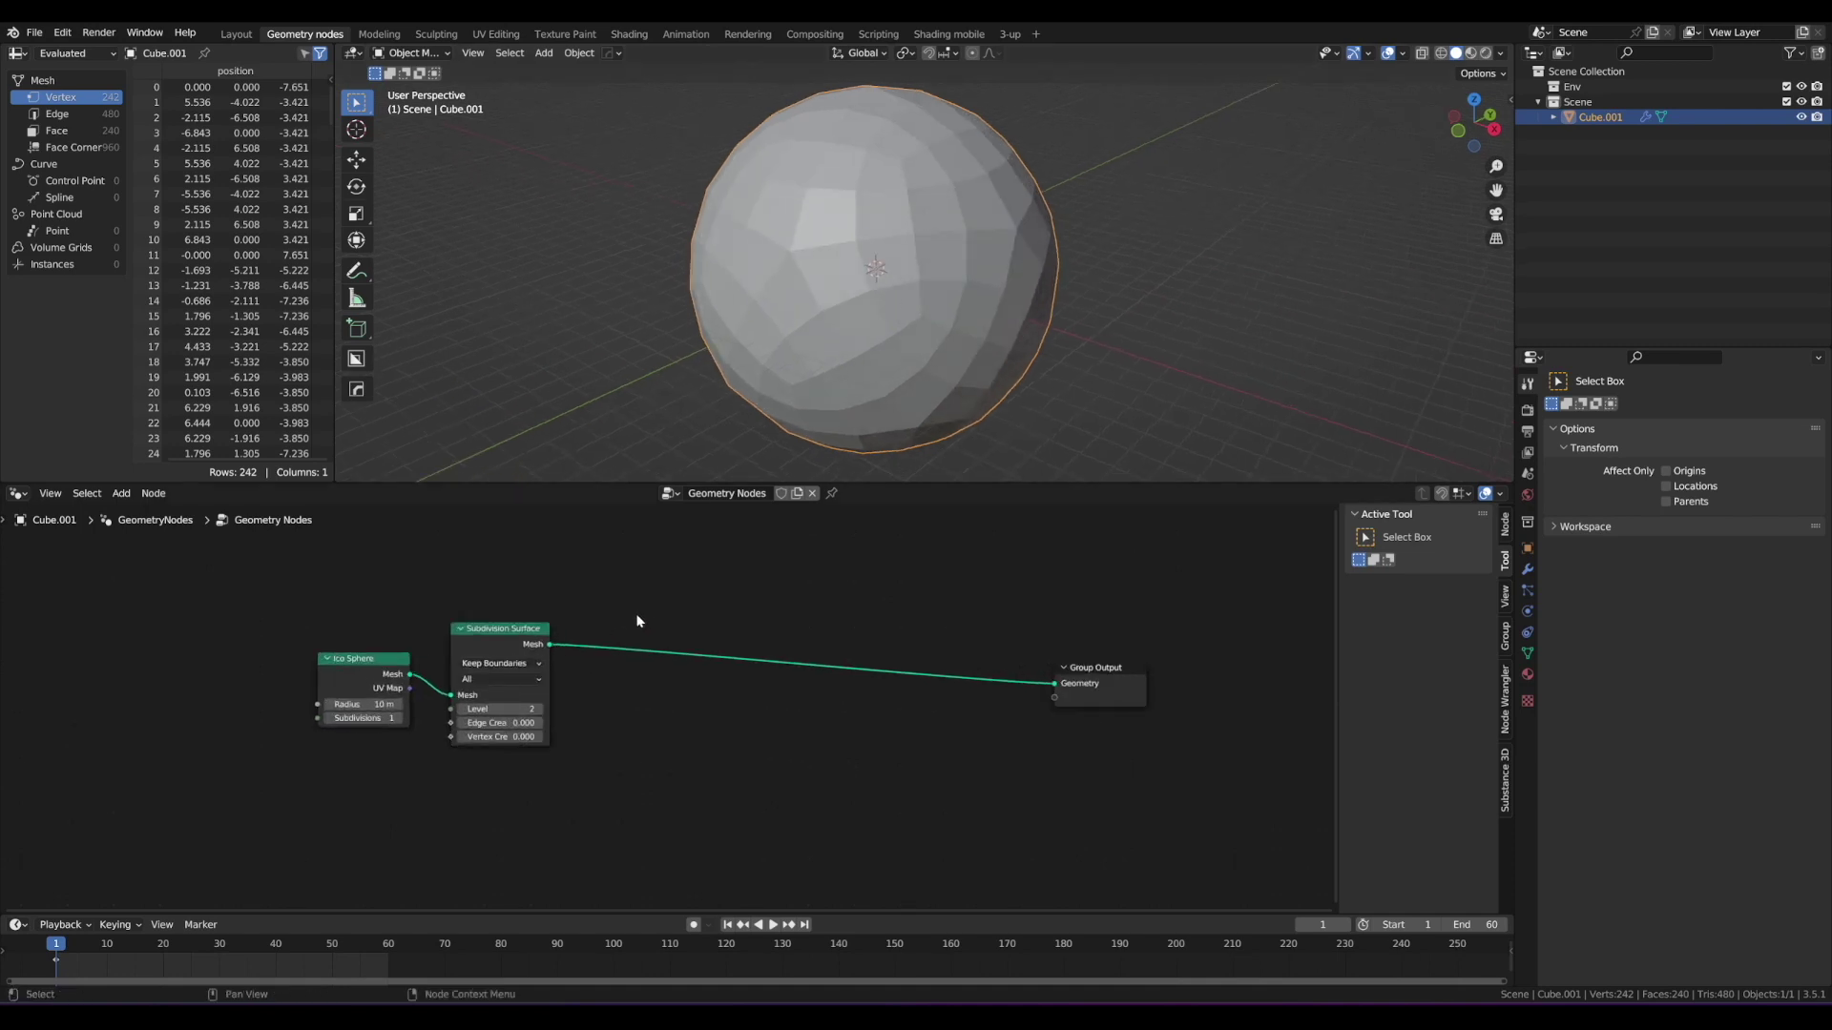
{"action": "mouse_move", "coordinate": [928, 372]}
{"action": "middle_mouse_down"}
{"action": "mouse_move", "coordinate": [884, 261]}
{"action": "mouse_move", "coordinate": [973, 241]}
{"action": "mouse_move", "coordinate": [932, 276]}
{"action": "mouse_move", "coordinate": [871, 258]}
{"action": "middle_mouse_up"}
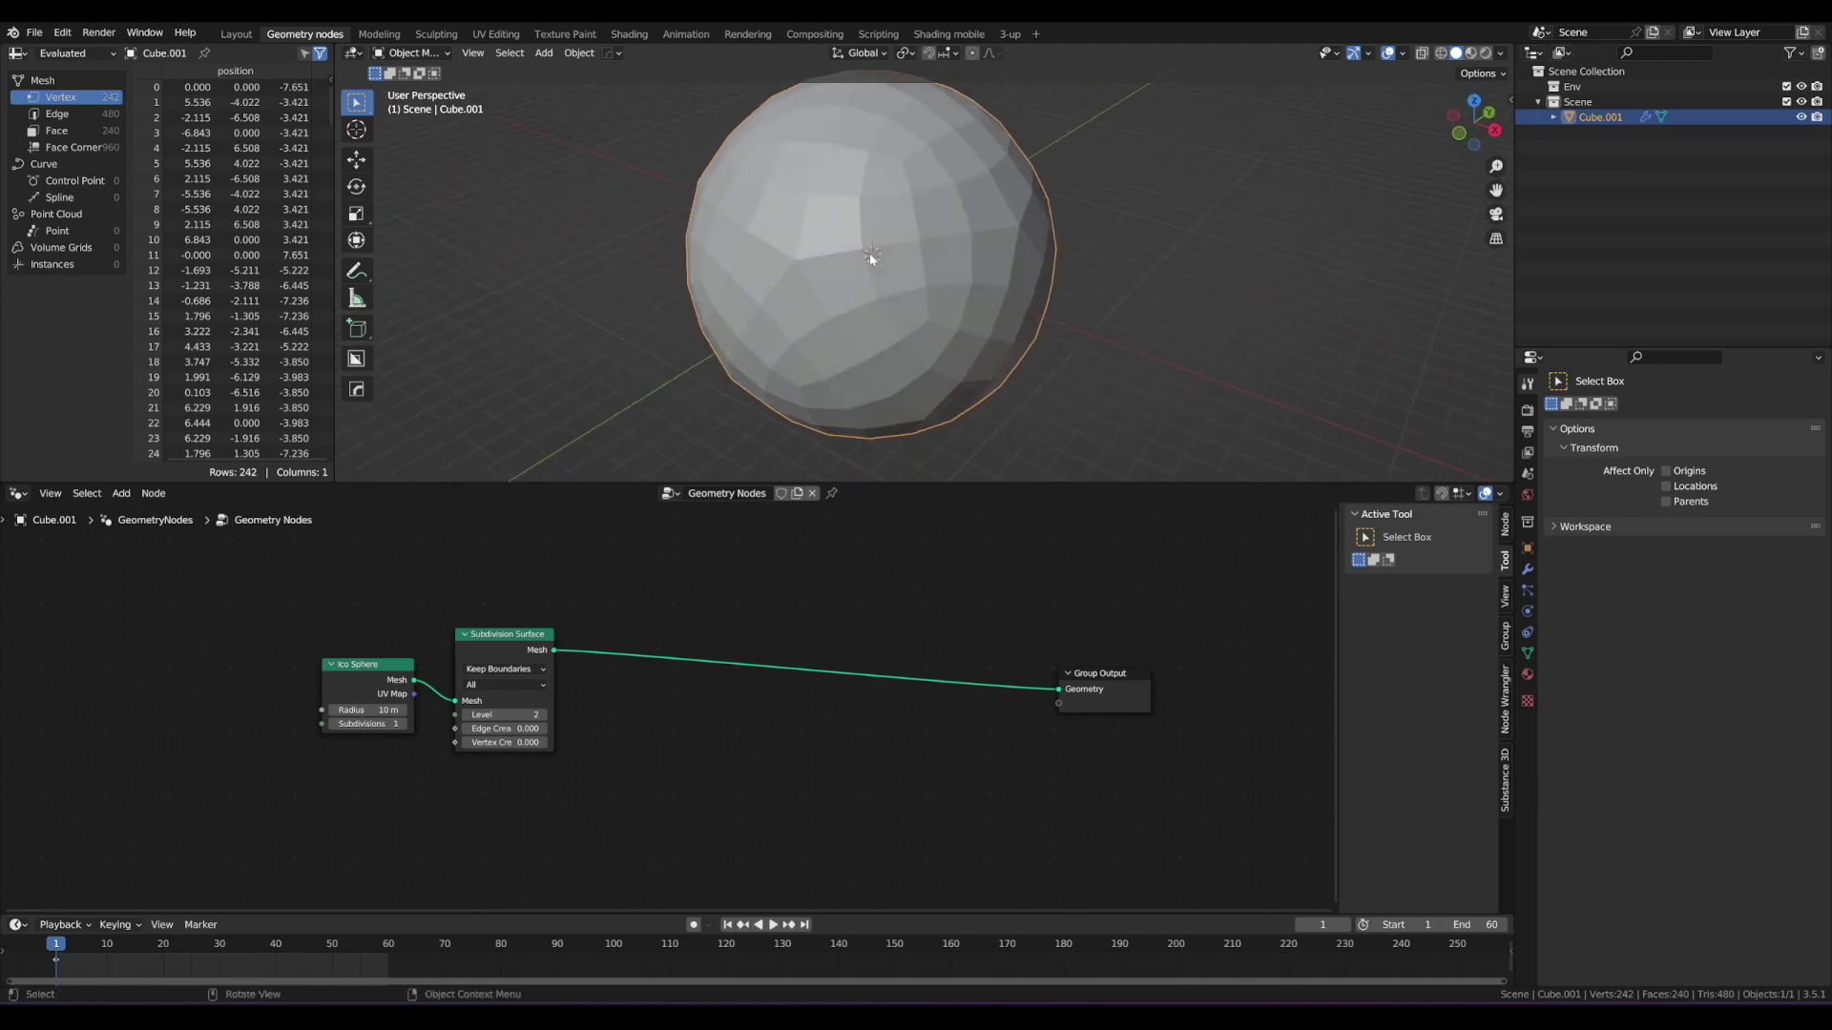
{"action": "scroll", "coordinate": [777, 592], "scroll_direction": "down", "scroll_amount": 1}
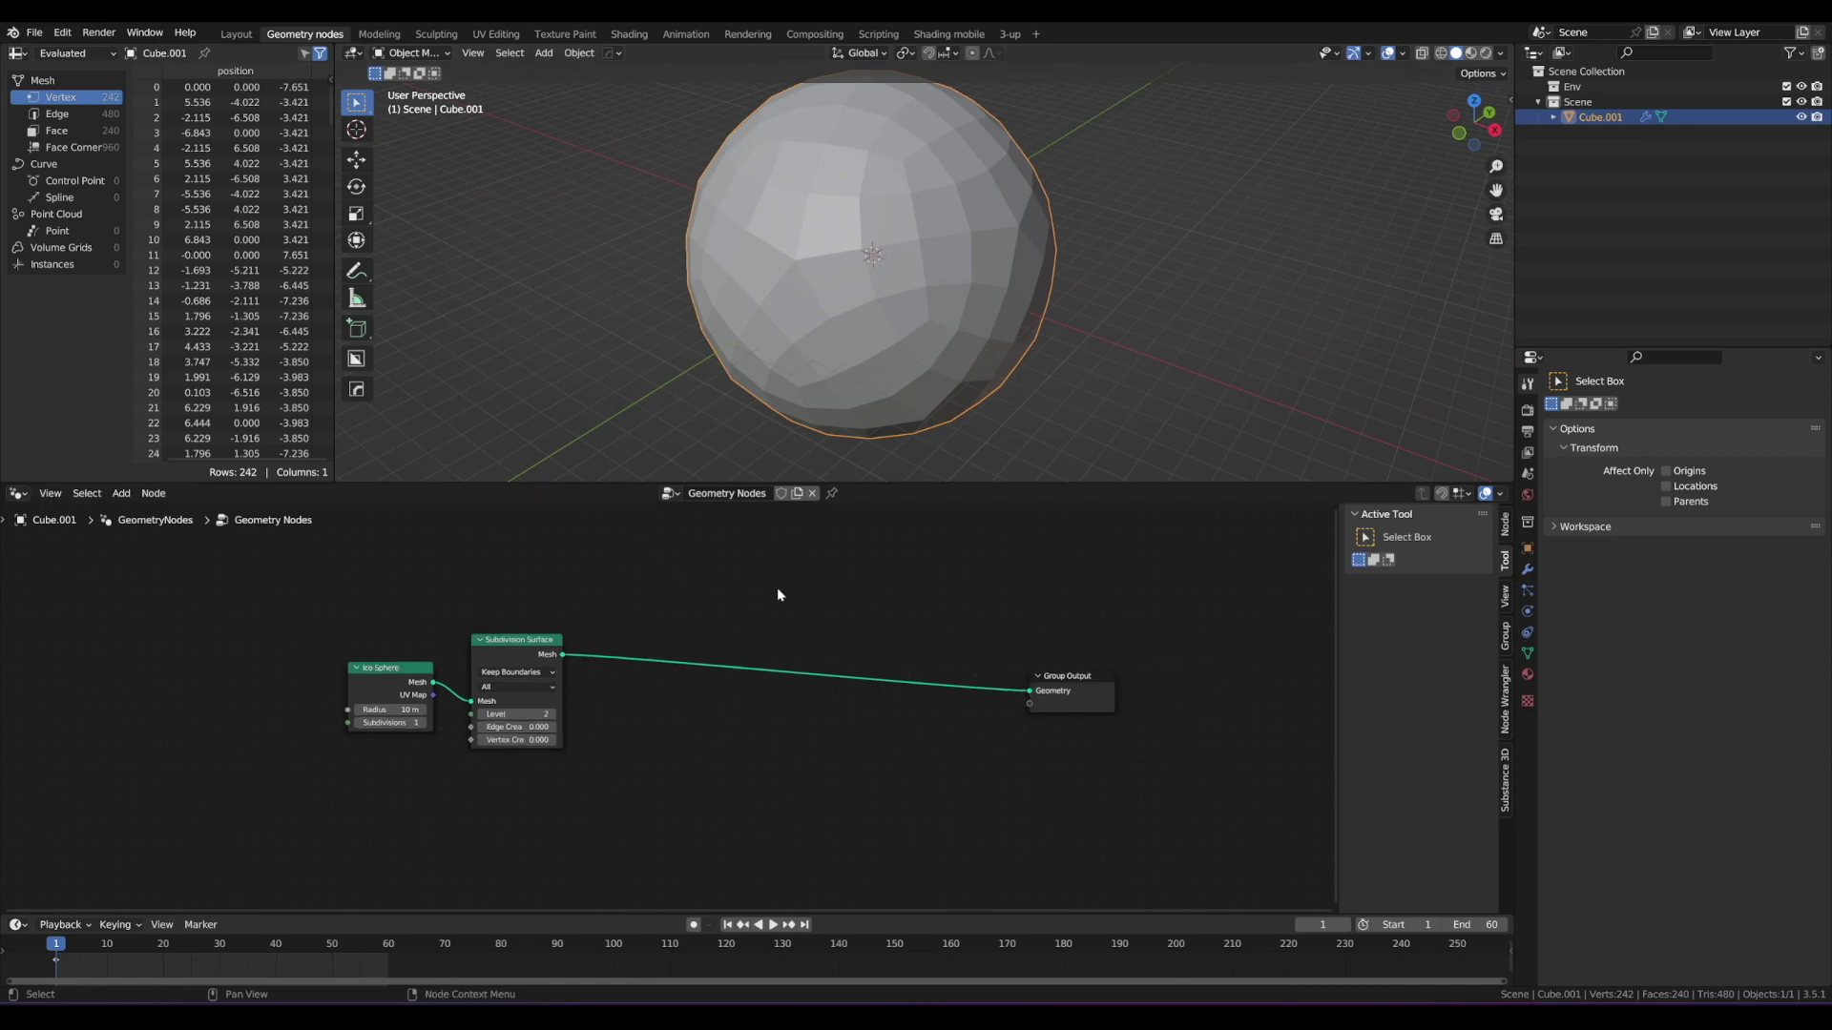
{"action": "key", "text": "shift+a"}
{"action": "type", "text": "delete"}
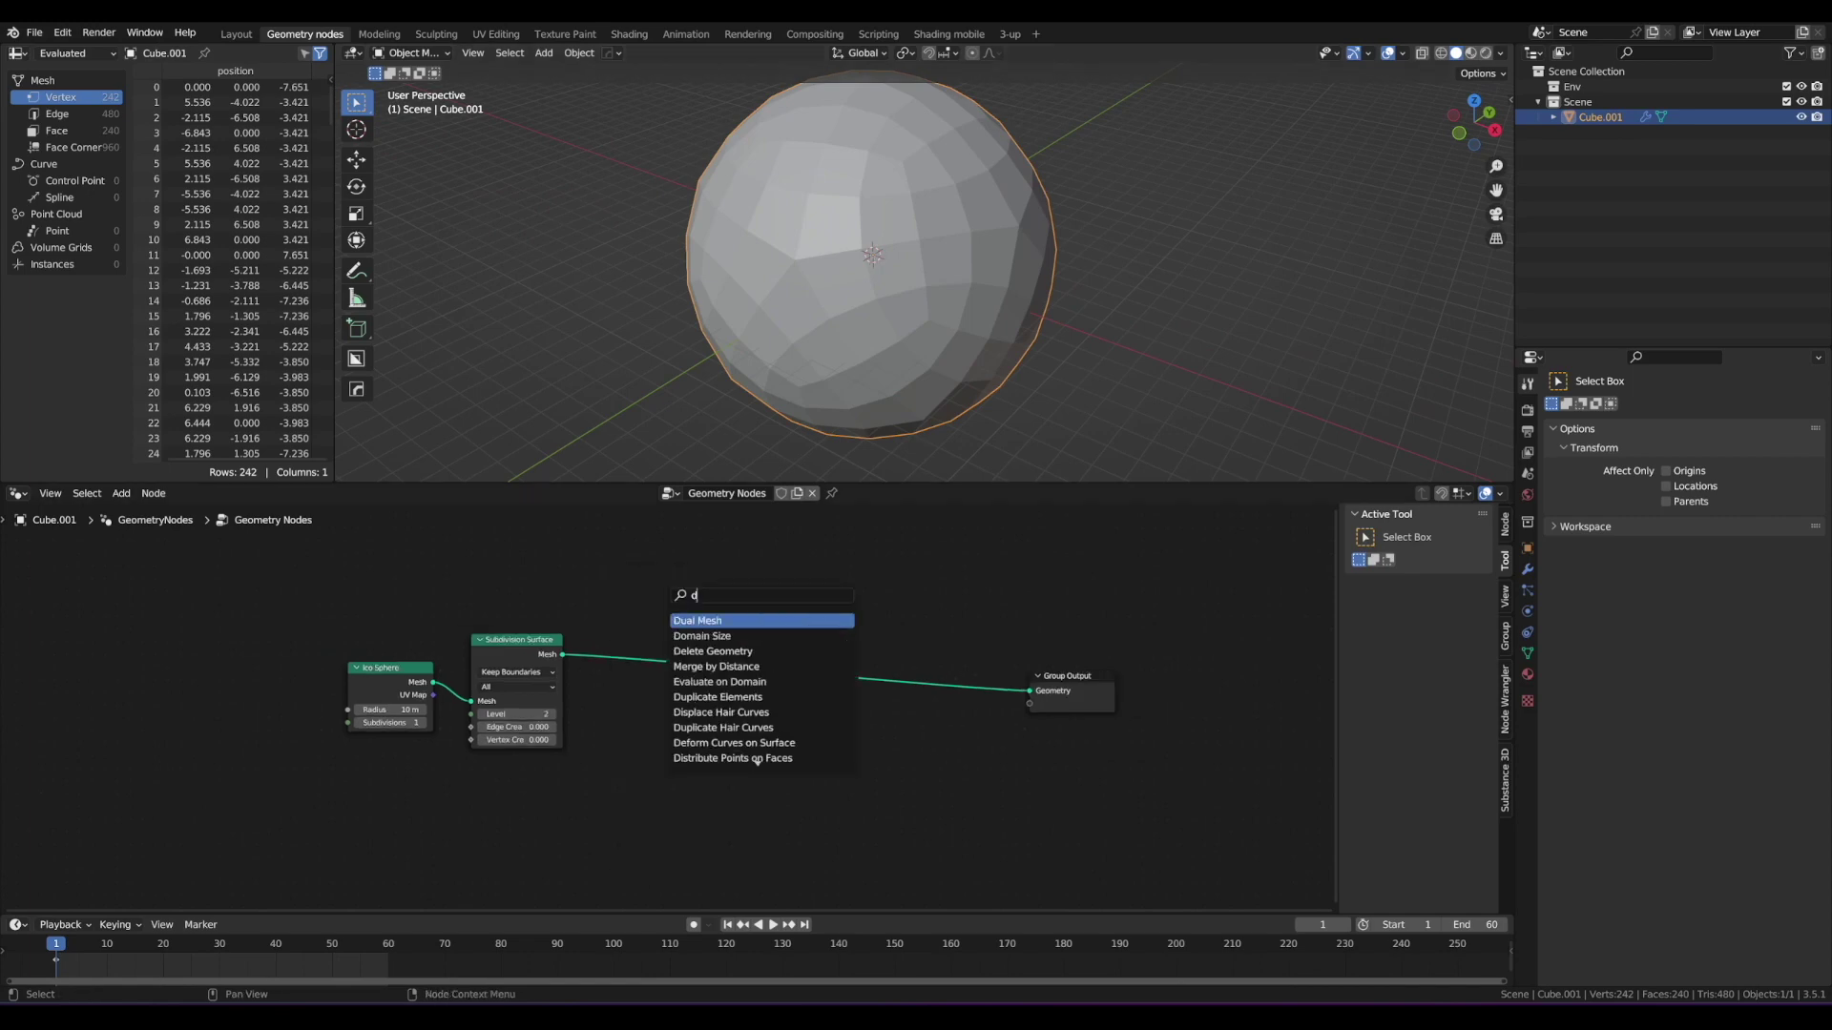
{"action": "key", "text": "Return"}
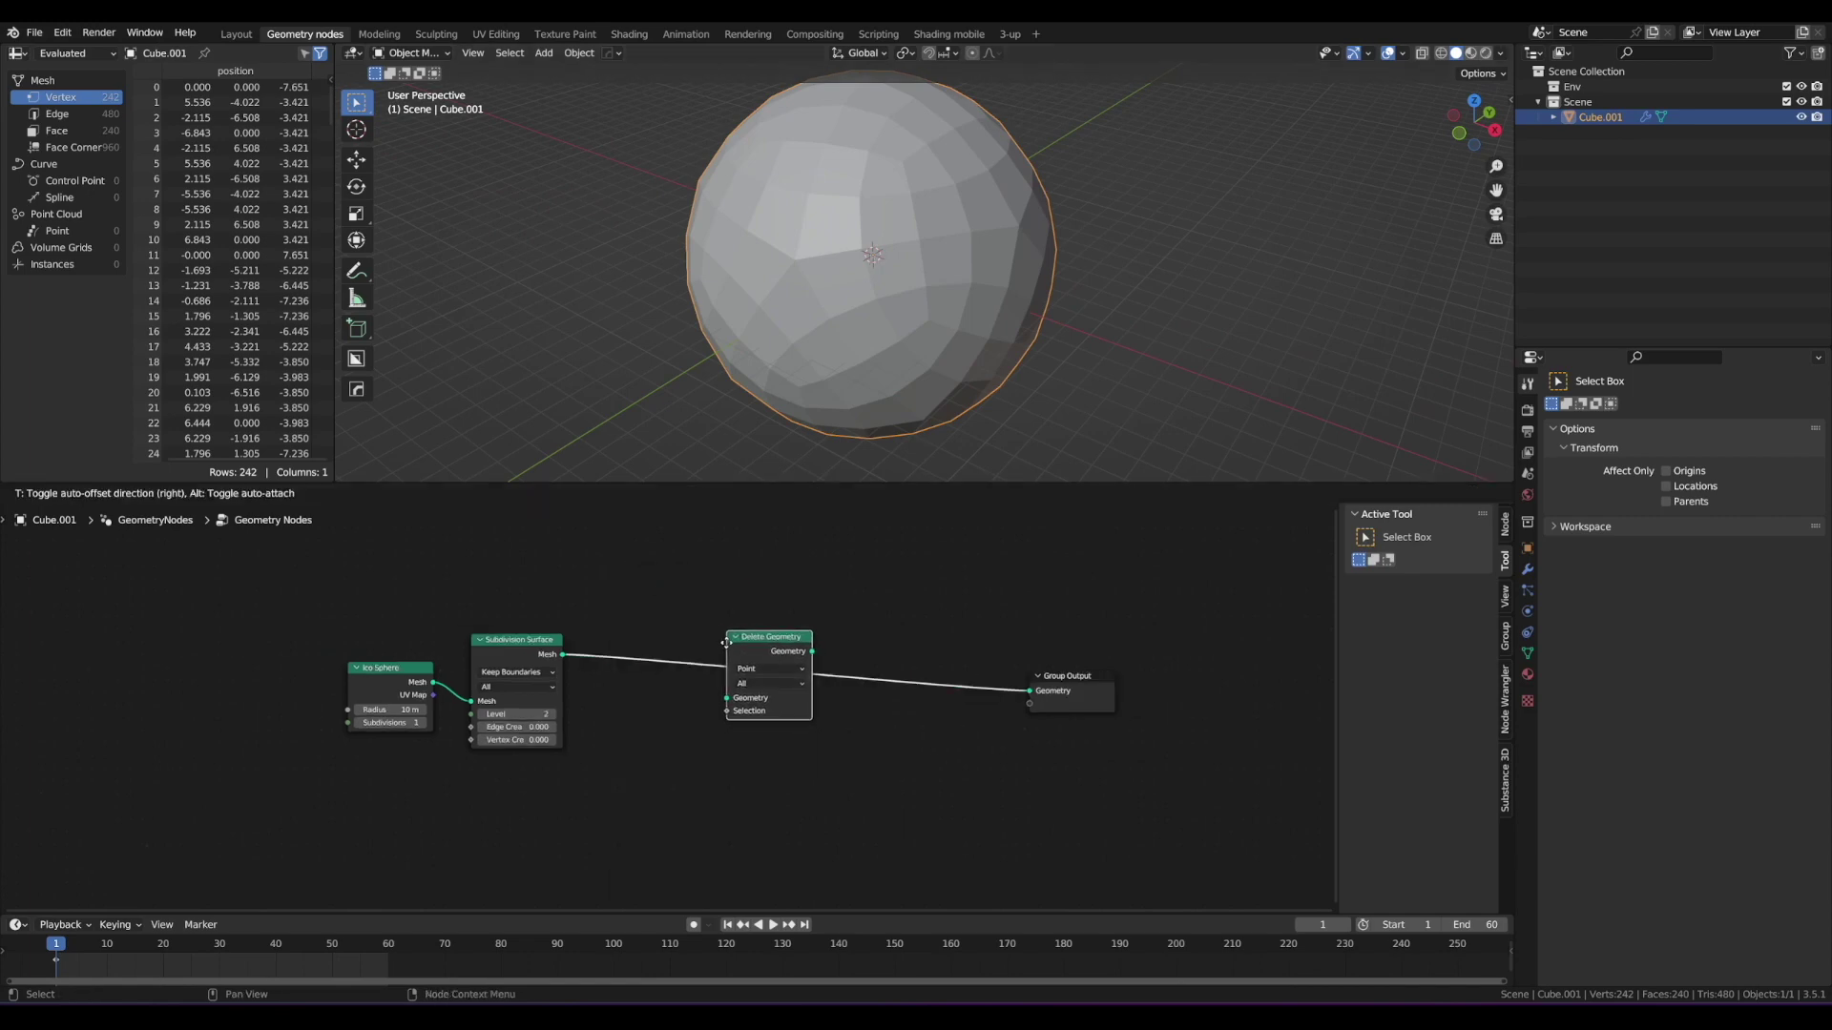
{"action": "left_click", "coordinate": [727, 643]}
Step: Move the Ico Sphere and Subdivision Surface nodes away from Delete Geometry to open space, and nudge Delete Geometry up slightly
{"action": "left_click_drag", "start_coordinate": [616, 592], "coordinate": [327, 802]}
{"action": "key", "text": "g"}
{"action": "left_click", "coordinate": [160, 776]}
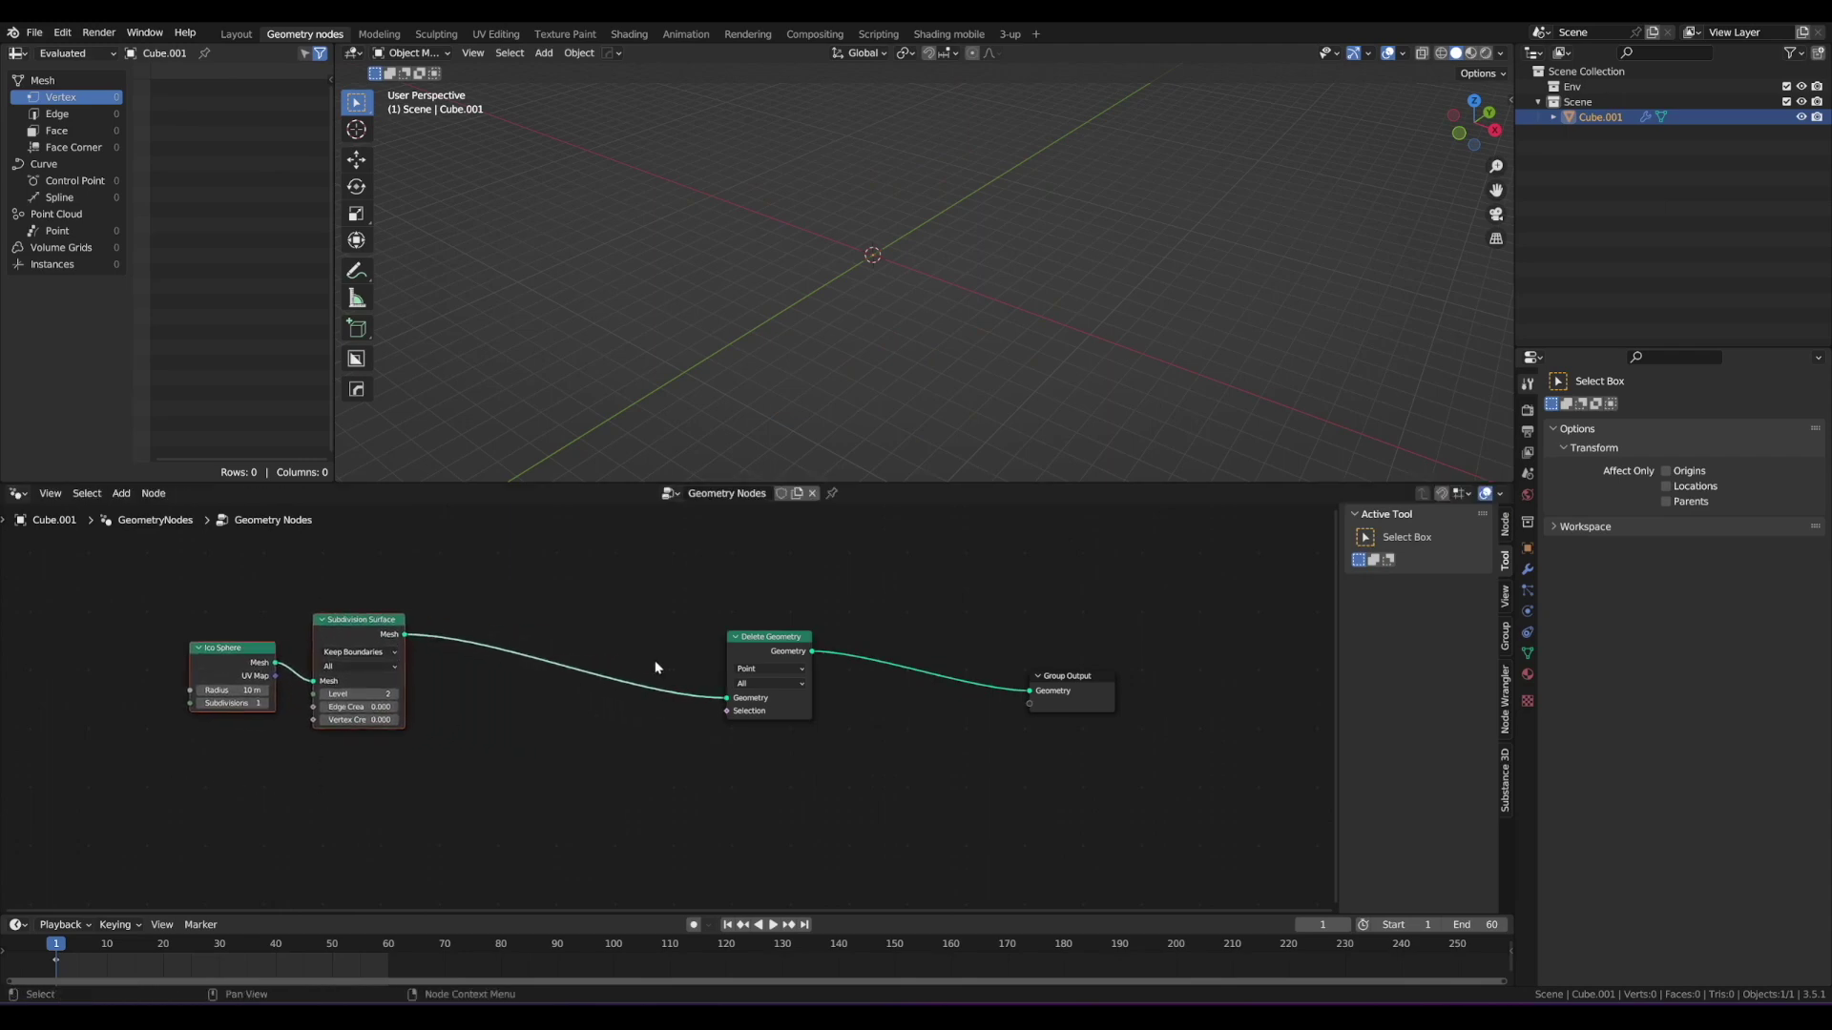
{"action": "left_click_drag", "start_coordinate": [753, 636], "coordinate": [755, 627]}
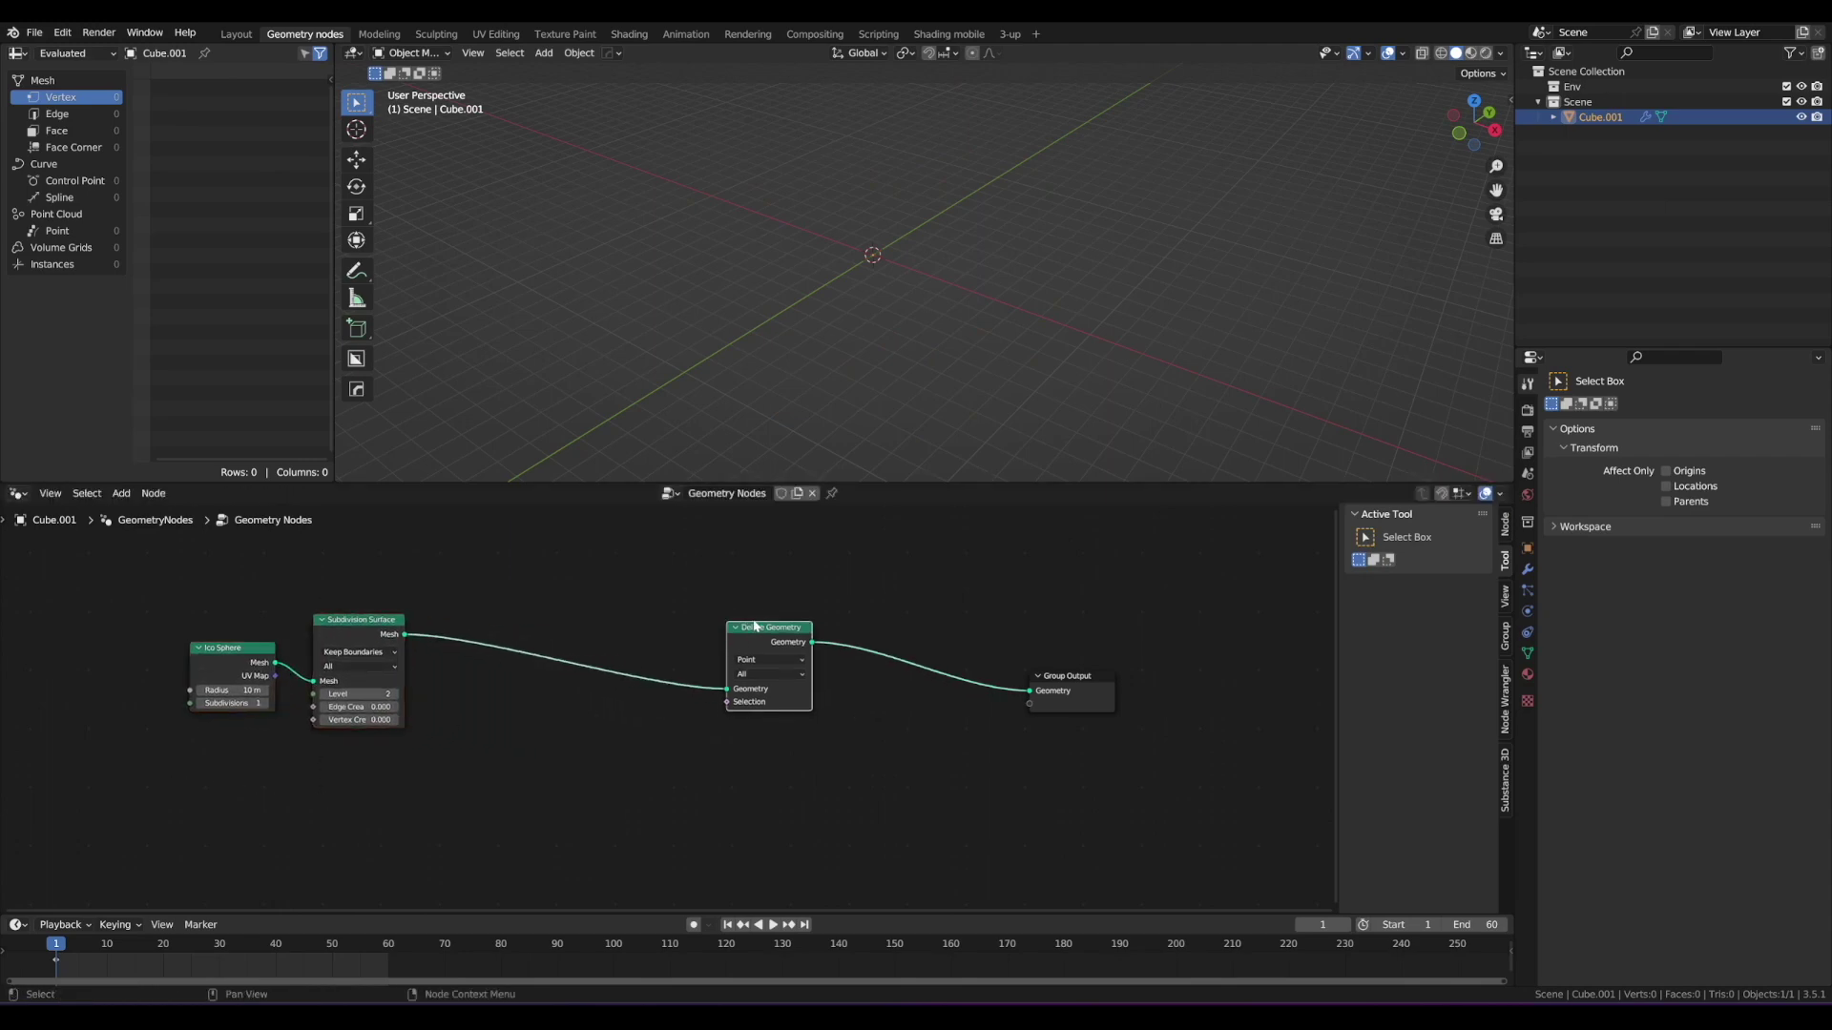
Step: Draw an annotation arrow at the Delete Geometry node's Selection input and erase it again
{"action": "scroll", "coordinate": [787, 638], "scroll_direction": "up", "scroll_amount": 3}
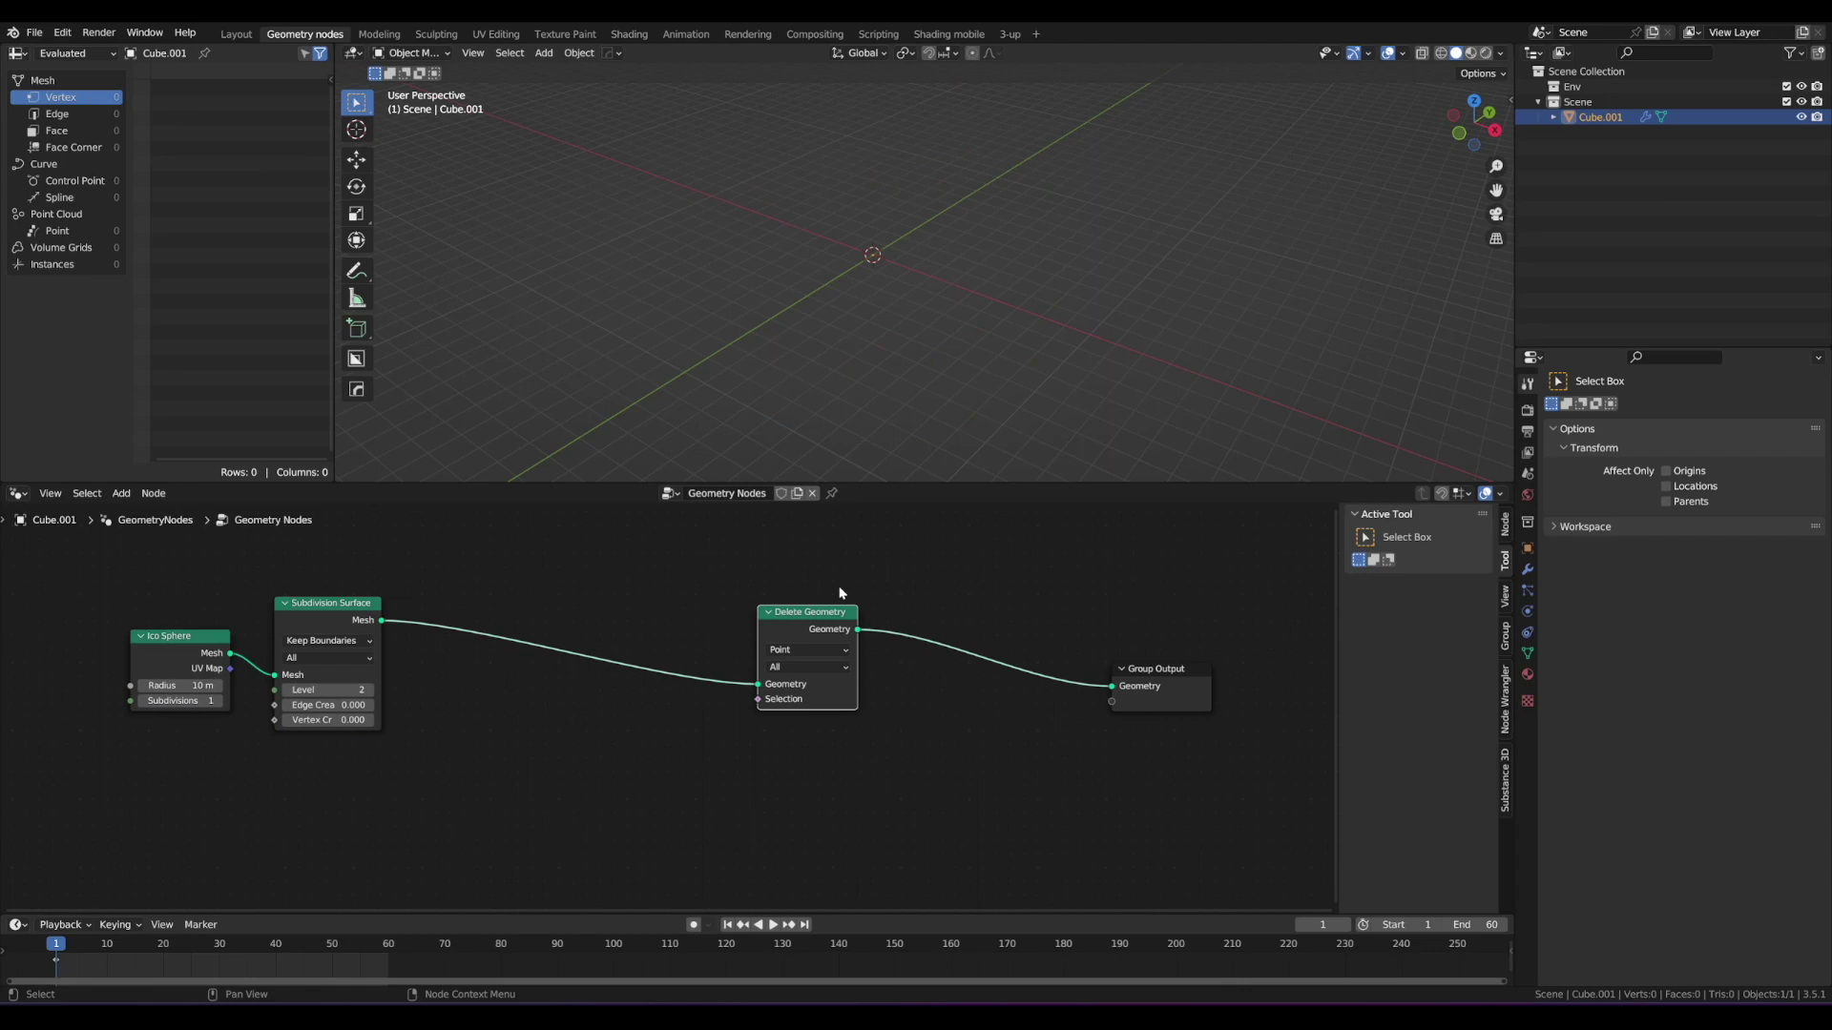
{"action": "key", "text": "d"}
{"action": "left_click_drag", "start_coordinate": [665, 733], "coordinate": [746, 708]}
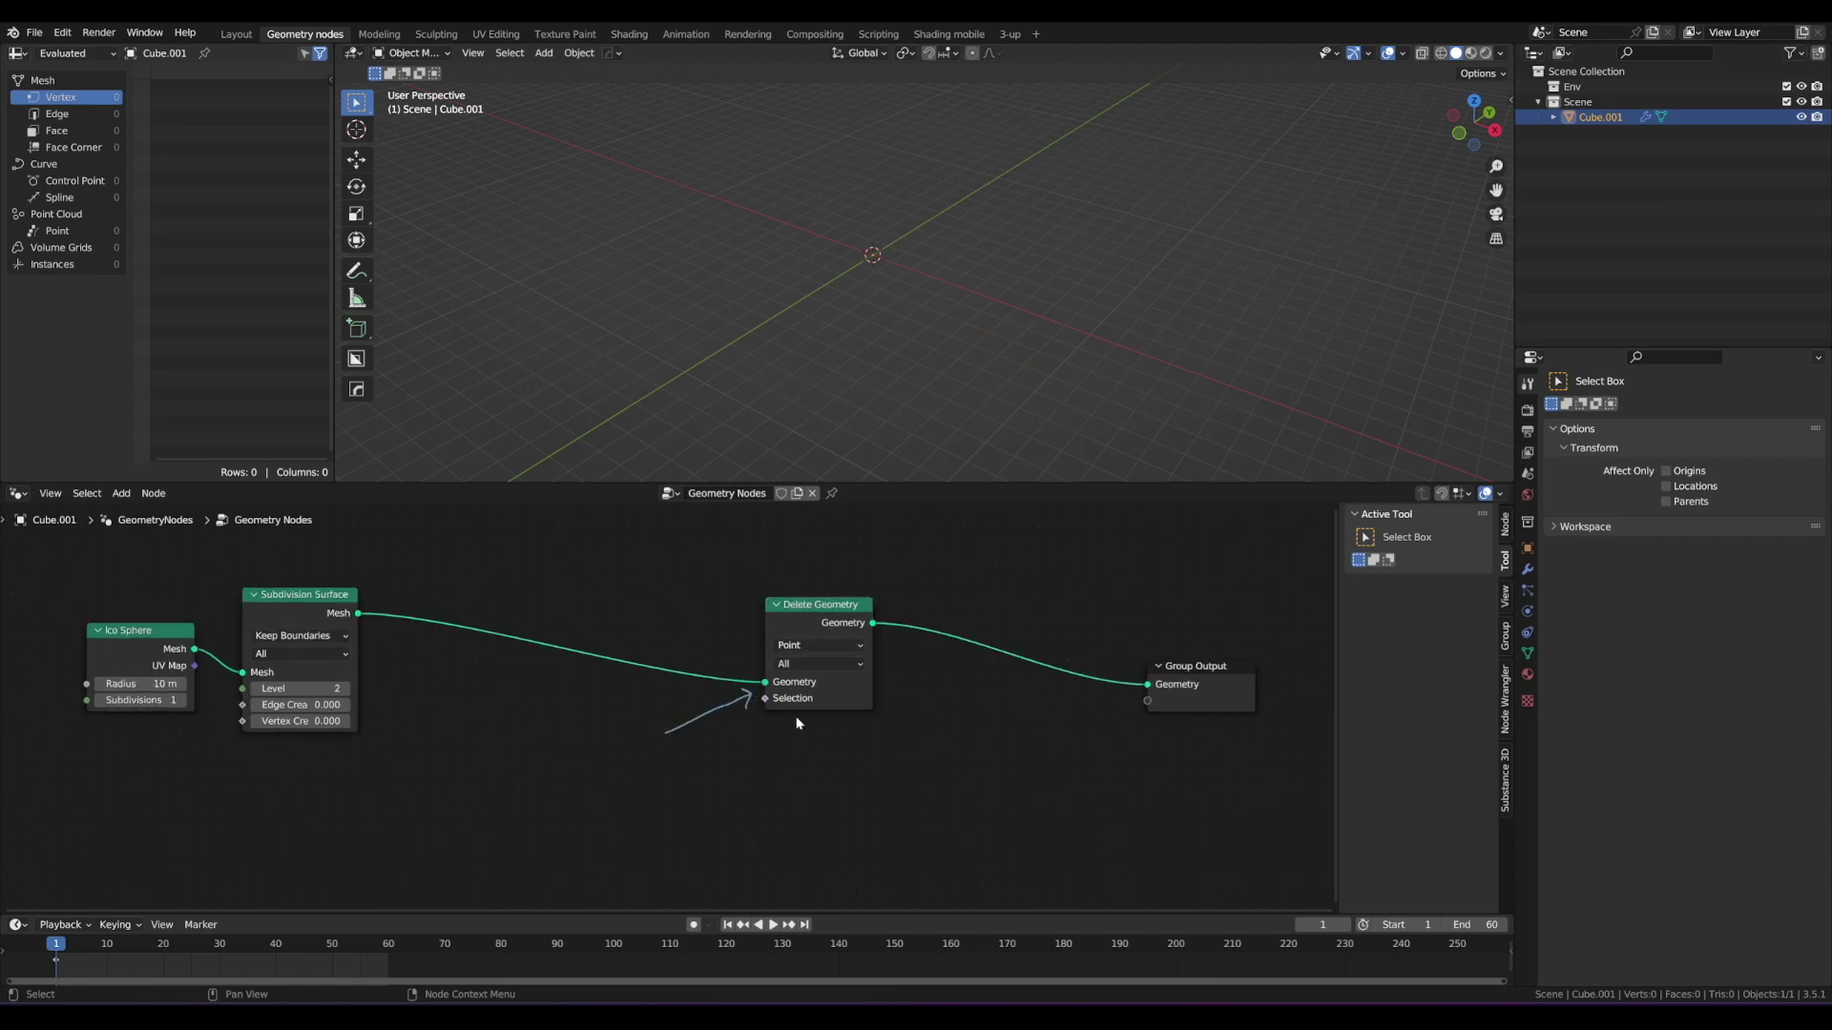
{"action": "key", "text": "d"}
{"action": "right_click", "coordinate": [785, 716]}
{"action": "key", "text": "d"}
{"action": "right_click_drag", "start_coordinate": [759, 672], "coordinate": [618, 791]}
Step: Add a Boolean input node and connect its Boolean output to the Delete Geometry node's Selection input
{"action": "key", "text": "shift+a"}
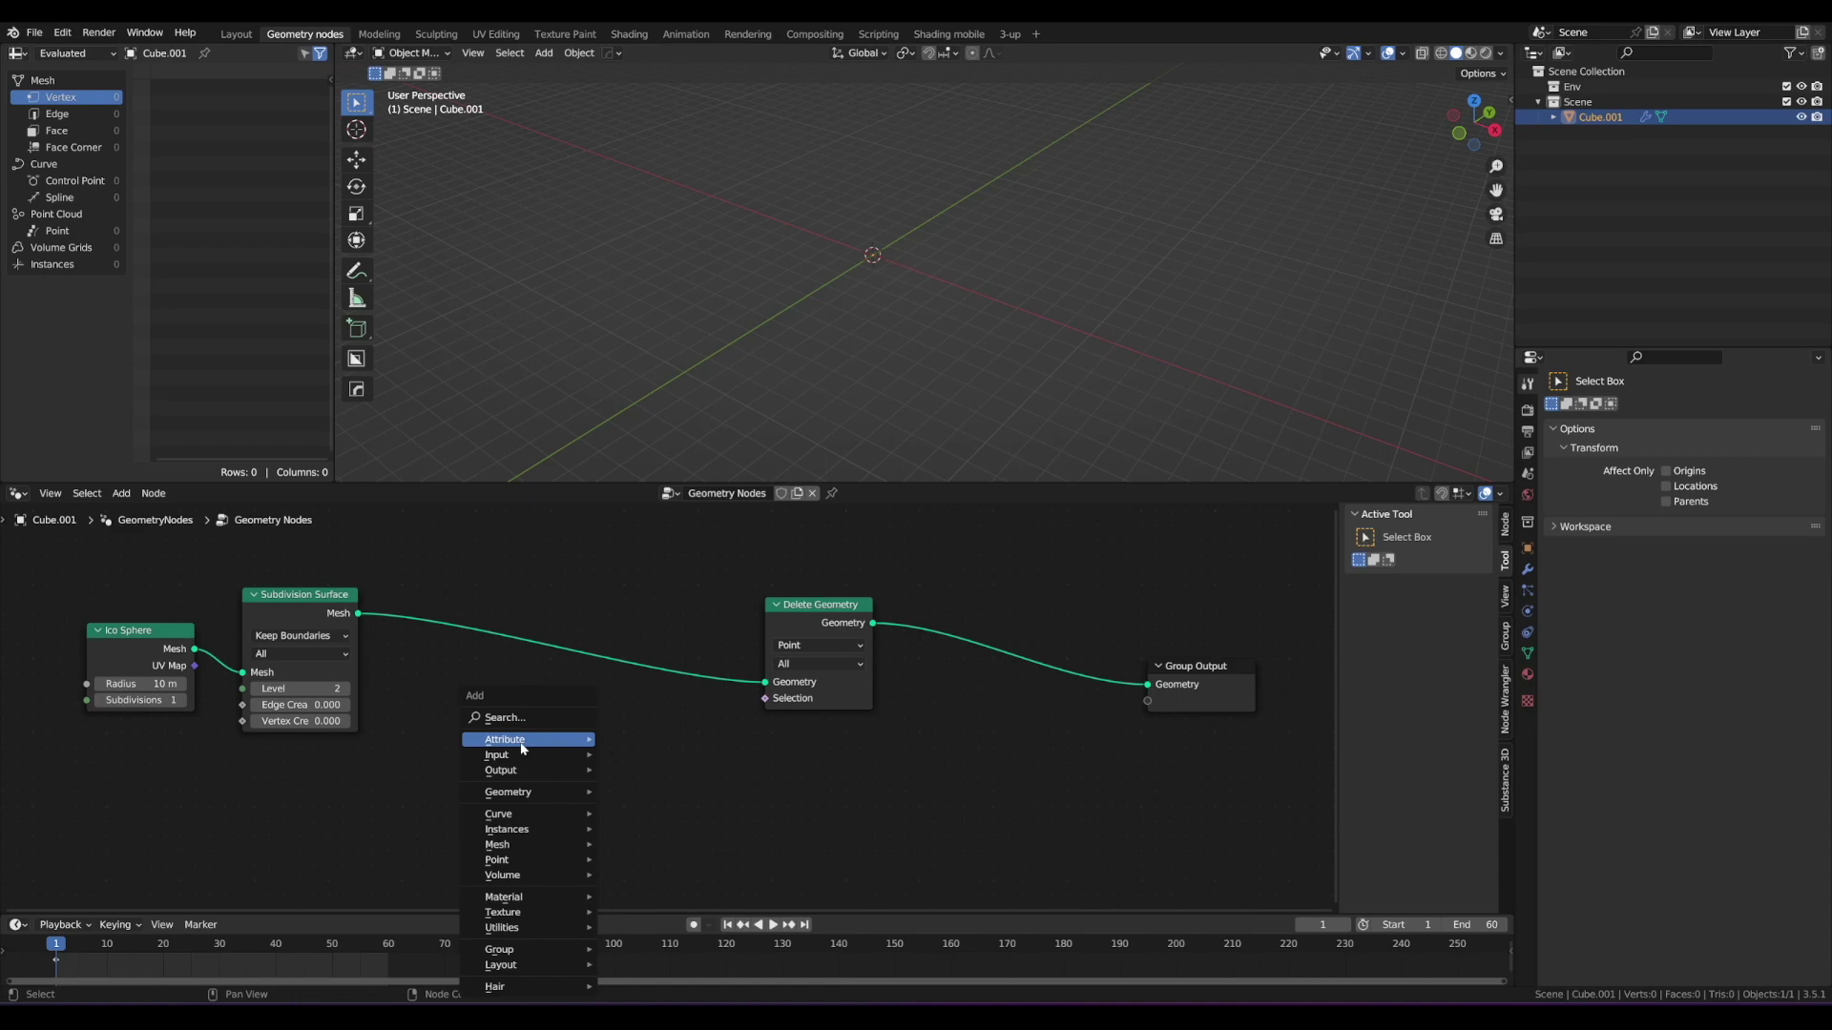
{"action": "left_click", "coordinate": [532, 718]}
{"action": "type", "text": "boolean"}
{"action": "key", "text": "Return"}
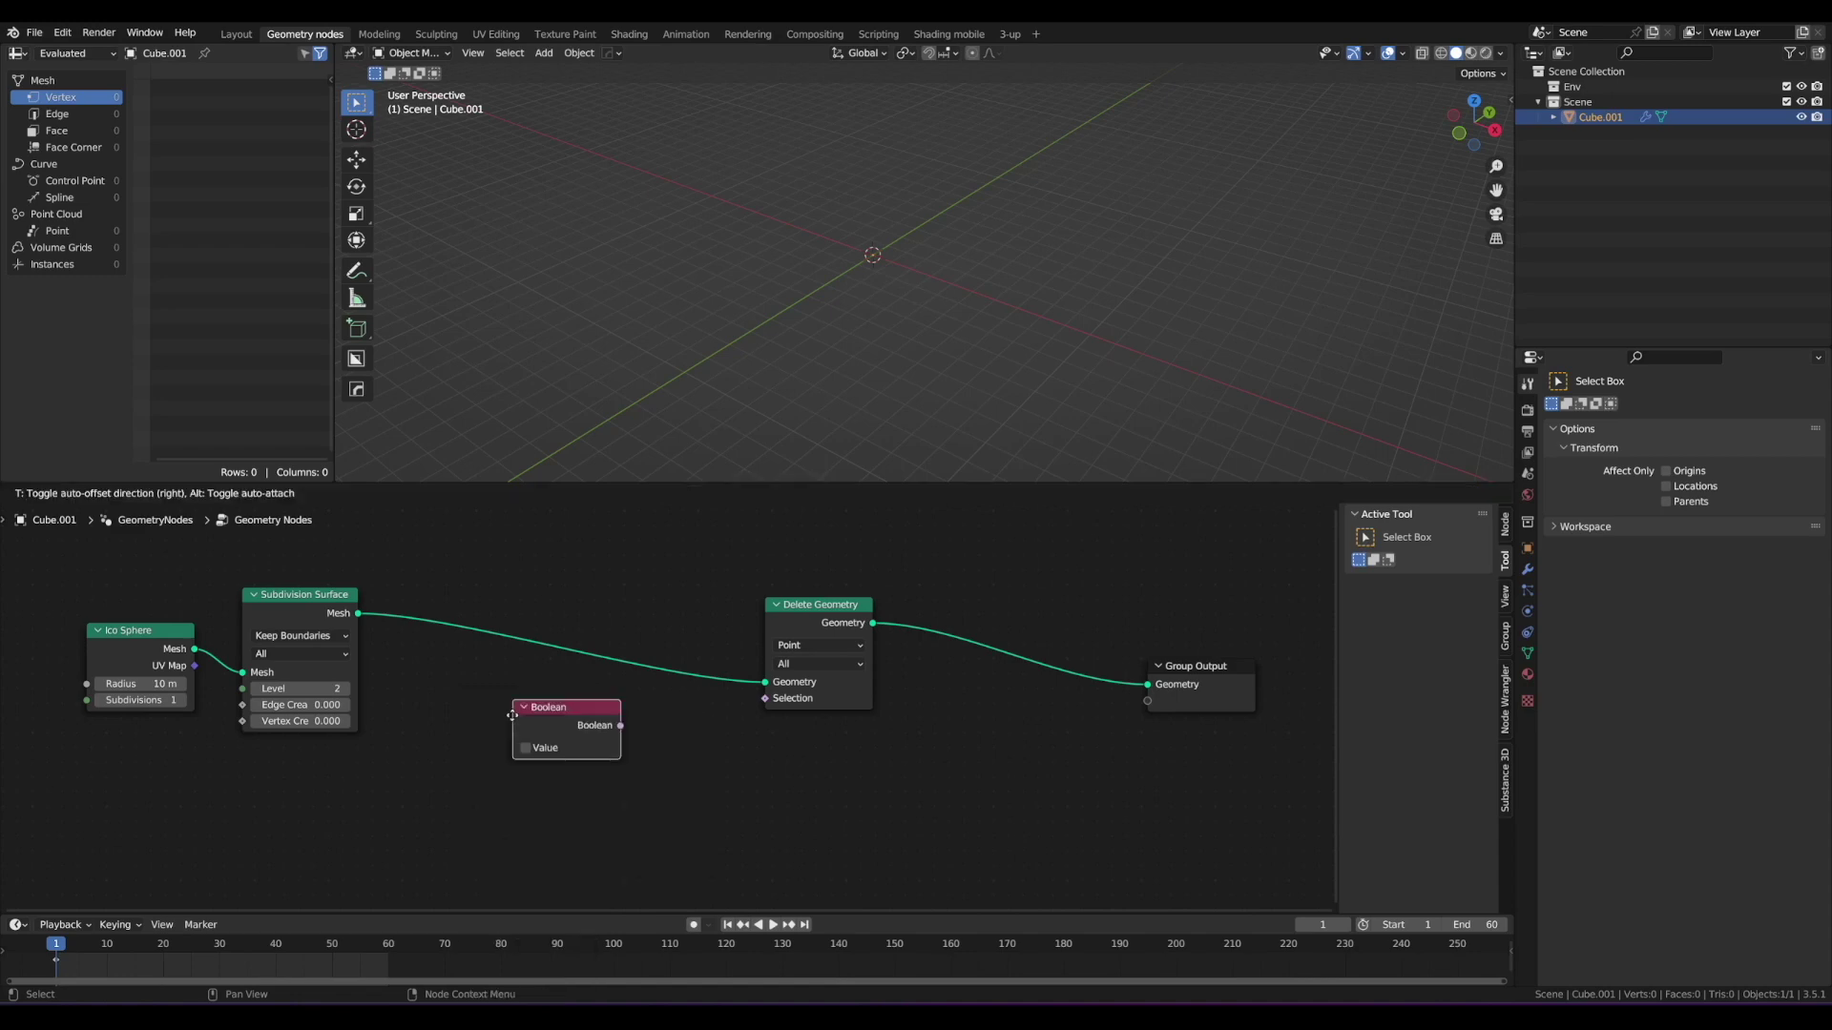
{"action": "left_click", "coordinate": [636, 714]}
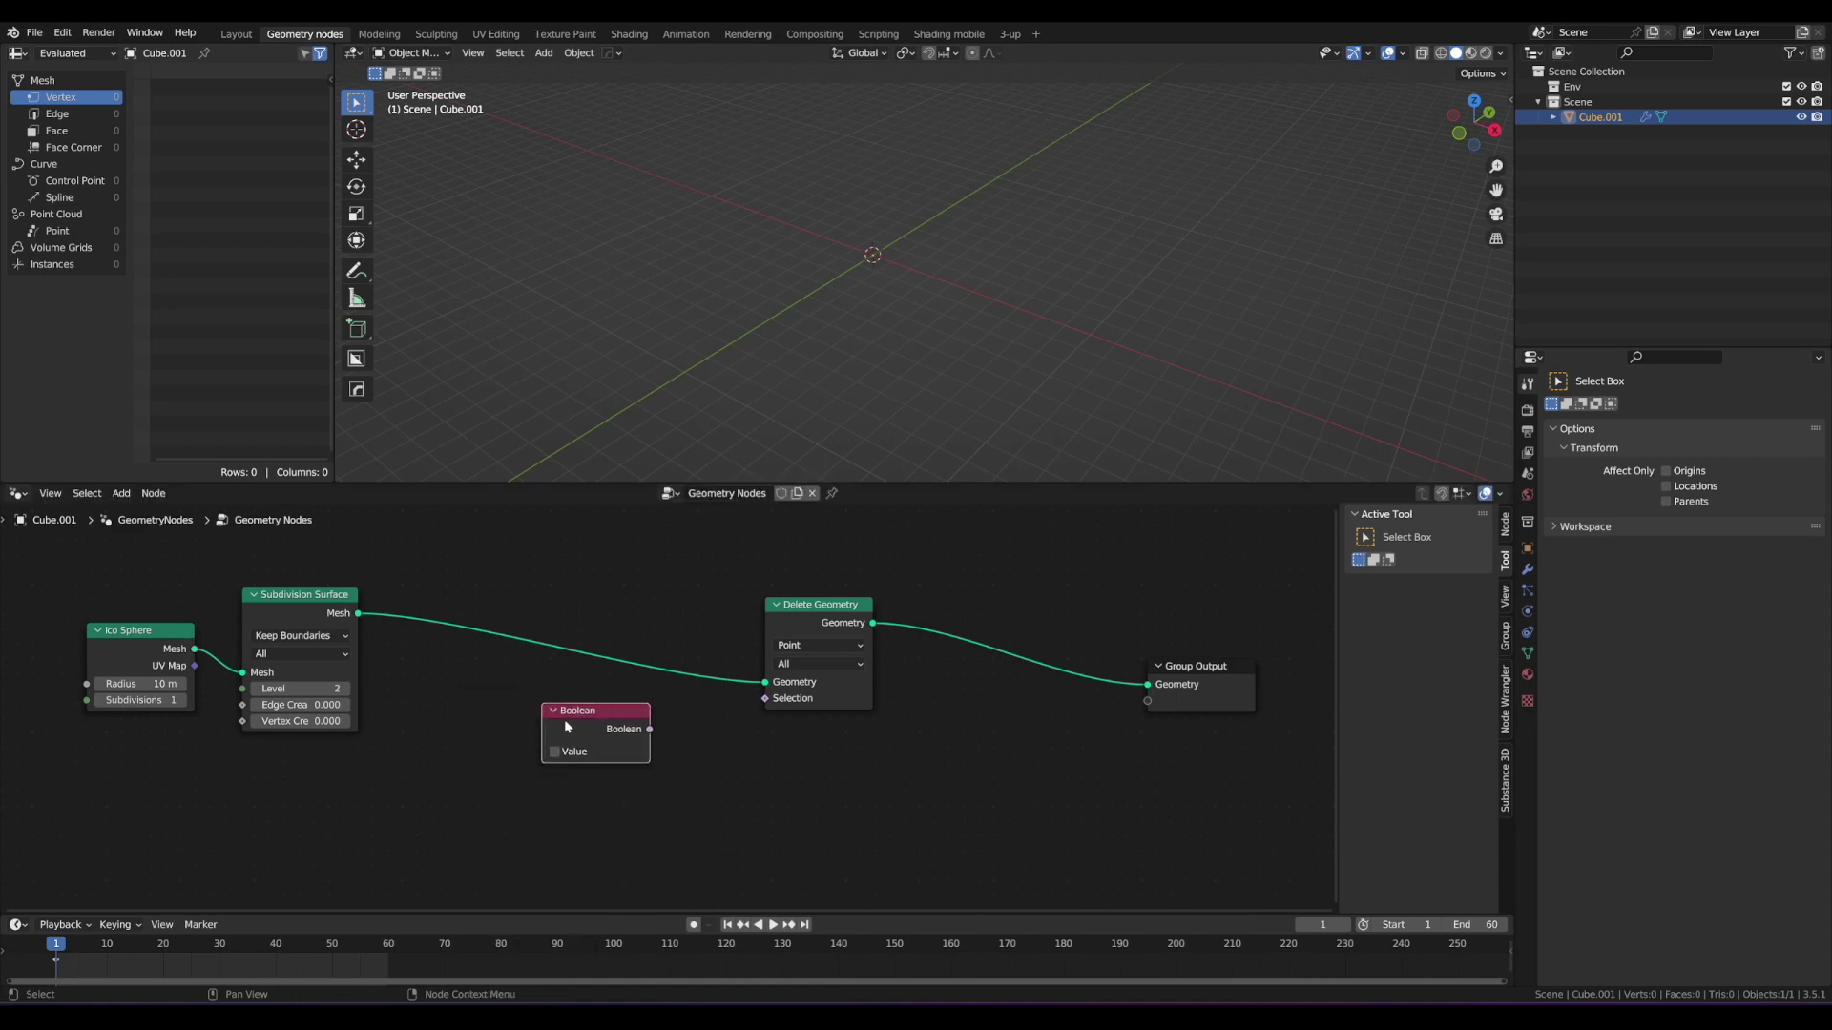
{"action": "left_click_drag", "start_coordinate": [651, 729], "coordinate": [764, 700]}
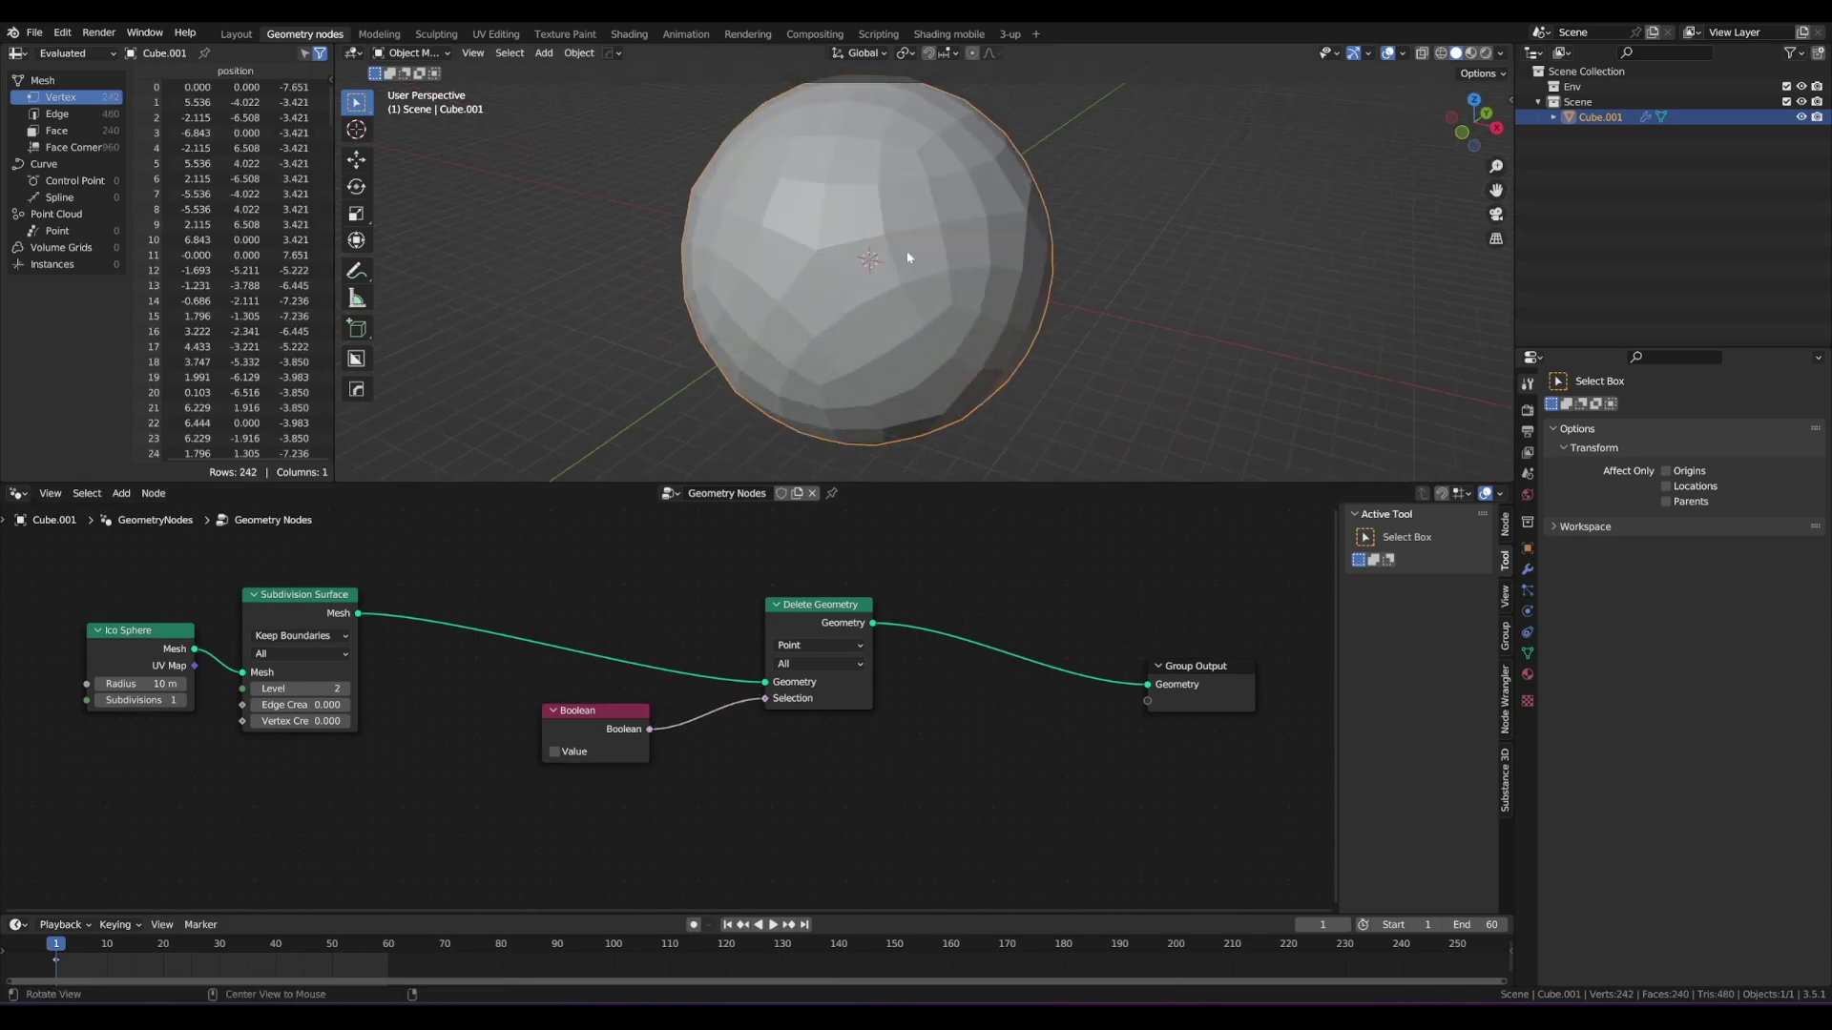
Step: Delete the Boolean node connected to the Delete Geometry node's Selection input
{"action": "scroll", "coordinate": [794, 671], "scroll_direction": "down", "scroll_amount": 2}
{"action": "scroll", "coordinate": [735, 699], "scroll_direction": "up", "scroll_amount": 3}
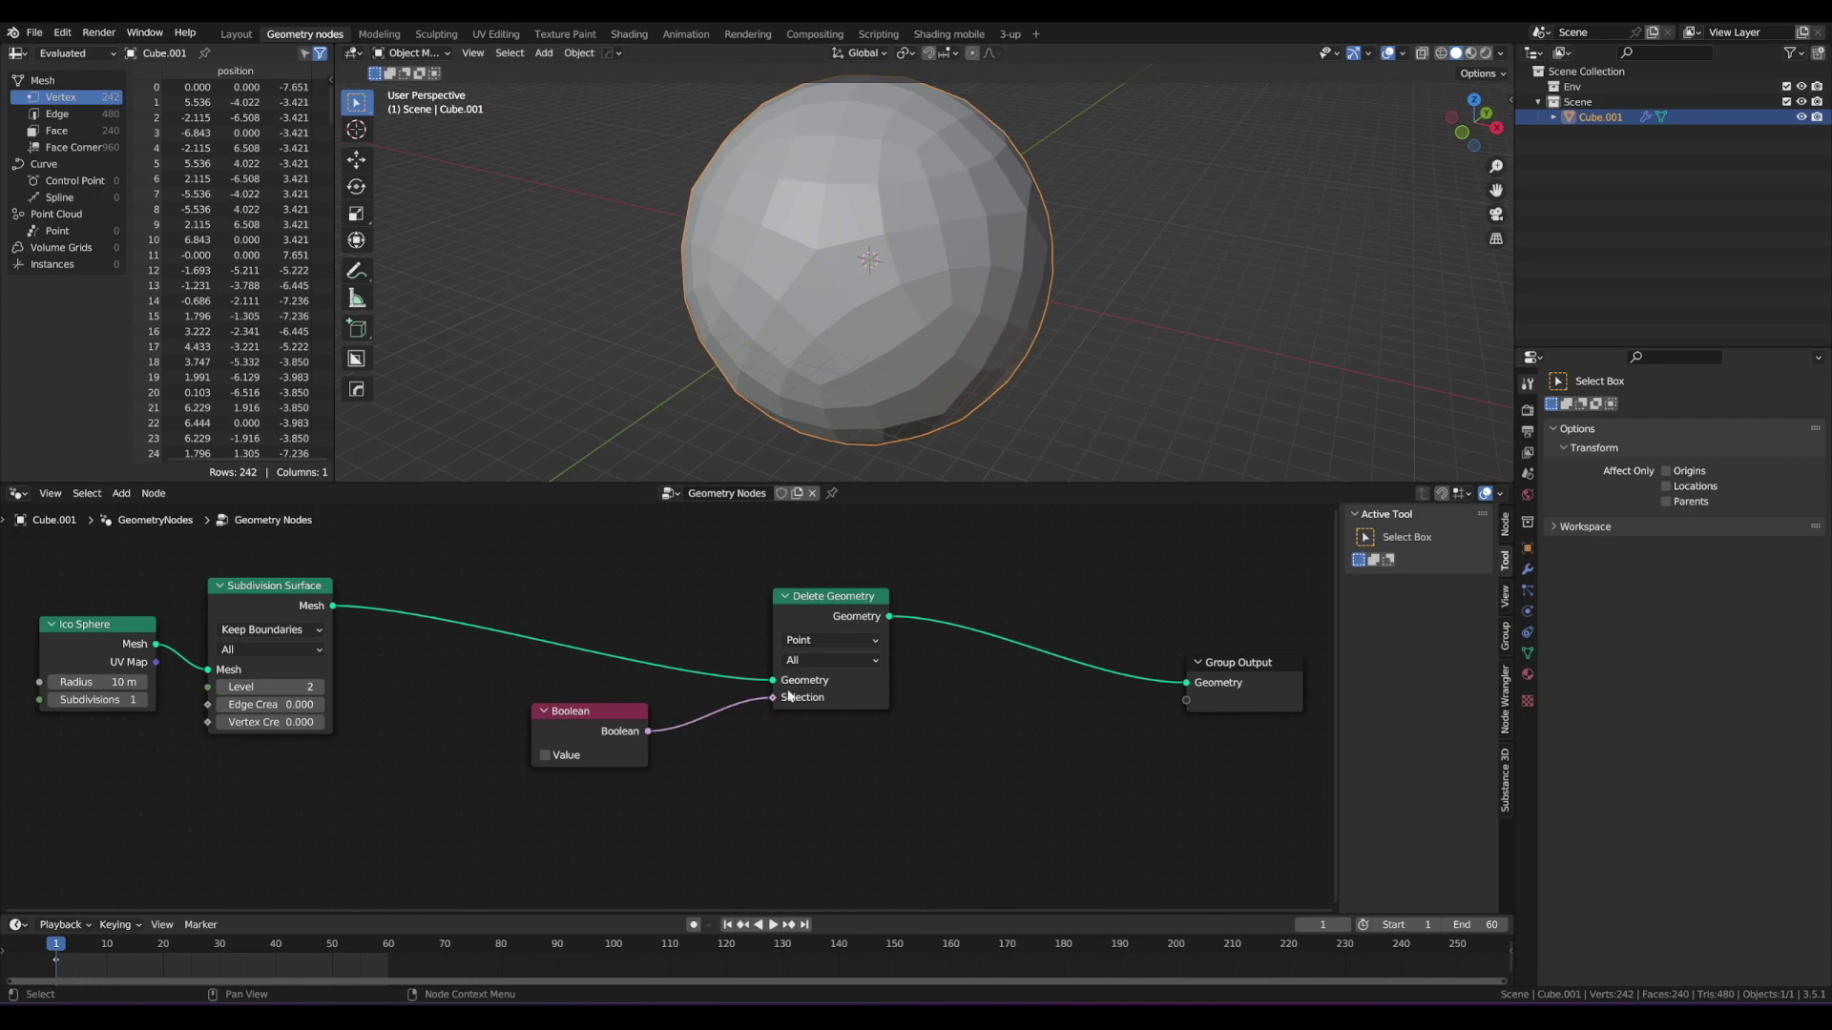
{"action": "left_click_drag", "start_coordinate": [838, 590], "coordinate": [846, 584]}
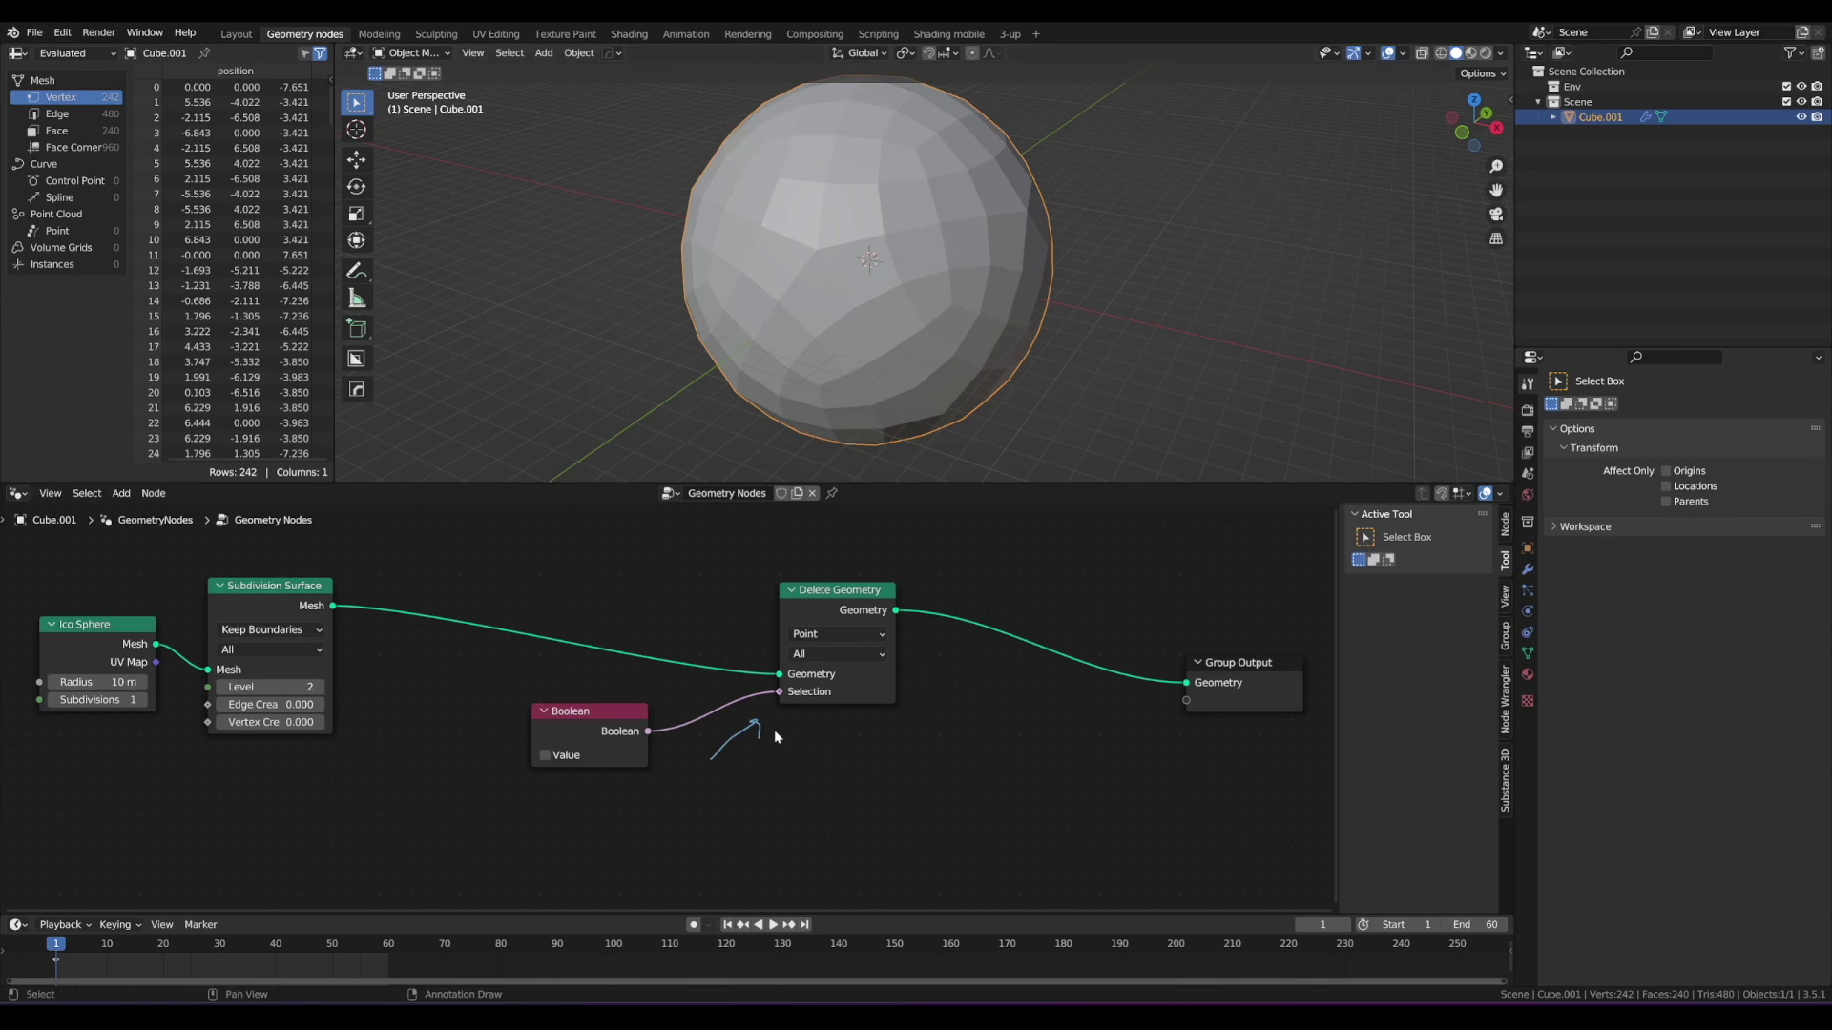
{"action": "left_click", "coordinate": [584, 713]}
{"action": "key", "text": "x"}
Step: Set the Delete Geometry node's domain to Face and shift the node slightly
{"action": "scroll", "coordinate": [691, 710], "scroll_direction": "down", "scroll_amount": 2}
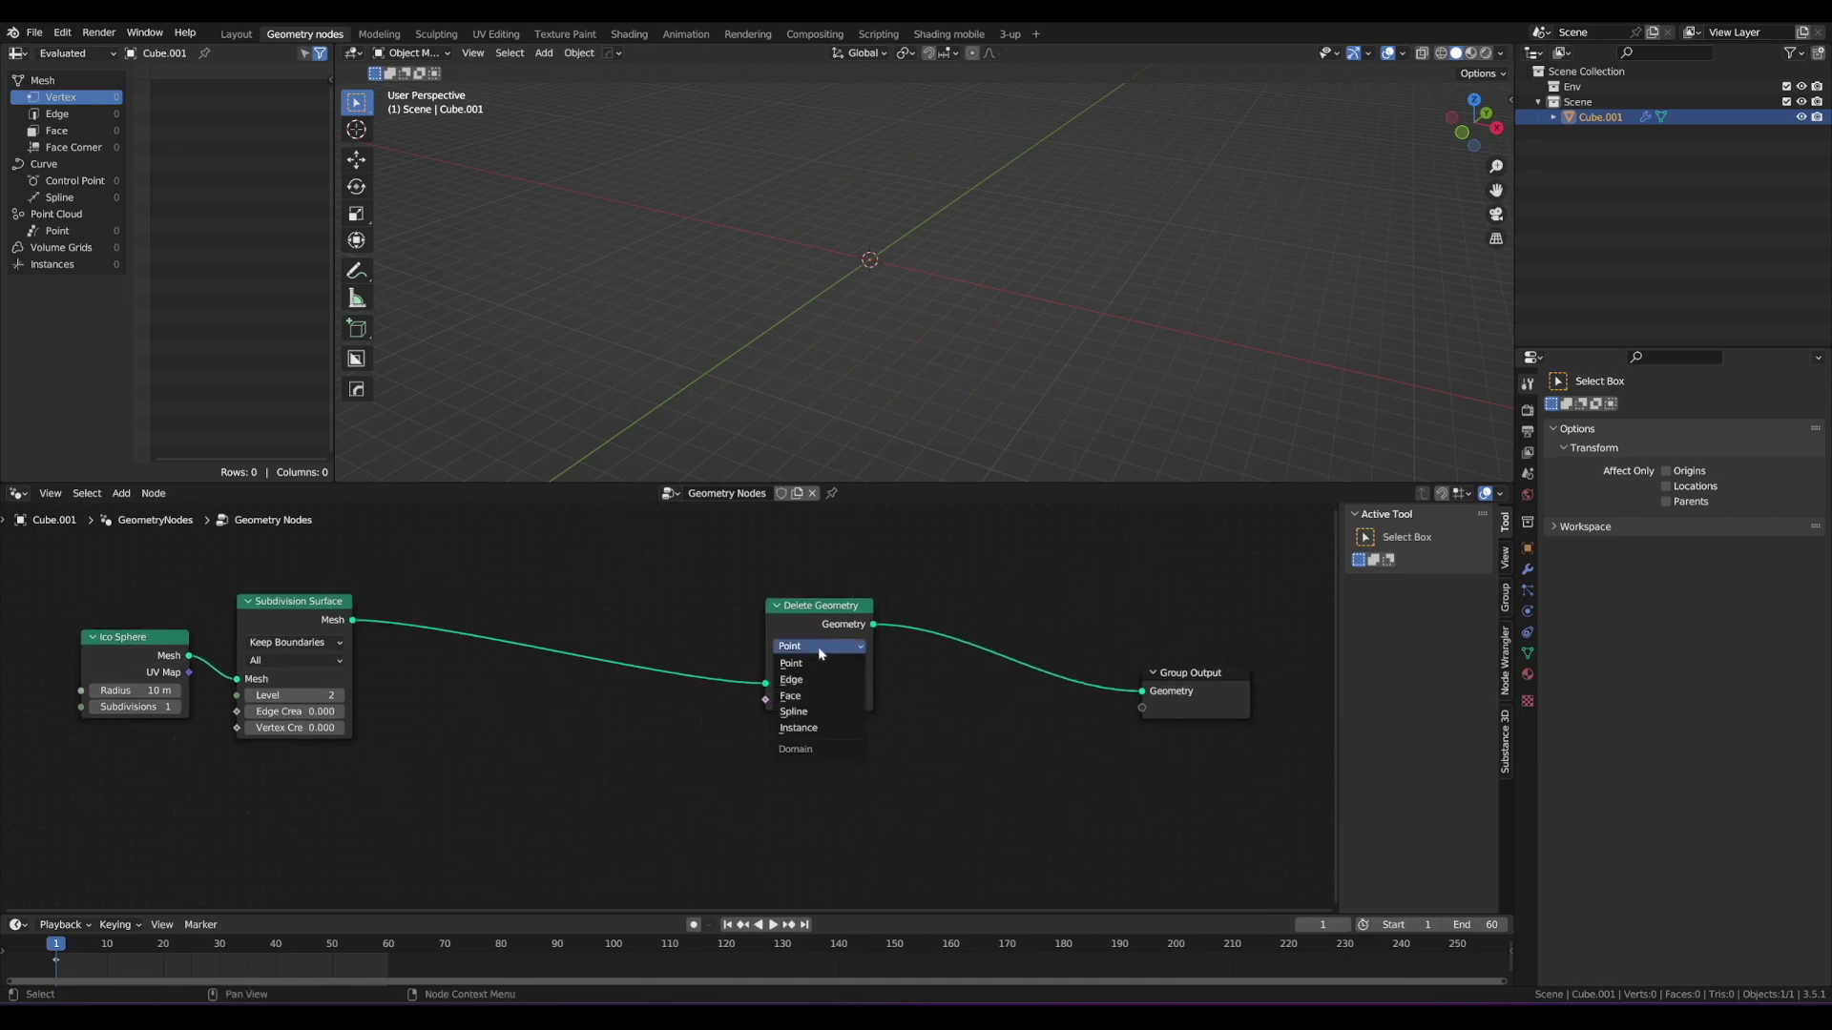
{"action": "left_click", "coordinate": [823, 696]}
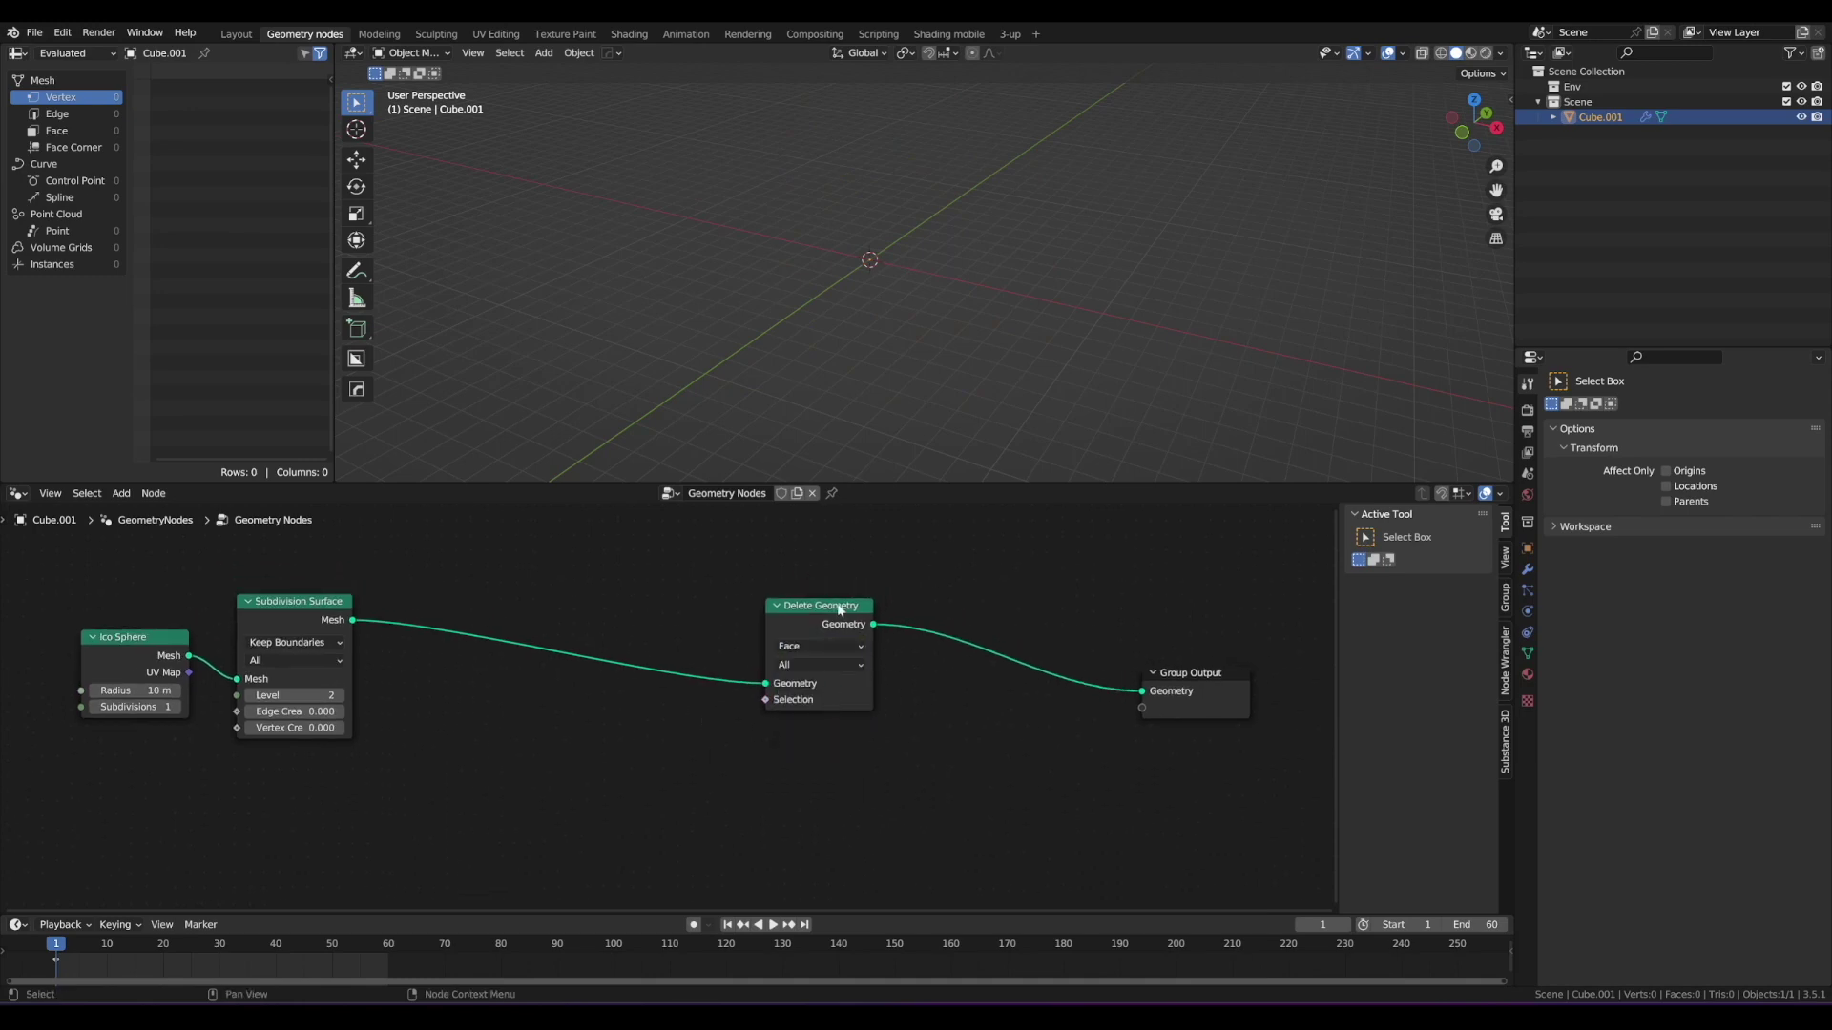
{"action": "left_click_drag", "start_coordinate": [839, 609], "coordinate": [846, 605]}
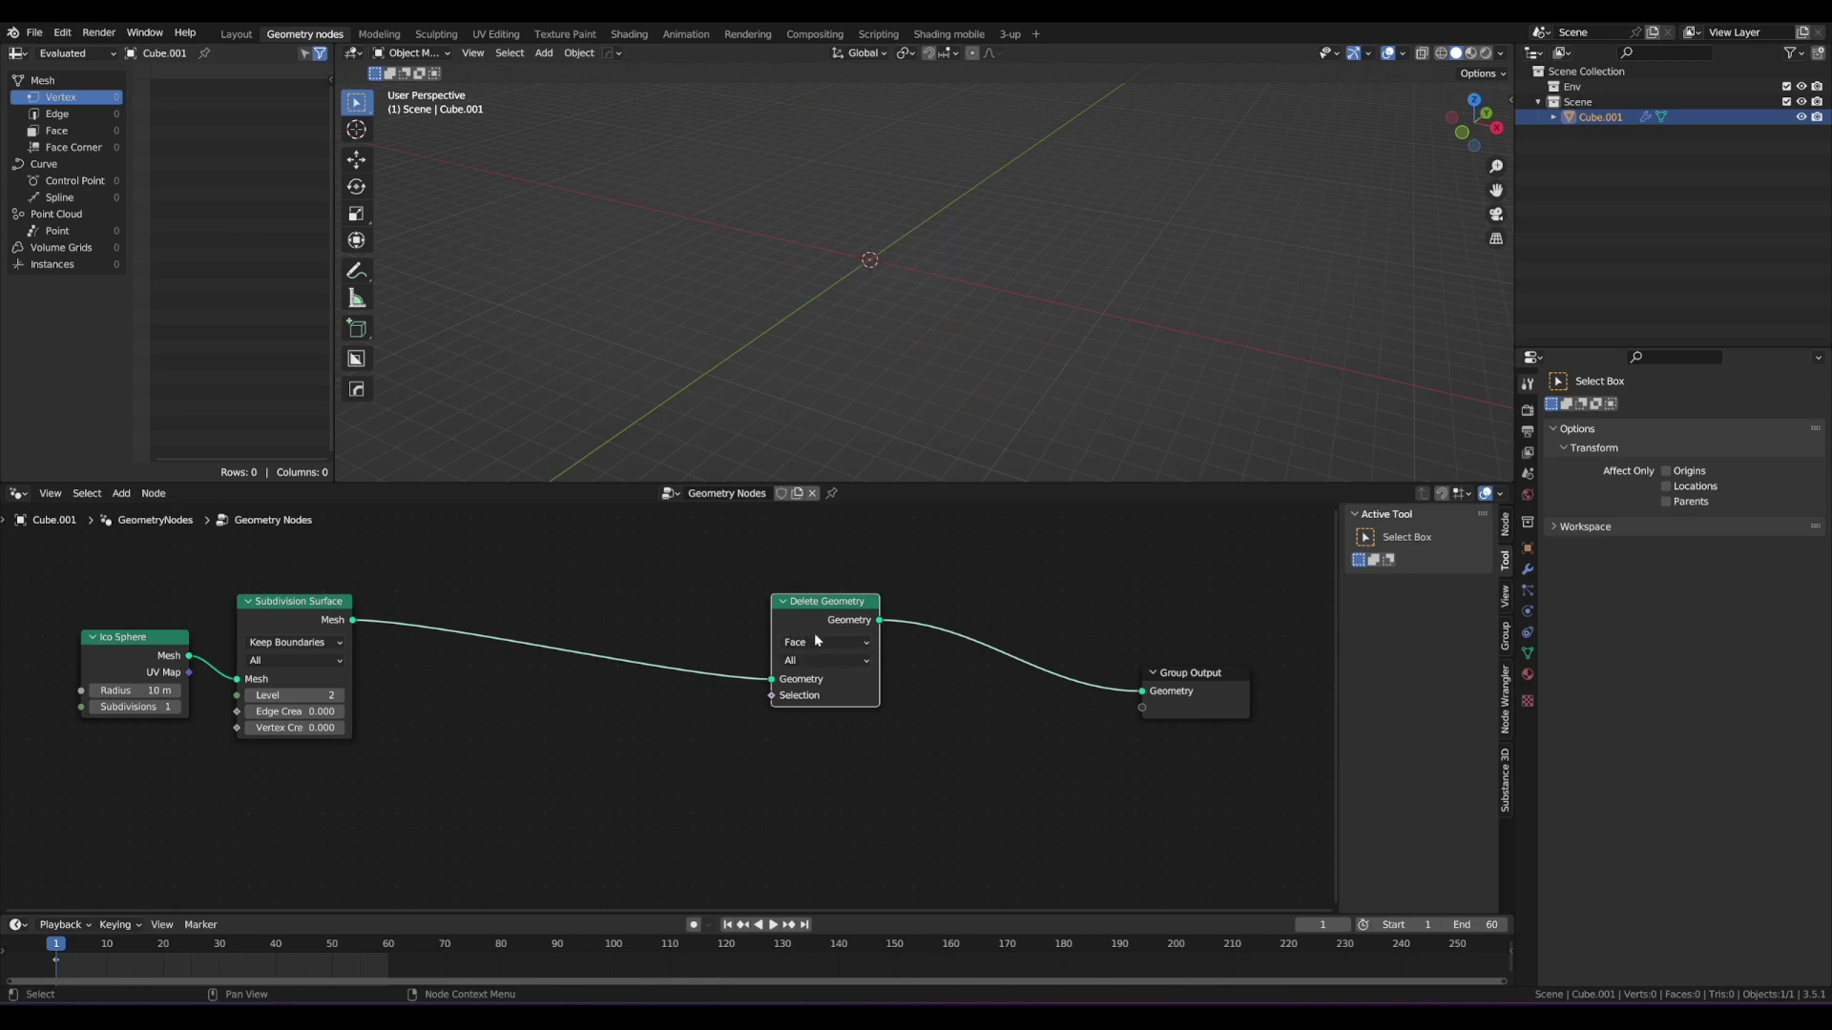
{"action": "left_click_drag", "start_coordinate": [822, 600], "coordinate": [830, 596]}
Step: Move the Ico Sphere and Subdivision Surface nodes together farther away from the Delete Geometry node
{"action": "scroll", "coordinate": [828, 598], "scroll_direction": "down", "scroll_amount": 2}
{"action": "left_click_drag", "start_coordinate": [536, 736], "coordinate": [196, 596]}
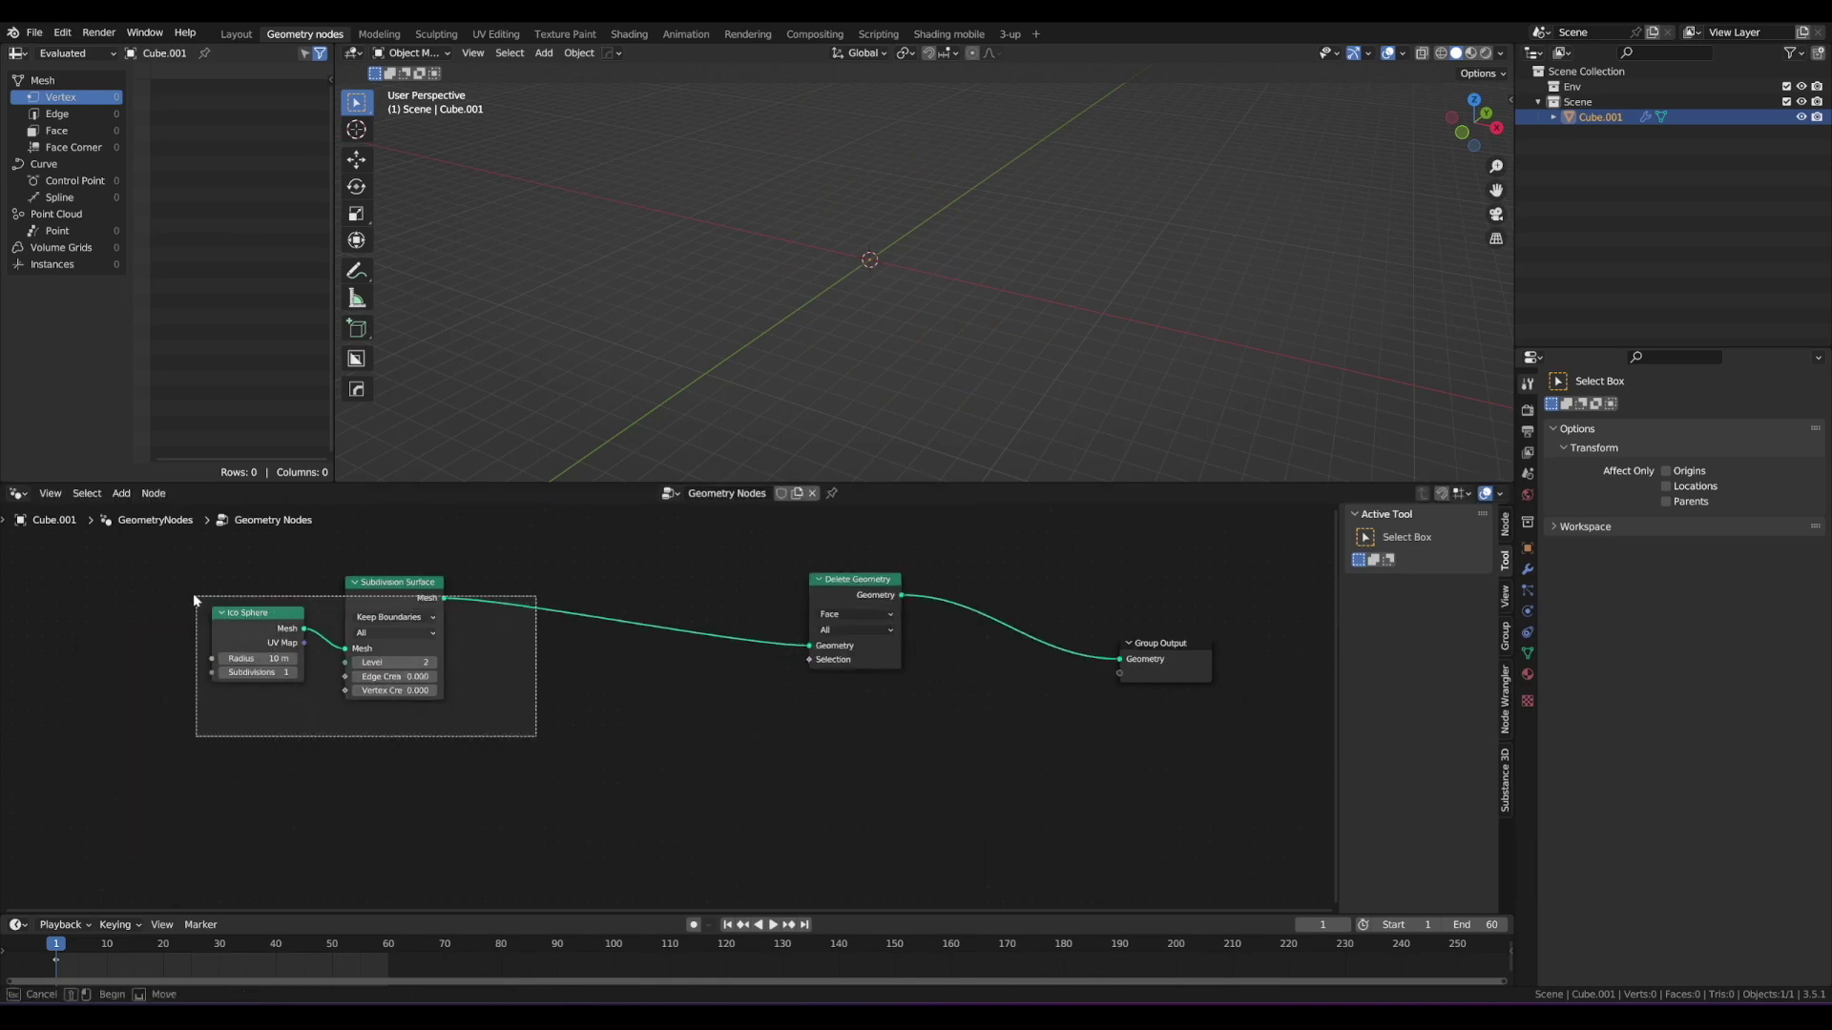
{"action": "left_click_drag", "start_coordinate": [437, 693], "coordinate": [390, 670]}
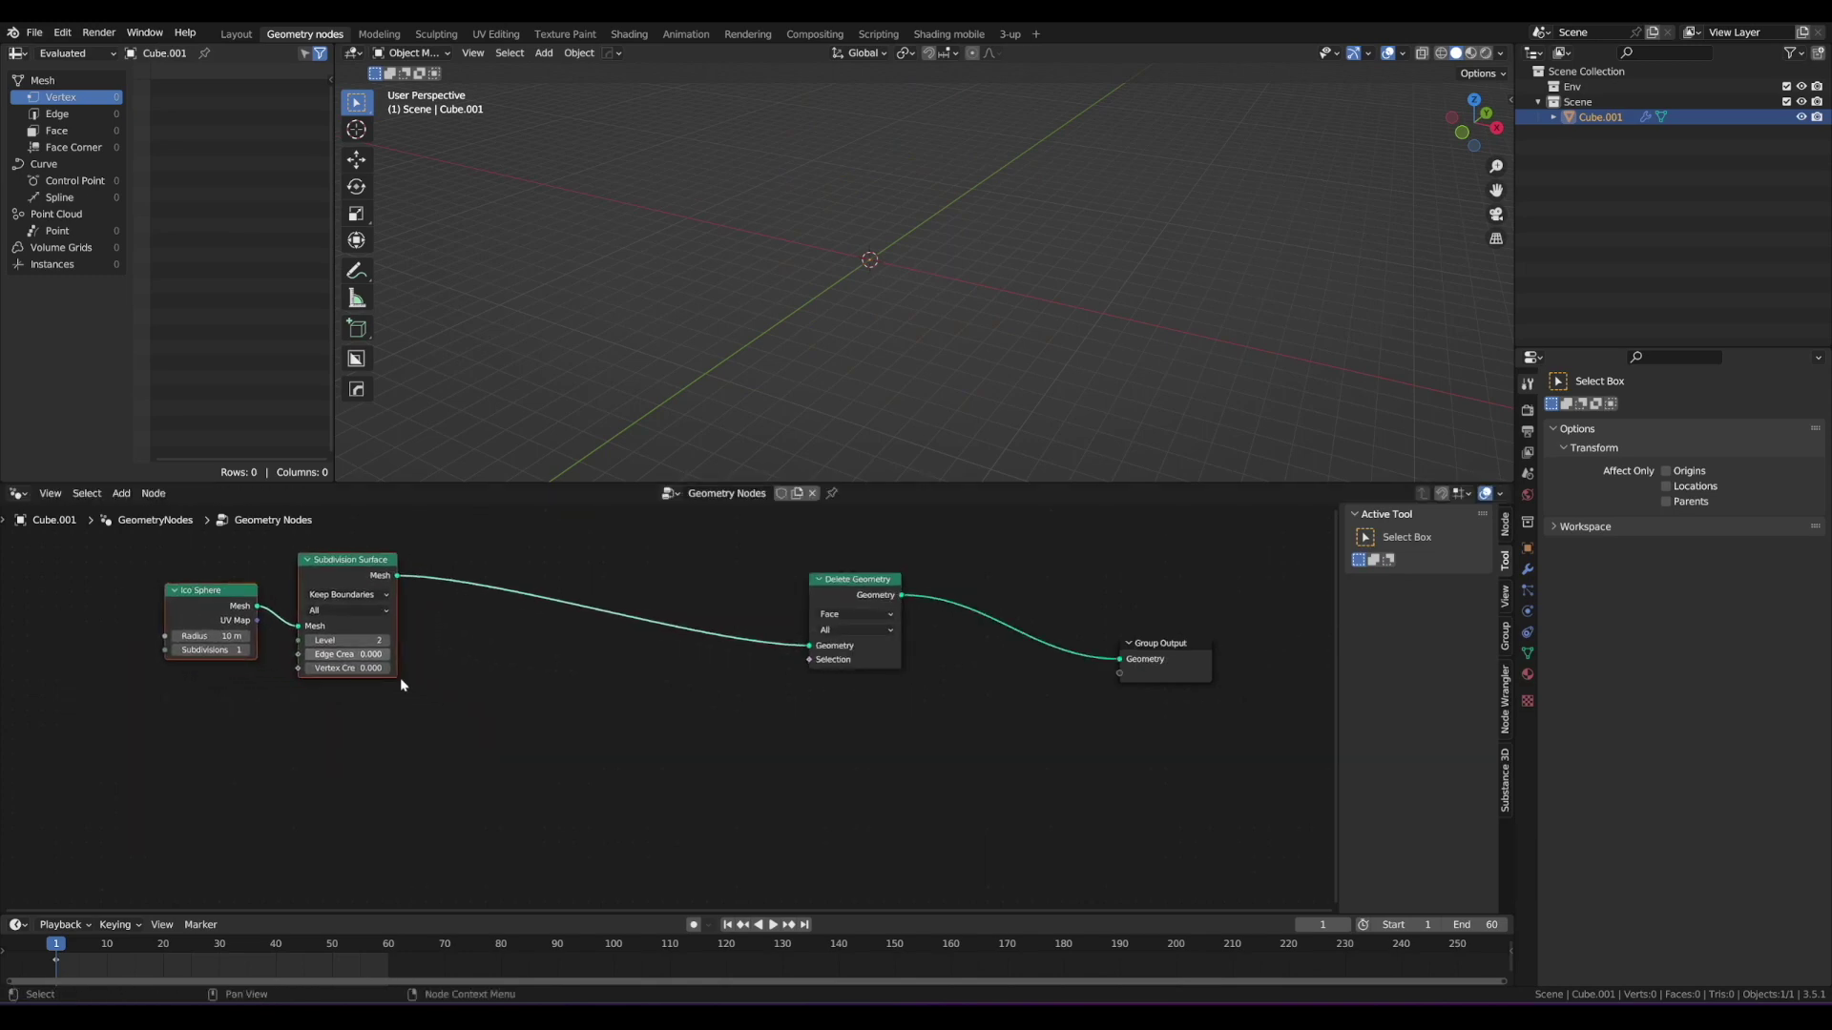
Step: Add a Noise Texture node below the link between Subdivision Surface and Delete Geometry
{"action": "key", "text": "shift+a"}
{"action": "left_click", "coordinate": [465, 720]}
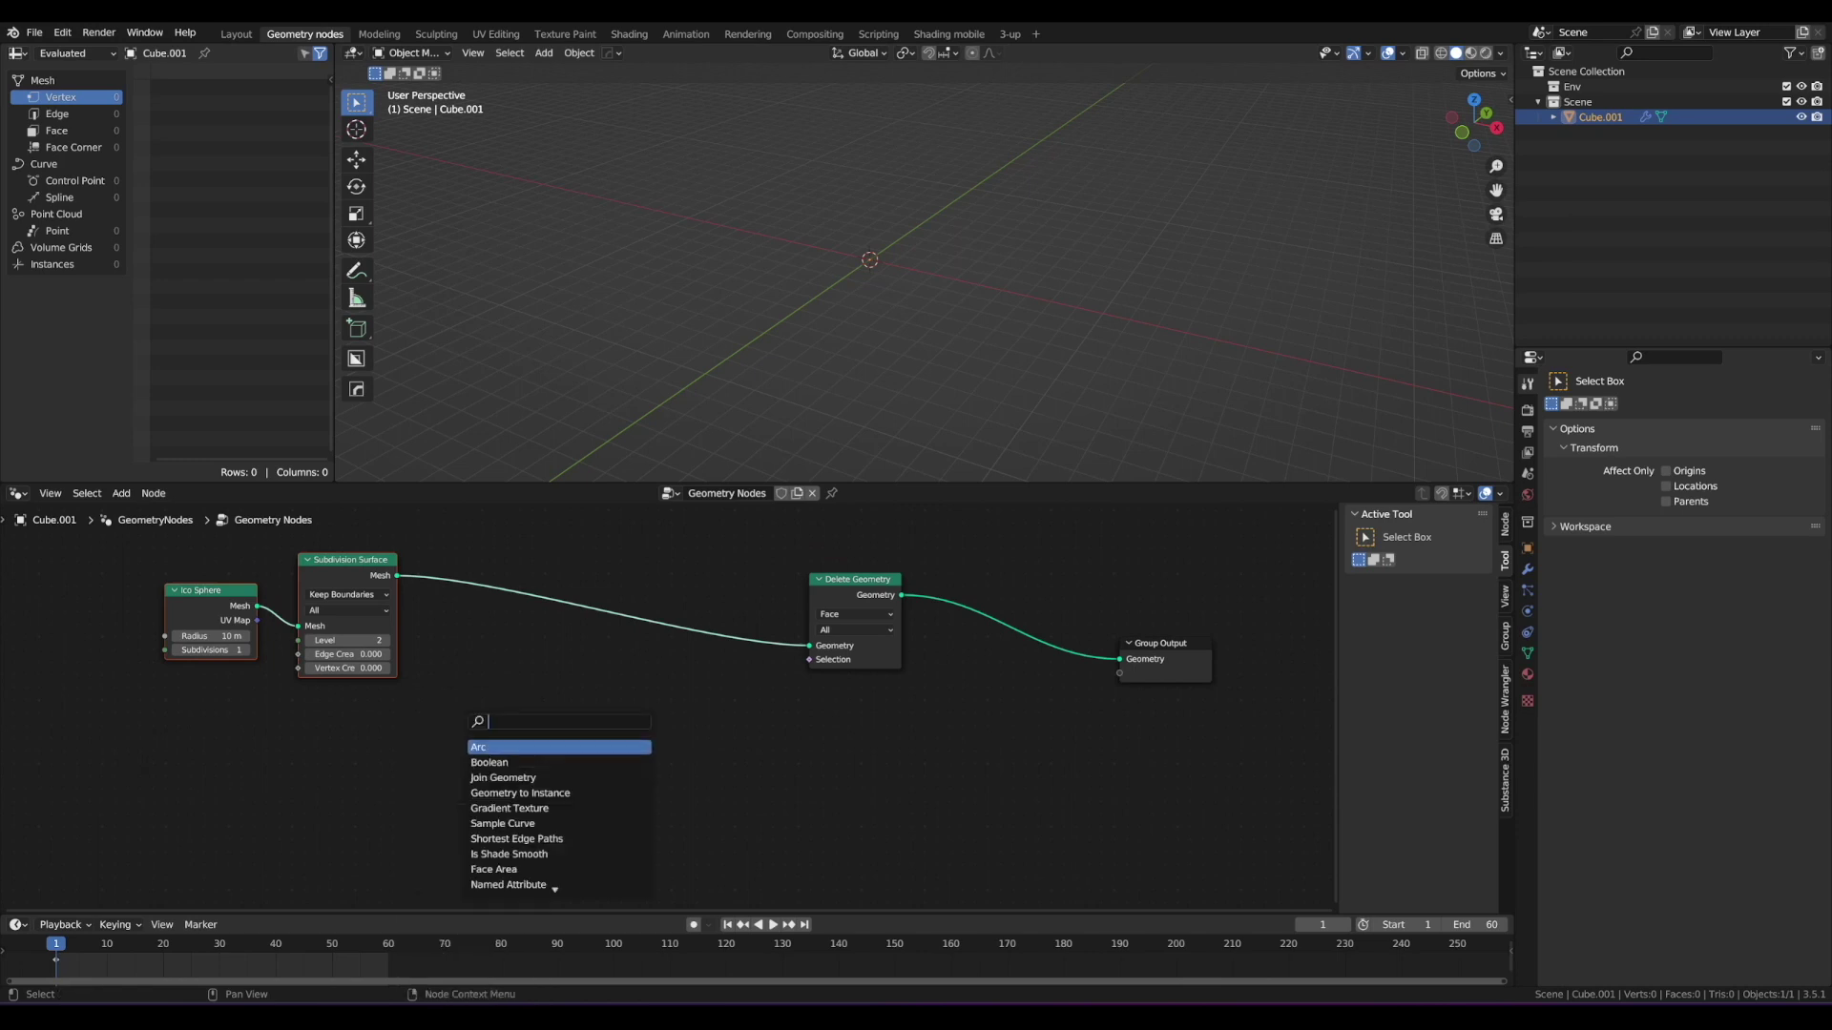
{"action": "type", "text": "noise"}
{"action": "key", "text": "Return"}
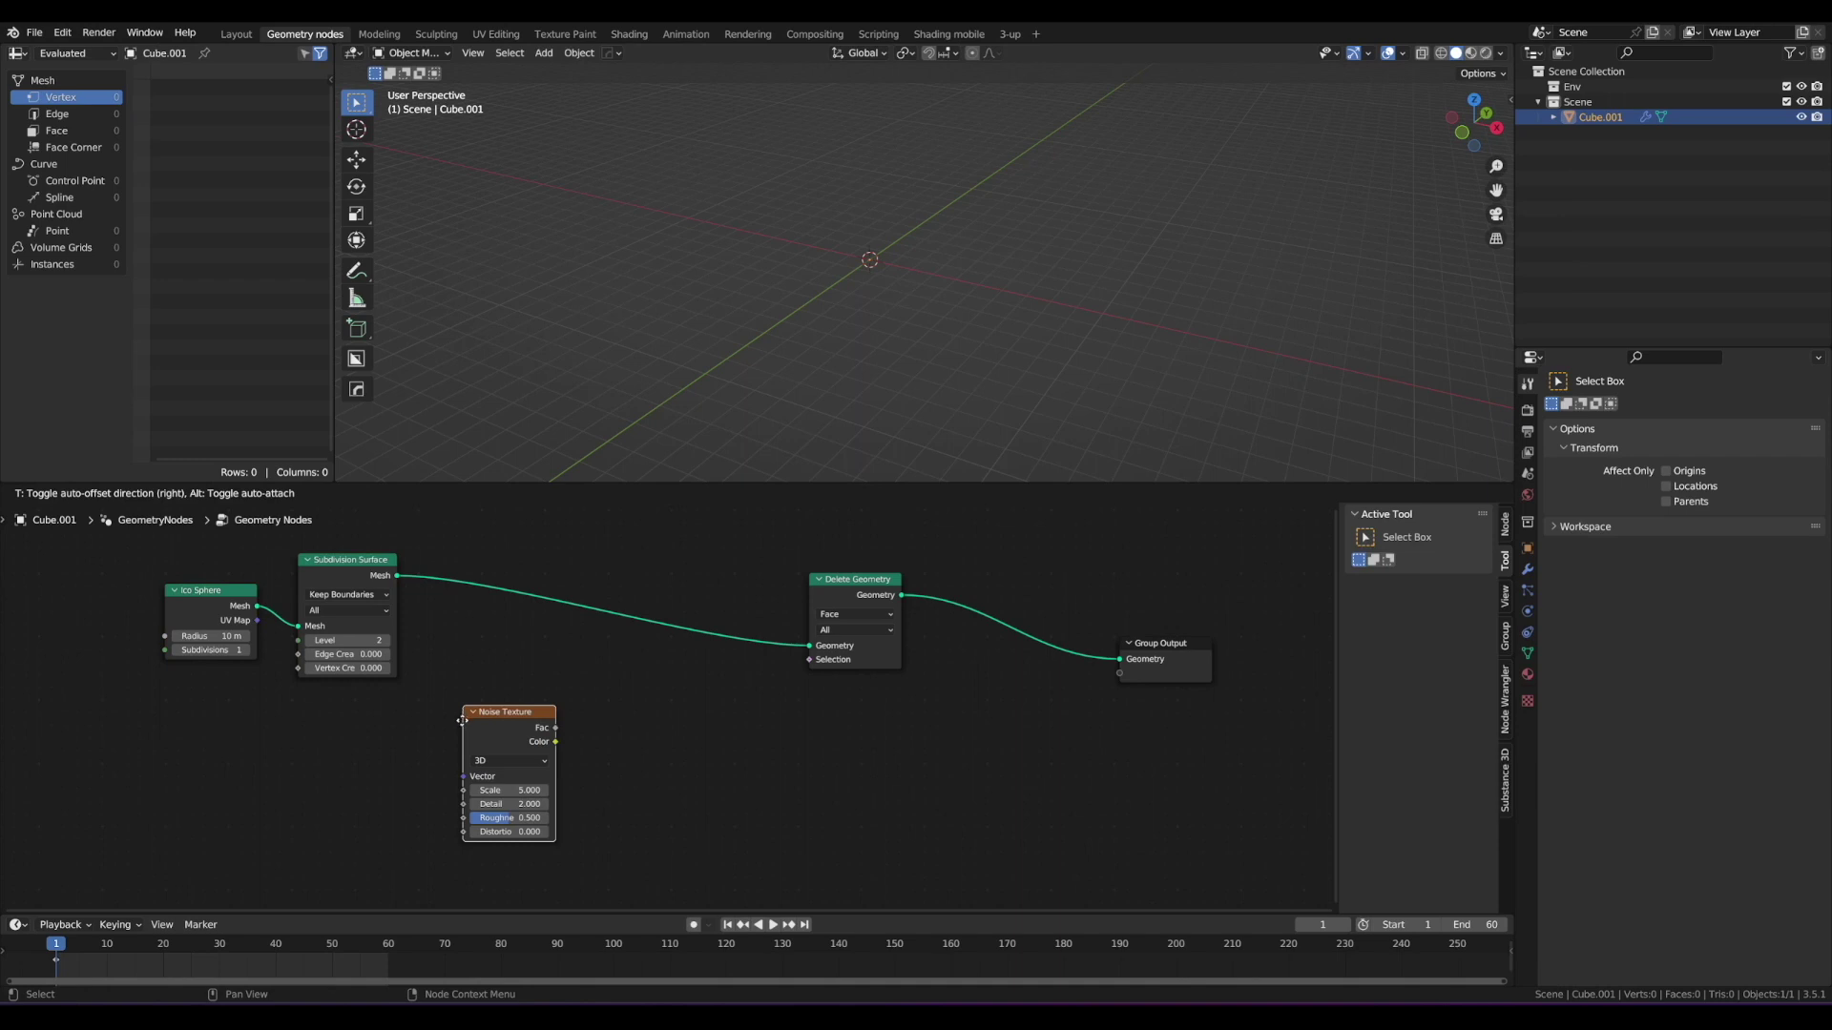
{"action": "left_click", "coordinate": [473, 715]}
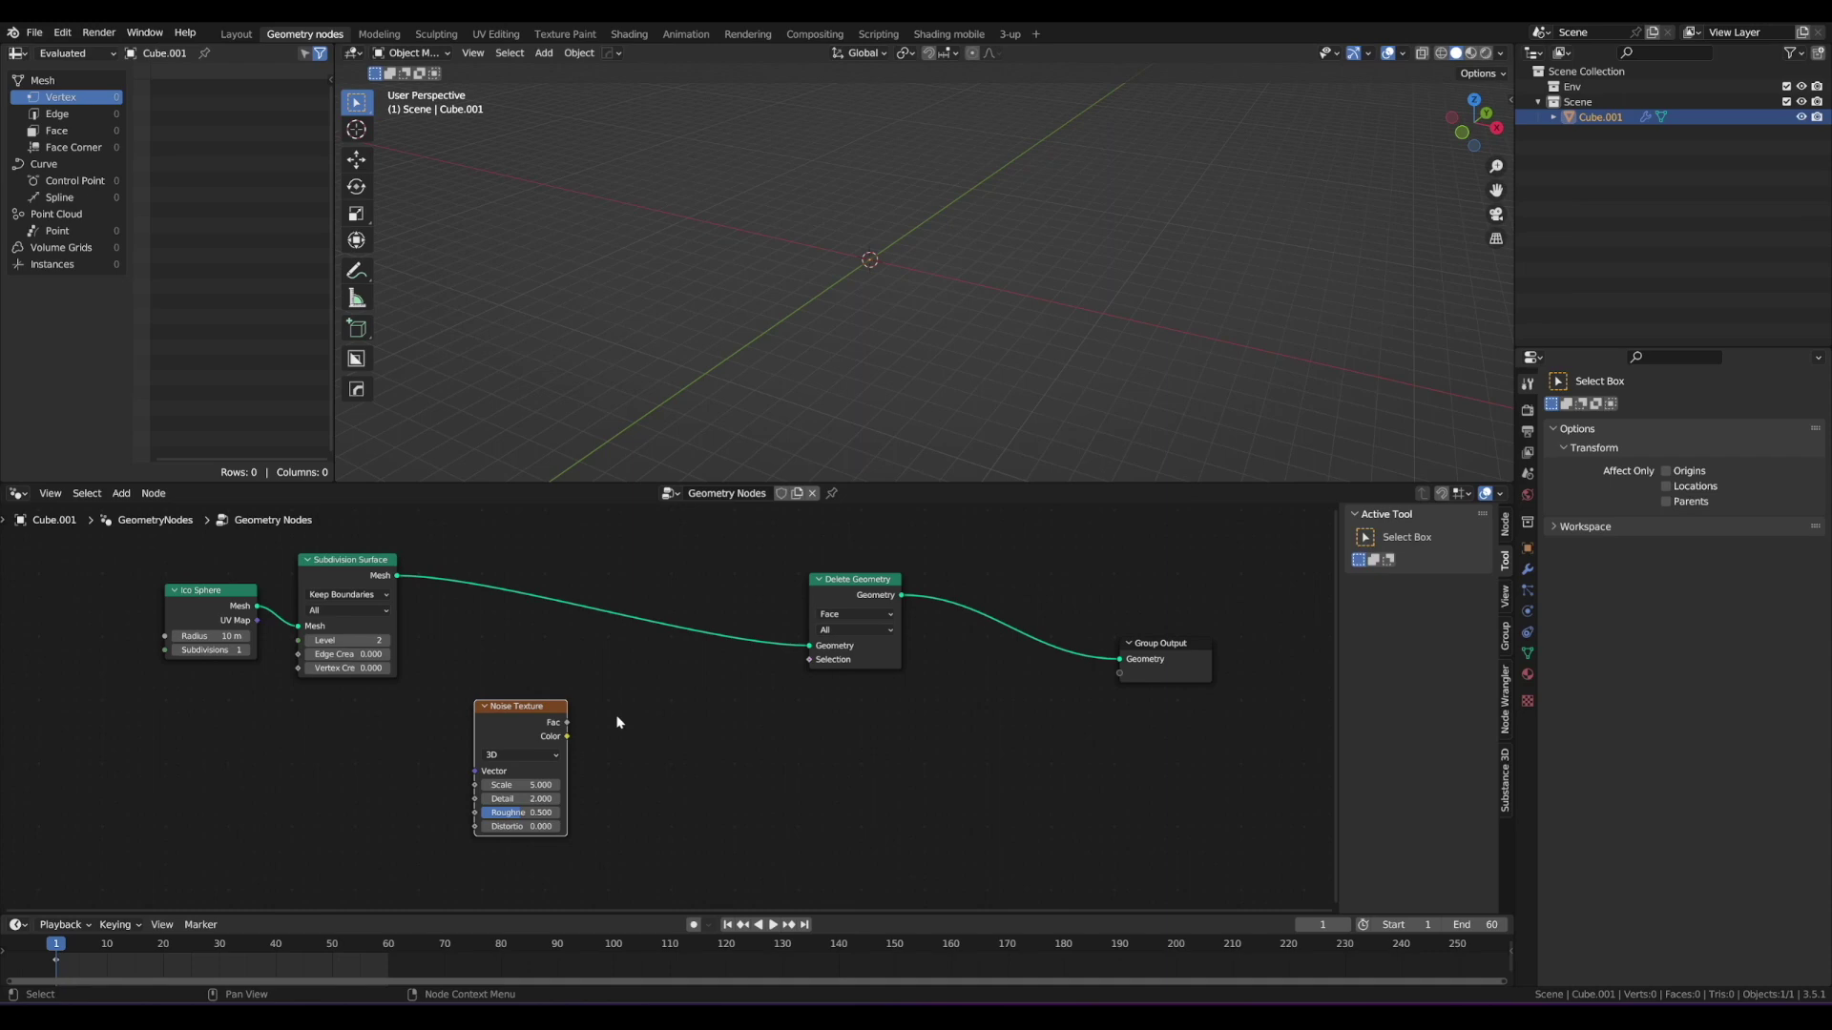
Step: Connect the Noise Texture's Fac output to the Delete Geometry node's Selection input
{"action": "left_click_drag", "start_coordinate": [569, 722], "coordinate": [699, 675]}
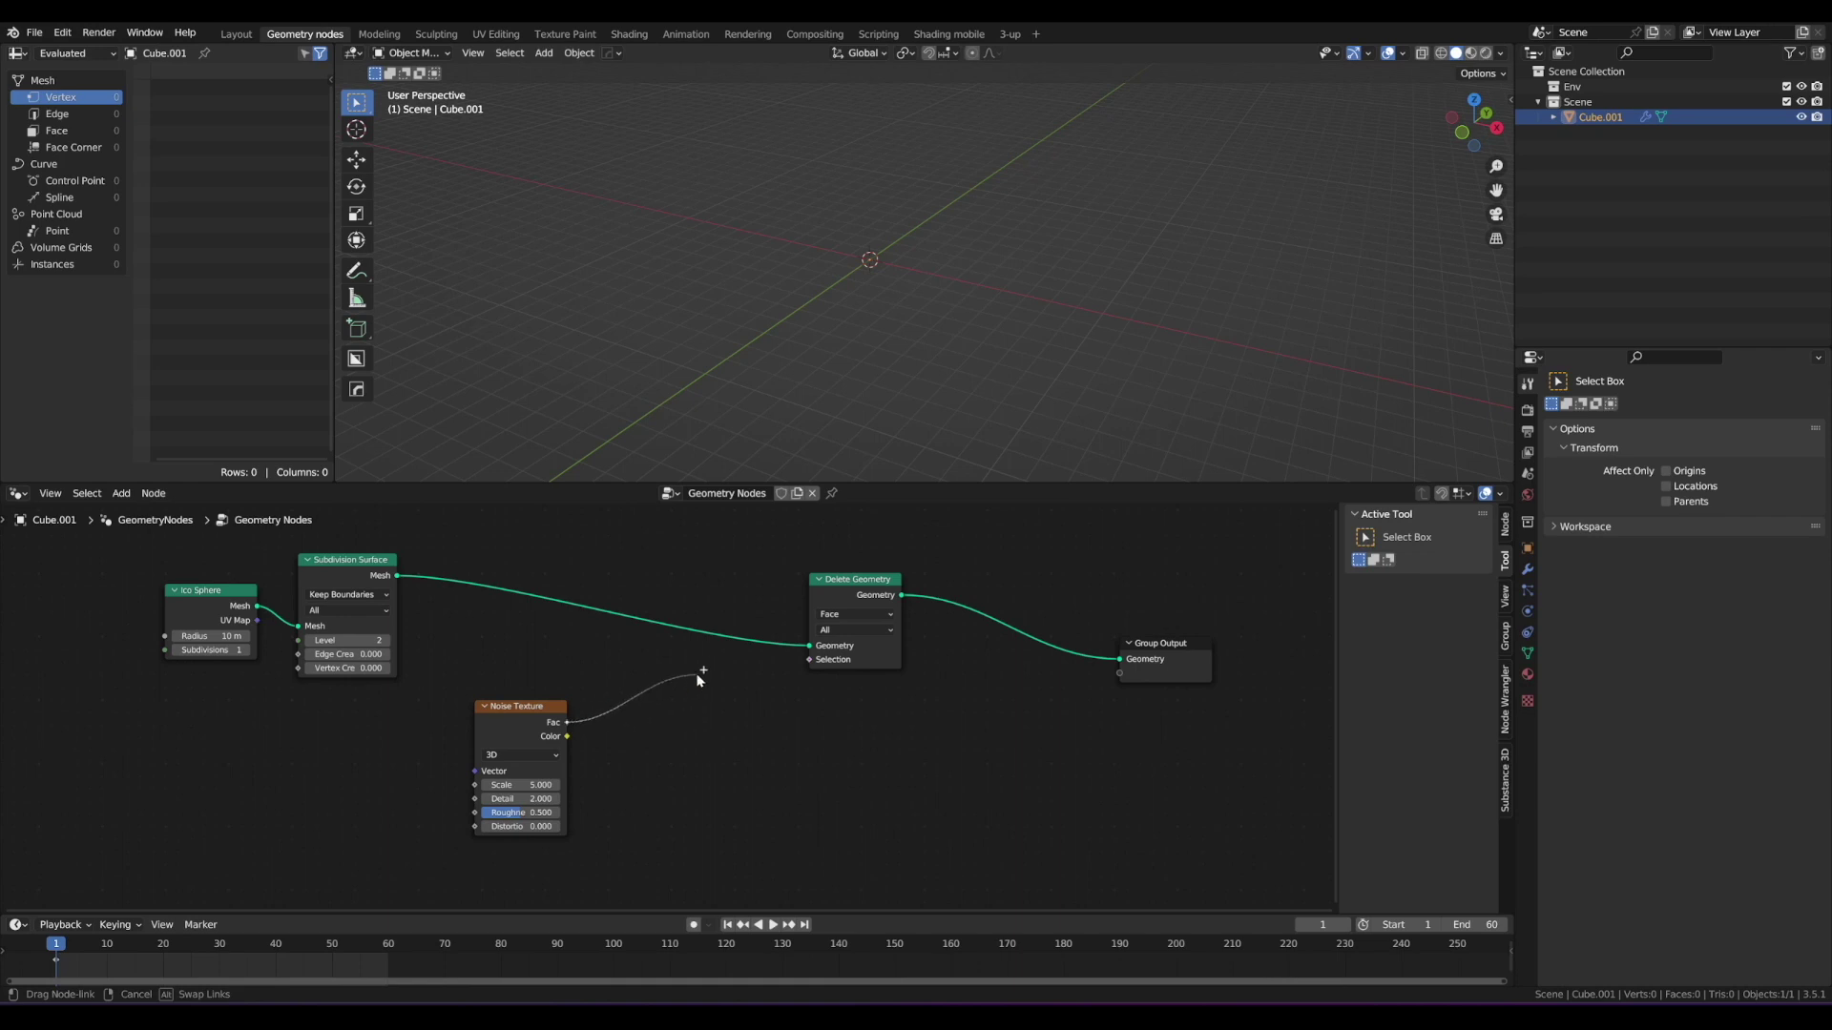
{"action": "left_click_drag", "start_coordinate": [710, 672], "coordinate": [813, 665]}
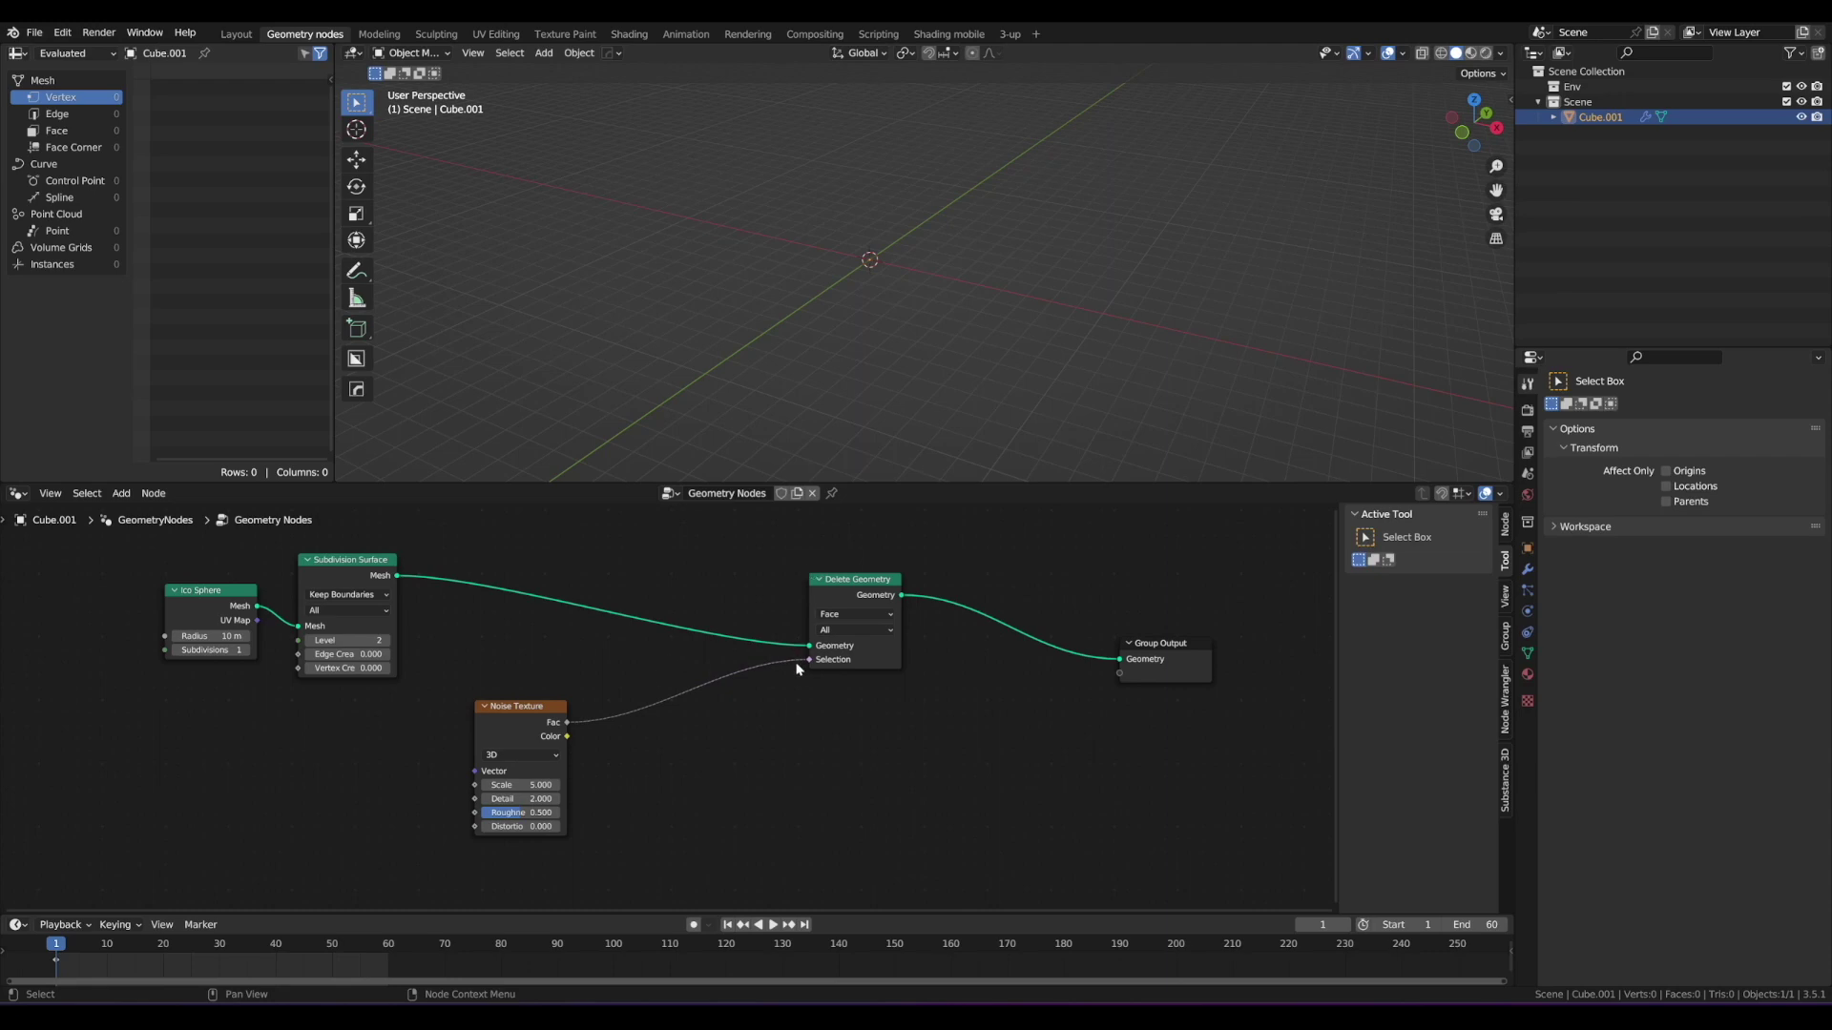
{"action": "mouse_move", "coordinate": [812, 665]}
{"action": "scroll", "coordinate": [807, 695], "scroll_direction": "up", "scroll_amount": 1}
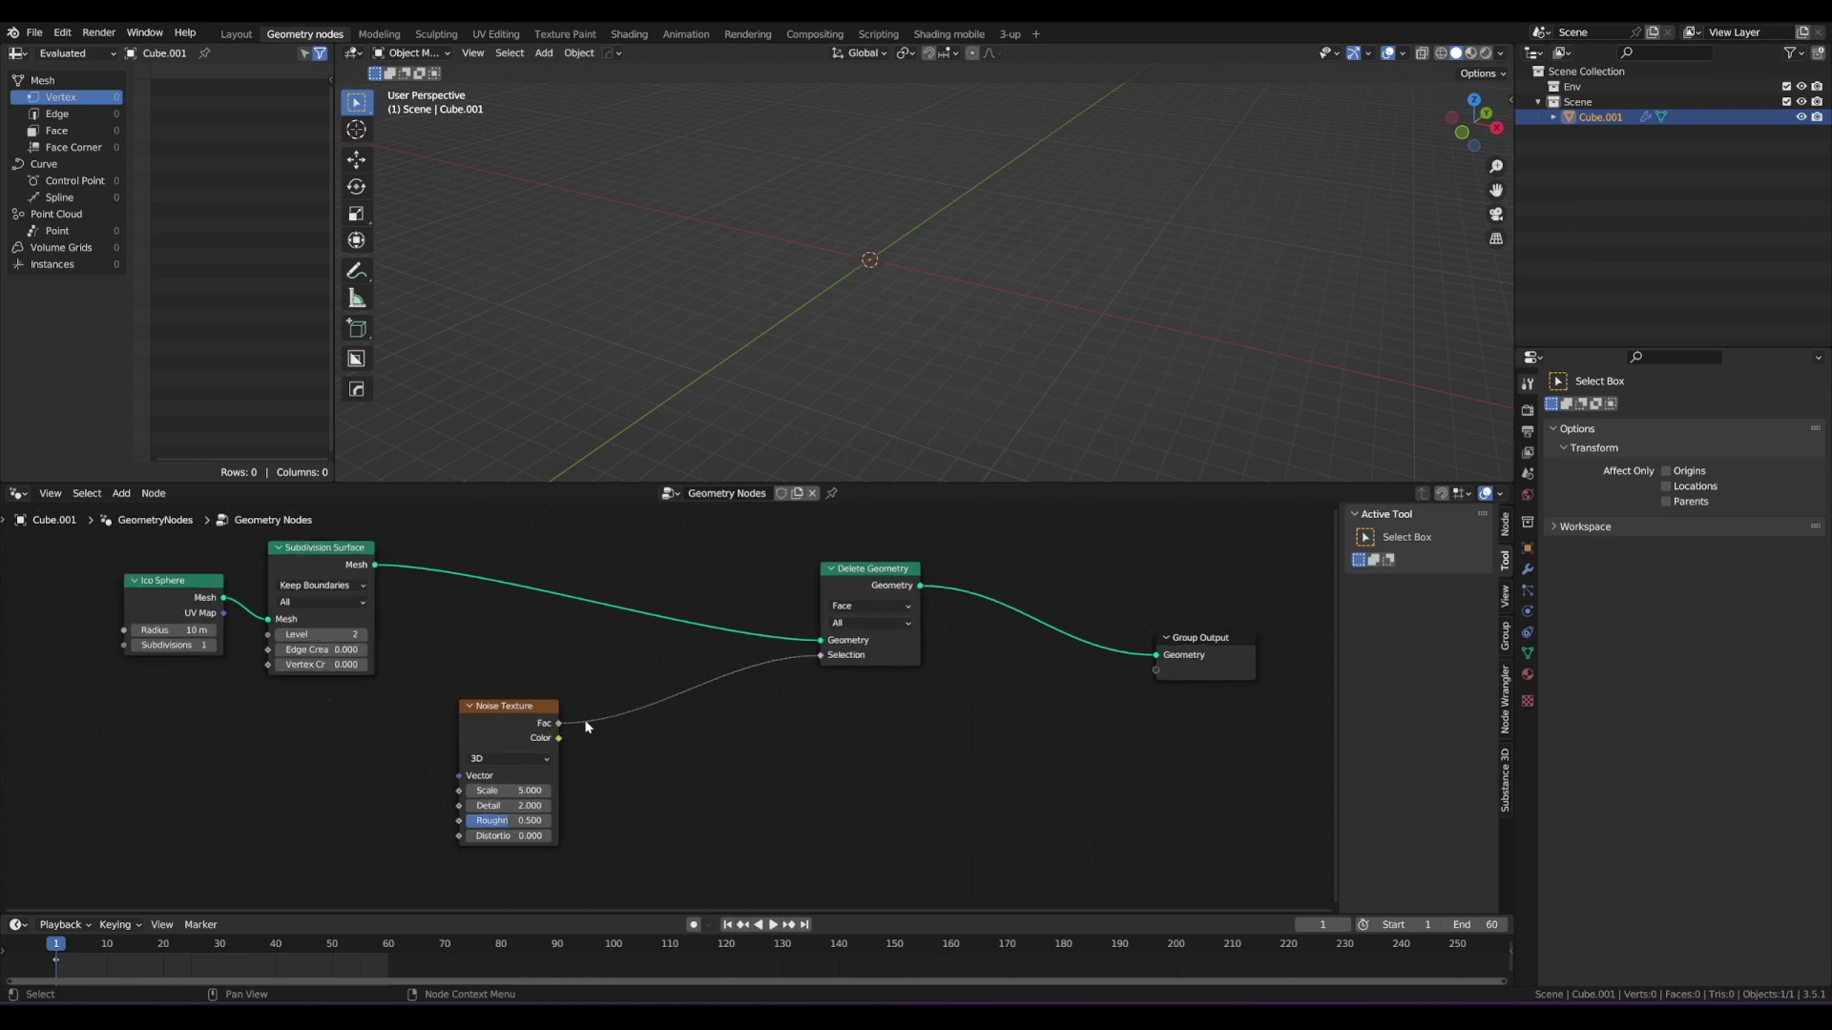
{"action": "scroll", "coordinate": [567, 720], "scroll_direction": "up", "scroll_amount": 1}
{"action": "middle_click_drag", "start_coordinate": [557, 670], "coordinate": [560, 673]}
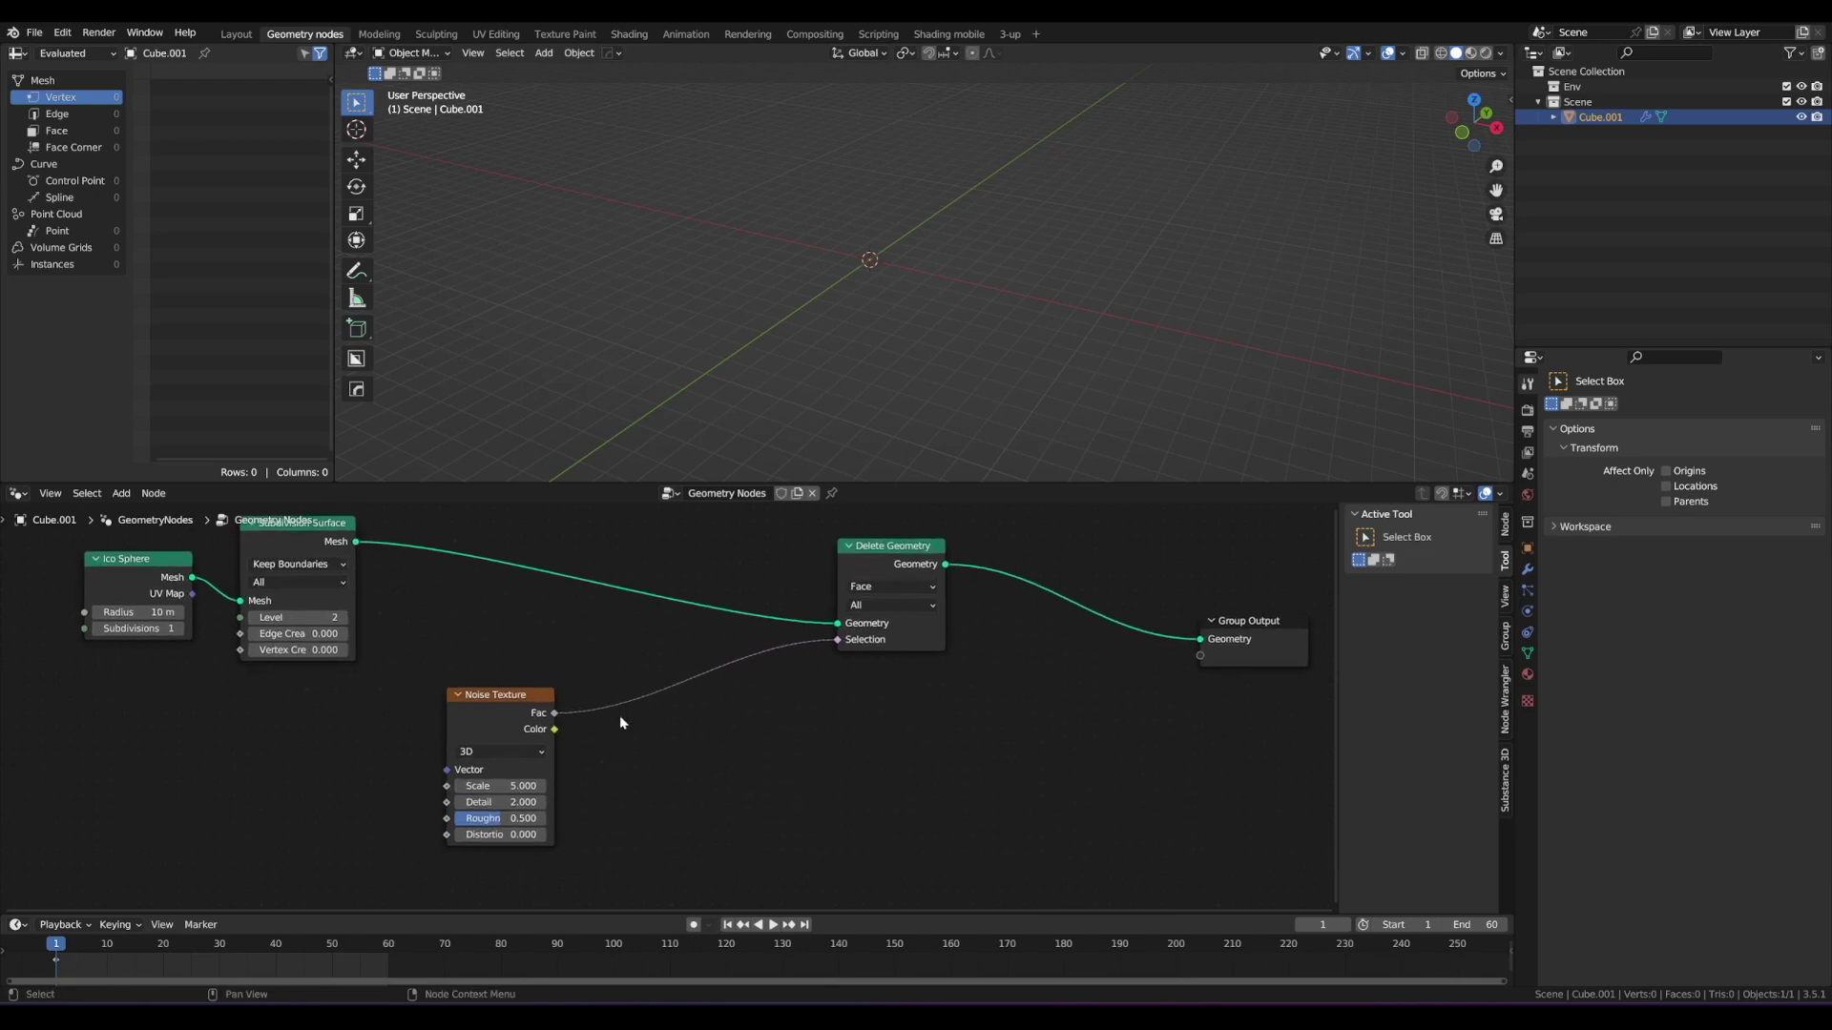
{"action": "scroll", "coordinate": [625, 722], "scroll_direction": "down", "scroll_amount": 1}
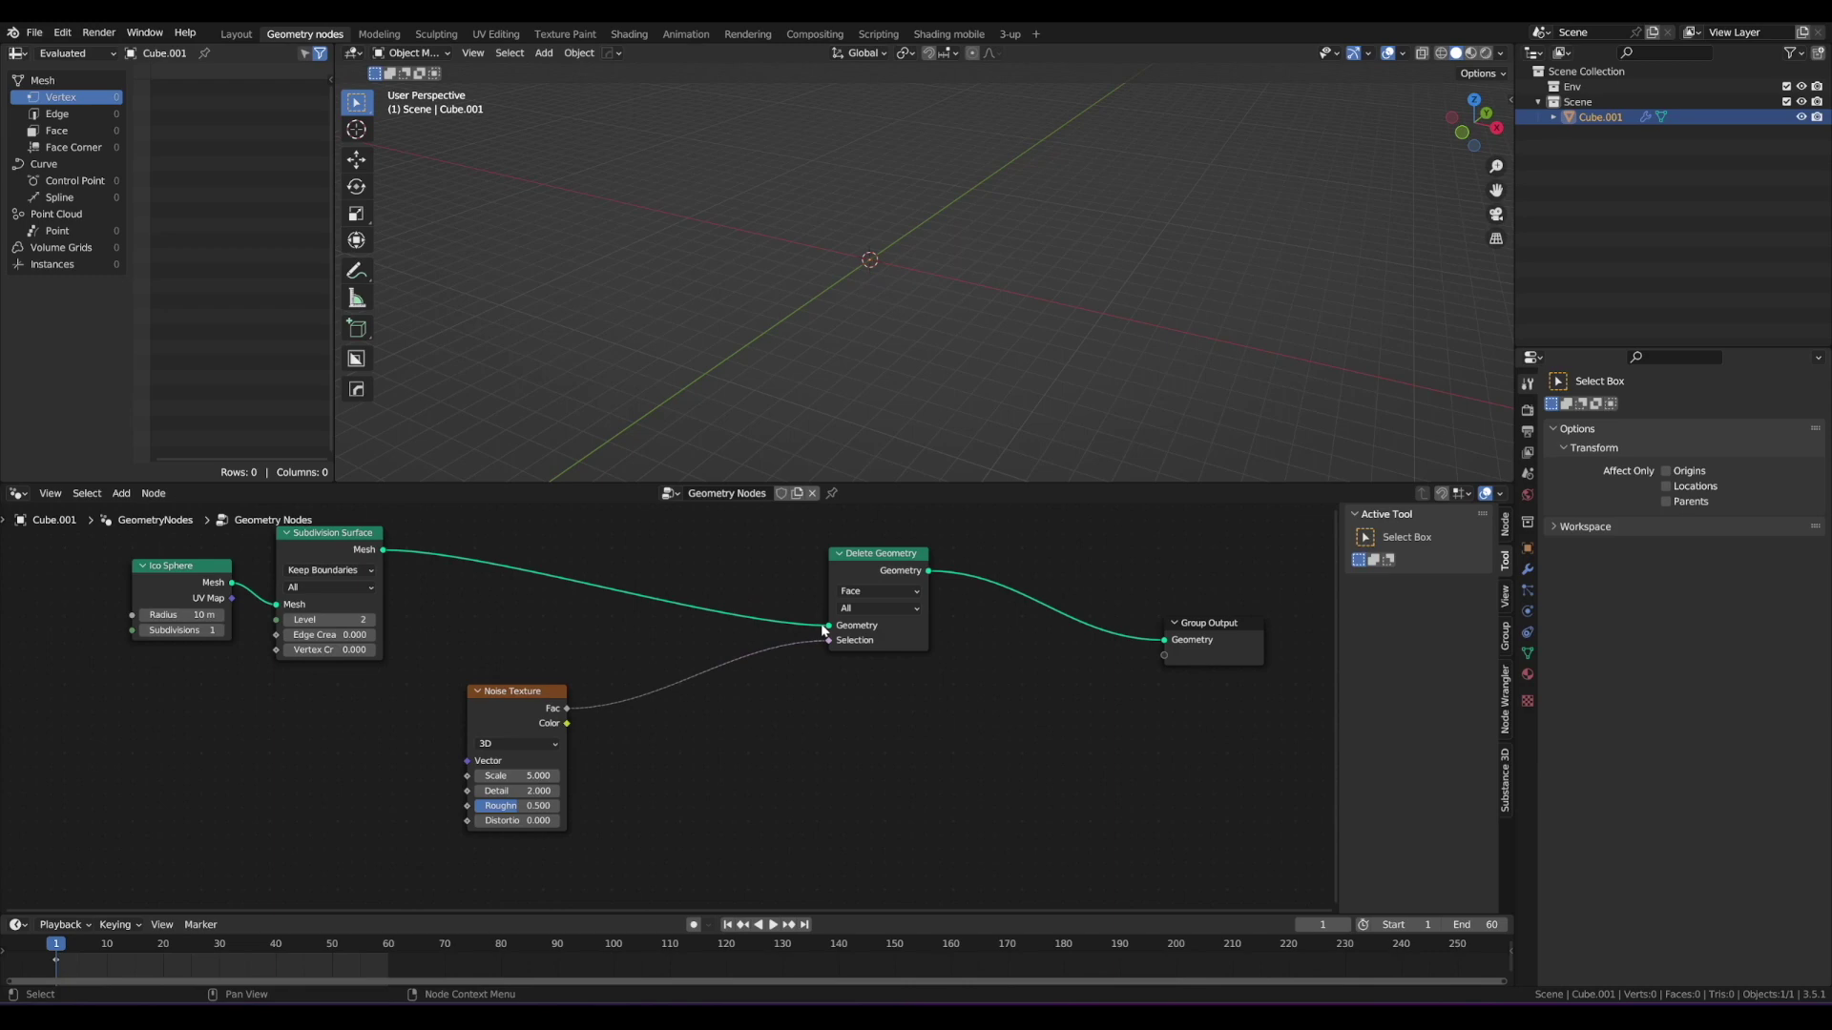
Step: Shift the Noise Texture node aside and insert a ColorRamp node on its link to the Delete Geometry Selection input
{"action": "left_click_drag", "start_coordinate": [530, 692], "coordinate": [510, 692]}
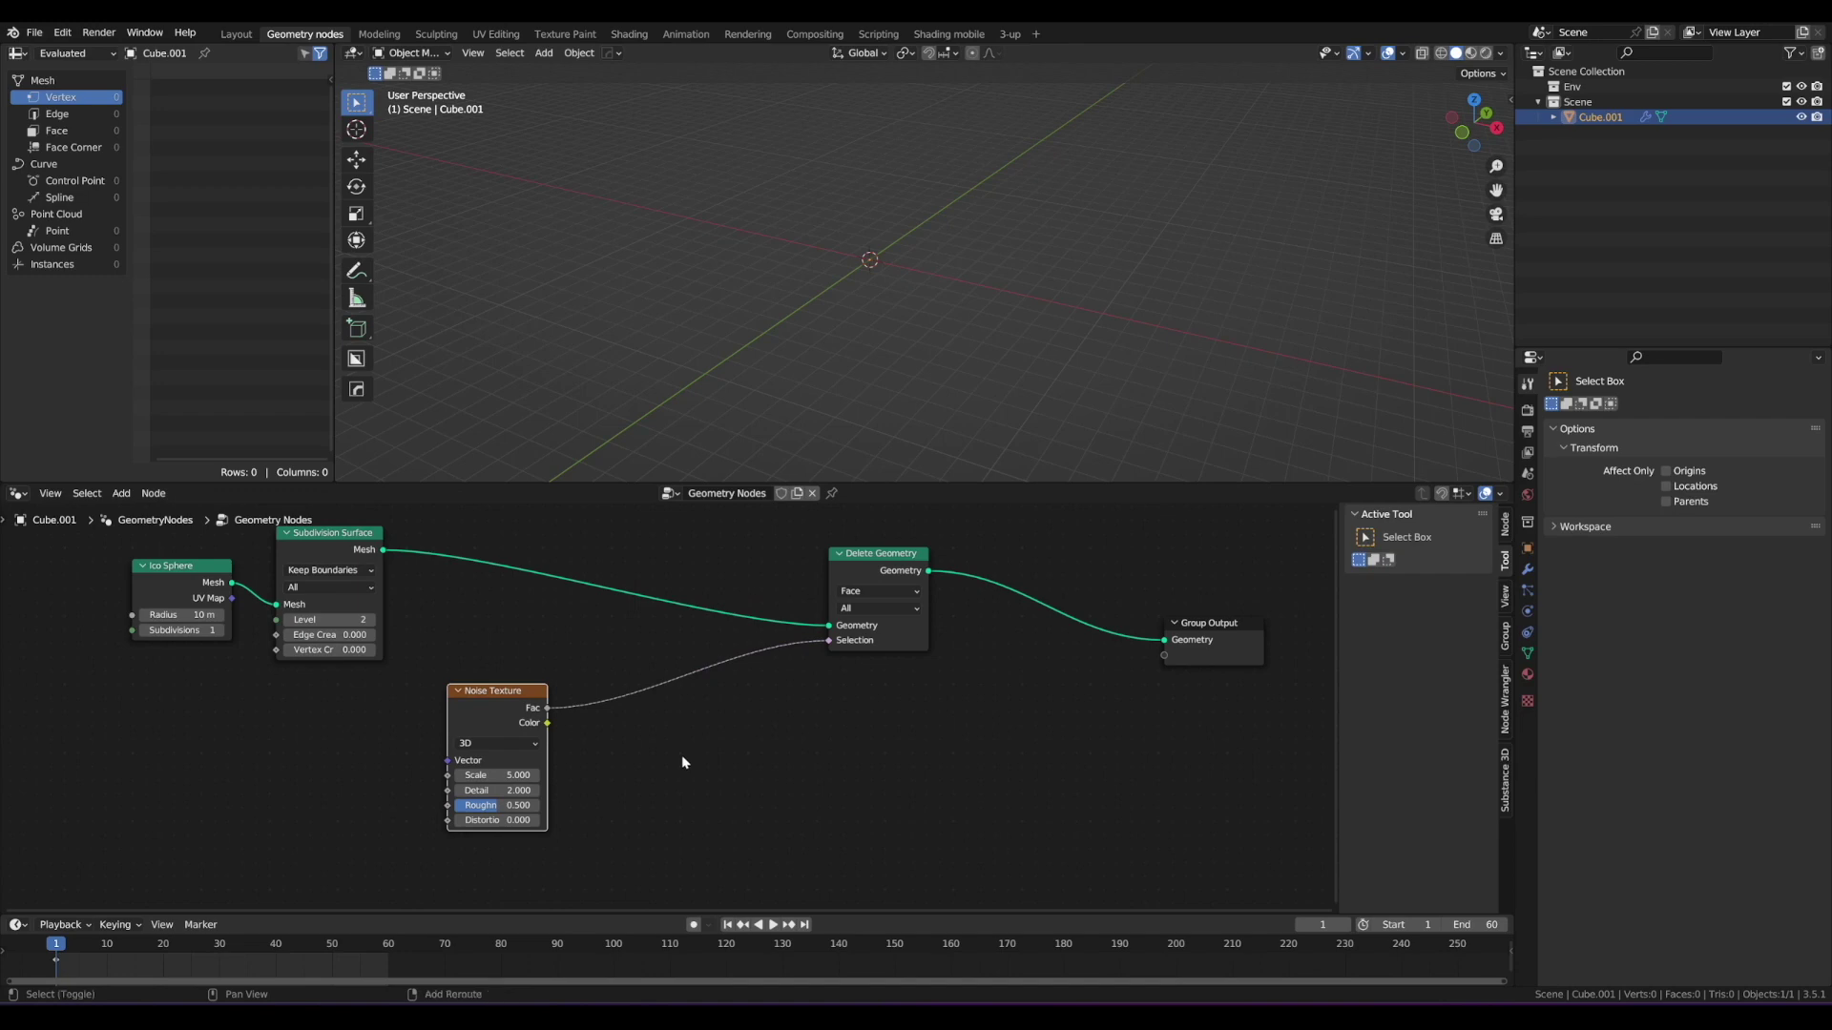
{"action": "key", "text": "shift+a"}
{"action": "left_click", "coordinate": [598, 719]}
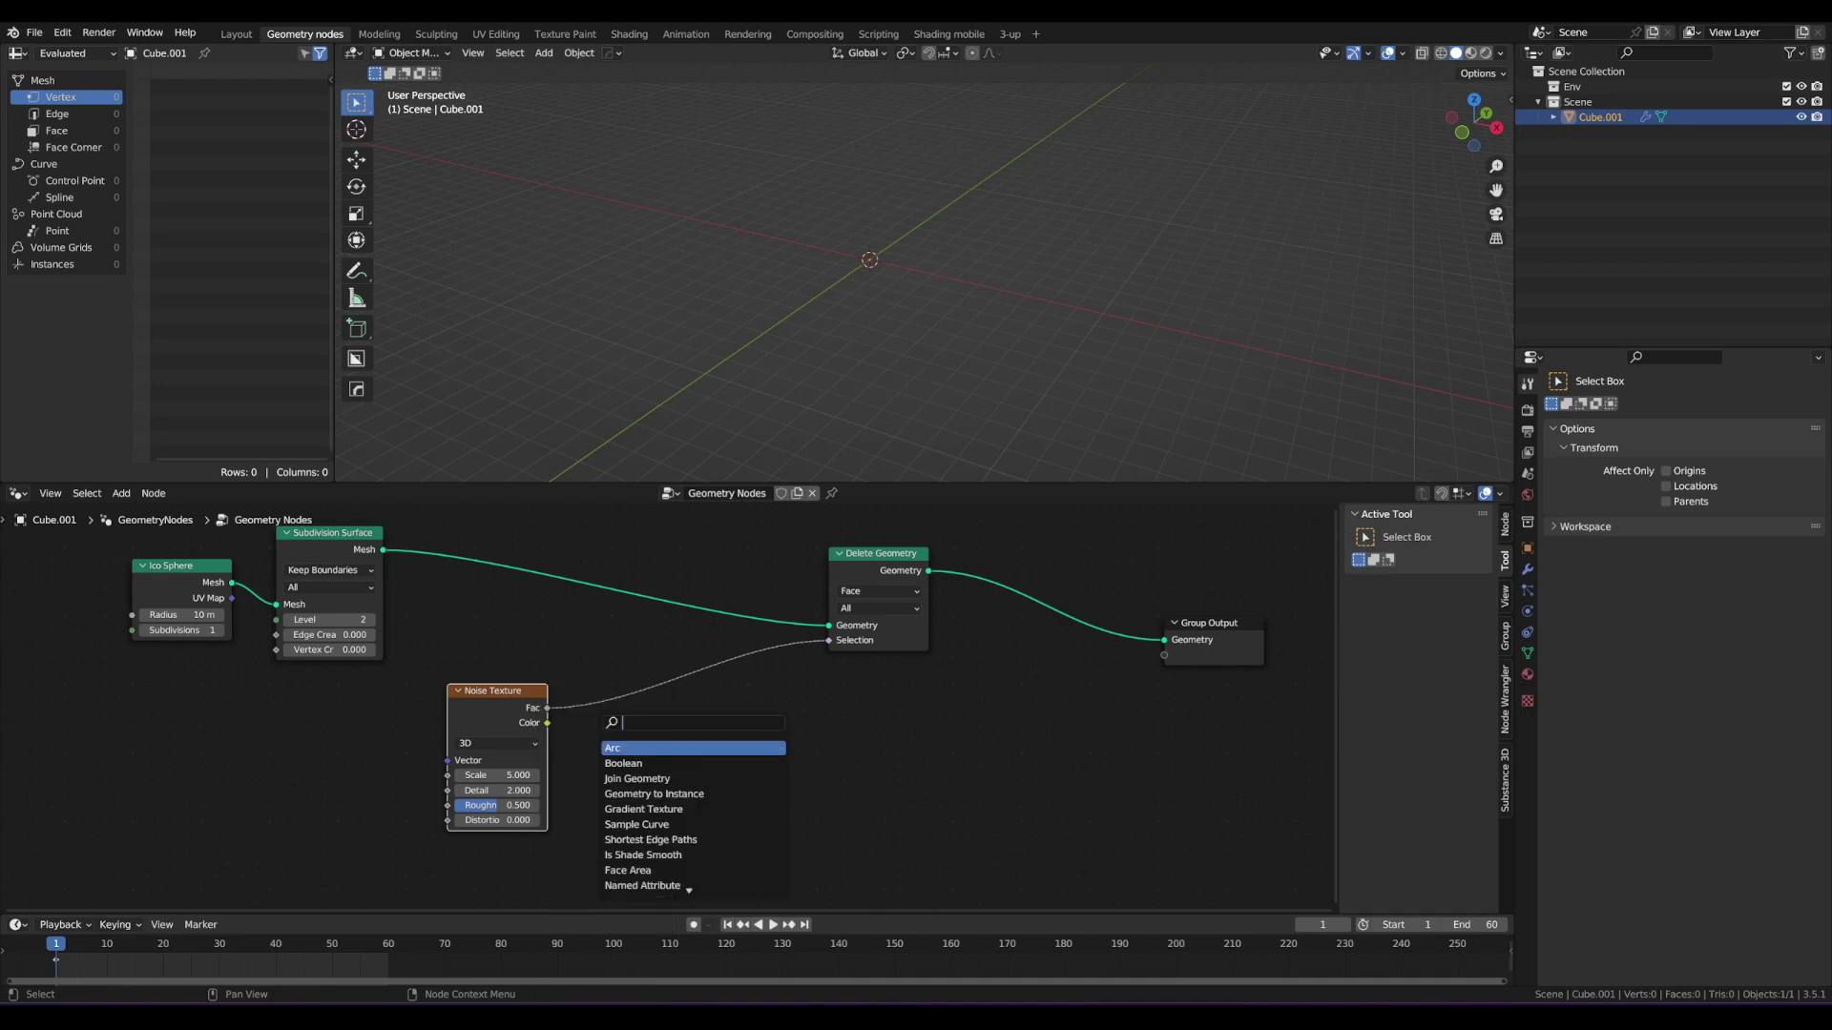
{"action": "type", "text": "ramp"}
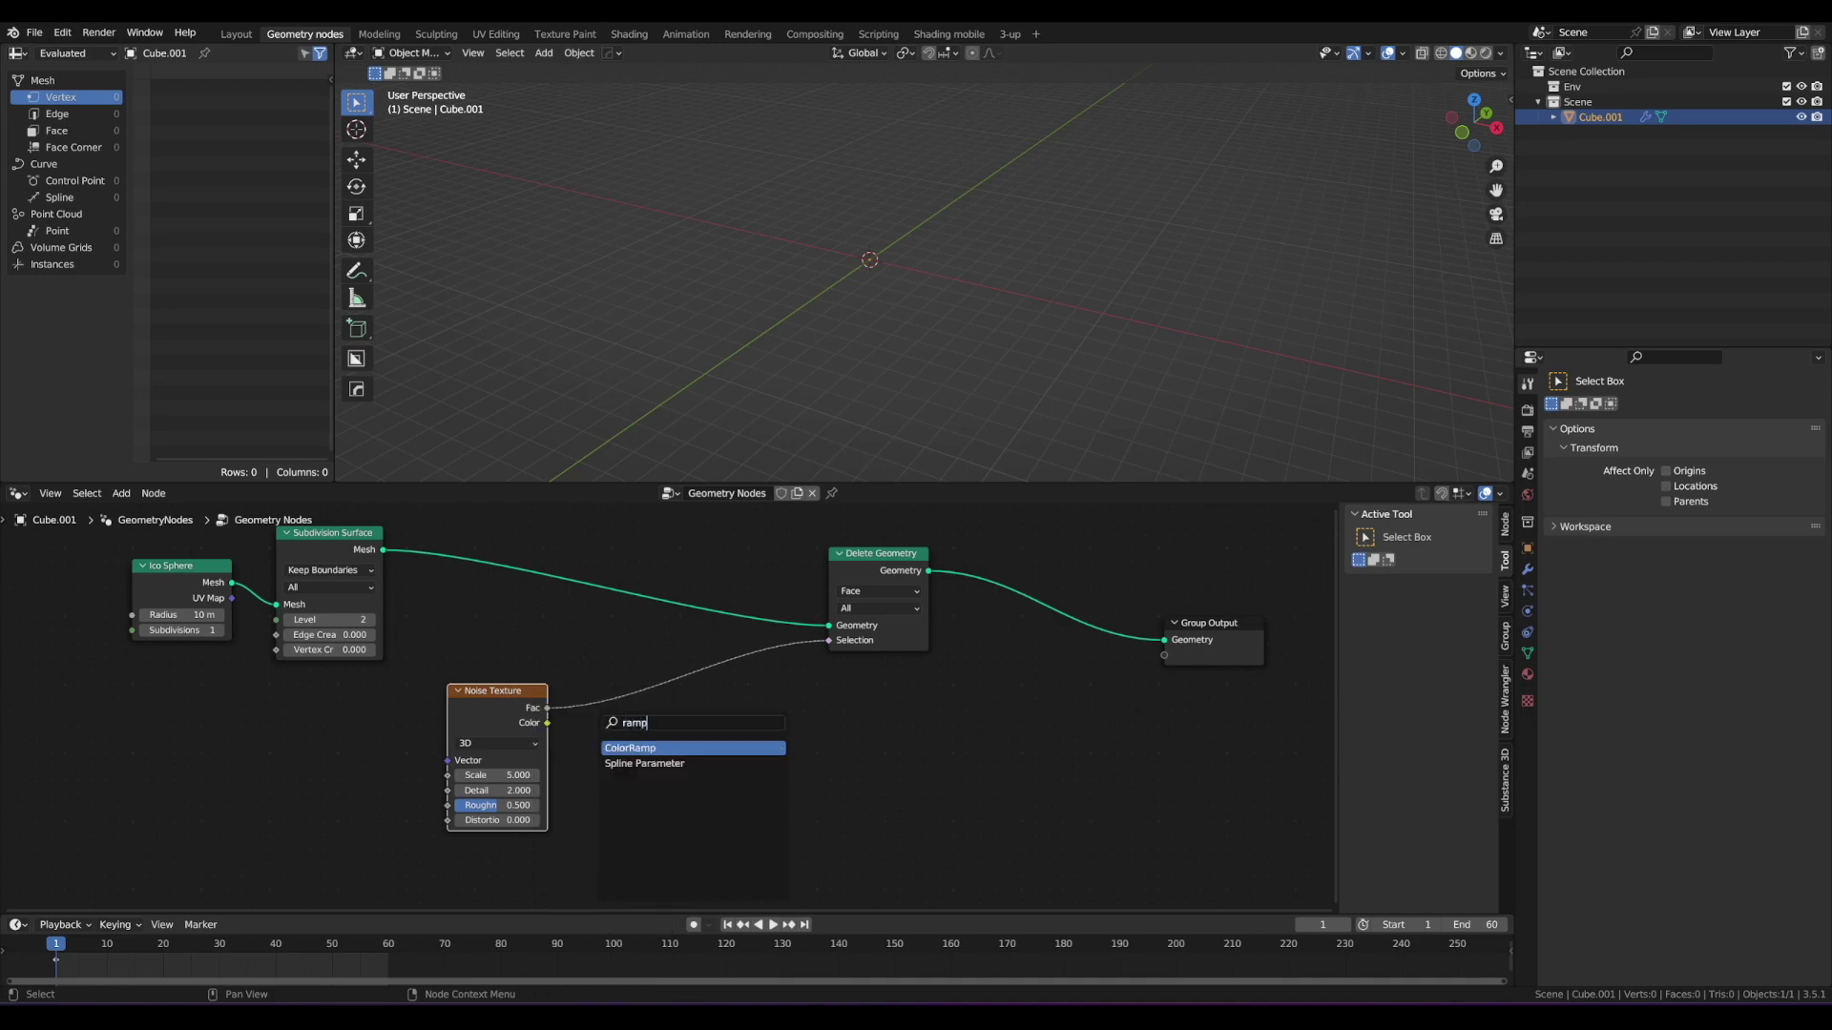
{"action": "key", "text": "Return"}
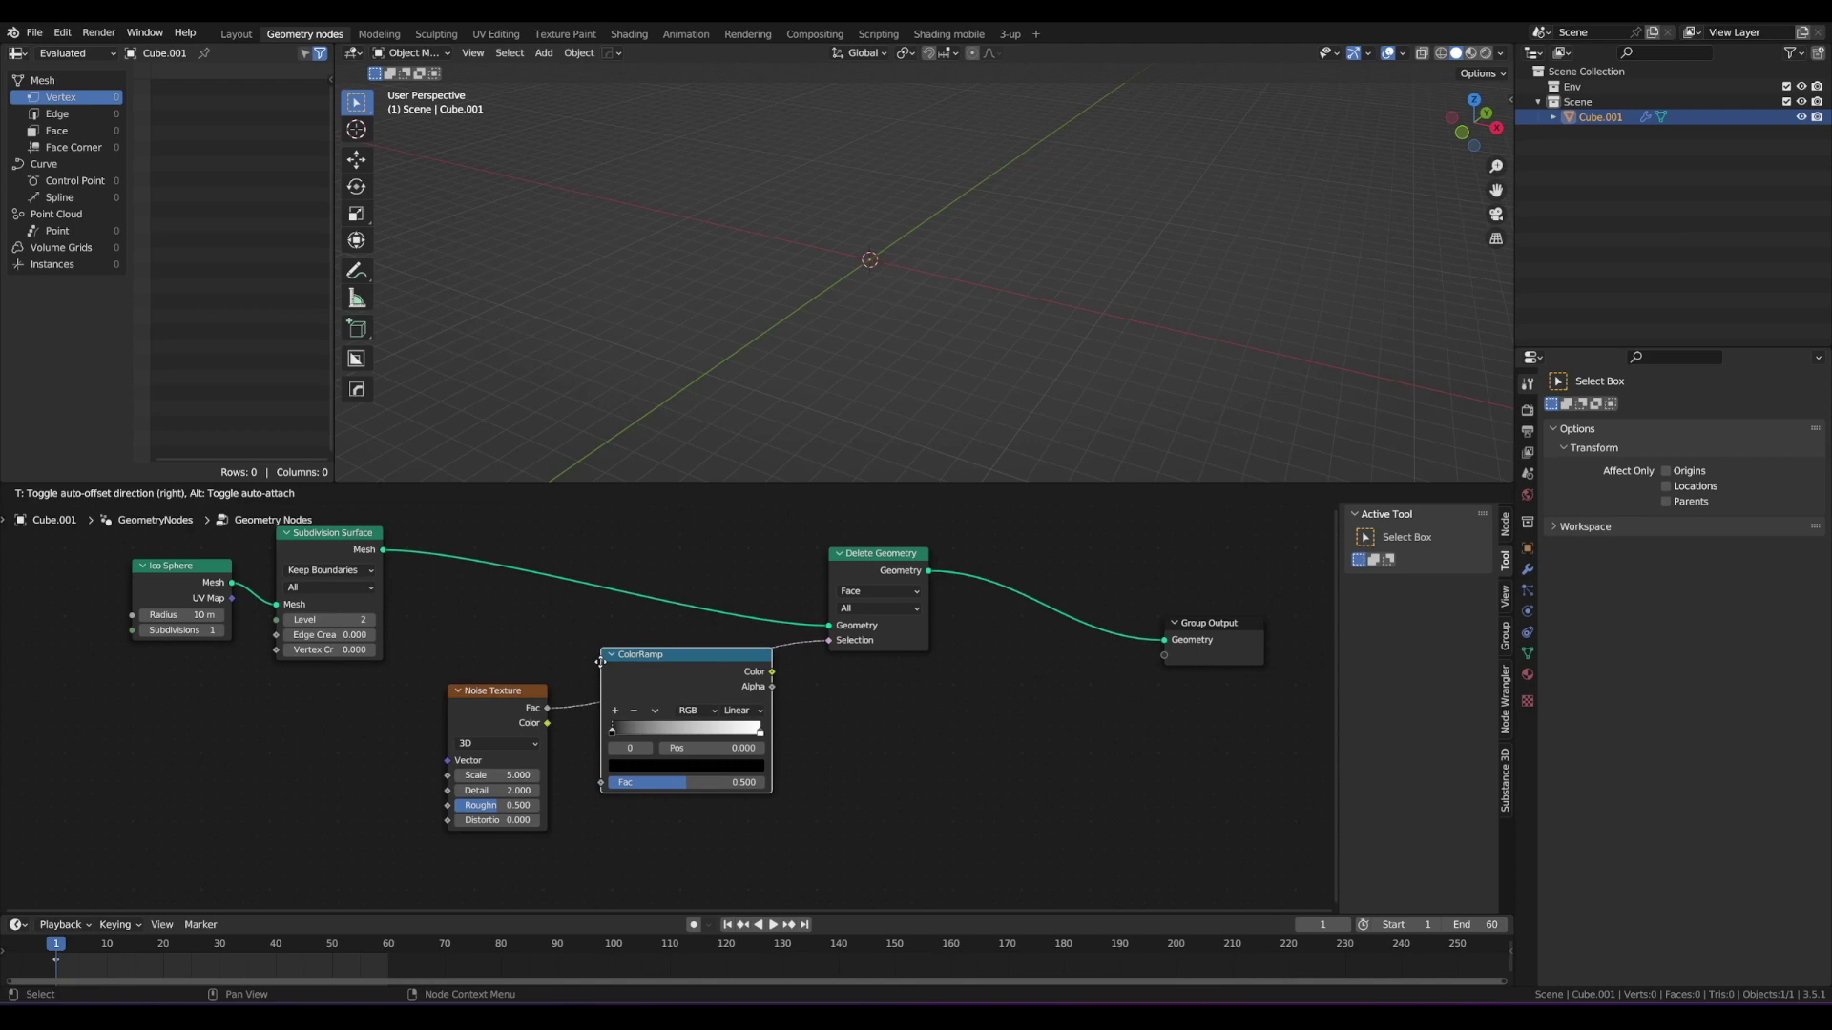
{"action": "left_click", "coordinate": [597, 655]}
Step: Set the ColorRamp's interpolation to Constant and slide its white stop to position 0.489
{"action": "left_click", "coordinate": [754, 706]}
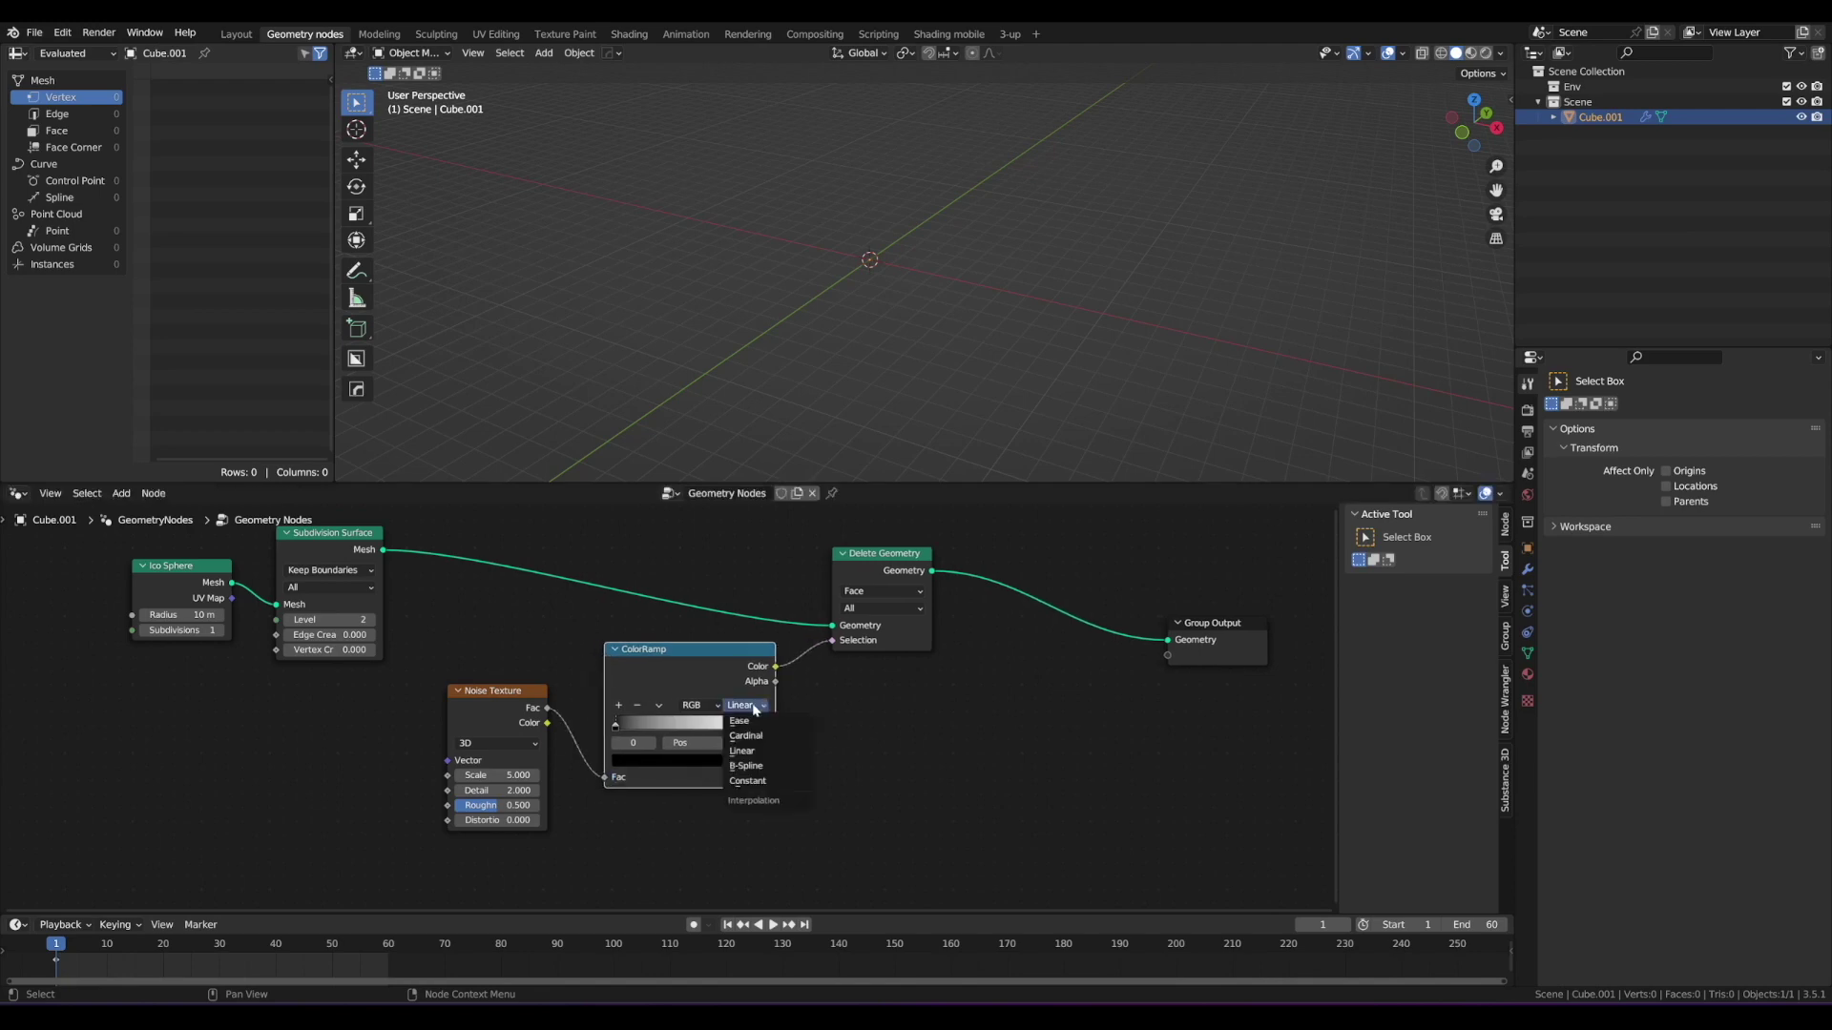
{"action": "left_click", "coordinate": [756, 782]}
{"action": "left_click_drag", "start_coordinate": [766, 731], "coordinate": [688, 727]}
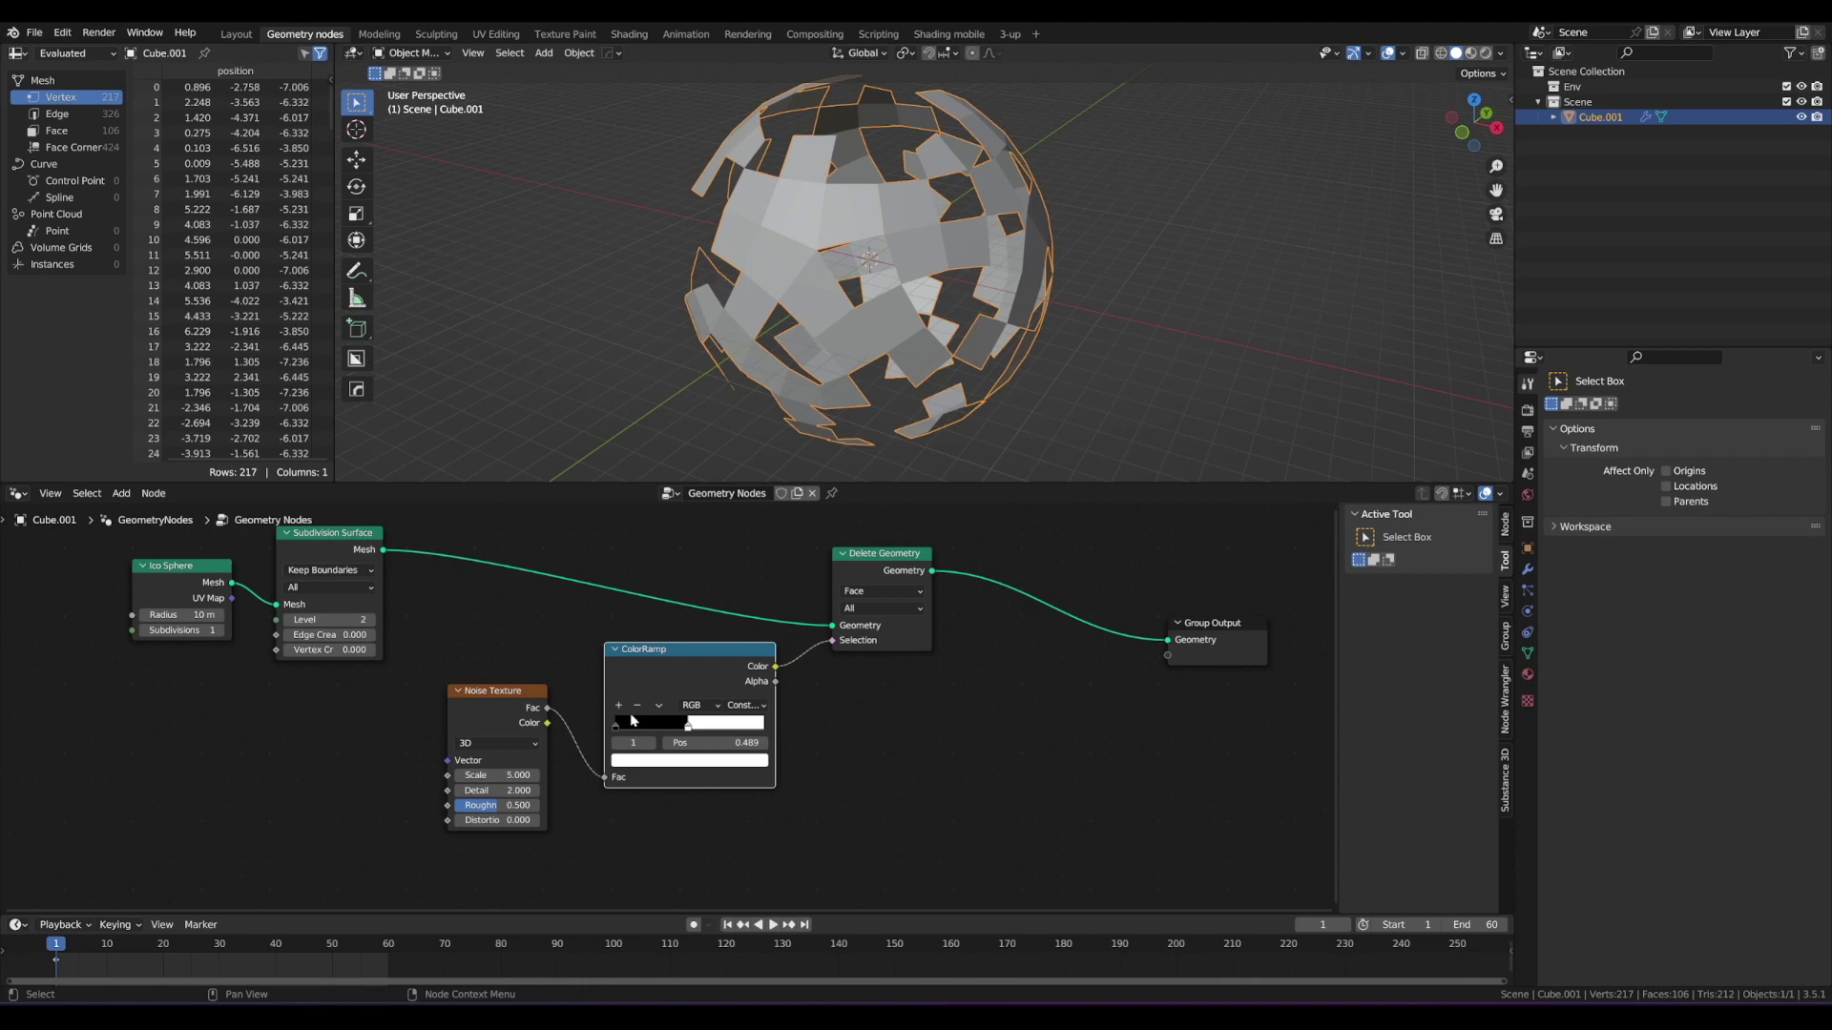
{"action": "left_click_drag", "start_coordinate": [693, 652], "coordinate": [695, 652]}
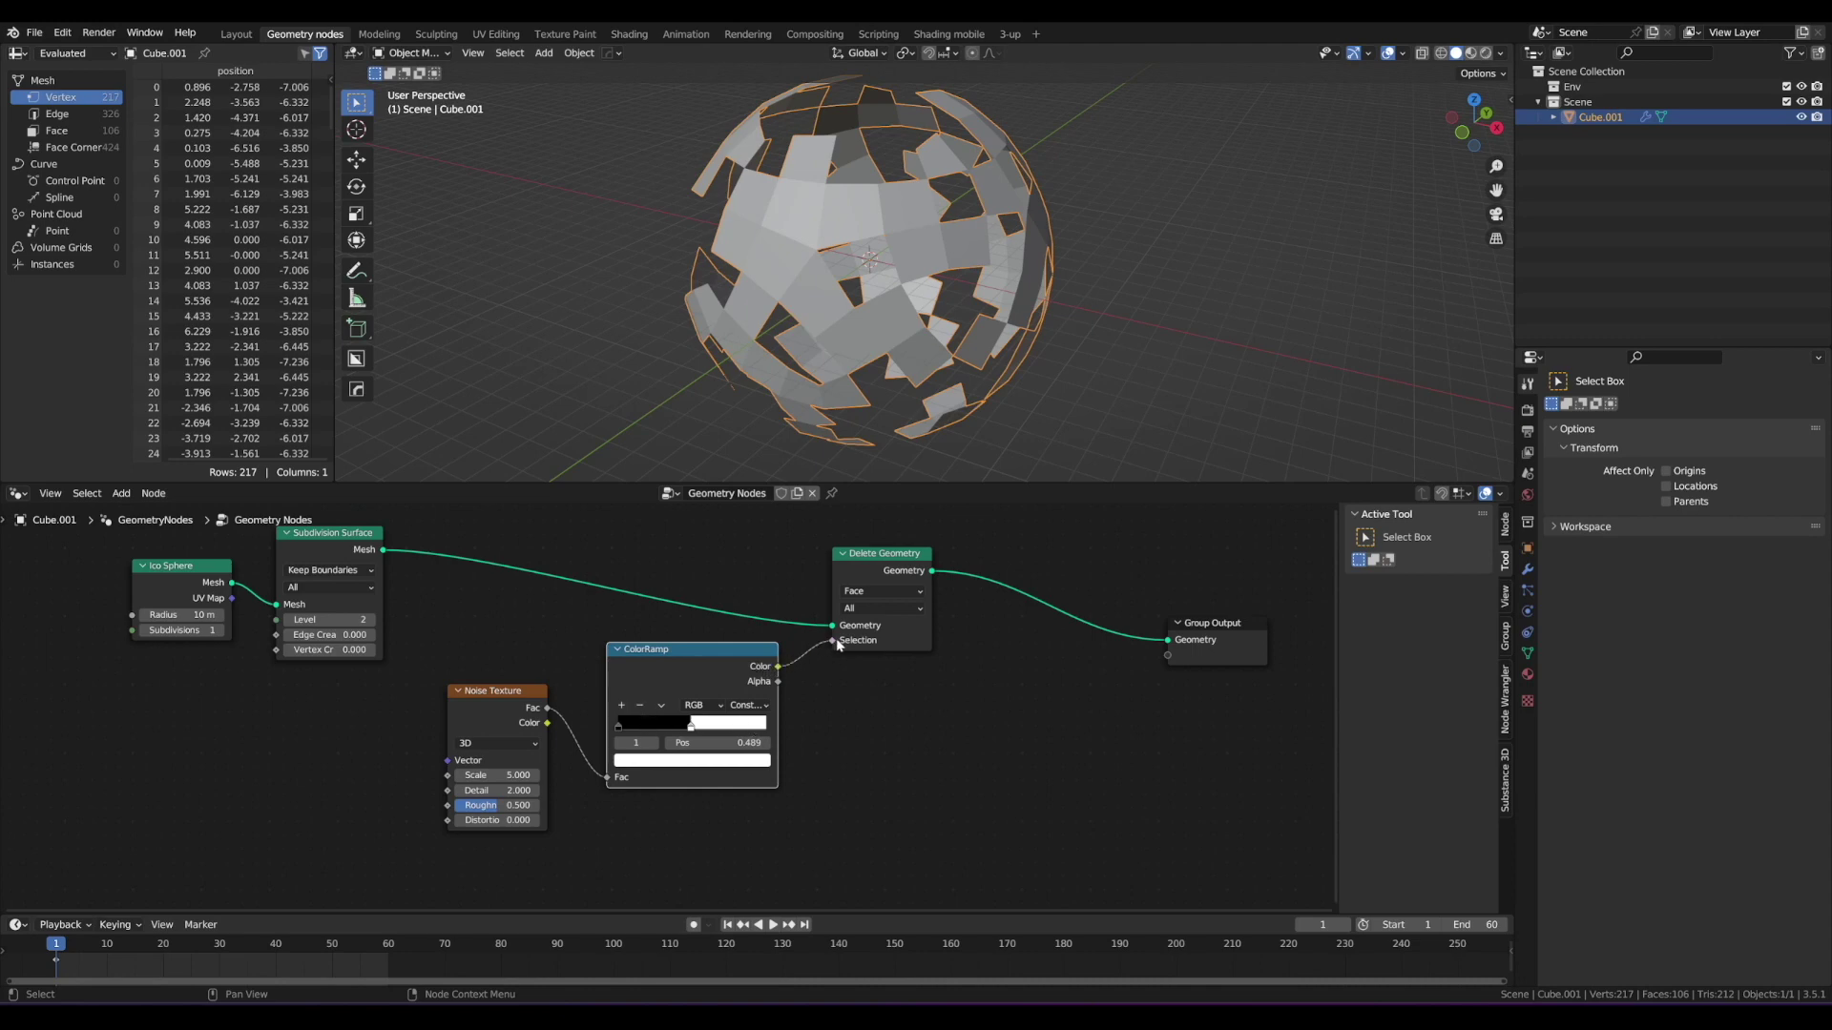
Step: Lower the Noise Texture's Scale to 0.100
{"action": "middle_click_drag", "start_coordinate": [940, 329], "coordinate": [859, 262]}
{"action": "scroll", "coordinate": [545, 652], "scroll_direction": "up", "scroll_amount": 2}
{"action": "scroll", "coordinate": [573, 653], "scroll_direction": "down", "scroll_amount": 3}
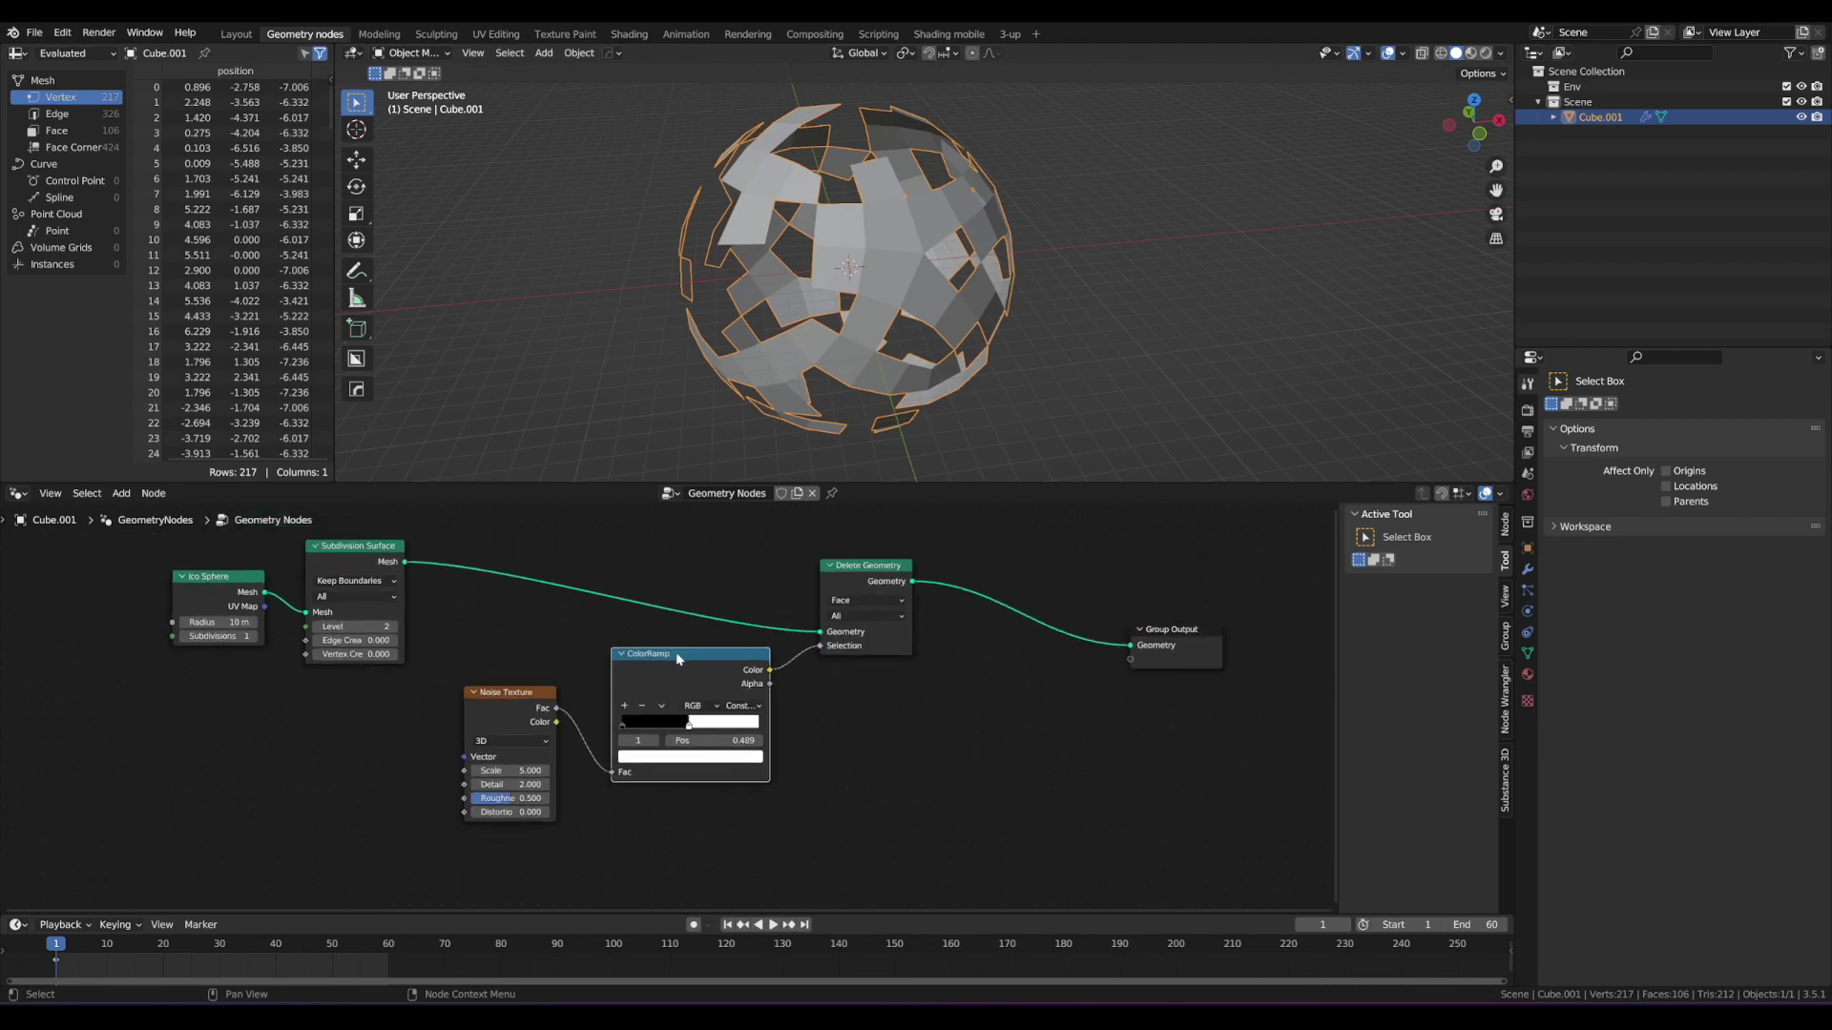
{"action": "scroll", "coordinate": [572, 696], "scroll_direction": "up", "scroll_amount": 2}
{"action": "middle_click_drag", "start_coordinate": [497, 700], "coordinate": [630, 658]}
{"action": "left_click", "coordinate": [629, 652]}
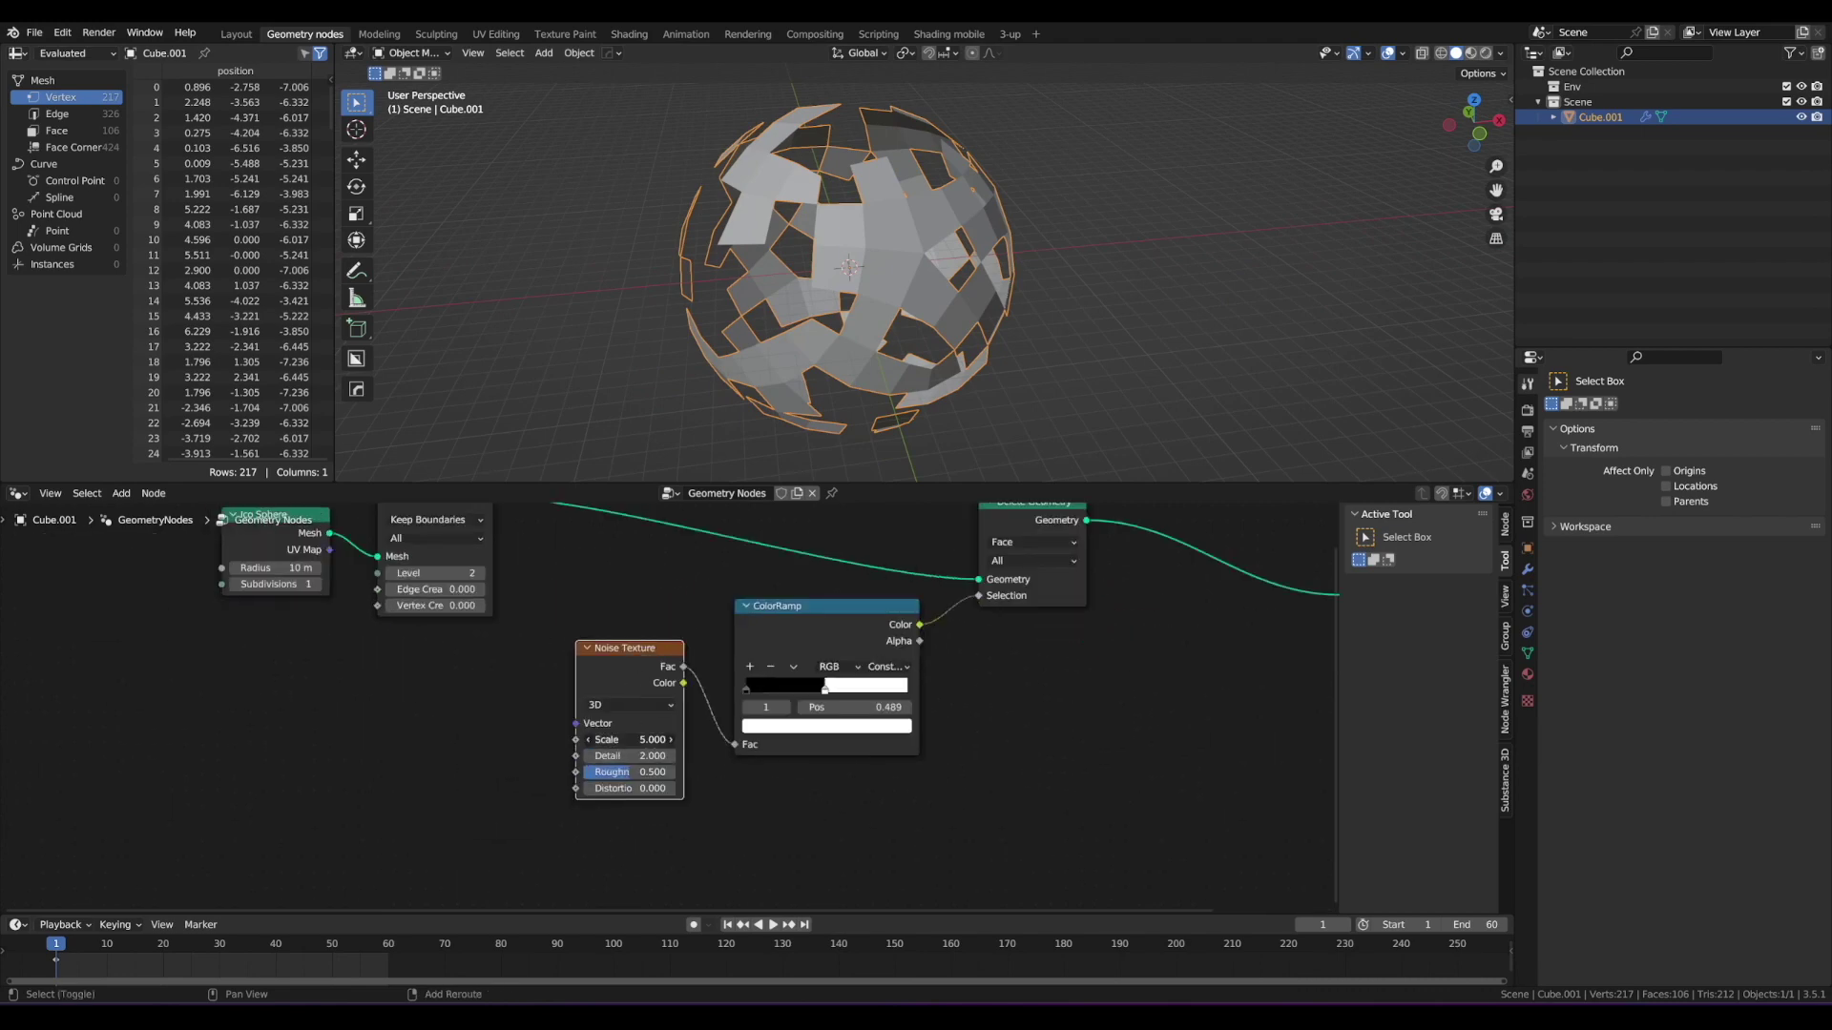
{"action": "left_click_drag", "start_coordinate": [629, 740], "coordinate": [496, 740], "text": "shift"}
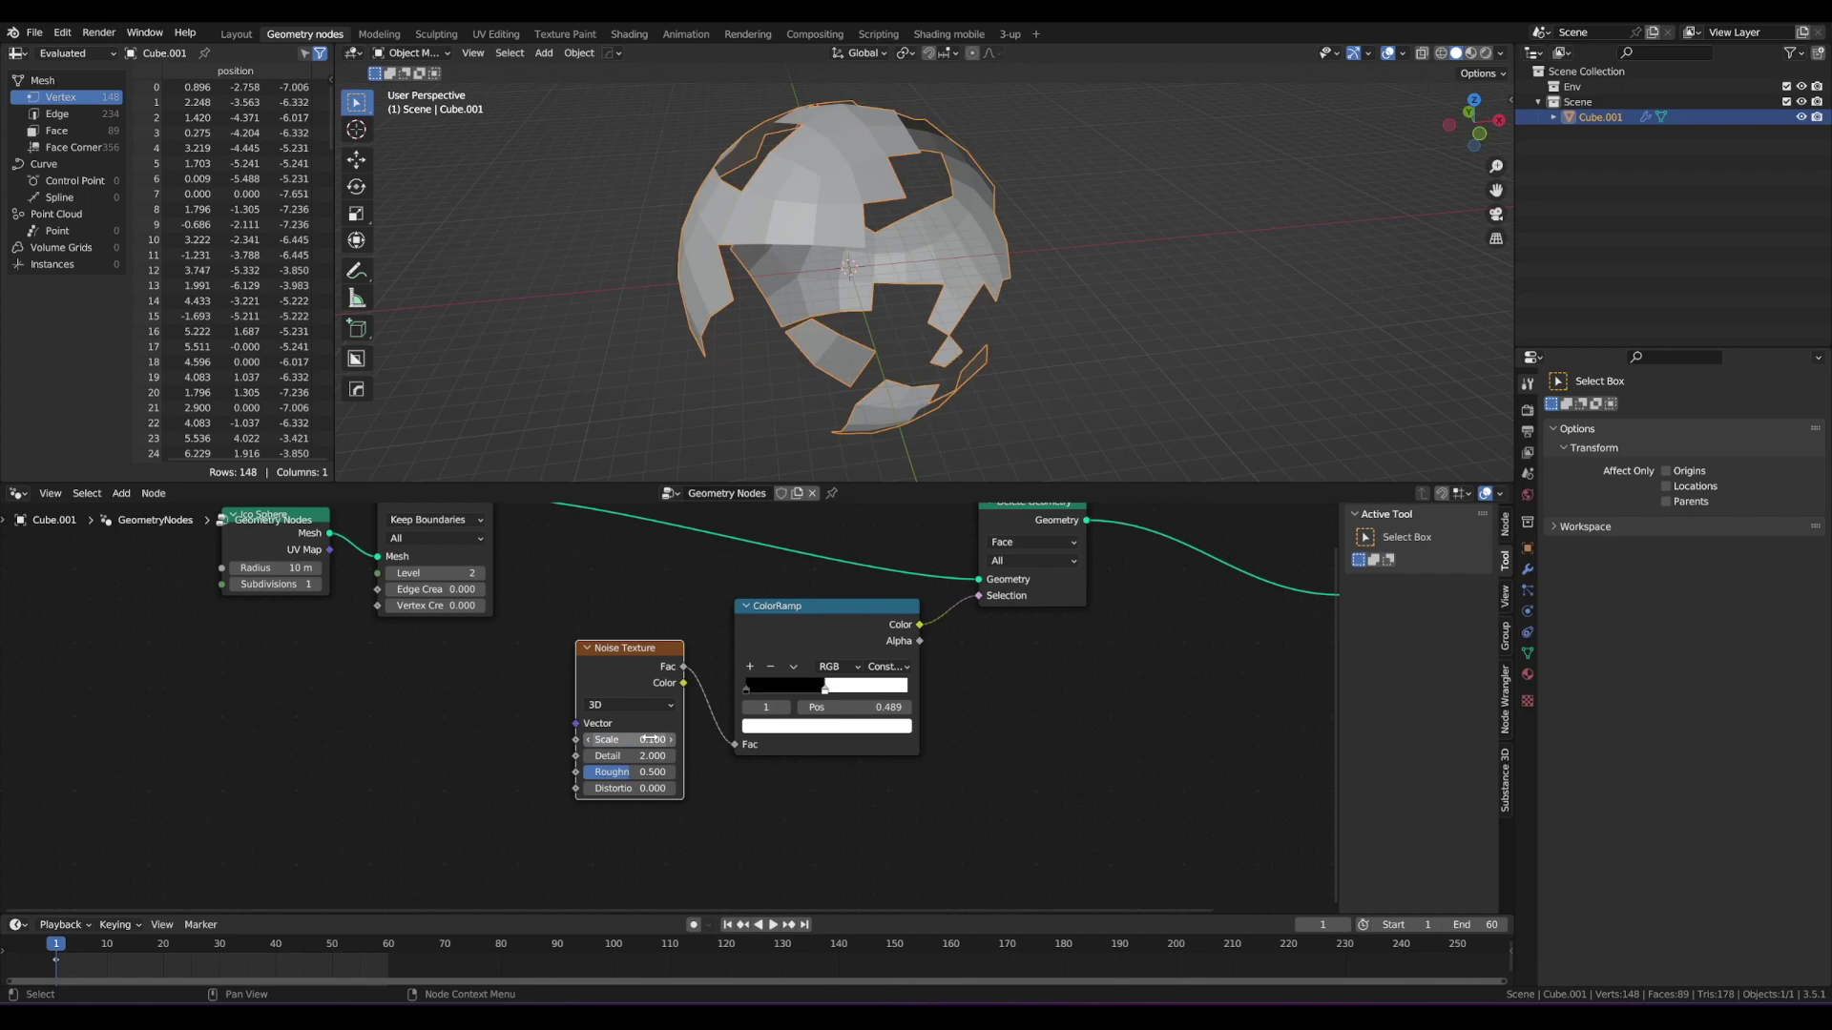
{"action": "middle_click_drag", "start_coordinate": [782, 191], "coordinate": [826, 355]}
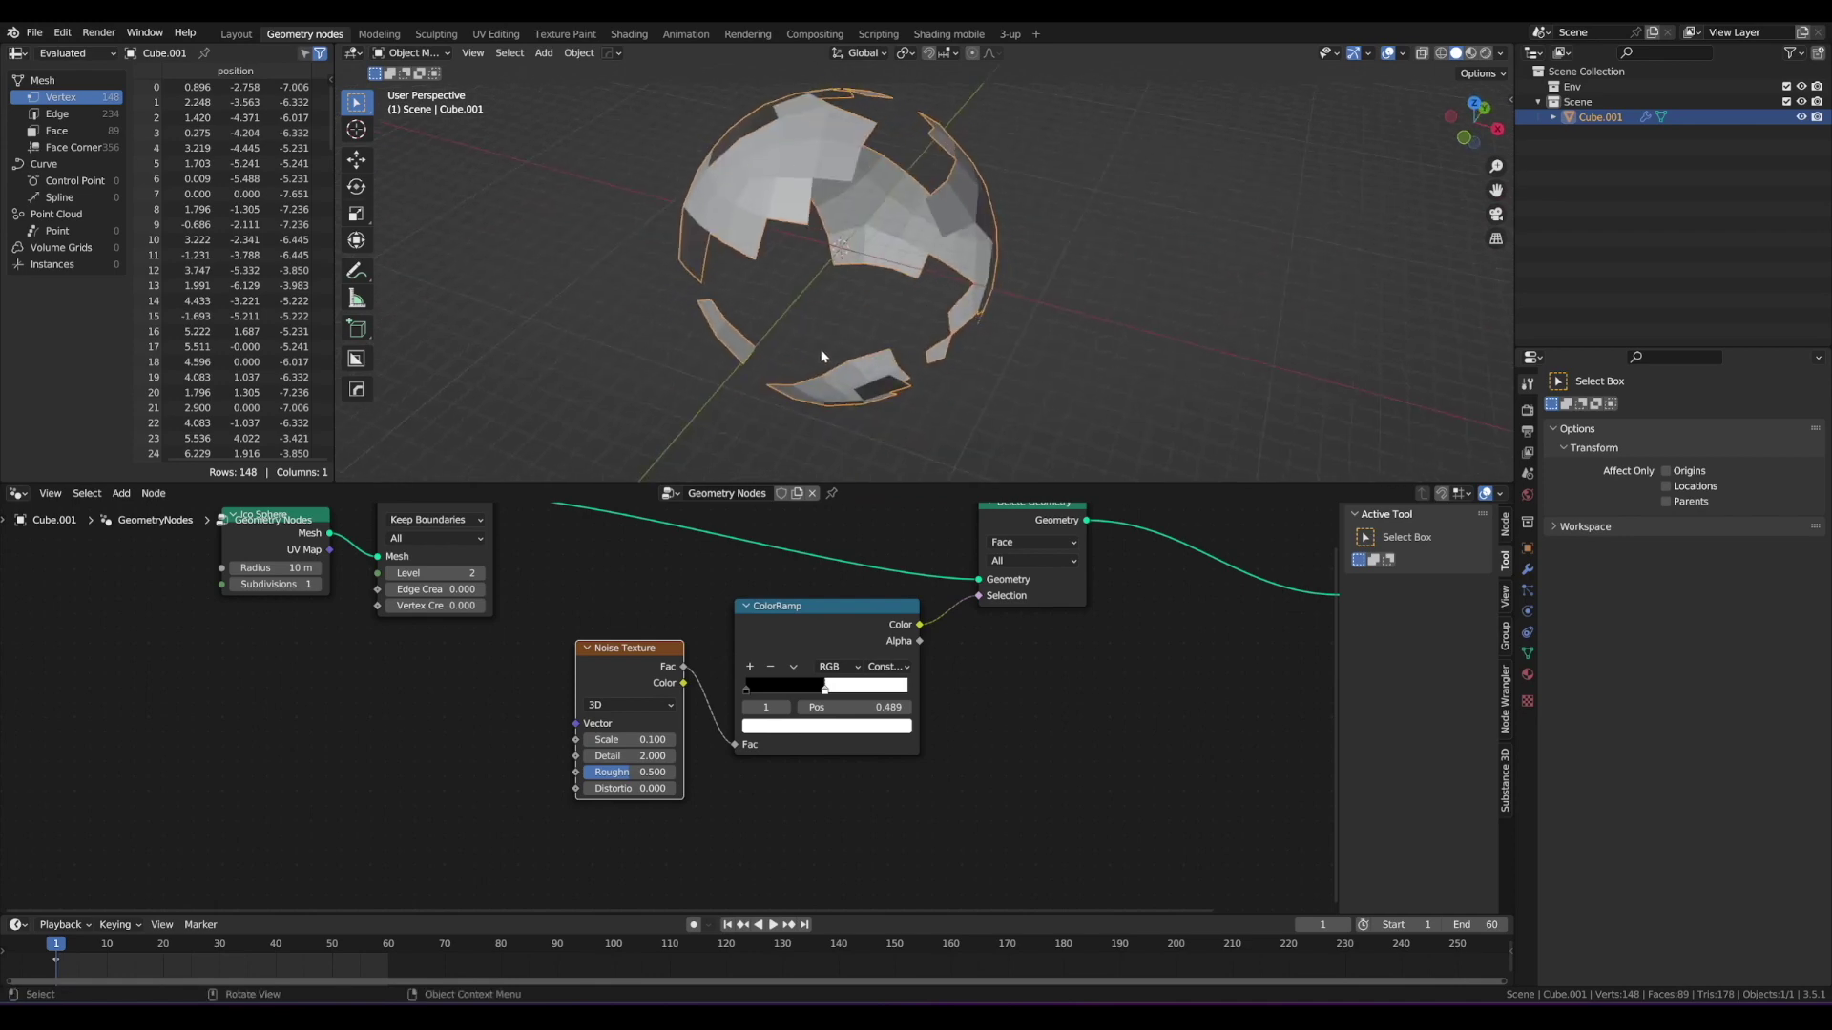
Step: Move the Group Output node farther from the Delete Geometry node to make room between them
{"action": "scroll", "coordinate": [916, 622], "scroll_direction": "down", "scroll_amount": 4}
{"action": "middle_click_drag", "start_coordinate": [977, 615], "coordinate": [653, 691]}
{"action": "left_click_drag", "start_coordinate": [959, 666], "coordinate": [1189, 590]}
{"action": "left_click_drag", "start_coordinate": [700, 611], "coordinate": [689, 619]}
Step: Insert a second Subdivision Surface node on the link between Delete Geometry and Group Output
{"action": "key", "text": "shift+a"}
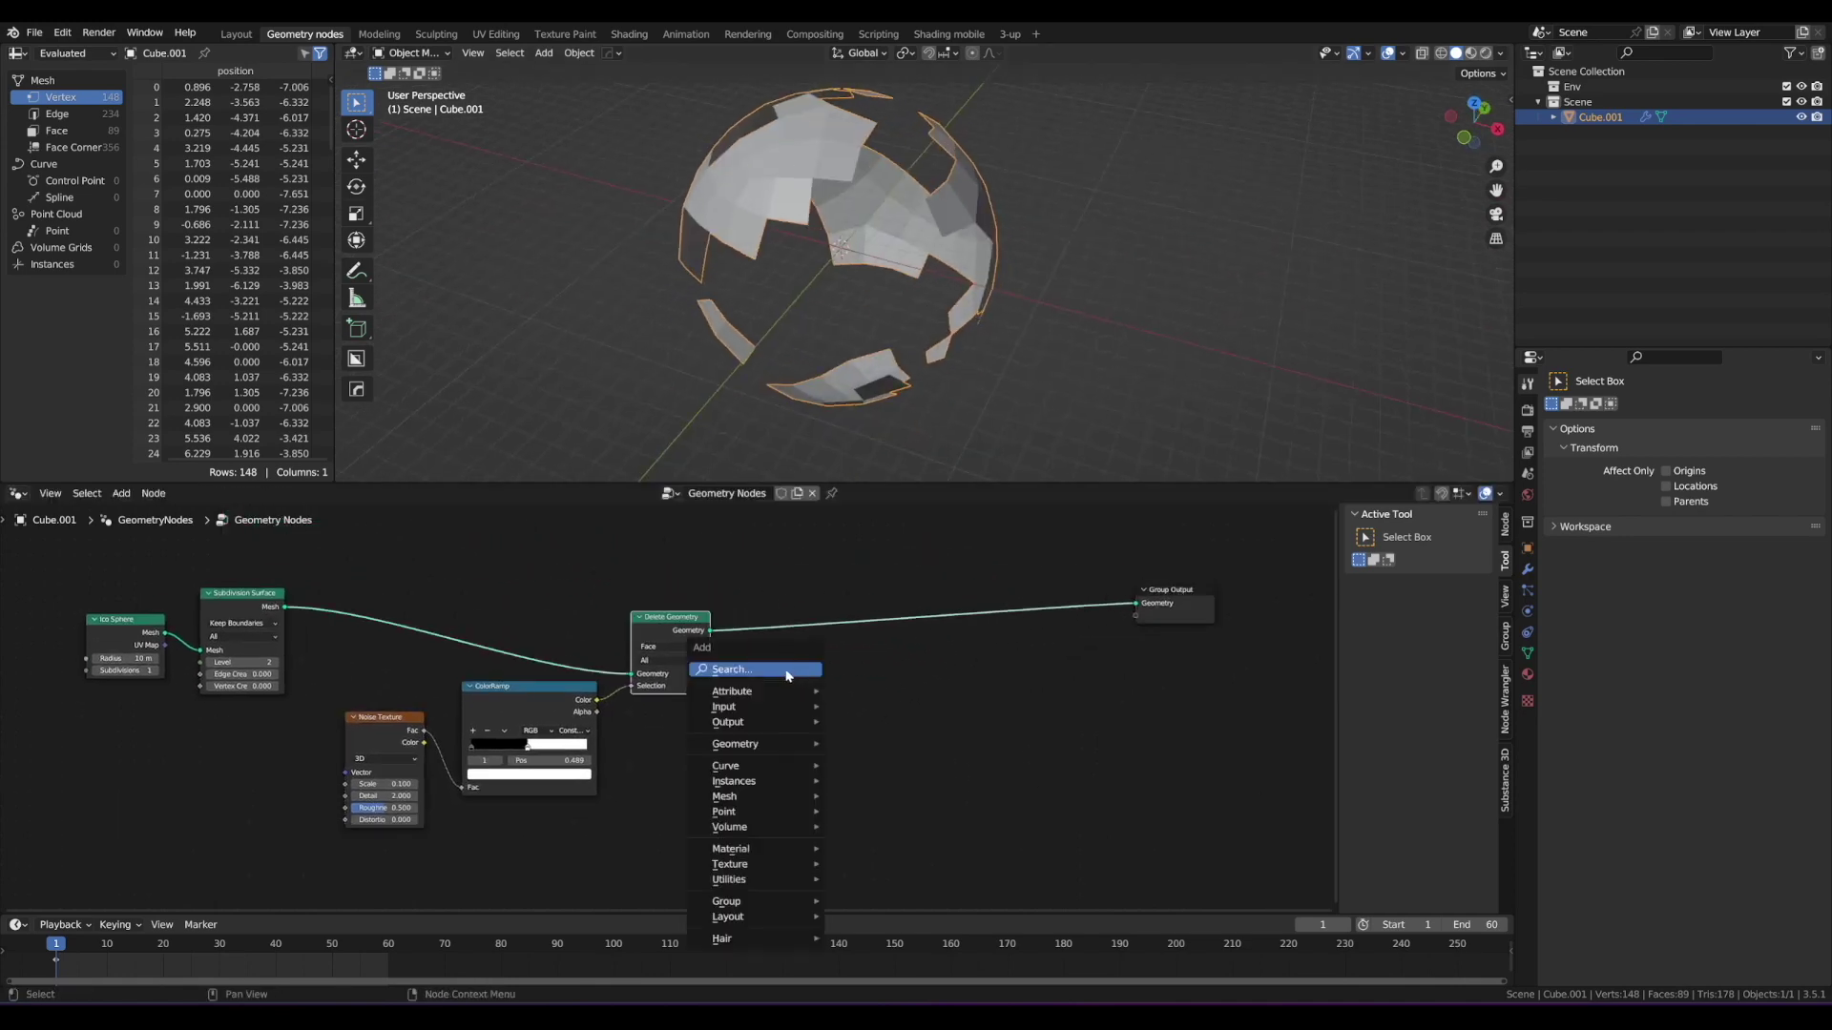
{"action": "left_click", "coordinate": [786, 672]}
{"action": "type", "text": "sub"}
{"action": "key", "text": "Down"}
{"action": "key", "text": "Down"}
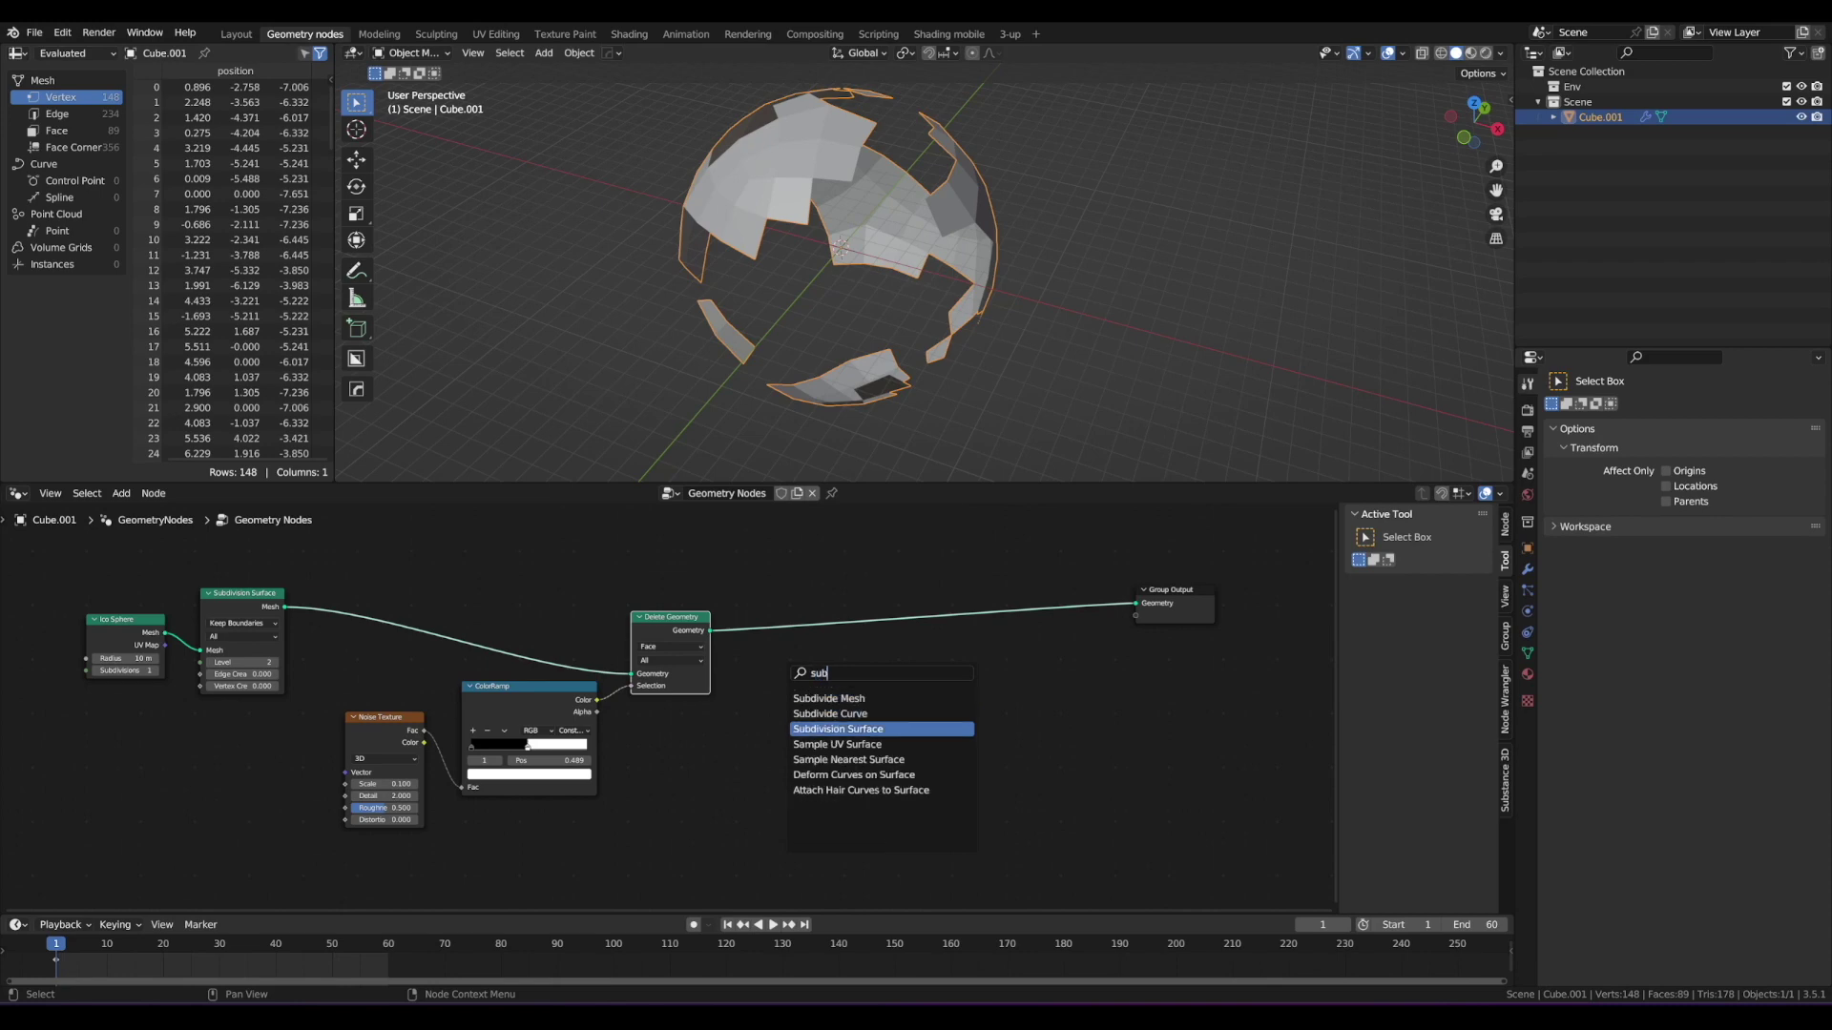
{"action": "key", "text": "Return"}
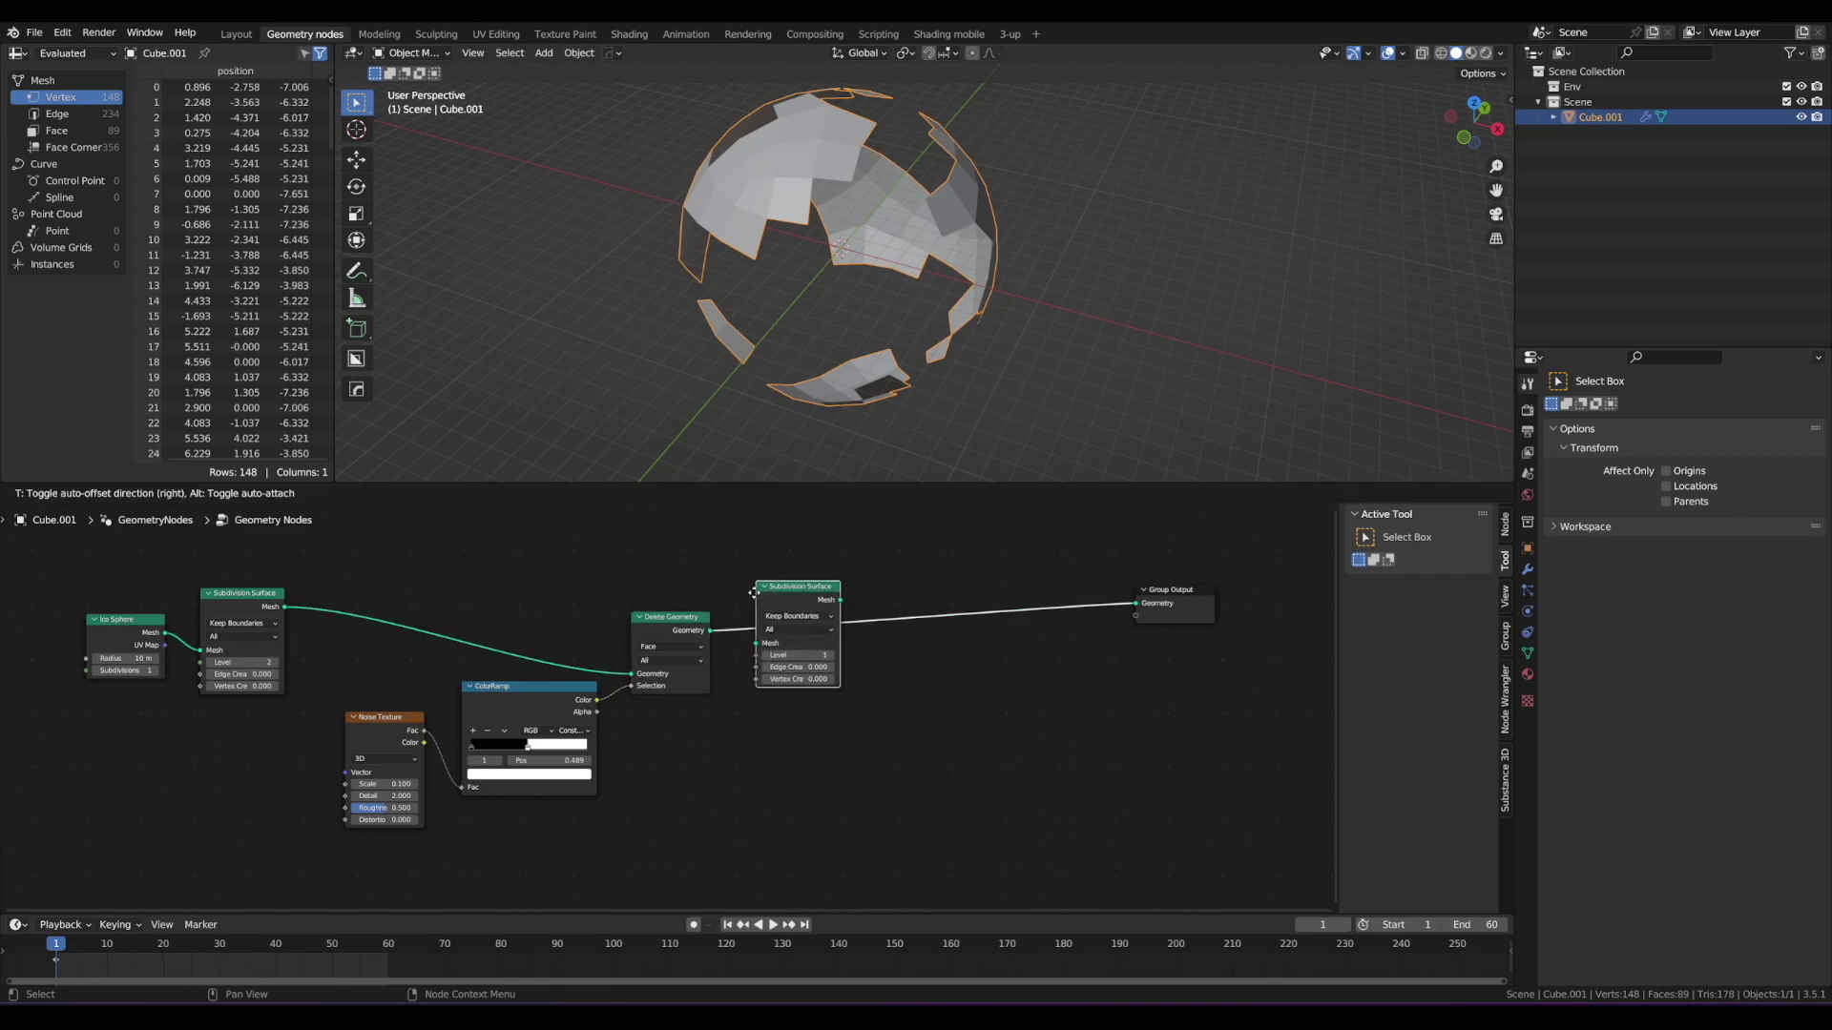
{"action": "left_click", "coordinate": [754, 592]}
Step: Set the second Subdivision Surface node's Level to 2
{"action": "scroll", "coordinate": [754, 592], "scroll_direction": "up", "scroll_amount": 1}
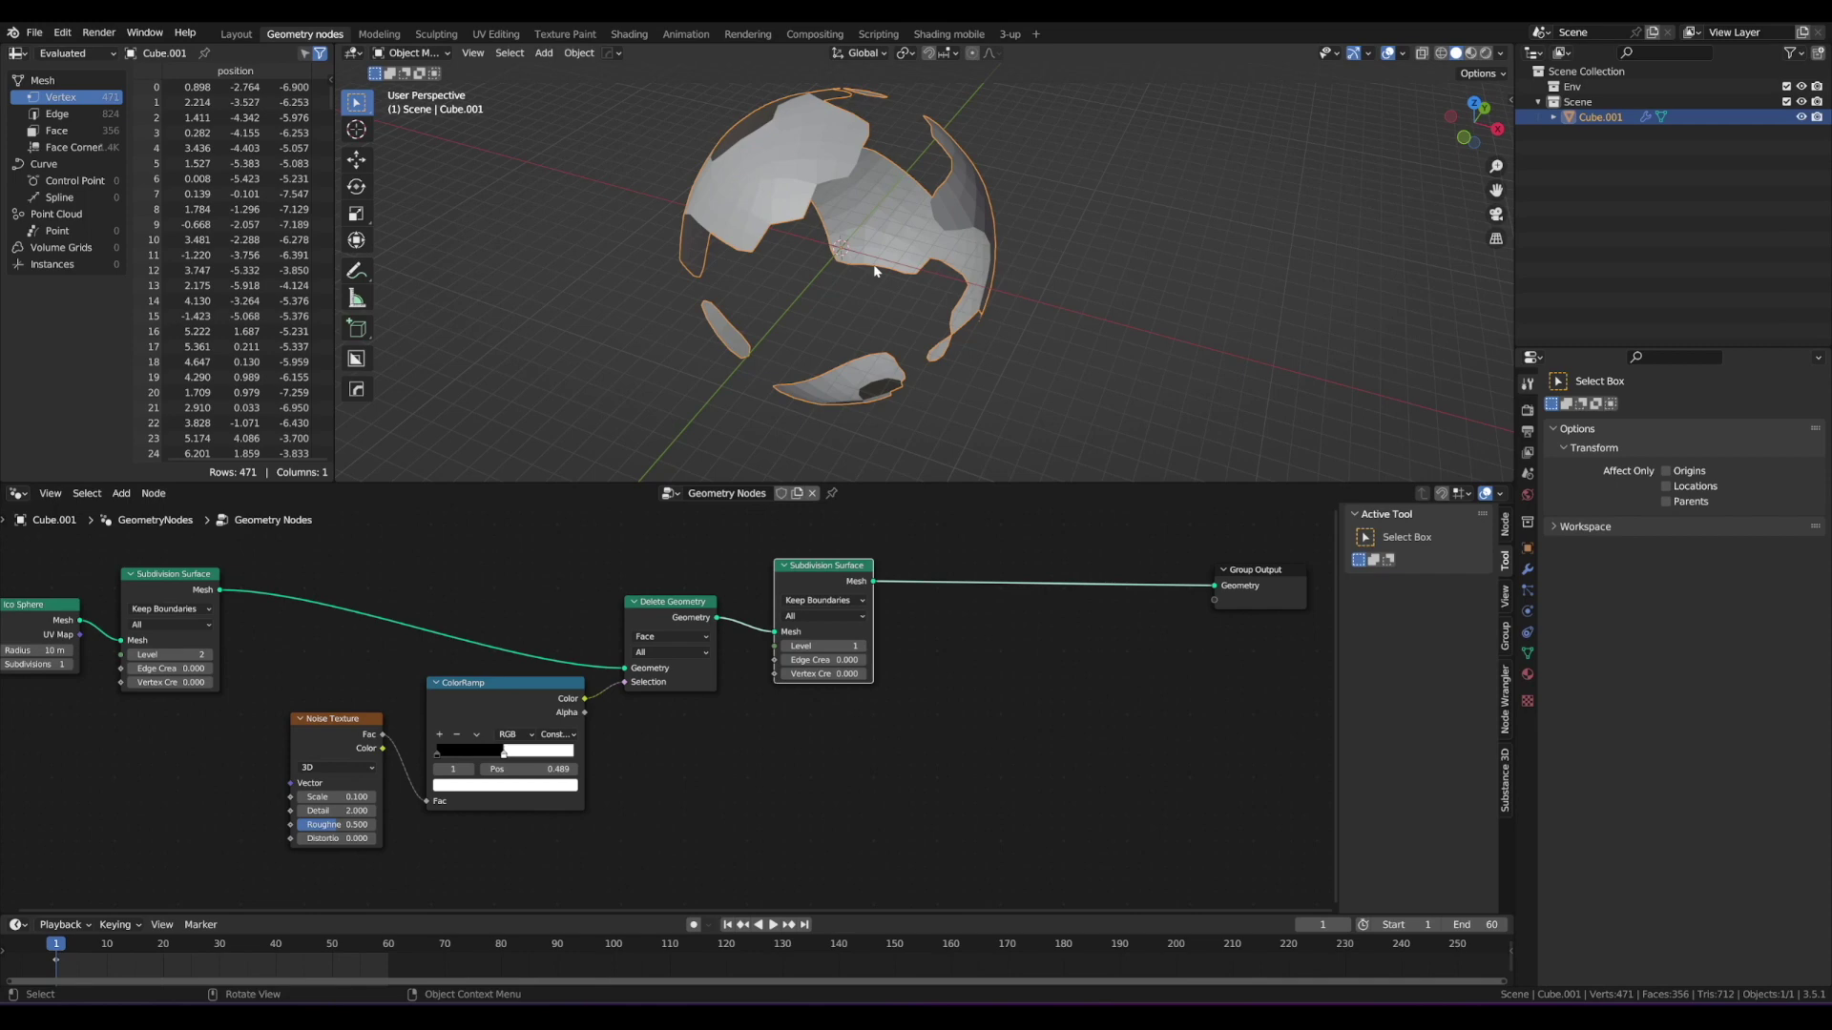
{"action": "middle_click_drag", "start_coordinate": [871, 274], "coordinate": [797, 249]}
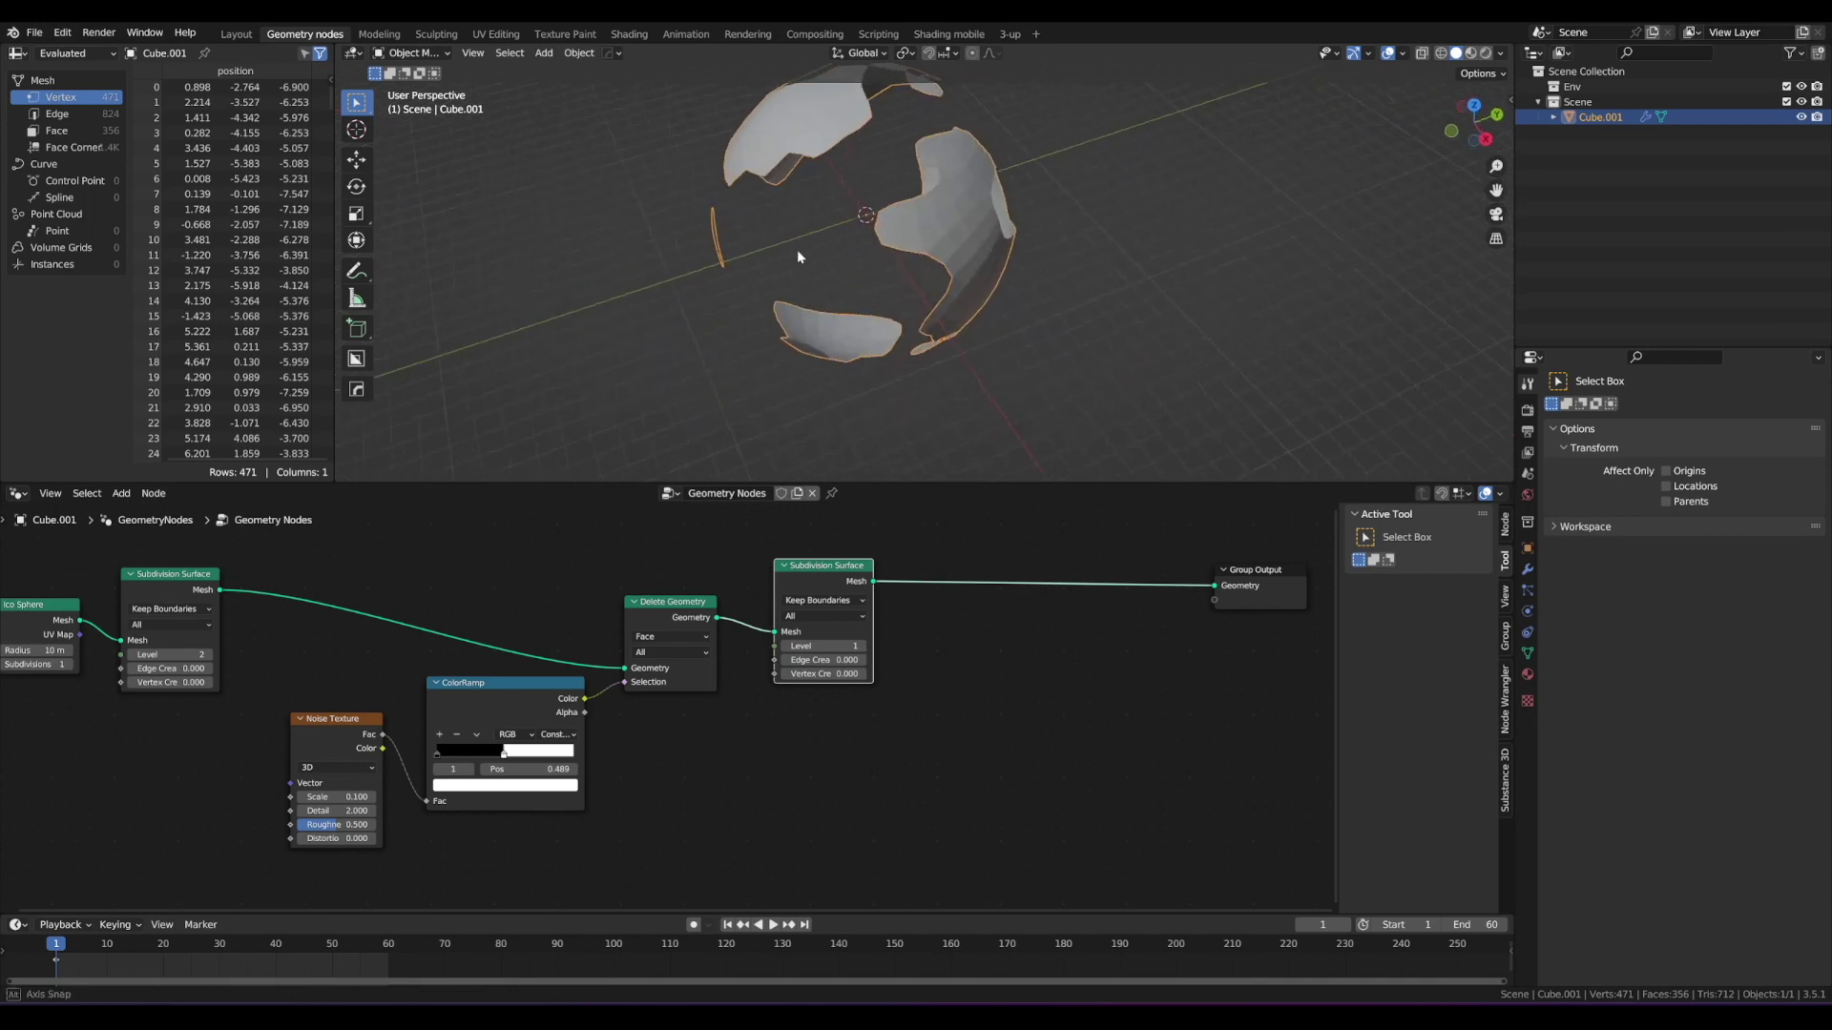
{"action": "left_click", "coordinate": [863, 647]}
Step: Examine the smoothed sphere from several angles, focusing on the narrow points where remaining surface patches touch
{"action": "middle_click_drag", "start_coordinate": [803, 359], "coordinate": [969, 202]}
{"action": "scroll", "coordinate": [849, 290], "scroll_direction": "up", "scroll_amount": 2}
{"action": "scroll", "coordinate": [946, 334], "scroll_direction": "down", "scroll_amount": 3}
{"action": "scroll", "coordinate": [1101, 306], "scroll_direction": "up", "scroll_amount": 4}
{"action": "scroll", "coordinate": [964, 188], "scroll_direction": "up", "scroll_amount": 2}
{"action": "scroll", "coordinate": [964, 186], "scroll_direction": "down", "scroll_amount": 2}
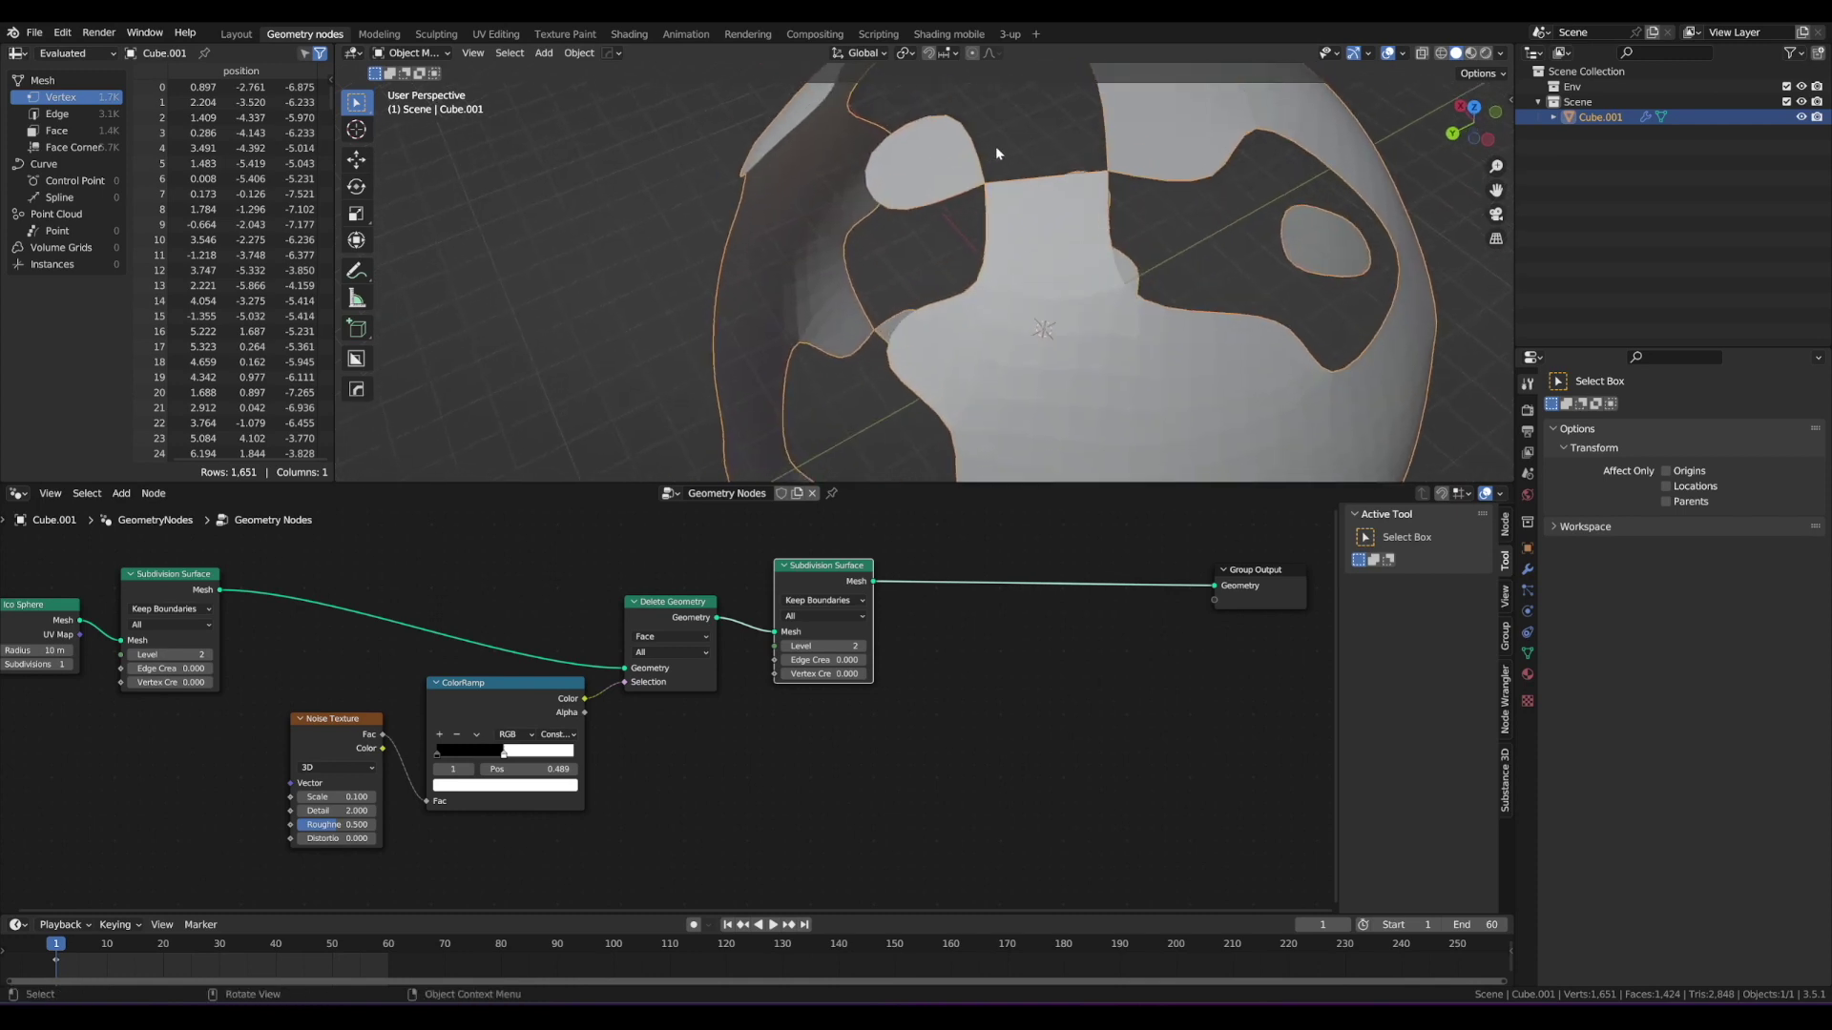
{"action": "scroll", "coordinate": [1141, 302], "scroll_direction": "down", "scroll_amount": 3}
{"action": "middle_click_drag", "start_coordinate": [1141, 302], "coordinate": [997, 198]}
{"action": "scroll", "coordinate": [909, 189], "scroll_direction": "up", "scroll_amount": 4}
{"action": "scroll", "coordinate": [947, 248], "scroll_direction": "down", "scroll_amount": 2}
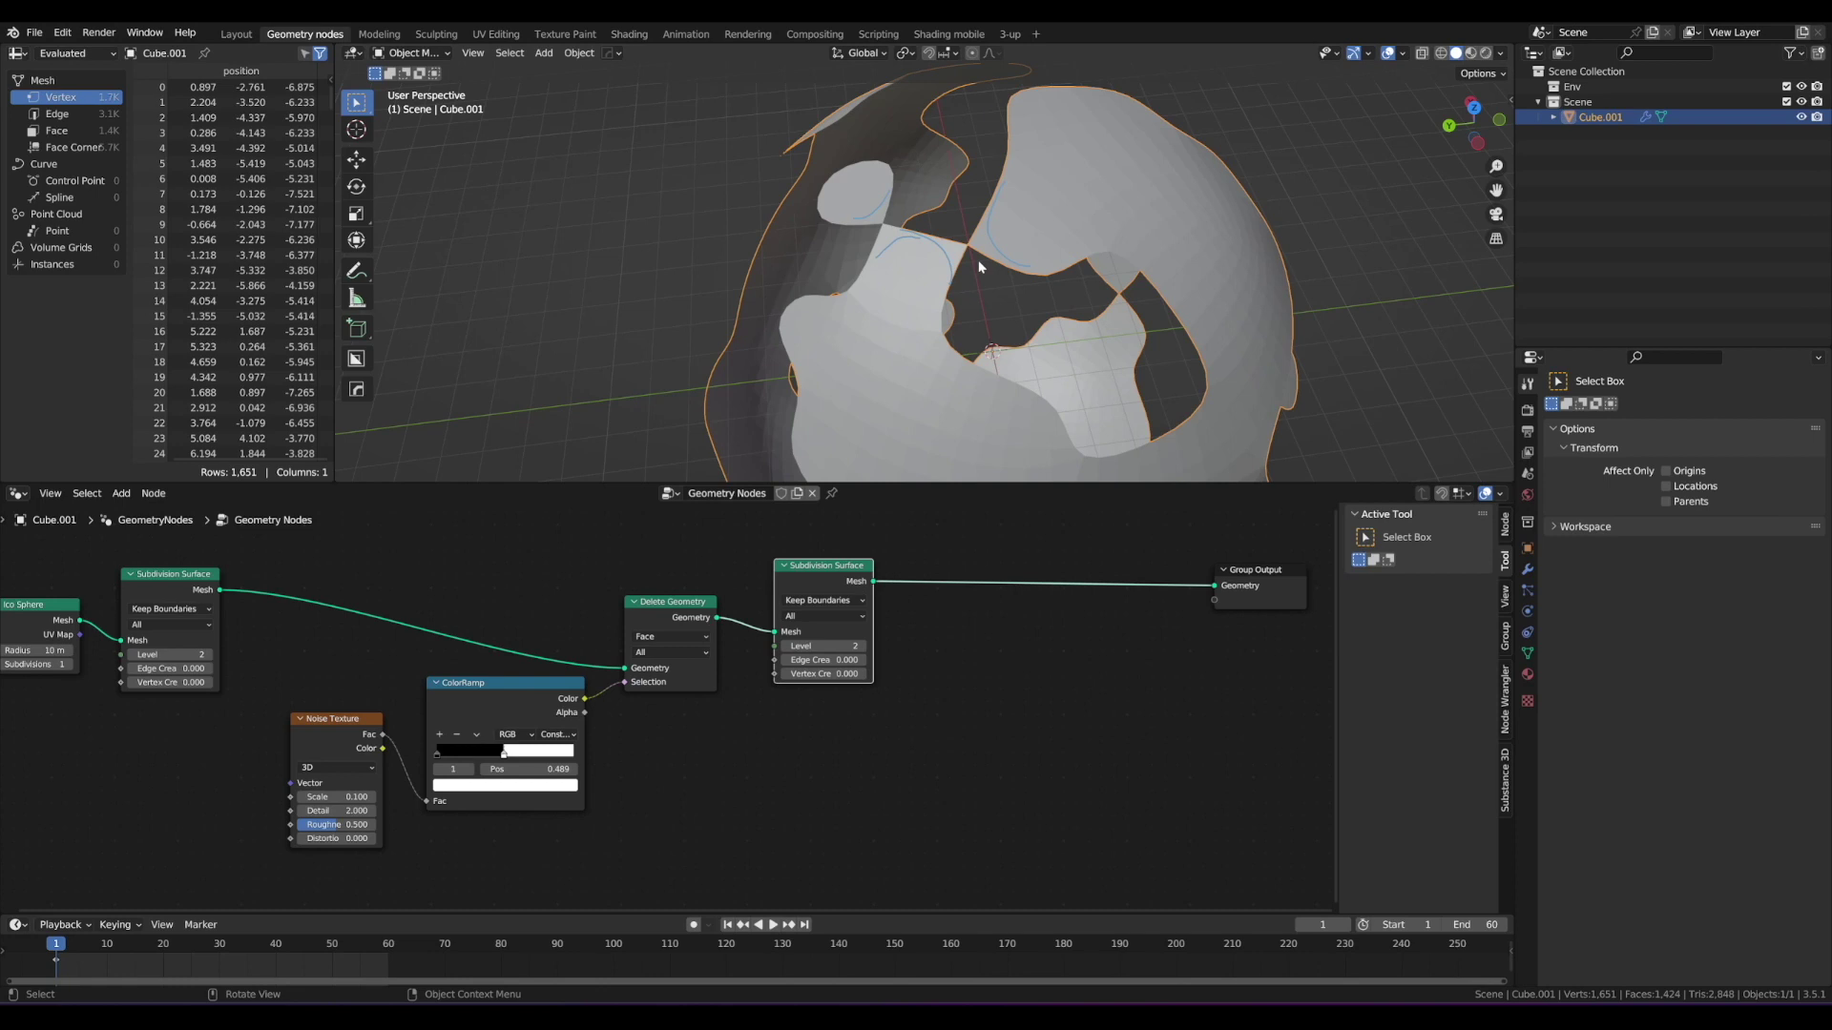
{"action": "mouse_move", "coordinate": [977, 264]}
{"action": "right_mouse_down"}
{"action": "mouse_move", "coordinate": [1053, 148]}
{"action": "mouse_move", "coordinate": [868, 225]}
{"action": "right_mouse_up"}
{"action": "scroll", "coordinate": [932, 227], "scroll_direction": "down", "scroll_amount": 3}
{"action": "mouse_move", "coordinate": [933, 229]}
{"action": "middle_mouse_down"}
{"action": "mouse_move", "coordinate": [1002, 286]}
{"action": "mouse_move", "coordinate": [861, 248]}
{"action": "mouse_move", "coordinate": [870, 229]}
{"action": "mouse_move", "coordinate": [1013, 273]}
{"action": "middle_mouse_up"}
{"action": "scroll", "coordinate": [860, 248], "scroll_direction": "up", "scroll_amount": 3}
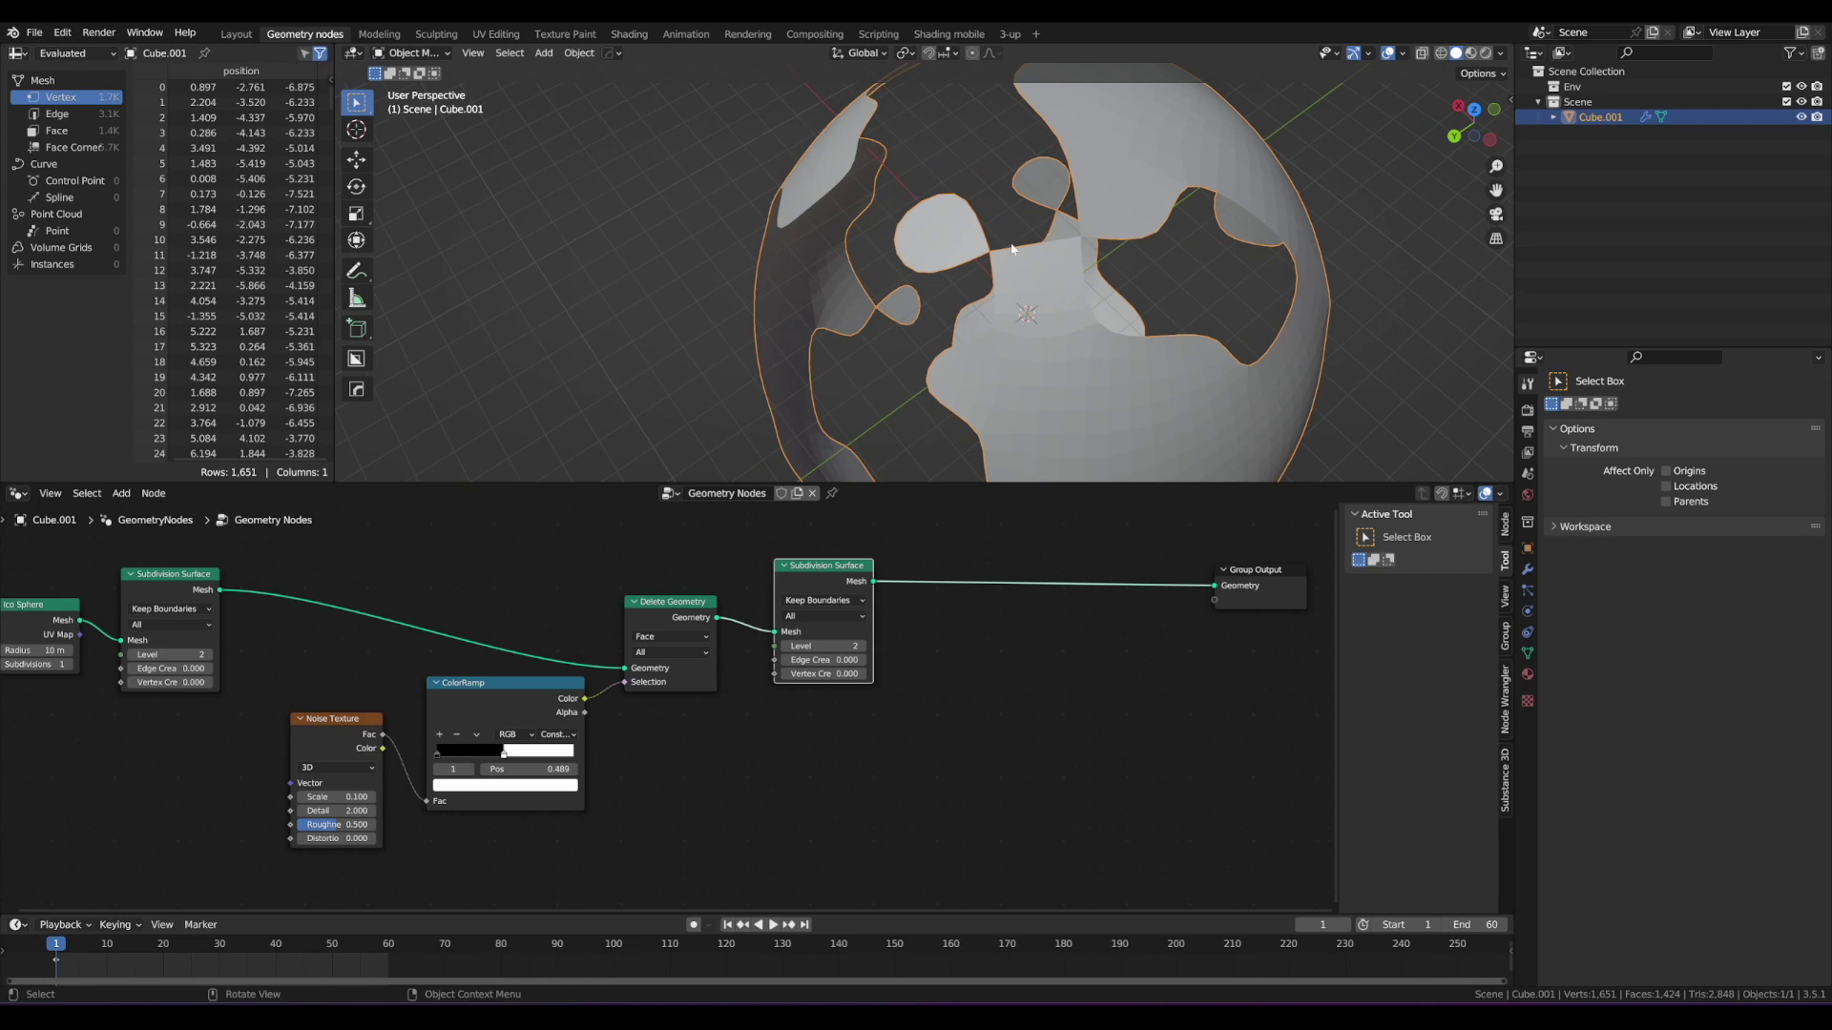
{"action": "middle_click_drag", "start_coordinate": [963, 276], "coordinate": [967, 251]}
{"action": "scroll", "coordinate": [768, 586], "scroll_direction": "down", "scroll_amount": 2}
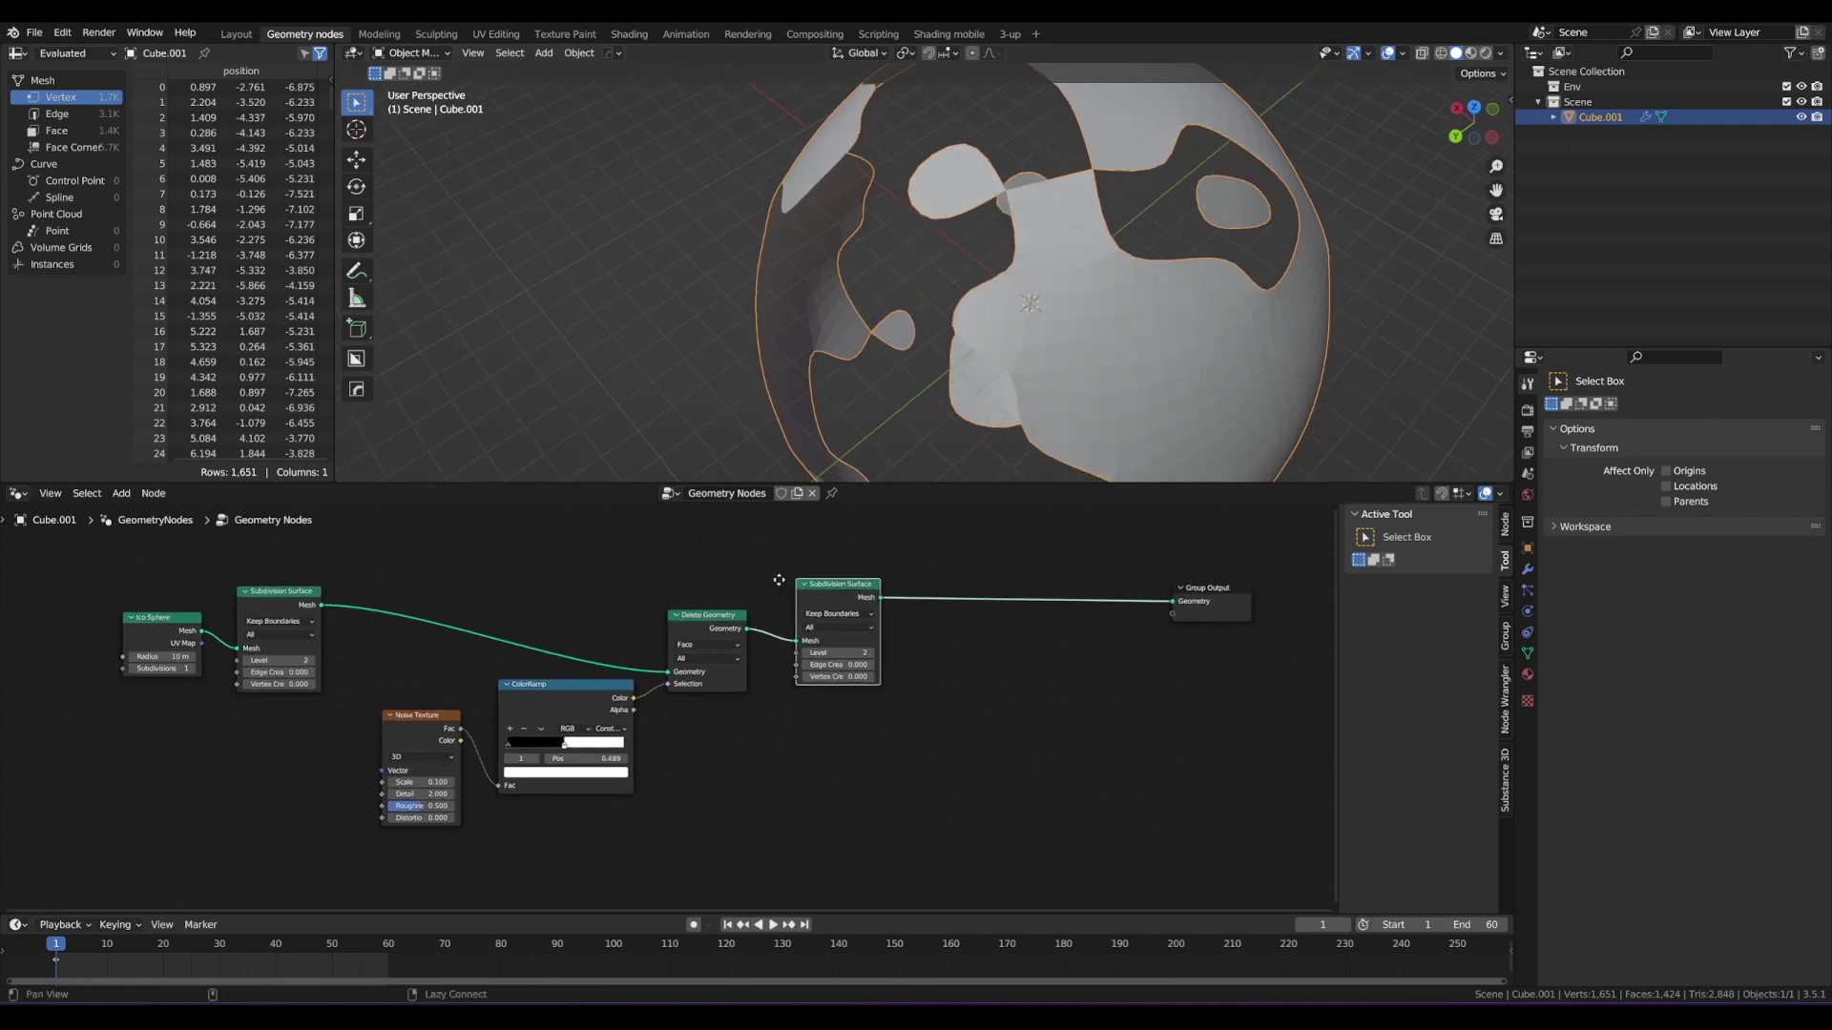
{"action": "scroll", "coordinate": [778, 586], "scroll_direction": "up", "scroll_amount": 1}
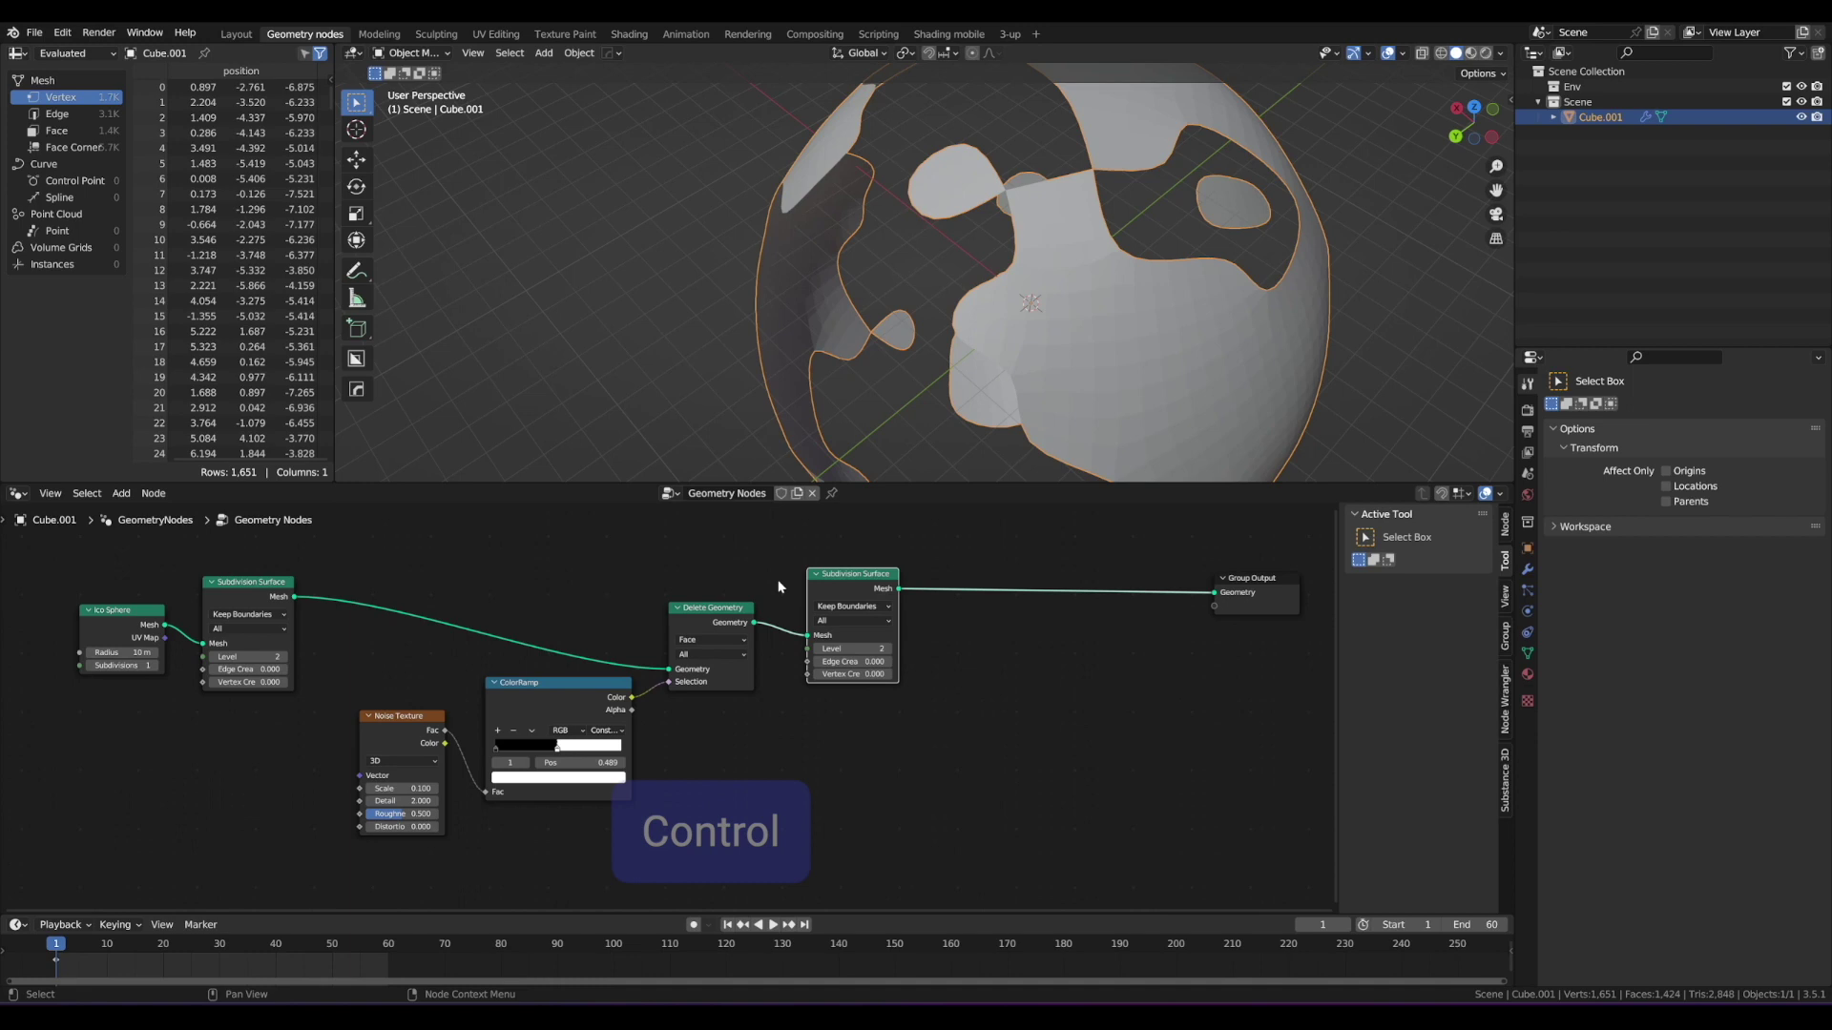
Step: Preview the Delete Geometry output through a Viewer node and place that node below the second Subdivision Surface
{"action": "left_click", "coordinate": [754, 586], "text": "ctrl+shift"}
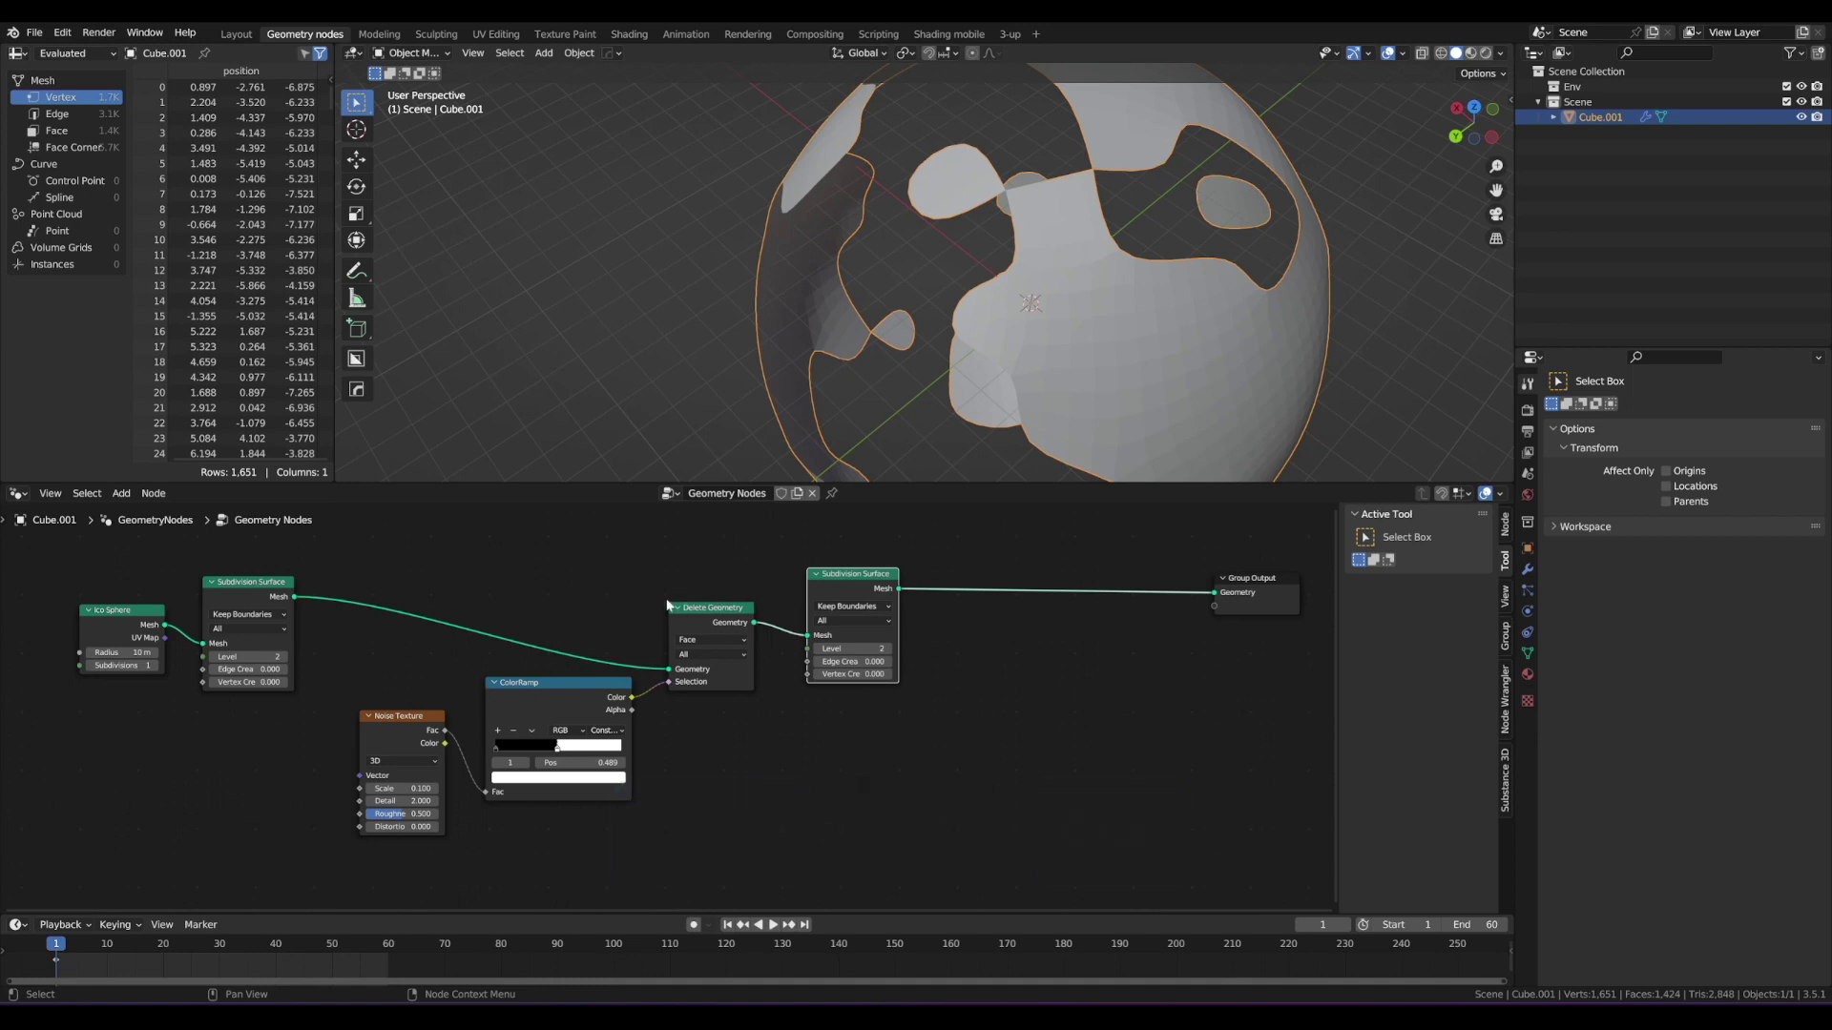
{"action": "left_click", "coordinate": [786, 630]}
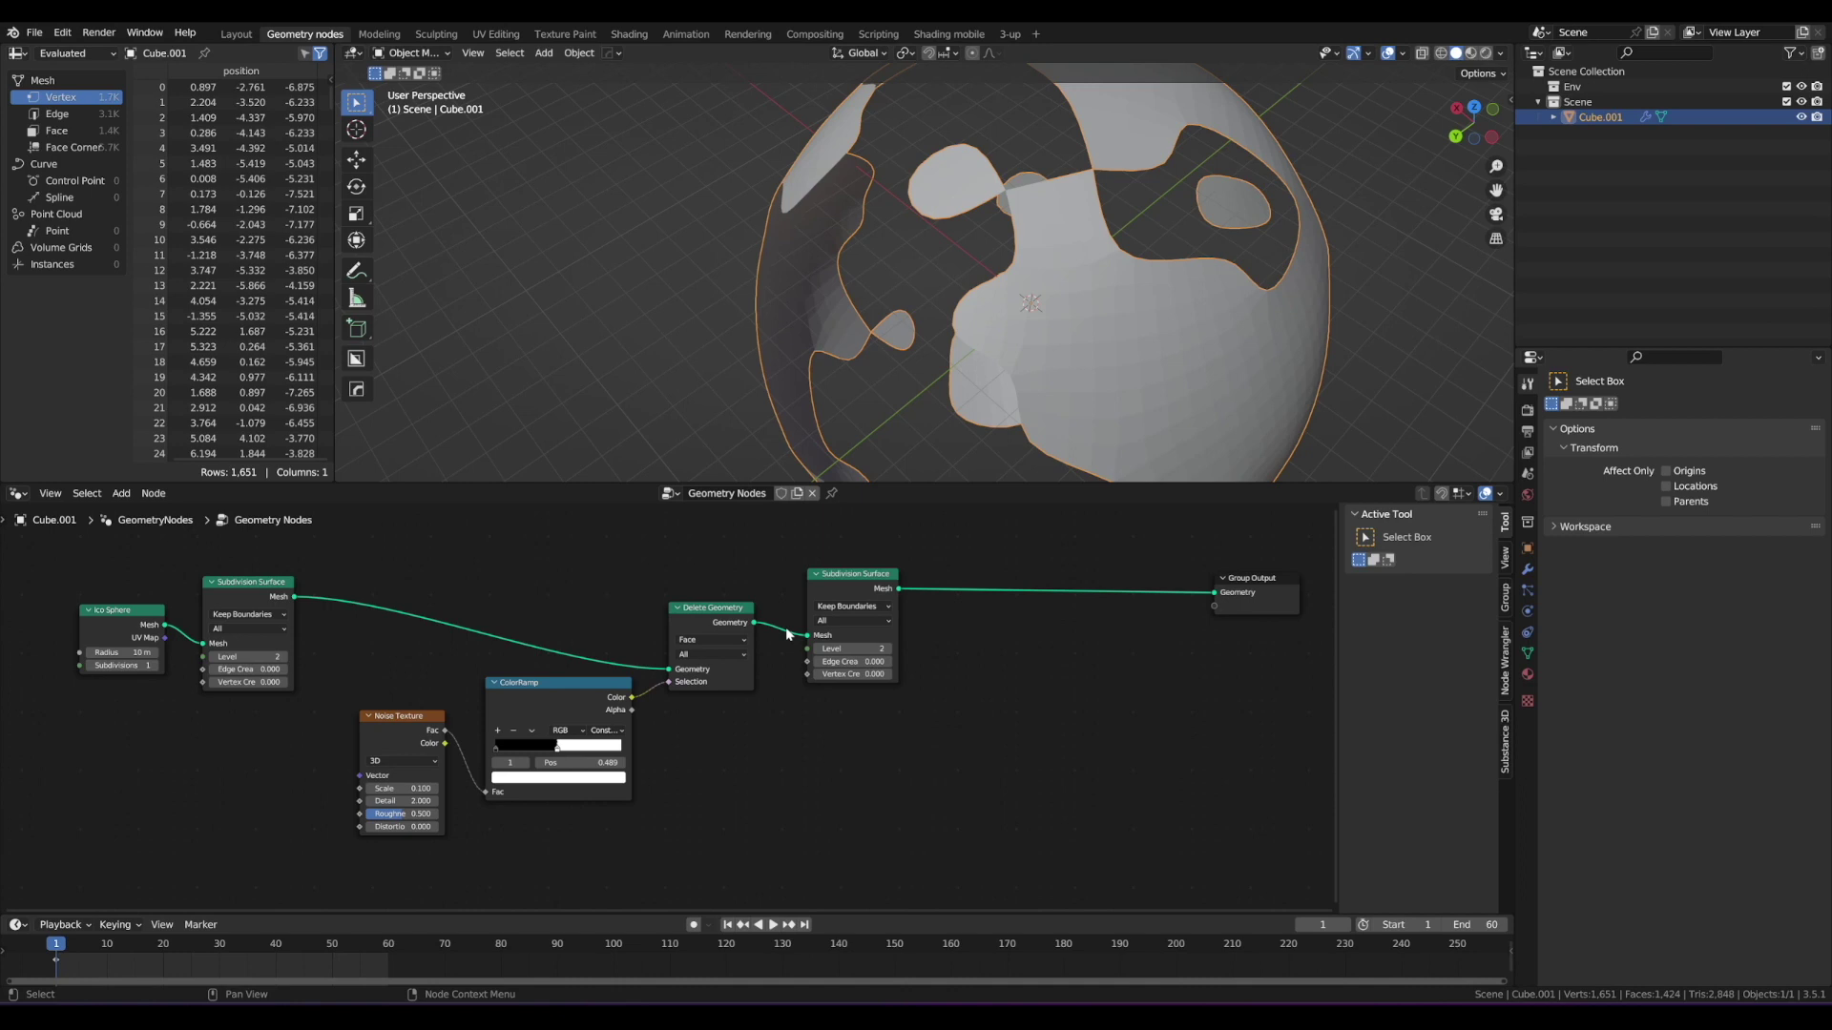
{"action": "key", "text": "ctrl+shift"}
{"action": "left_click", "coordinate": [716, 615], "text": "ctrl+shift"}
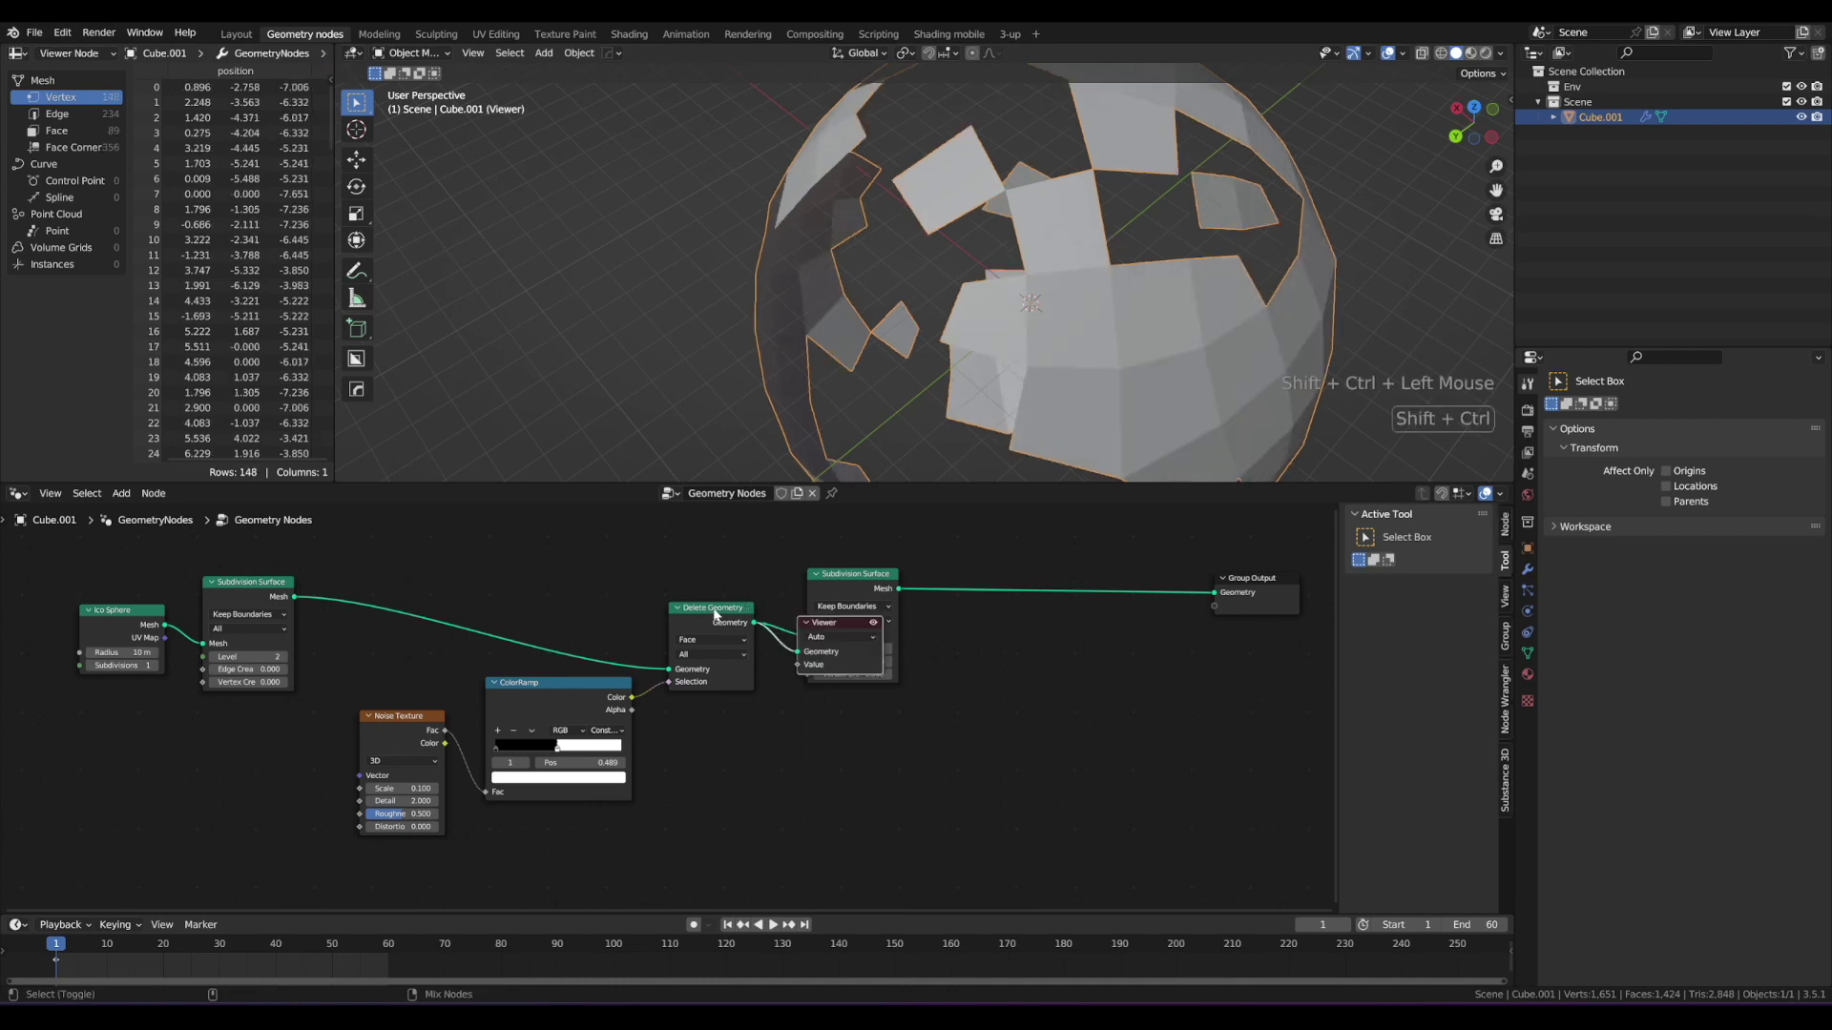
{"action": "mouse_move", "coordinate": [867, 736]}
{"action": "left_mouse_down"}
{"action": "mouse_move", "coordinate": [855, 852]}
{"action": "mouse_move", "coordinate": [901, 700]}
{"action": "left_mouse_up"}
Step: Annotate the node tree with an arrow above the nodes, a circle around Delete Geometry and an arrow towards the Viewer
{"action": "key", "text": "d"}
{"action": "right_click_drag", "start_coordinate": [915, 704], "coordinate": [882, 708]}
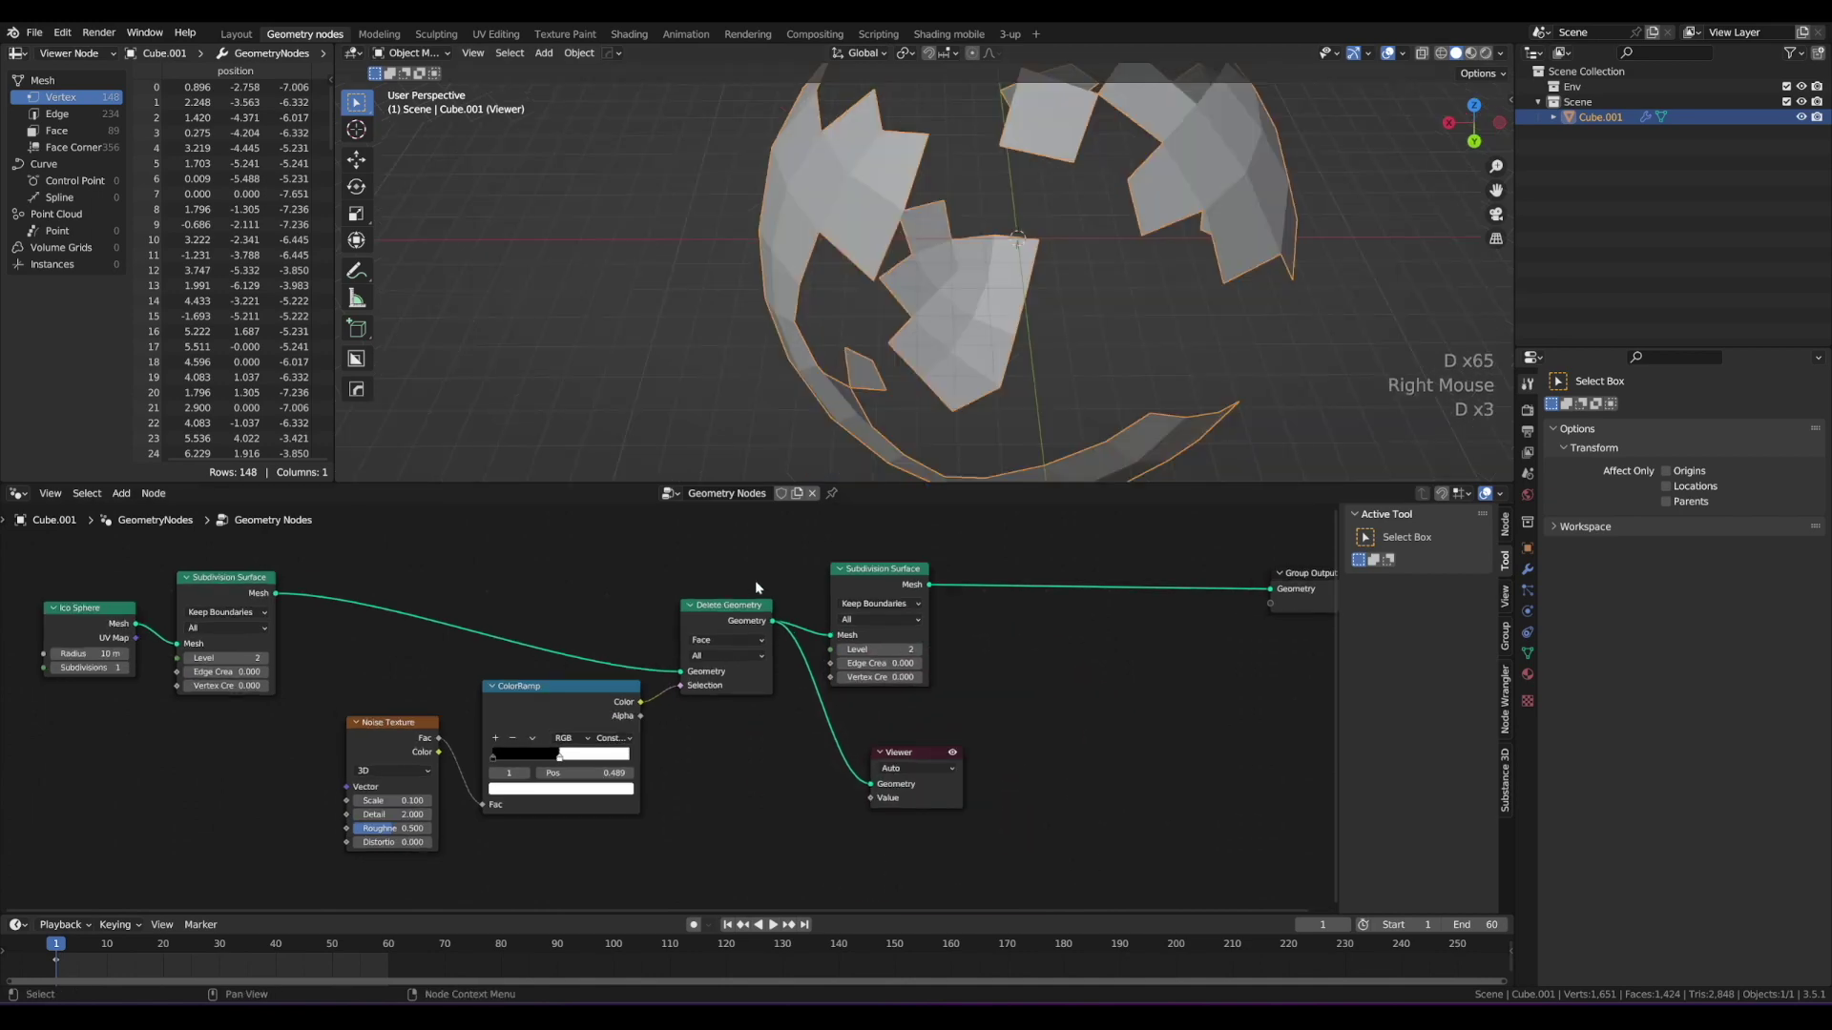
{"action": "mouse_move", "coordinate": [450, 521]}
{"action": "left_mouse_down"}
{"action": "mouse_move", "coordinate": [882, 526]}
{"action": "mouse_move", "coordinate": [987, 555]}
{"action": "left_mouse_up"}
{"action": "left_click_drag", "start_coordinate": [762, 575], "coordinate": [769, 591]}
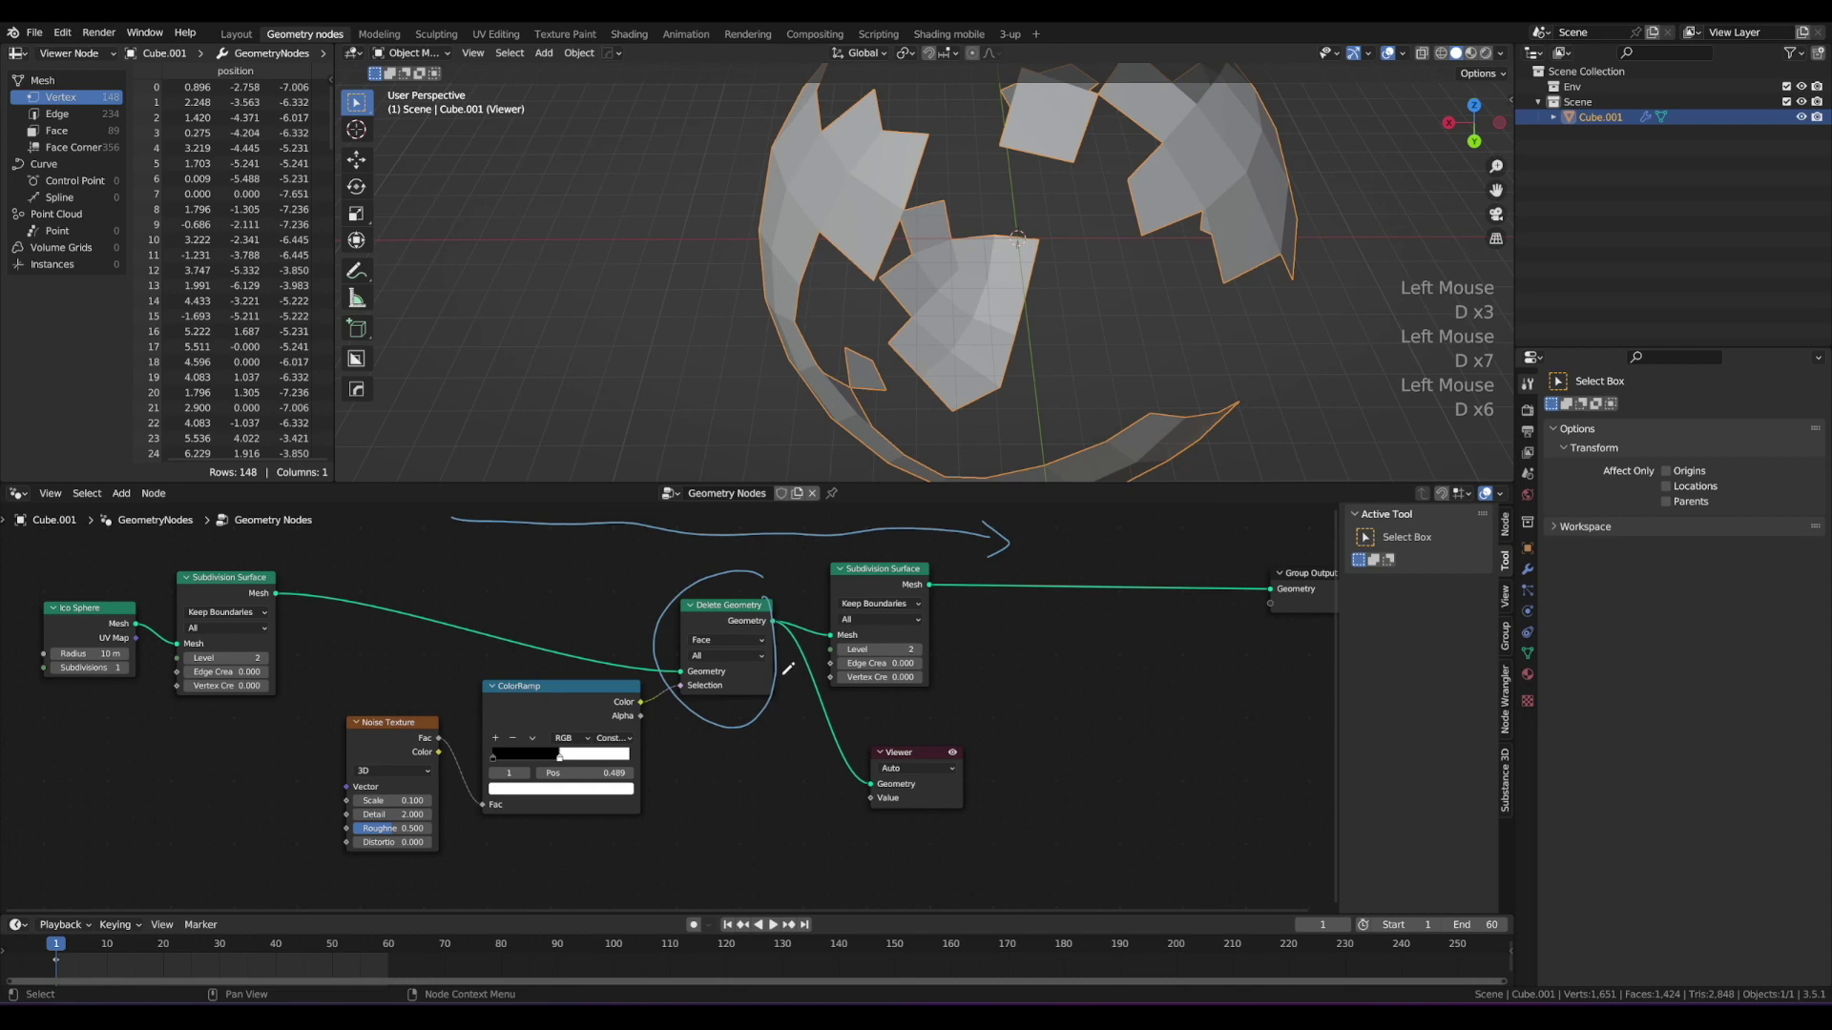
{"action": "mouse_move", "coordinate": [782, 676]}
{"action": "left_mouse_down"}
{"action": "mouse_move", "coordinate": [838, 776]}
{"action": "mouse_move", "coordinate": [824, 805]}
{"action": "left_mouse_up"}
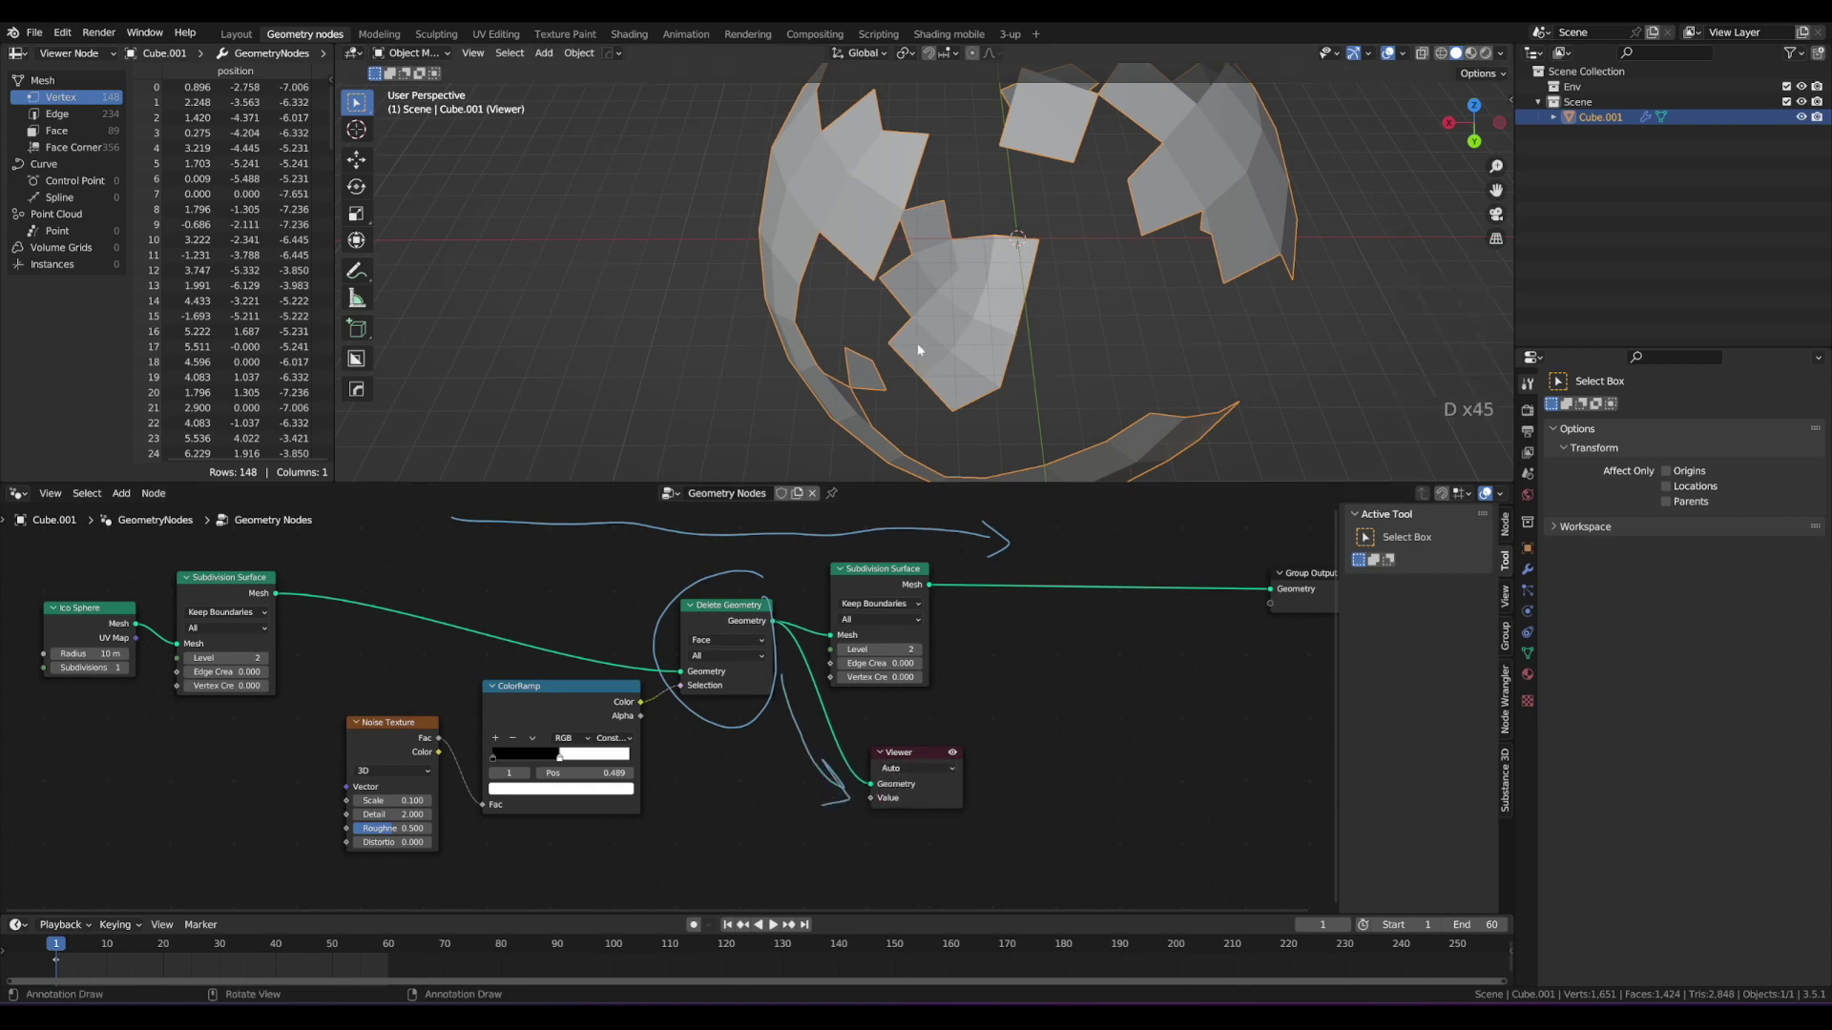
Step: Mark the single corner shared by two neighbouring faces with freehand annotation strokes, erasing each set of strokes
{"action": "mouse_move", "coordinate": [972, 156]}
{"action": "middle_mouse_down"}
{"action": "mouse_move", "coordinate": [994, 204]}
{"action": "mouse_move", "coordinate": [950, 214]}
{"action": "mouse_move", "coordinate": [982, 204]}
{"action": "mouse_move", "coordinate": [963, 113]}
{"action": "middle_mouse_up"}
{"action": "scroll", "coordinate": [969, 204], "scroll_direction": "up", "scroll_amount": 2}
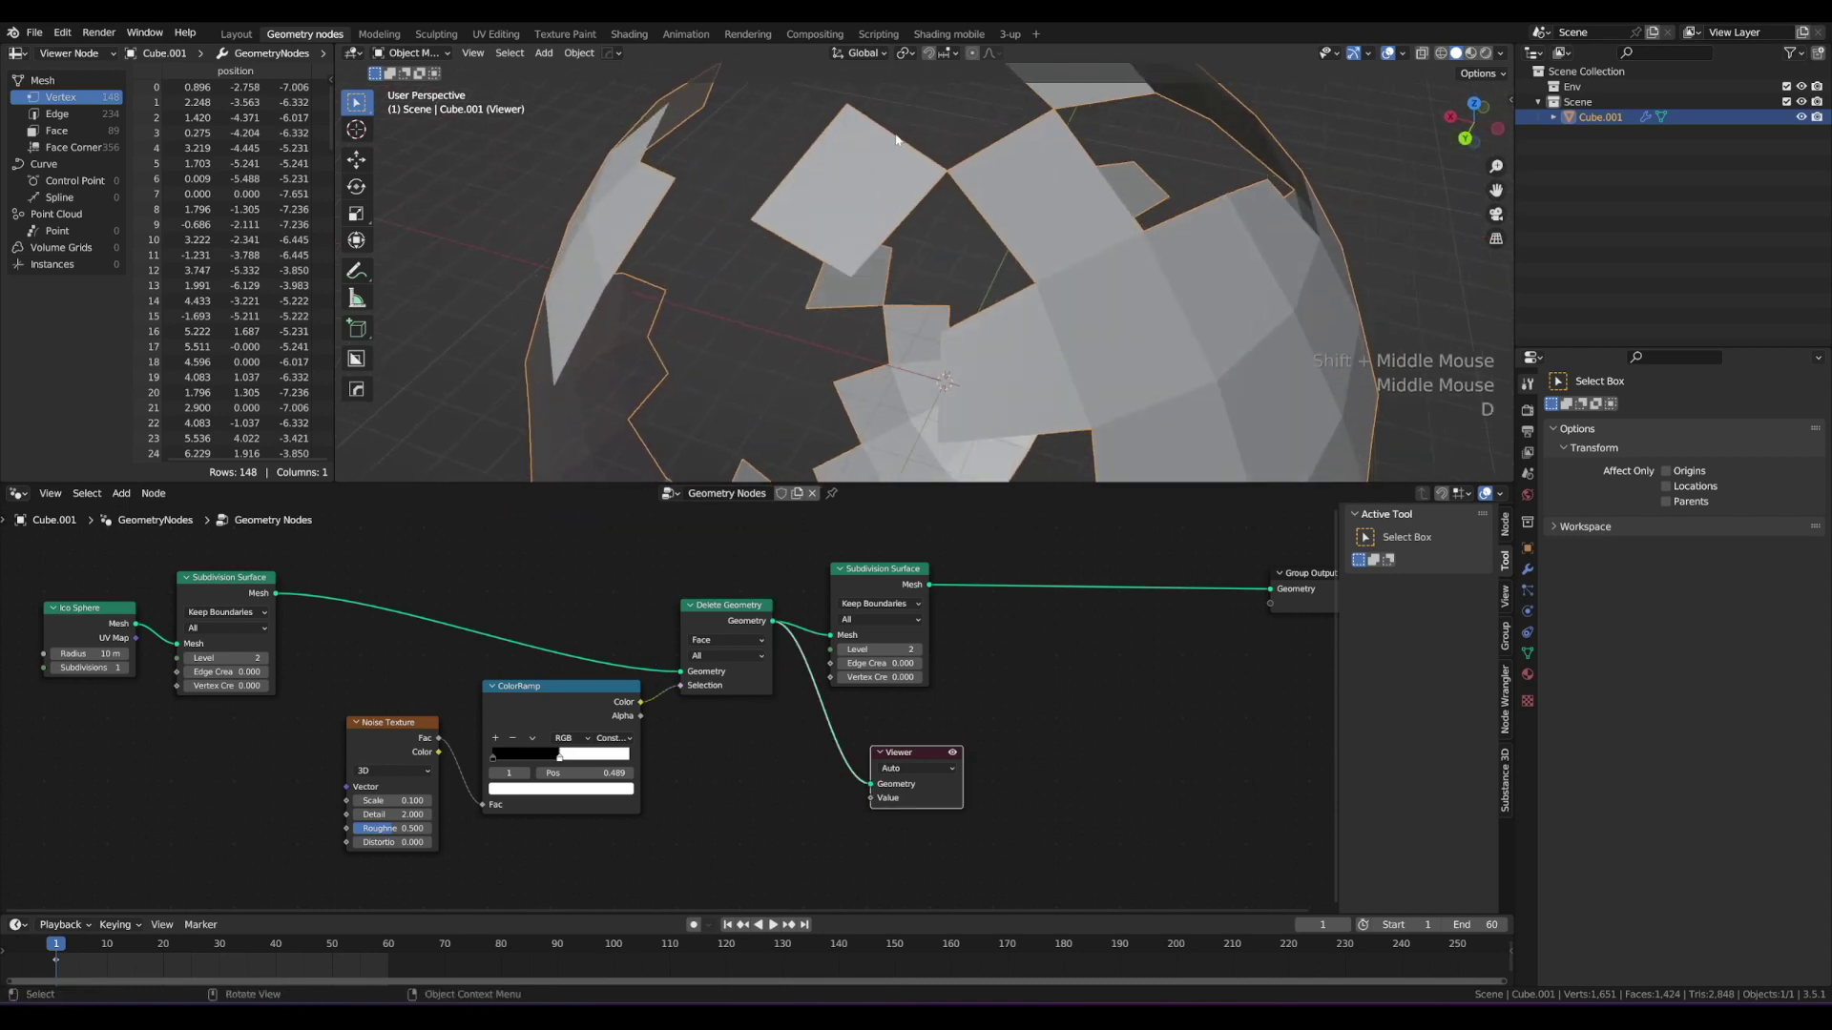
{"action": "left_click_drag", "start_coordinate": [887, 119], "coordinate": [916, 229]}
{"action": "left_click_drag", "start_coordinate": [1019, 119], "coordinate": [959, 159]}
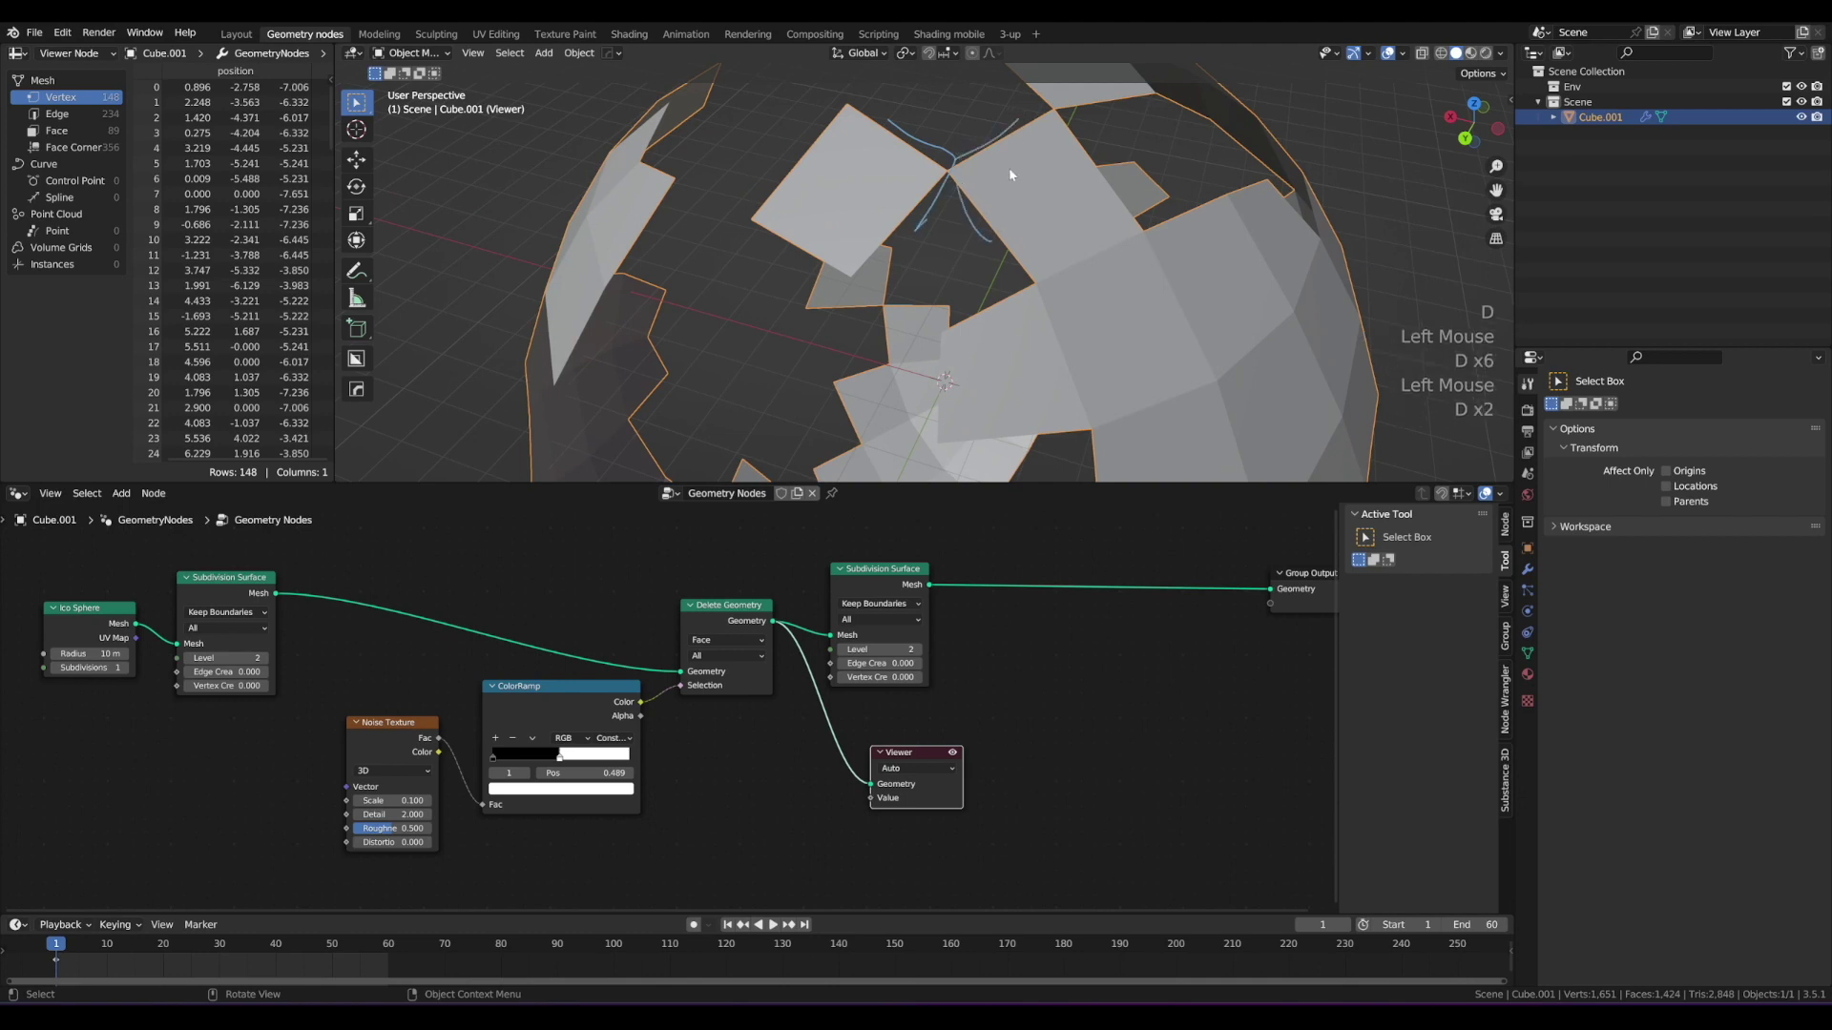
{"action": "right_click_drag", "start_coordinate": [1010, 168], "coordinate": [945, 133]}
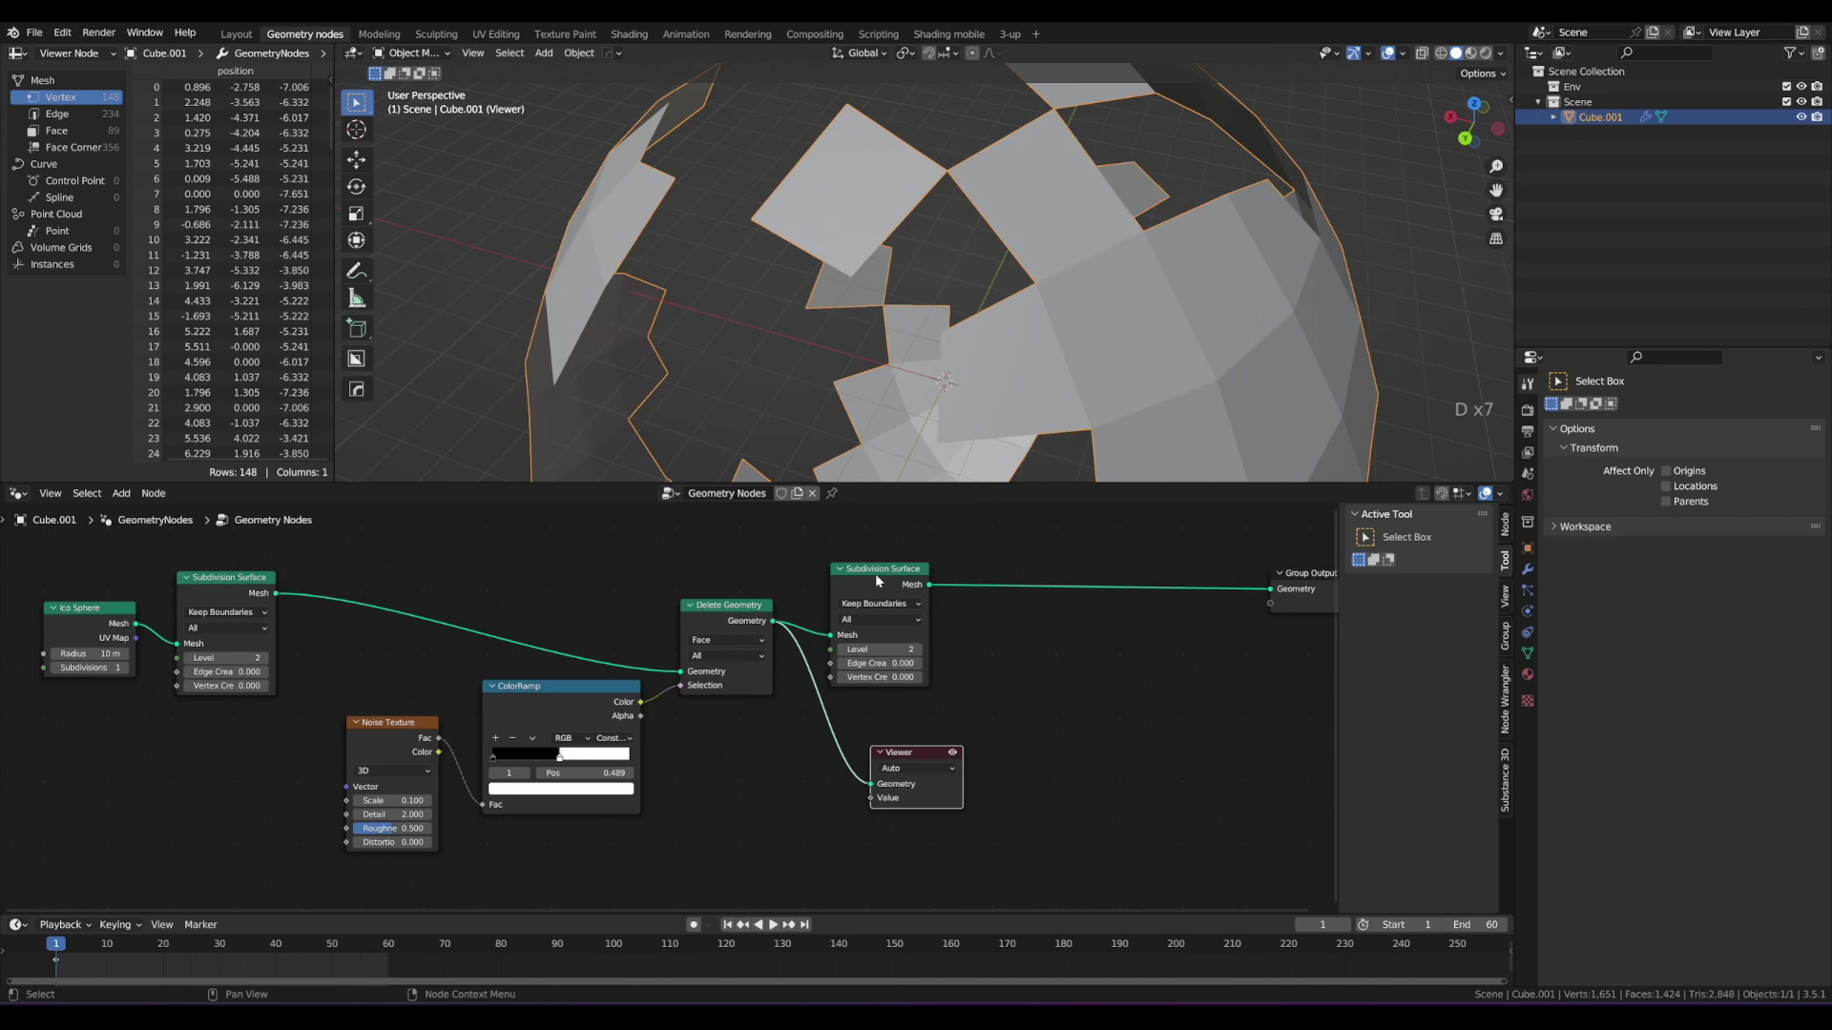
{"action": "left_click_drag", "start_coordinate": [997, 138], "coordinate": [985, 196]}
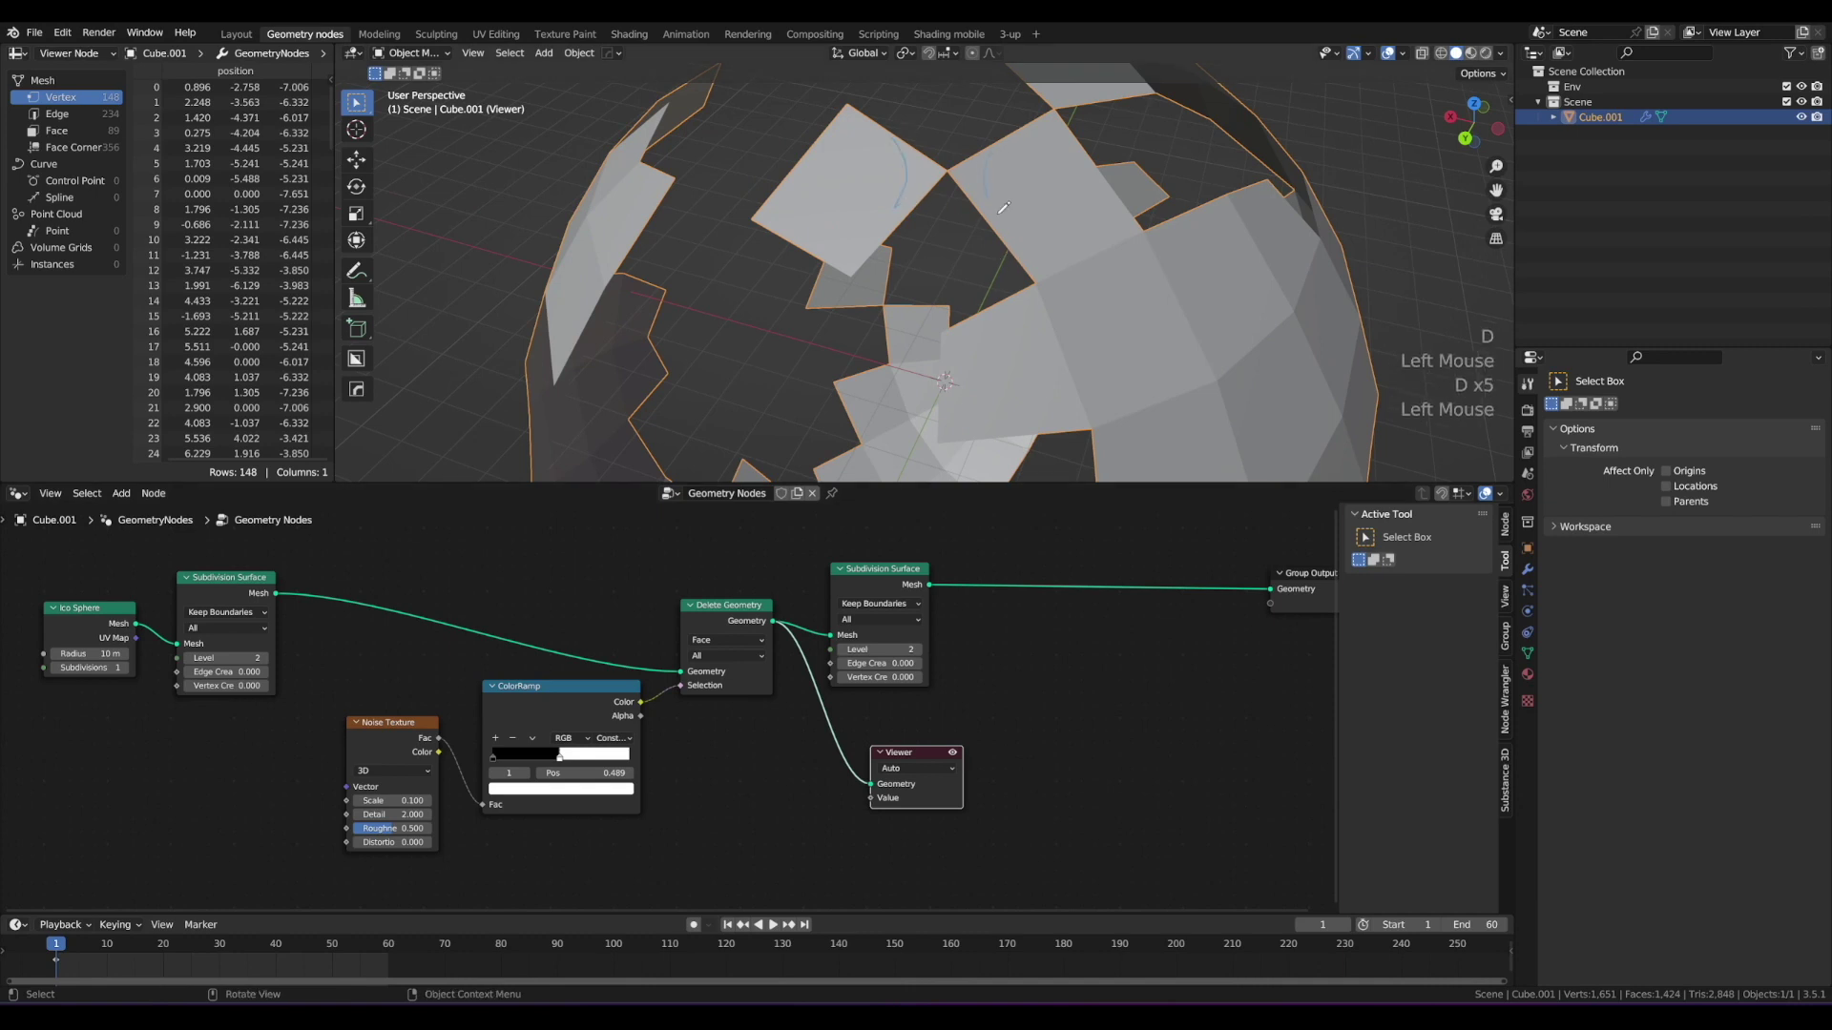
{"action": "right_click_drag", "start_coordinate": [987, 172], "coordinate": [901, 172]}
{"action": "left_click_drag", "start_coordinate": [883, 112], "coordinate": [934, 150]}
{"action": "mouse_move", "coordinate": [892, 232]}
{"action": "left_mouse_down"}
{"action": "mouse_move", "coordinate": [930, 191]}
{"action": "mouse_move", "coordinate": [992, 203]}
{"action": "left_mouse_up"}
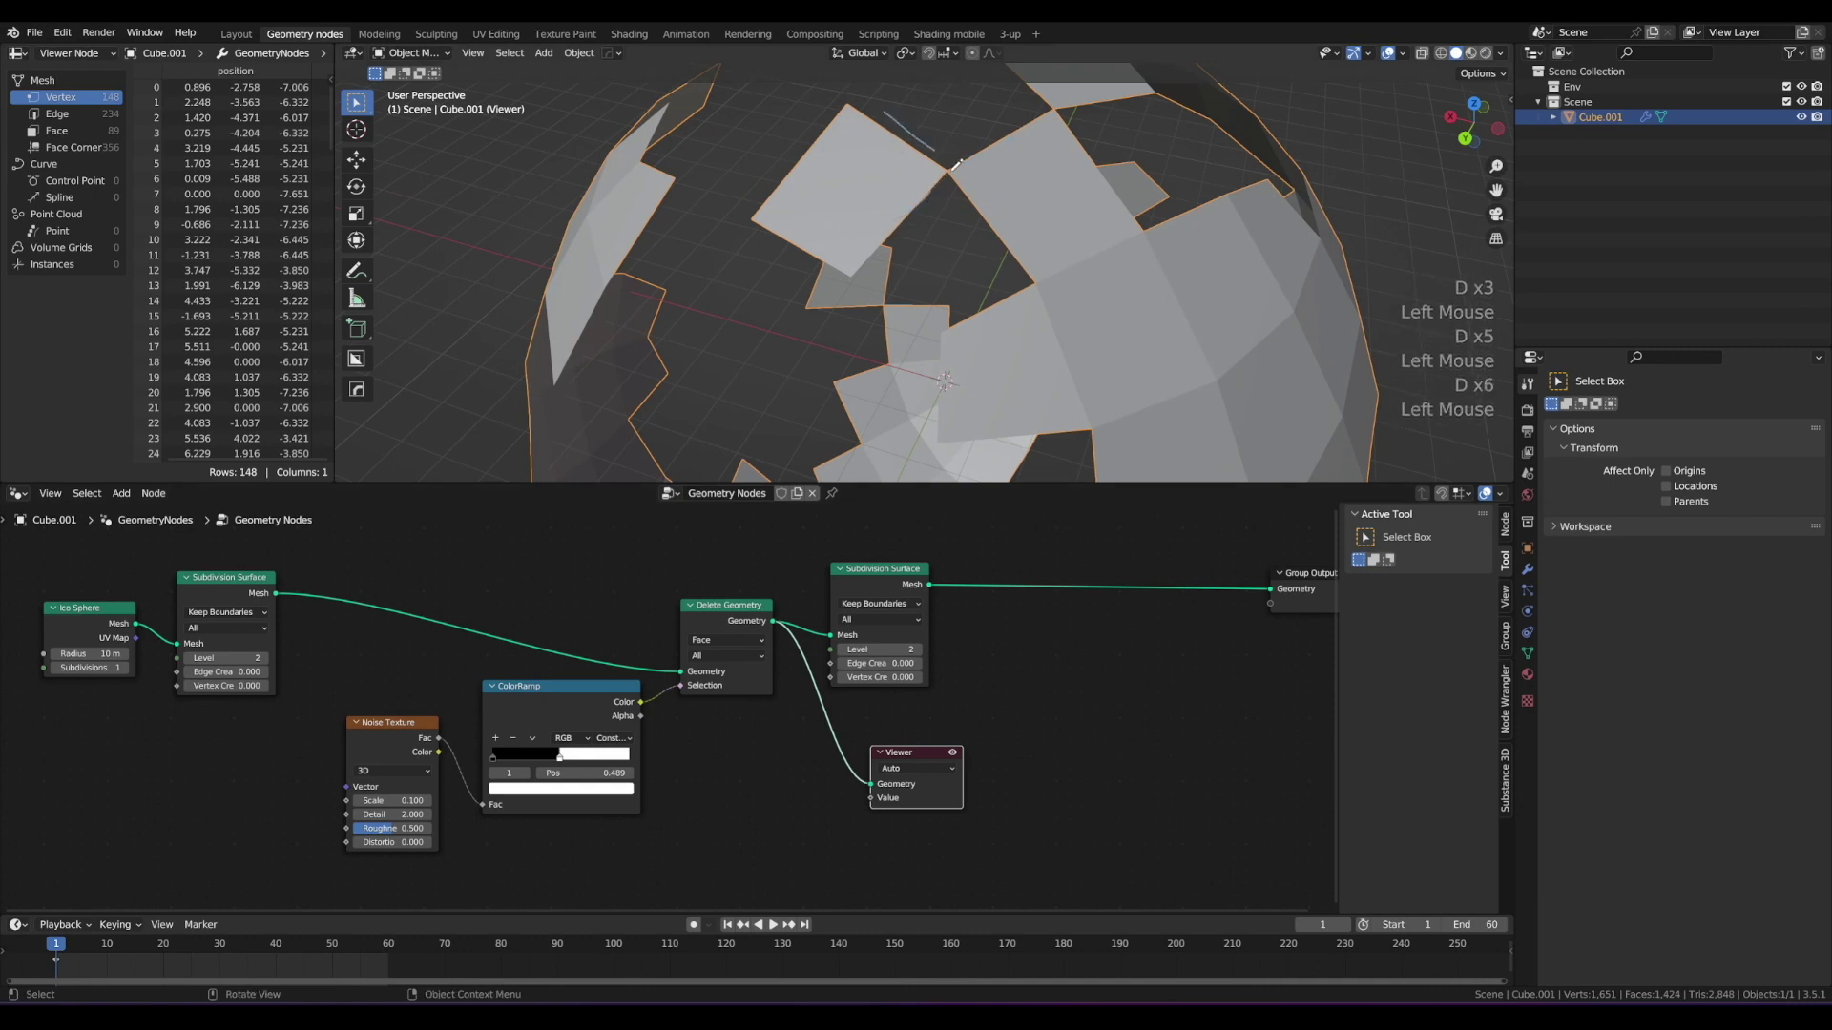
{"action": "right_click_drag", "start_coordinate": [1043, 174], "coordinate": [930, 158]}
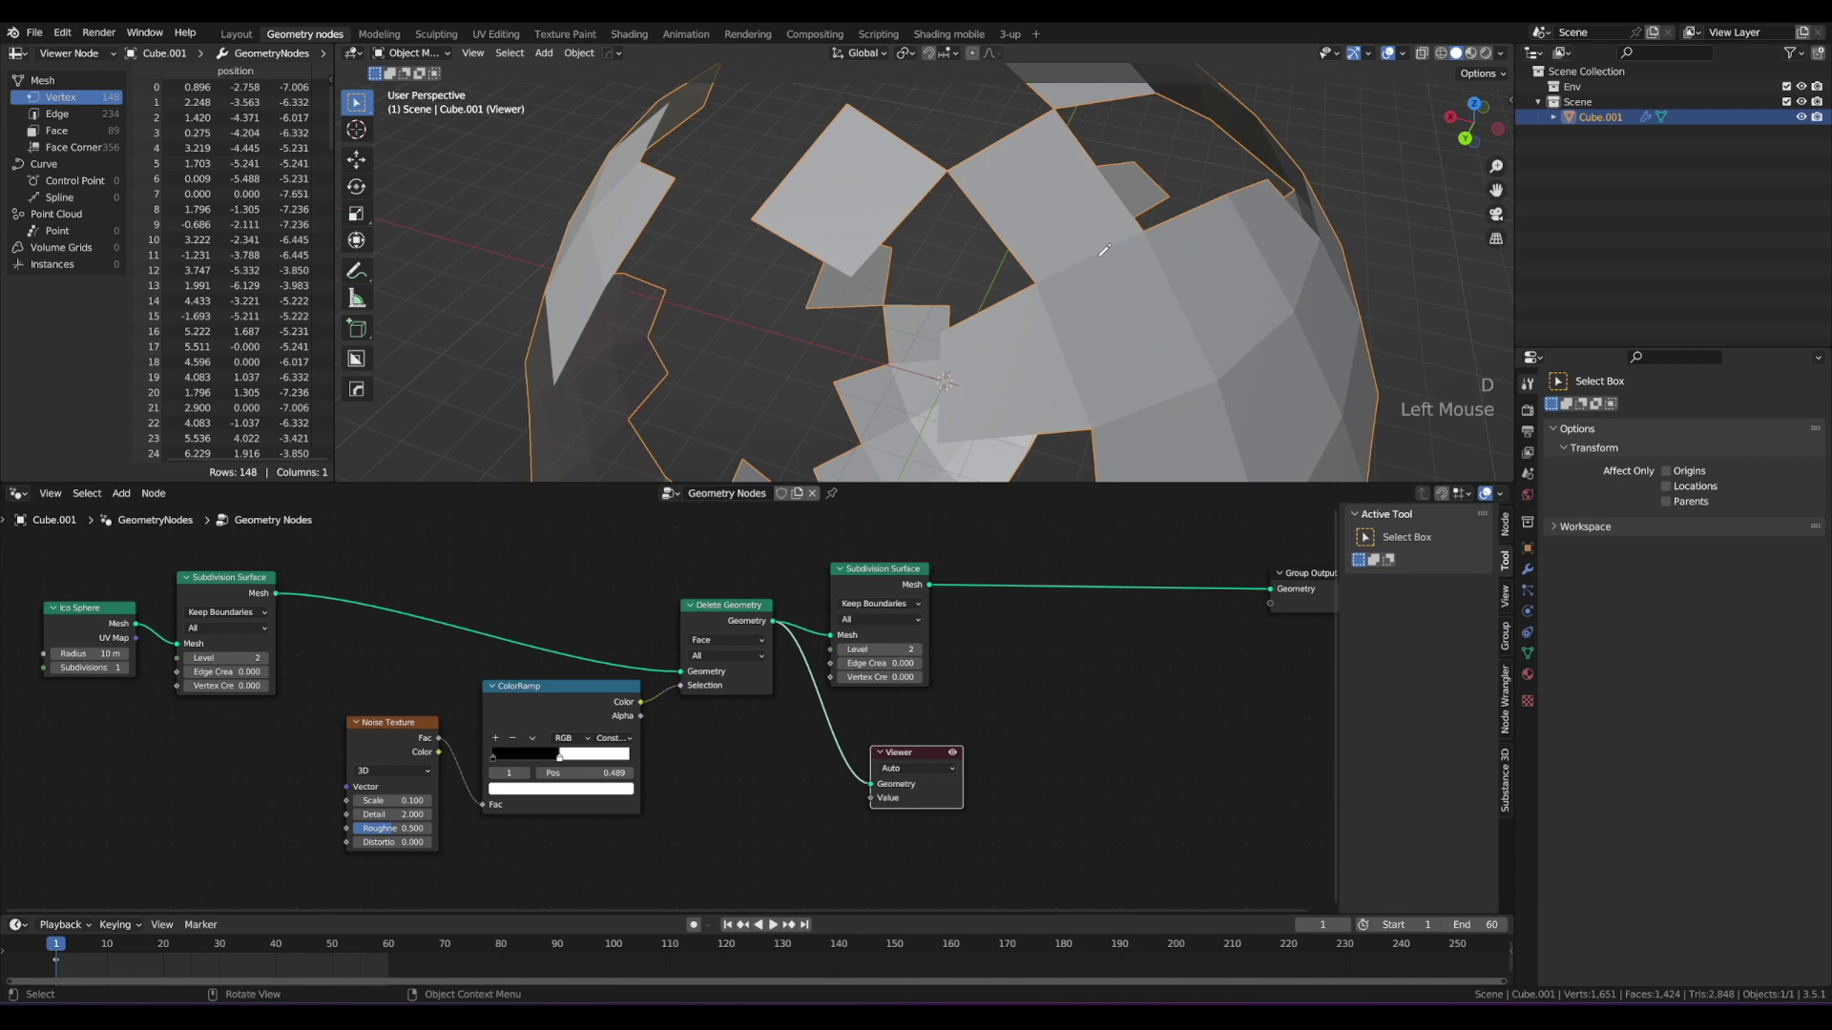
Step: Annotate the edge between adjoining faces on the large connected patch and erase the strokes
{"action": "mouse_move", "coordinate": [1099, 256]}
{"action": "left_mouse_down"}
{"action": "mouse_move", "coordinate": [1040, 284]}
{"action": "mouse_move", "coordinate": [1093, 425]}
{"action": "mouse_move", "coordinate": [1210, 386]}
{"action": "mouse_move", "coordinate": [1163, 262]}
{"action": "left_mouse_up"}
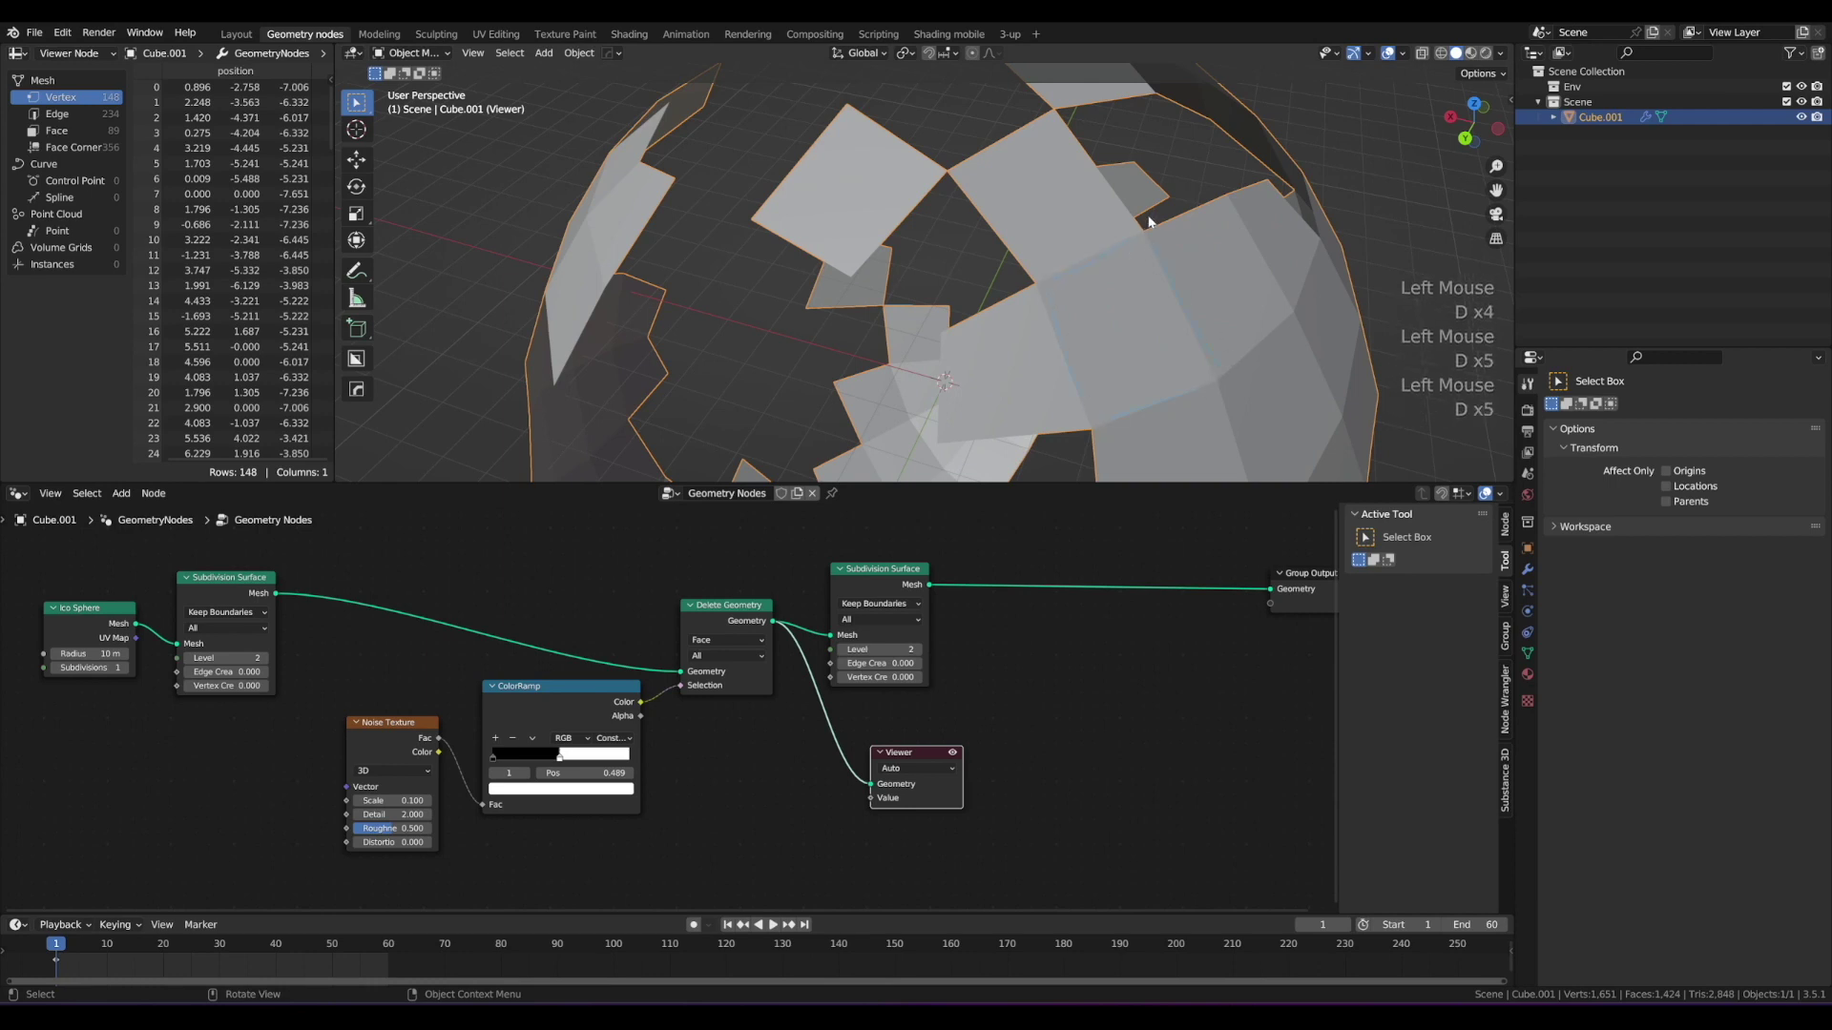
{"action": "right_click_drag", "start_coordinate": [1167, 256], "coordinate": [1149, 233]}
{"action": "left_click", "coordinate": [1000, 662]}
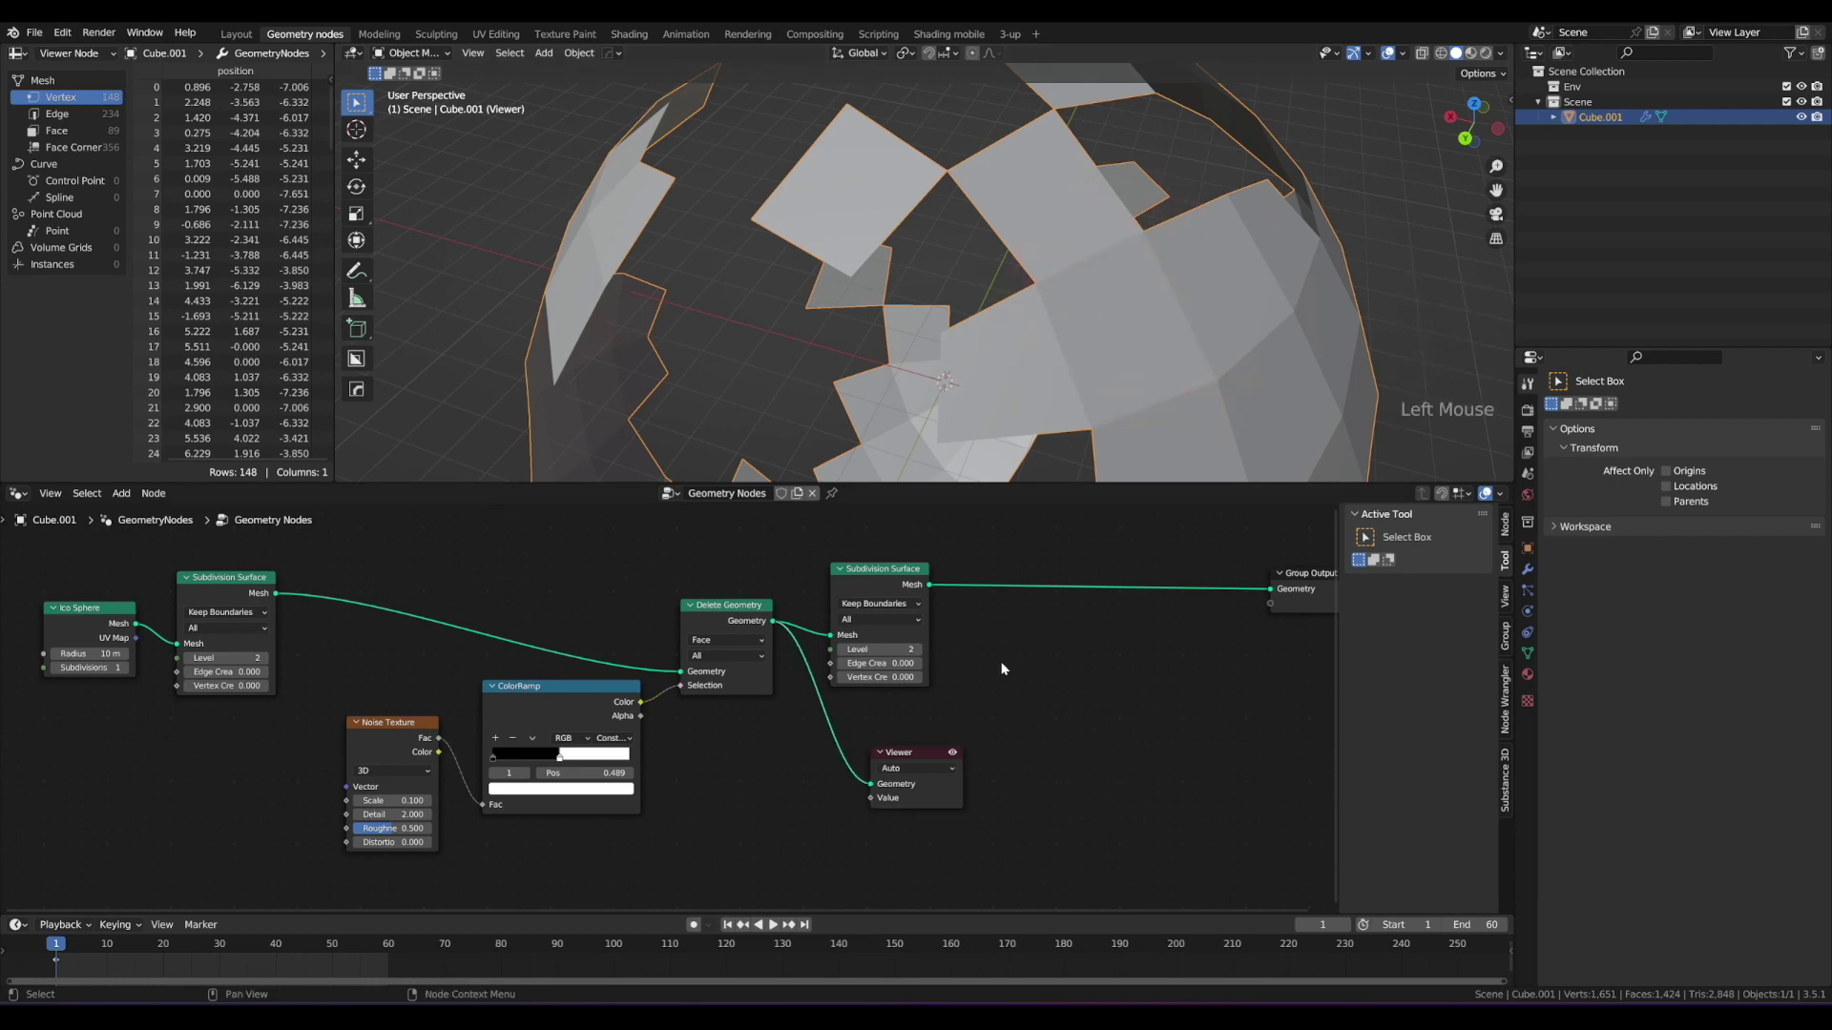
Step: Delete the Viewer node attached to Delete Geometry
{"action": "left_click", "coordinate": [914, 752]}
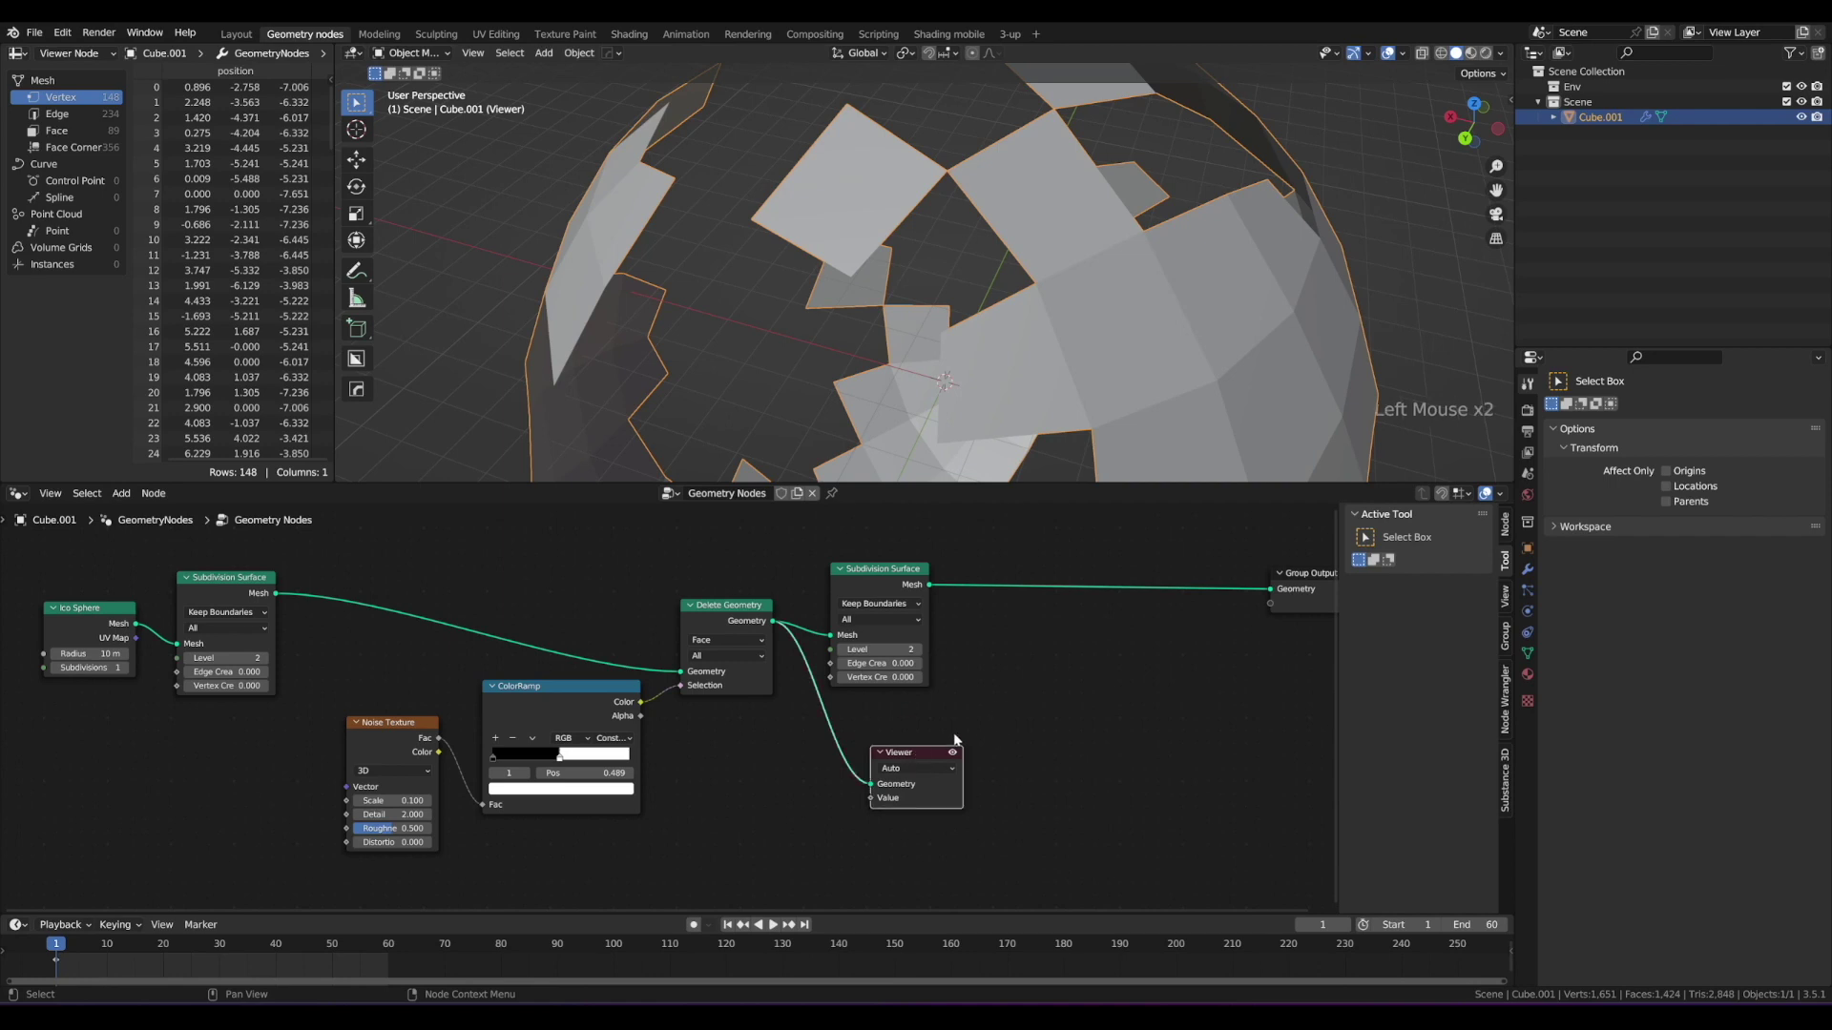
{"action": "left_click", "coordinate": [913, 748]}
{"action": "key", "text": "x"}
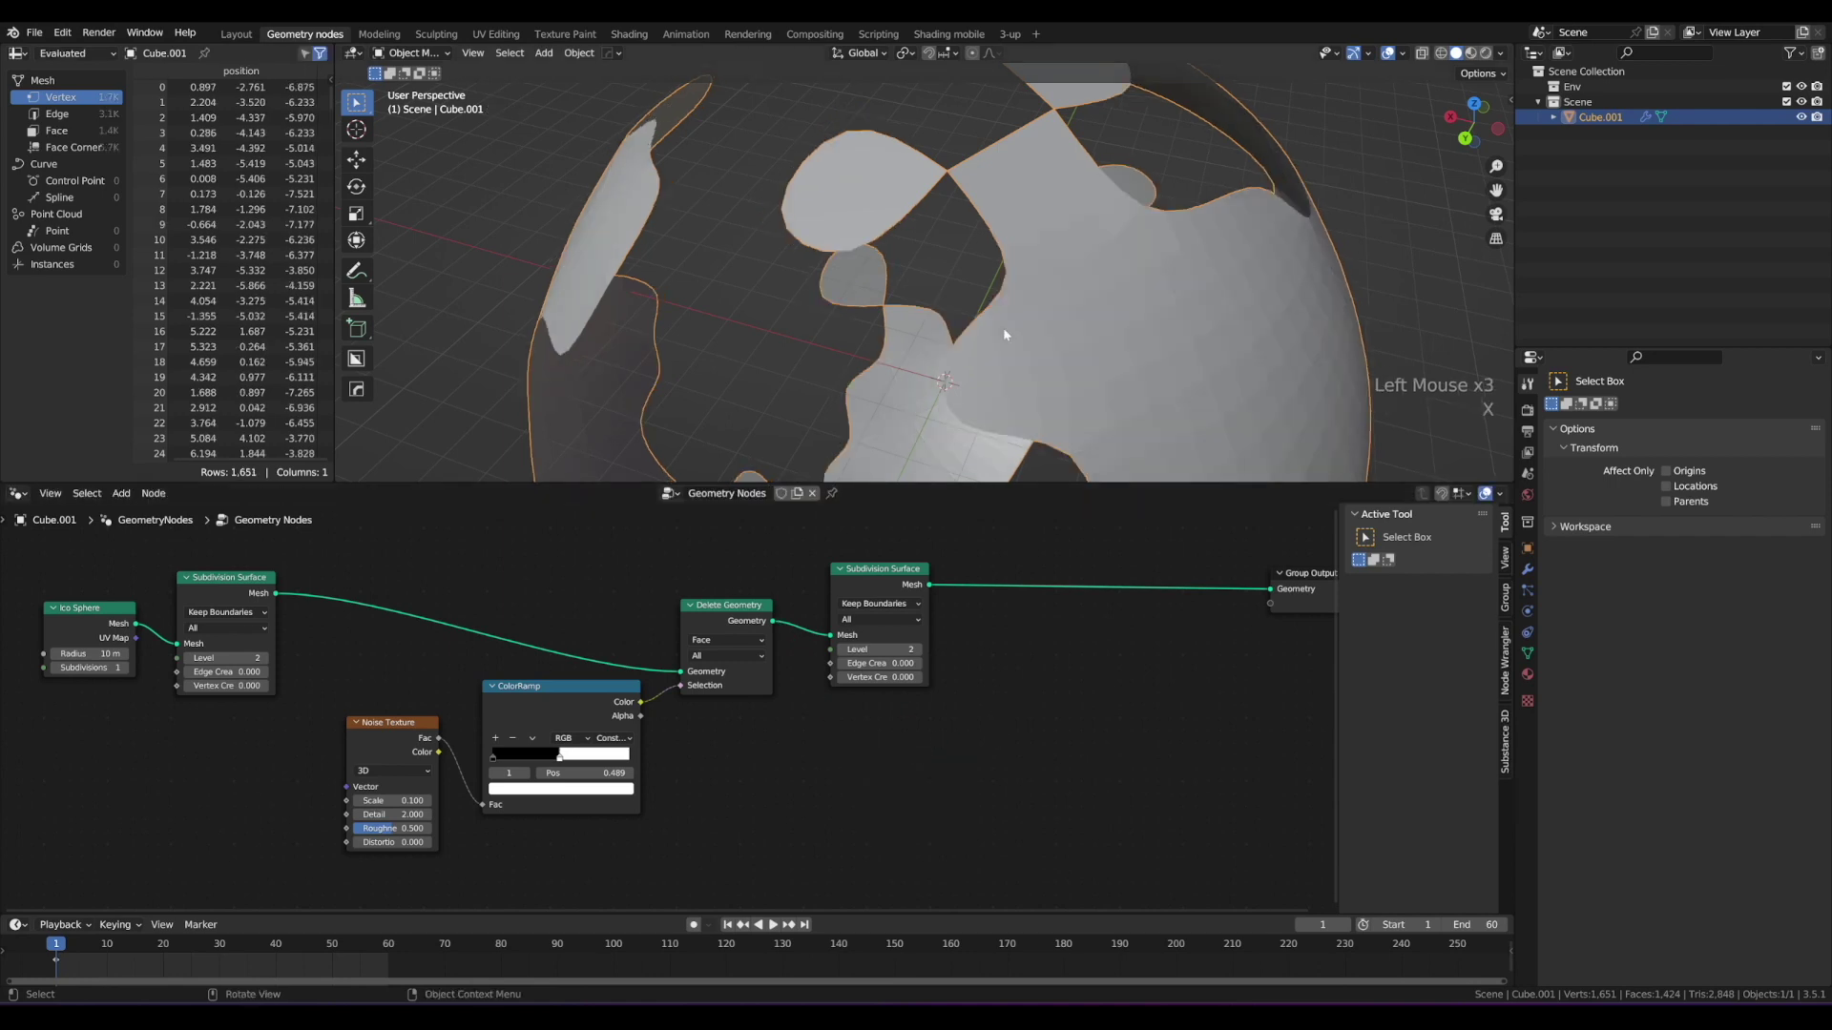
Step: Insert a Split Edges node between Delete Geometry and the second Subdivision Surface, shifting the Subdivision Surface node to make room
{"action": "key", "text": "shift+a"}
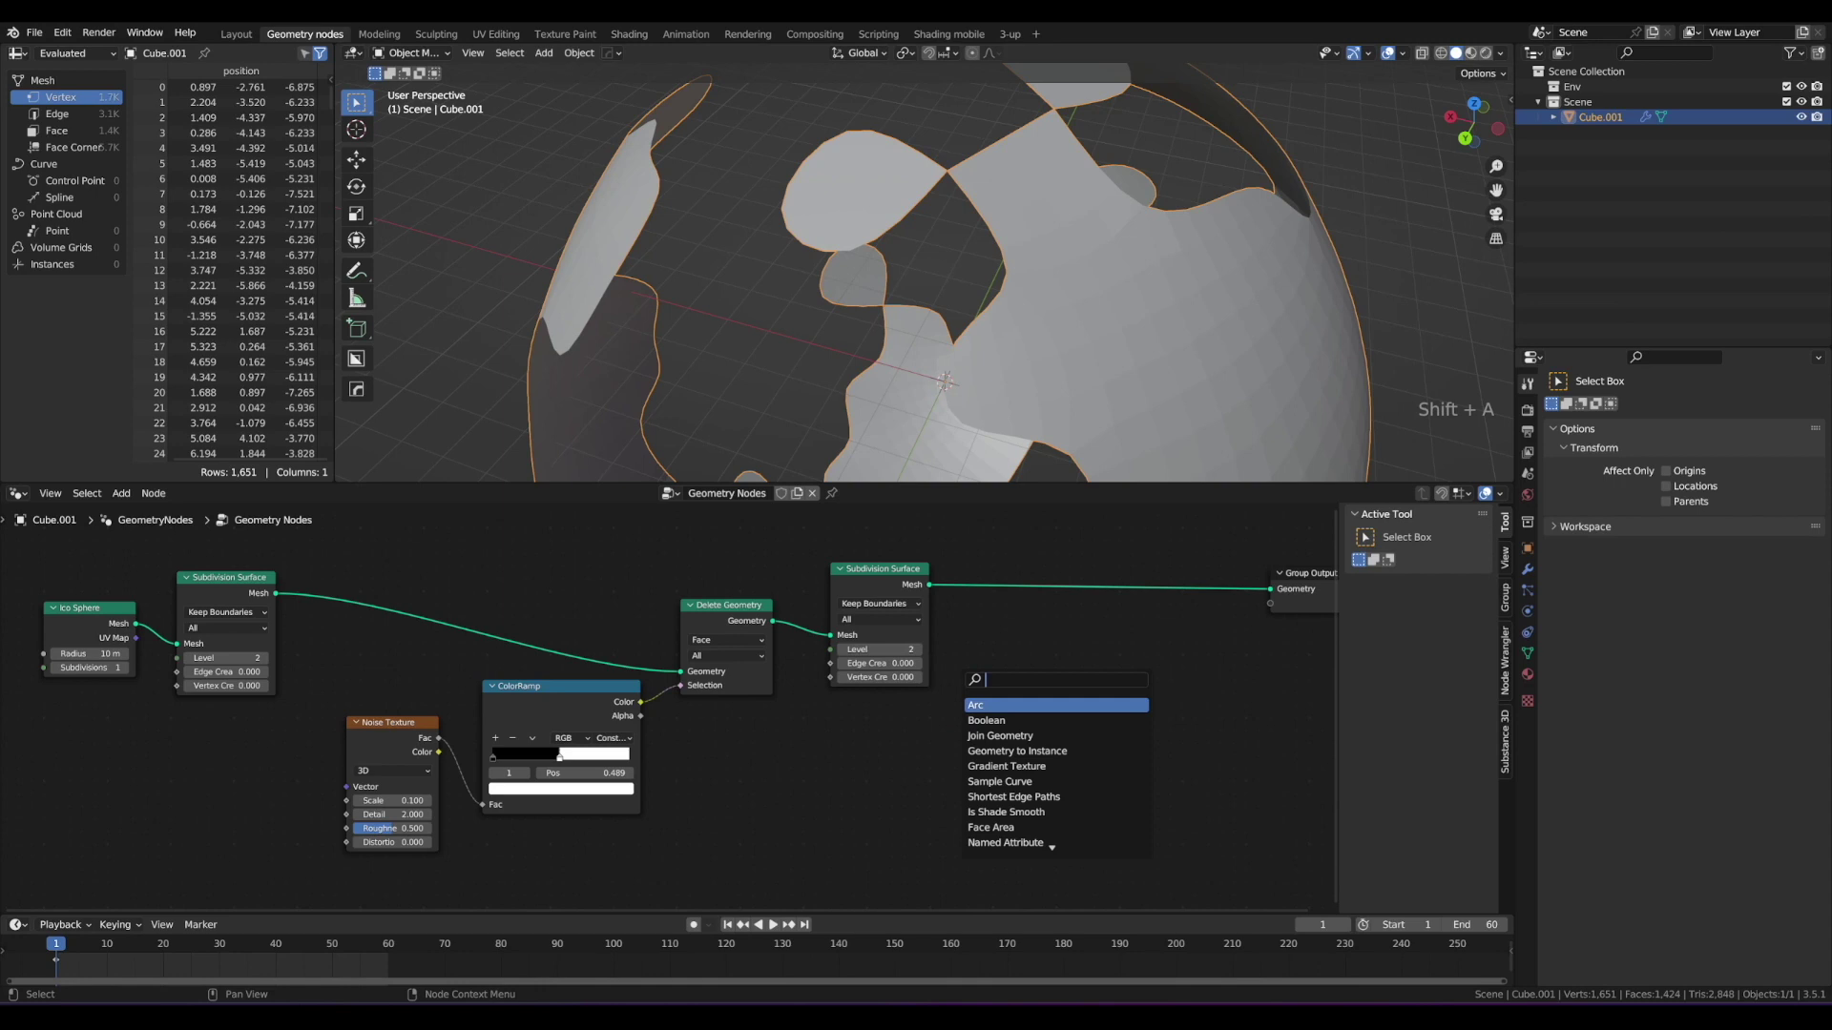
{"action": "type", "text": "spli"}
{"action": "key", "text": "Return"}
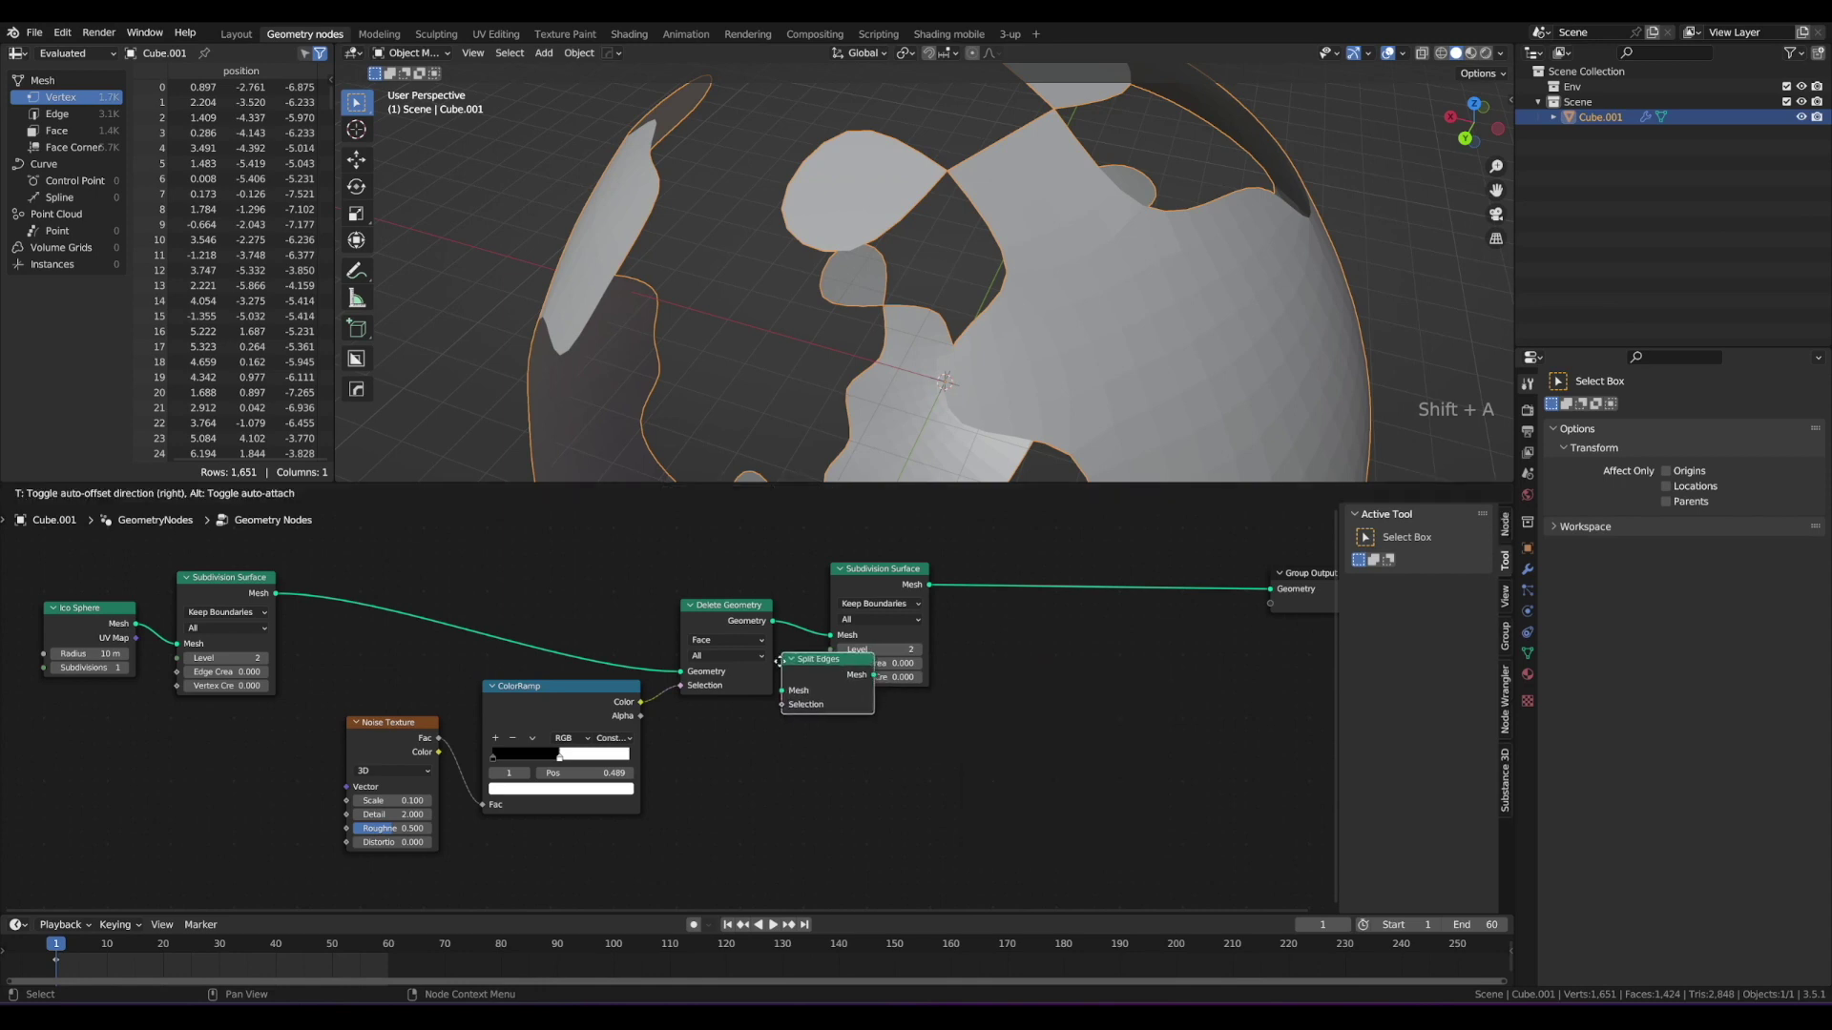
{"action": "left_click", "coordinate": [794, 622]}
{"action": "left_click_drag", "start_coordinate": [1016, 572], "coordinate": [1073, 574]}
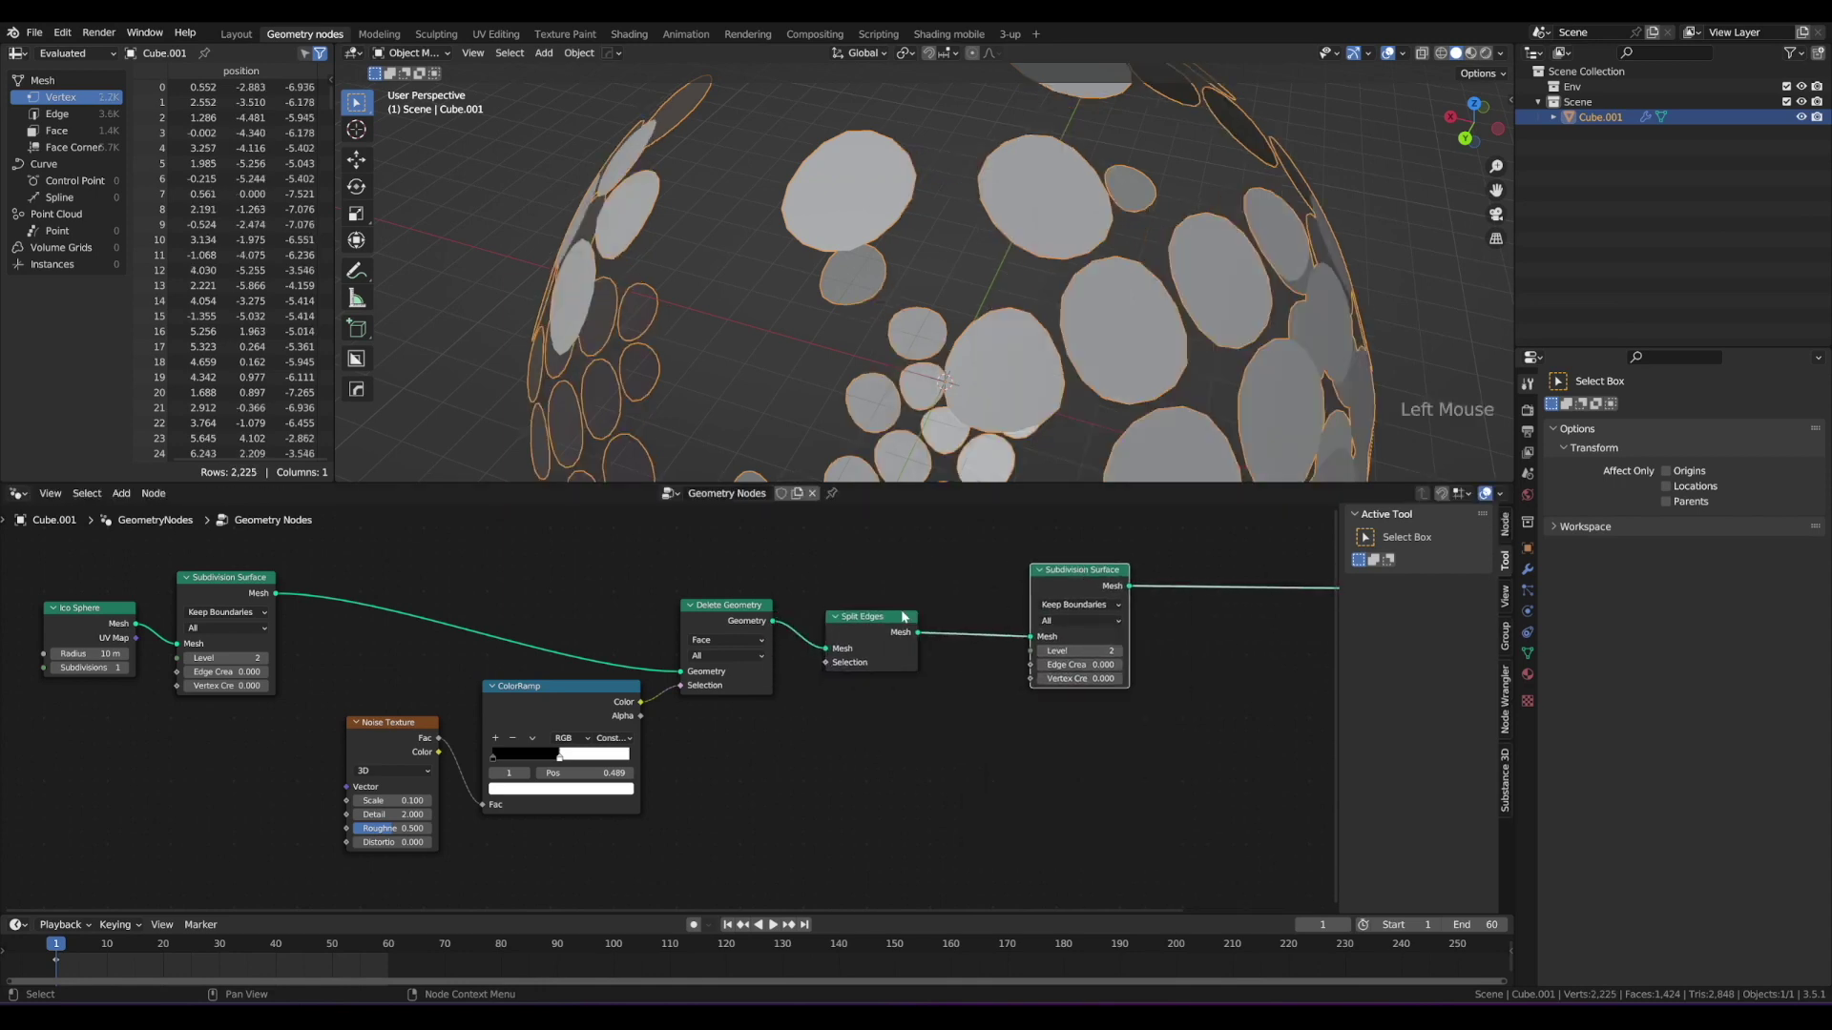
{"action": "left_click_drag", "start_coordinate": [901, 616], "coordinate": [913, 602]}
Step: Inspect the separated faces on the sphere and place the Split Edges node close to the second Subdivision Surface
{"action": "scroll", "coordinate": [1026, 282], "scroll_direction": "down", "scroll_amount": 3}
{"action": "middle_click_drag", "start_coordinate": [1027, 283], "coordinate": [922, 462]}
{"action": "scroll", "coordinate": [921, 460], "scroll_direction": "up", "scroll_amount": 3}
{"action": "middle_click_drag", "start_coordinate": [918, 391], "coordinate": [959, 329]}
{"action": "scroll", "coordinate": [920, 305], "scroll_direction": "down", "scroll_amount": 2}
{"action": "scroll", "coordinate": [954, 332], "scroll_direction": "up", "scroll_amount": 2}
{"action": "left_click_drag", "start_coordinate": [873, 602], "coordinate": [961, 600]}
{"action": "mouse_move", "coordinate": [840, 703]}
{"action": "left_mouse_down"}
{"action": "mouse_move", "coordinate": [914, 644]}
{"action": "mouse_move", "coordinate": [903, 667]}
{"action": "left_mouse_up"}
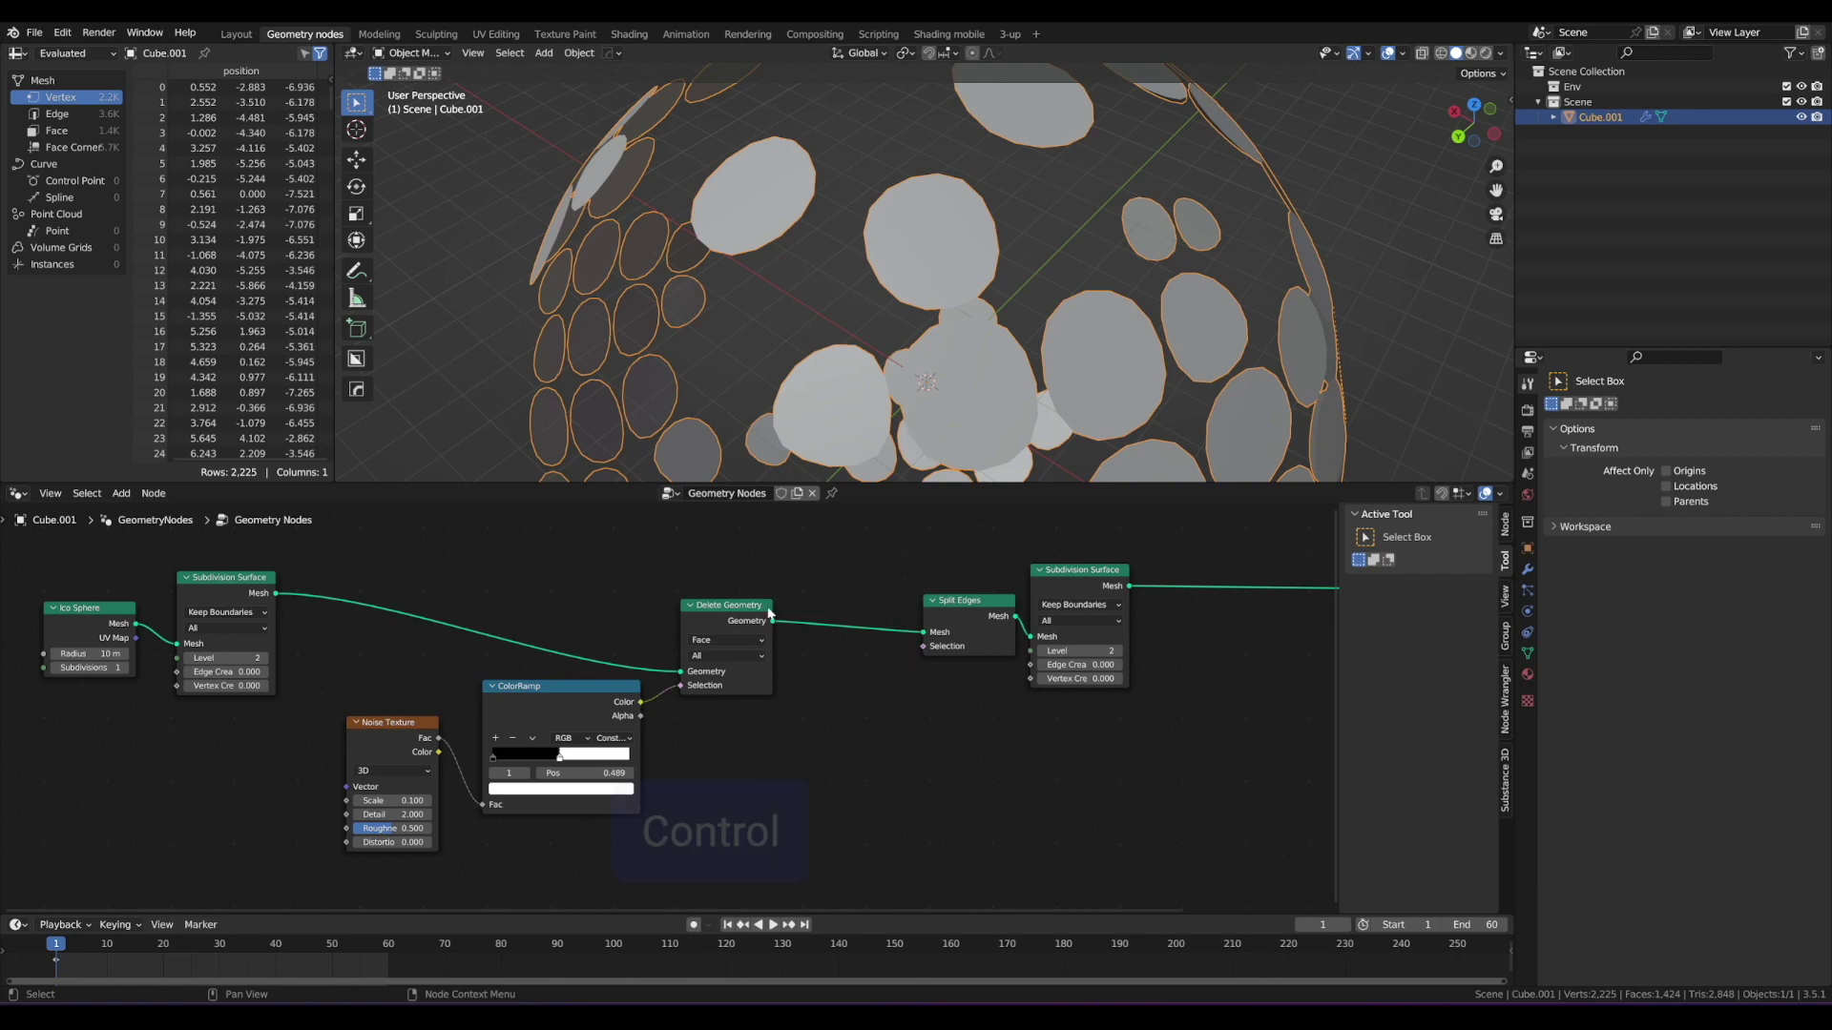
Step: Preview the Delete Geometry output through a Viewer node placed below Split Edges
{"action": "left_click", "coordinate": [735, 613], "text": "ctrl+shift"}
{"action": "left_click_drag", "start_coordinate": [856, 633], "coordinate": [975, 756]}
{"action": "middle_click_drag", "start_coordinate": [854, 379], "coordinate": [863, 127]}
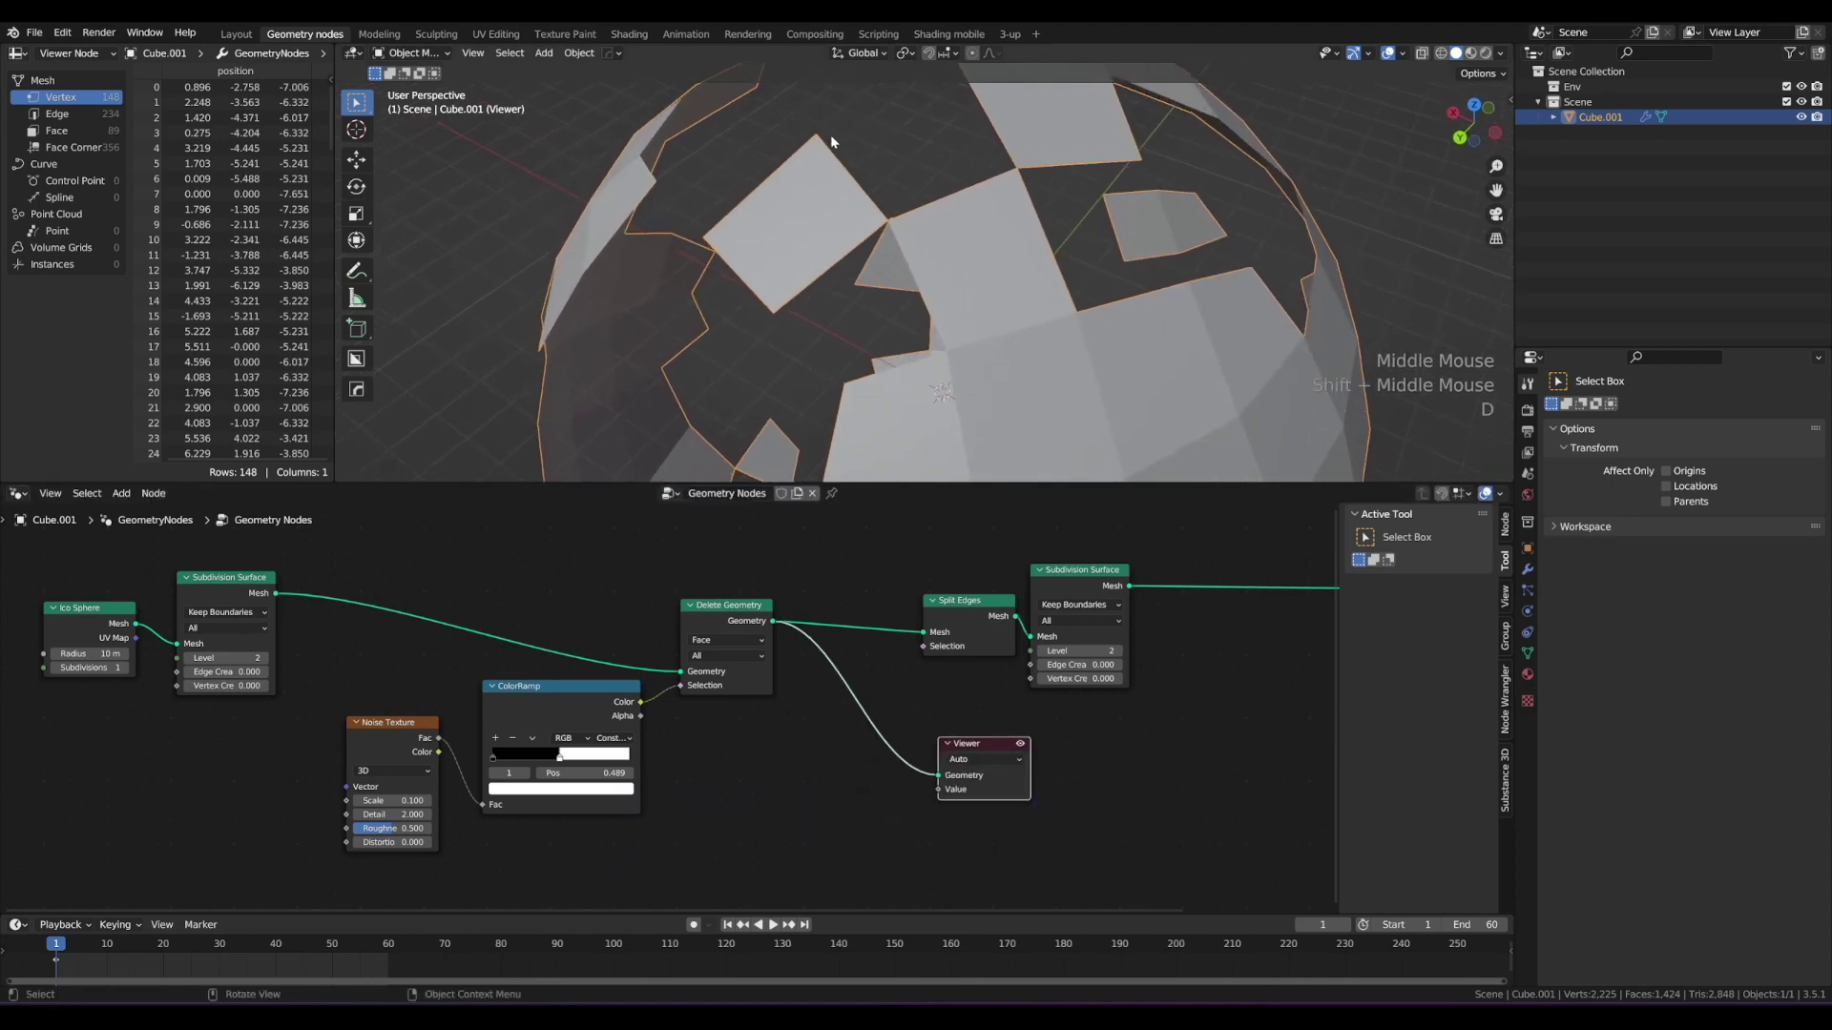
Step: Annotate the outer edges of the two corner-touching faces, mark each face with a spiral, and erase the strokes
{"action": "left_click_drag", "start_coordinate": [830, 136], "coordinate": [873, 194]}
{"action": "left_click_drag", "start_coordinate": [806, 264], "coordinate": [856, 227]}
{"action": "mouse_move", "coordinate": [863, 213]}
{"action": "right_mouse_down"}
{"action": "mouse_move", "coordinate": [835, 148]}
{"action": "mouse_move", "coordinate": [777, 253]}
{"action": "right_mouse_up"}
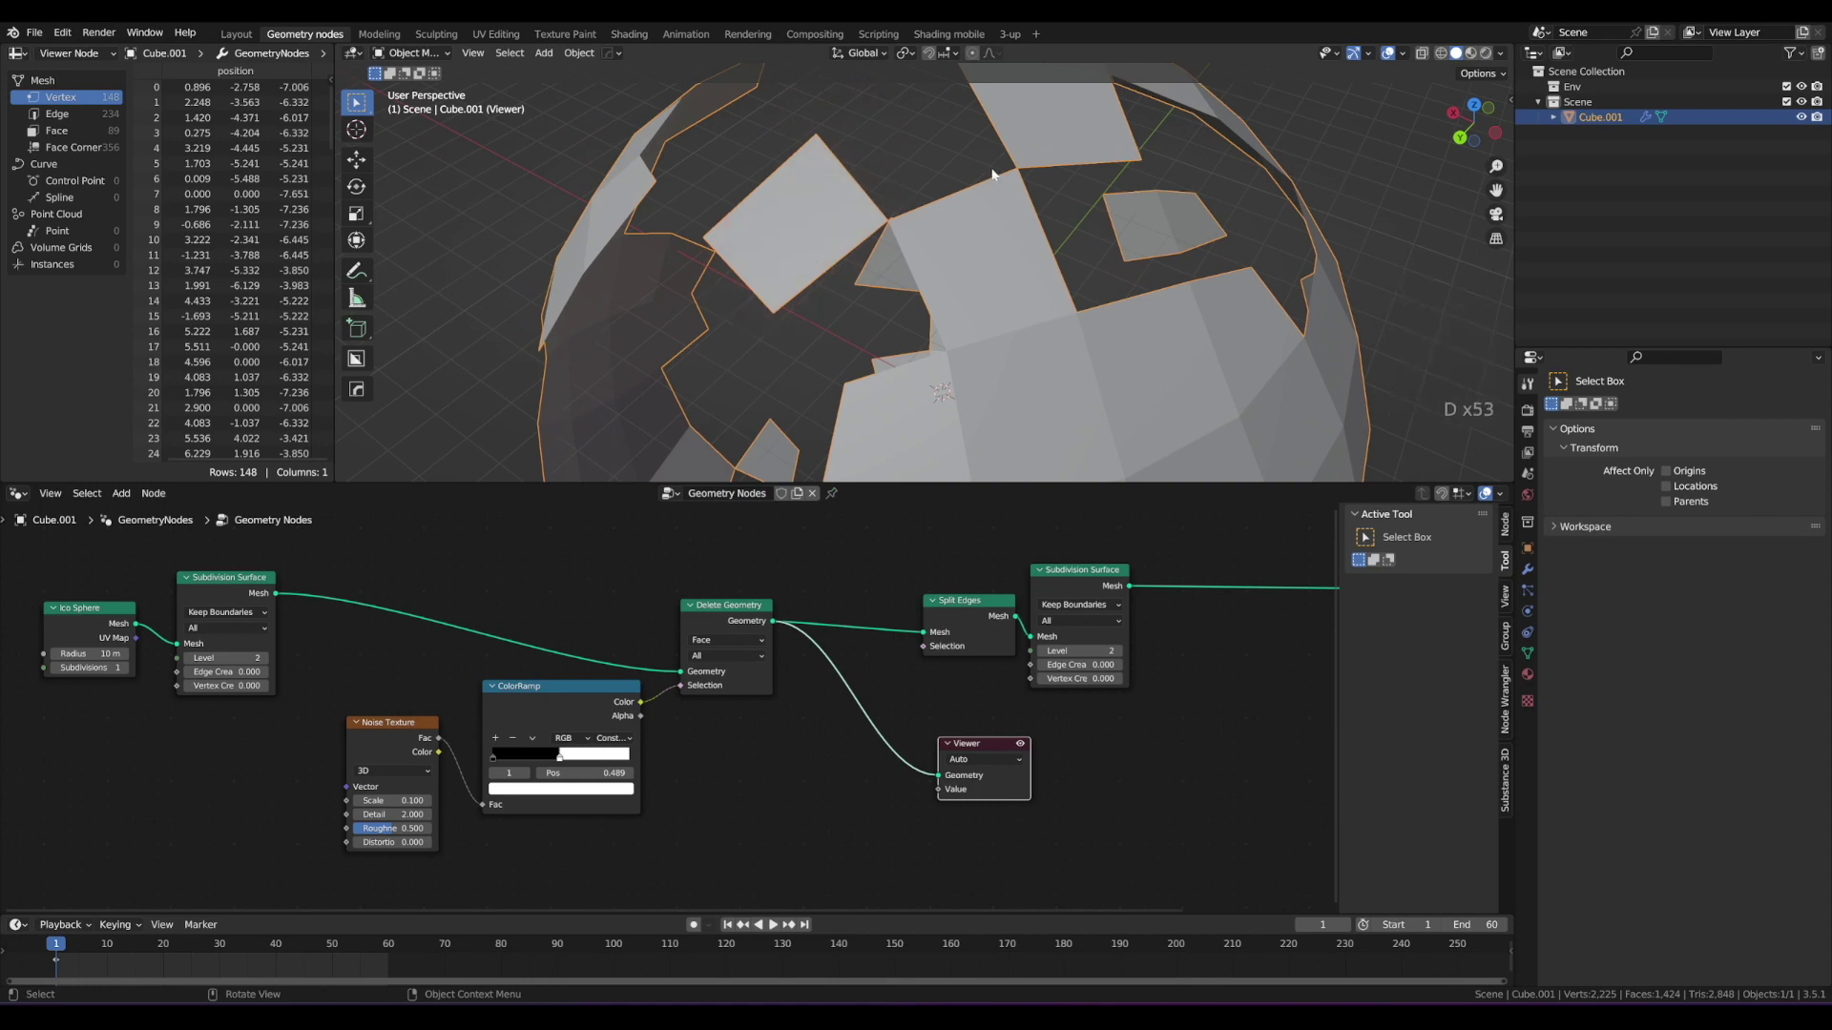
{"action": "mouse_move", "coordinate": [992, 175]}
{"action": "left_mouse_down"}
{"action": "mouse_move", "coordinate": [916, 205]}
{"action": "mouse_move", "coordinate": [979, 256]}
{"action": "left_mouse_up"}
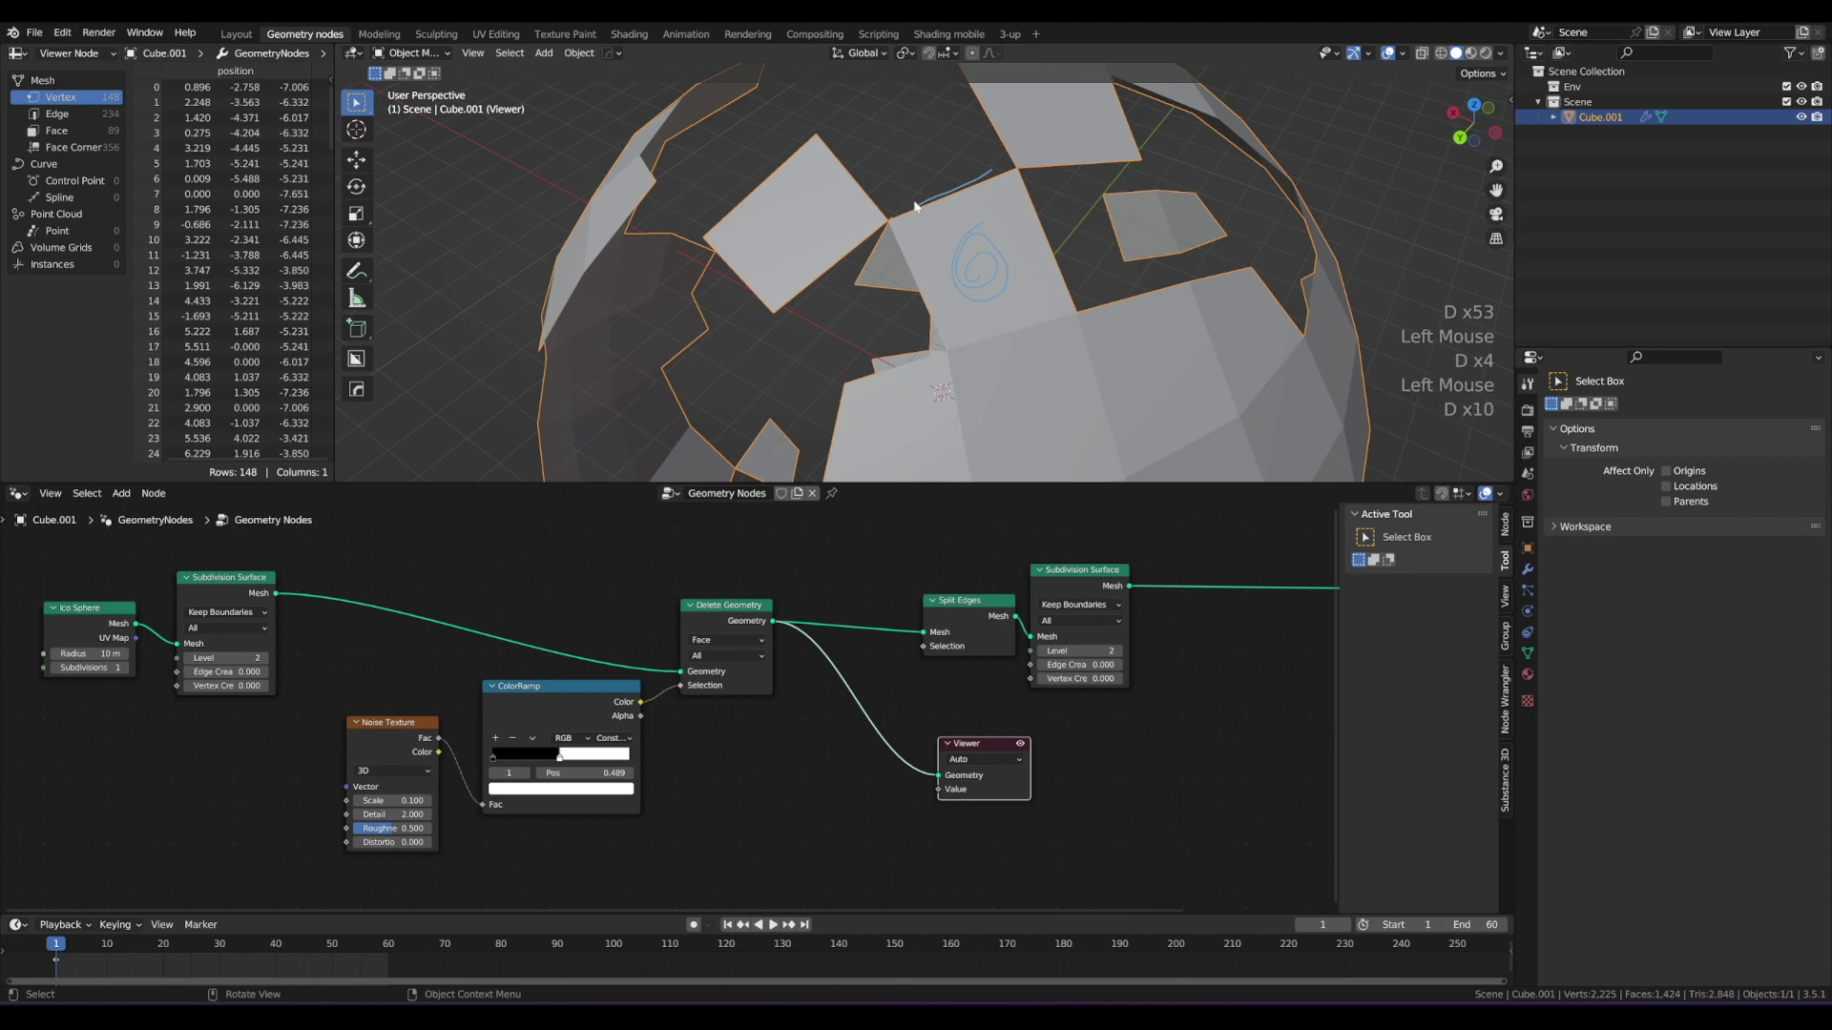
{"action": "mouse_move", "coordinate": [841, 143]}
{"action": "left_mouse_down"}
{"action": "mouse_move", "coordinate": [891, 196]}
{"action": "mouse_move", "coordinate": [805, 235]}
{"action": "left_mouse_up"}
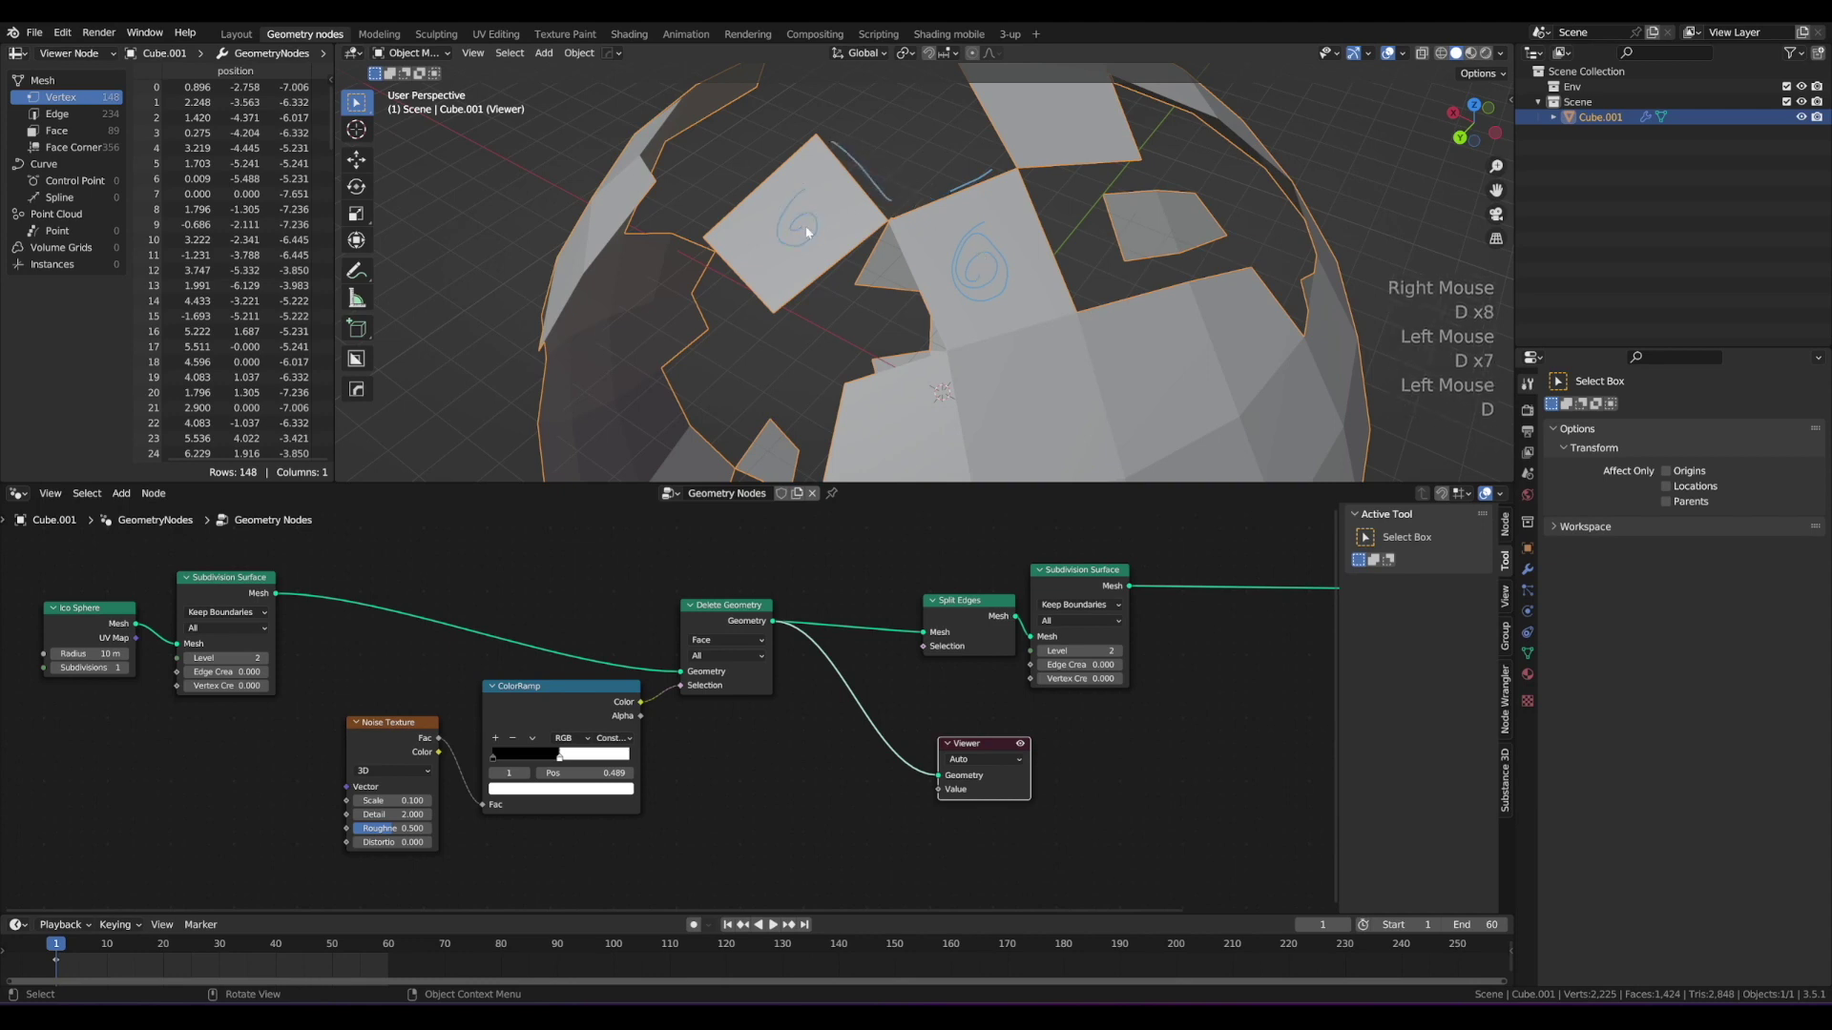
{"action": "right_click_drag", "start_coordinate": [805, 234], "coordinate": [905, 145]}
Step: Trace the shared edges between faces across the large connected patch with freehand annotation strokes
{"action": "middle_click_drag", "start_coordinate": [961, 274], "coordinate": [984, 238], "text": "shift"}
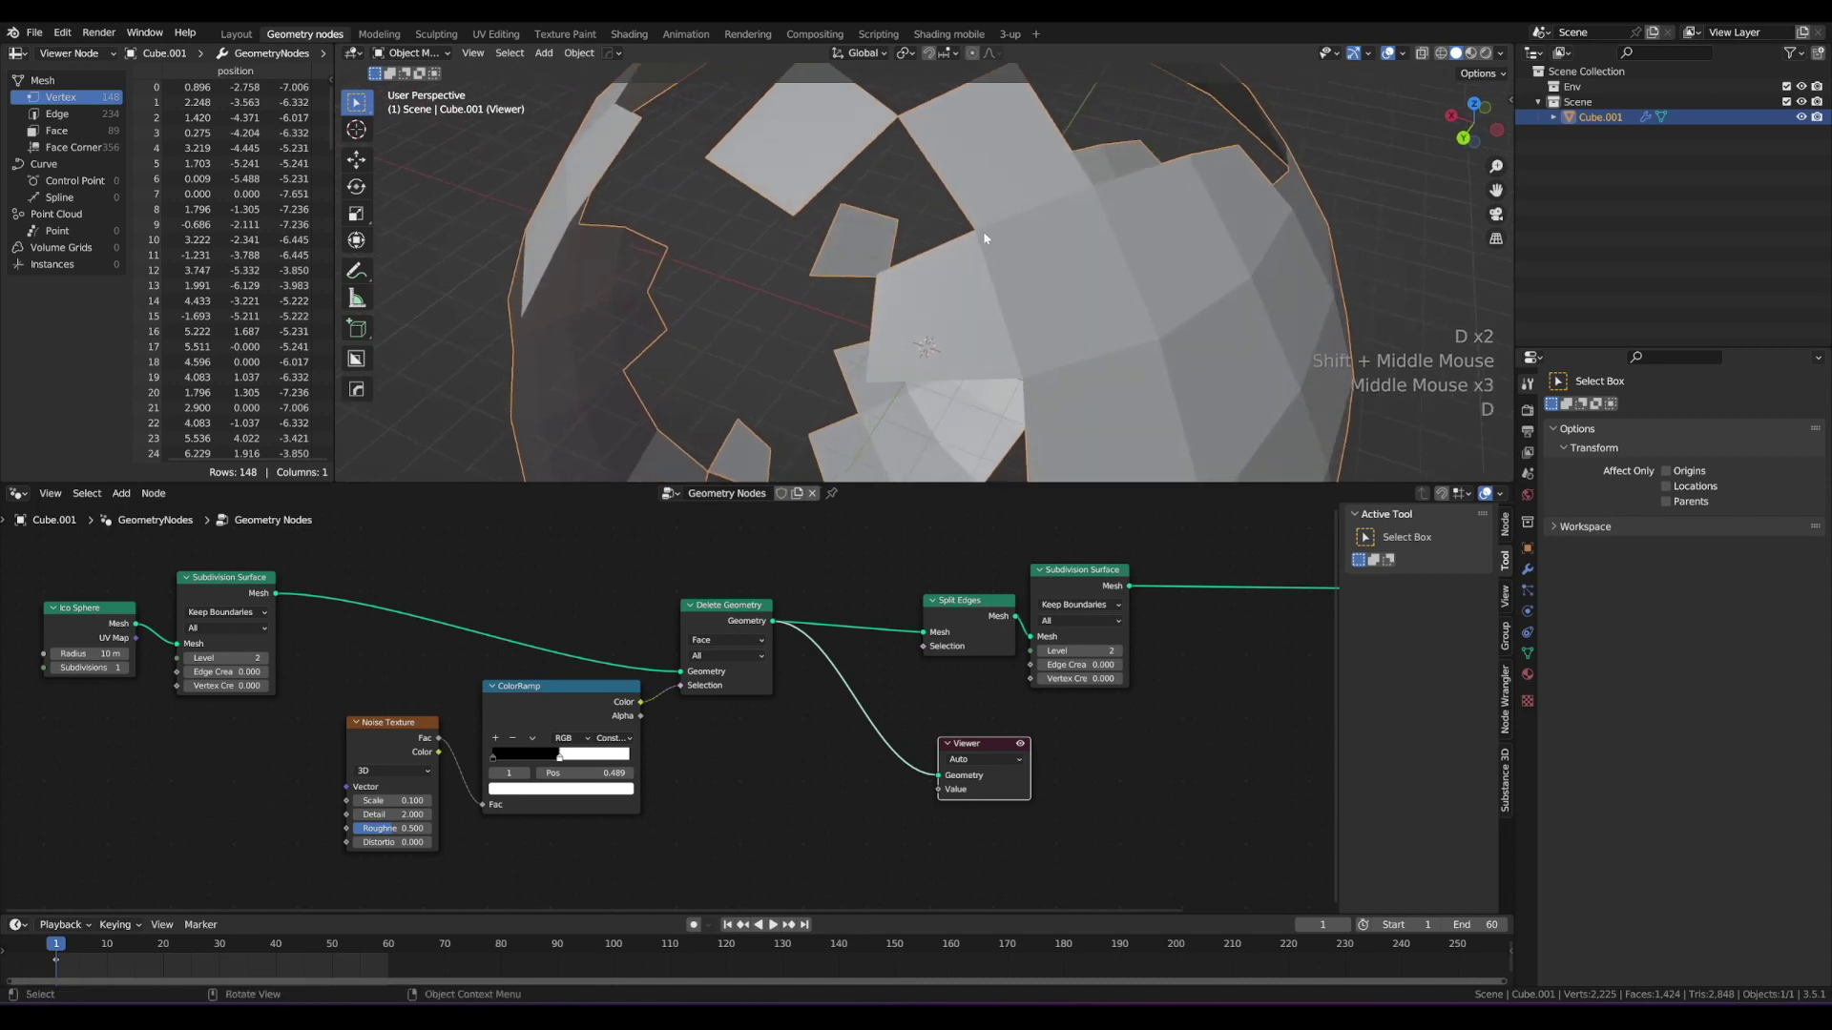
{"action": "left_click_drag", "start_coordinate": [1085, 192], "coordinate": [1092, 189]}
{"action": "left_click_drag", "start_coordinate": [1098, 195], "coordinate": [1158, 336]}
{"action": "left_click_drag", "start_coordinate": [1161, 342], "coordinate": [1188, 450]}
{"action": "left_click_drag", "start_coordinate": [1164, 332], "coordinate": [1248, 278]}
{"action": "left_click_drag", "start_coordinate": [1250, 275], "coordinate": [1248, 261]}
{"action": "key", "text": "d"}
{"action": "key", "text": "d"}
{"action": "key", "text": "d"}
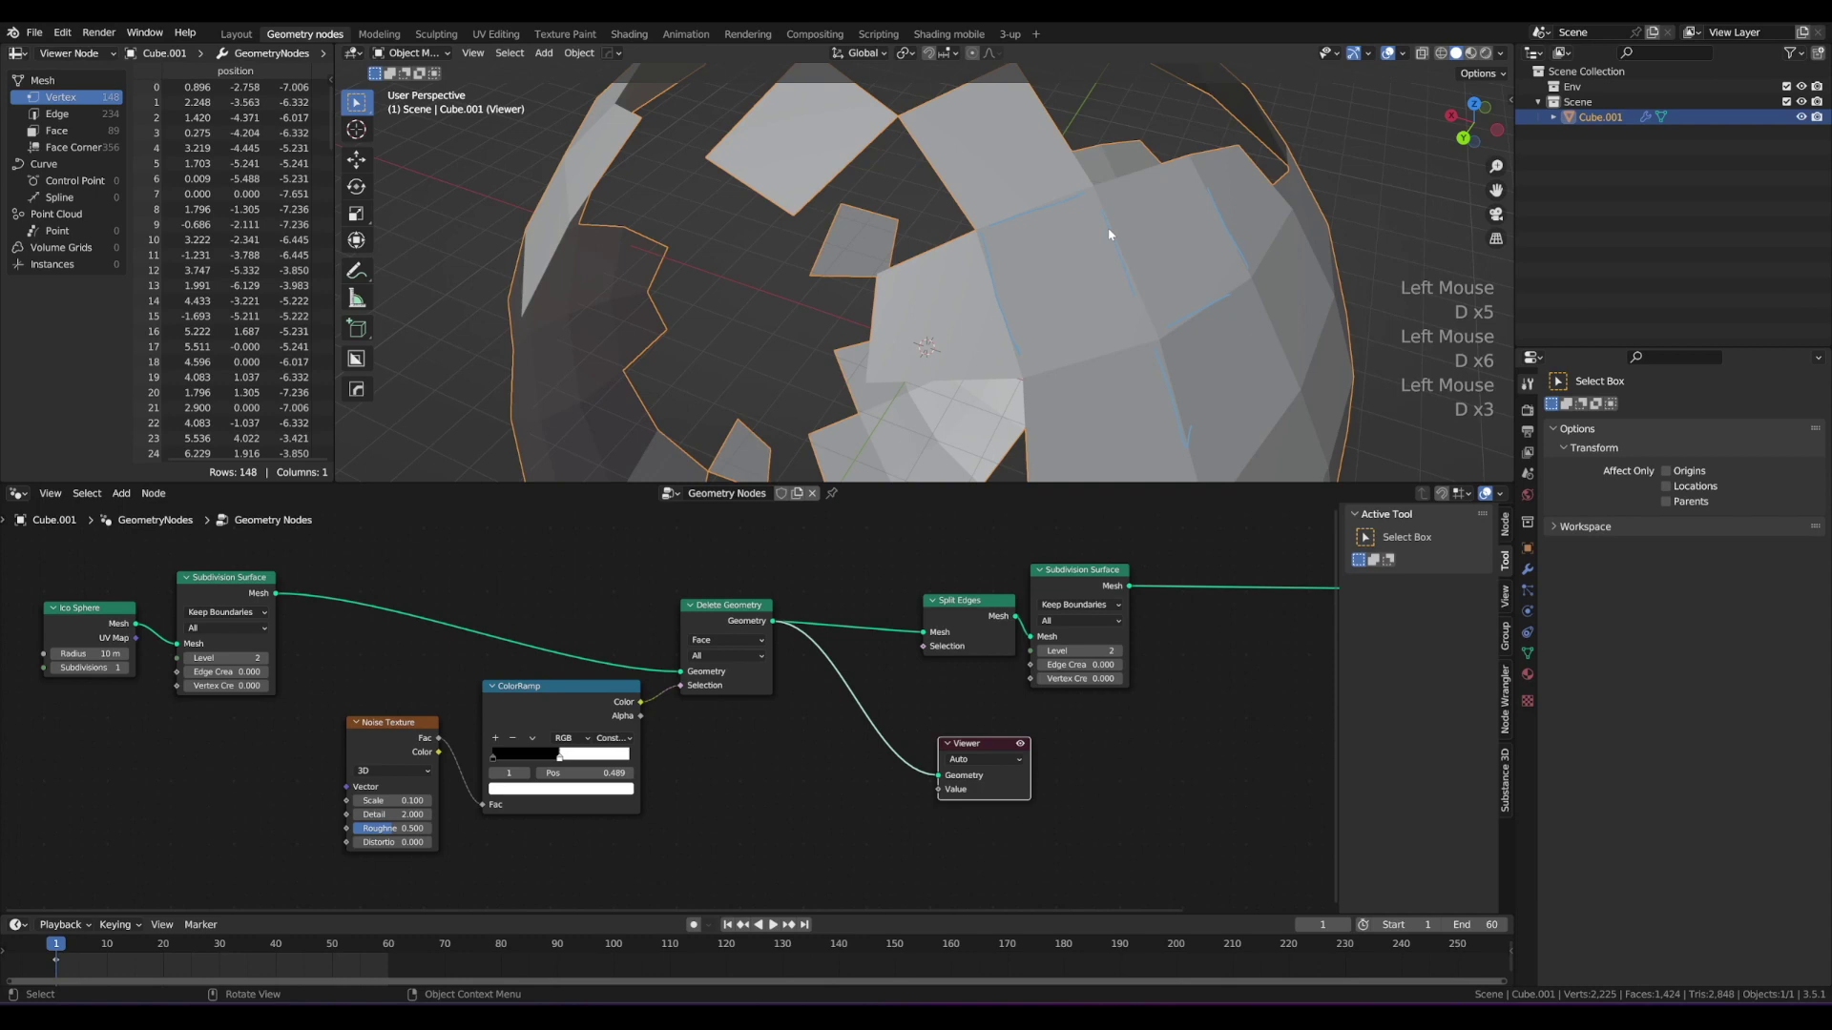
Step: Mark both sides of the traced edge at the large patch's upper boundary and erase those strokes
{"action": "key", "text": "d"}
{"action": "key", "text": "d"}
{"action": "key", "text": "d"}
{"action": "key", "text": "d"}
{"action": "key", "text": "d"}
{"action": "key", "text": "d"}
{"action": "key", "text": "d"}
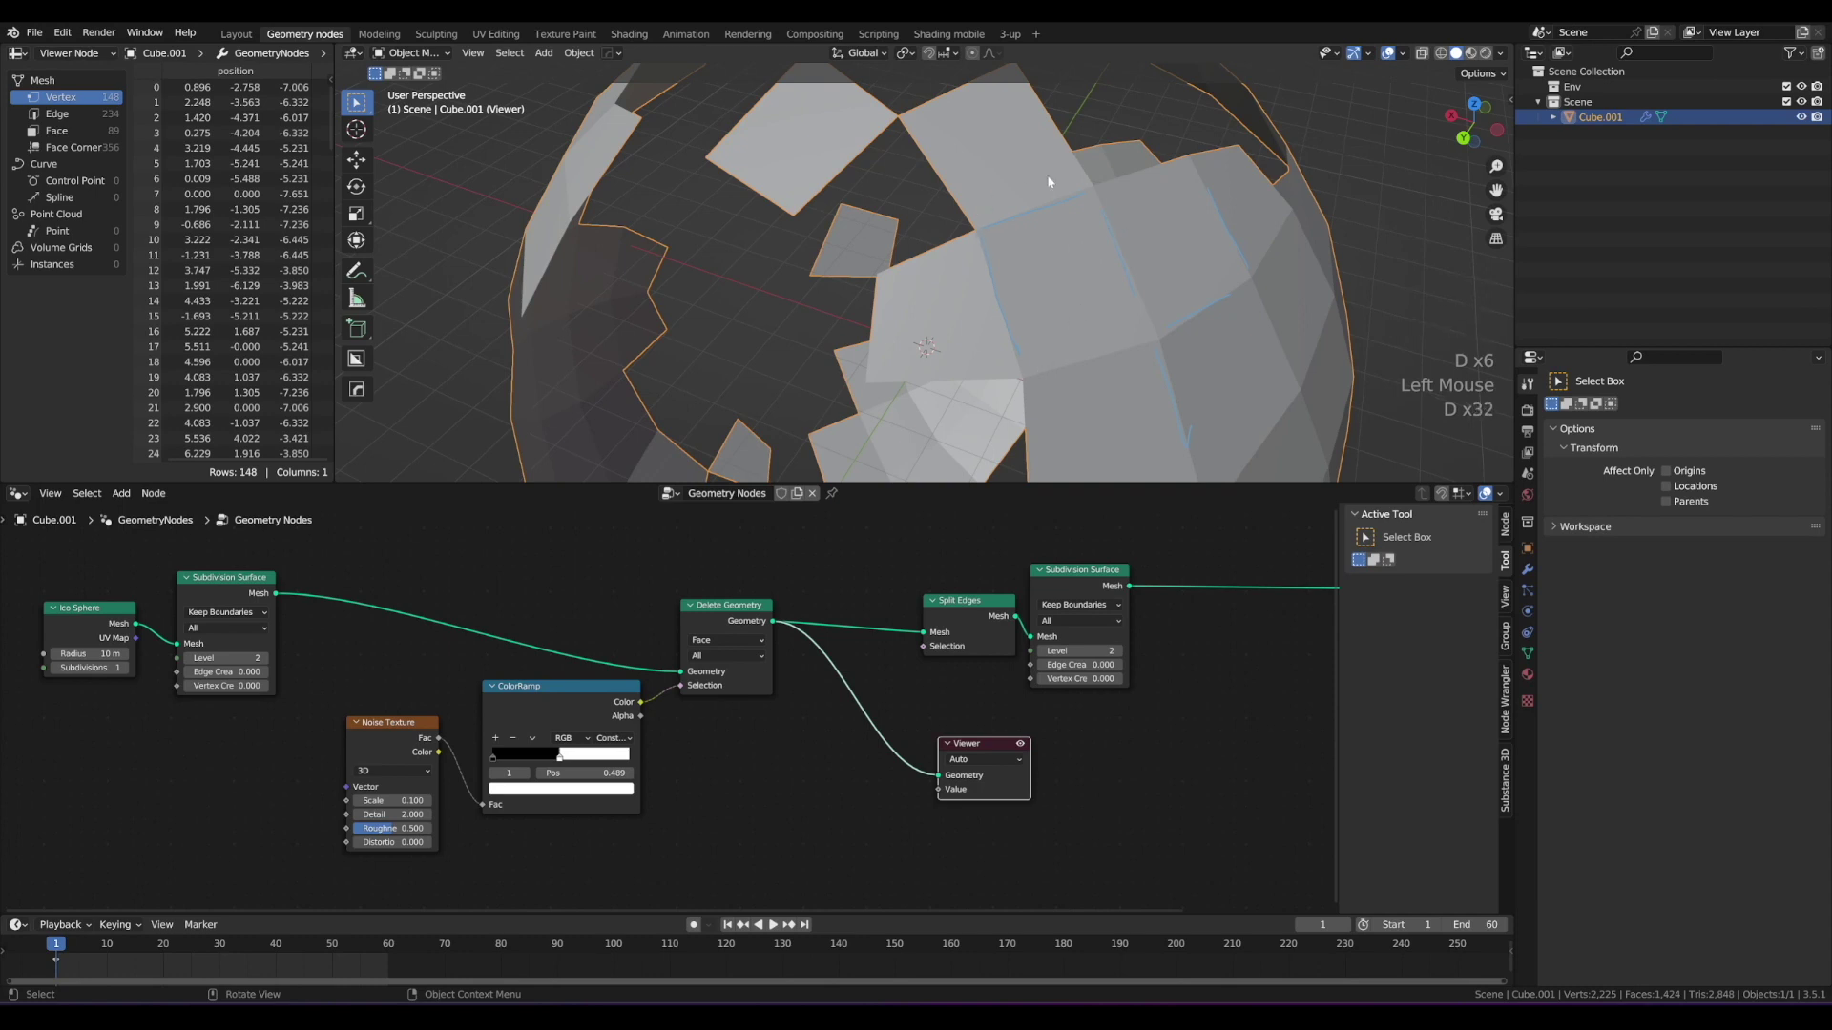
{"action": "left_click", "coordinate": [1047, 221]}
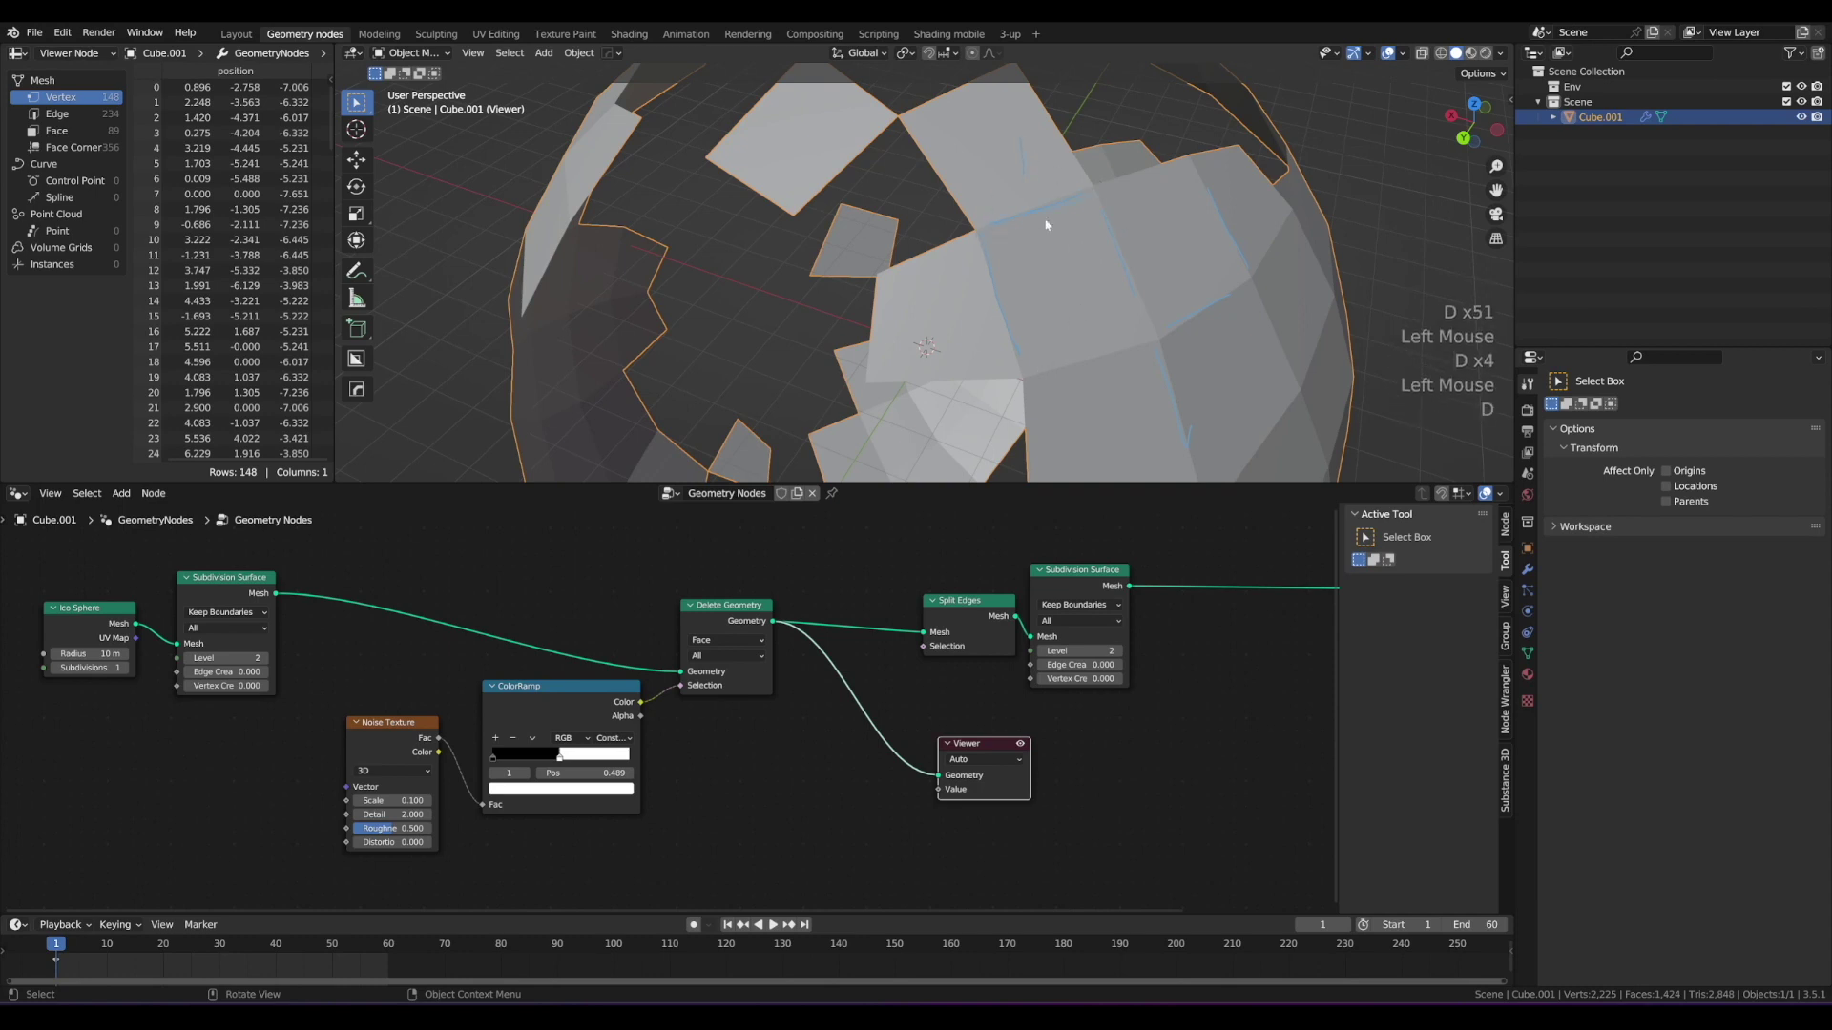
{"action": "left_click", "coordinate": [1045, 218]}
{"action": "mouse_move", "coordinate": [1045, 219]}
{"action": "right_mouse_down"}
{"action": "mouse_move", "coordinate": [957, 252]}
{"action": "mouse_move", "coordinate": [982, 332]}
{"action": "right_mouse_up"}
Step: Annotate one shared edge of the large patch and the face on either side of it, and erase the strokes
{"action": "left_click_drag", "start_coordinate": [980, 238], "coordinate": [1021, 370]}
{"action": "left_click_drag", "start_coordinate": [947, 303], "coordinate": [953, 338]}
{"action": "left_click_drag", "start_coordinate": [1044, 288], "coordinate": [1064, 302]}
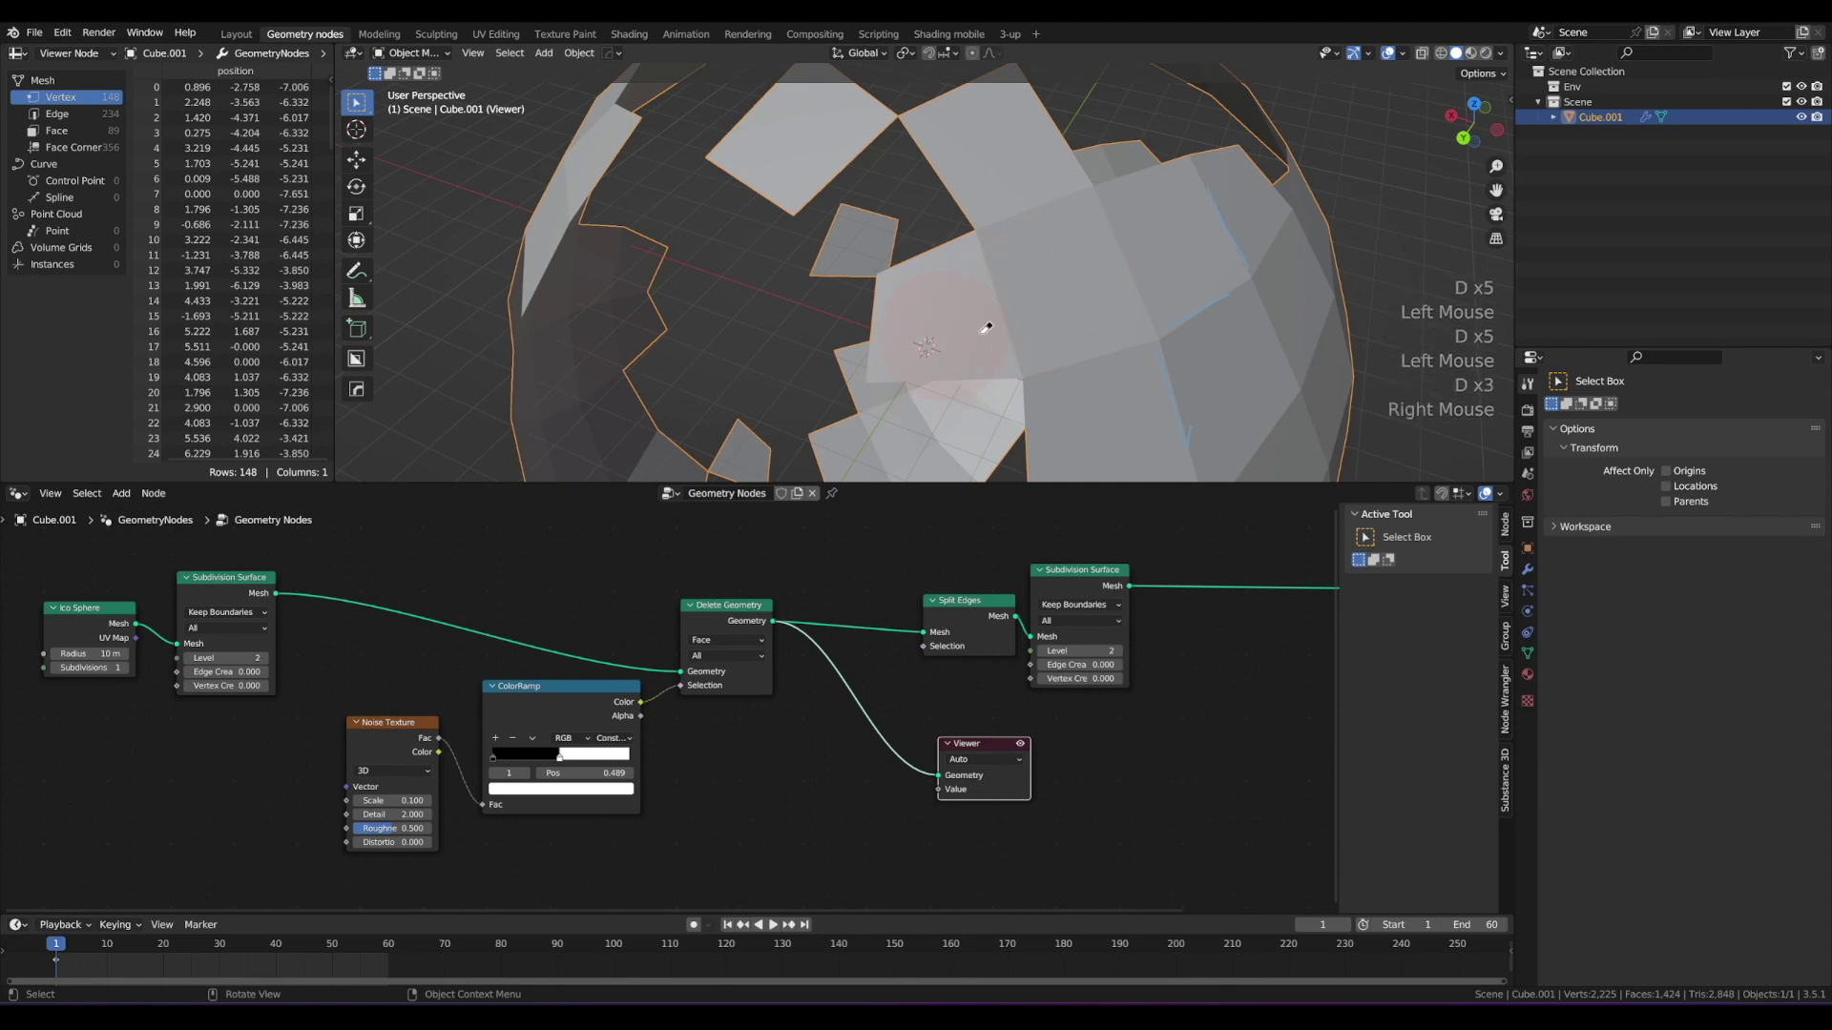
{"action": "key", "text": "d"}
{"action": "key", "text": "d"}
{"action": "key", "text": "d"}
{"action": "key", "text": "d"}
{"action": "key", "text": "d"}
{"action": "key", "text": "d"}
{"action": "right_click_drag", "start_coordinate": [986, 327], "coordinate": [1144, 377]}
Step: Annotate one more edge further along the large patch and erase all remaining annotation strokes
{"action": "right_click_drag", "start_coordinate": [1210, 183], "coordinate": [1204, 205]}
{"action": "mouse_move", "coordinate": [1159, 337]}
{"action": "left_mouse_down"}
{"action": "mouse_move", "coordinate": [1249, 279]}
{"action": "mouse_move", "coordinate": [1199, 259]}
{"action": "mouse_move", "coordinate": [1227, 366]}
{"action": "left_mouse_up"}
{"action": "key", "text": "d"}
{"action": "right_click_drag", "start_coordinate": [1229, 379], "coordinate": [1157, 212]}
{"action": "key", "text": "d"}
{"action": "key", "text": "d"}
{"action": "key", "text": "d"}
{"action": "key", "text": "d"}
{"action": "key", "text": "d"}
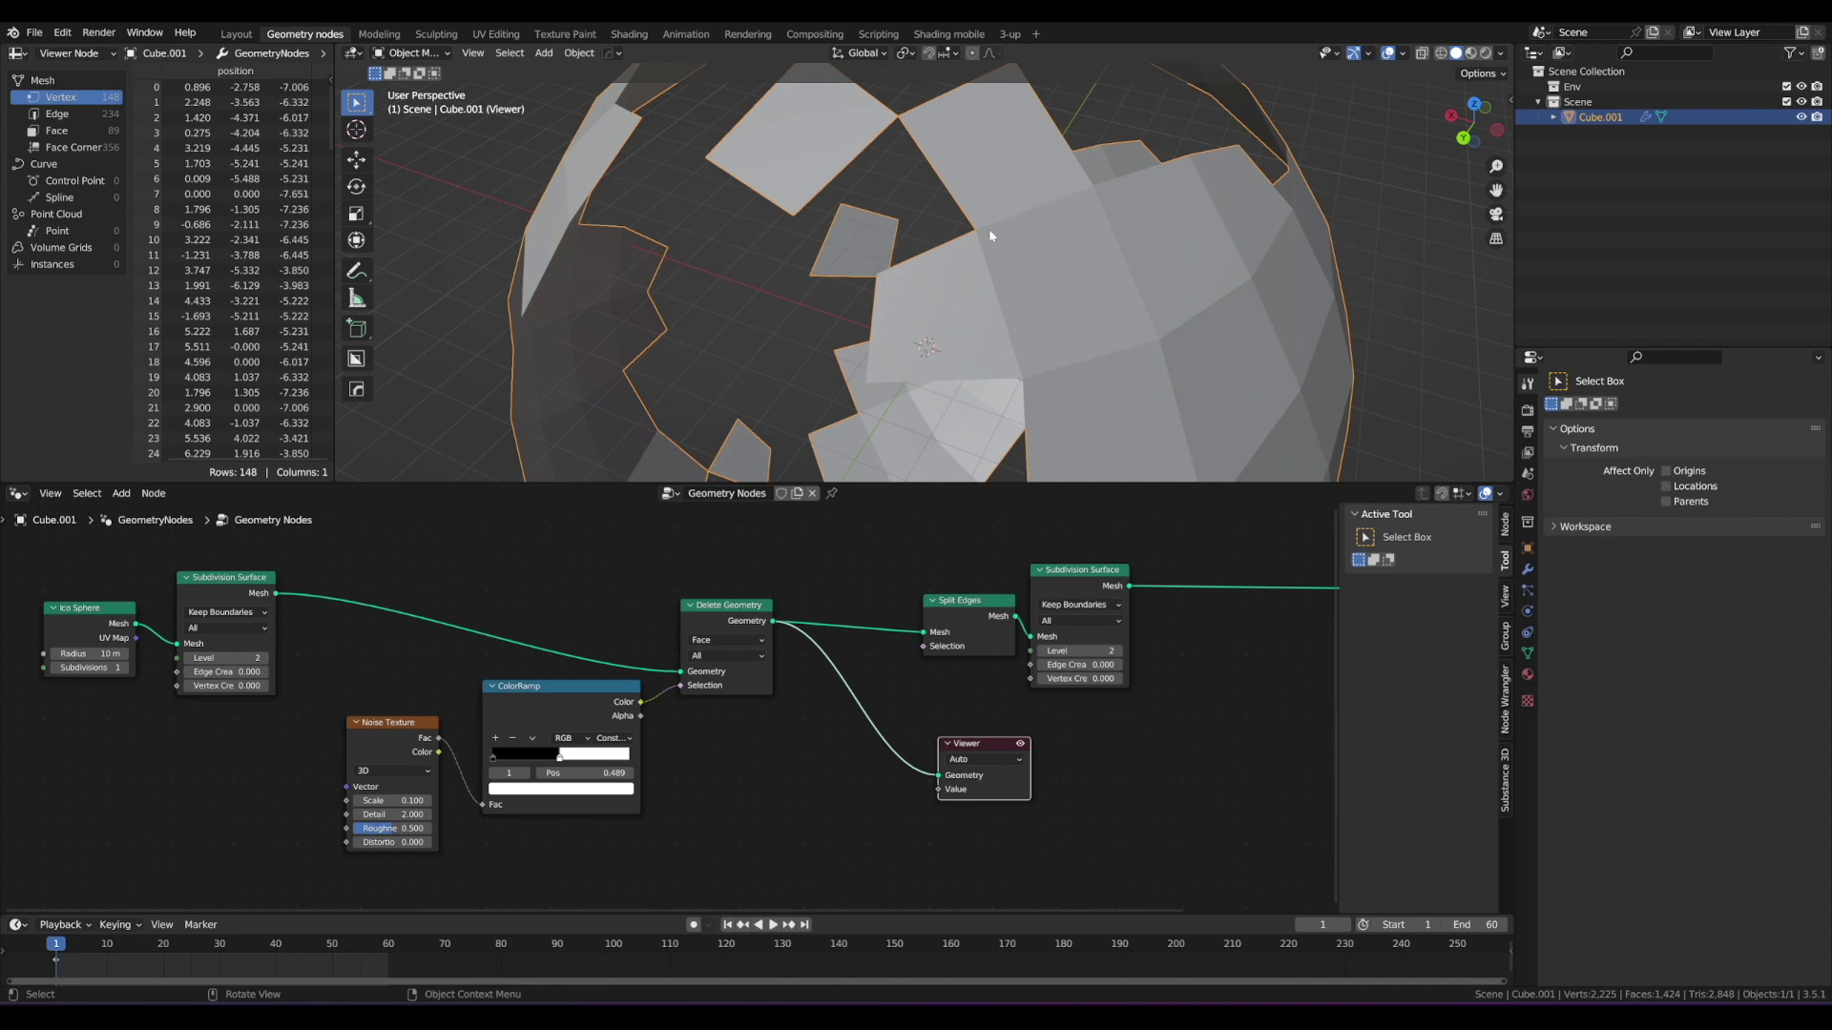
Step: Add an Edge Neighbors node below Delete Geometry
{"action": "middle_click_drag", "start_coordinate": [989, 233], "coordinate": [997, 257], "text": "shift"}
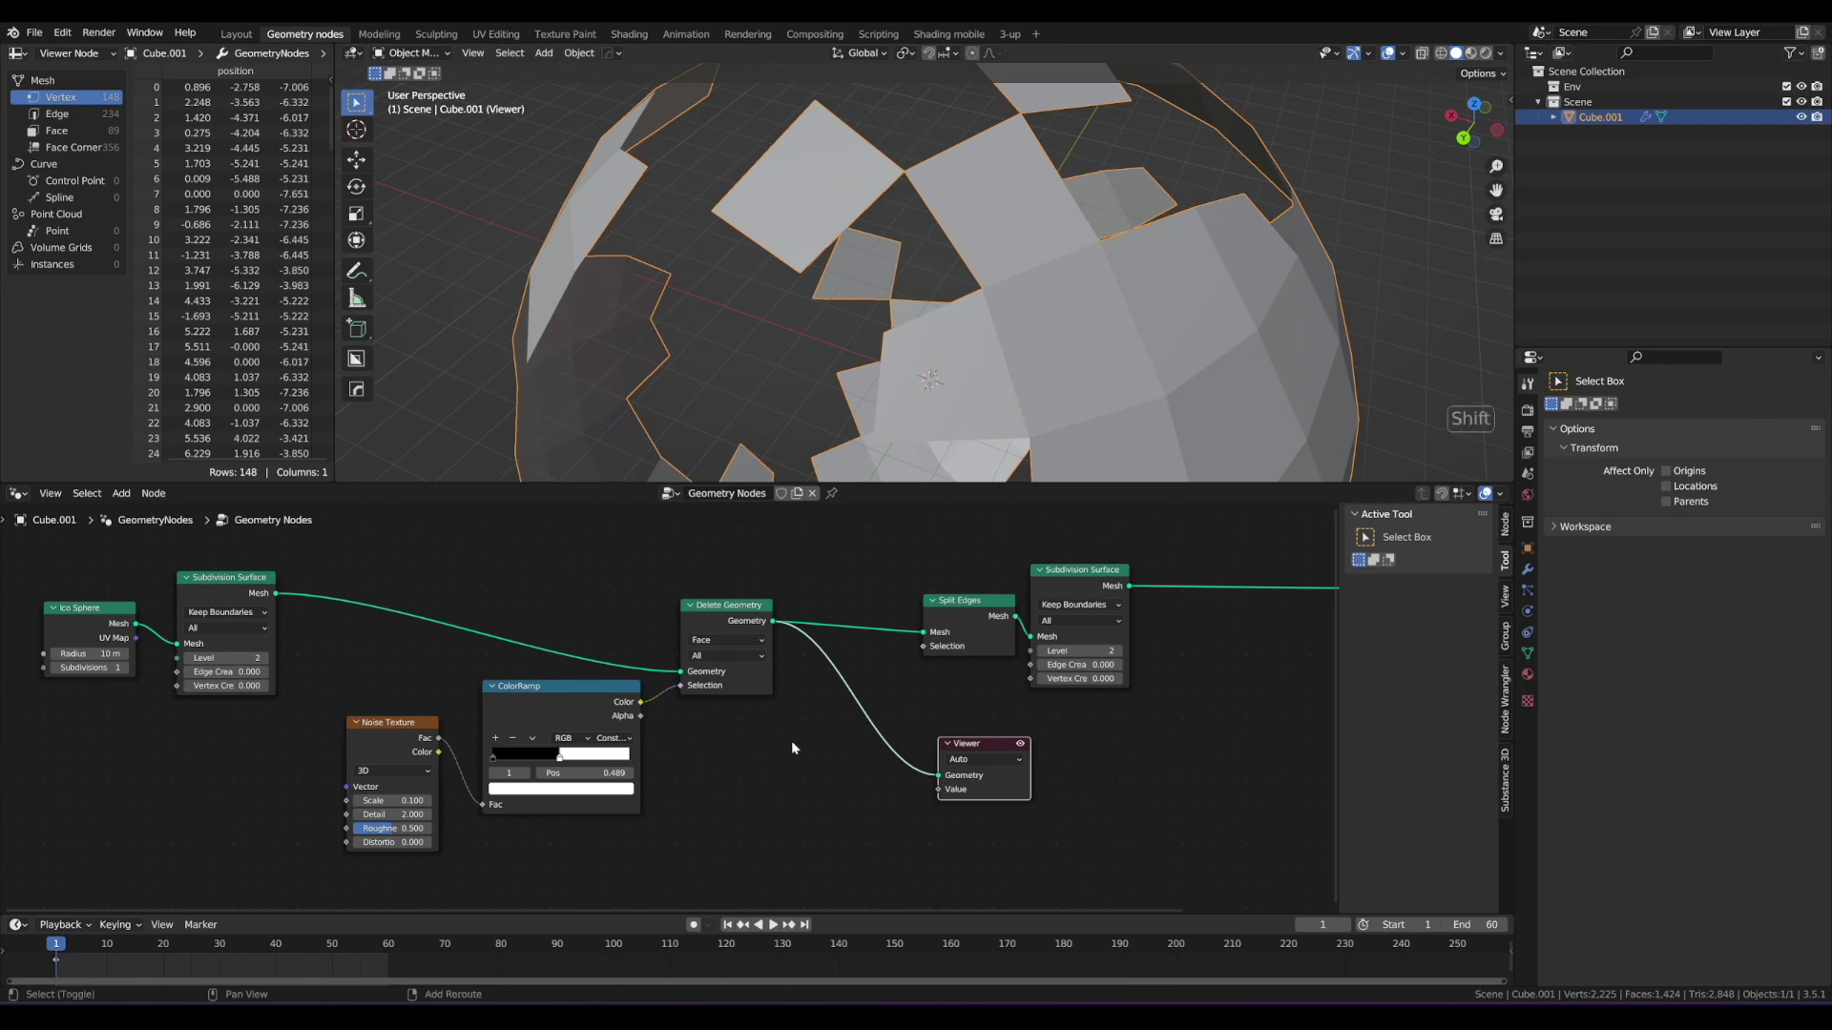
{"action": "key", "text": "shift+a"}
{"action": "type", "text": "edge"}
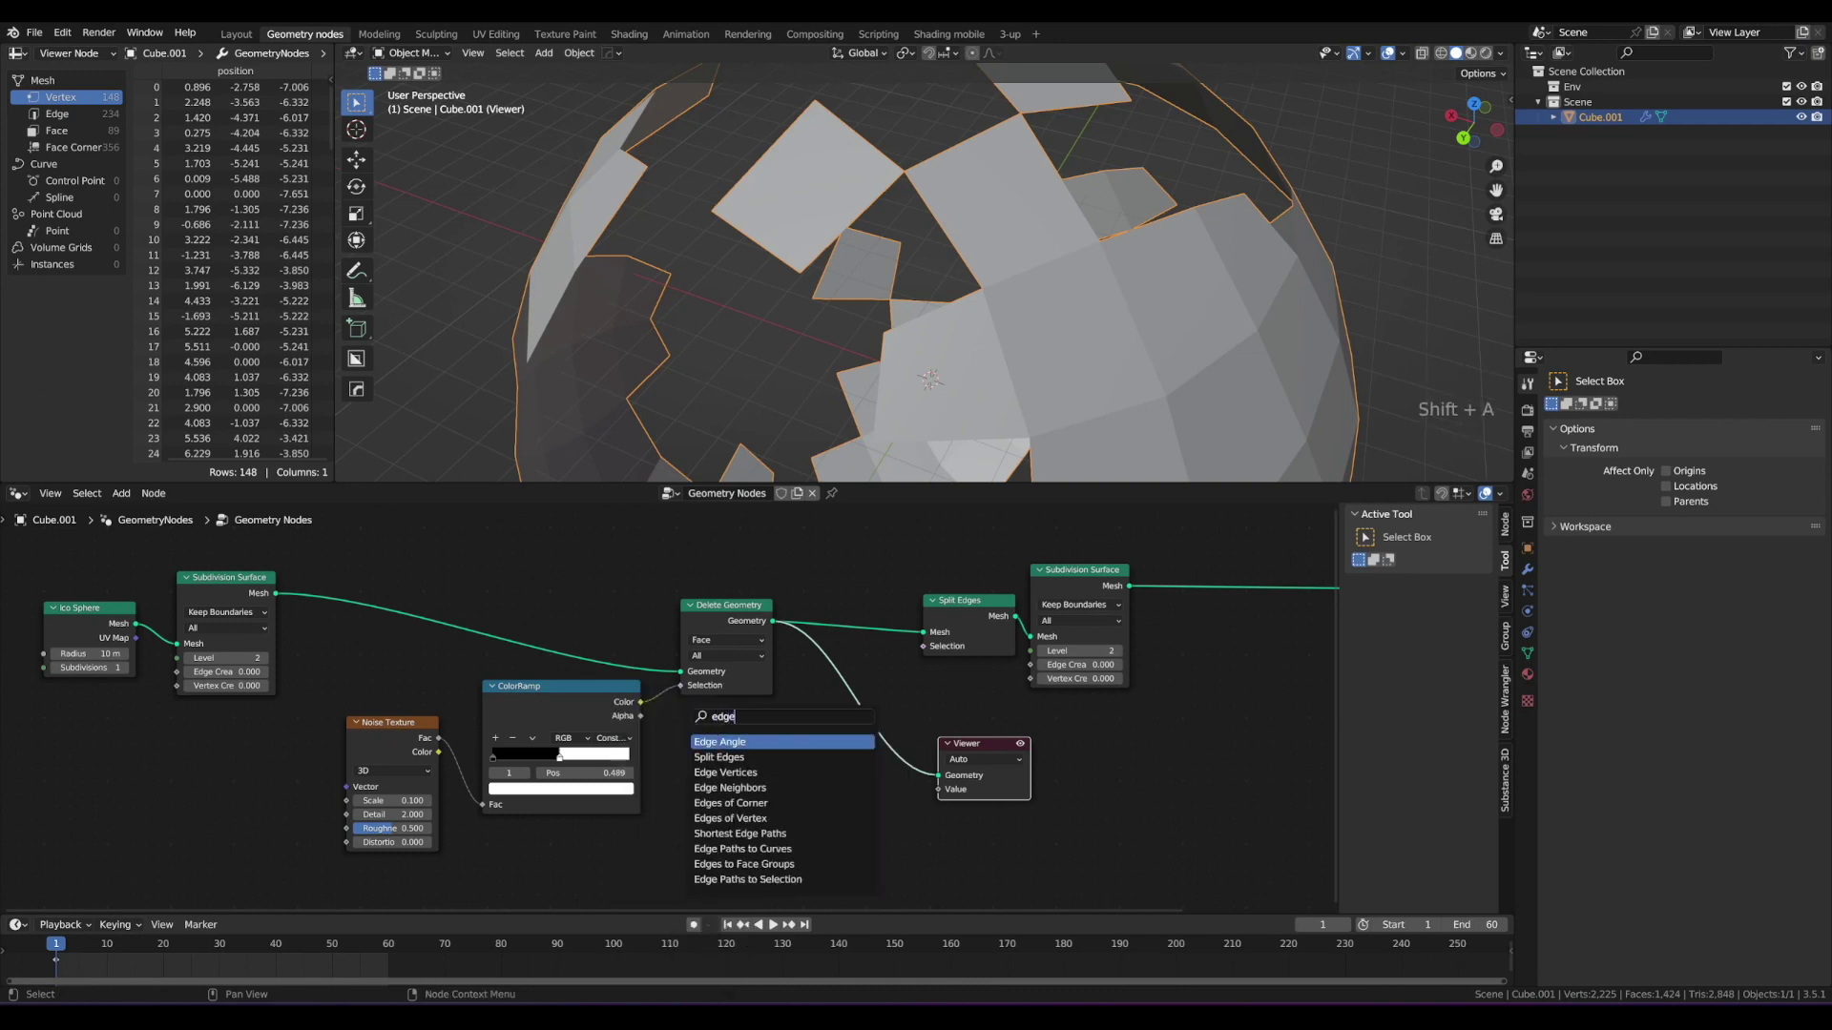
{"action": "key", "text": "Down"}
{"action": "key", "text": "Return"}
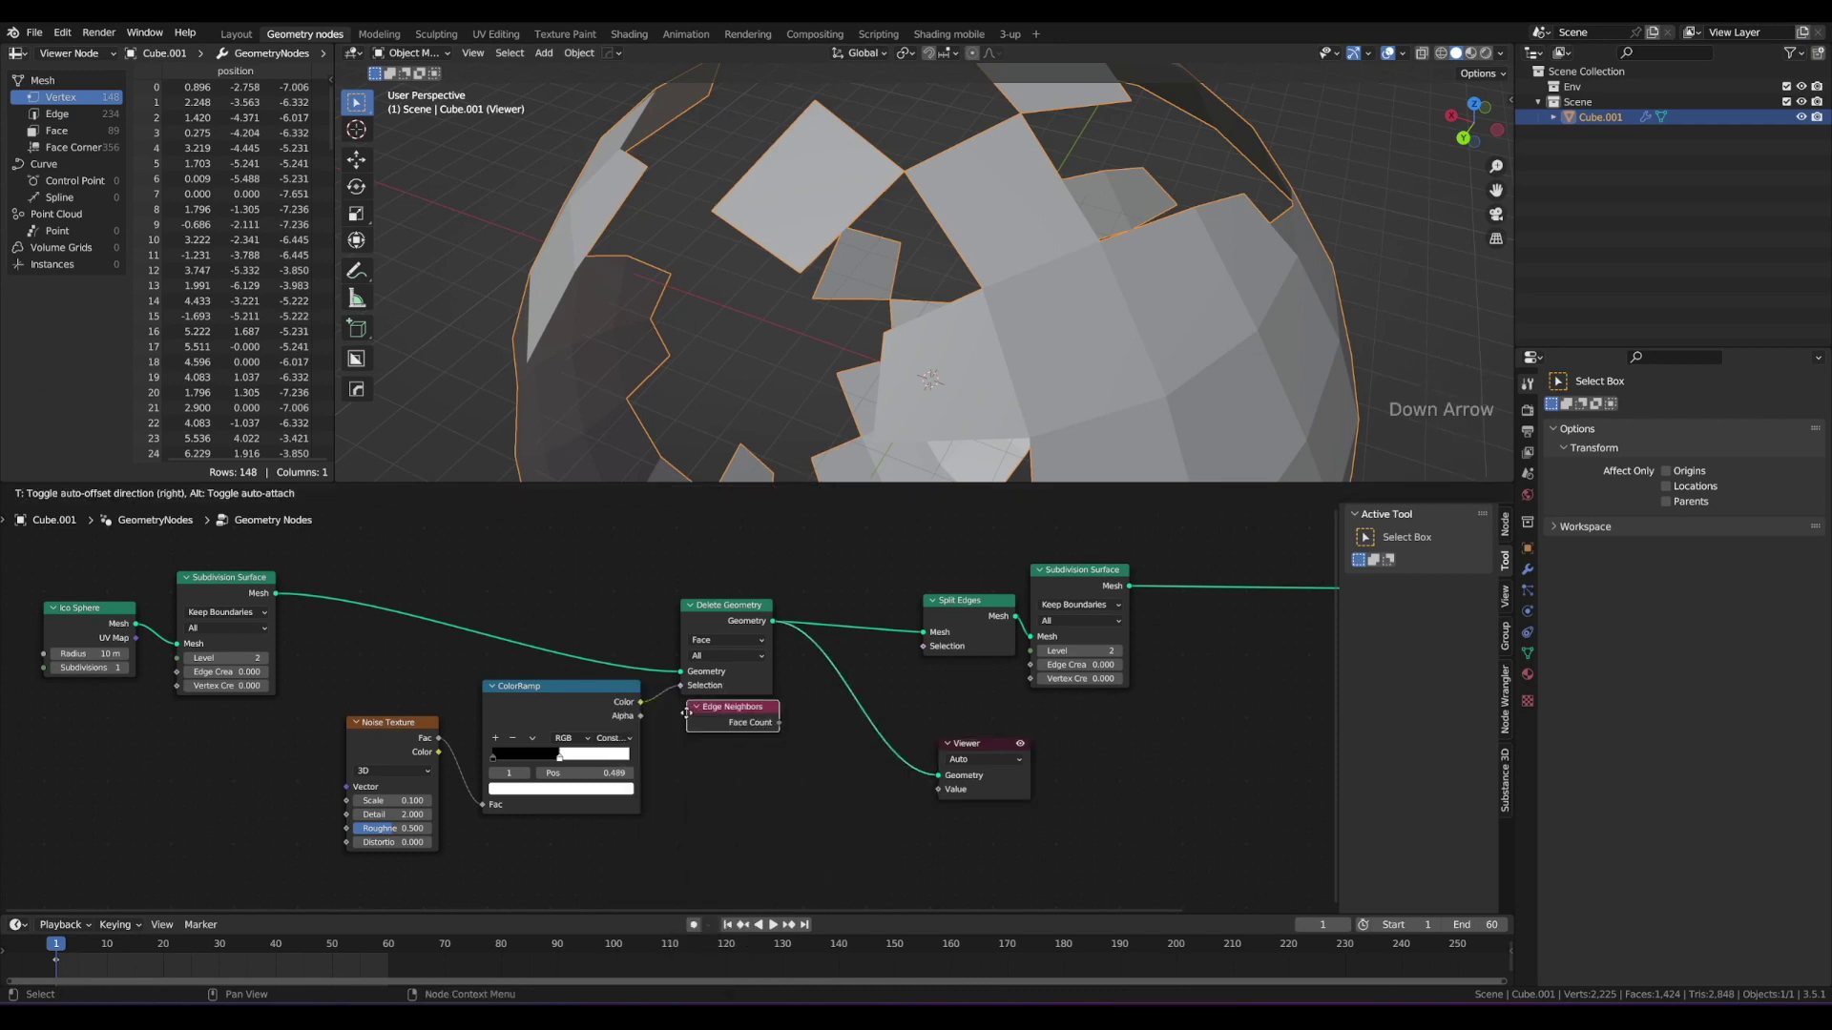
{"action": "left_click", "coordinate": [690, 745]}
Step: Feed the Edge Neighbors Face Count into input A of a new integer Compare node set to Equal, and arrange both nodes
{"action": "scroll", "coordinate": [781, 742], "scroll_direction": "up", "scroll_amount": 1}
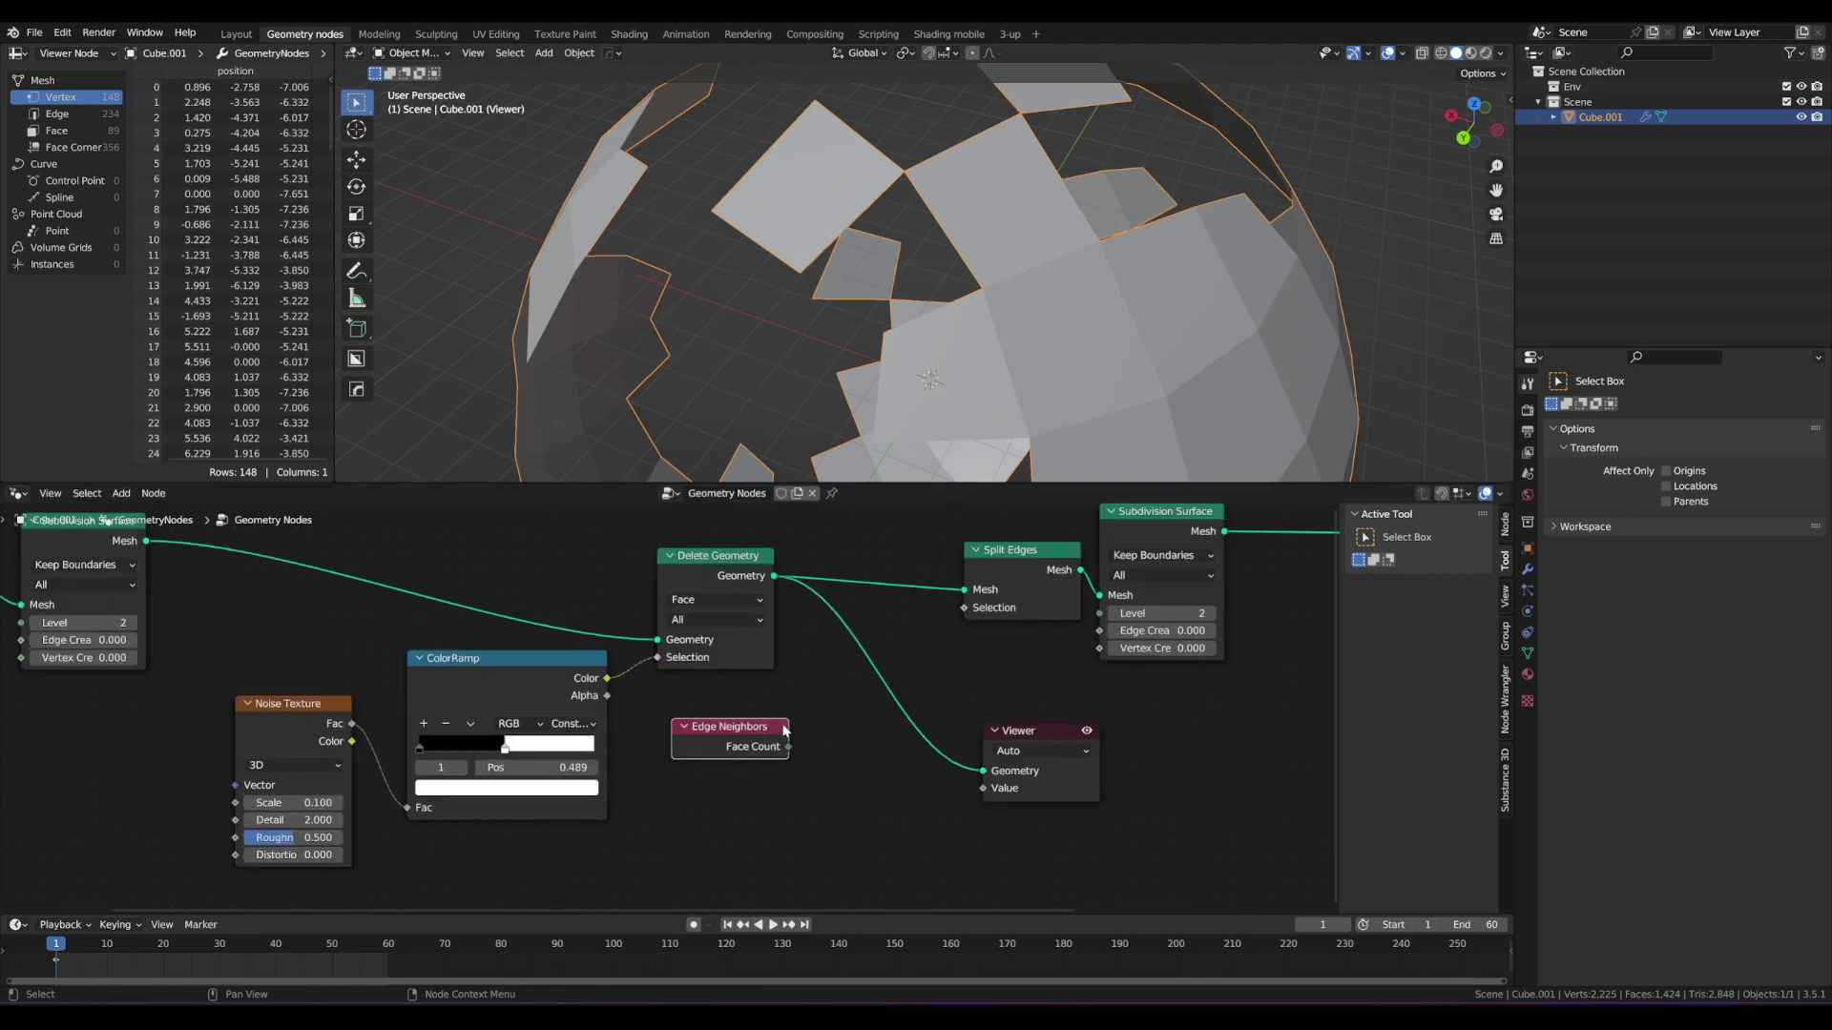
{"action": "scroll", "coordinate": [784, 730], "scroll_direction": "up", "scroll_amount": 2}
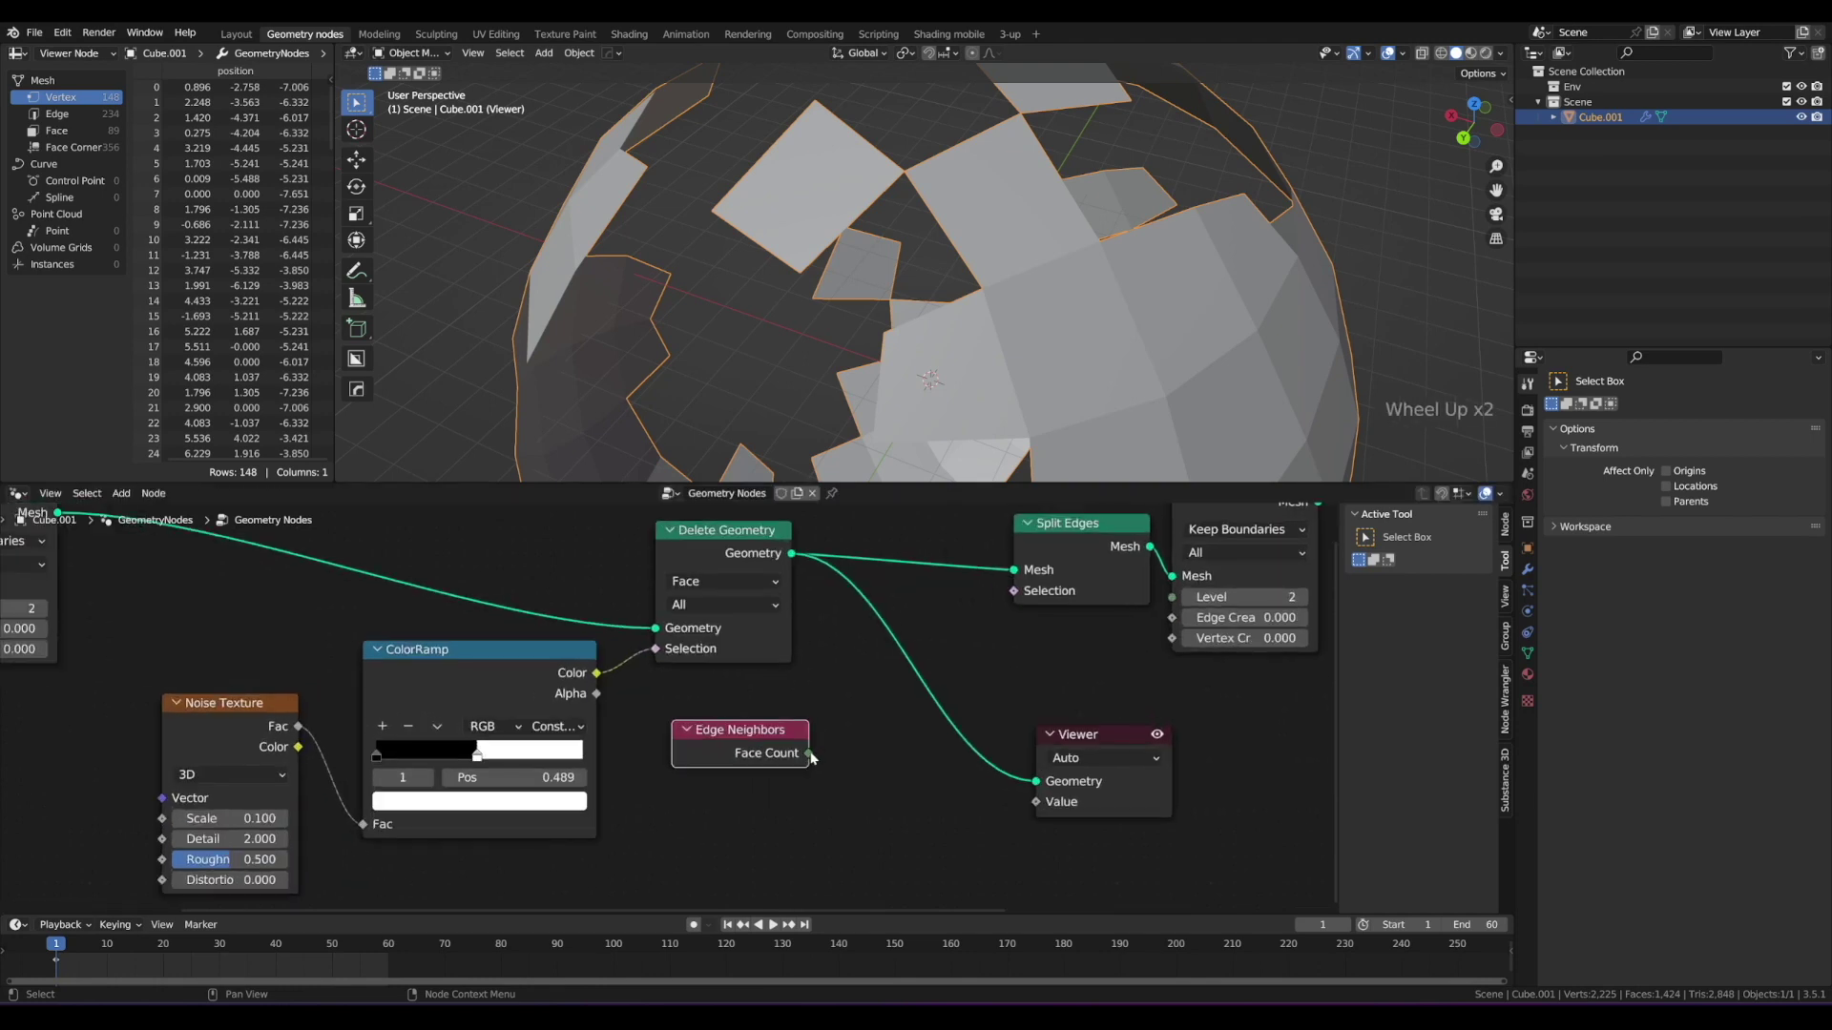
{"action": "left_click_drag", "start_coordinate": [809, 753], "coordinate": [860, 734]}
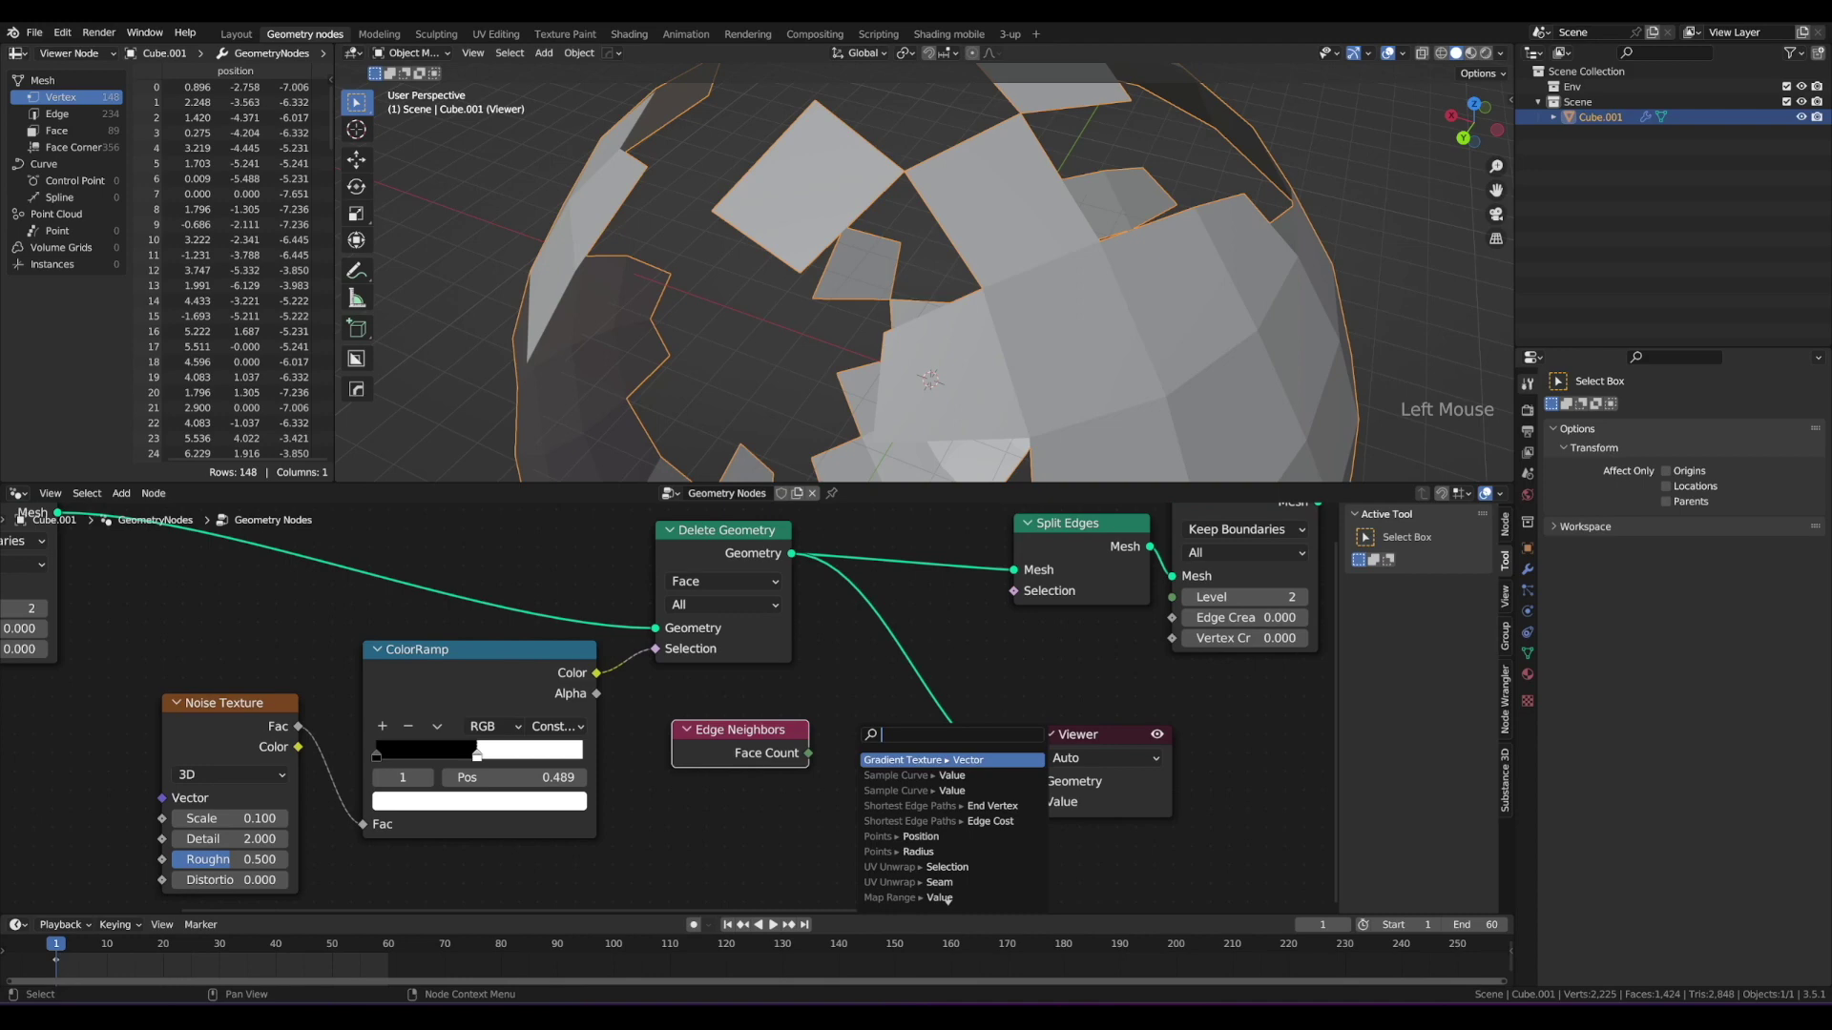
{"action": "type", "text": "compar"}
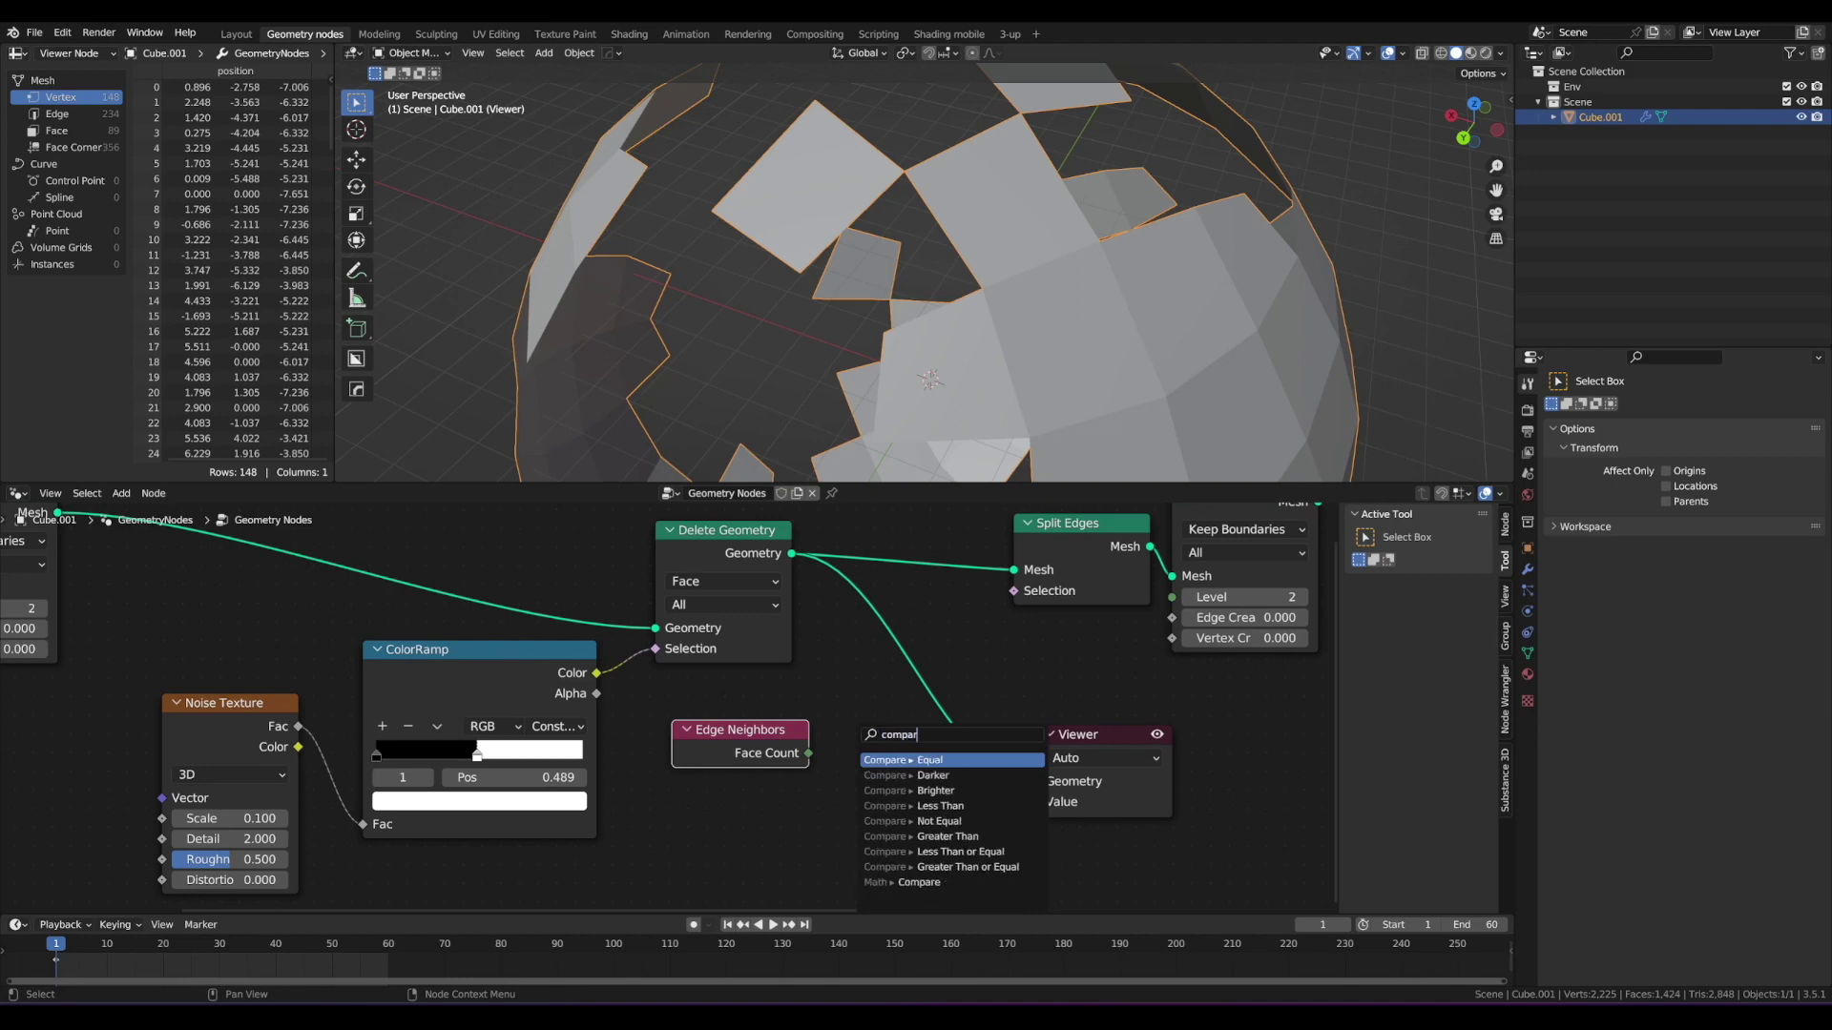
{"action": "key", "text": "Return"}
{"action": "left_click", "coordinate": [828, 734]}
{"action": "left_click_drag", "start_coordinate": [752, 733], "coordinate": [728, 744]}
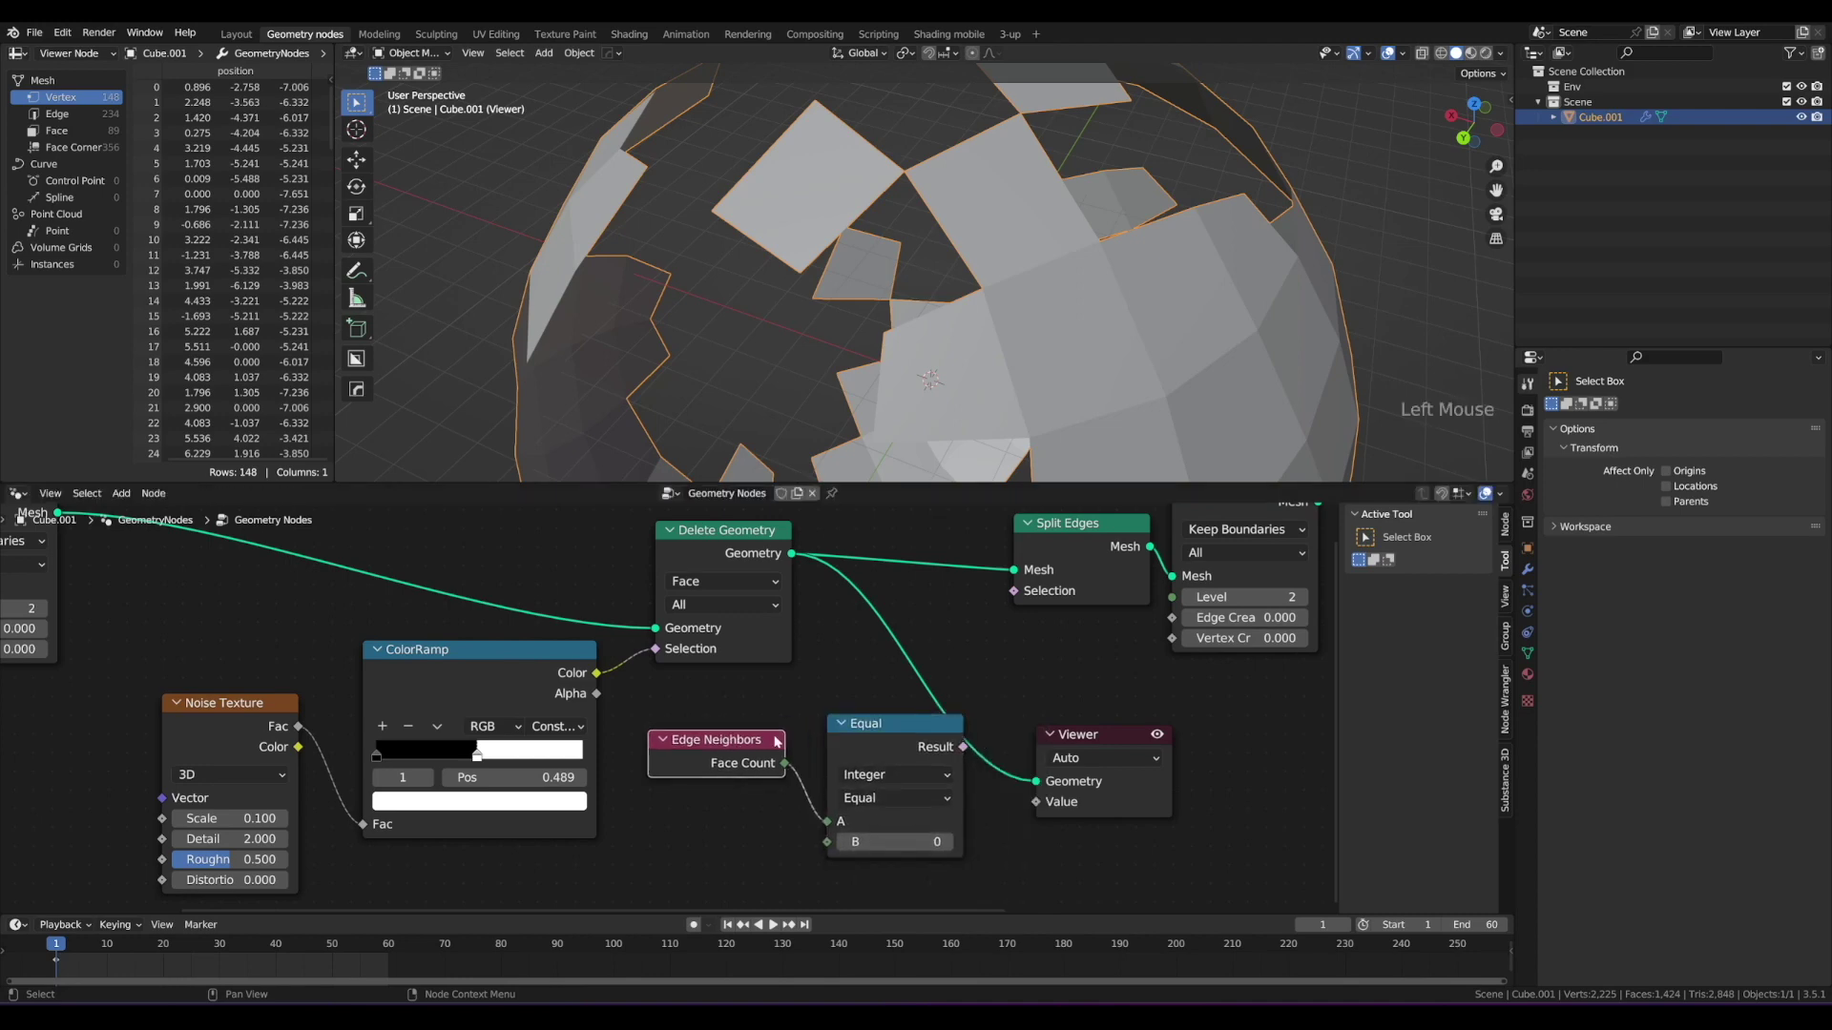
{"action": "left_click_drag", "start_coordinate": [874, 723], "coordinate": [857, 715]}
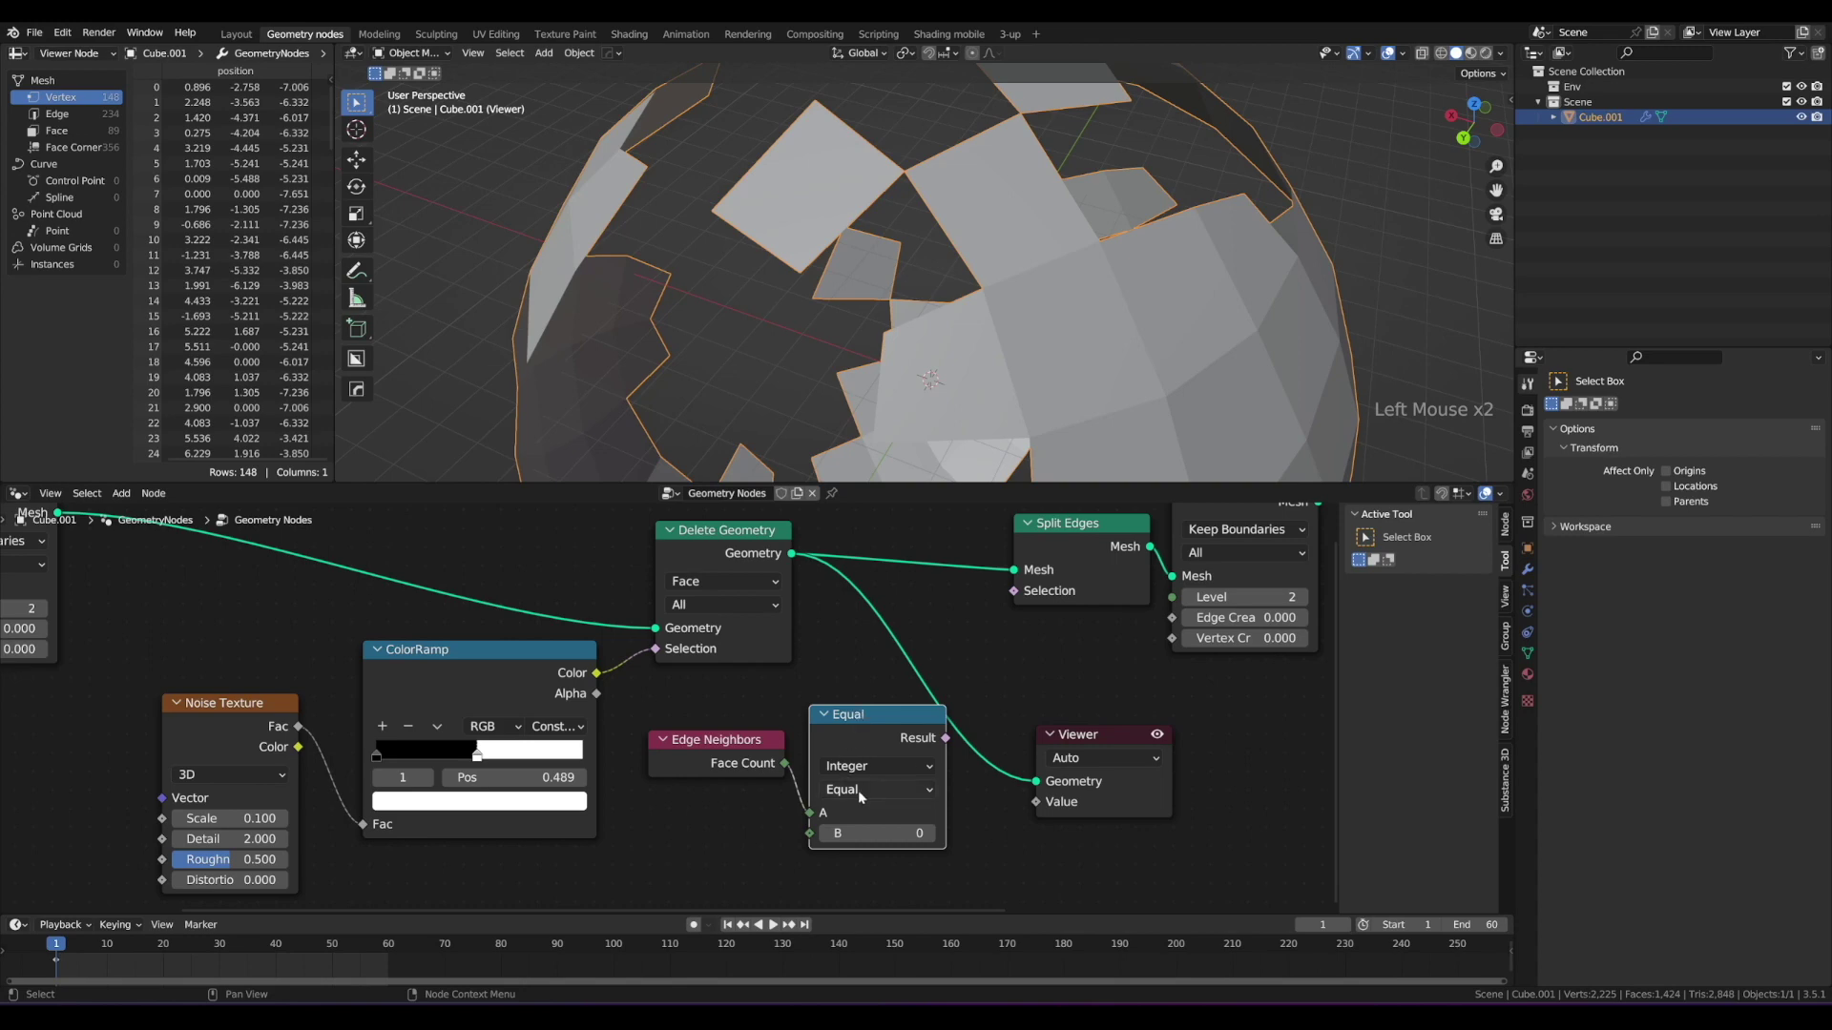
Step: Set the comparison to Less Than or Equal with B at 1 and connect its Result to the Split Edges Selection
{"action": "left_click_drag", "start_coordinate": [848, 784], "coordinate": [920, 833]}
{"action": "left_click", "coordinate": [911, 833]}
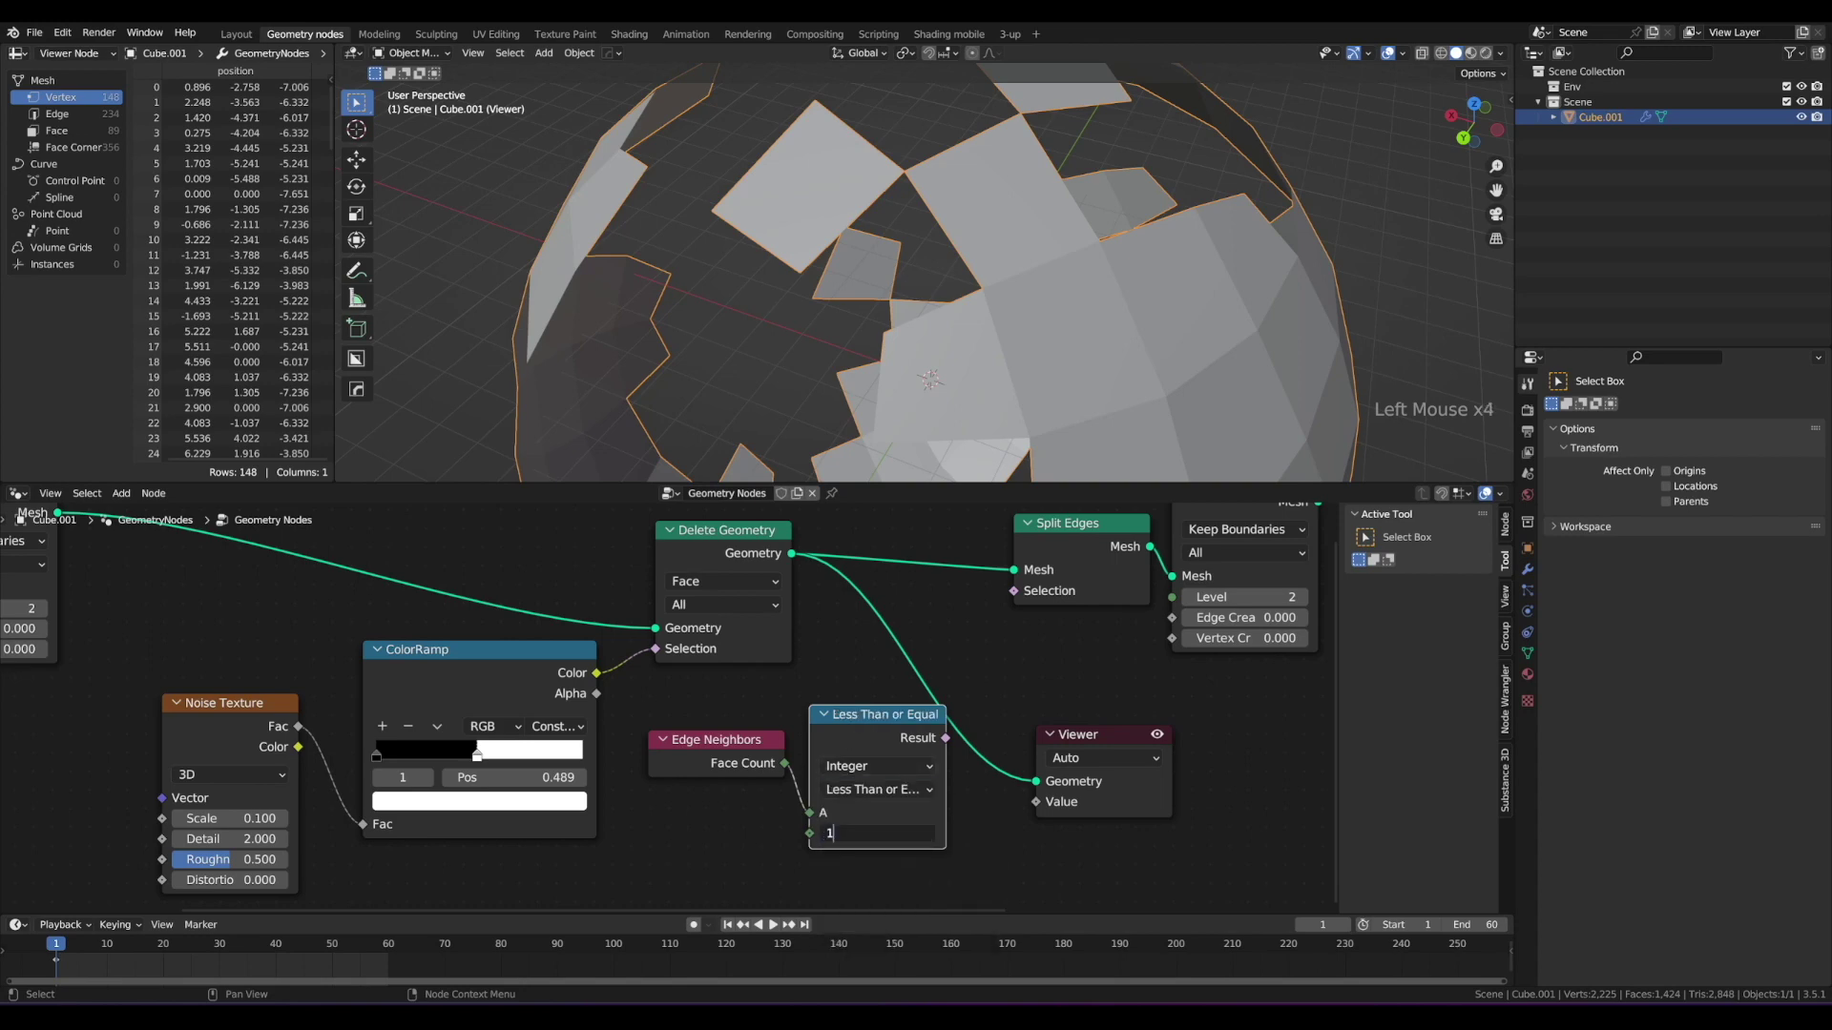
{"action": "type", "text": "1"}
{"action": "left_click", "coordinate": [937, 730]}
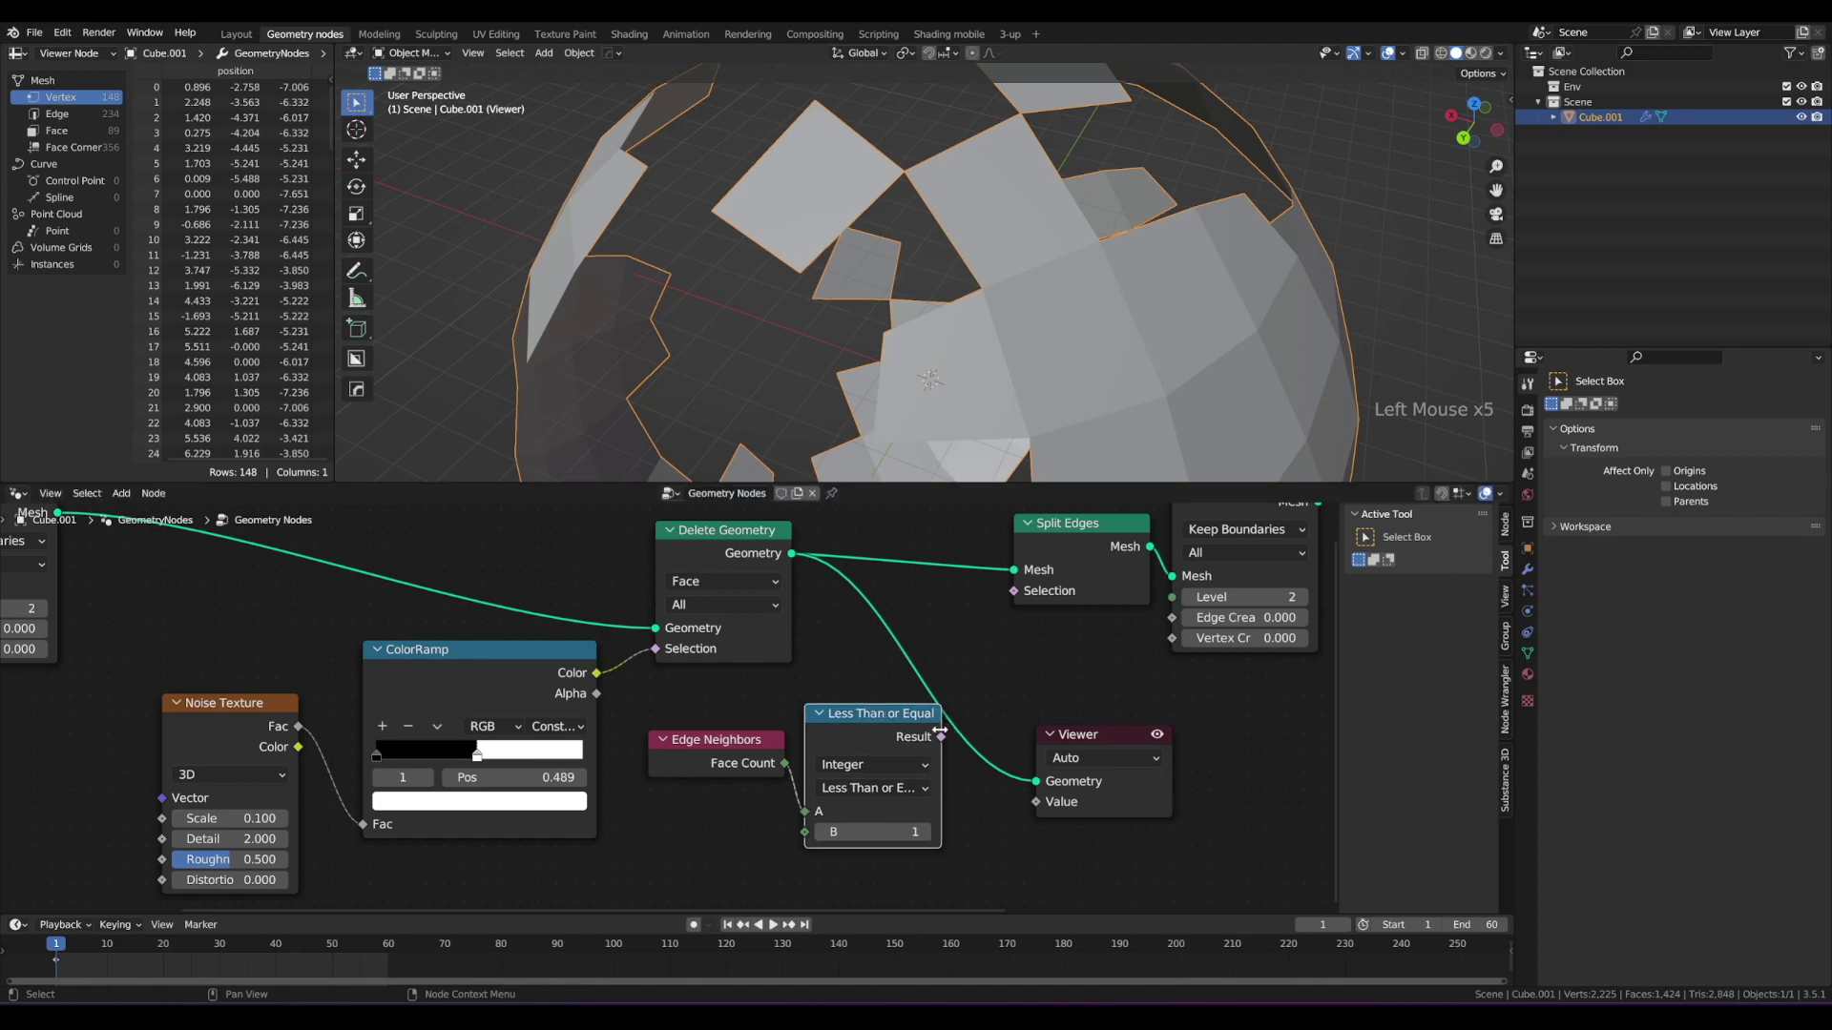
{"action": "left_click_drag", "start_coordinate": [941, 737], "coordinate": [1014, 591]}
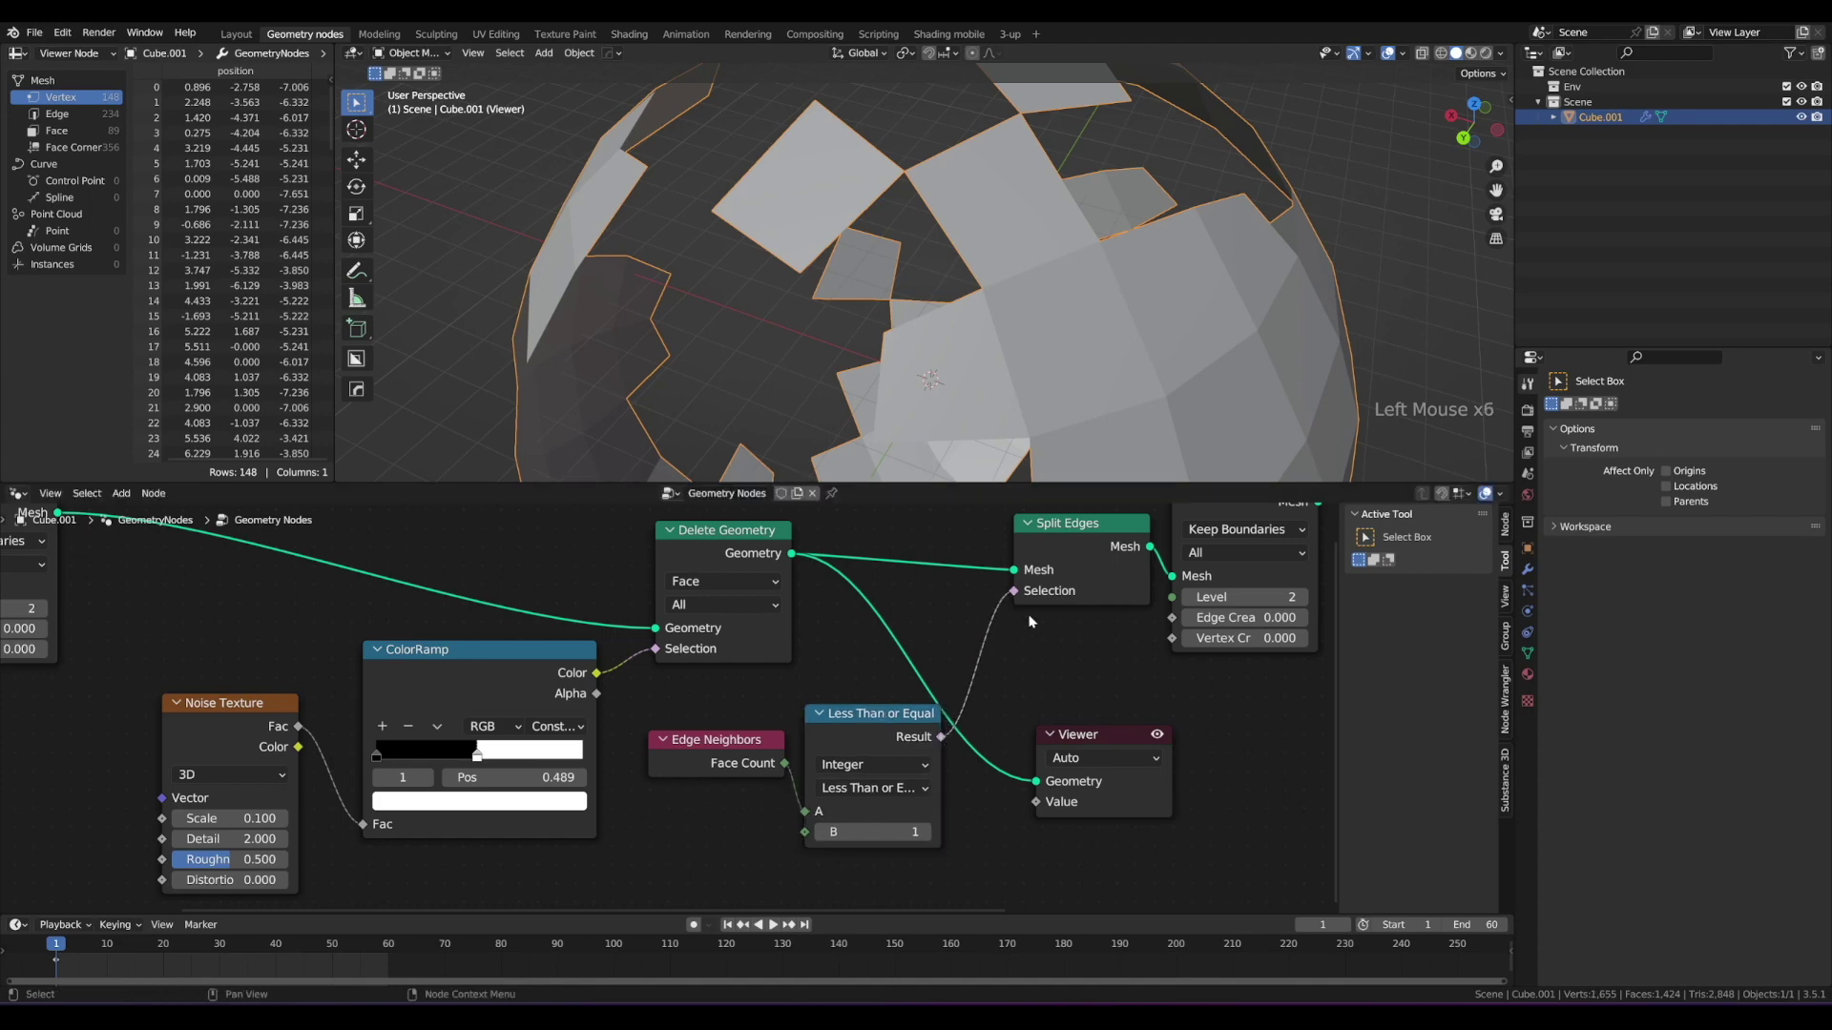
Step: Preview the second Subdivision Surface through the Viewer and annotate the gap between separated patches, erasing the strokes
{"action": "middle_click_drag", "start_coordinate": [1031, 626], "coordinate": [697, 711], "text": "shift"}
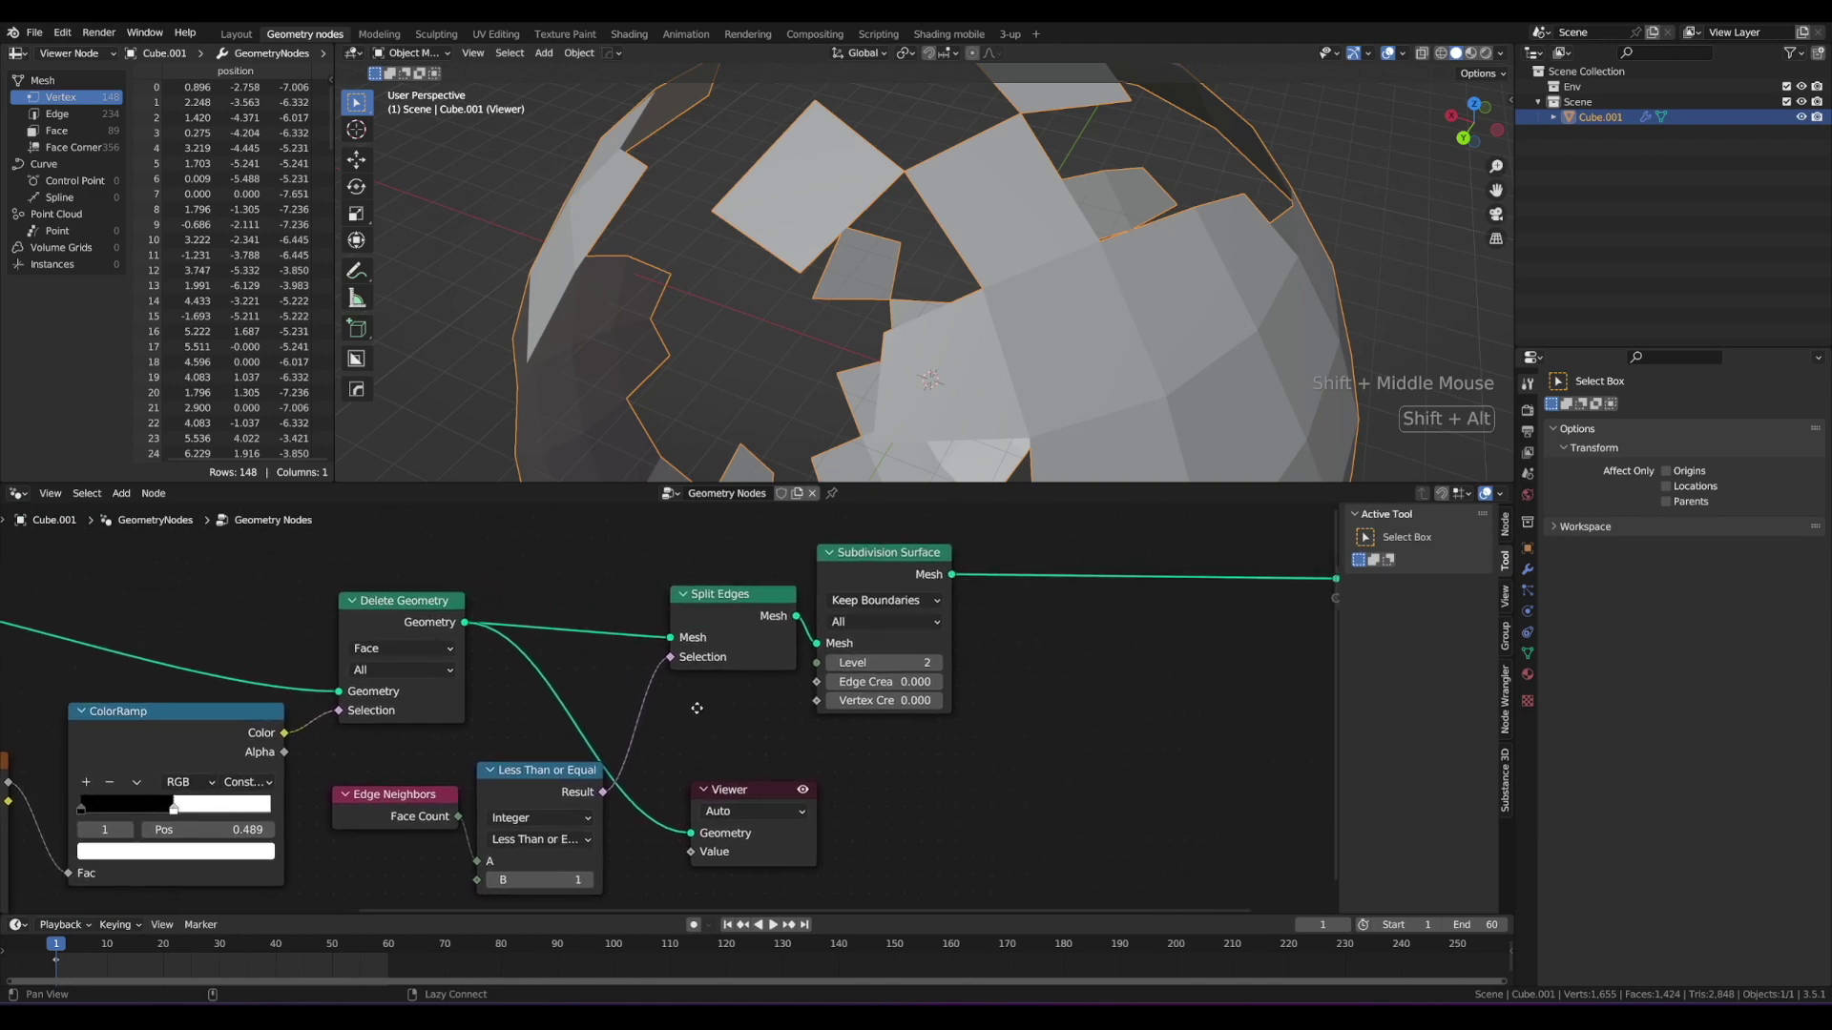
{"action": "left_click", "coordinate": [870, 556], "text": "ctrl+shift"}
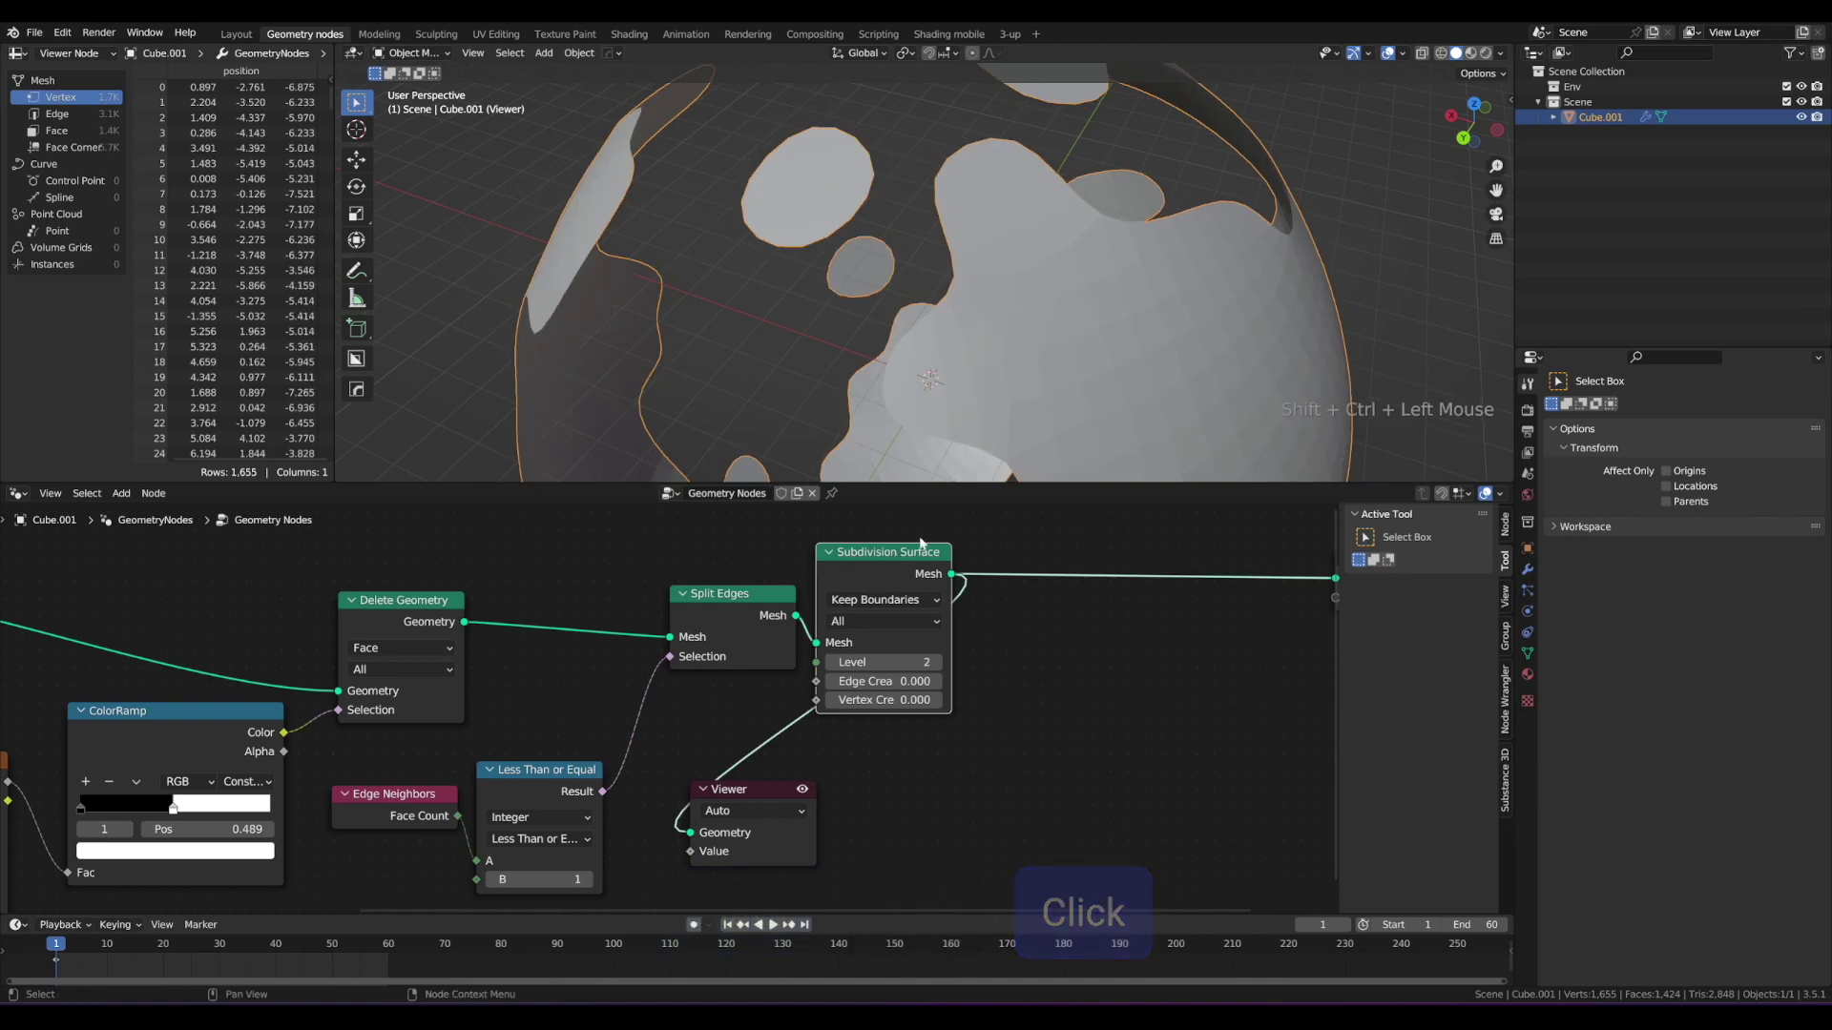
{"action": "middle_click_drag", "start_coordinate": [865, 256], "coordinate": [941, 163]}
{"action": "mouse_move", "coordinate": [957, 167]}
{"action": "left_mouse_down"}
{"action": "mouse_move", "coordinate": [975, 216]}
{"action": "mouse_move", "coordinate": [1009, 227]}
{"action": "left_mouse_up"}
{"action": "right_click_drag", "start_coordinate": [995, 171], "coordinate": [1001, 227]}
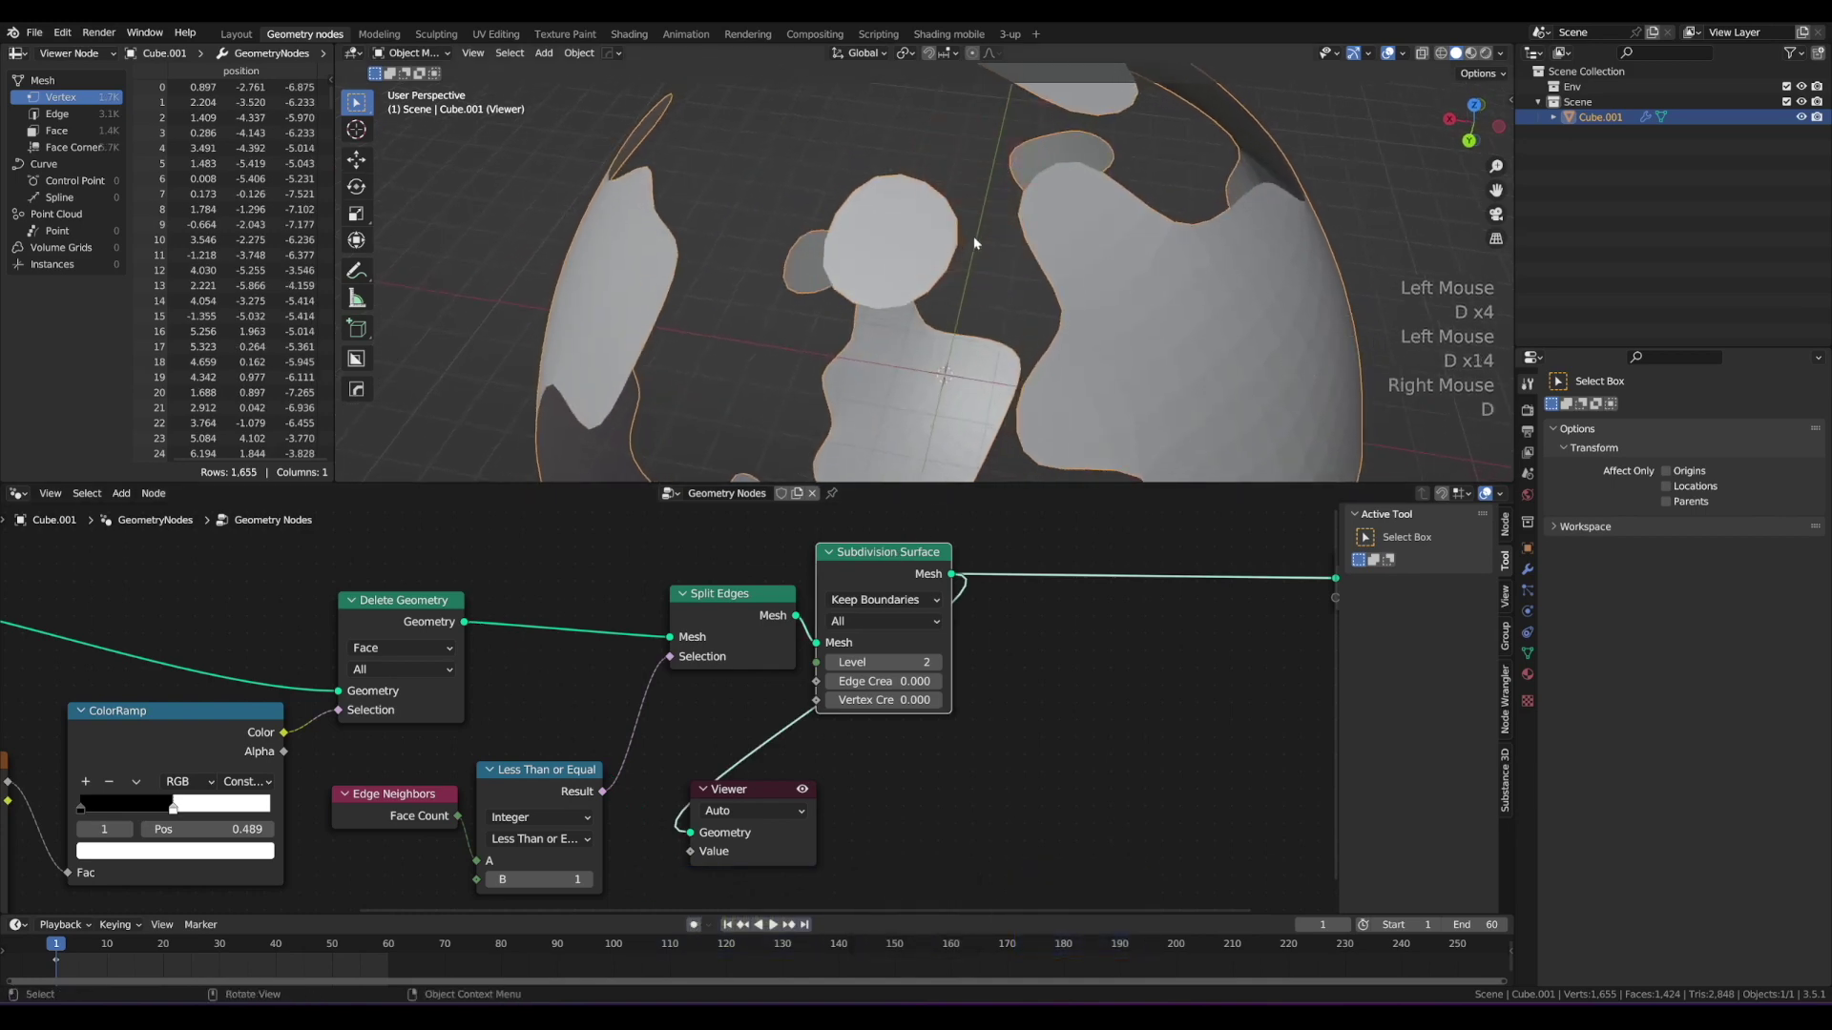
{"action": "mouse_move", "coordinate": [1001, 227]}
{"action": "middle_mouse_down"}
{"action": "mouse_move", "coordinate": [1114, 283]}
{"action": "mouse_move", "coordinate": [993, 298]}
{"action": "mouse_move", "coordinate": [867, 280]}
{"action": "mouse_move", "coordinate": [1002, 294]}
{"action": "mouse_move", "coordinate": [987, 298]}
{"action": "middle_mouse_up"}
{"action": "scroll", "coordinate": [1031, 230], "scroll_direction": "down", "scroll_amount": 1}
Step: Delete the Viewer node and move Group Output farther from the second Subdivision Surface
{"action": "left_click", "coordinate": [778, 792]}
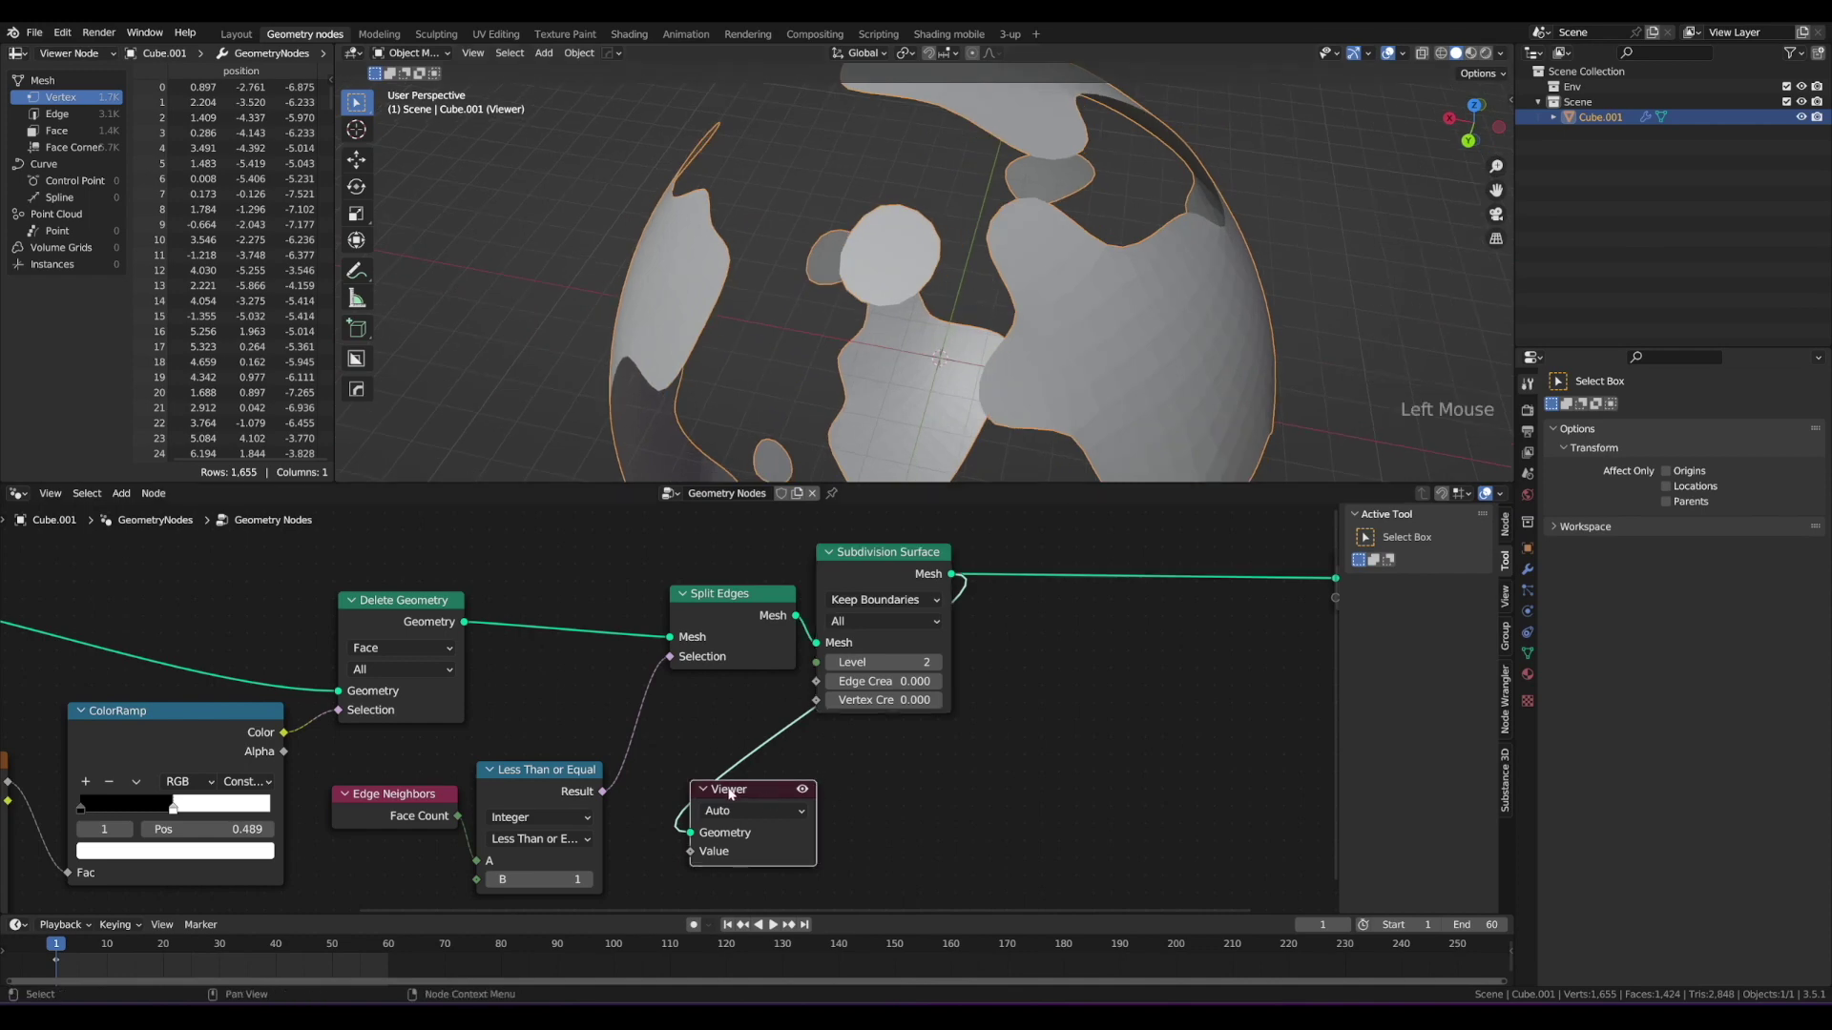
{"action": "key", "text": "Delete"}
{"action": "scroll", "coordinate": [1002, 632], "scroll_direction": "down", "scroll_amount": 2}
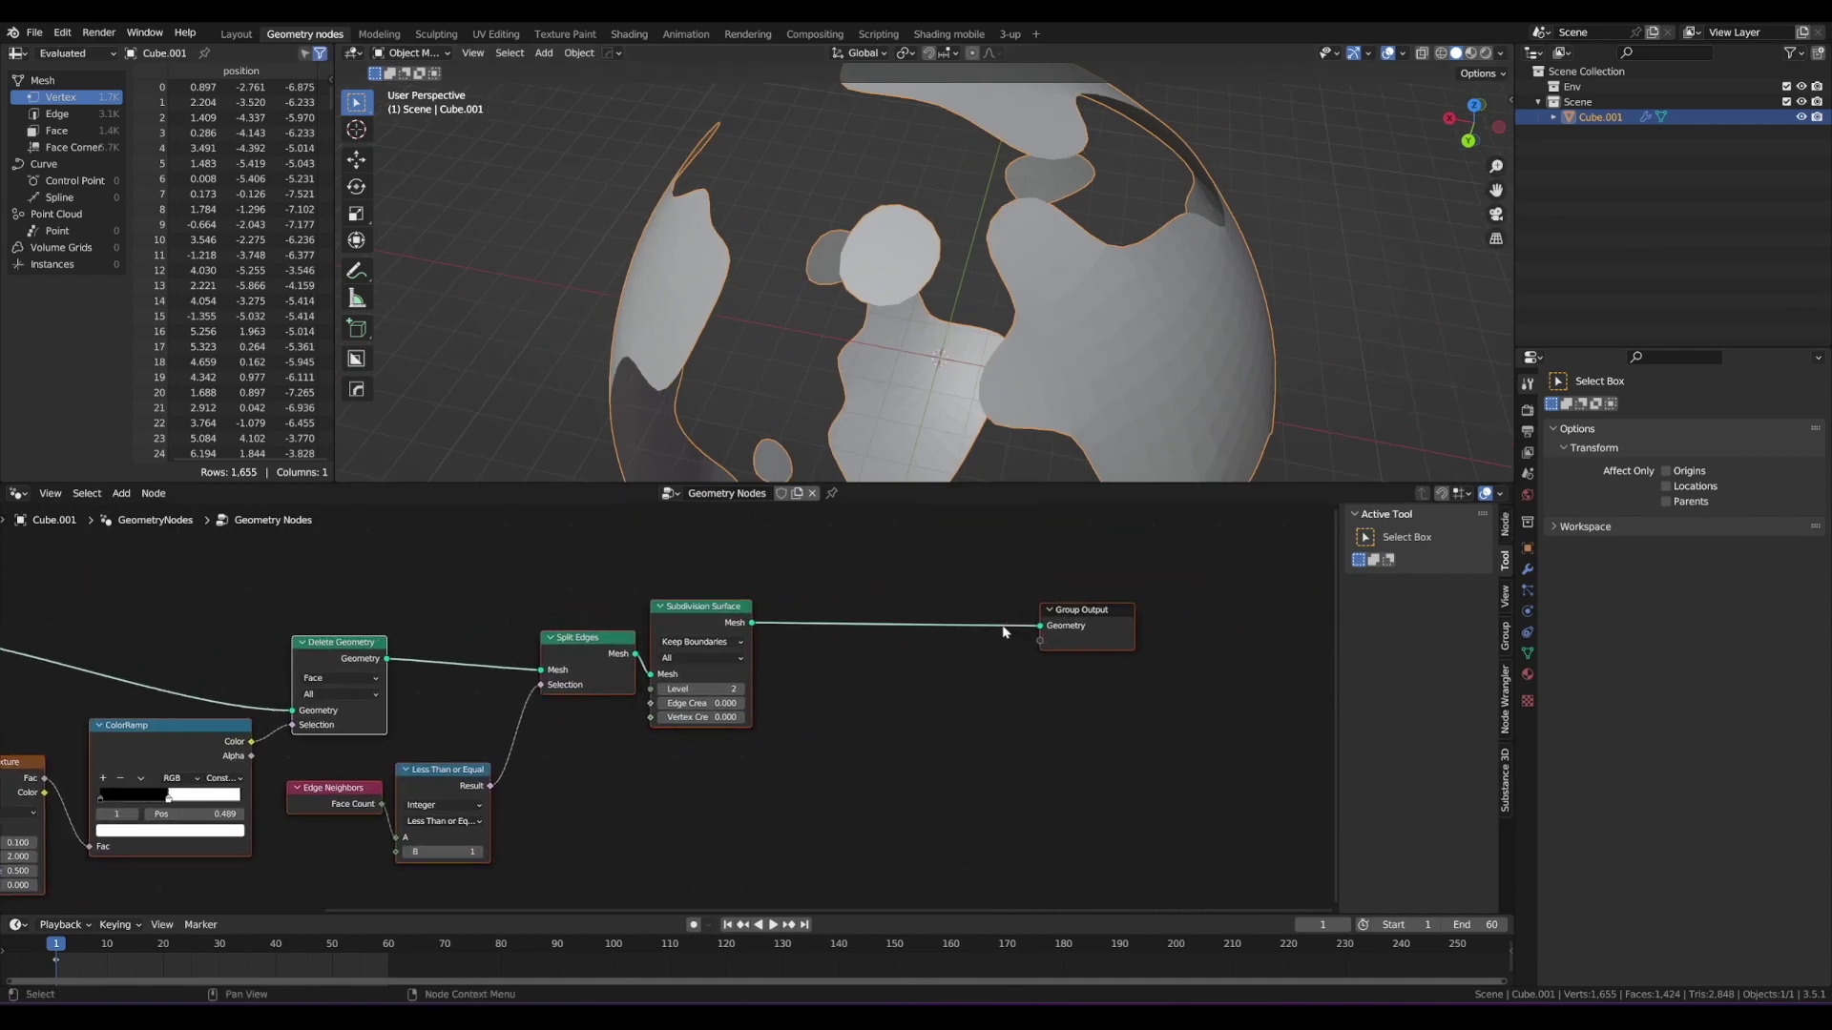
{"action": "left_click_drag", "start_coordinate": [1085, 609], "coordinate": [1247, 595]}
{"action": "left_click", "coordinate": [1038, 601]}
{"action": "scroll", "coordinate": [887, 599], "scroll_direction": "down", "scroll_amount": 2}
{"action": "middle_click_drag", "start_coordinate": [998, 282], "coordinate": [815, 194]}
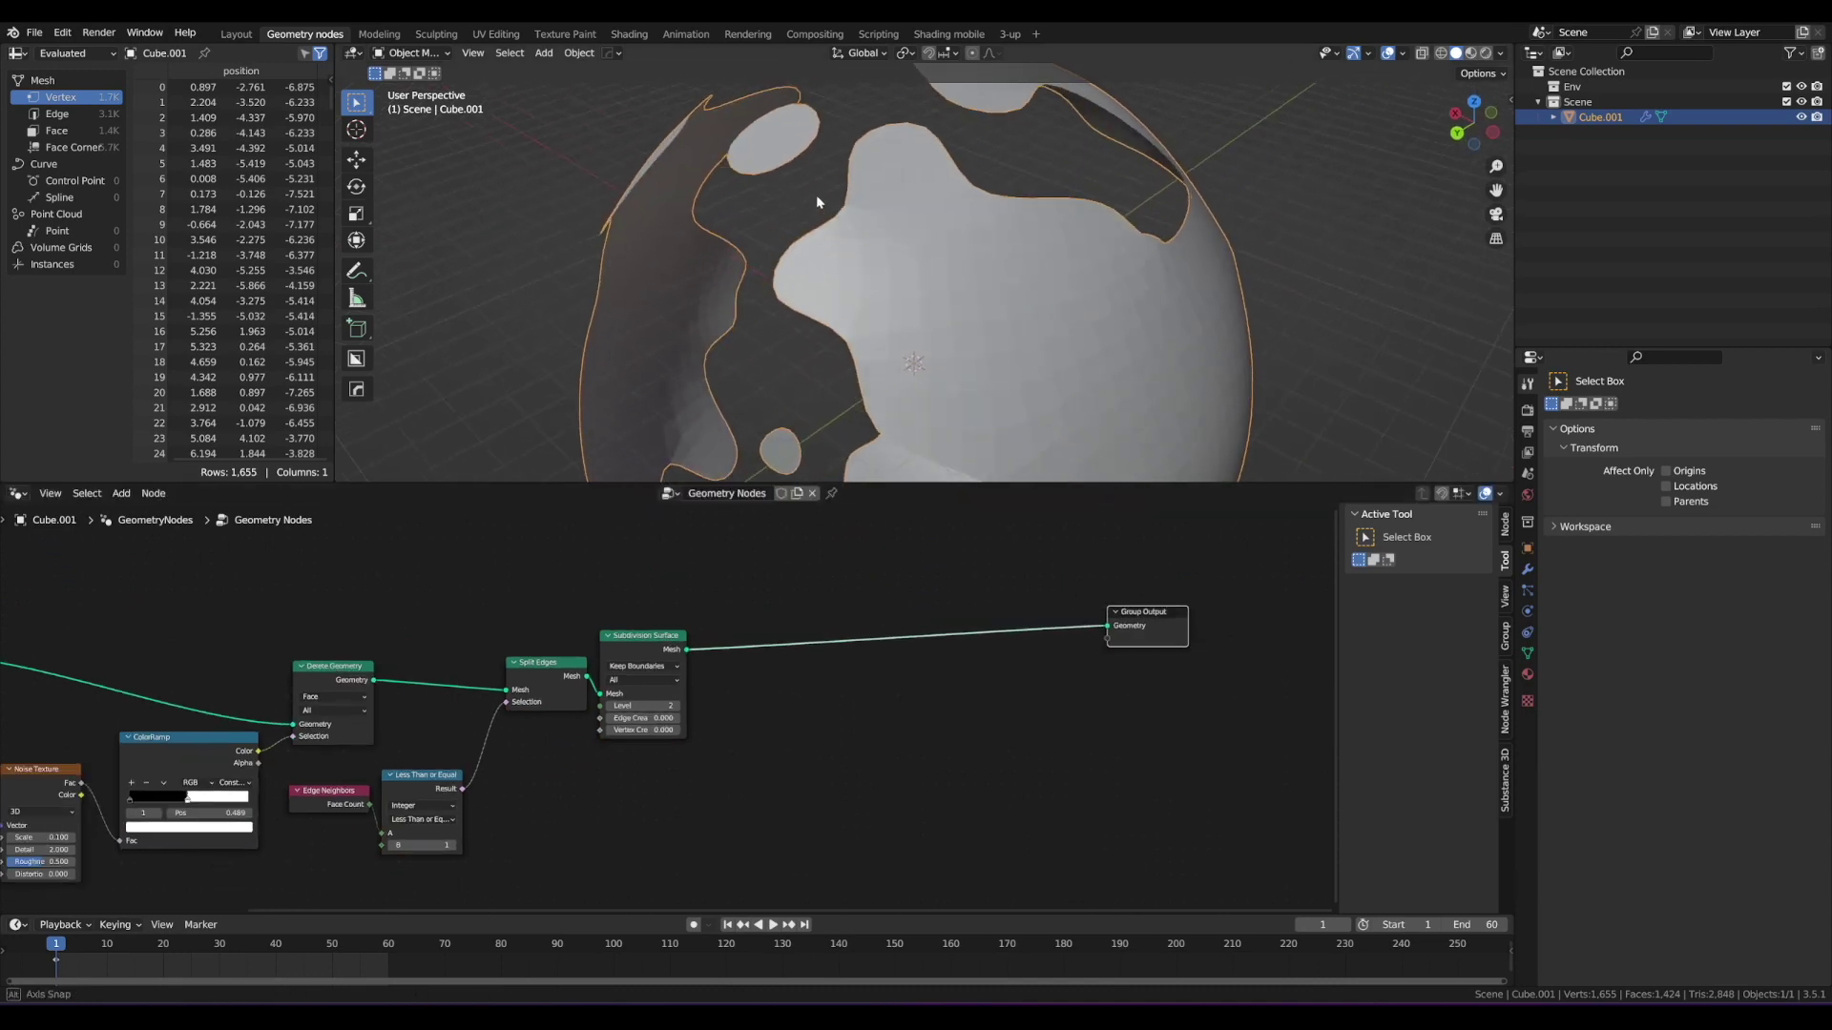
{"action": "scroll", "coordinate": [815, 195], "scroll_direction": "down", "scroll_amount": 4}
{"action": "scroll", "coordinate": [696, 597], "scroll_direction": "up", "scroll_amount": 1}
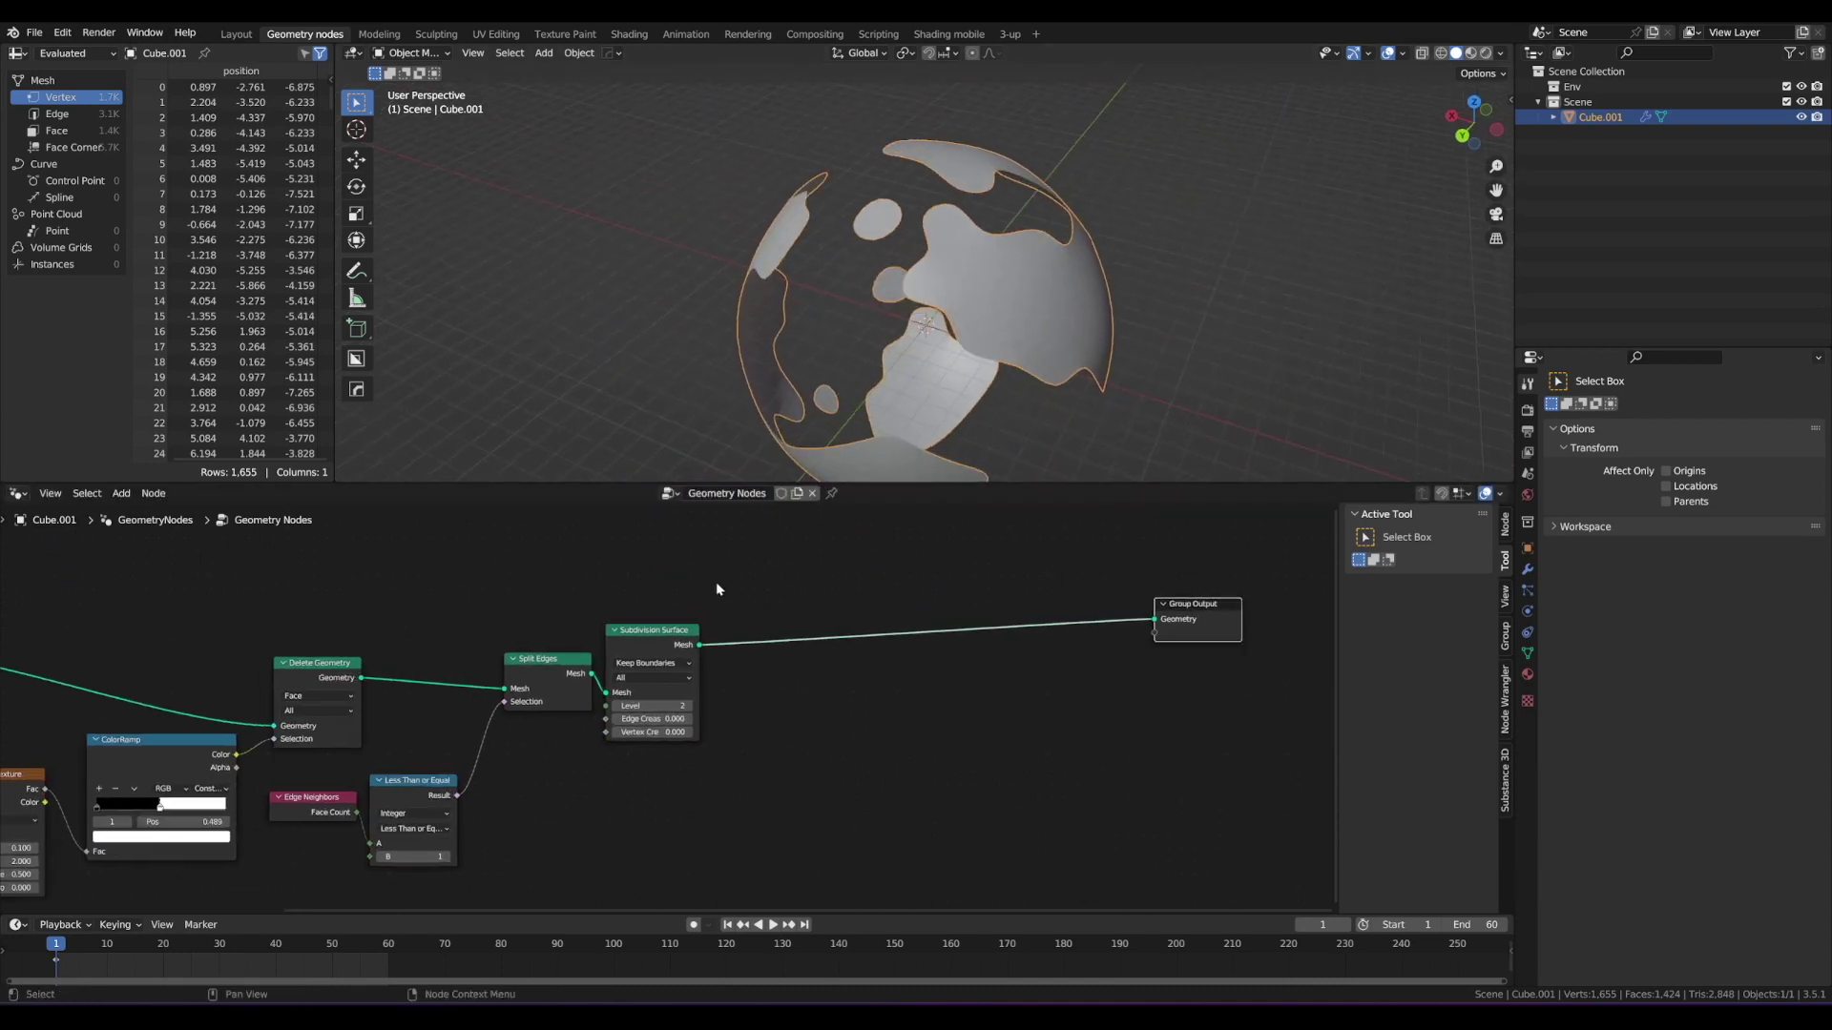
Step: Insert an Extrude Mesh node between the second Subdivision Surface and Group Output
{"action": "key", "text": "shift+a"}
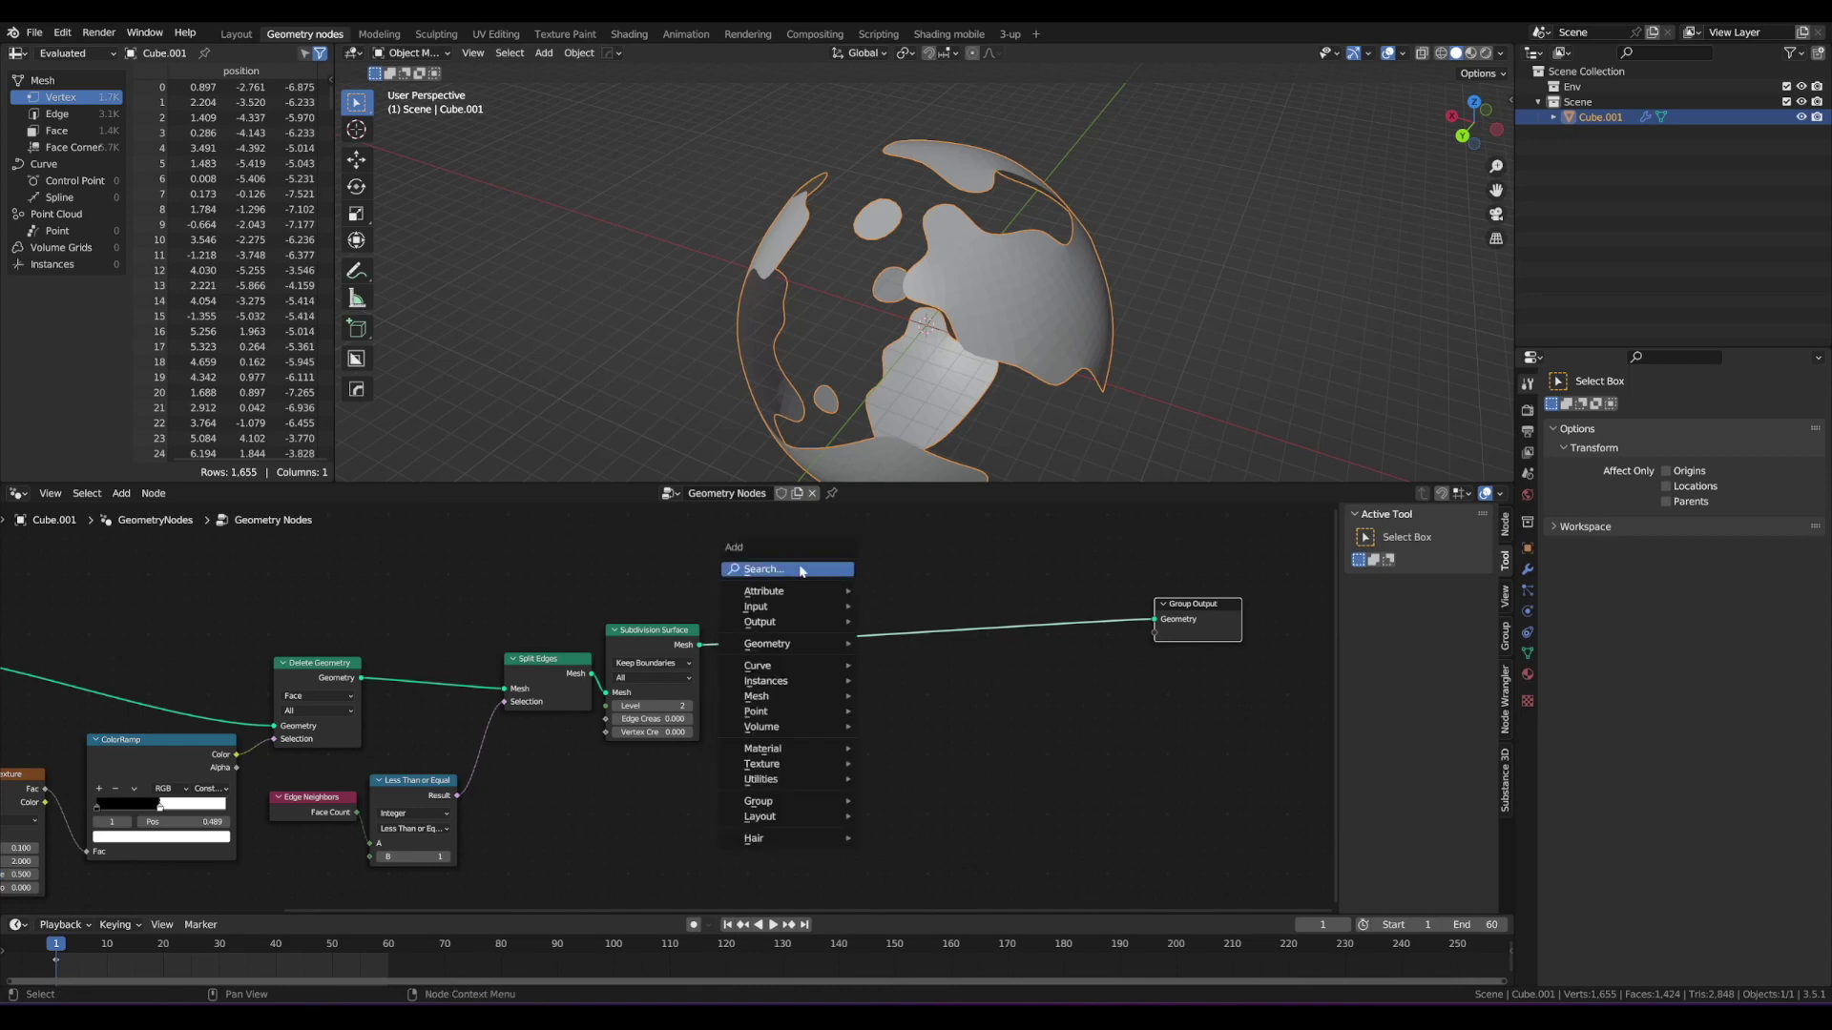
{"action": "type", "text": "exe"}
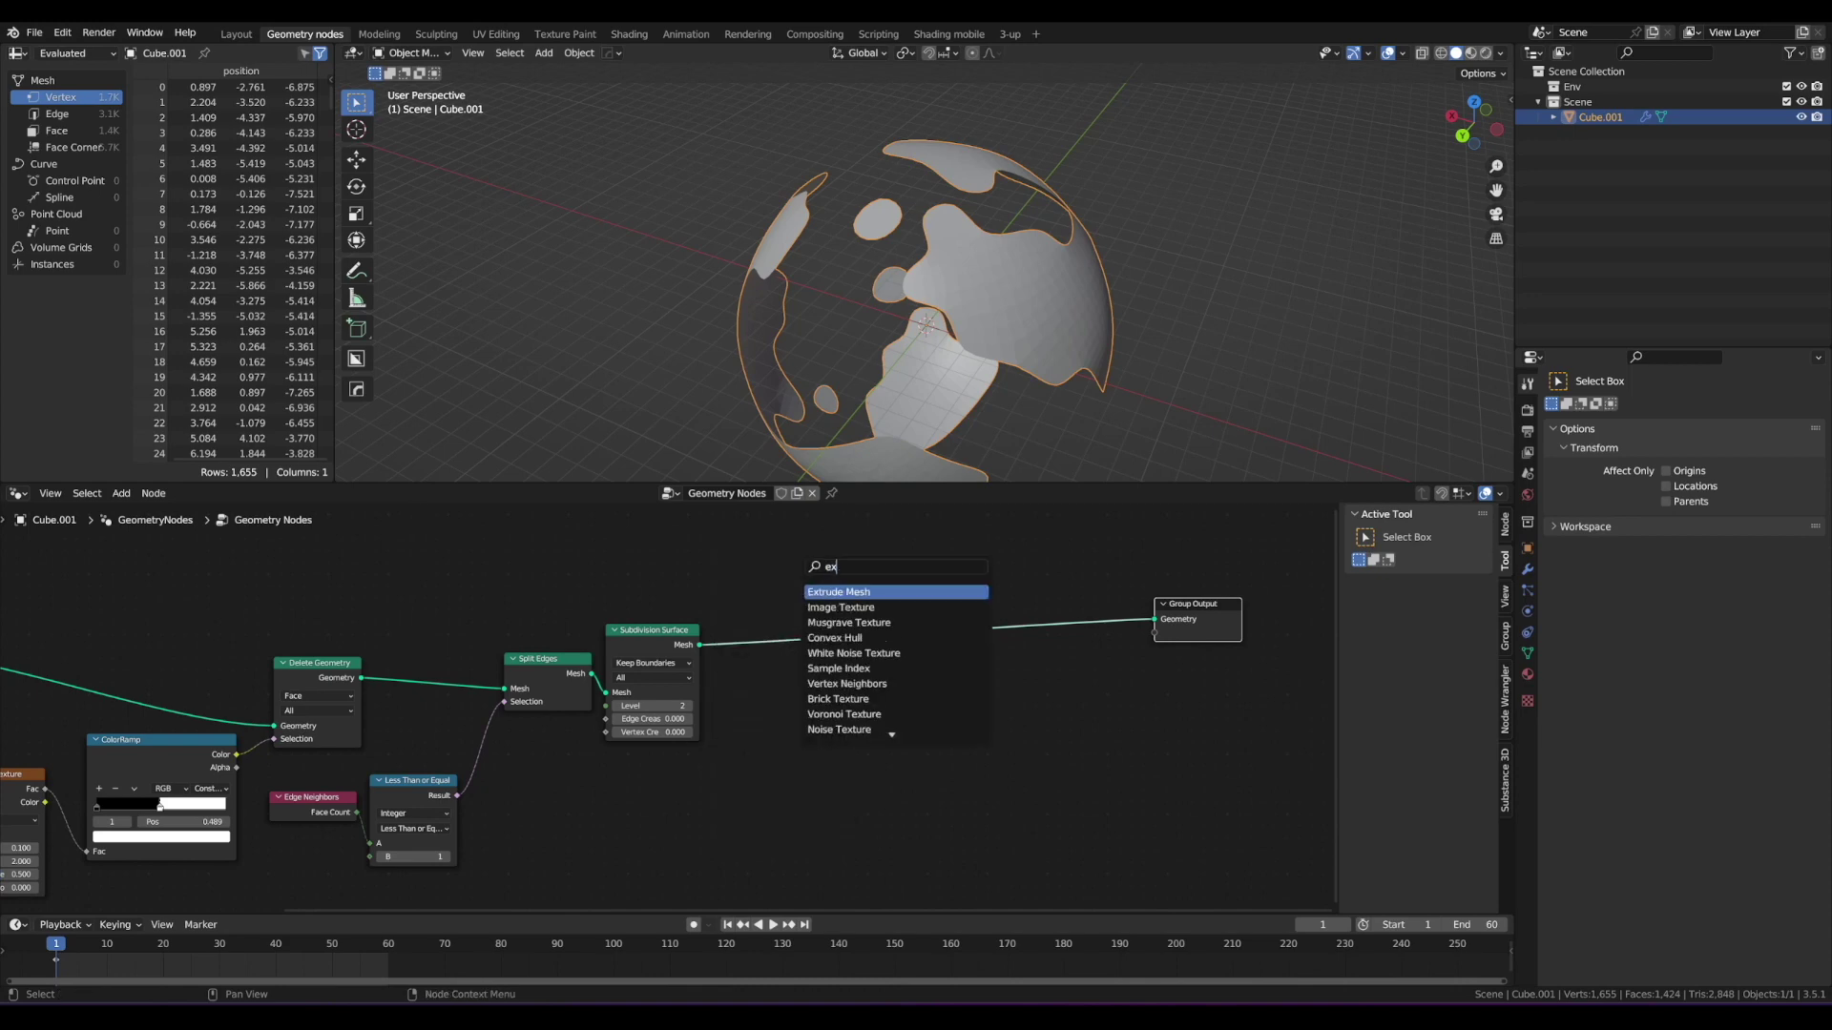
{"action": "left_click", "coordinate": [839, 668]}
{"action": "left_click", "coordinate": [754, 602]}
{"action": "scroll", "coordinate": [873, 620], "scroll_direction": "up", "scroll_amount": 3}
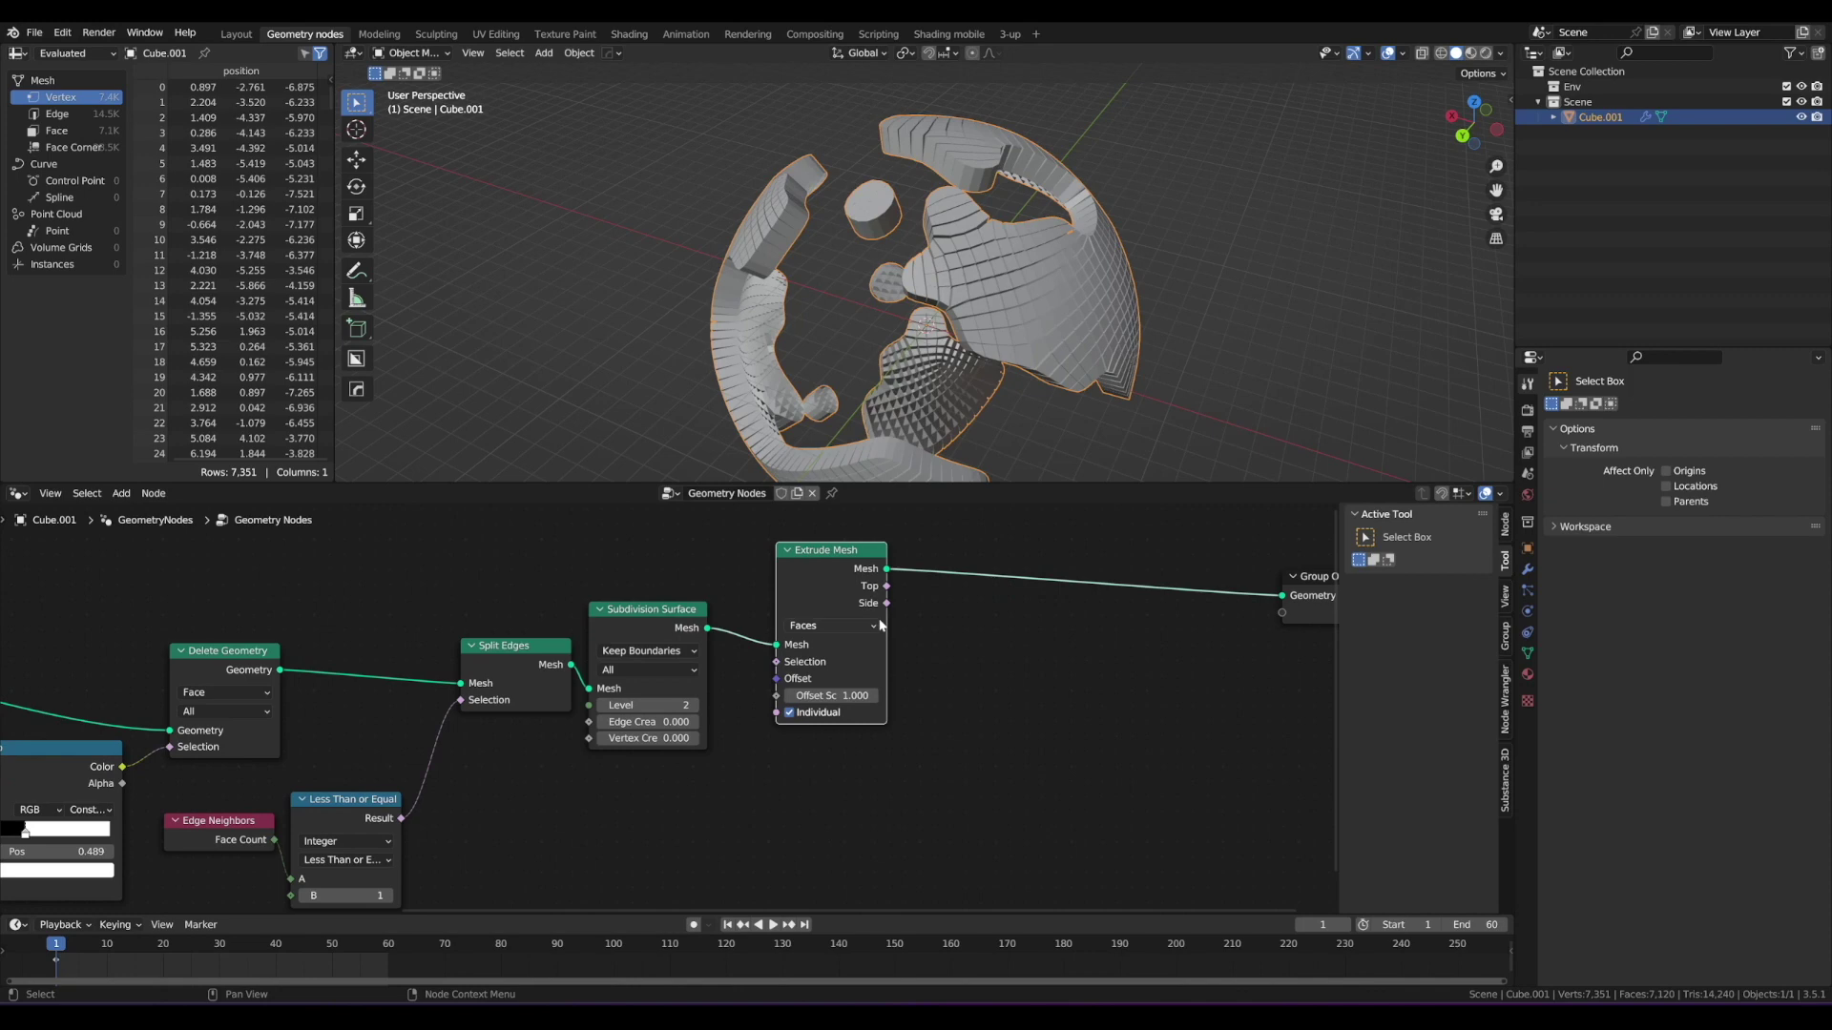
Step: Turn off Individual on the Extrude Mesh node and set its Offset Scale to 0.180
{"action": "middle_click_drag", "start_coordinate": [799, 303], "coordinate": [860, 293]}
{"action": "scroll", "coordinate": [859, 291], "scroll_direction": "up", "scroll_amount": 5}
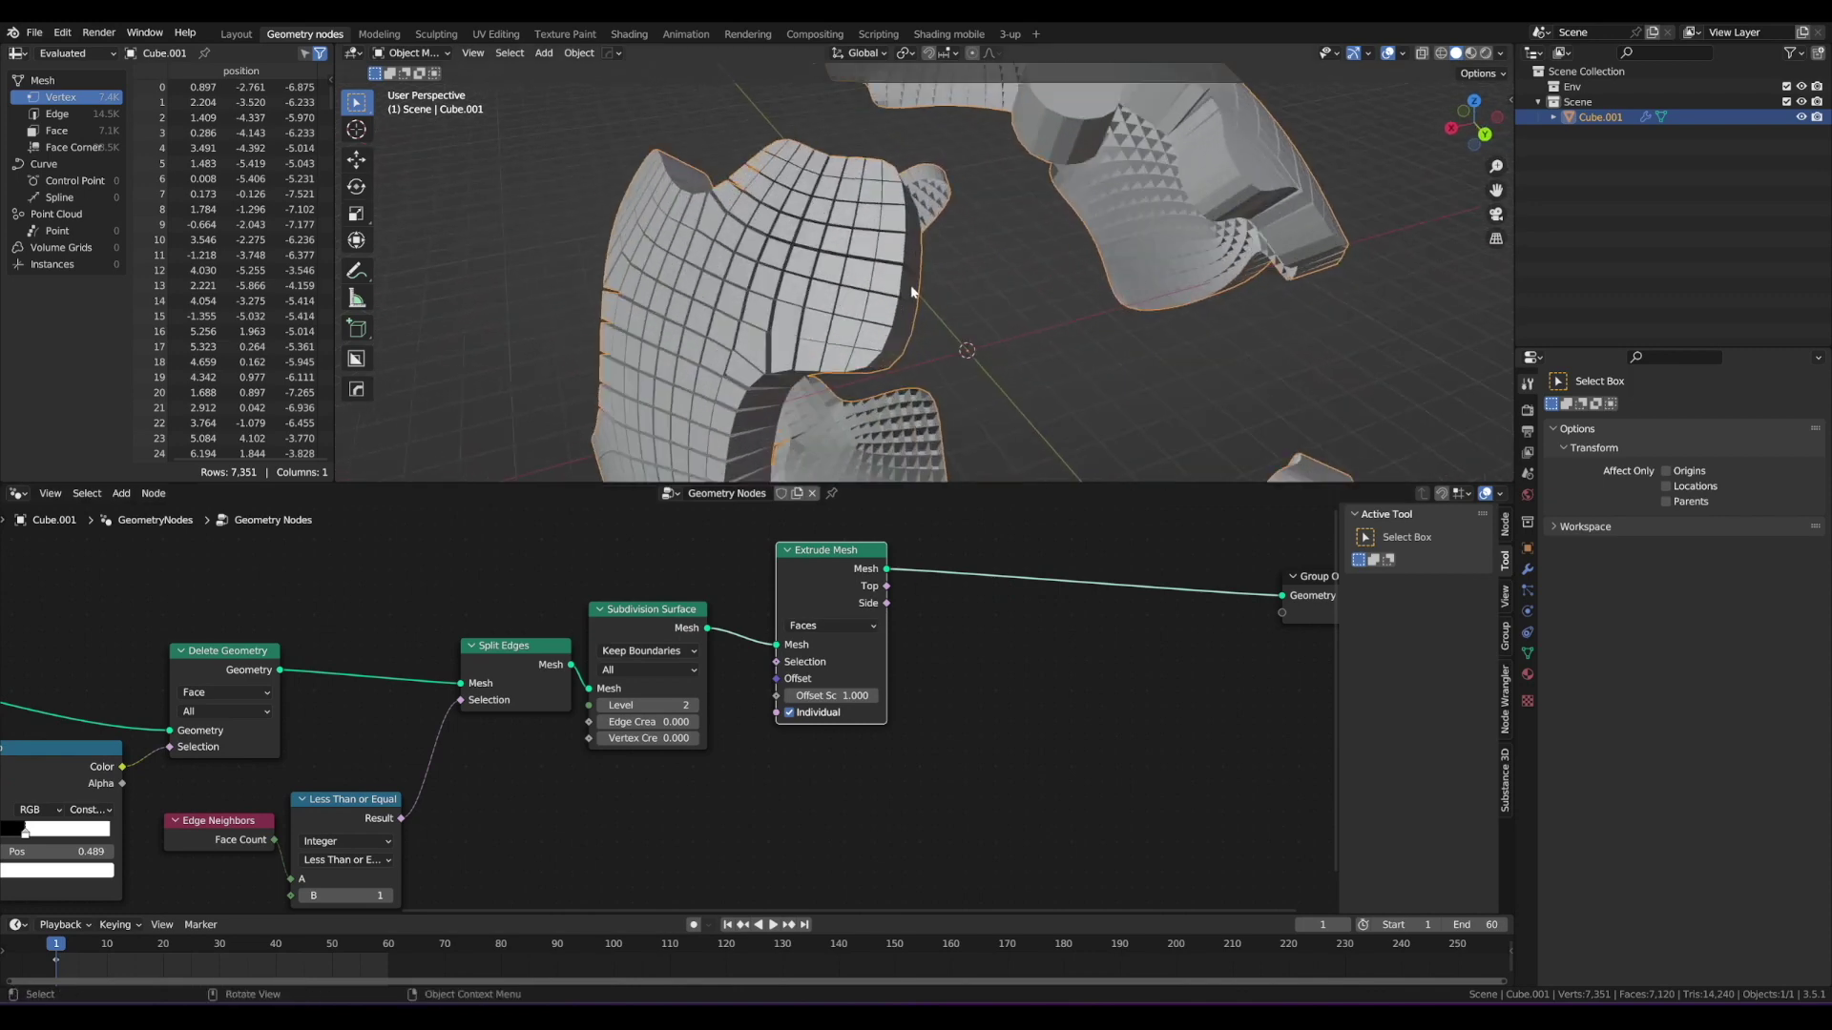
{"action": "left_click", "coordinate": [789, 712]}
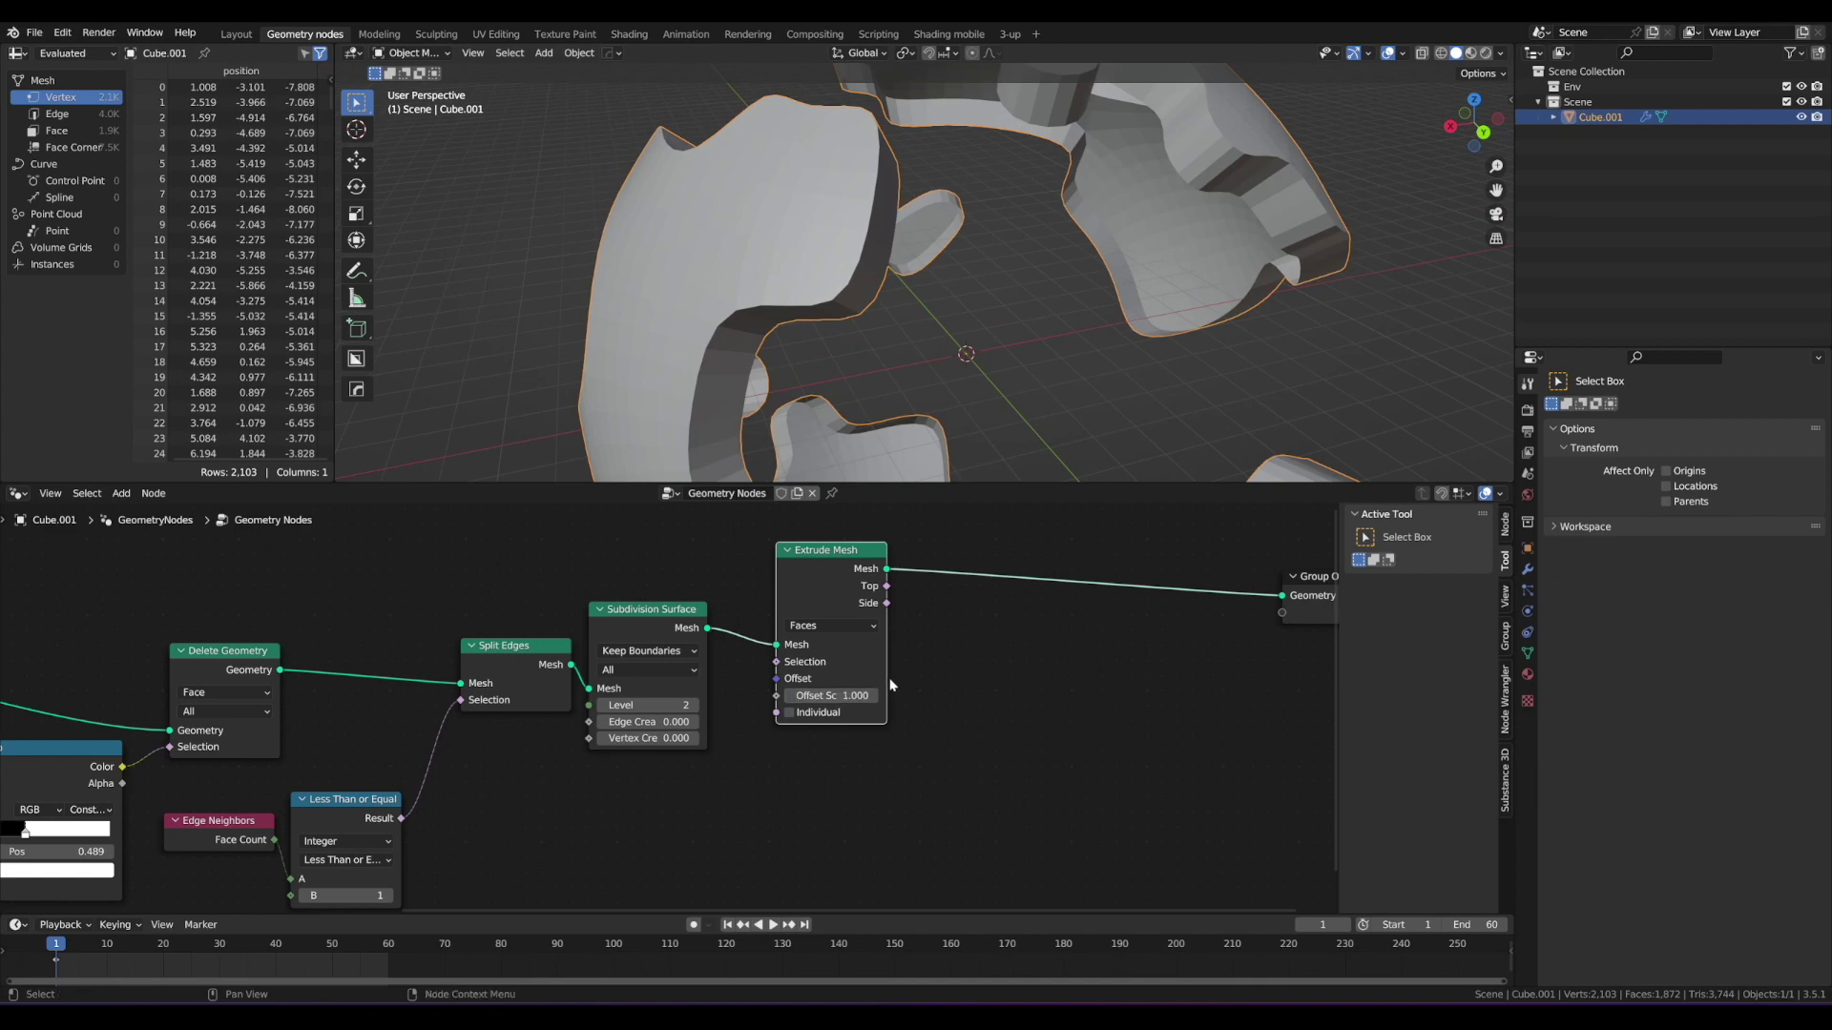
{"action": "left_click_drag", "start_coordinate": [885, 679], "coordinate": [930, 681]}
{"action": "scroll", "coordinate": [913, 667], "scroll_direction": "up", "scroll_amount": 4}
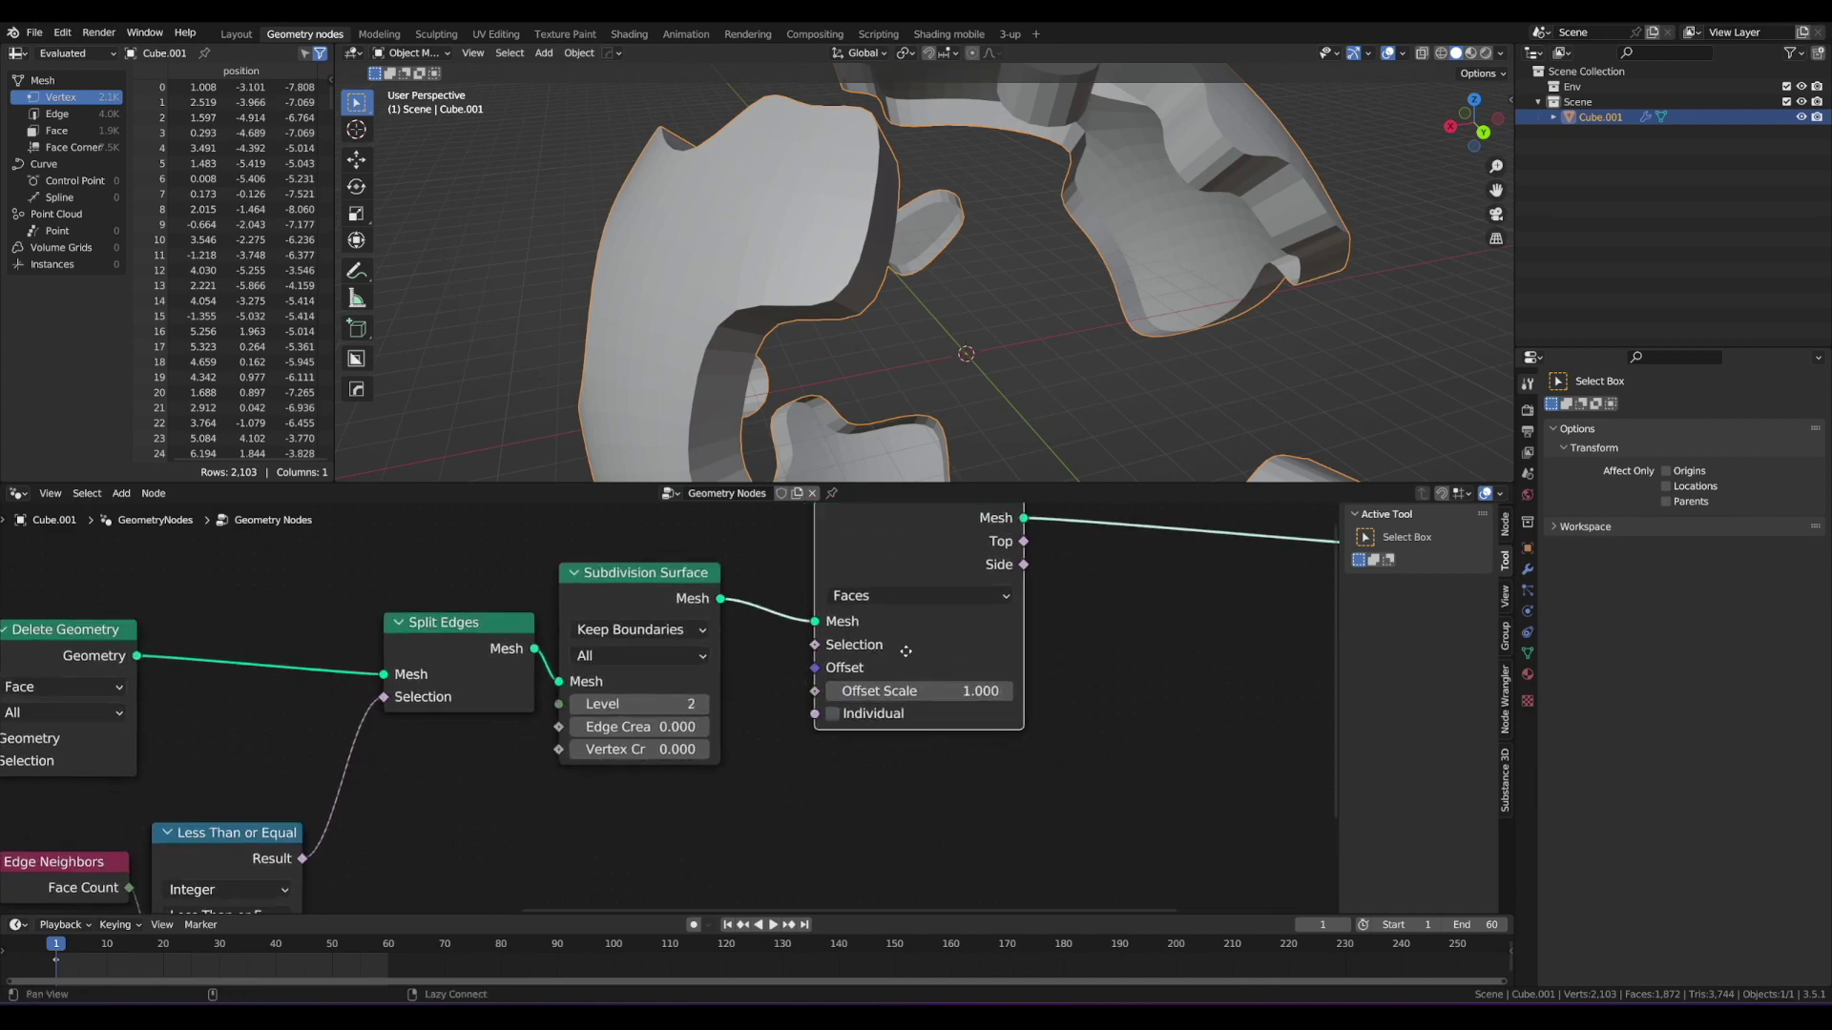
{"action": "middle_click_drag", "start_coordinate": [907, 651], "coordinate": [784, 693]}
{"action": "left_click_drag", "start_coordinate": [830, 736], "coordinate": [748, 735], "text": "shift"}
{"action": "mouse_move", "coordinate": [968, 276]}
{"action": "middle_mouse_down"}
{"action": "mouse_move", "coordinate": [901, 266]}
{"action": "mouse_move", "coordinate": [1014, 291]}
{"action": "mouse_move", "coordinate": [1092, 279]}
{"action": "mouse_move", "coordinate": [964, 285]}
{"action": "middle_mouse_up"}
{"action": "scroll", "coordinate": [927, 267], "scroll_direction": "down", "scroll_amount": 2}
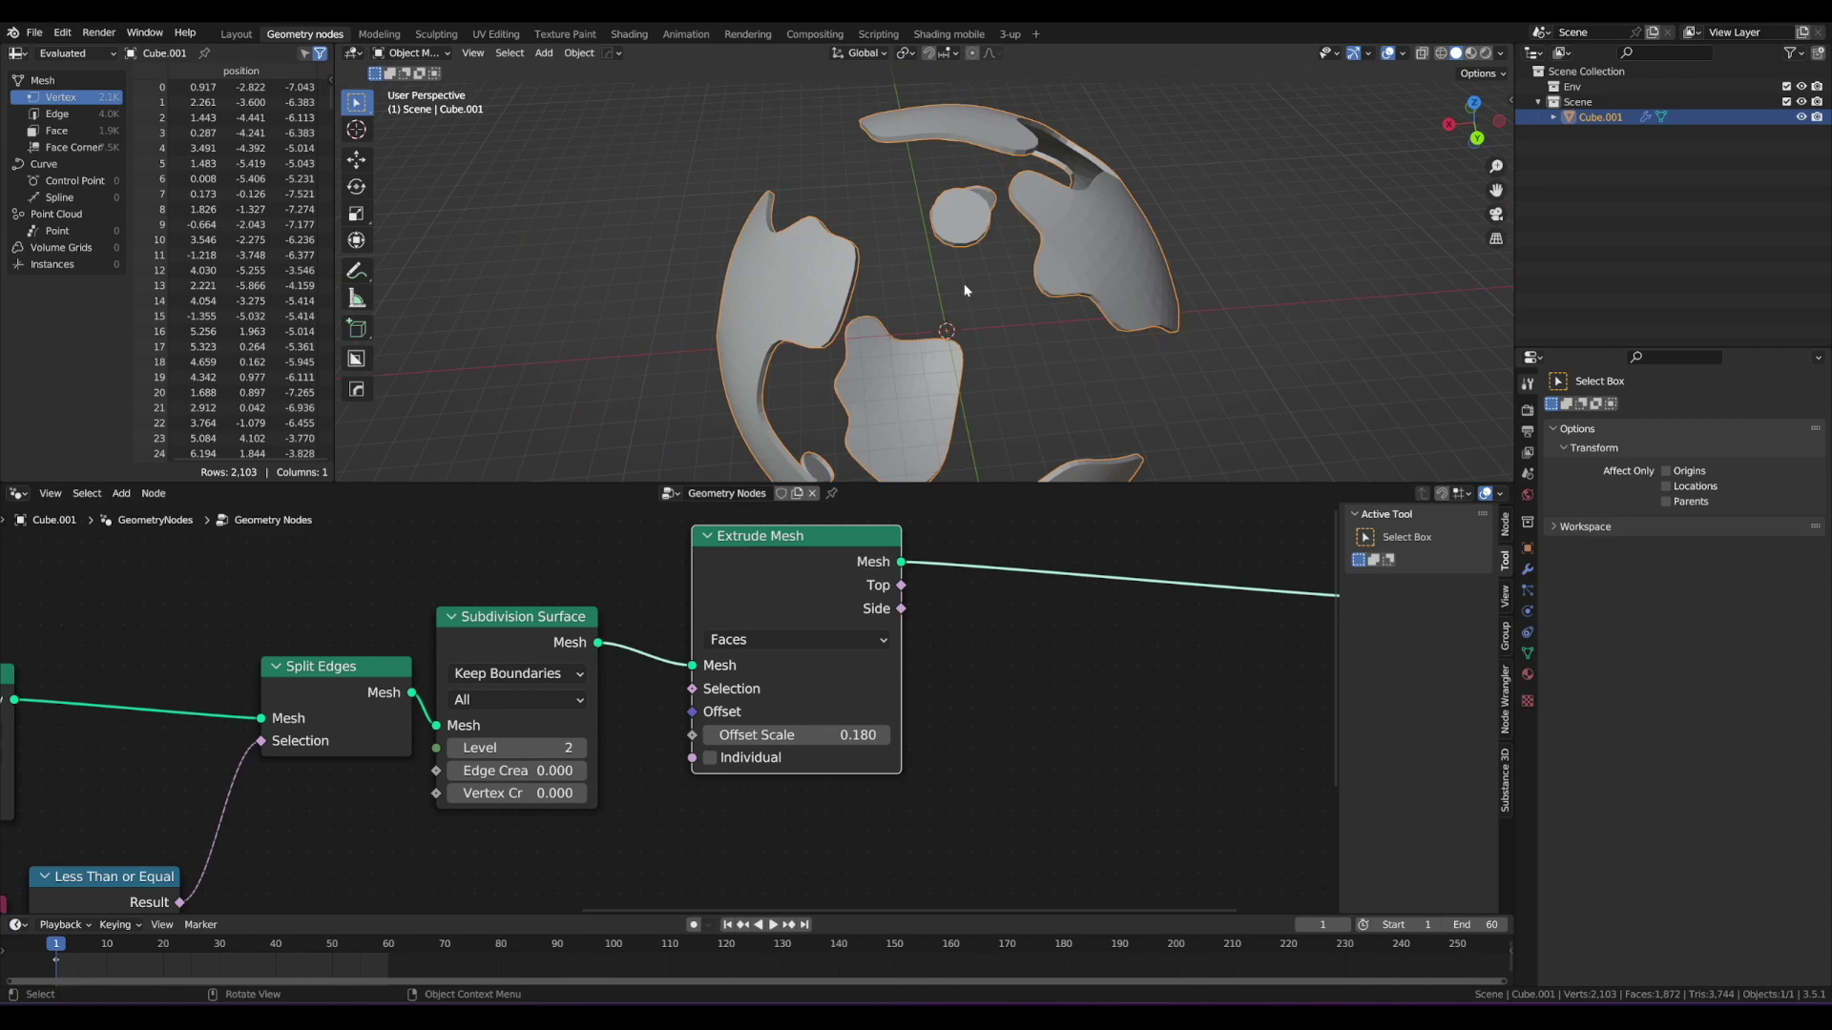
Step: Move all nodes from the first Subdivision Surface through Extrude Mesh together, lower and farther from the Ico Sphere
{"action": "scroll", "coordinate": [838, 650], "scroll_direction": "down", "scroll_amount": 4}
{"action": "left_click_drag", "start_coordinate": [837, 650], "coordinate": [1086, 610], "text": "alt"}
{"action": "scroll", "coordinate": [1059, 649], "scroll_direction": "down", "scroll_amount": 2}
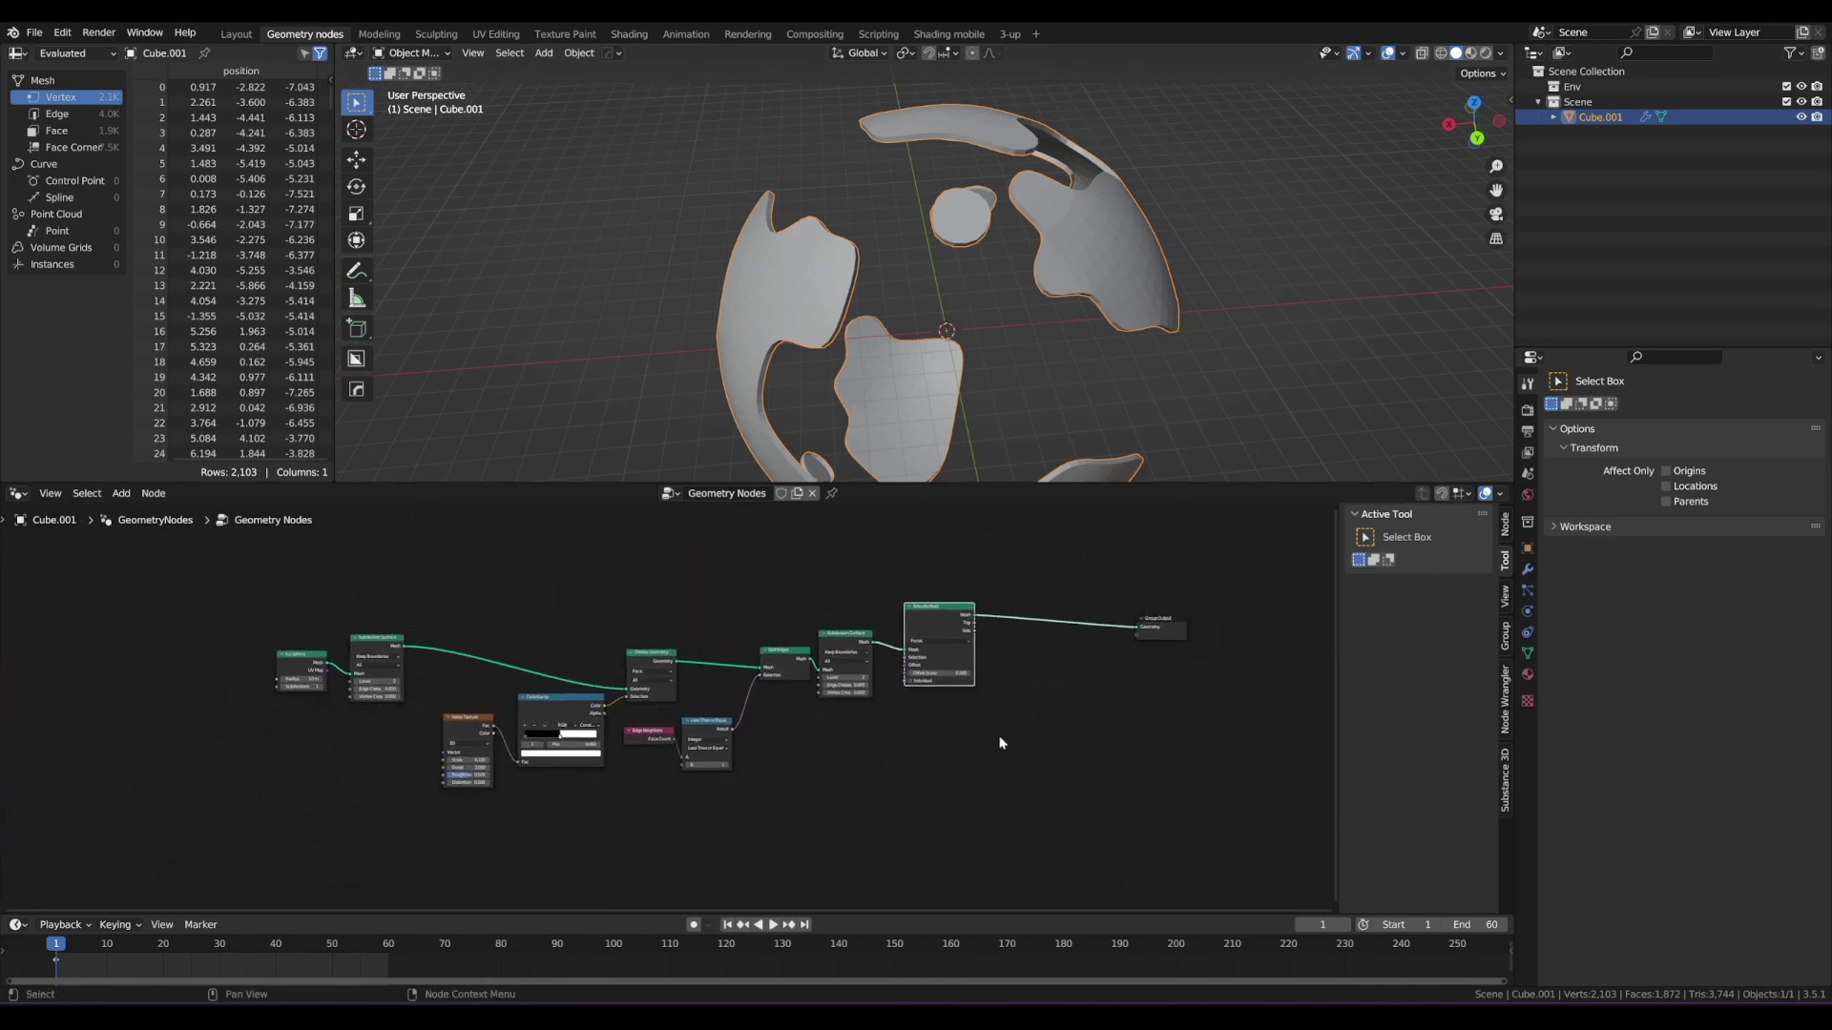
{"action": "left_click_drag", "start_coordinate": [1049, 835], "coordinate": [381, 585]}
{"action": "key", "text": "g"}
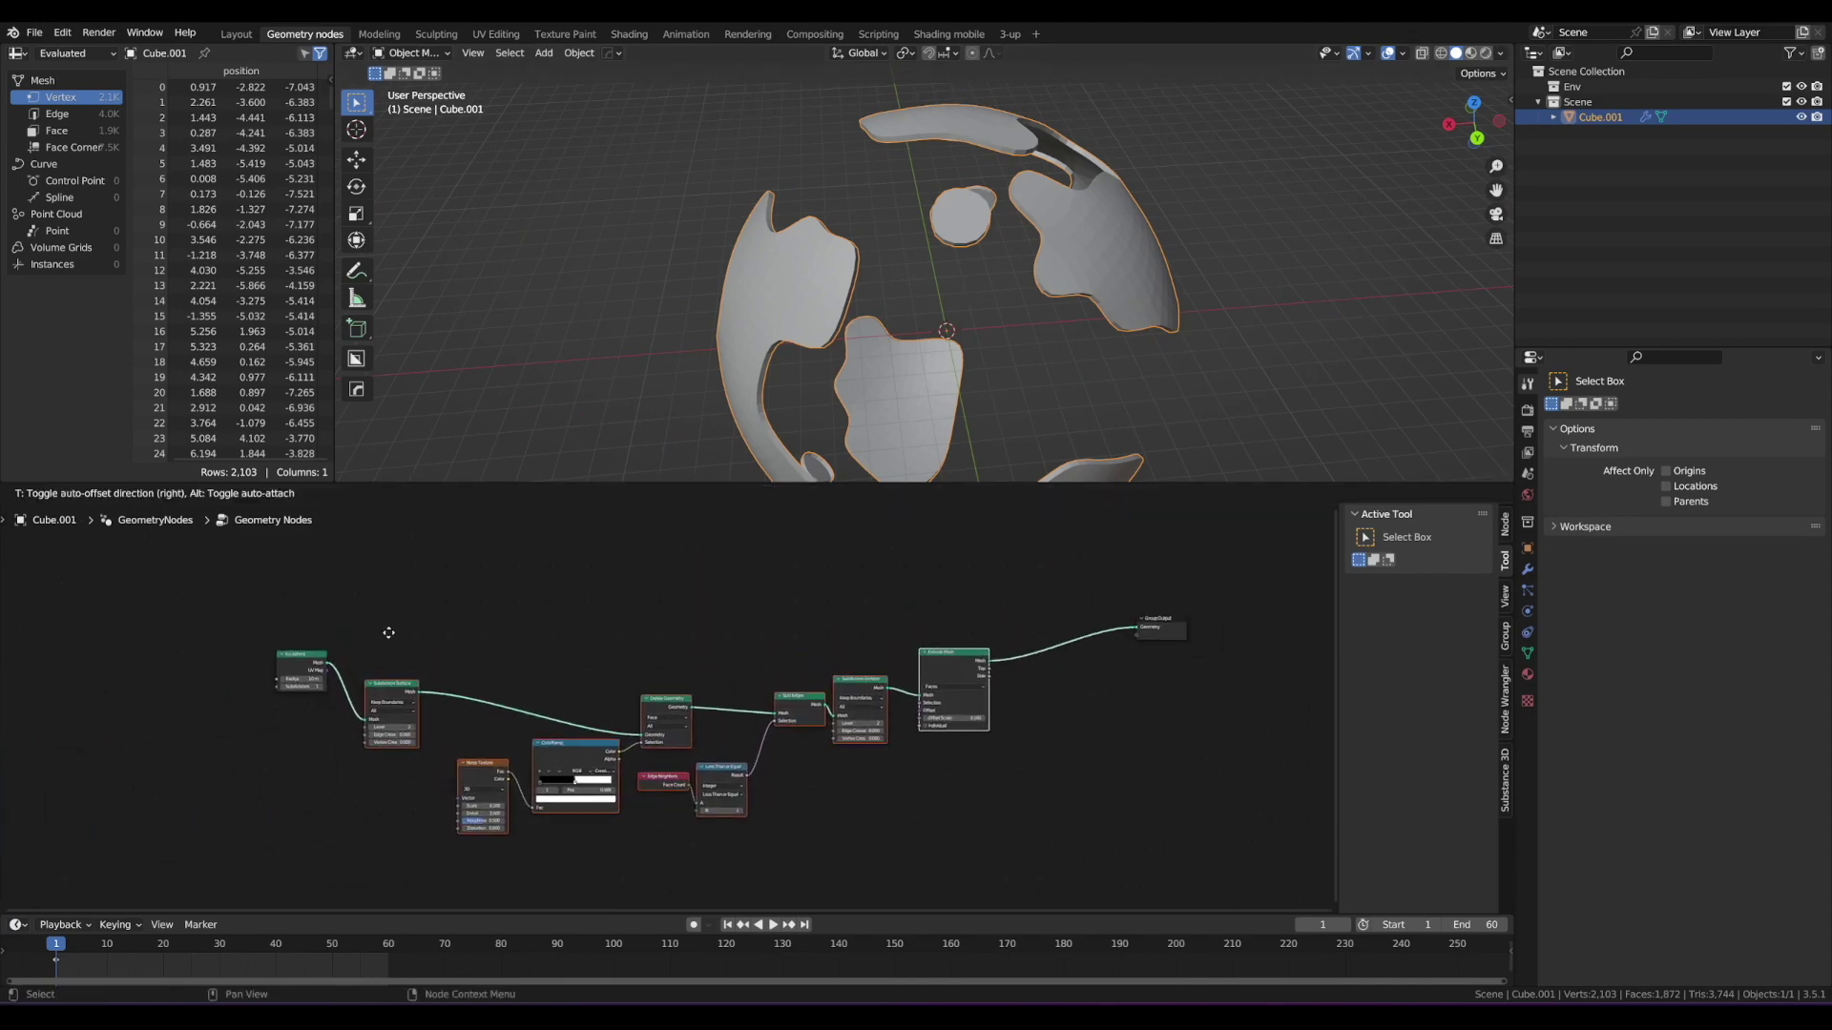
{"action": "left_click", "coordinate": [412, 656]}
Step: Reposition the Noise Texture, first Subdivision Surface and Group Output nodes to leave more space in the node tree
{"action": "left_click_drag", "start_coordinate": [504, 782], "coordinate": [512, 770]}
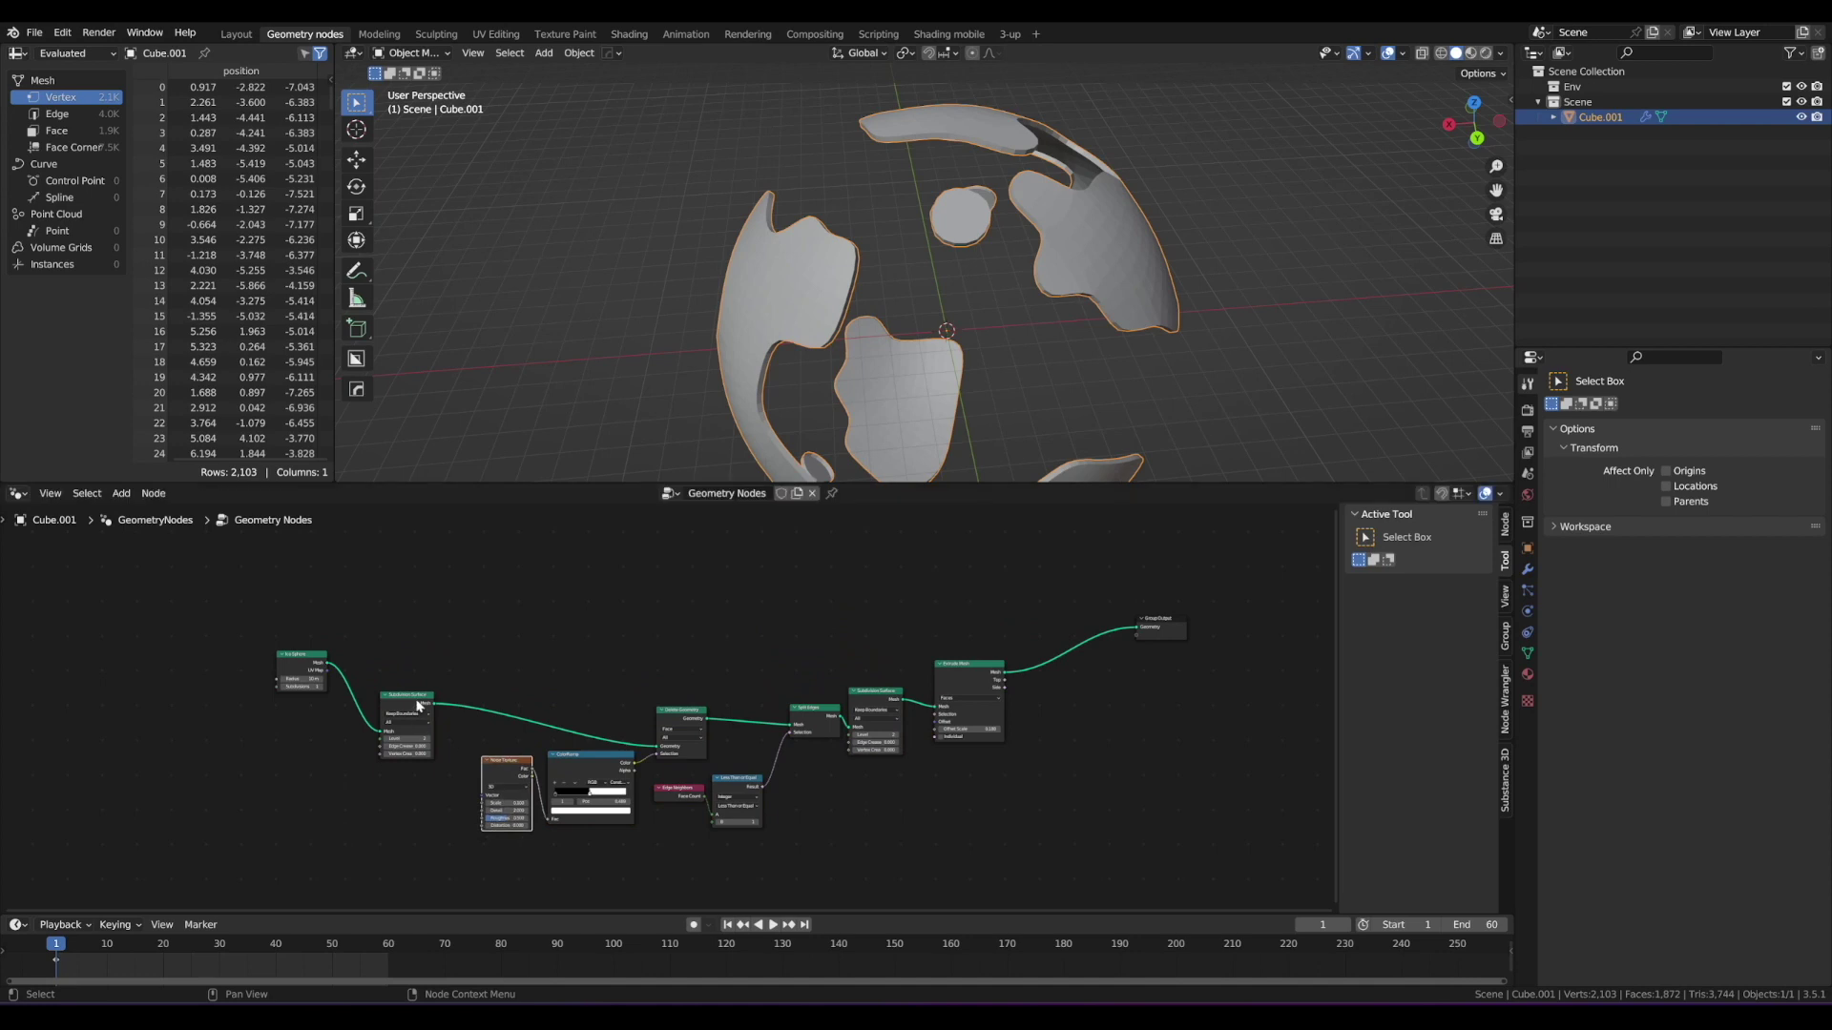
{"action": "left_click_drag", "start_coordinate": [421, 713], "coordinate": [435, 727]}
{"action": "left_click_drag", "start_coordinate": [380, 585], "coordinate": [1055, 873]}
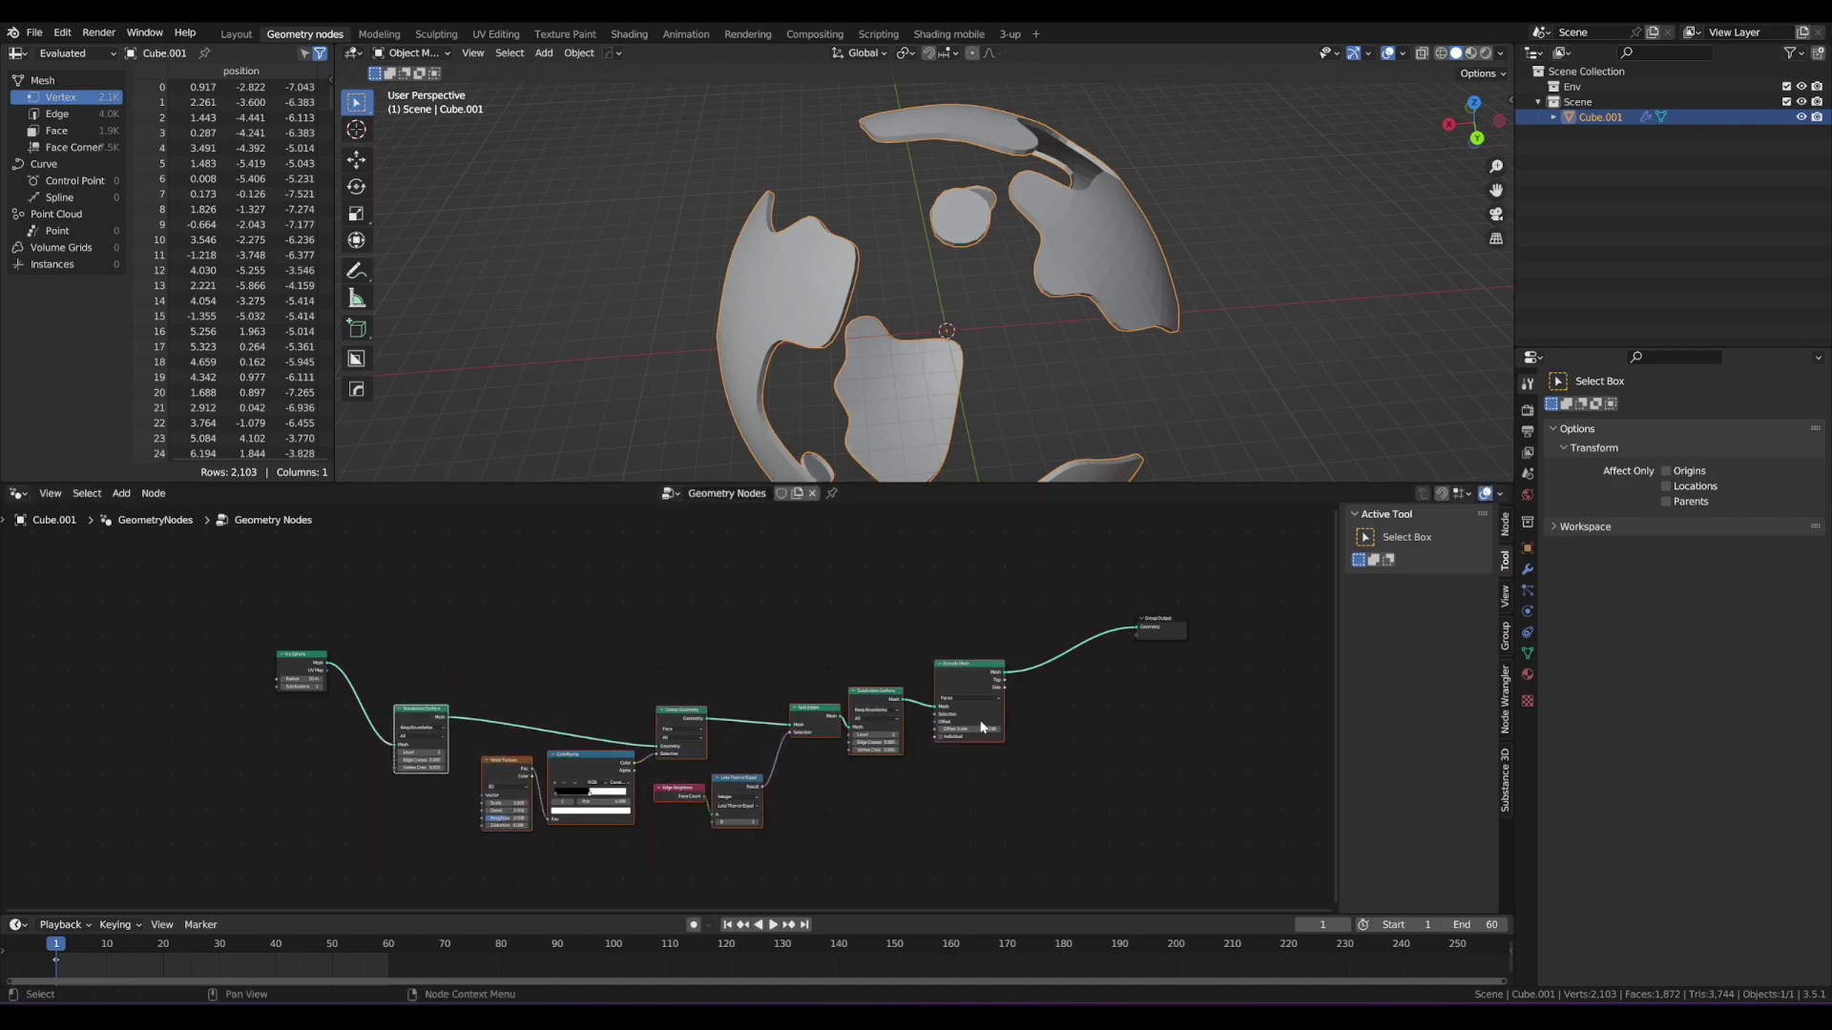
{"action": "left_click_drag", "start_coordinate": [1168, 625], "coordinate": [1190, 605]}
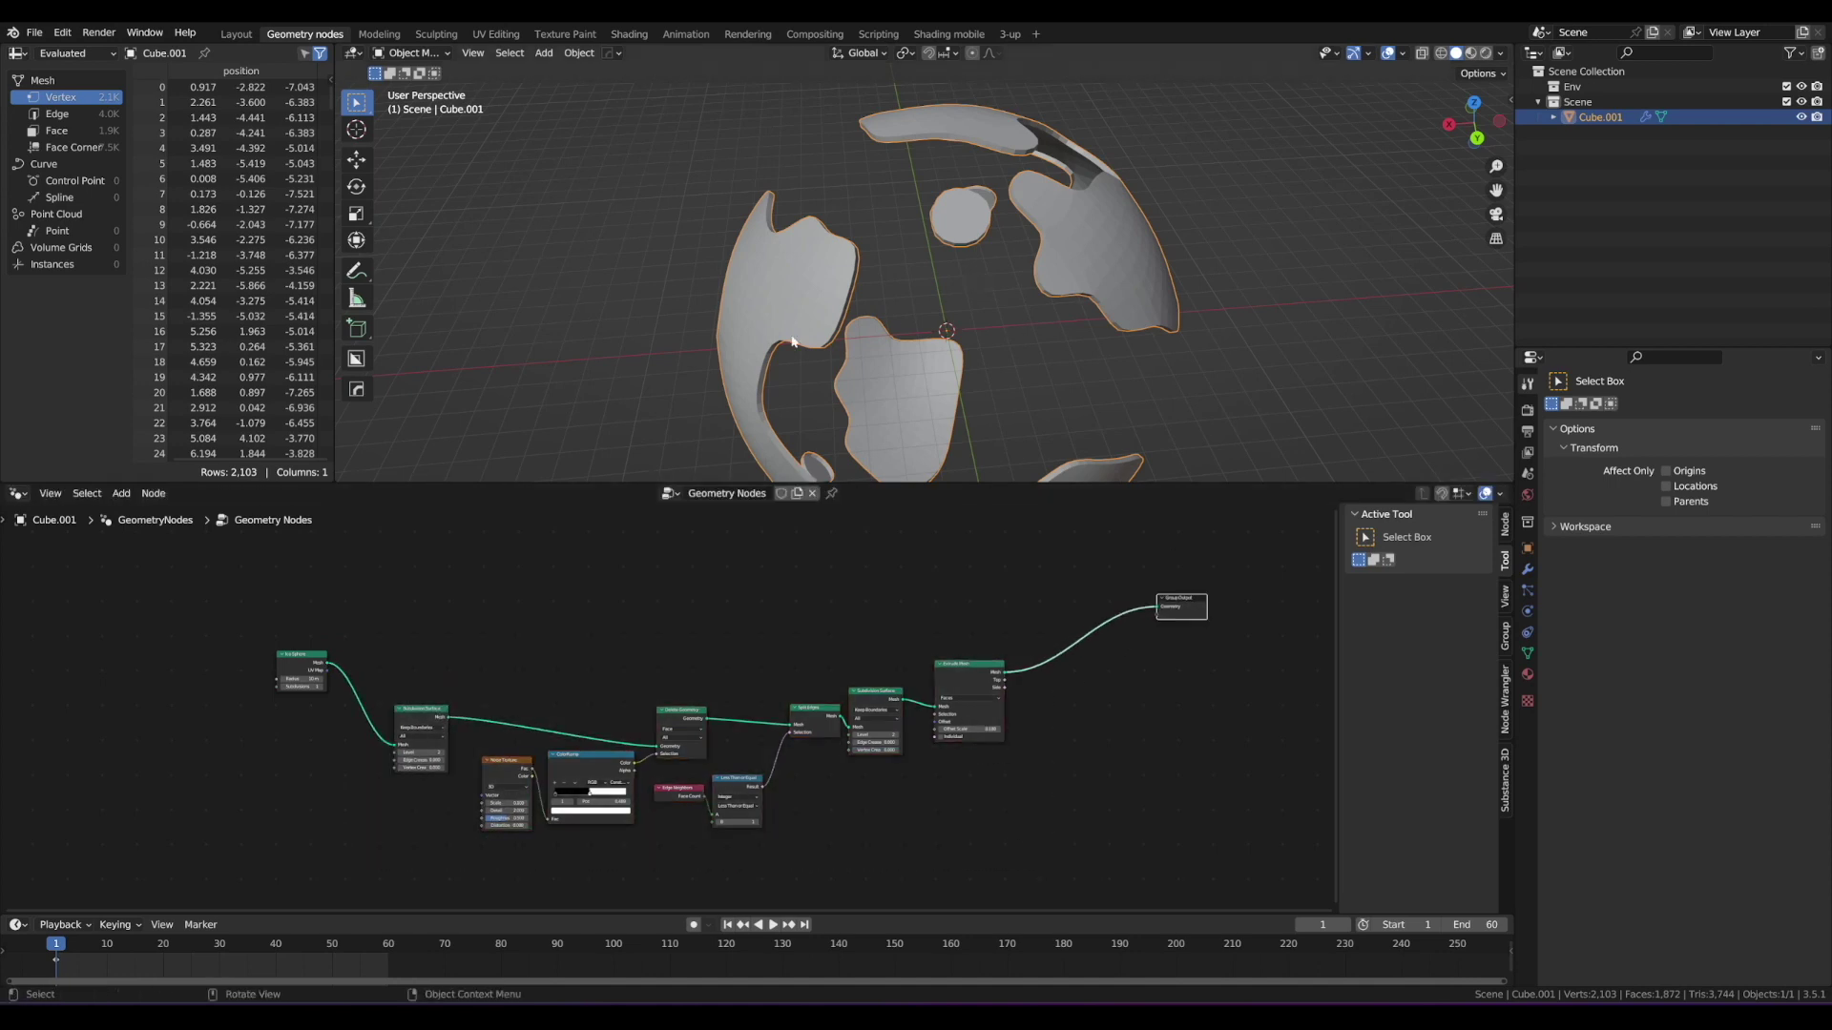
{"action": "scroll", "coordinate": [647, 599], "scroll_direction": "up", "scroll_amount": 2}
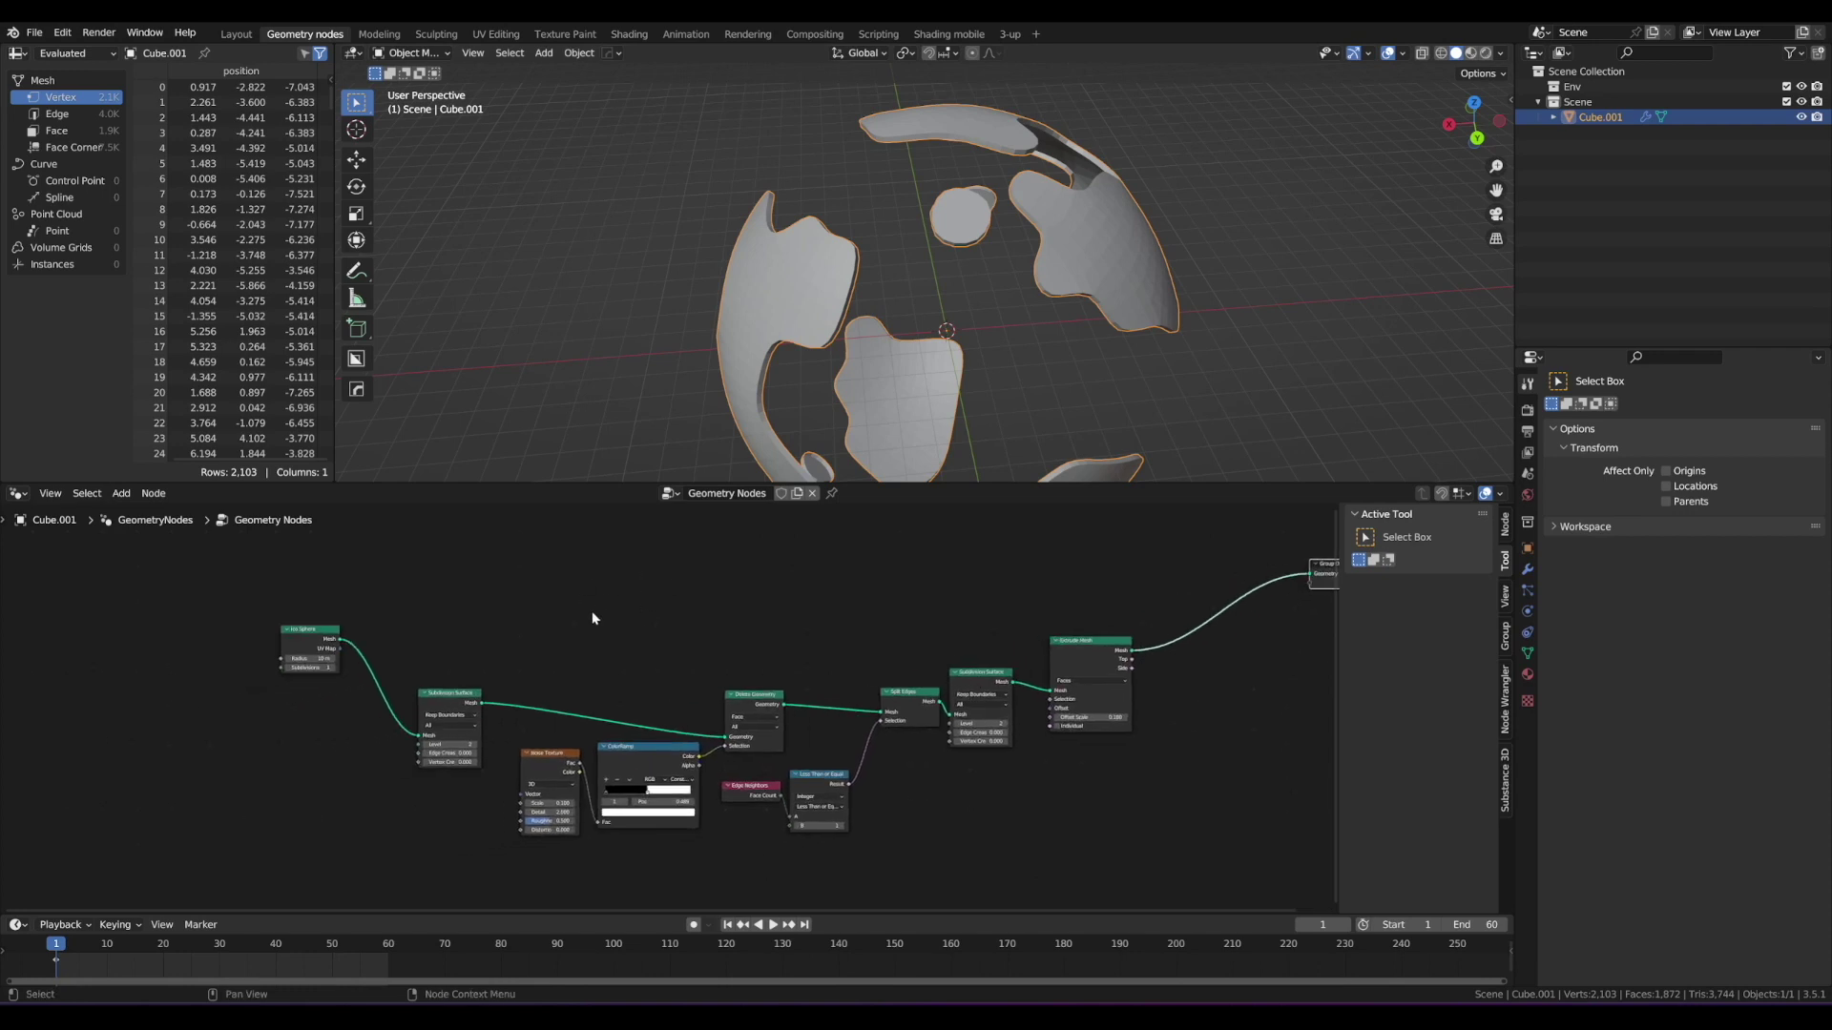
{"action": "middle_click_drag", "start_coordinate": [467, 594], "coordinate": [629, 610]}
{"action": "left_click_drag", "start_coordinate": [622, 727], "coordinate": [593, 690]}
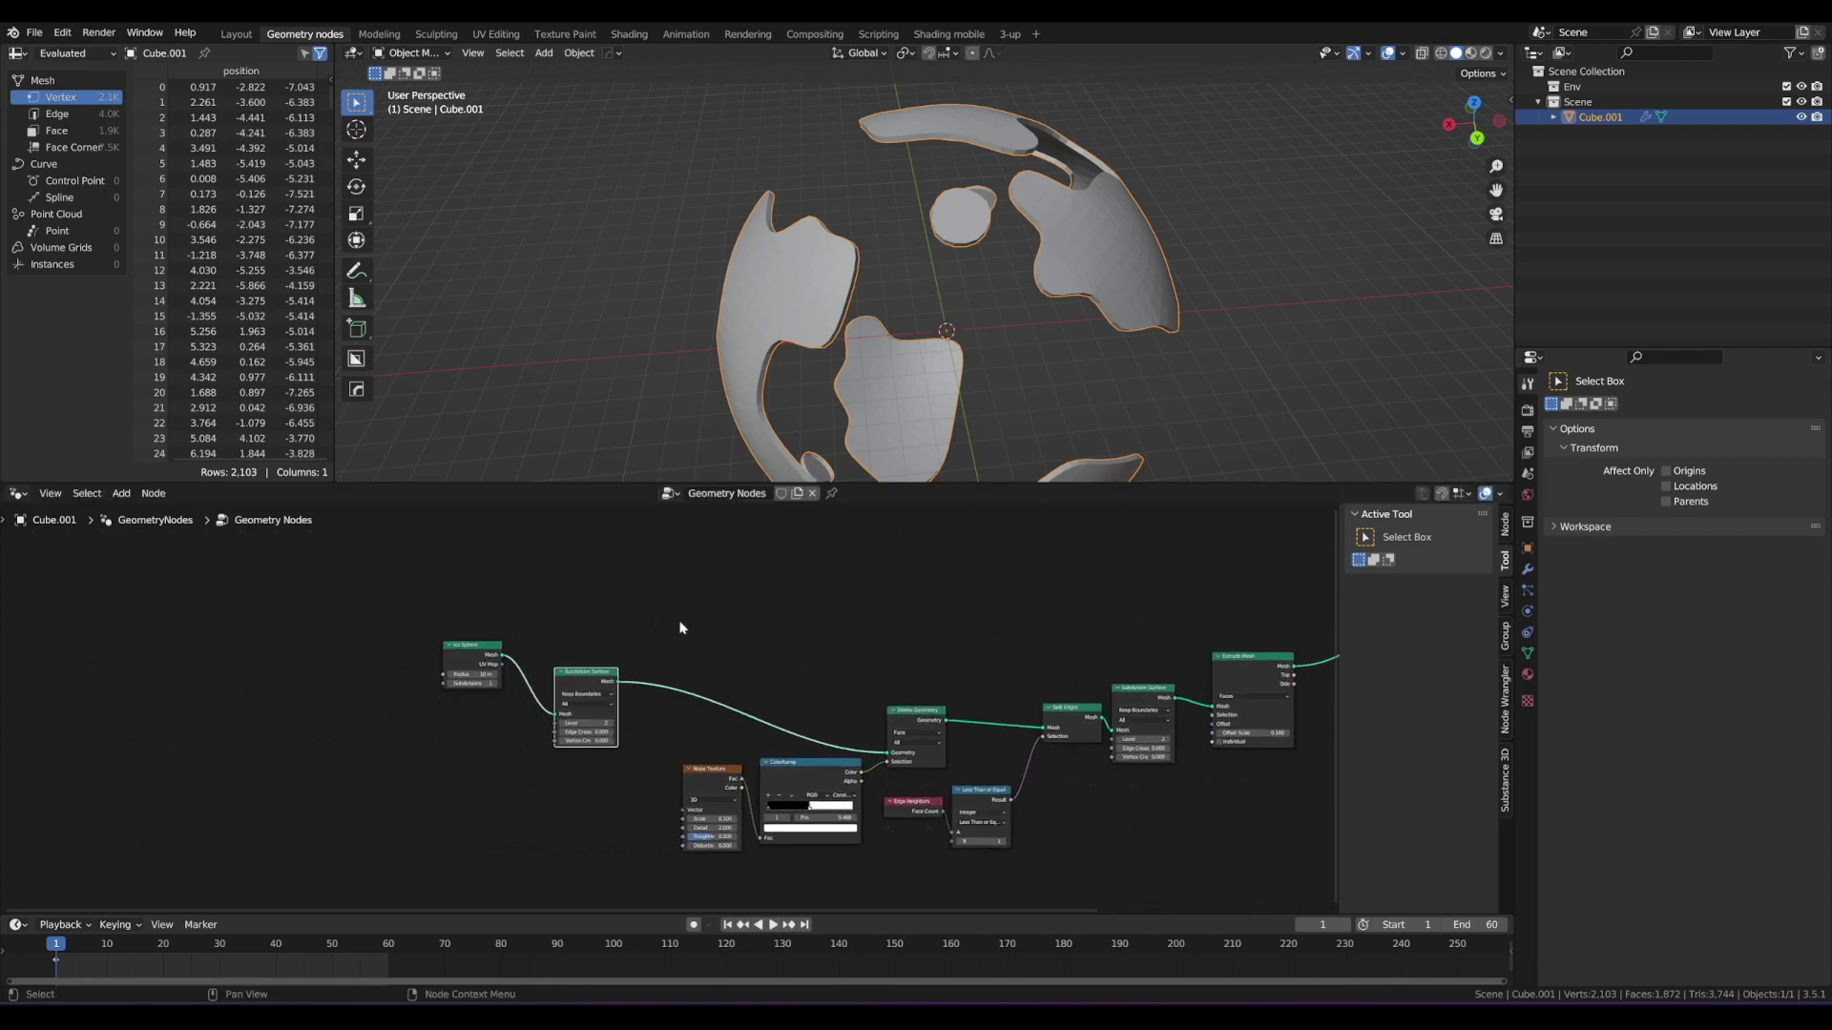
Step: Preview the first Subdivision Surface through a Viewer, place the Viewer above the chain and move Group Output farther away
{"action": "left_click", "coordinate": [609, 674], "text": "ctrl+shift"}
{"action": "middle_click_drag", "start_coordinate": [876, 373], "coordinate": [815, 570]}
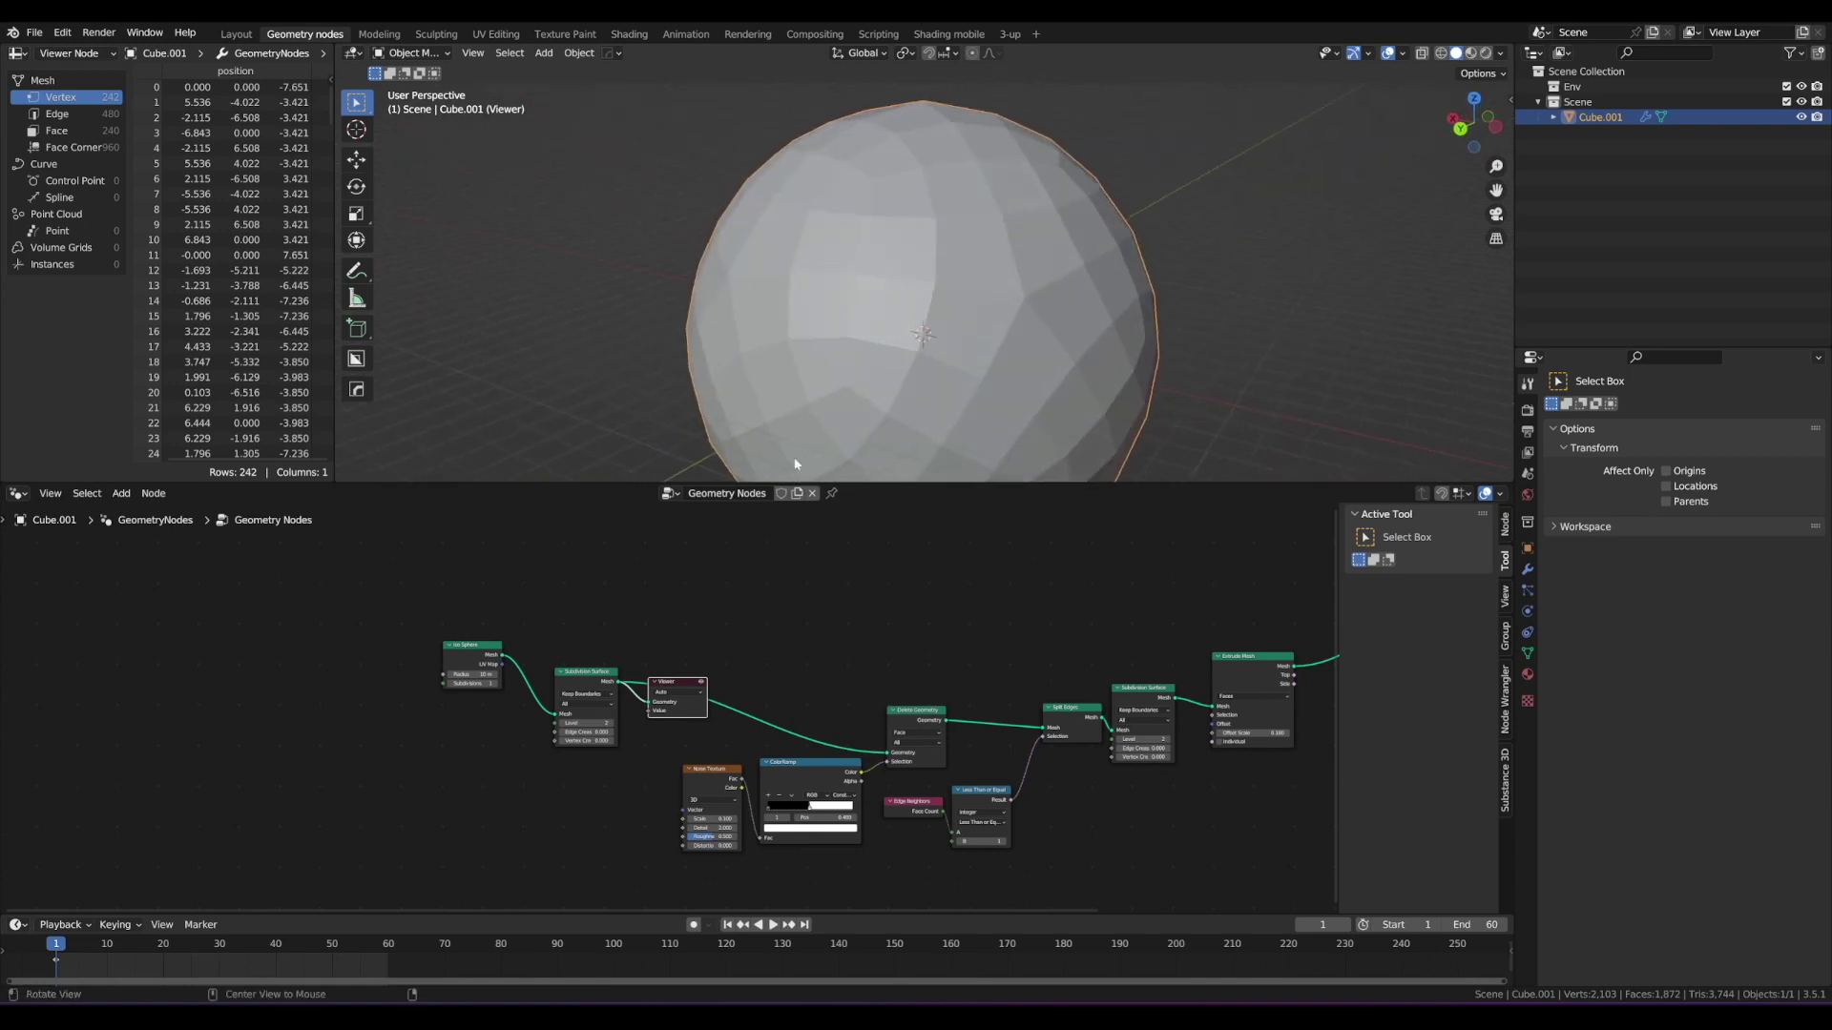
{"action": "left_click_drag", "start_coordinate": [693, 684], "coordinate": [679, 622]}
{"action": "key", "text": "Home"}
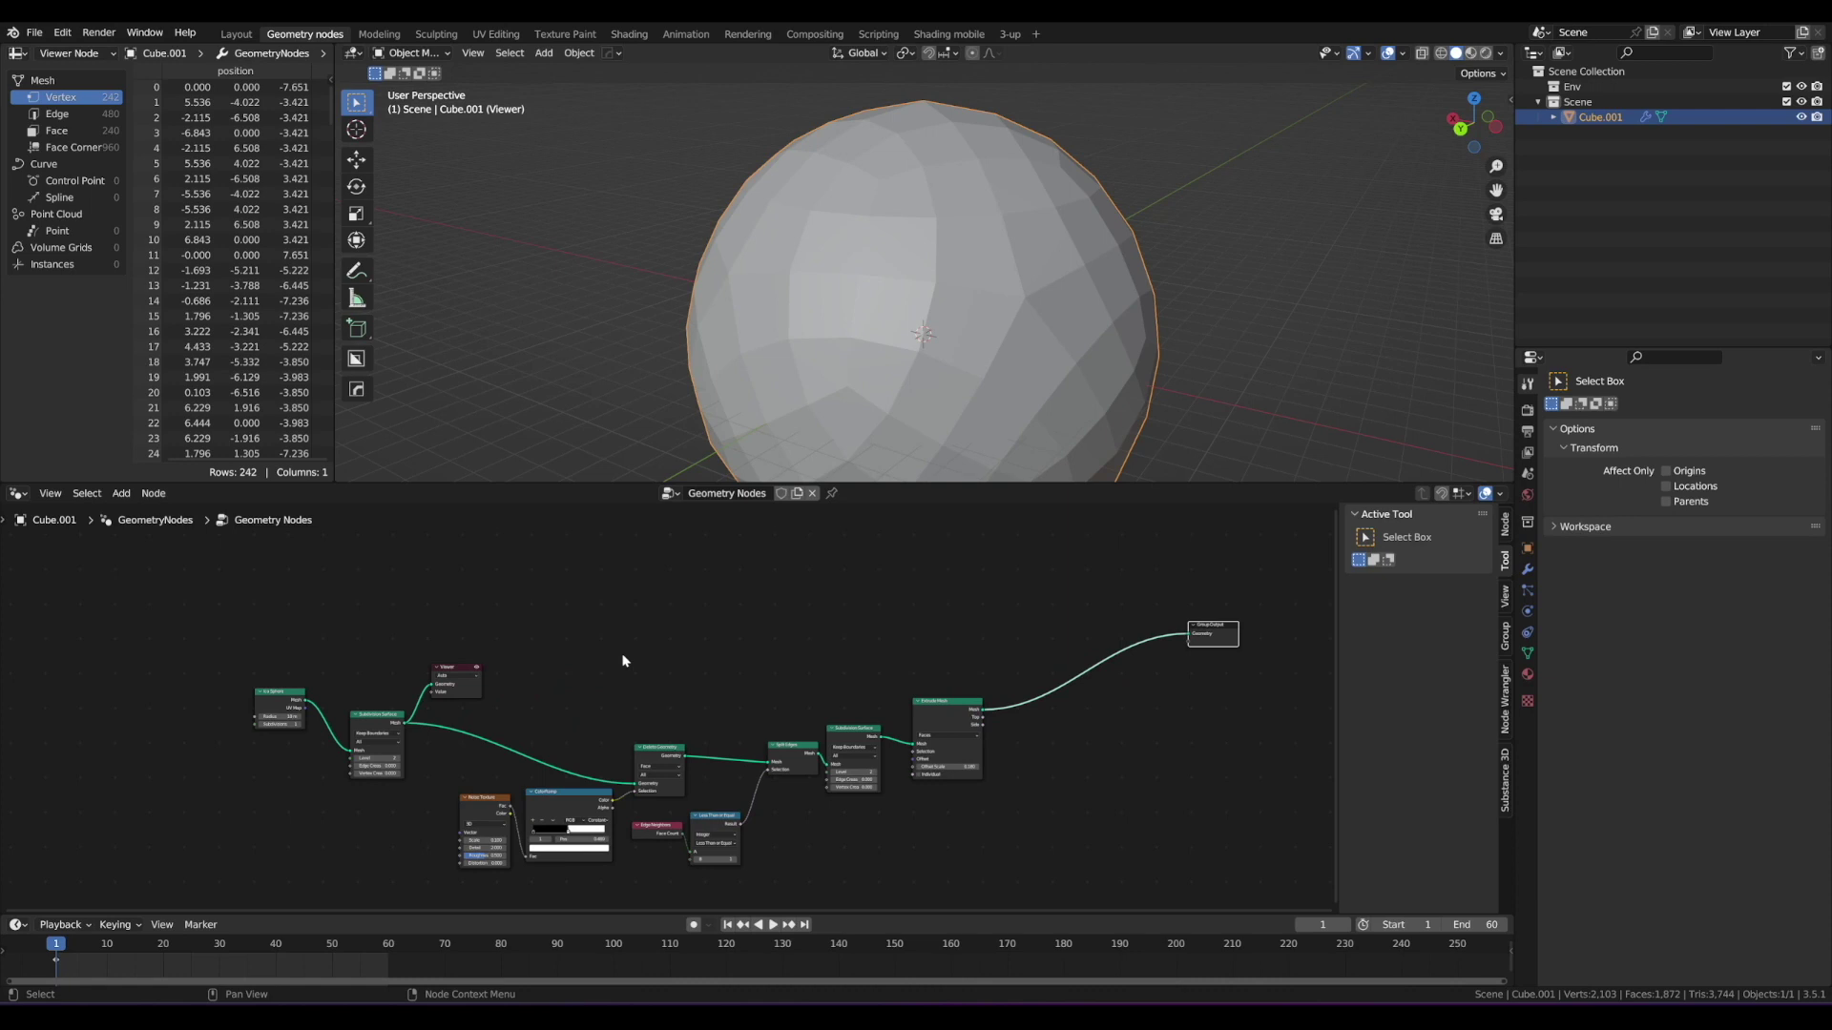
{"action": "scroll", "coordinate": [792, 666], "scroll_direction": "up", "scroll_amount": 1}
{"action": "middle_click_drag", "start_coordinate": [802, 655], "coordinate": [802, 594]}
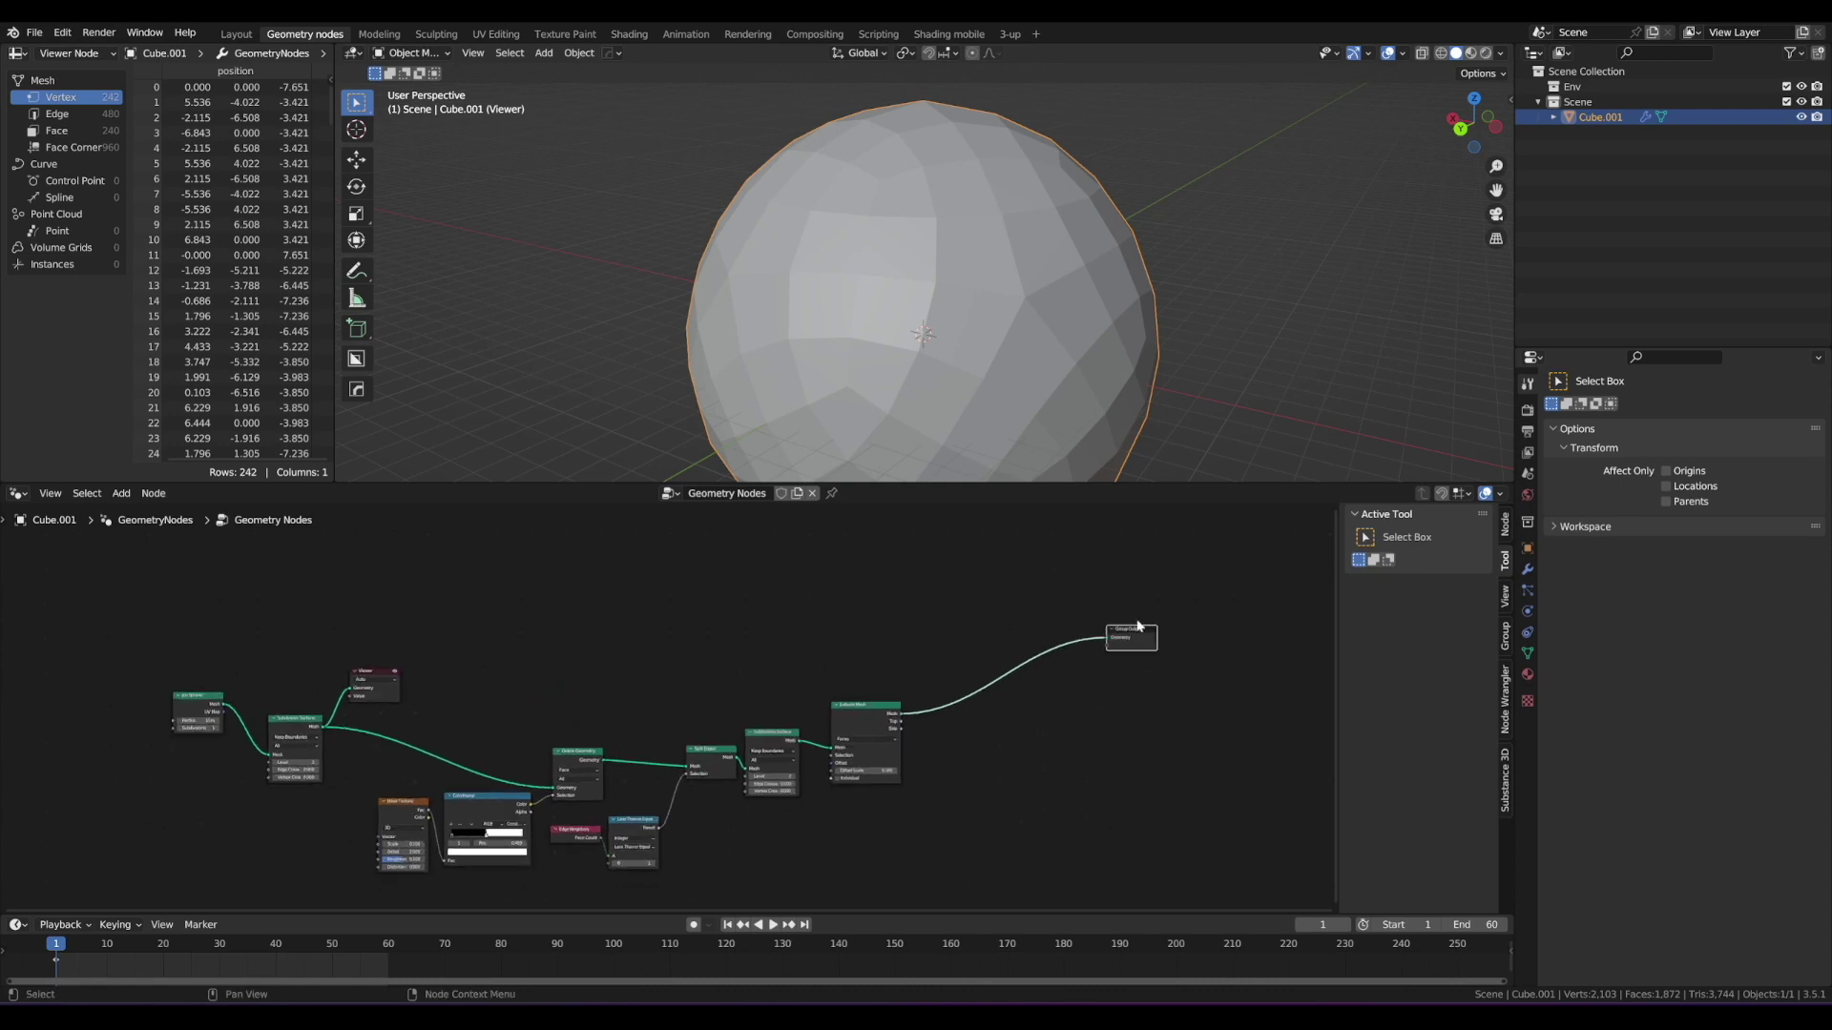
{"action": "left_click_drag", "start_coordinate": [1140, 629], "coordinate": [1157, 624]}
{"action": "left_click_drag", "start_coordinate": [1144, 628], "coordinate": [1149, 627]}
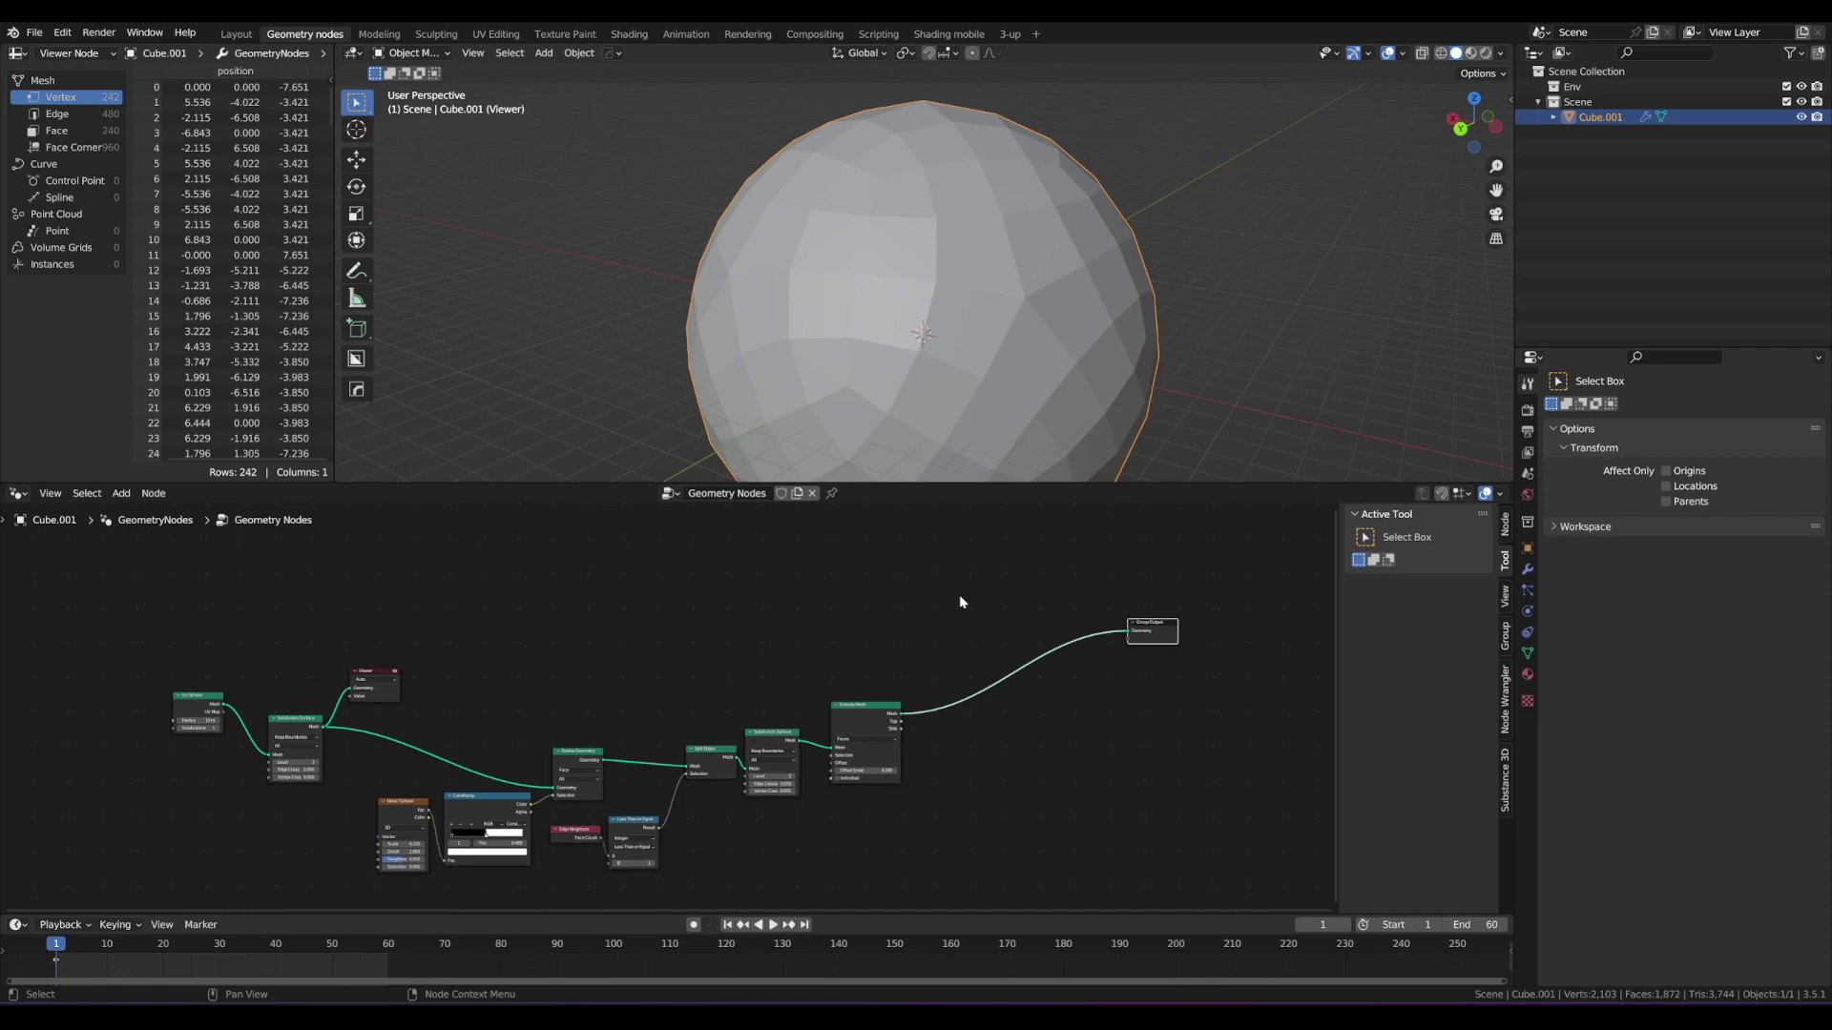
Step: Insert a Join Geometry node between Extrude Mesh and Group Output
{"action": "key", "text": "shift+a"}
{"action": "type", "text": "join"}
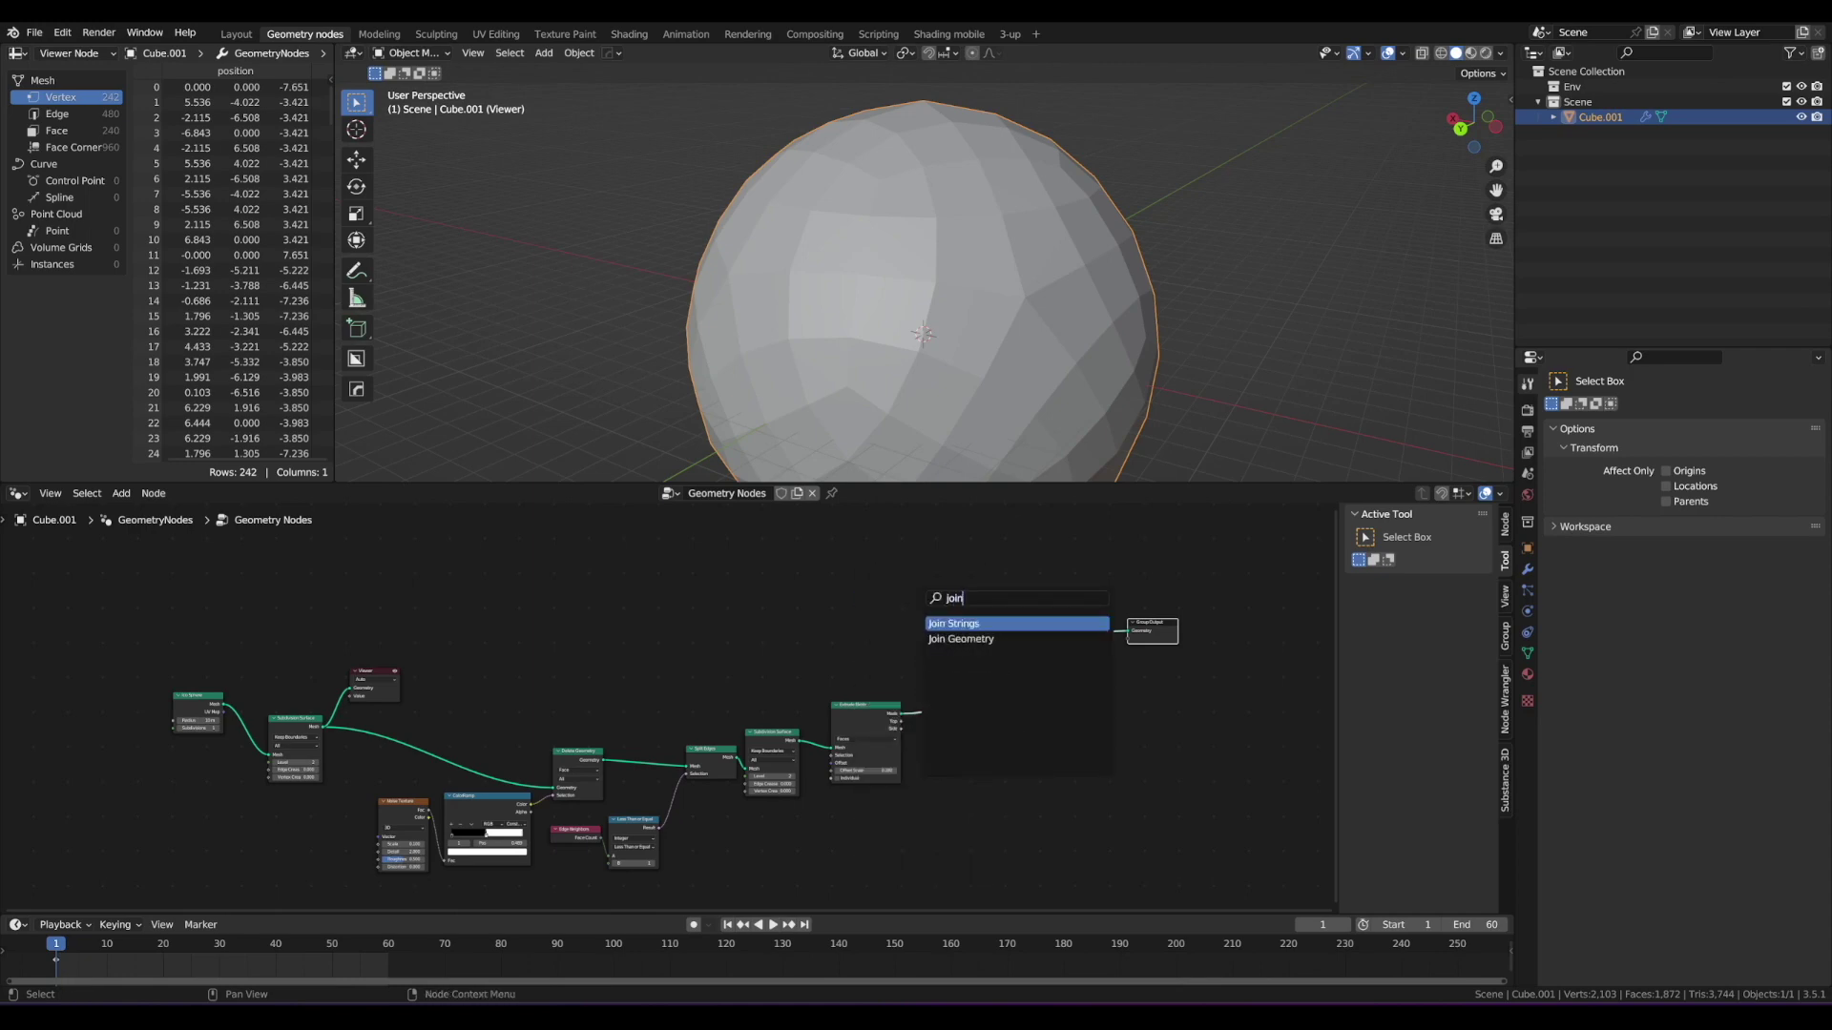
{"action": "key", "text": "Down"}
{"action": "key", "text": "Return"}
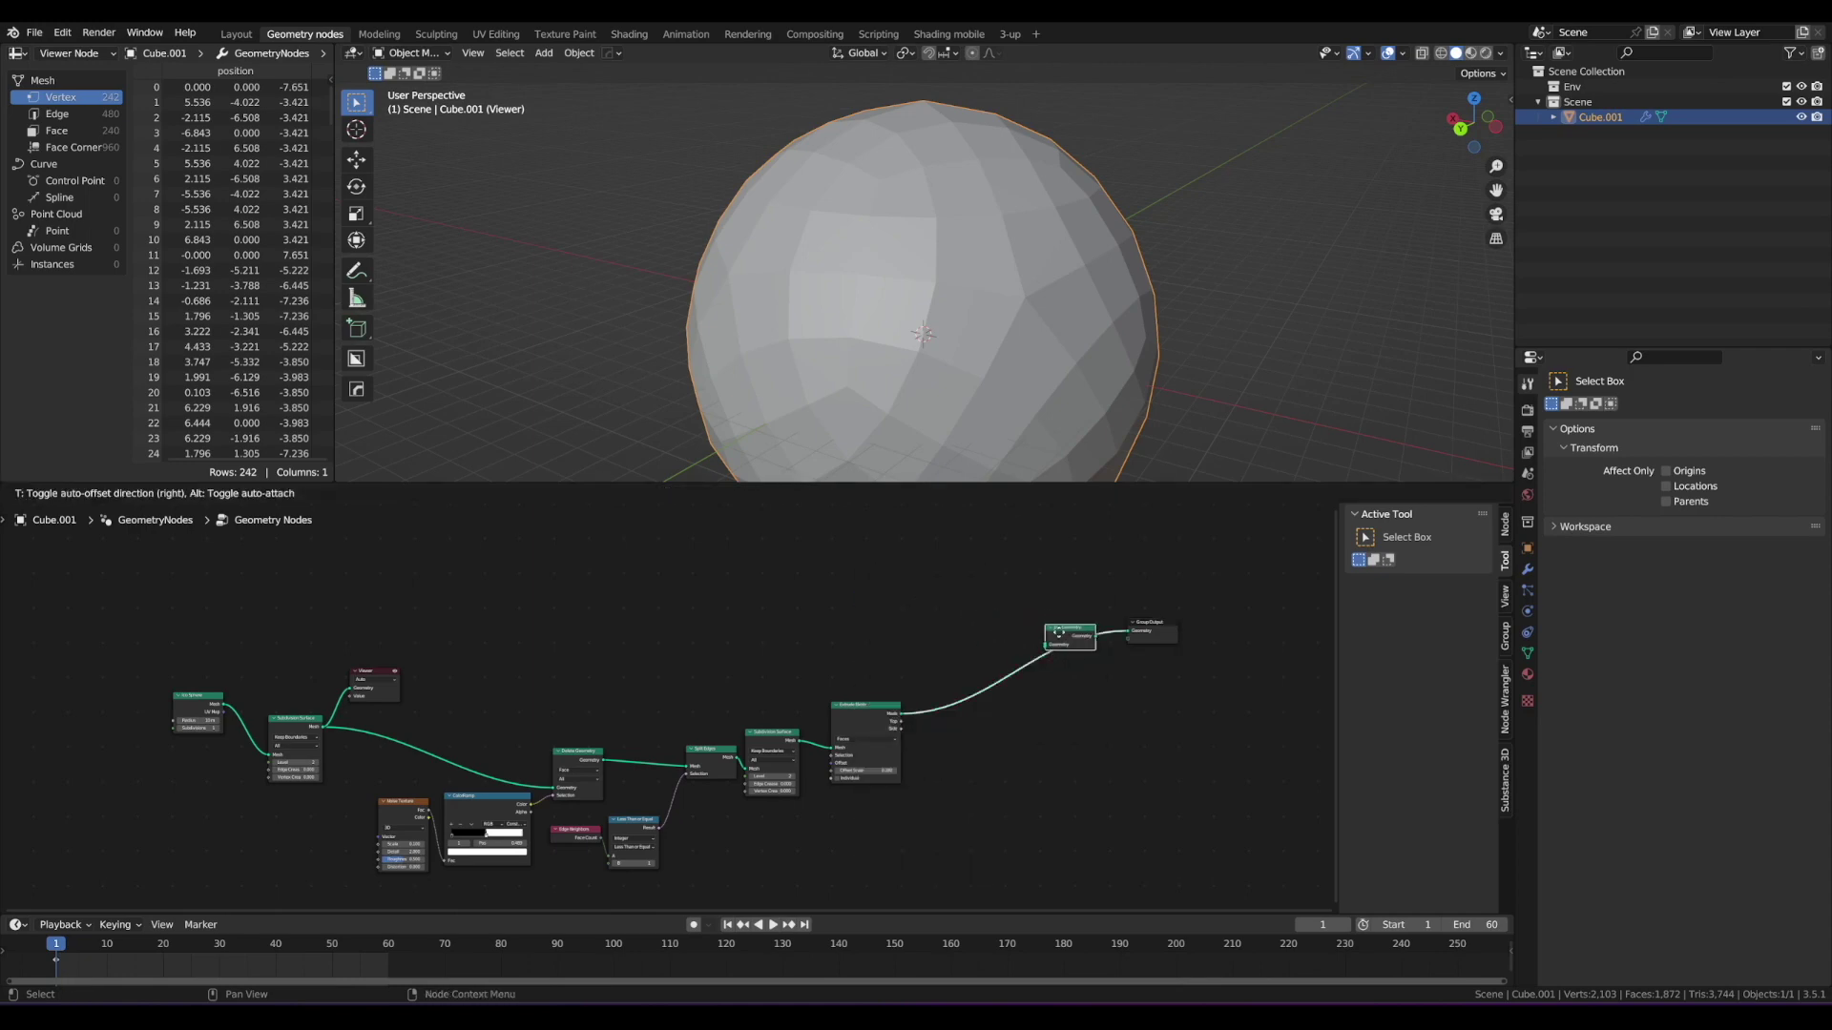
{"action": "left_click", "coordinate": [1059, 633]}
Step: Connect the first Subdivision Surface's Mesh output to Join Geometry and move Group Output farther from it
{"action": "scroll", "coordinate": [954, 625], "scroll_direction": "up", "scroll_amount": 2}
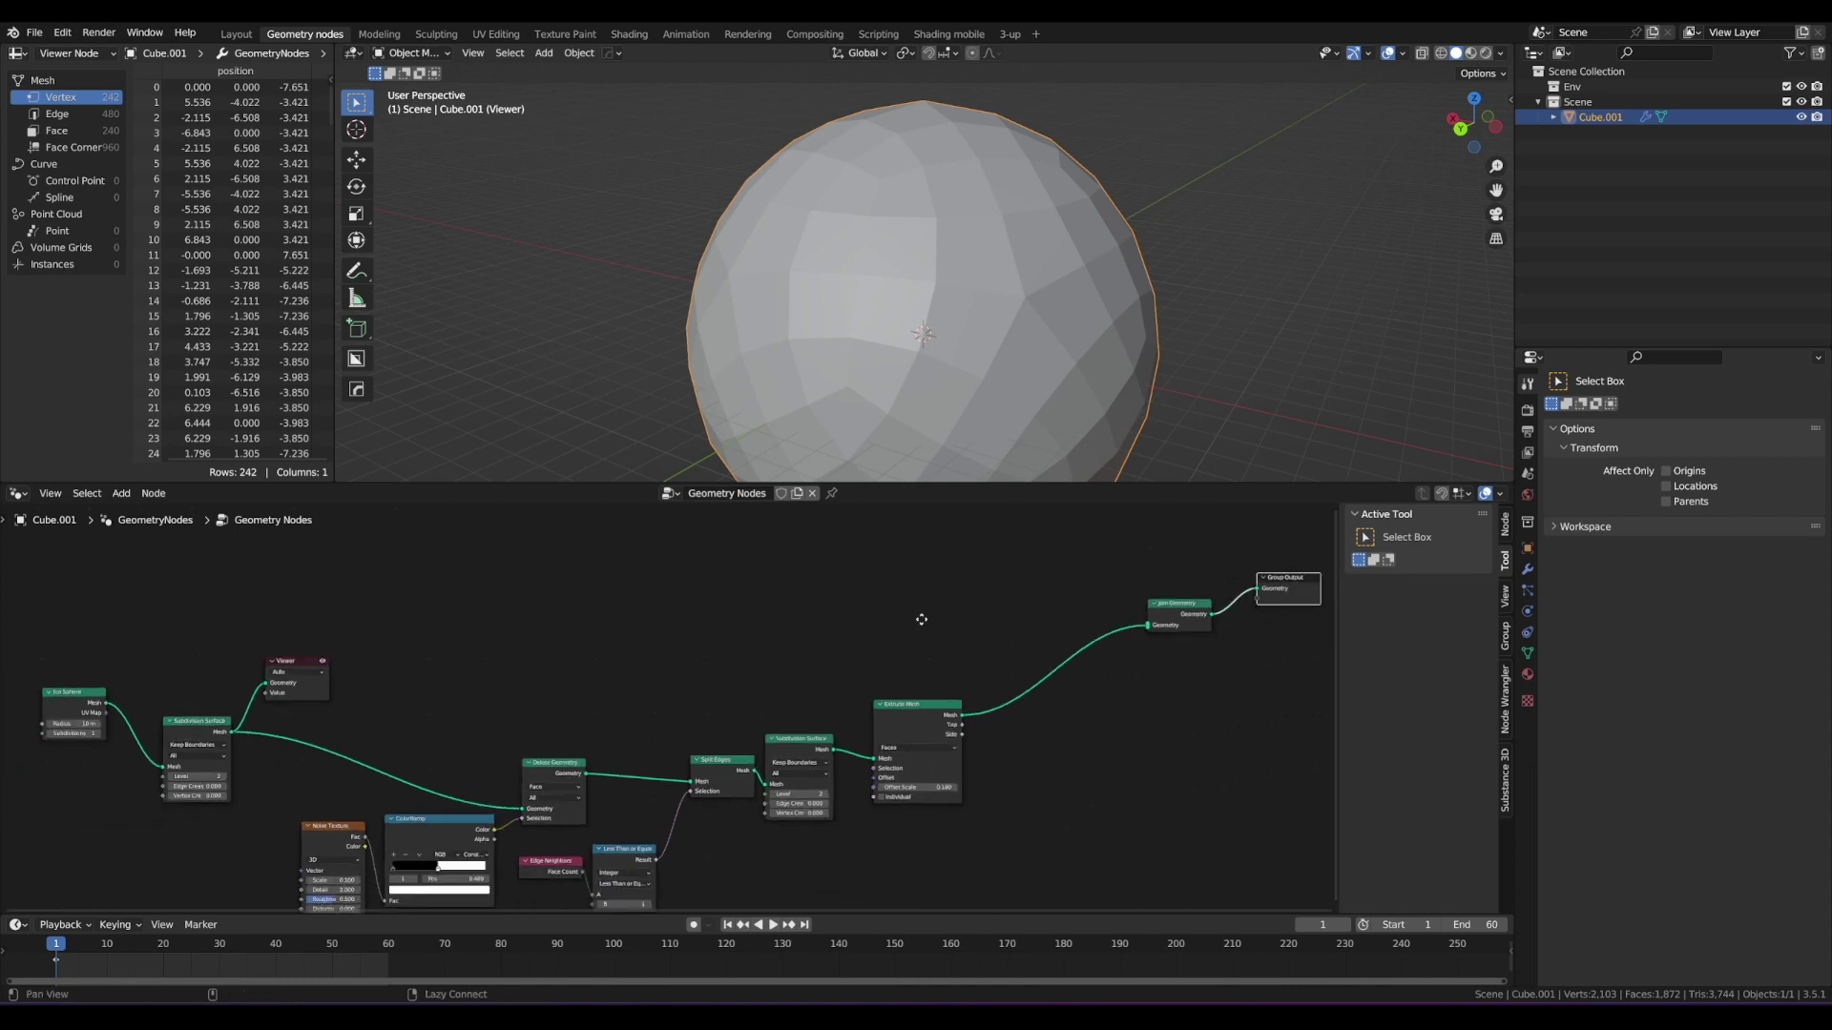
{"action": "middle_click_drag", "start_coordinate": [922, 619], "coordinate": [947, 602]}
{"action": "left_click_drag", "start_coordinate": [252, 711], "coordinate": [236, 708]}
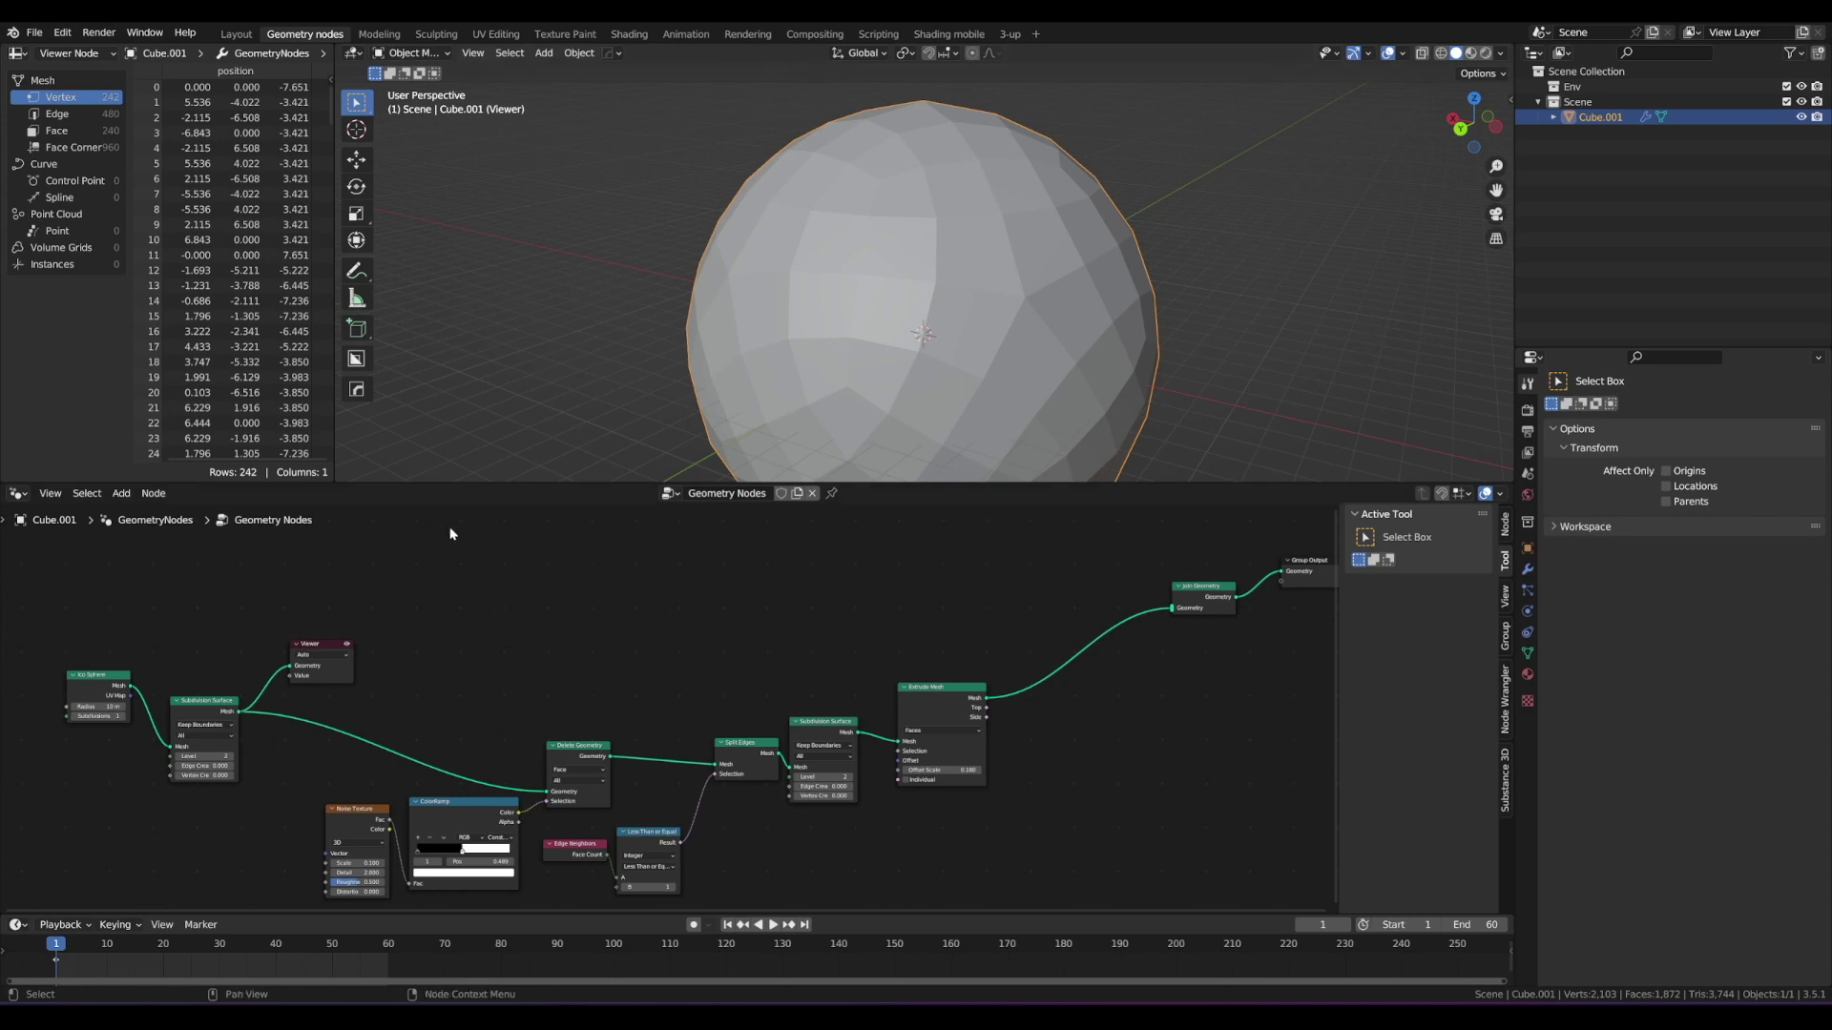
{"action": "left_click_drag", "start_coordinate": [314, 650], "coordinate": [311, 640]}
{"action": "left_click_drag", "start_coordinate": [1016, 568], "coordinate": [1172, 611]}
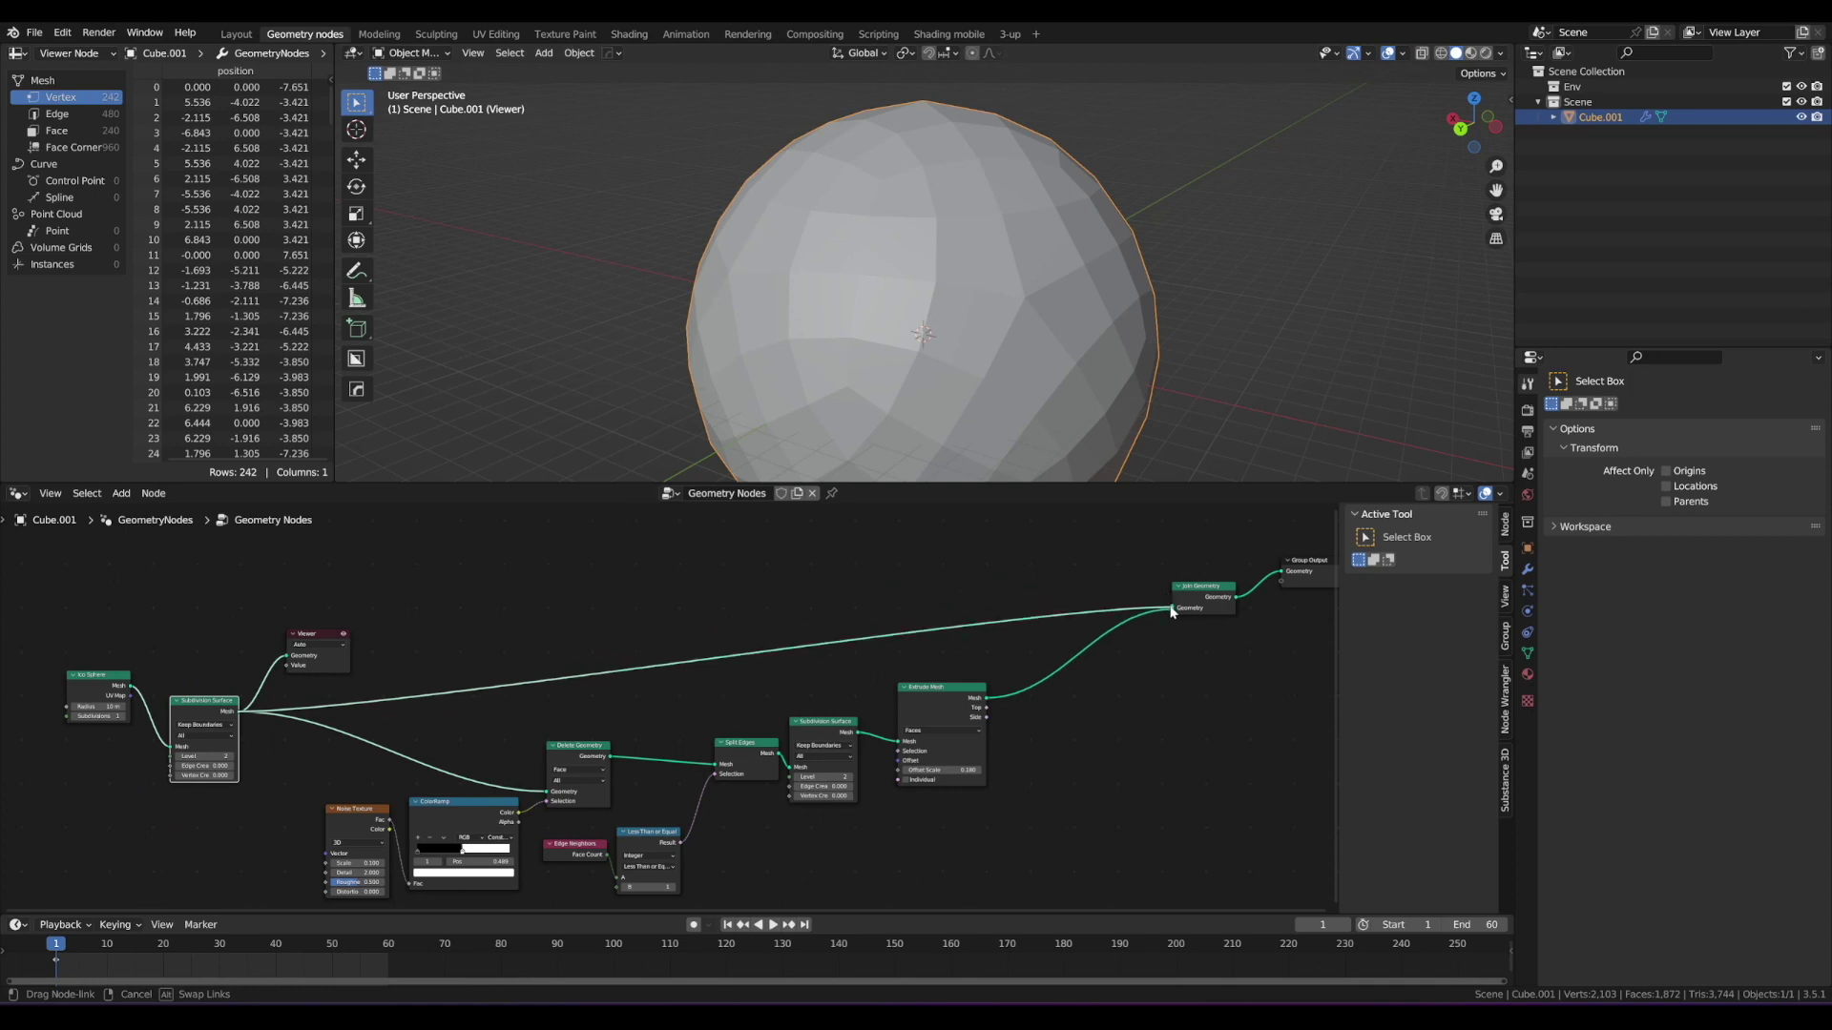
{"action": "scroll", "coordinate": [1170, 612], "scroll_direction": "down", "scroll_amount": 1}
{"action": "left_click_drag", "start_coordinate": [1261, 575], "coordinate": [1292, 567]}
{"action": "middle_click_drag", "start_coordinate": [900, 588], "coordinate": [852, 608]}
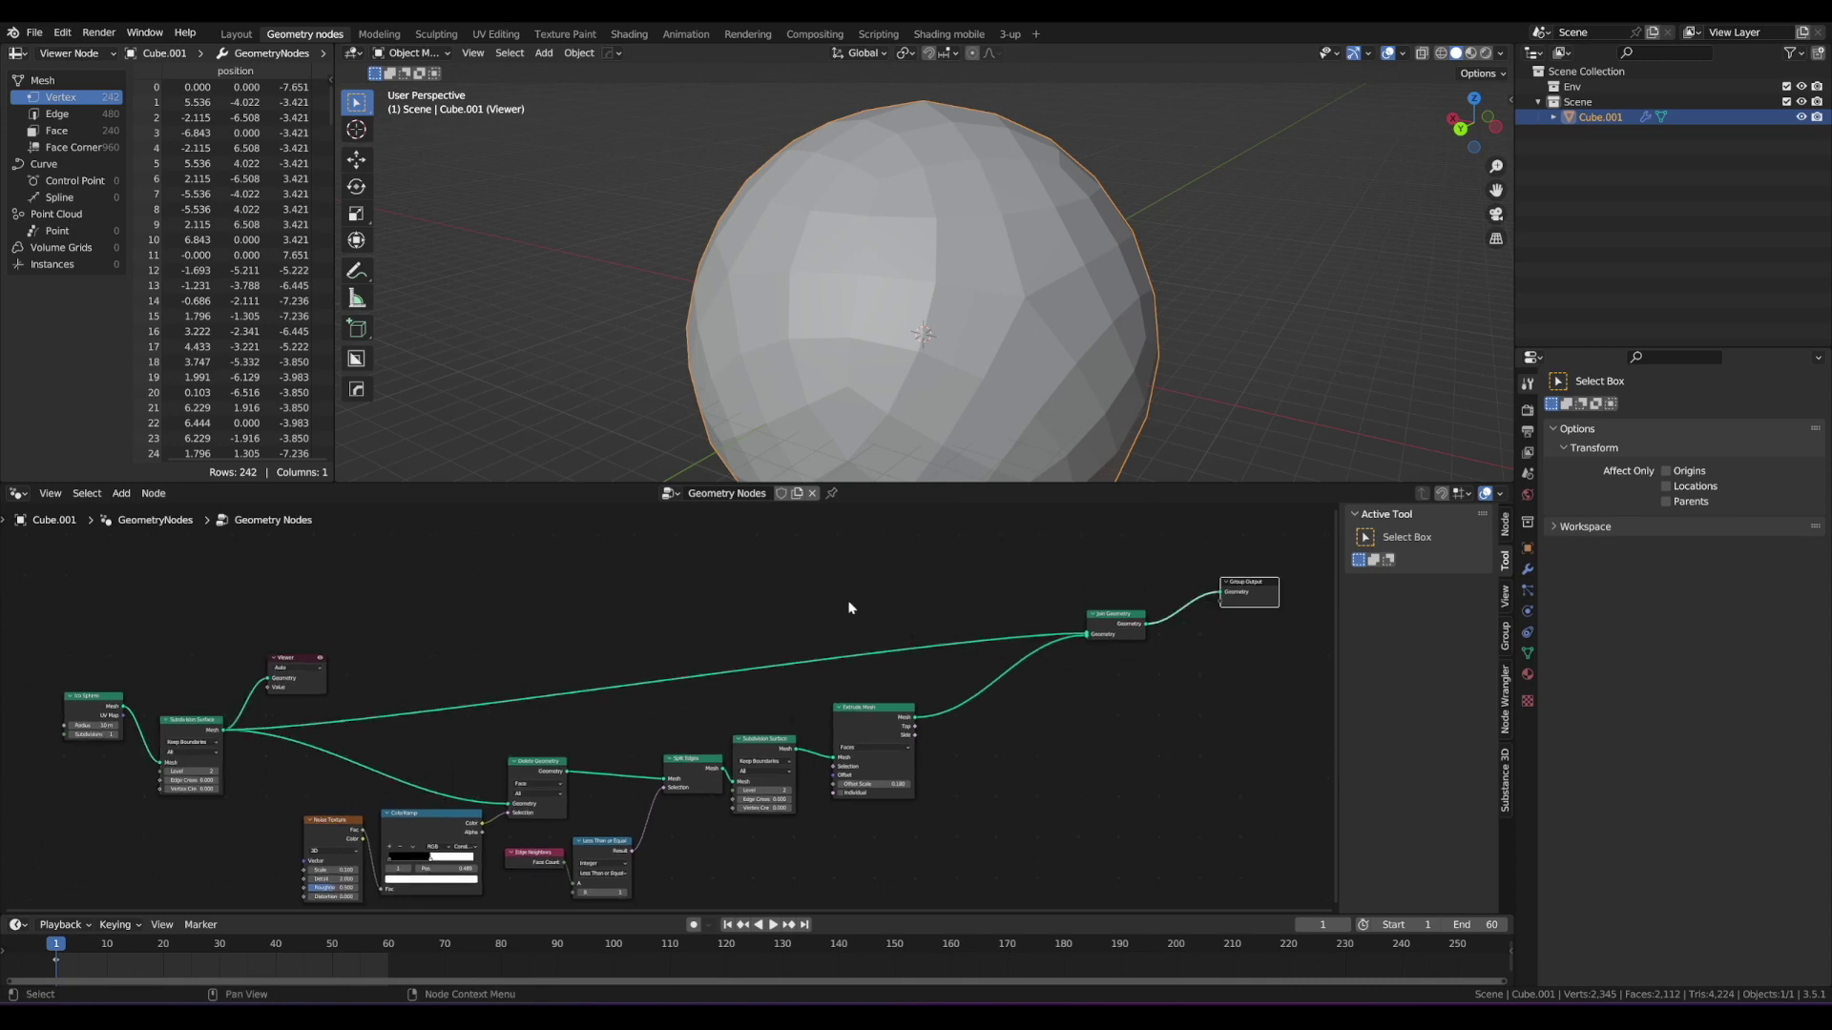
Step: Preview the Join Geometry node's result in the viewport and delete the Viewer node
{"action": "left_click", "coordinate": [1114, 617], "text": "ctrl+shift"}
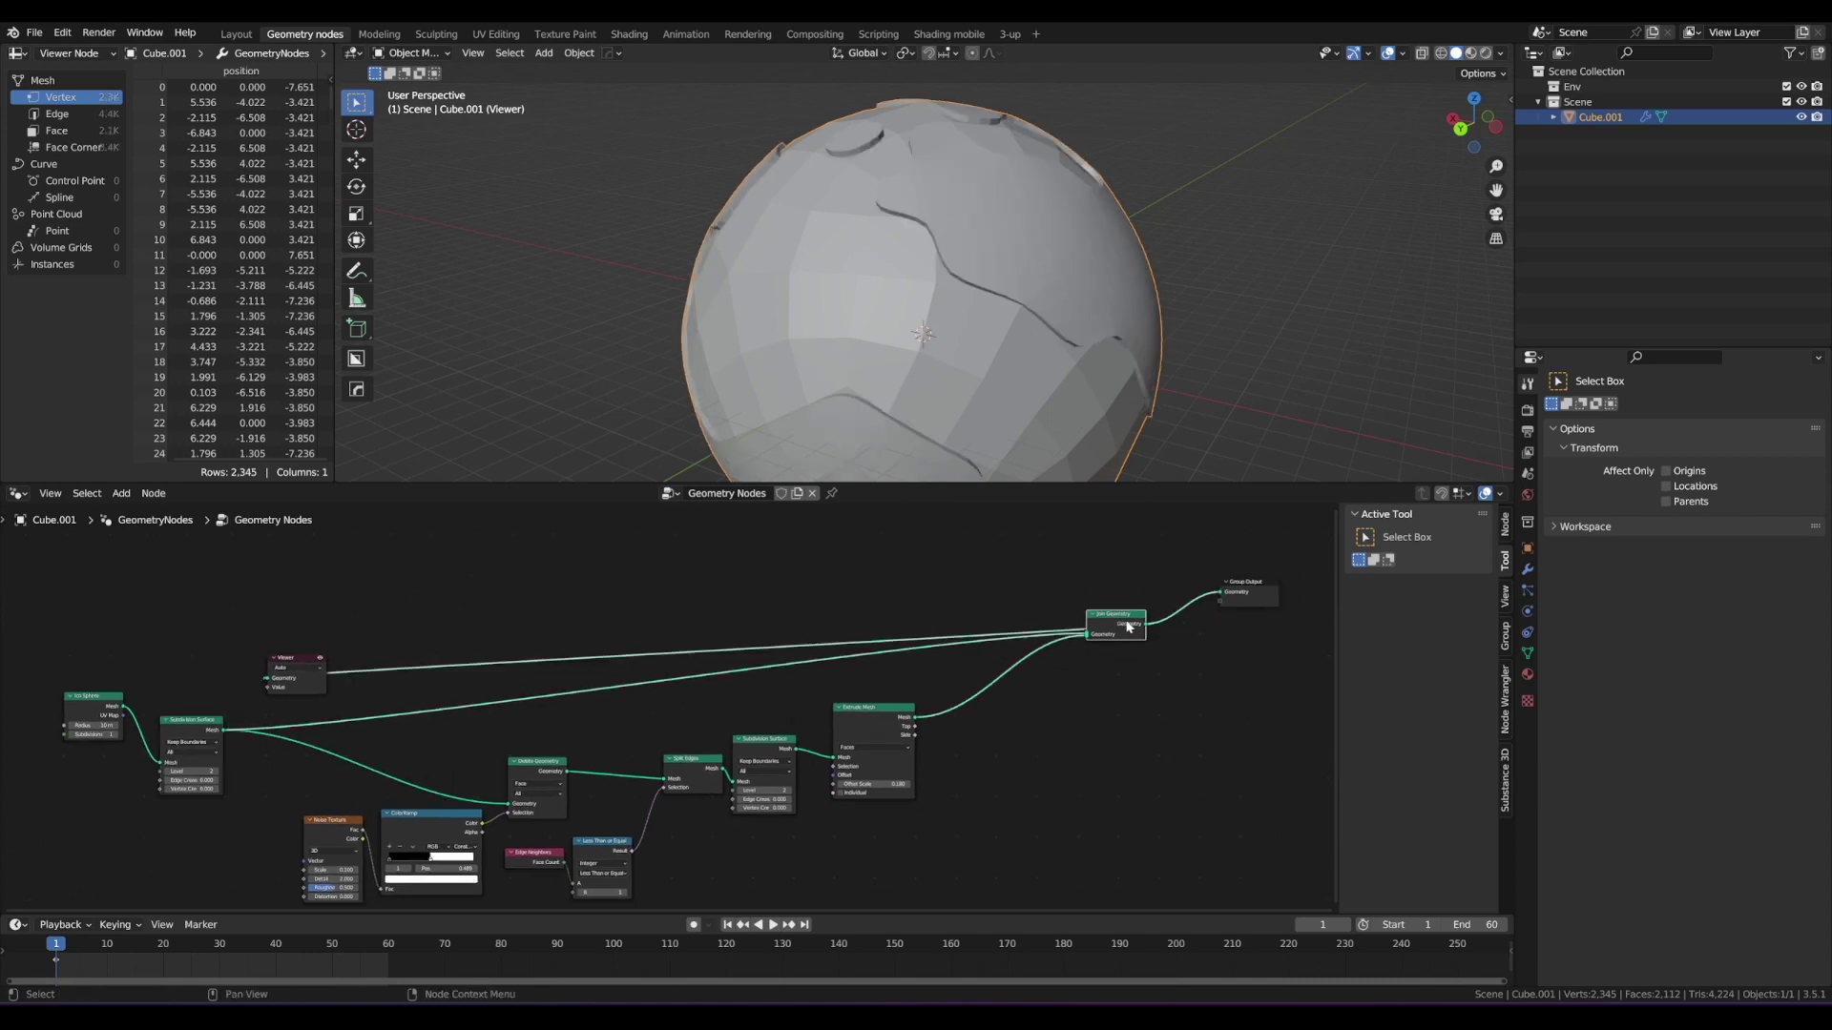
{"action": "middle_click_drag", "start_coordinate": [1055, 396], "coordinate": [906, 410]}
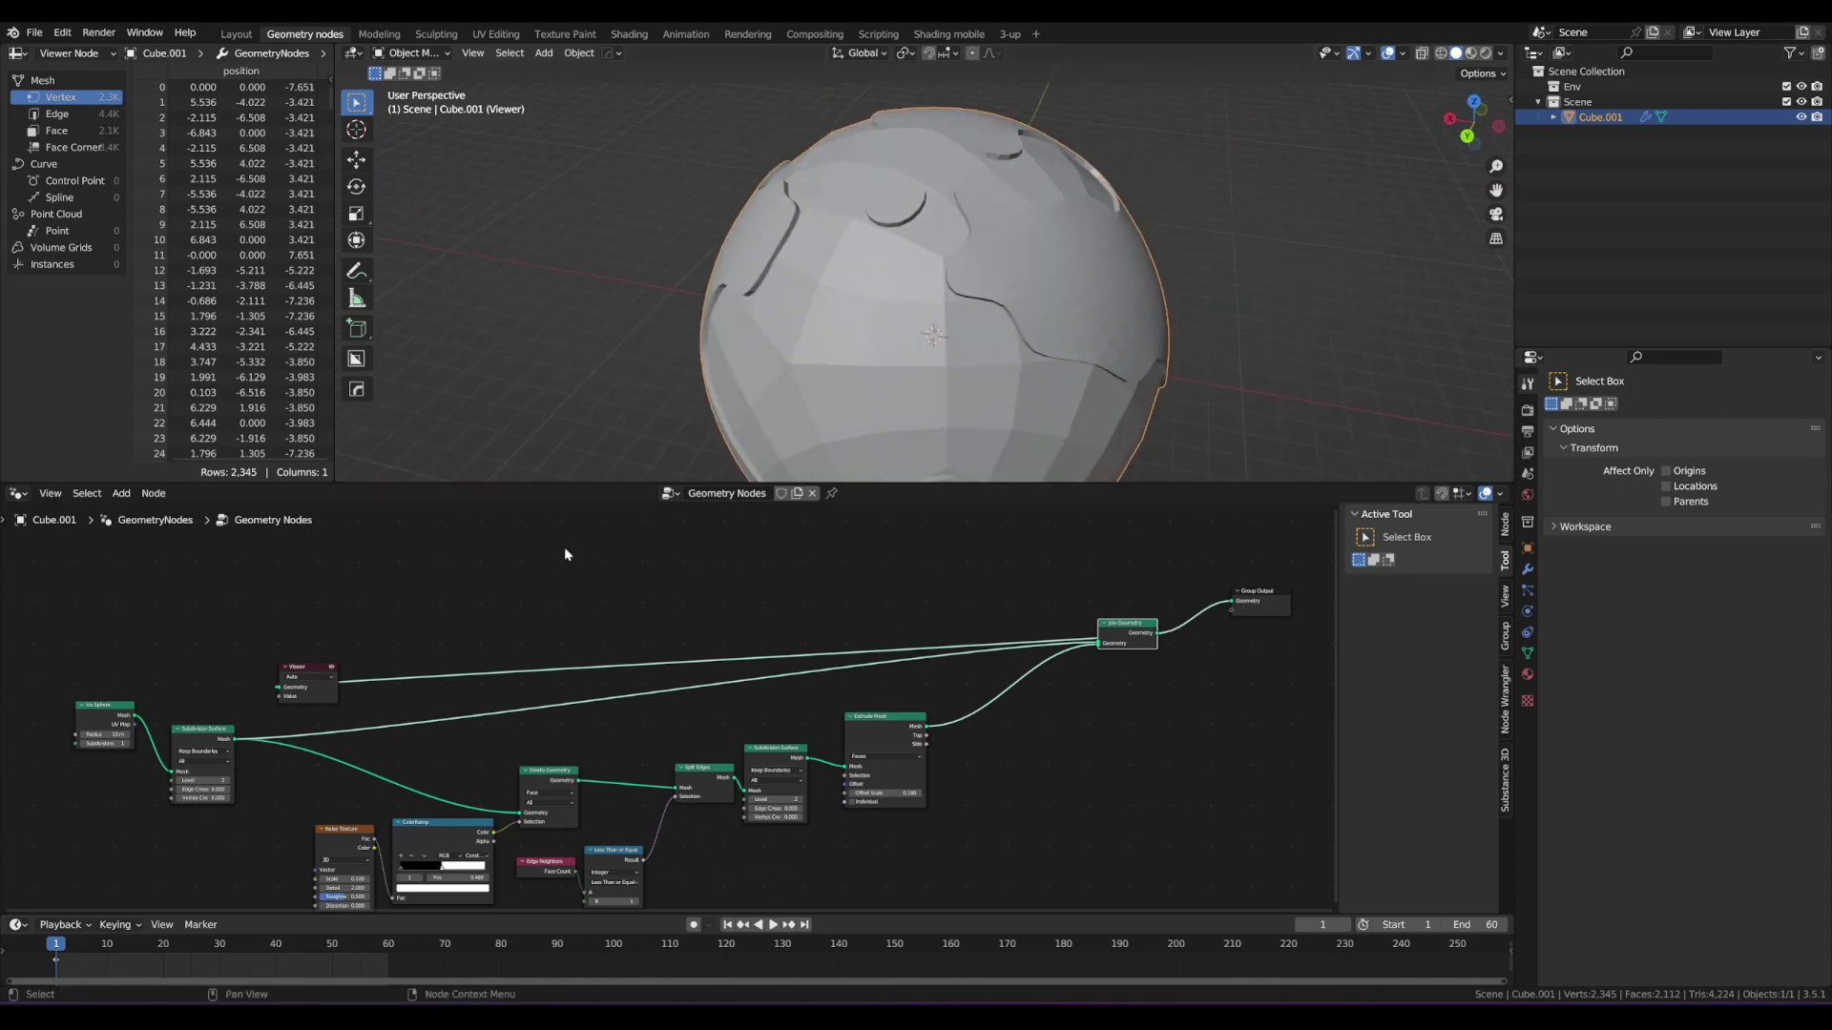
{"action": "left_click", "coordinate": [314, 677]}
{"action": "key", "text": "x"}
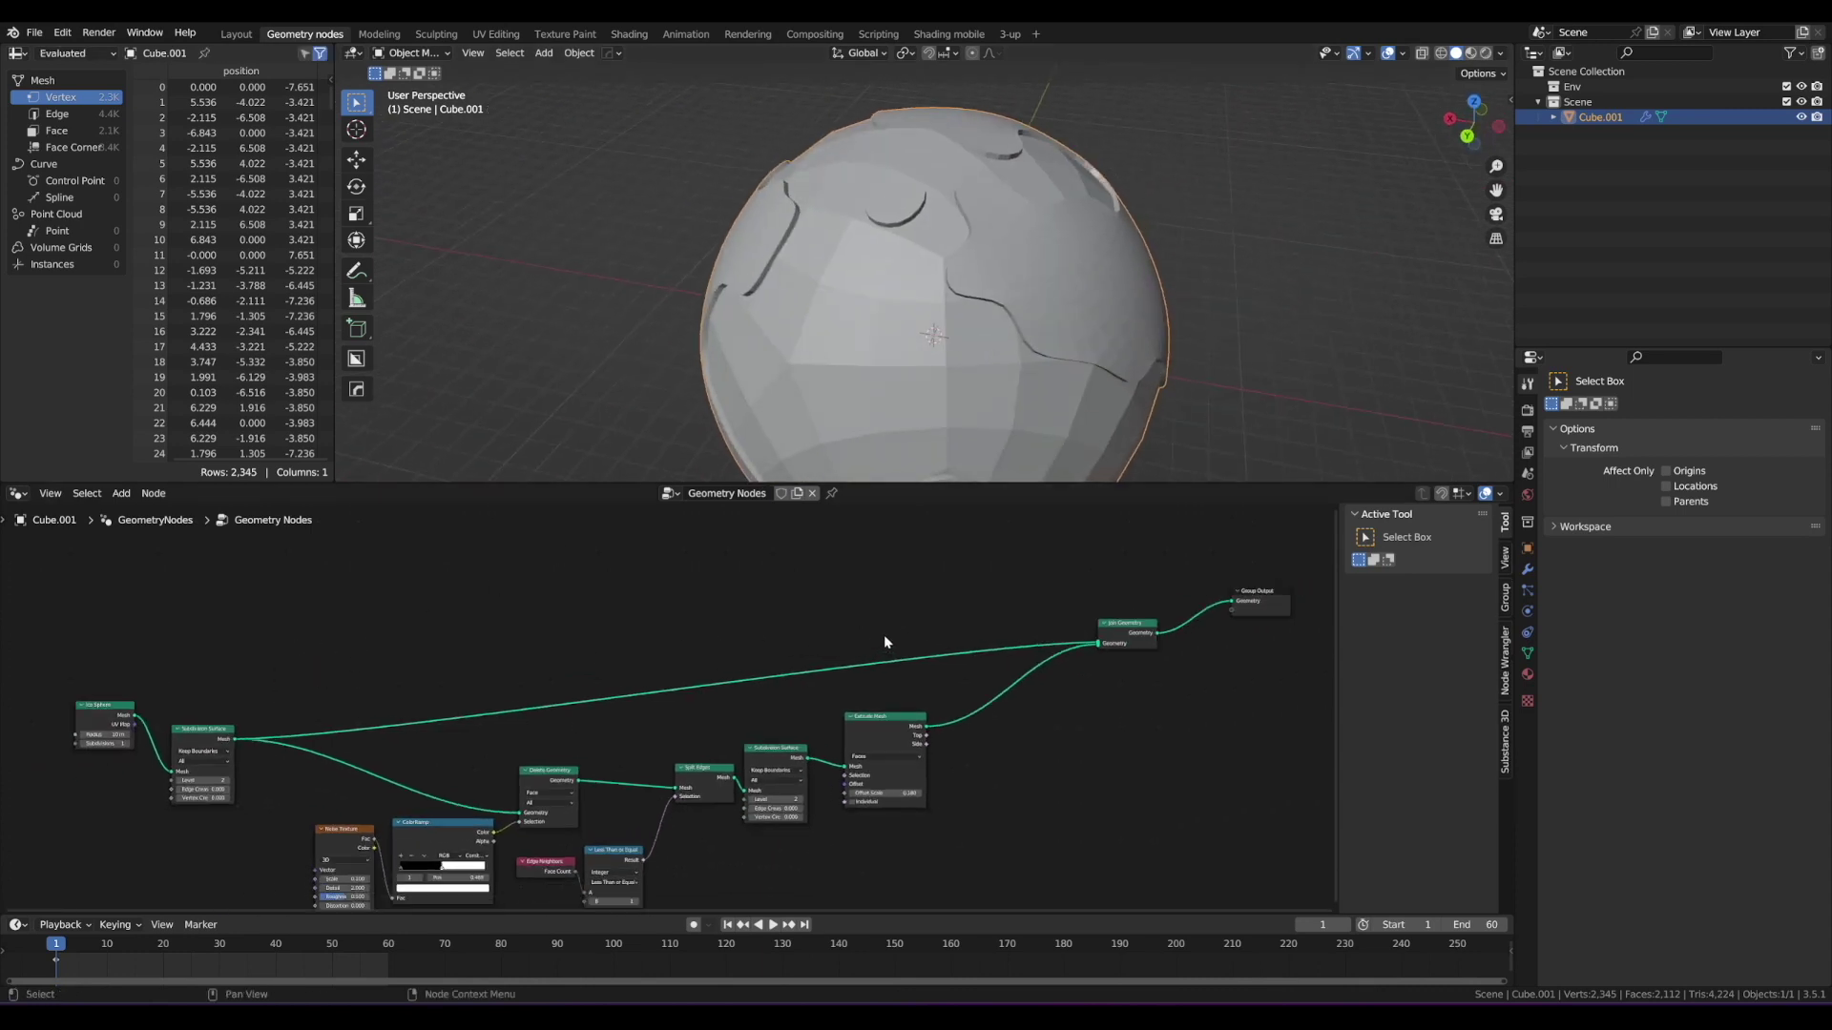
Step: Examine the base sphere's faceting against the raised patches from several angles
{"action": "middle_click_drag", "start_coordinate": [900, 278], "coordinate": [858, 288]}
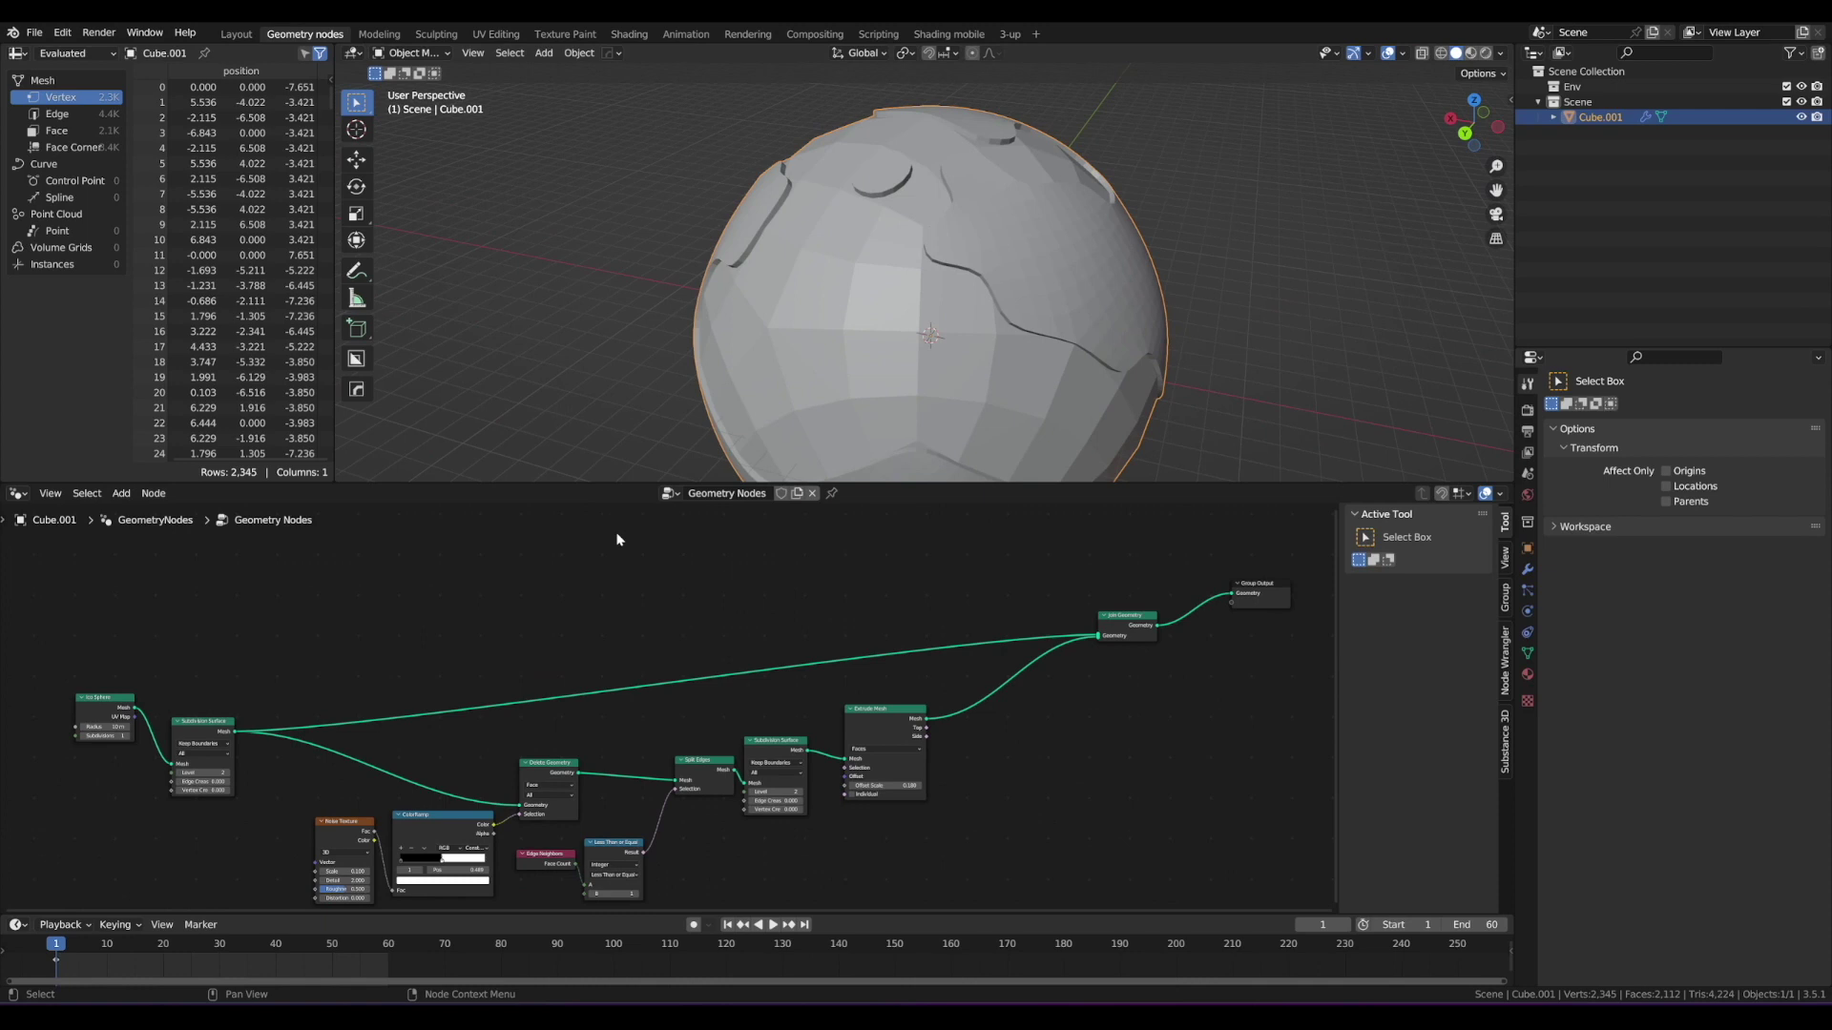
{"action": "scroll", "coordinate": [618, 535], "scroll_direction": "up", "scroll_amount": 1}
{"action": "middle_click_drag", "start_coordinate": [617, 535], "coordinate": [879, 459]}
{"action": "middle_click_drag", "start_coordinate": [570, 626], "coordinate": [539, 694]}
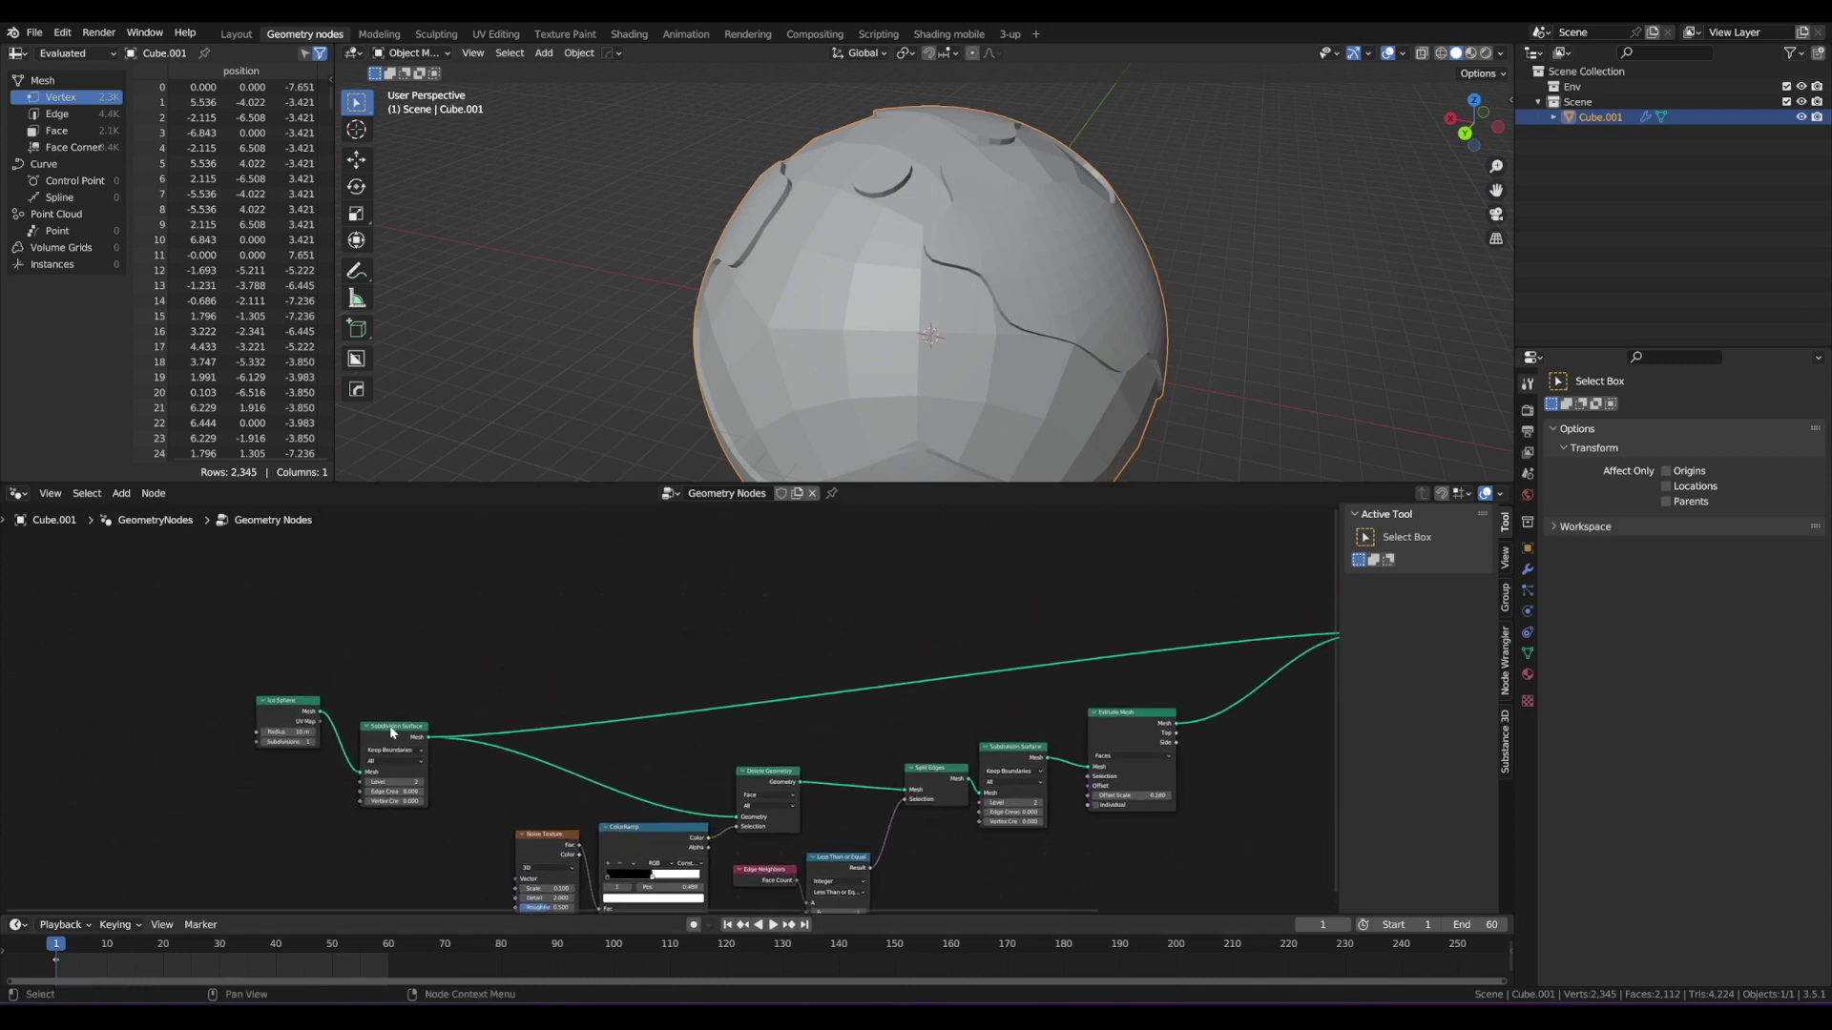
{"action": "middle_click_drag", "start_coordinate": [817, 409], "coordinate": [810, 345]}
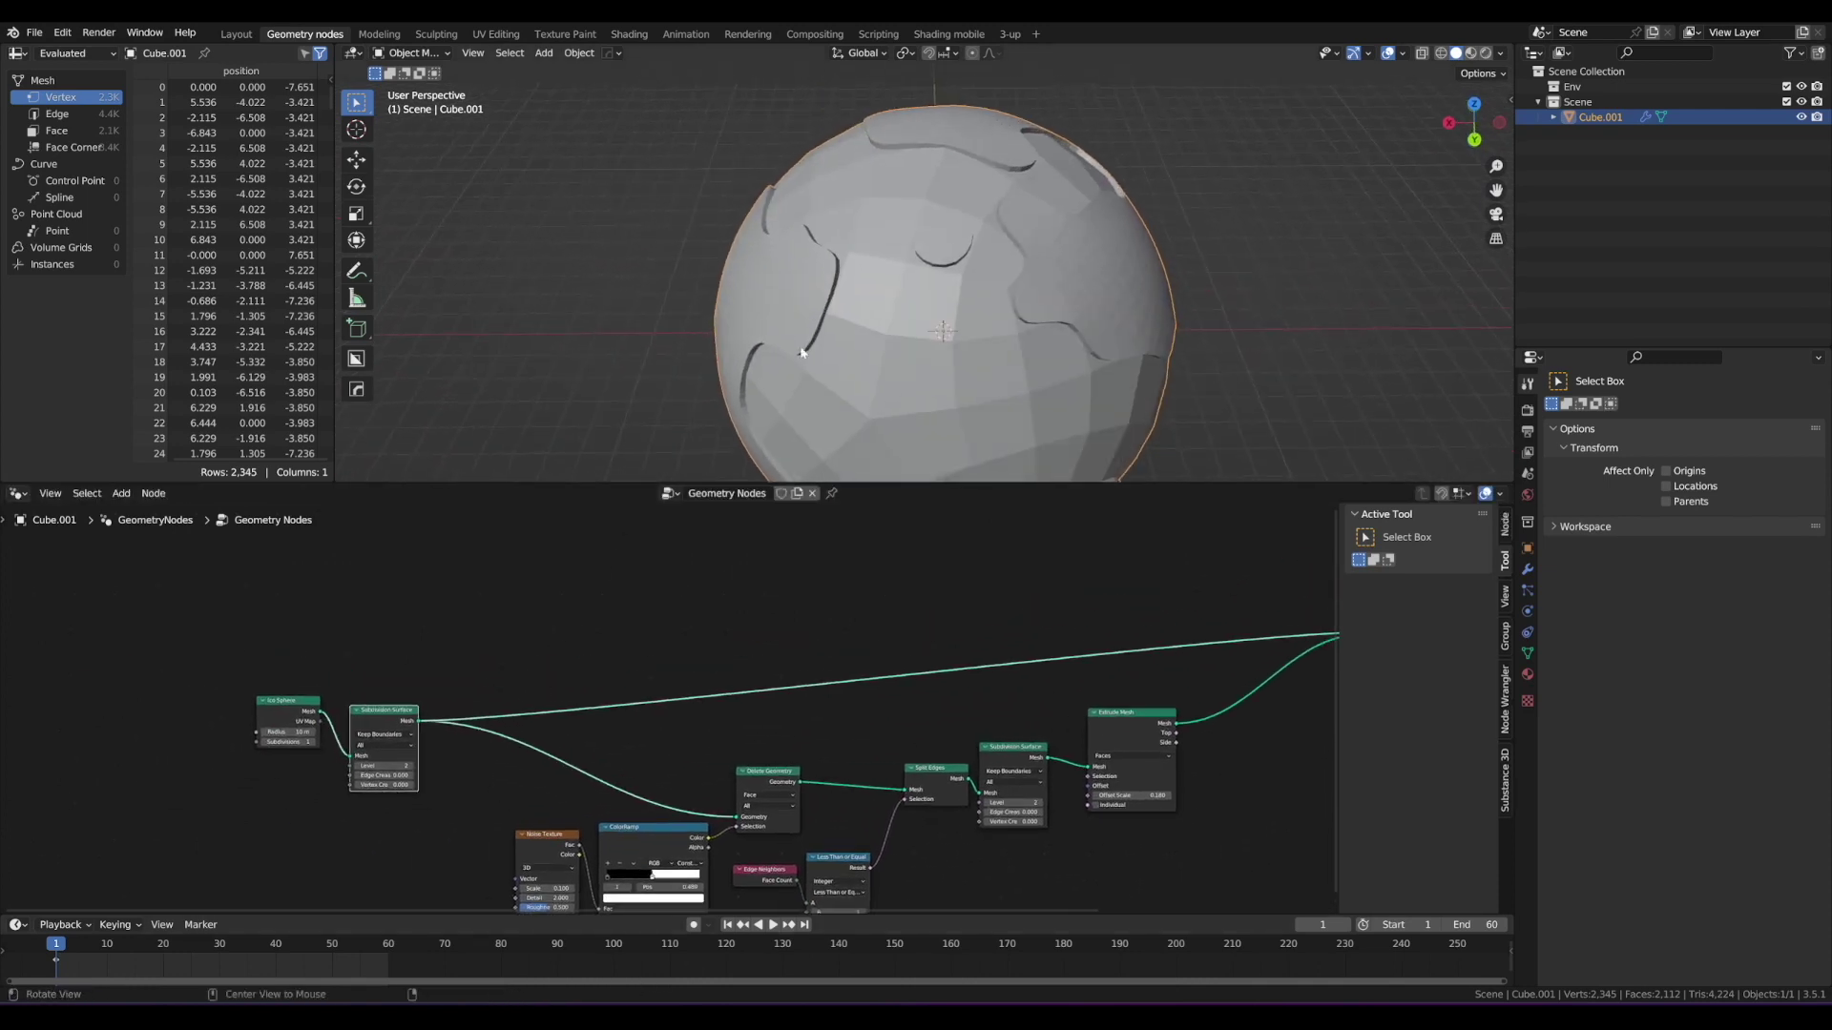
{"action": "middle_click_drag", "start_coordinate": [911, 250], "coordinate": [747, 451]}
{"action": "scroll", "coordinate": [848, 241], "scroll_direction": "up", "scroll_amount": 2}
{"action": "scroll", "coordinate": [858, 225], "scroll_direction": "down", "scroll_amount": 2}
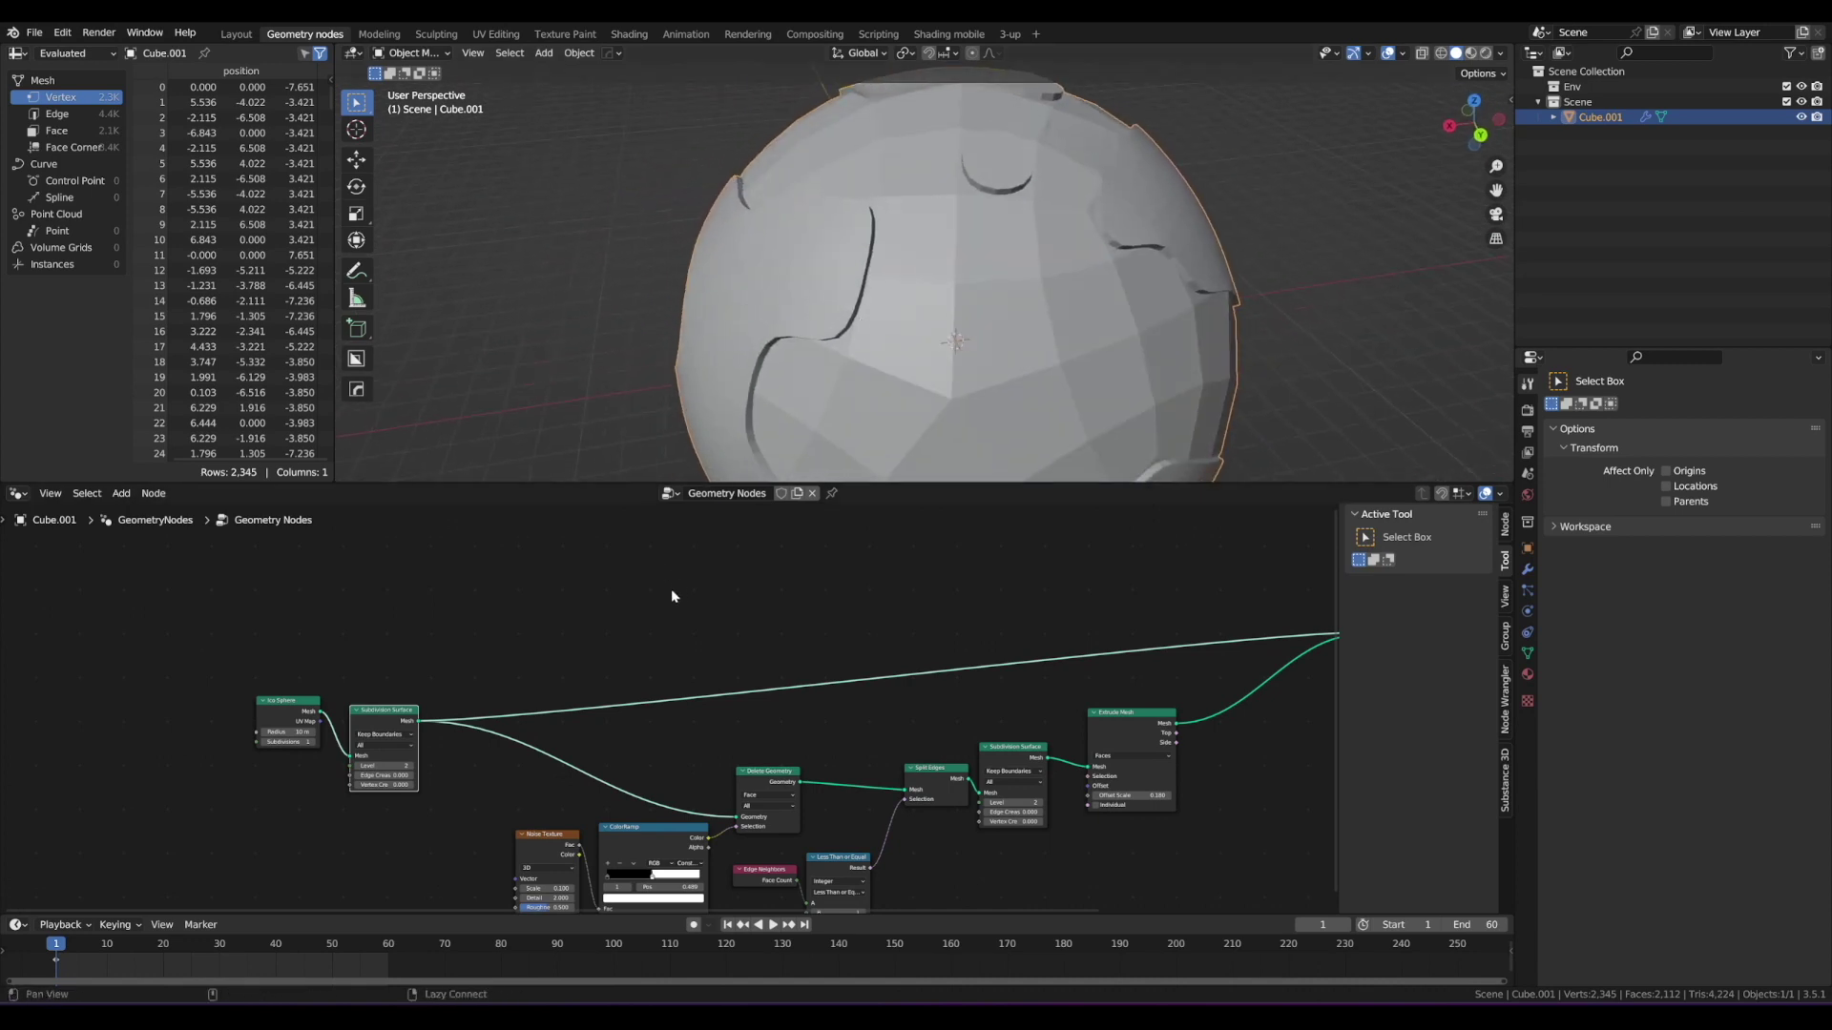
Step: Duplicate the first Subdivision Surface node and insert the copy on its link to Join Geometry
{"action": "middle_click_drag", "start_coordinate": [672, 596], "coordinate": [650, 598]}
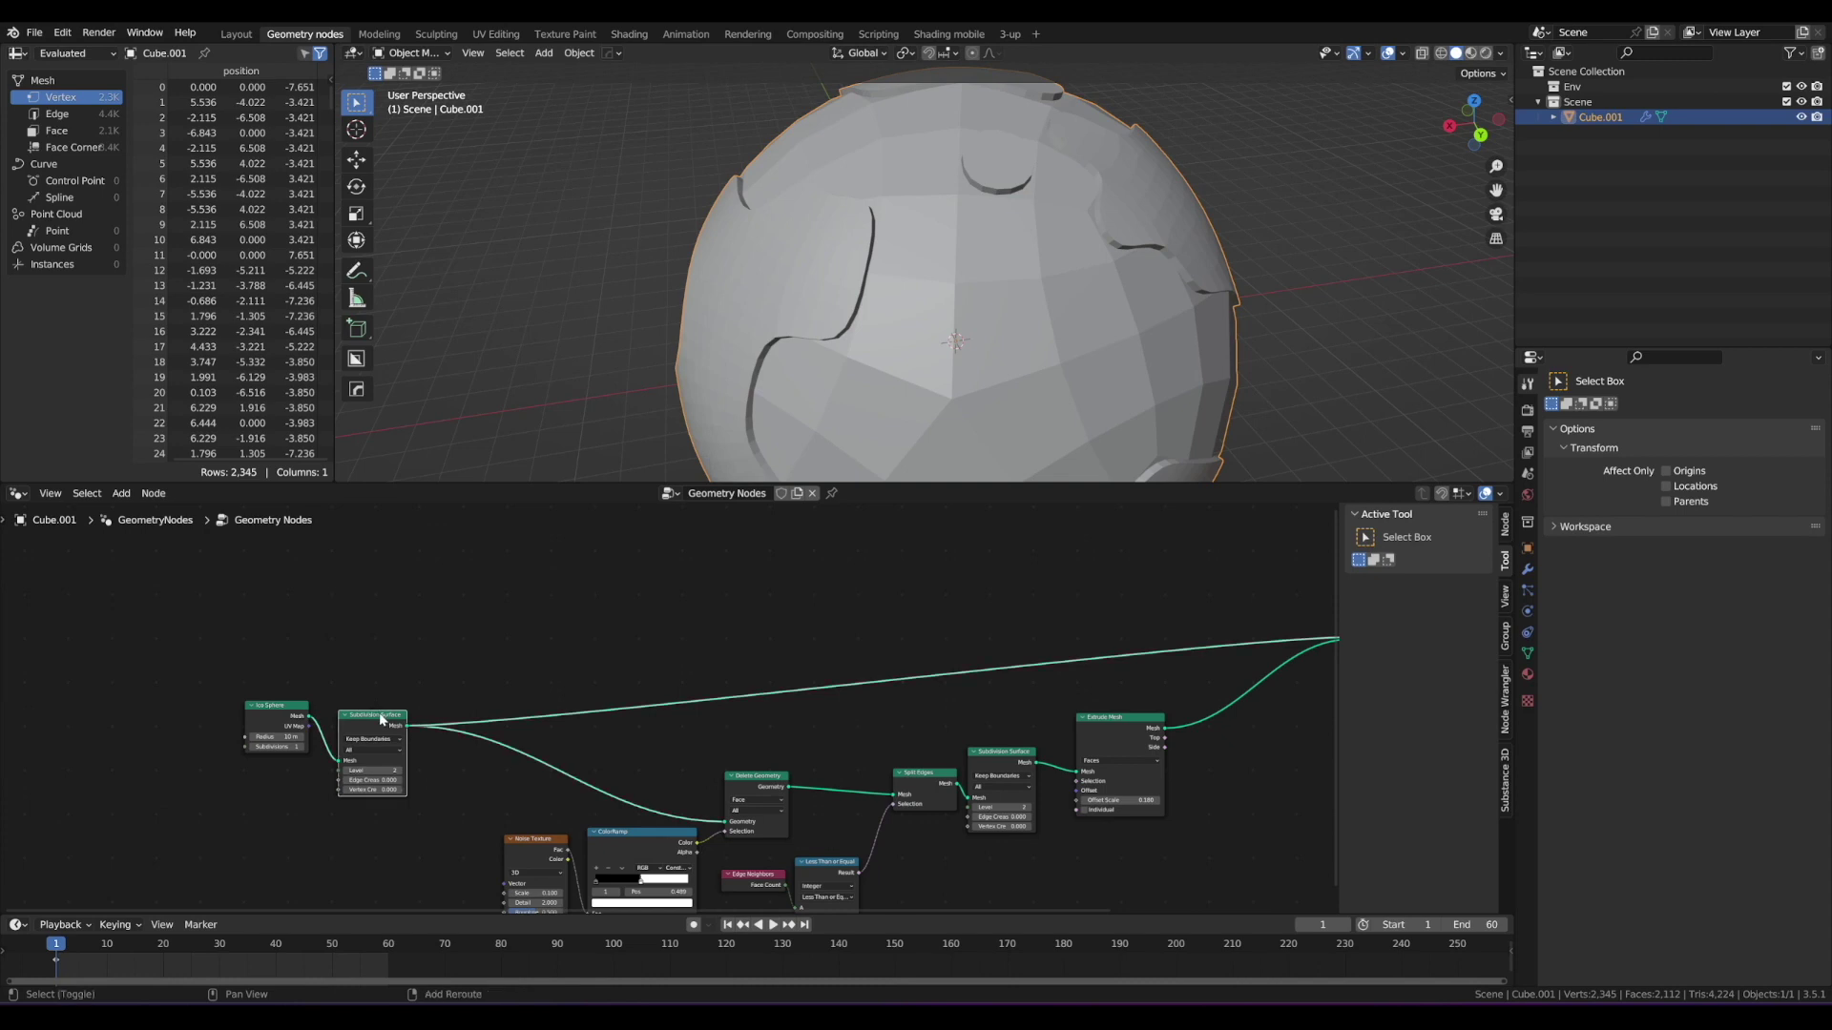
{"action": "key", "text": "shift+d"}
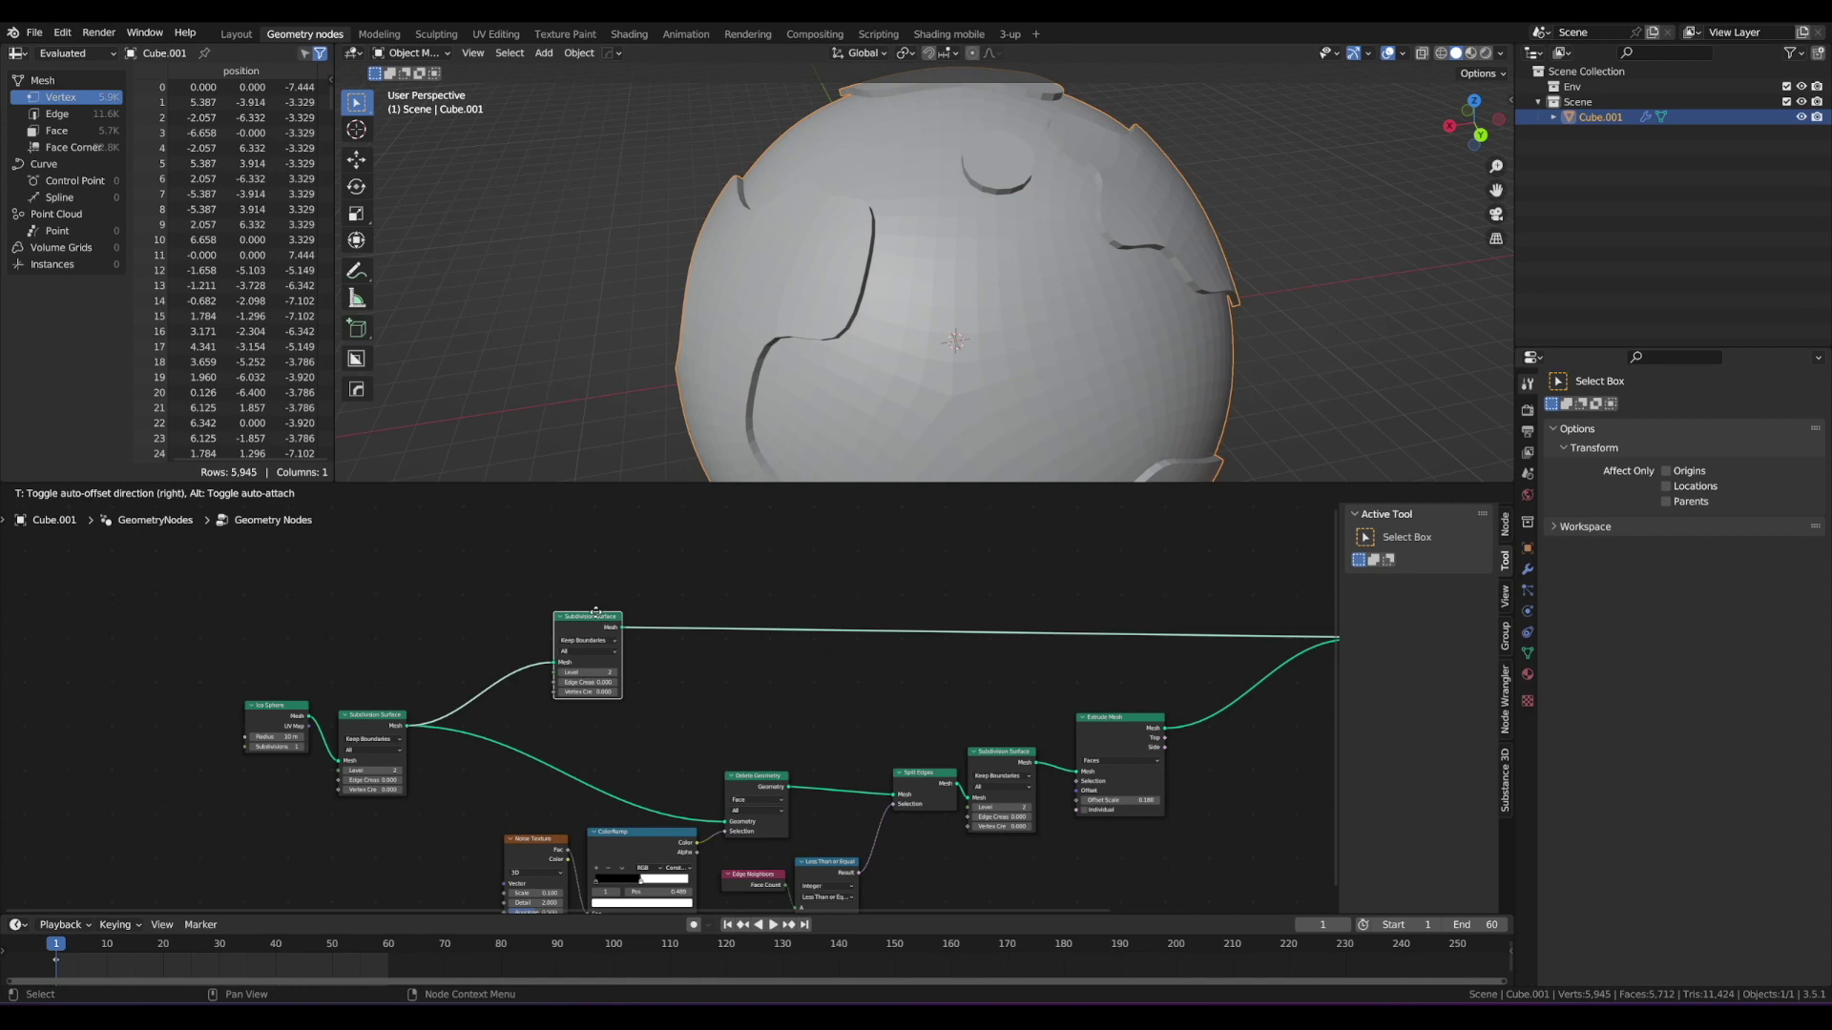
{"action": "left_click", "coordinate": [599, 617]}
{"action": "scroll", "coordinate": [624, 603], "scroll_direction": "up", "scroll_amount": 1}
{"action": "mouse_move", "coordinate": [849, 325]}
{"action": "middle_mouse_down"}
{"action": "mouse_move", "coordinate": [862, 306]}
{"action": "mouse_move", "coordinate": [820, 292]}
{"action": "mouse_move", "coordinate": [914, 282]}
{"action": "mouse_move", "coordinate": [820, 315]}
{"action": "middle_mouse_up"}
{"action": "scroll", "coordinate": [648, 668], "scroll_direction": "up", "scroll_amount": 2}
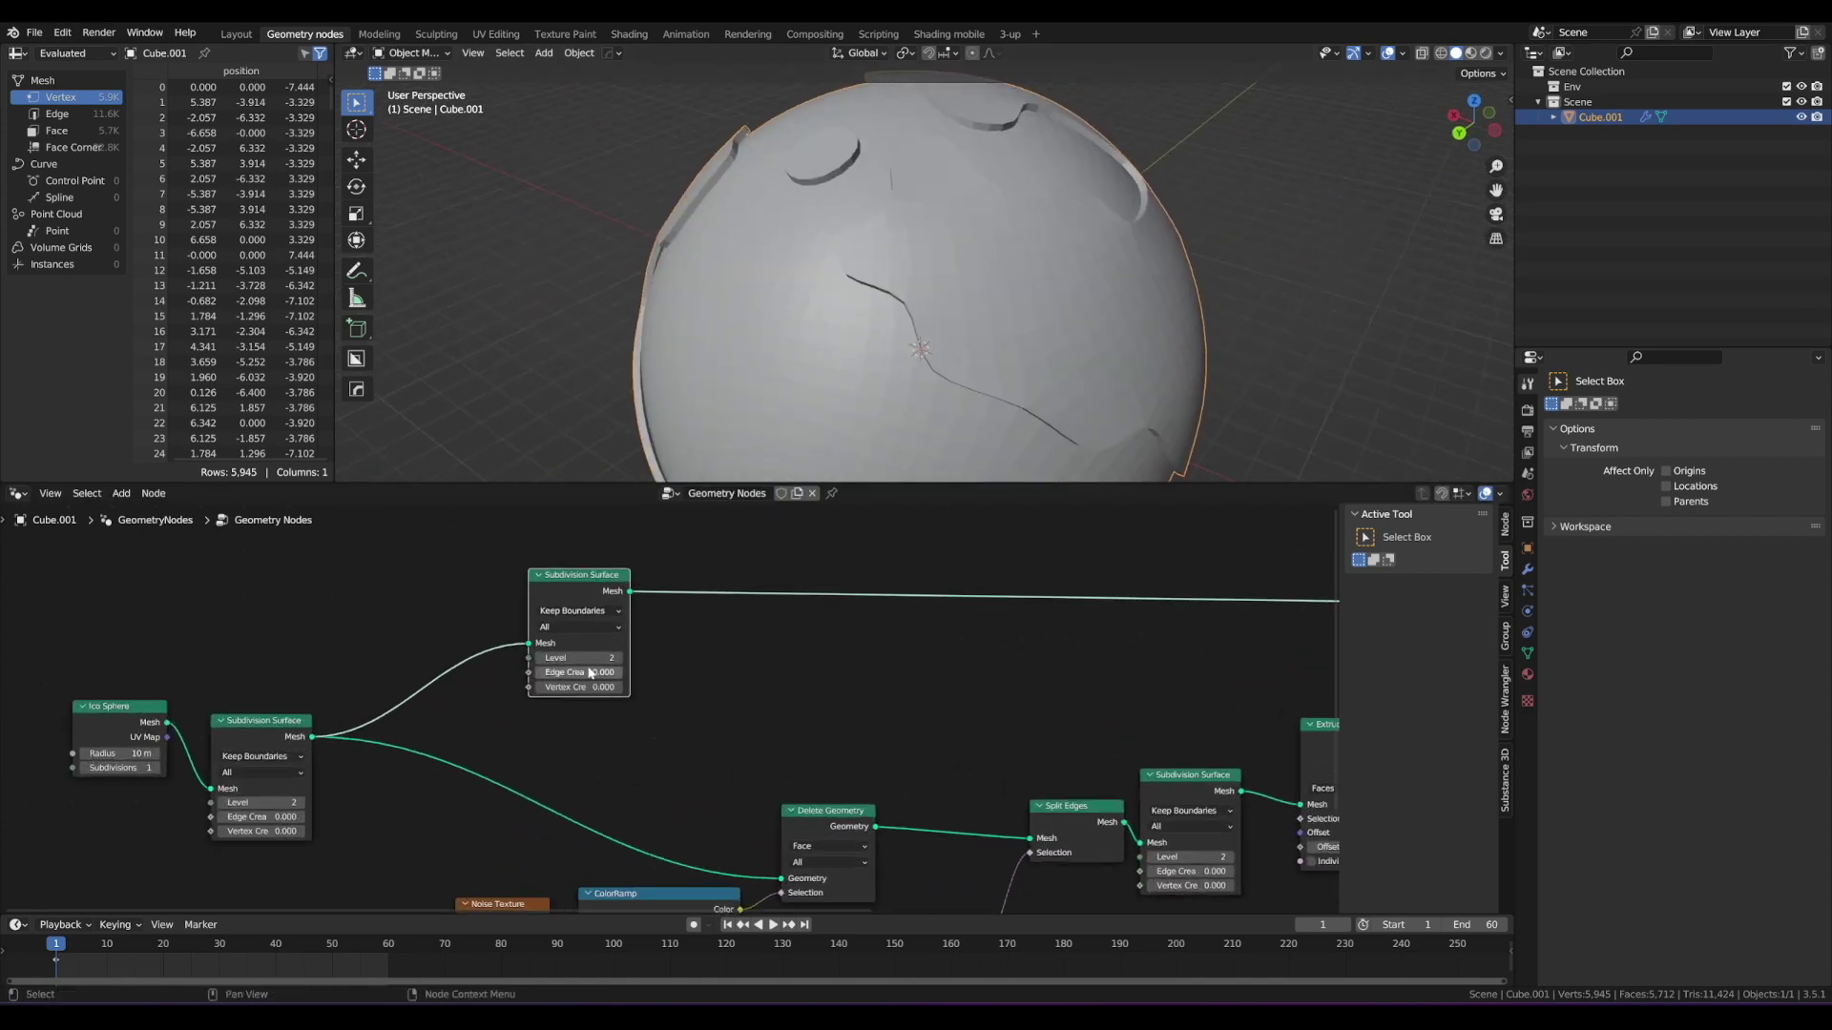
Step: Inspect the smoothed base sphere and settle the duplicated Subdivision Surface node above the main chain
{"action": "scroll", "coordinate": [601, 672], "scroll_direction": "up", "scroll_amount": 2}
{"action": "left_click_drag", "start_coordinate": [633, 646], "coordinate": [708, 740], "text": "alt"}
{"action": "scroll", "coordinate": [944, 318], "scroll_direction": "down", "scroll_amount": 3}
{"action": "mouse_move", "coordinate": [978, 320]}
{"action": "left_mouse_down", "text": "alt"}
{"action": "mouse_move", "coordinate": [983, 378]}
{"action": "mouse_move", "coordinate": [1026, 344]}
{"action": "mouse_move", "coordinate": [987, 322]}
{"action": "left_mouse_up", "text": "alt"}
{"action": "scroll", "coordinate": [983, 367], "scroll_direction": "up", "scroll_amount": 2}
{"action": "scroll", "coordinate": [572, 573], "scroll_direction": "down", "scroll_amount": 5}
{"action": "key", "text": "g"}
{"action": "left_click", "coordinate": [577, 575]}
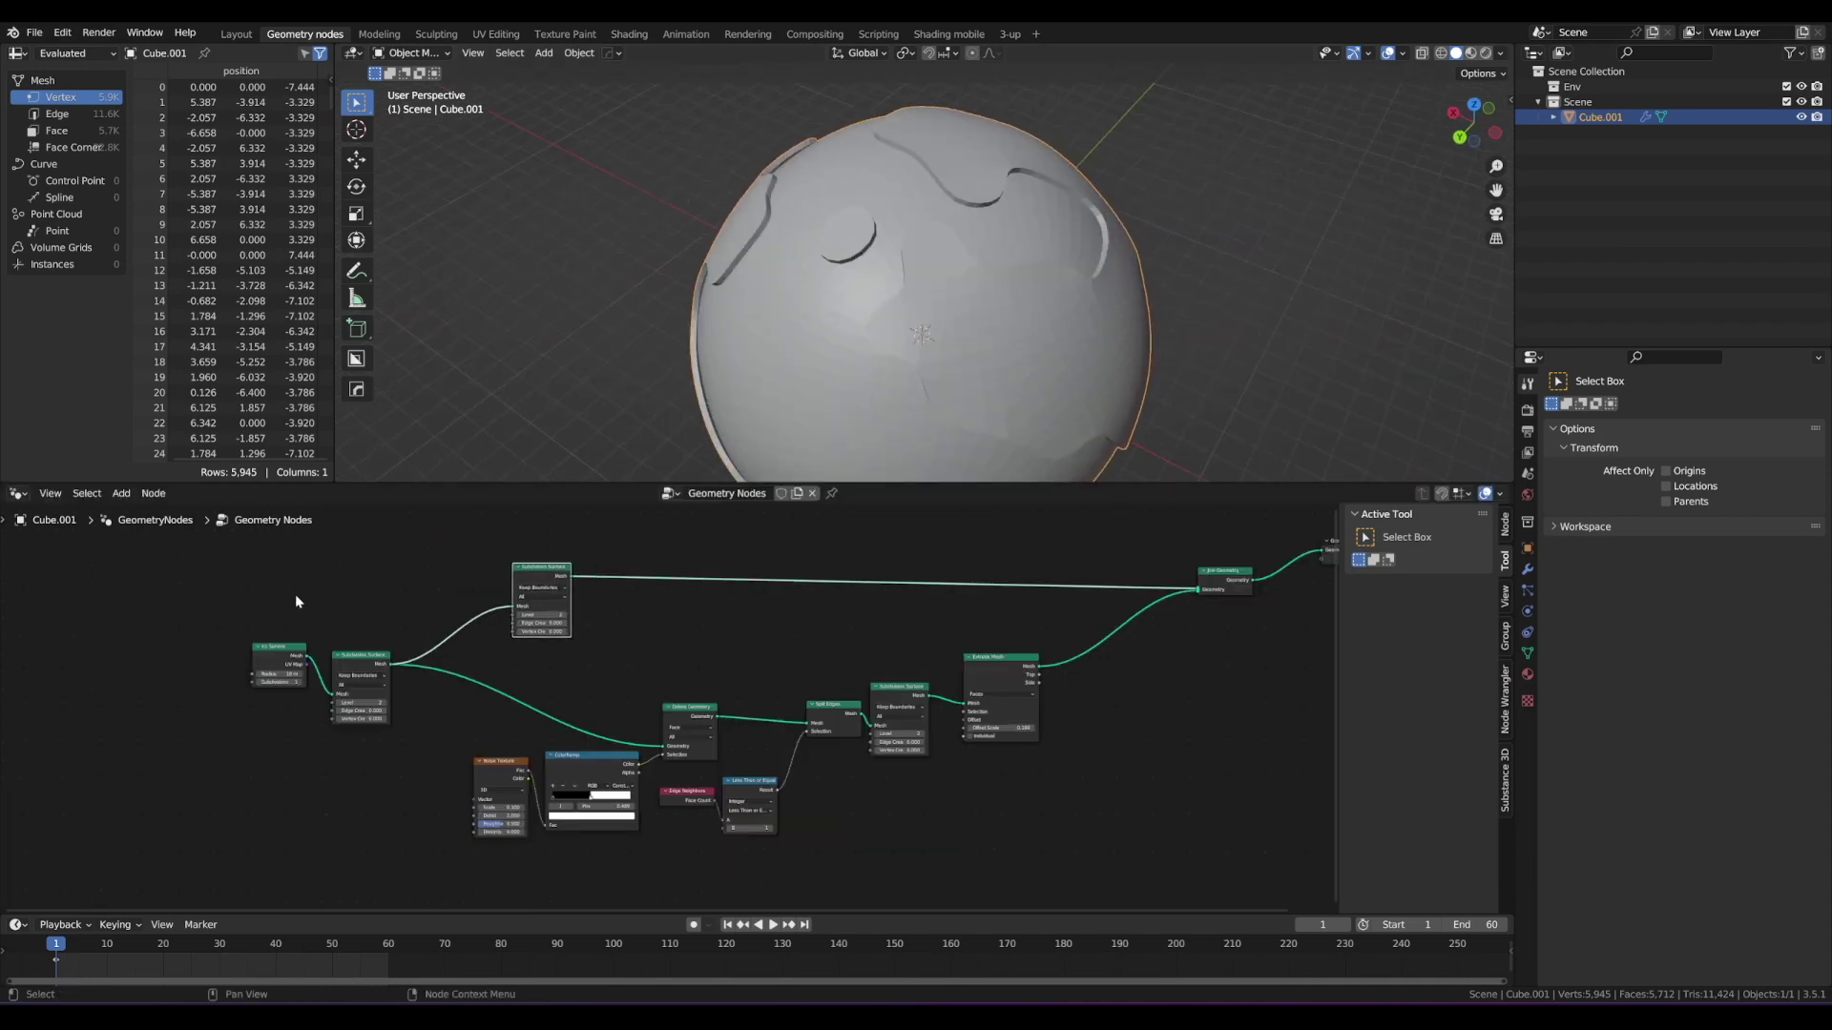
Step: Reposition the Ico Sphere and first Subdivision Surface nodes, and shift the lower patch-generating node chain to tidy the layout
{"action": "left_click_drag", "start_coordinate": [240, 606], "coordinate": [404, 734]}
{"action": "key", "text": "g"}
{"action": "left_click", "coordinate": [382, 715]}
{"action": "scroll", "coordinate": [581, 667], "scroll_direction": "down", "scroll_amount": 1}
{"action": "left_click_drag", "start_coordinate": [1081, 874], "coordinate": [446, 672]}
{"action": "key", "text": "g"}
{"action": "left_click", "coordinate": [456, 717]}
{"action": "right_click_drag", "start_coordinate": [753, 658], "coordinate": [578, 864], "text": "ctrl"}
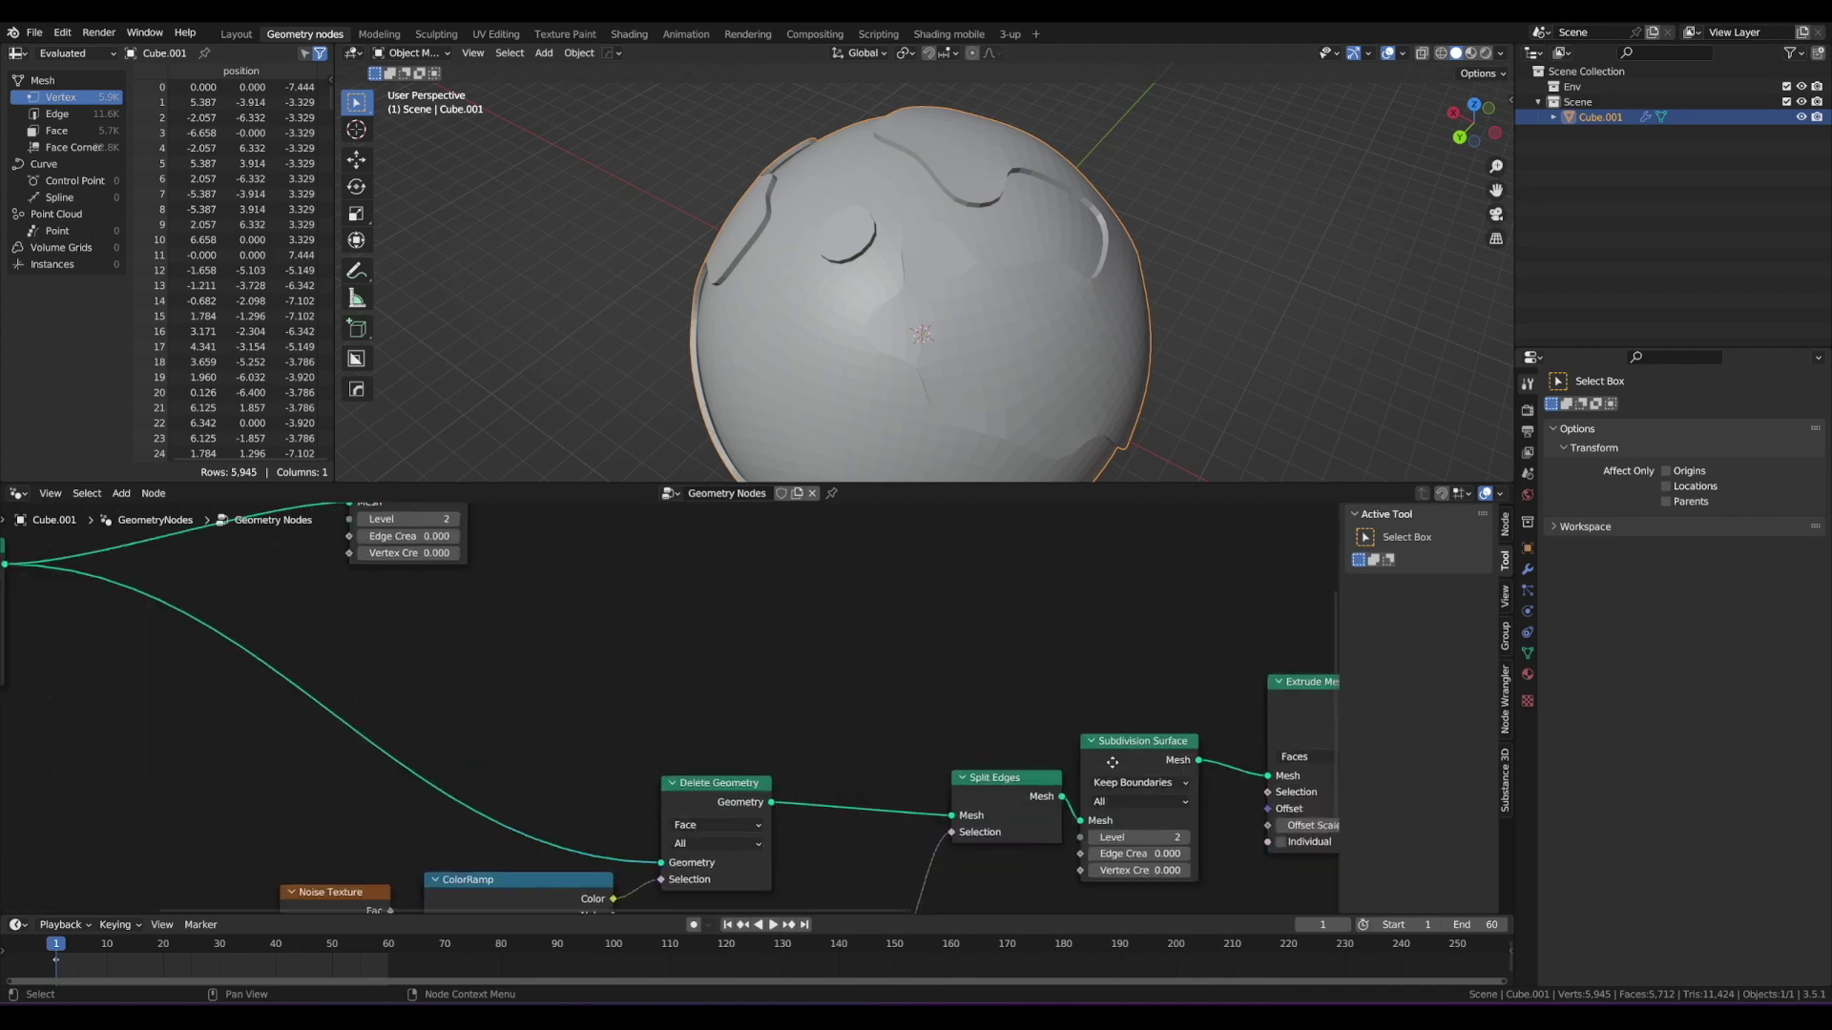
Step: Move the Join Geometry and Group Output nodes farther along, leaving free space after the Extrude Mesh node
{"action": "mouse_move", "coordinate": [1296, 791]}
{"action": "middle_mouse_down"}
{"action": "mouse_move", "coordinate": [887, 649]}
{"action": "mouse_move", "coordinate": [959, 722]}
{"action": "mouse_move", "coordinate": [662, 731]}
{"action": "middle_mouse_up"}
{"action": "scroll", "coordinate": [662, 729], "scroll_direction": "down", "scroll_amount": 2}
{"action": "middle_click_drag", "start_coordinate": [793, 662], "coordinate": [681, 753]}
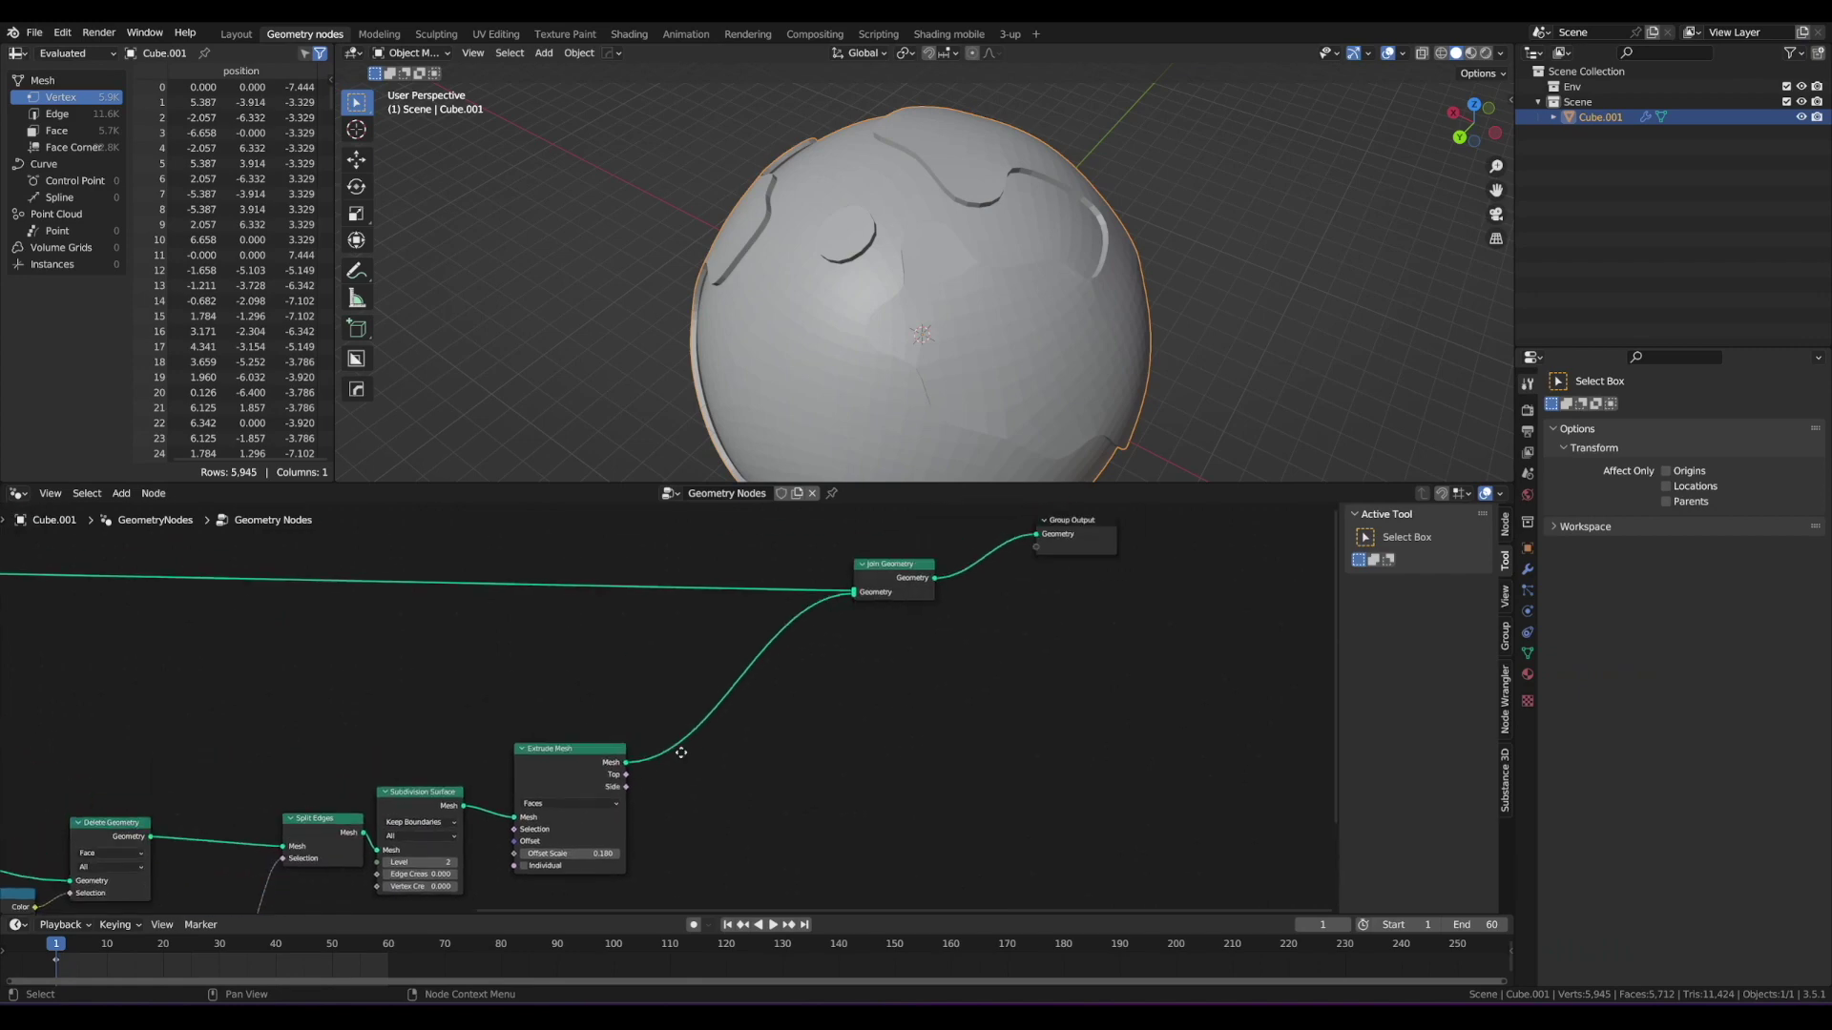
{"action": "left_click_drag", "start_coordinate": [899, 565], "coordinate": [971, 534]}
{"action": "left_click_drag", "start_coordinate": [1138, 638], "coordinate": [921, 531]}
{"action": "left_click_drag", "start_coordinate": [931, 539], "coordinate": [982, 547]}
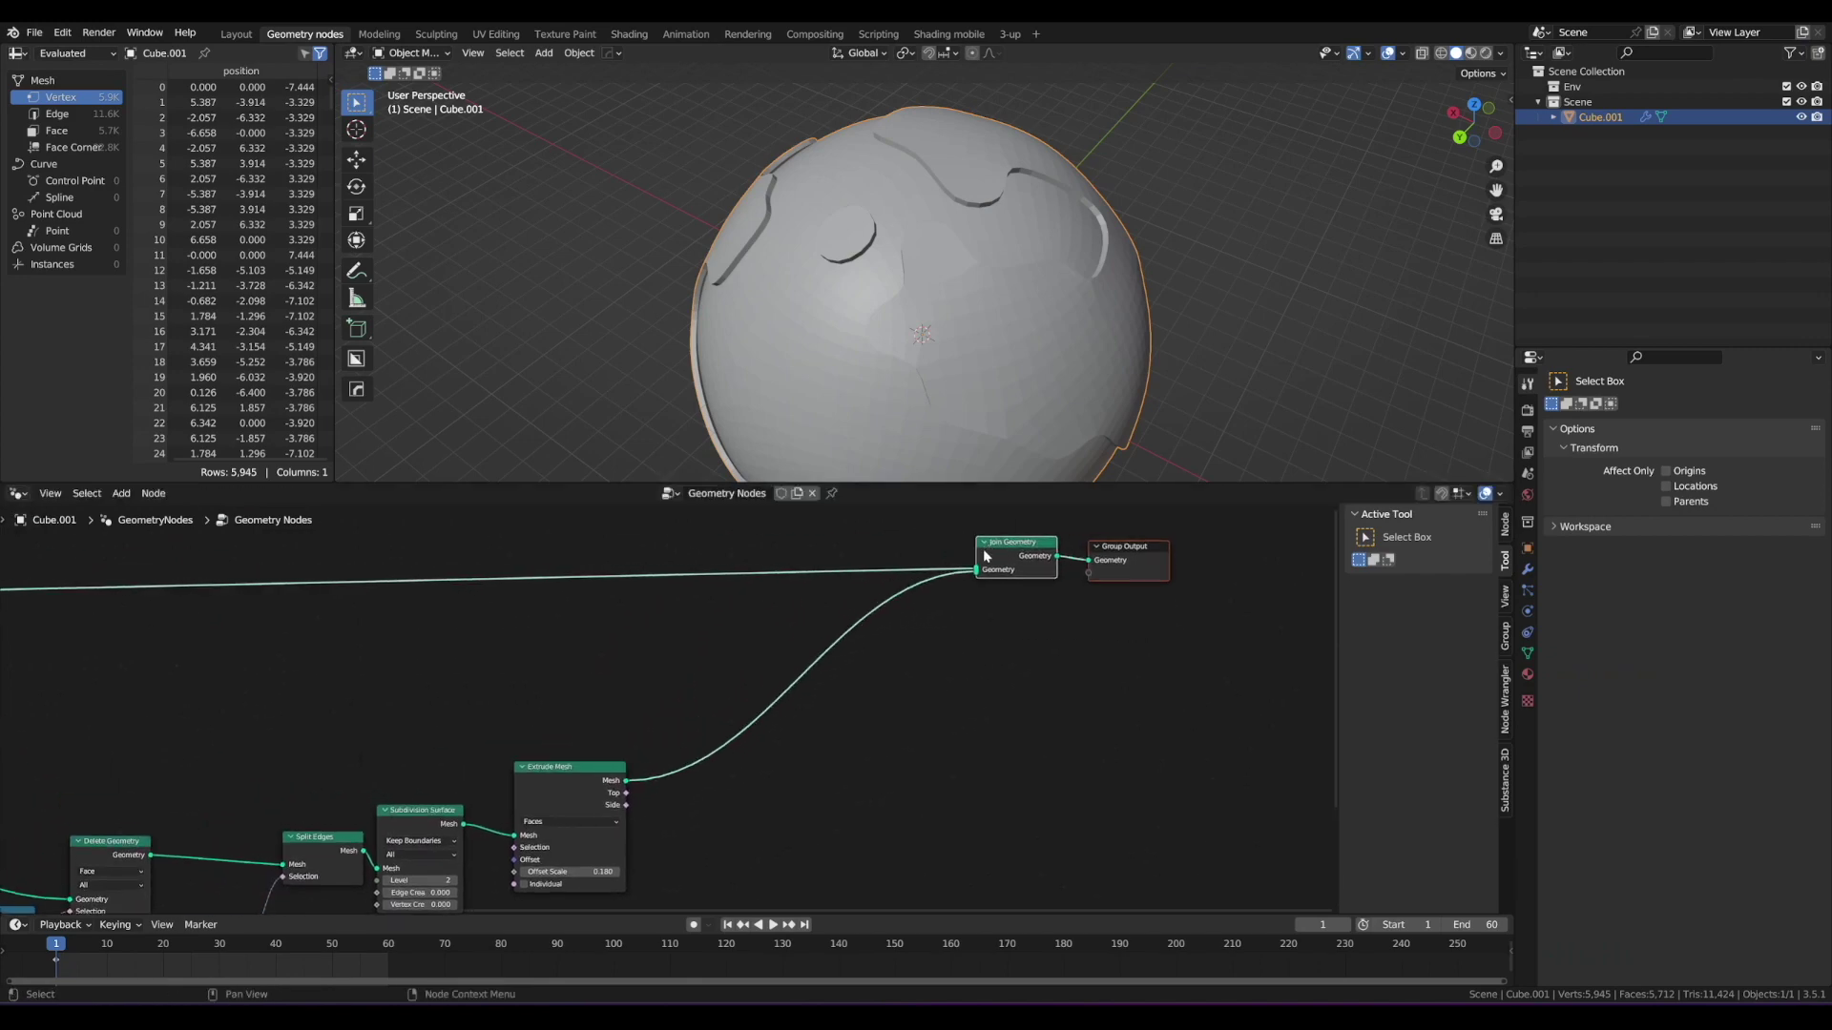
Step: Examine the hard edges of the raised patches close up and from several angles around the sphere
{"action": "mouse_move", "coordinate": [852, 253]}
{"action": "middle_mouse_down"}
{"action": "mouse_move", "coordinate": [880, 263]}
{"action": "mouse_move", "coordinate": [866, 233]}
{"action": "middle_mouse_up"}
{"action": "scroll", "coordinate": [876, 250], "scroll_direction": "up", "scroll_amount": 3}
{"action": "middle_click_drag", "start_coordinate": [748, 206], "coordinate": [804, 231], "text": "shift"}
{"action": "scroll", "coordinate": [768, 154], "scroll_direction": "up", "scroll_amount": 3}
{"action": "middle_click_drag", "start_coordinate": [769, 148], "coordinate": [780, 165], "text": "shift"}
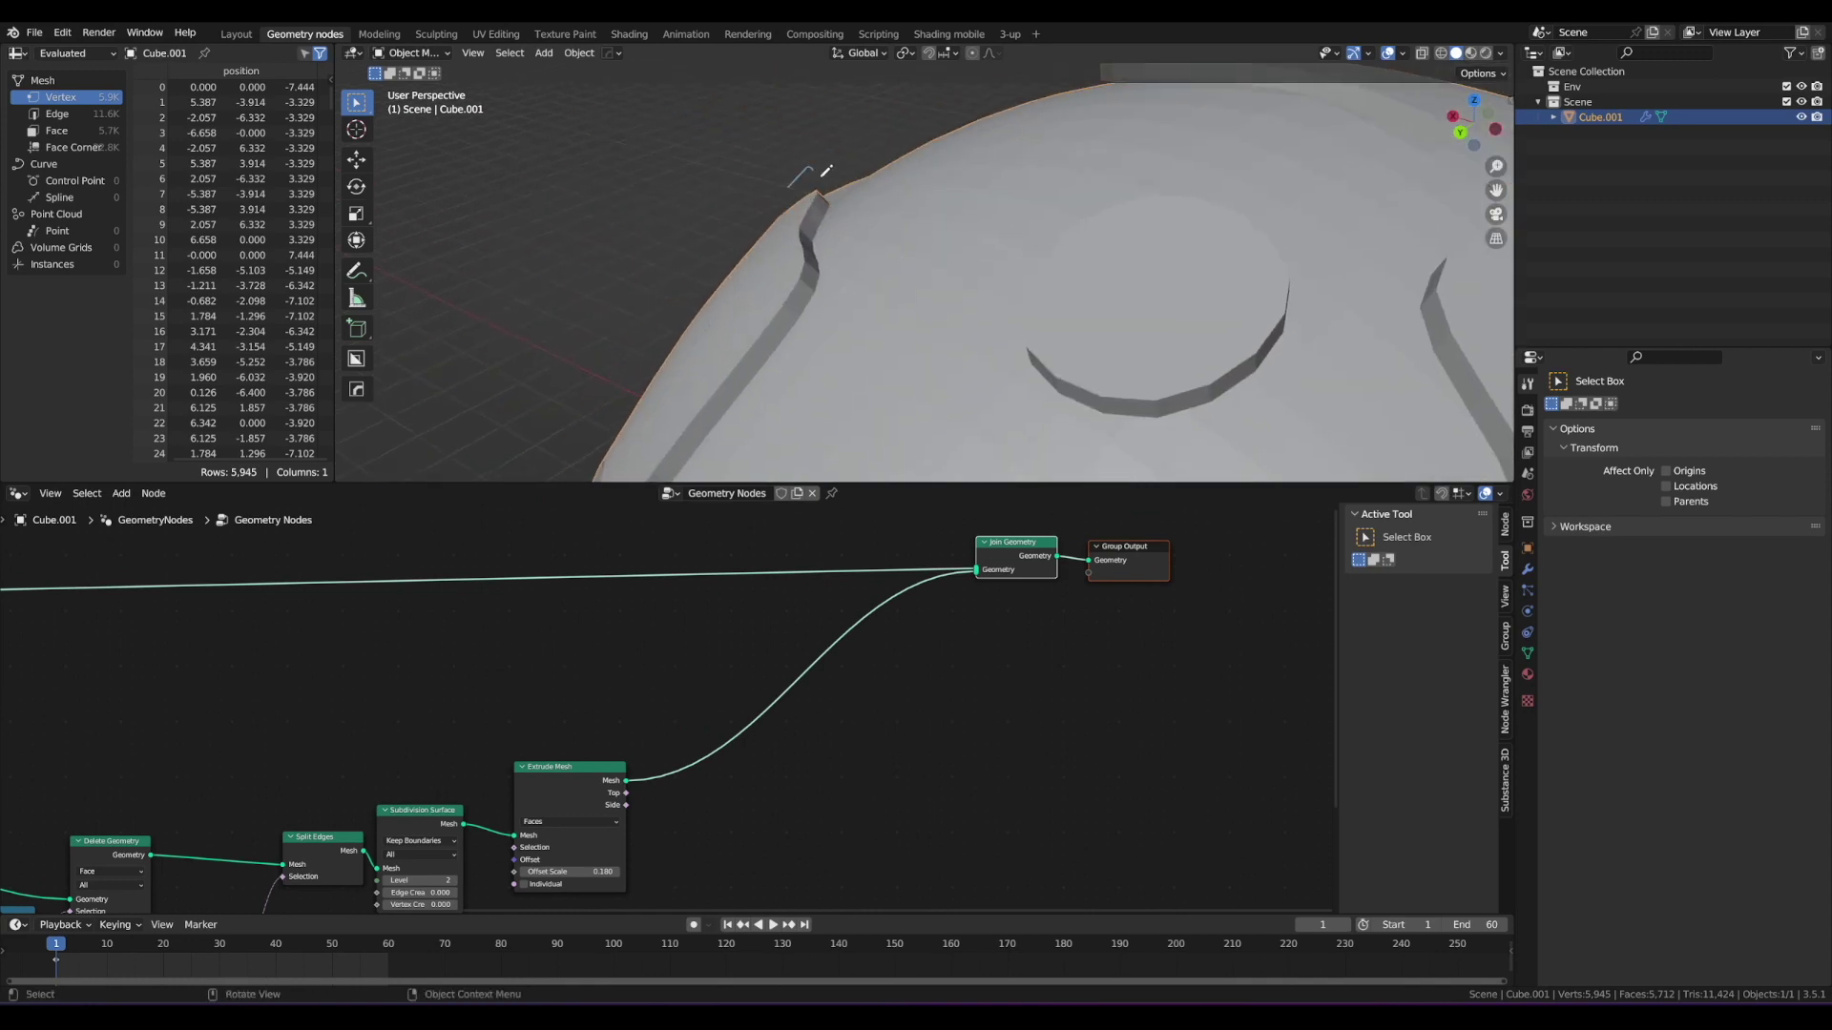
{"action": "middle_click_drag", "start_coordinate": [997, 150], "coordinate": [1049, 93]}
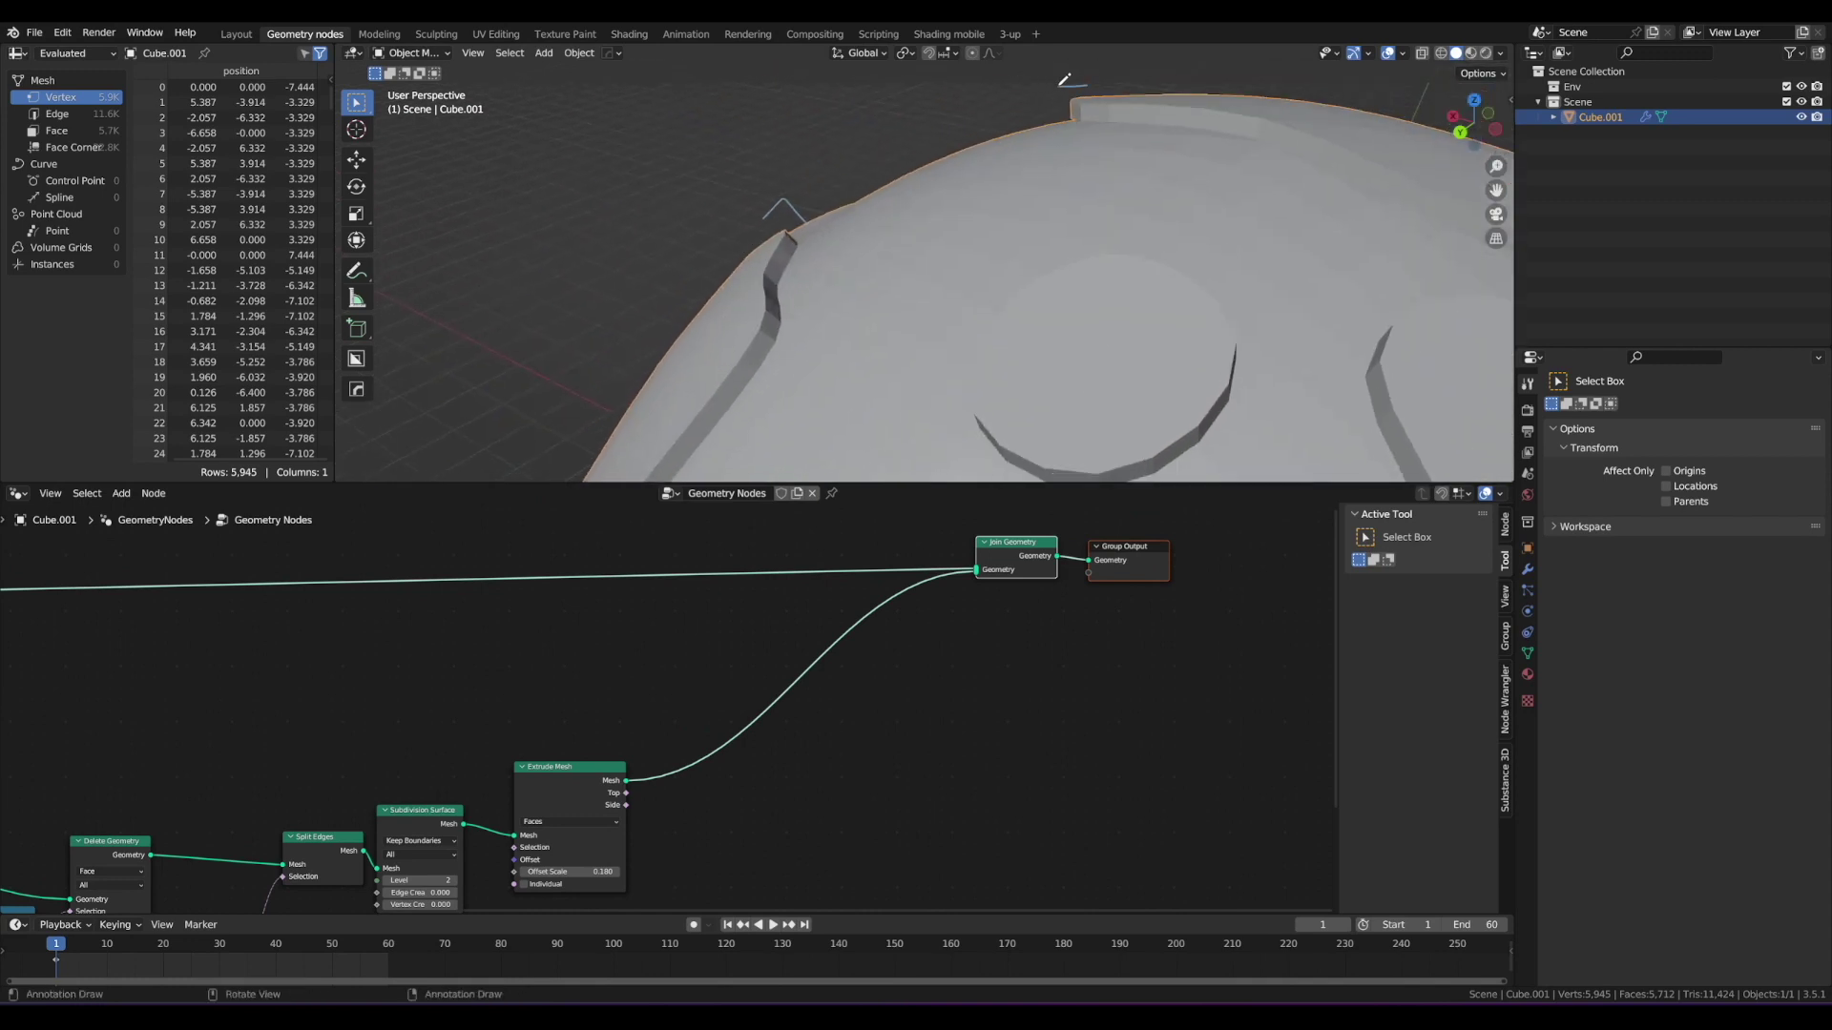
{"action": "scroll", "coordinate": [787, 281], "scroll_direction": "down", "scroll_amount": 2}
{"action": "scroll", "coordinate": [811, 559], "scroll_direction": "down", "scroll_amount": 3}
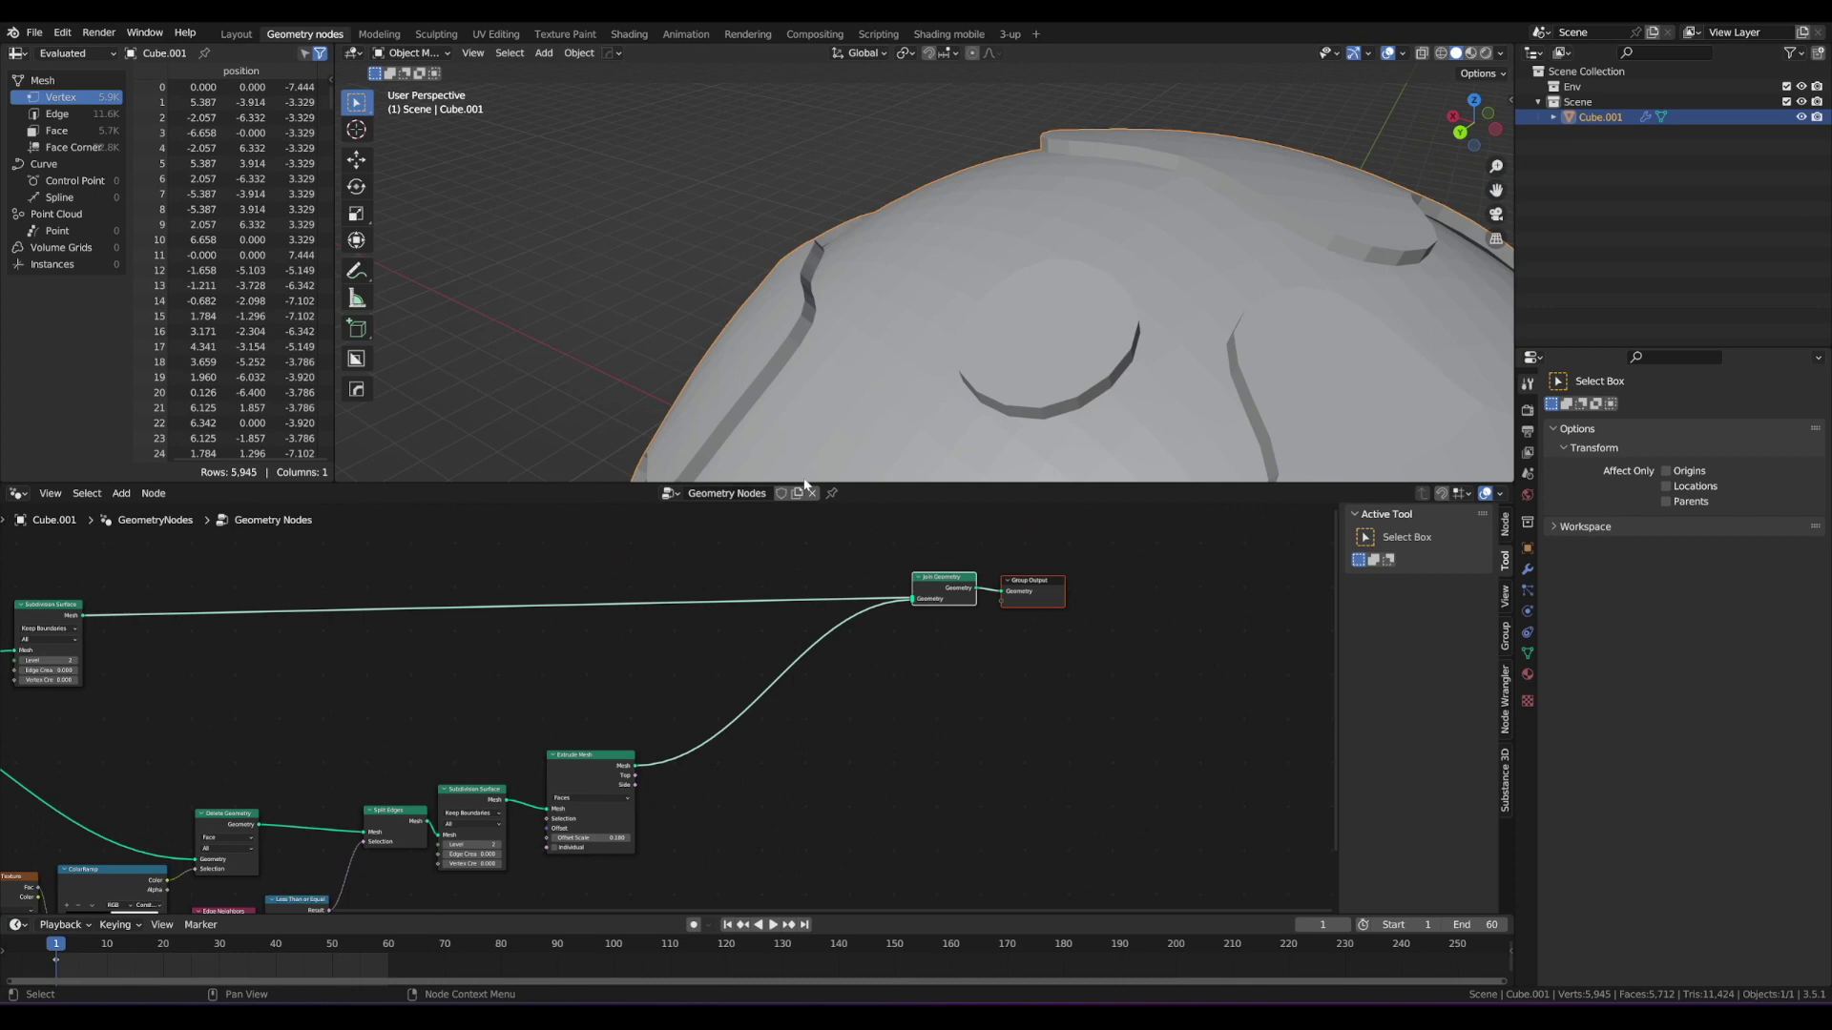
{"action": "middle_click_drag", "start_coordinate": [807, 420], "coordinate": [867, 323]}
{"action": "scroll", "coordinate": [887, 534], "scroll_direction": "down", "scroll_amount": 3}
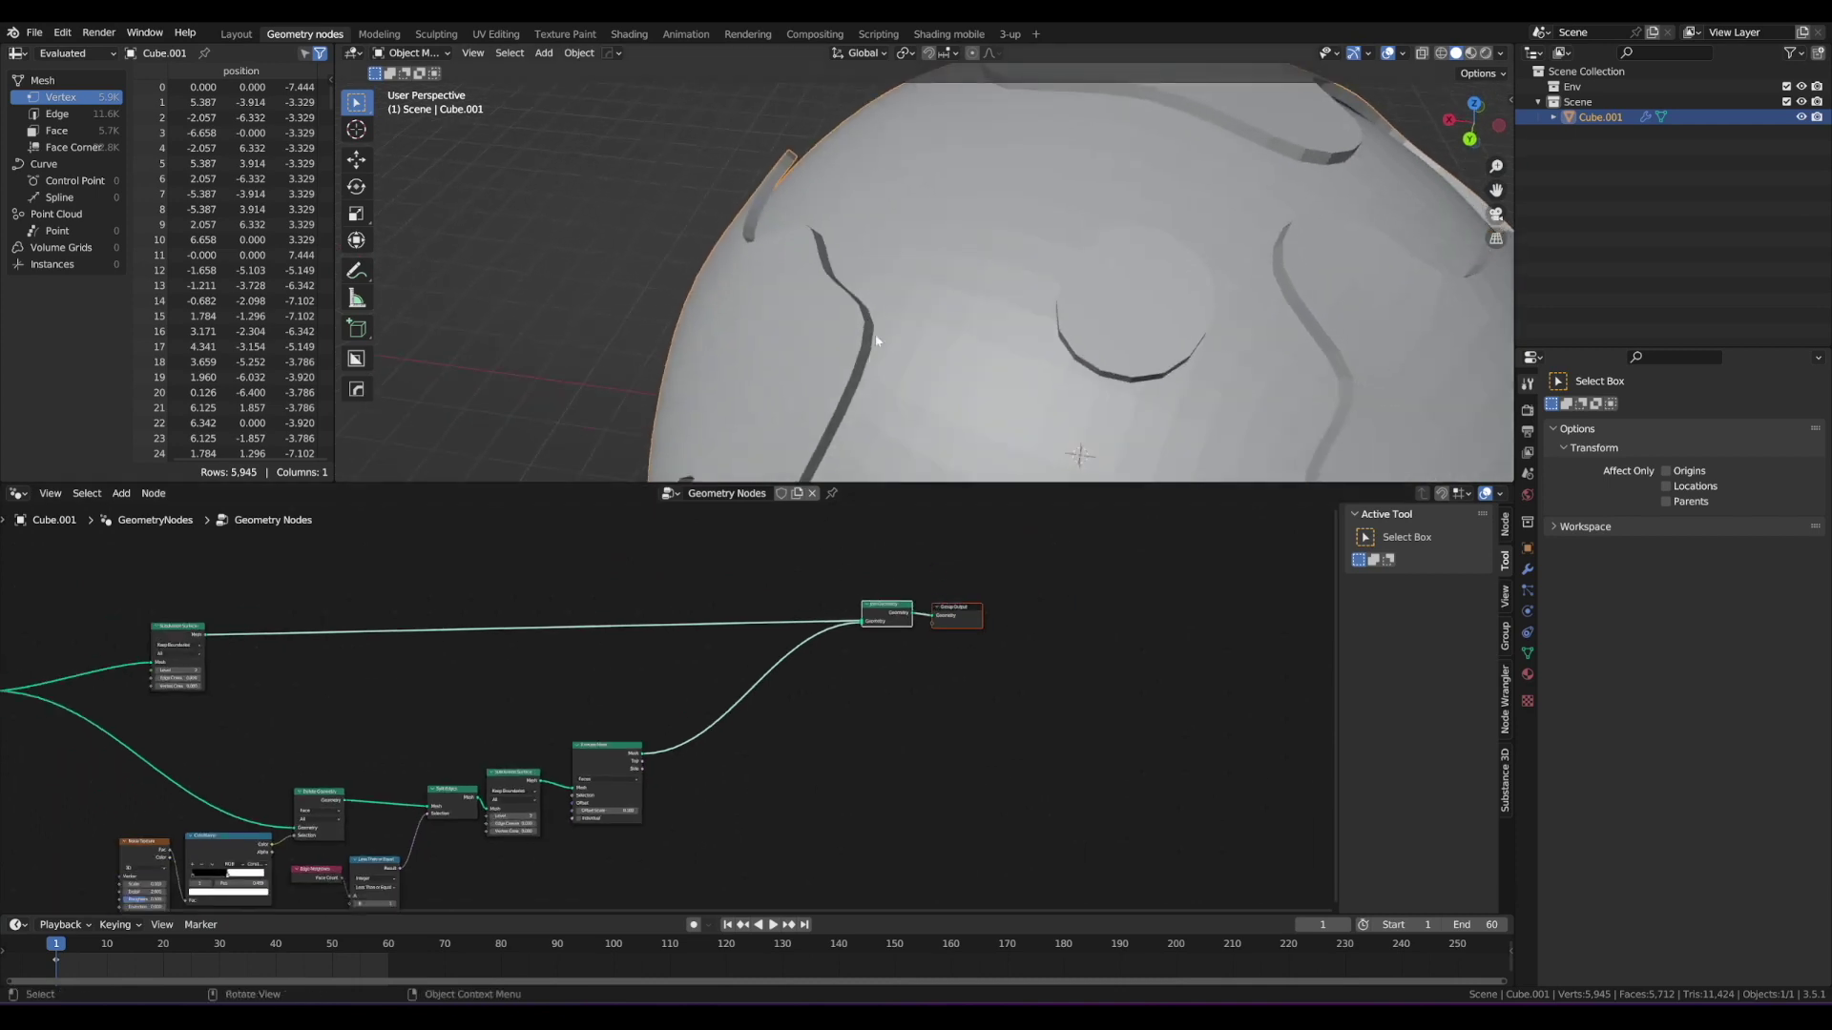
{"action": "scroll", "coordinate": [876, 339], "scroll_direction": "down", "scroll_amount": 6}
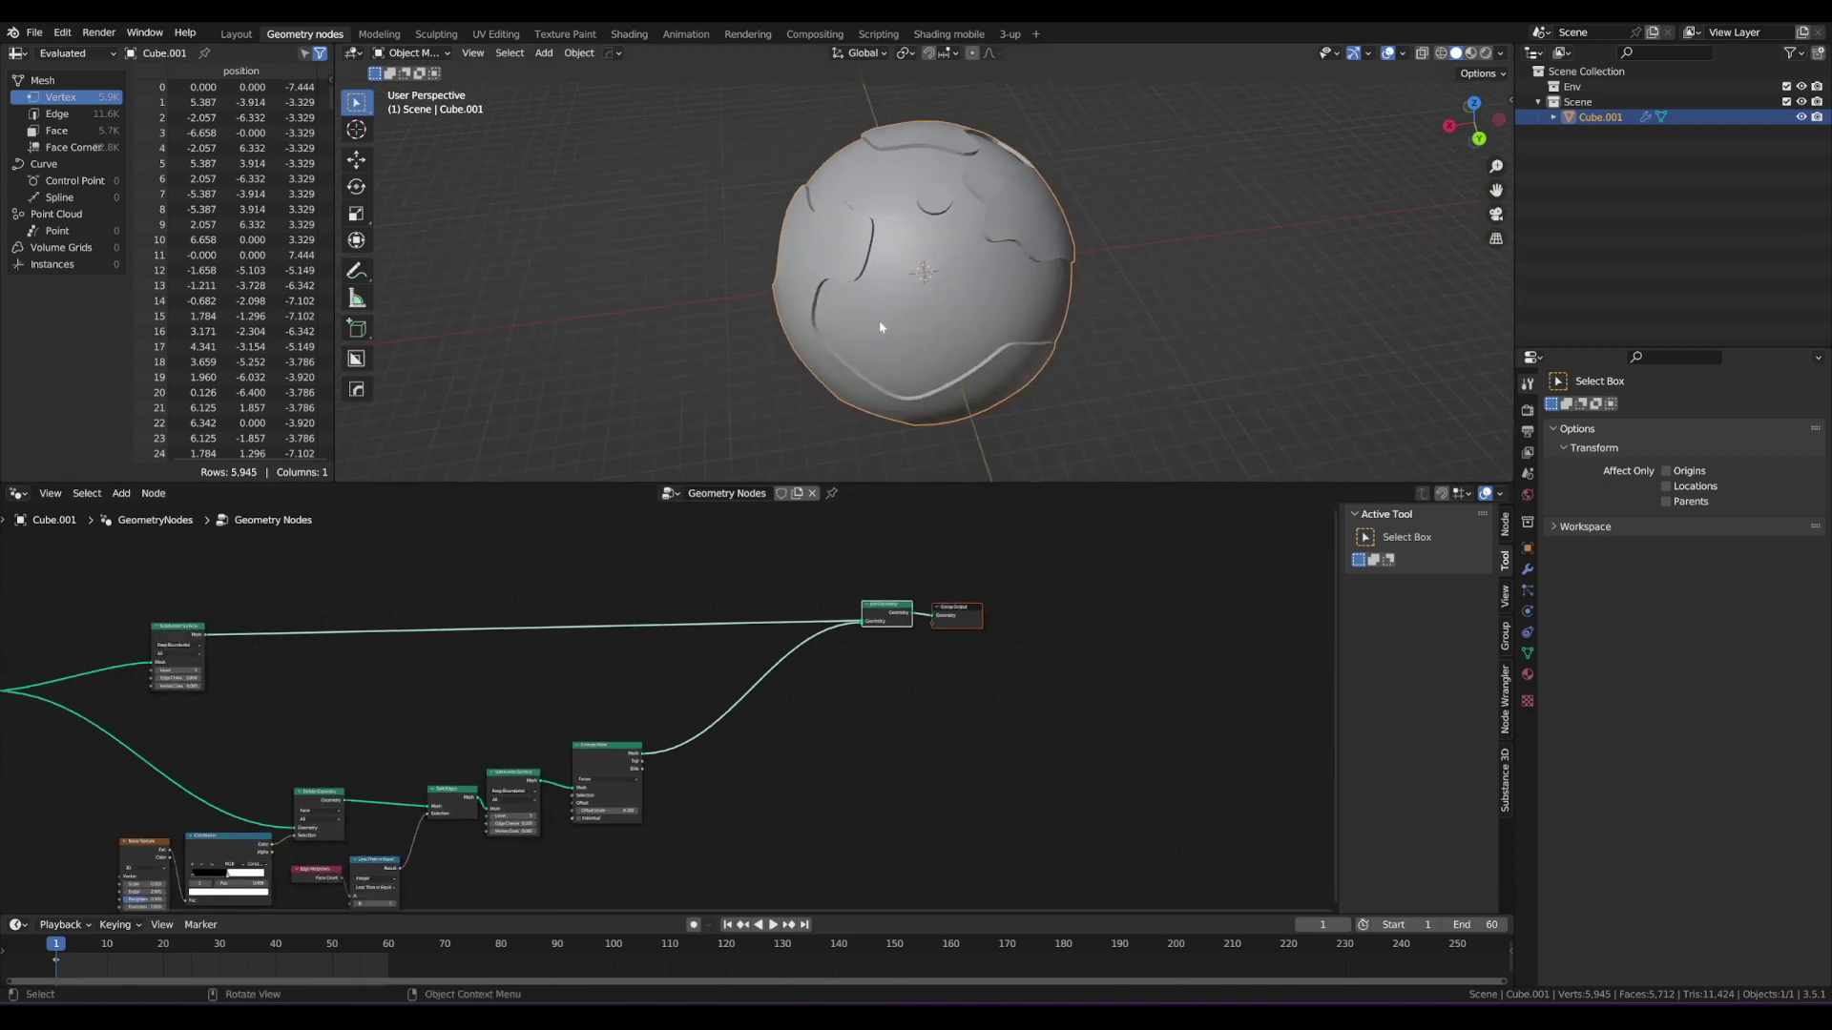
{"action": "middle_click_drag", "start_coordinate": [799, 370], "coordinate": [821, 352]}
{"action": "scroll", "coordinate": [720, 717], "scroll_direction": "up", "scroll_amount": 6}
{"action": "middle_click_drag", "start_coordinate": [722, 718], "coordinate": [893, 621]}
{"action": "scroll", "coordinate": [893, 621], "scroll_direction": "down", "scroll_amount": 4}
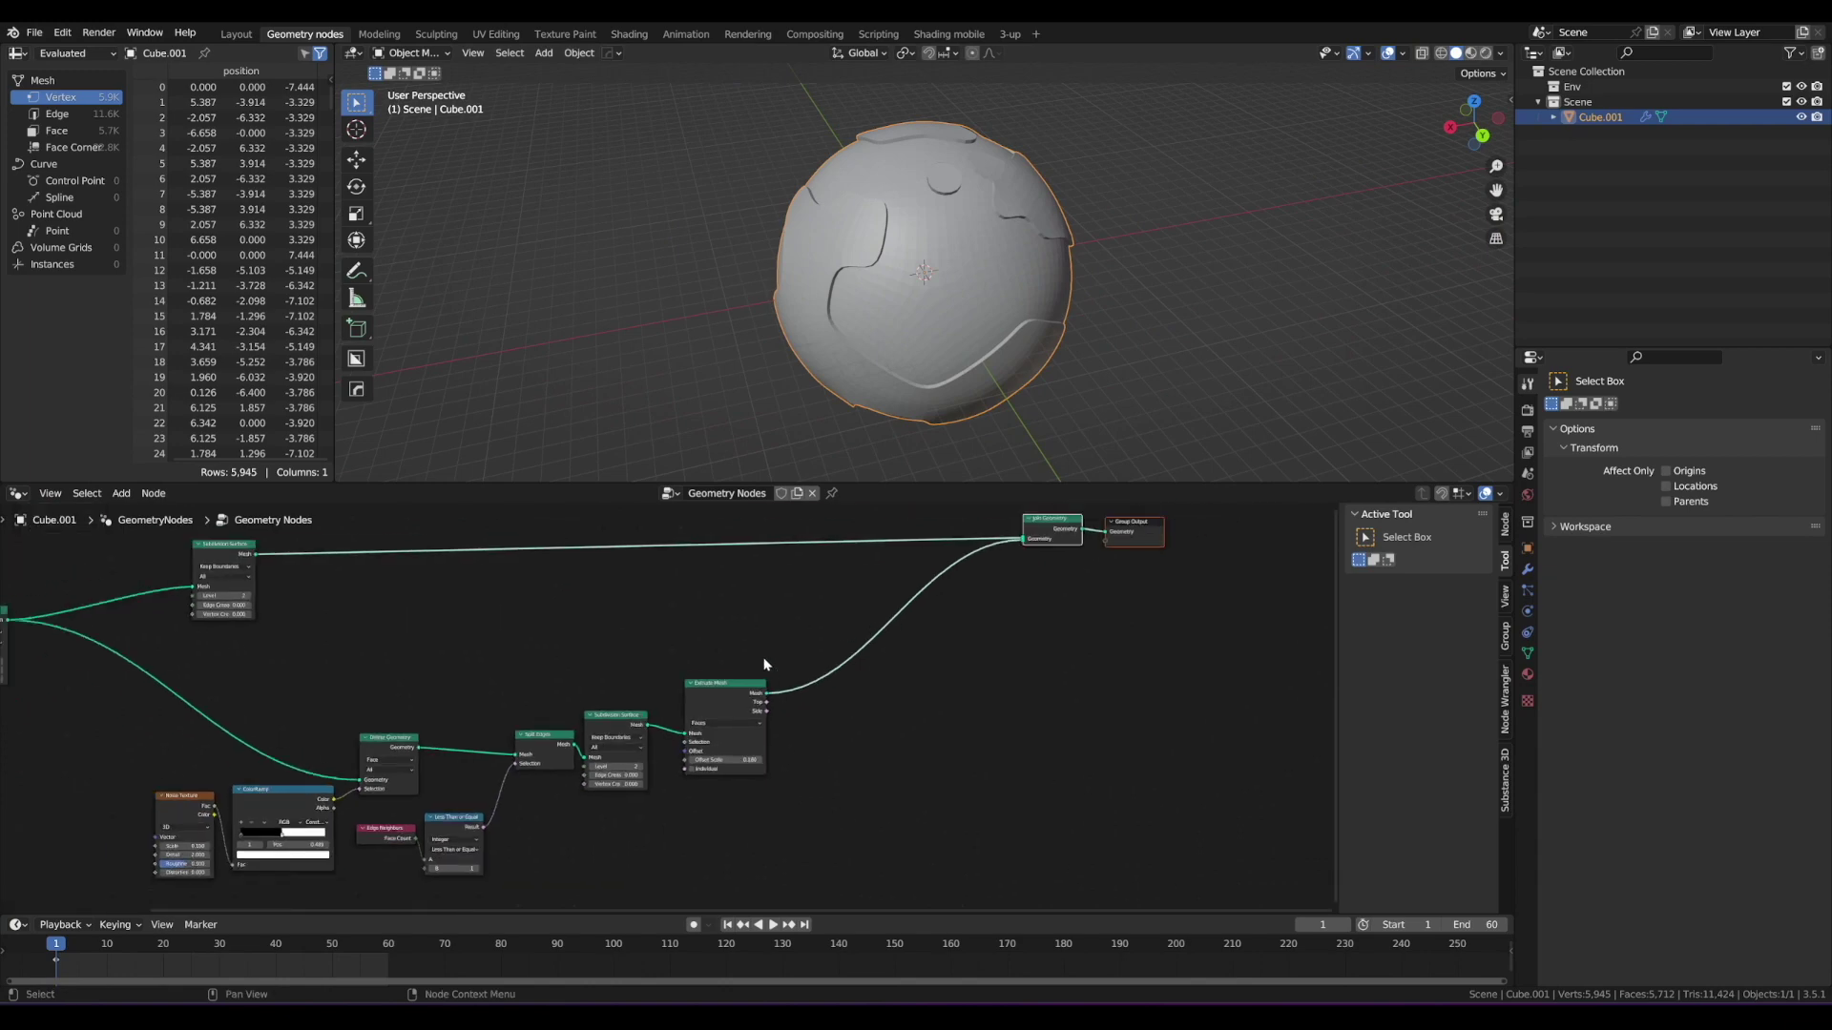
Step: Duplicate the patch chain's Subdivision Surface node and insert the copy between Extrude Mesh and Join Geometry
{"action": "left_click", "coordinate": [600, 718]}
{"action": "scroll", "coordinate": [611, 711], "scroll_direction": "up", "scroll_amount": 1}
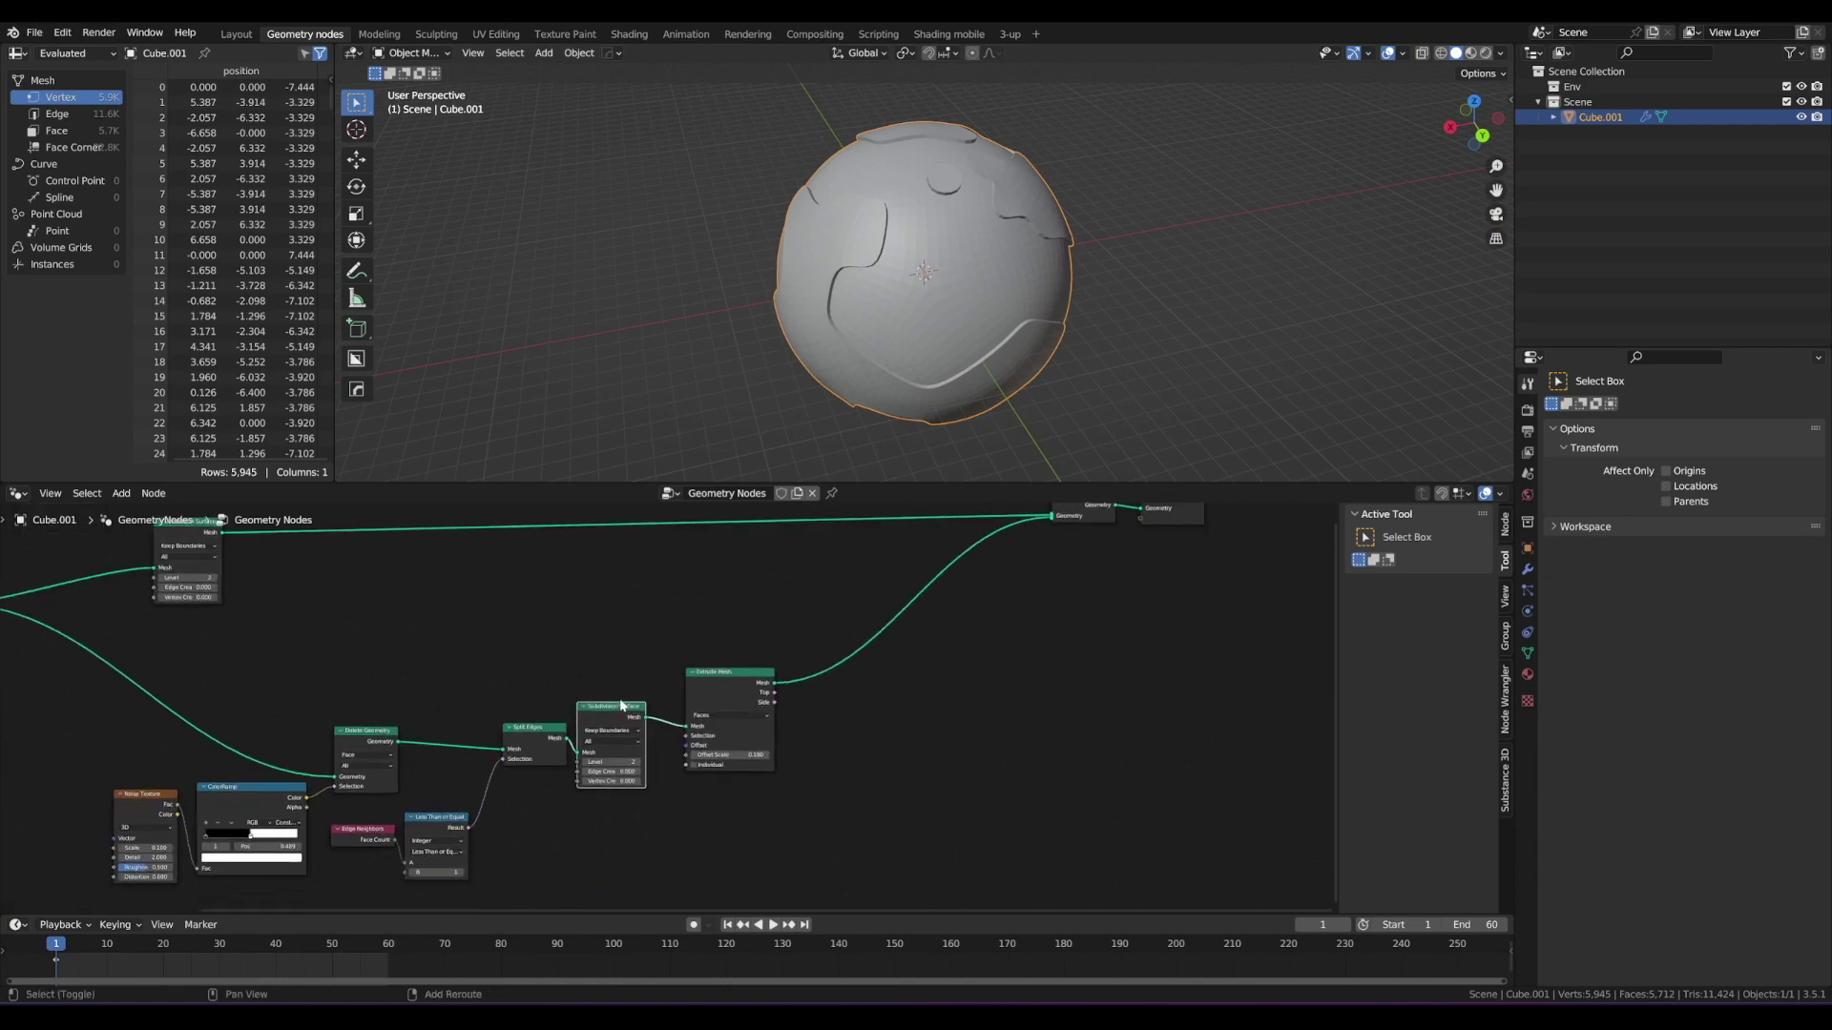
{"action": "key", "text": "shift+d"}
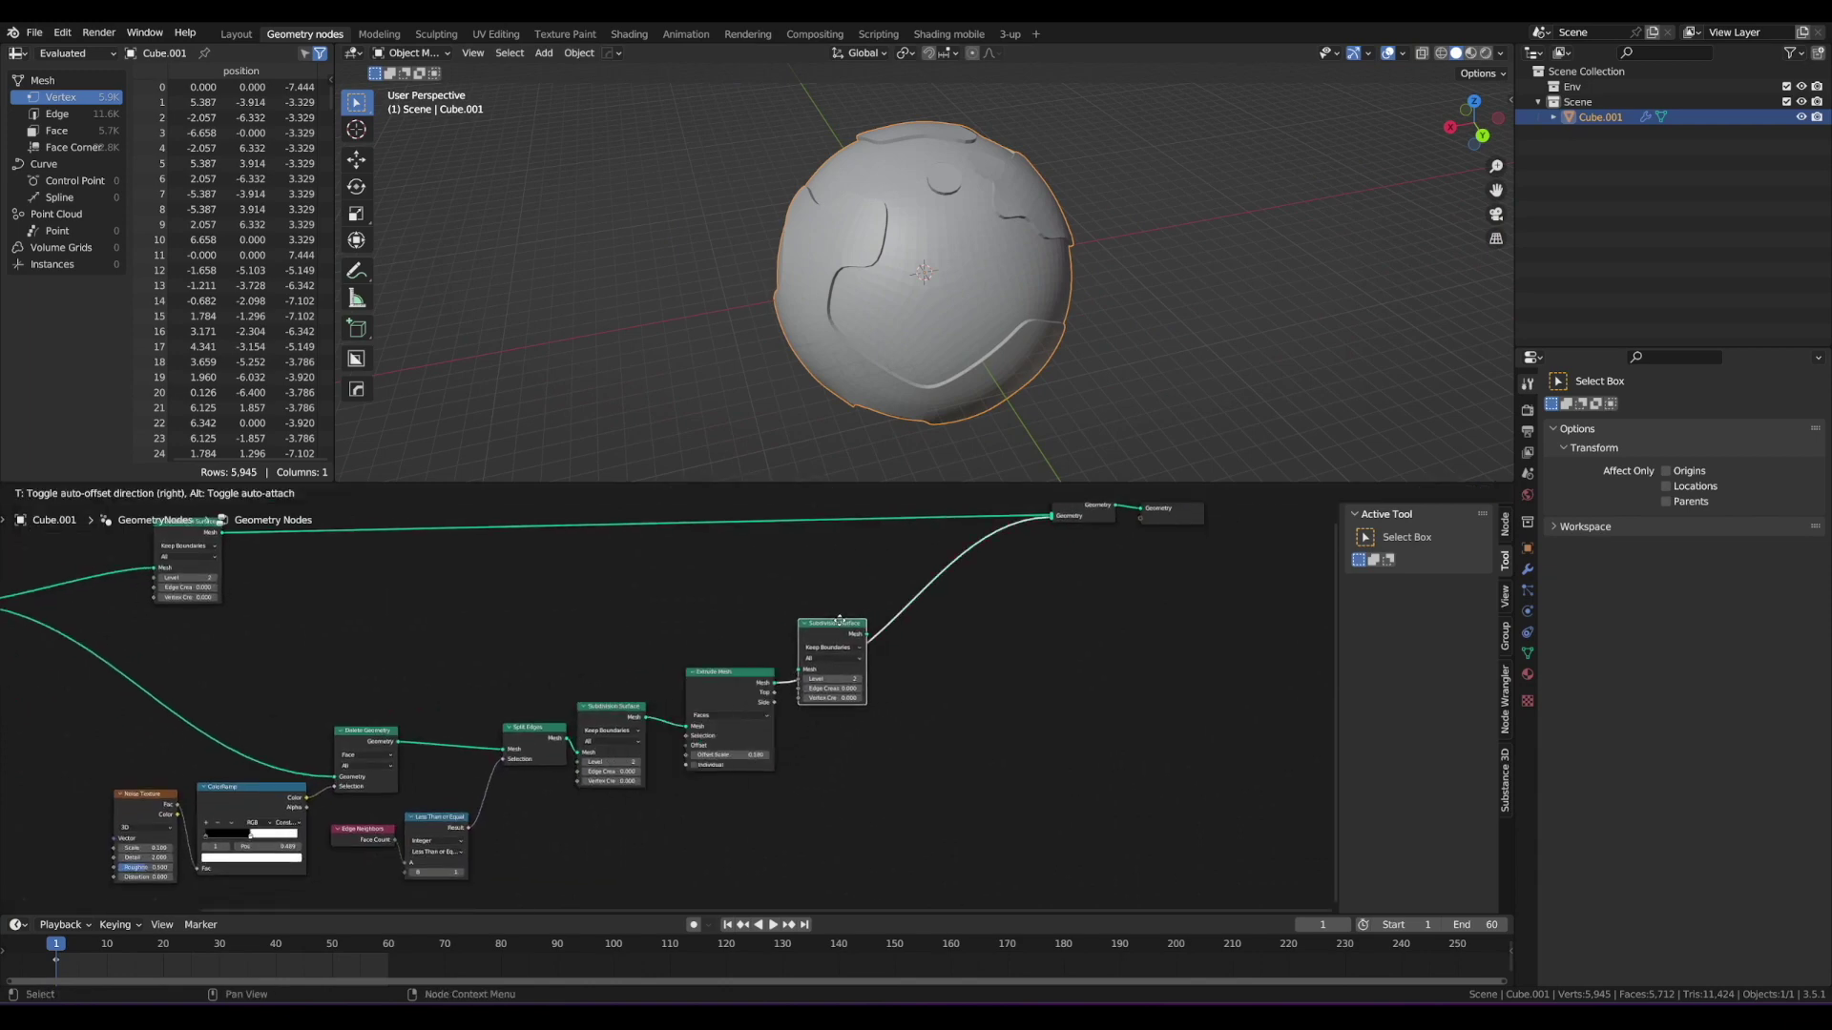
{"action": "left_click", "coordinate": [851, 620]}
{"action": "scroll", "coordinate": [908, 331], "scroll_direction": "up", "scroll_amount": 6}
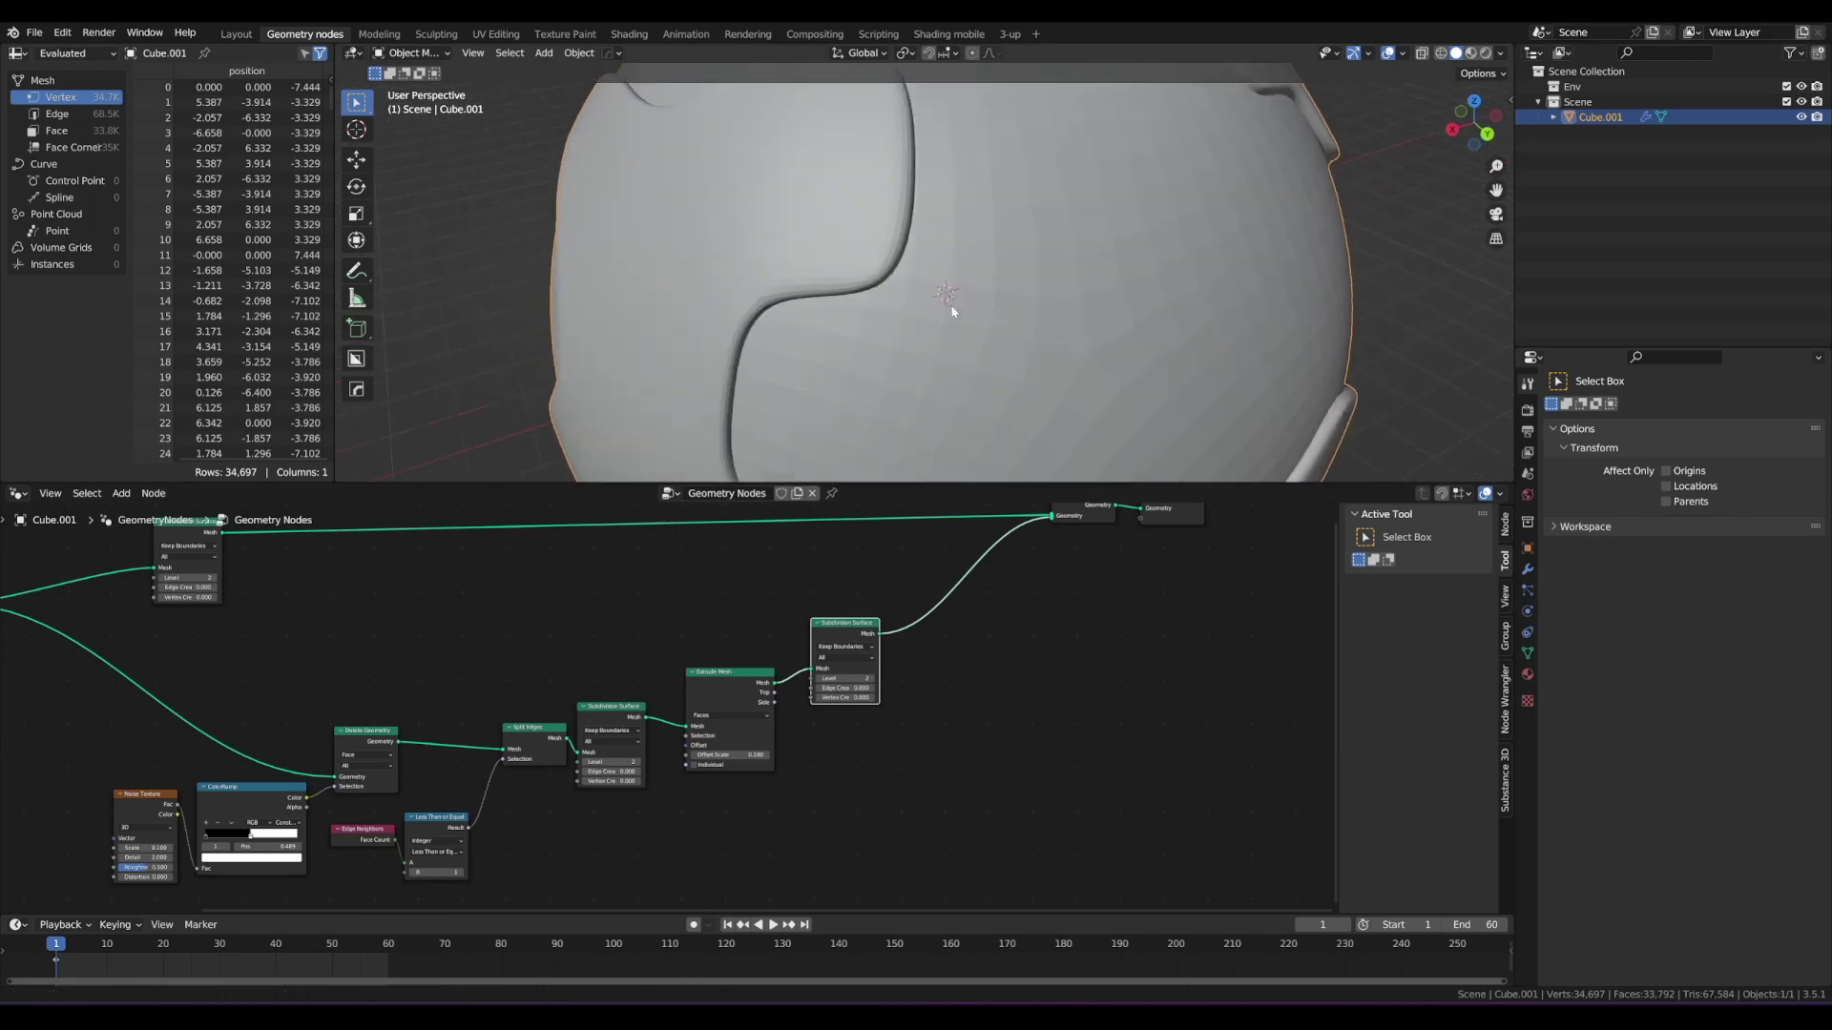
{"action": "middle_click_drag", "start_coordinate": [932, 364], "coordinate": [888, 376]}
{"action": "scroll", "coordinate": [842, 686], "scroll_direction": "up", "scroll_amount": 4}
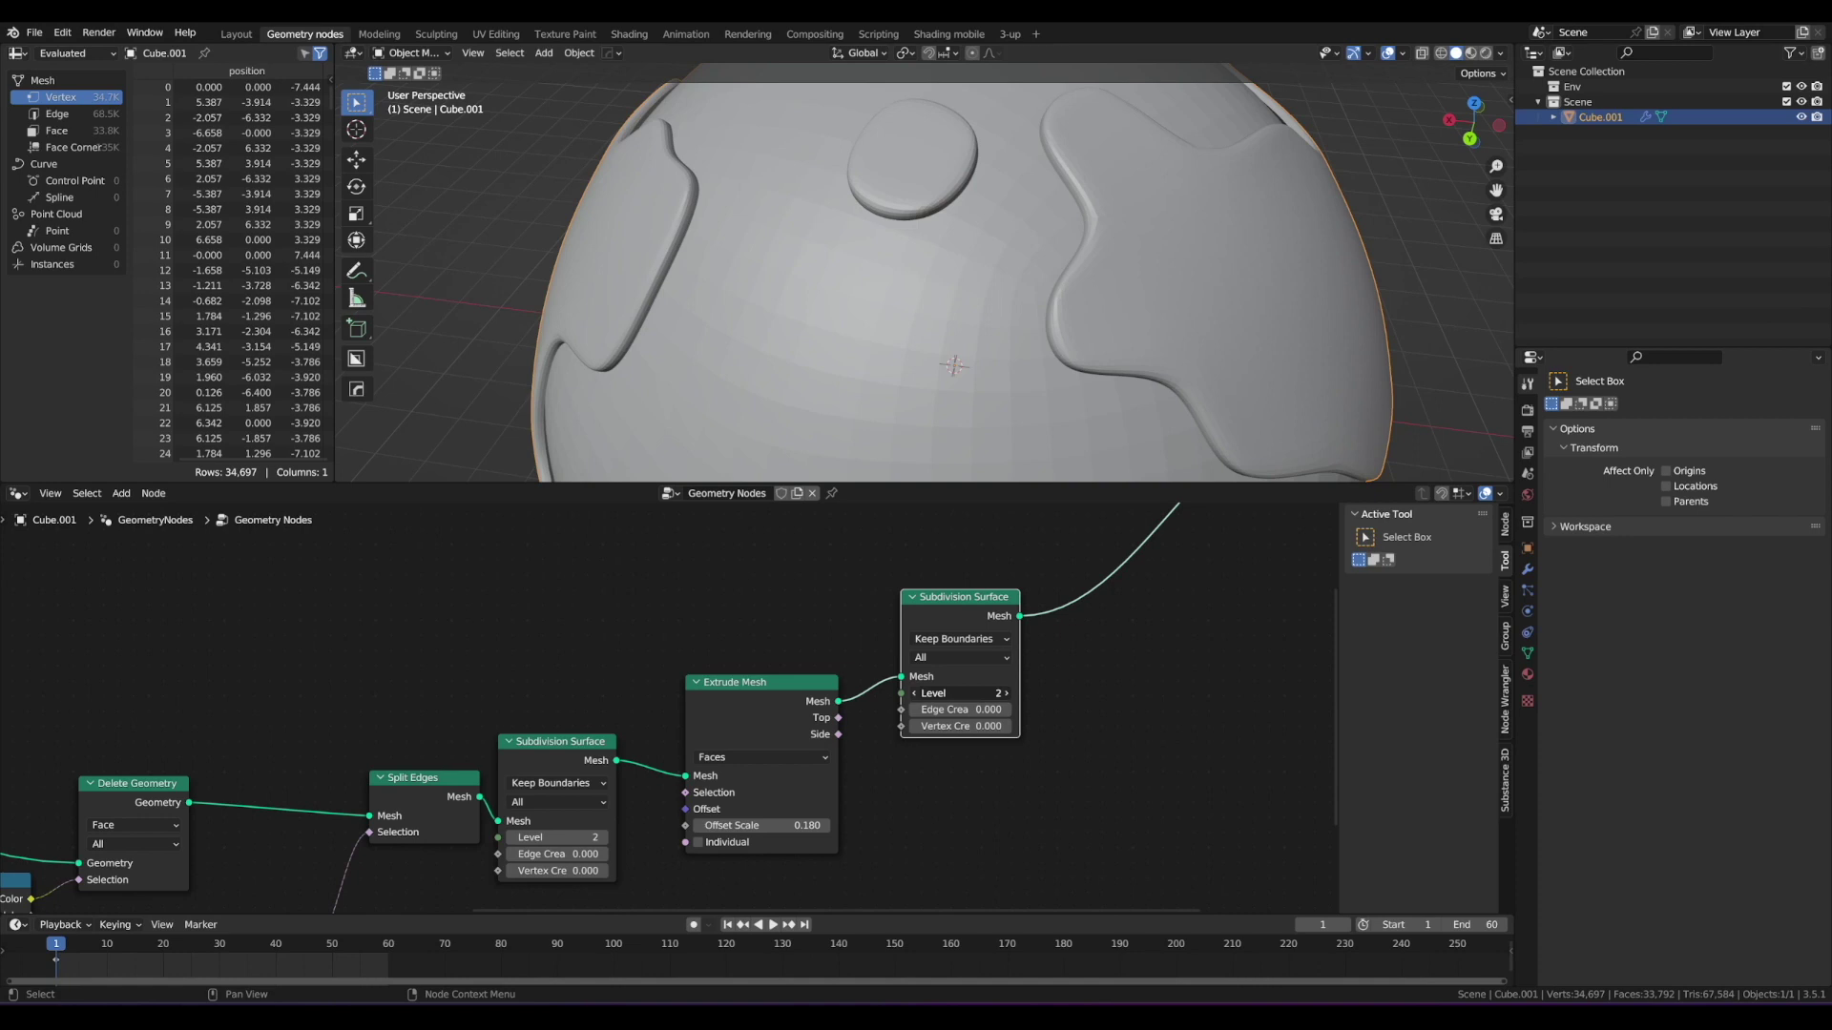
Step: Set the Level of the Subdivision Surface node after Extrude Mesh to 1 and check the rounded patch edges
{"action": "left_click", "coordinate": [914, 693]}
{"action": "mouse_move", "coordinate": [795, 278]}
{"action": "middle_mouse_down"}
{"action": "mouse_move", "coordinate": [791, 334]}
{"action": "mouse_move", "coordinate": [878, 331]}
{"action": "mouse_move", "coordinate": [777, 333]}
{"action": "mouse_move", "coordinate": [791, 289]}
{"action": "mouse_move", "coordinate": [689, 251]}
{"action": "mouse_move", "coordinate": [752, 252]}
{"action": "mouse_move", "coordinate": [762, 276]}
{"action": "middle_mouse_up"}
{"action": "scroll", "coordinate": [790, 325], "scroll_direction": "down", "scroll_amount": 2}
{"action": "scroll", "coordinate": [804, 268], "scroll_direction": "up", "scroll_amount": 2}
{"action": "scroll", "coordinate": [762, 276], "scroll_direction": "down", "scroll_amount": 2}
{"action": "scroll", "coordinate": [1079, 601], "scroll_direction": "down", "scroll_amount": 5}
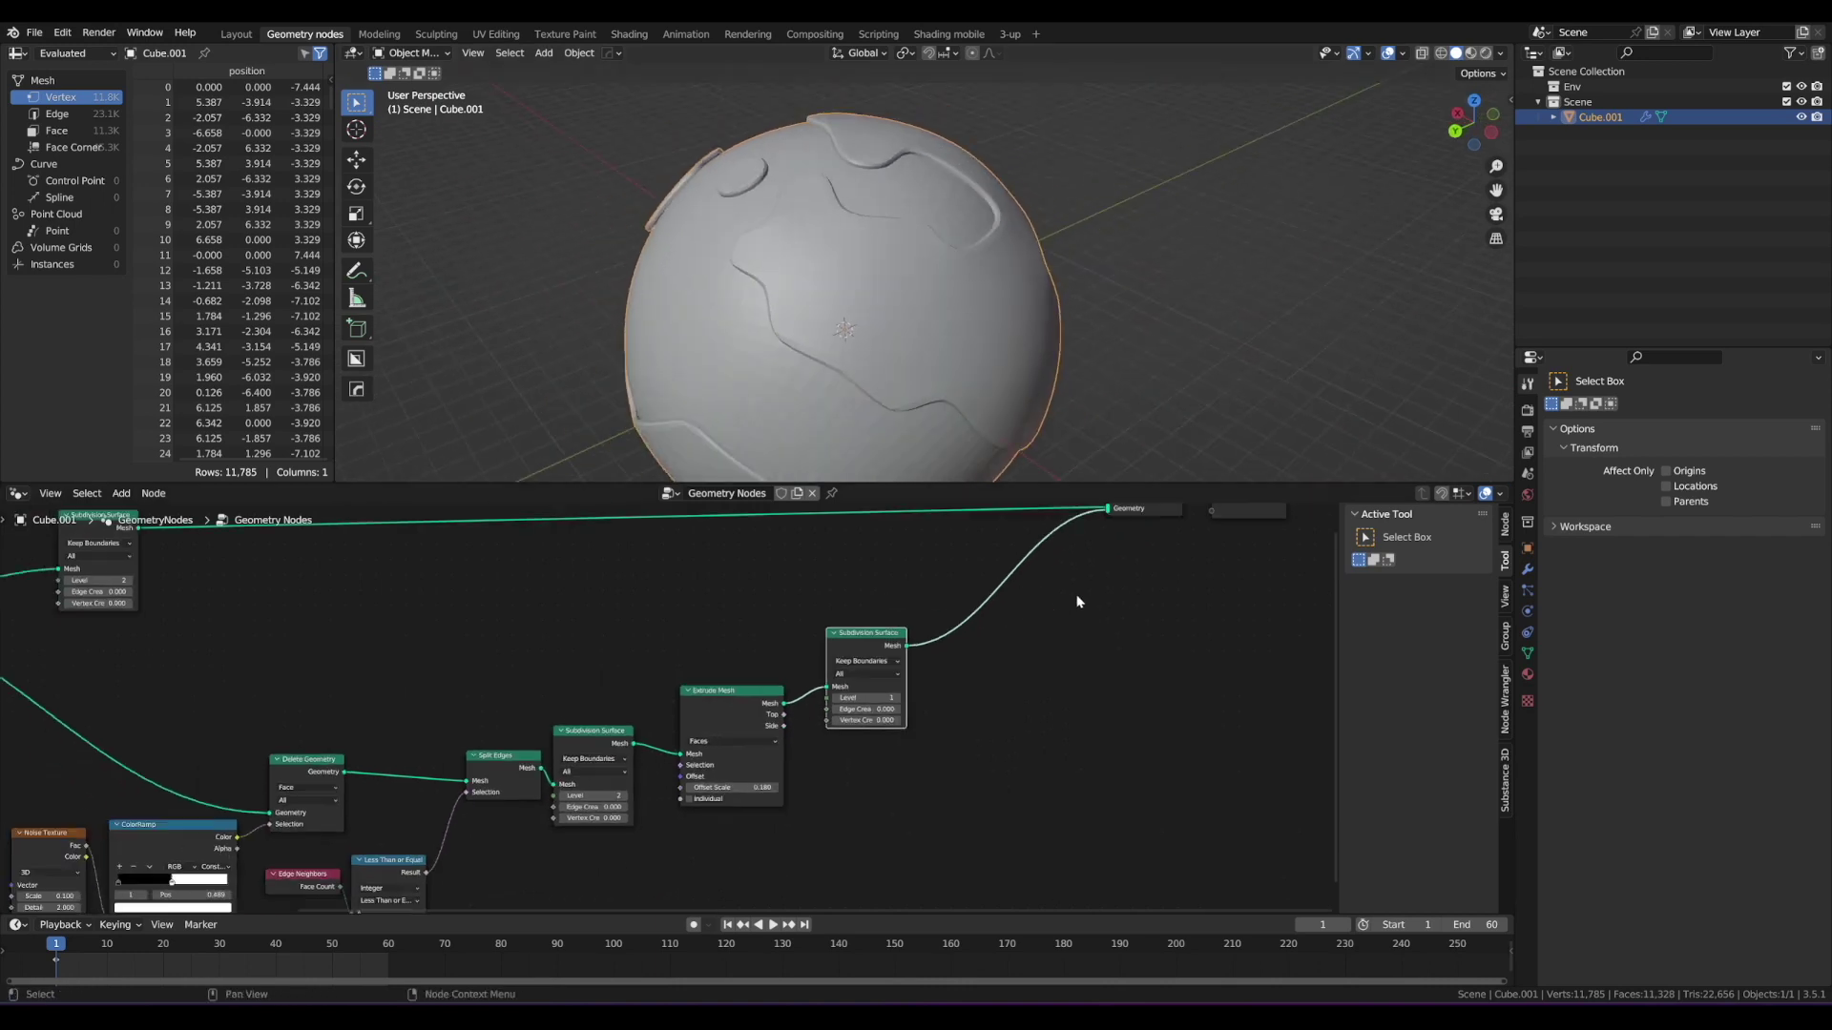
Step: Shift the Join Geometry and Group Output nodes away from the new Subdivision Surface node
{"action": "middle_click_drag", "start_coordinate": [1227, 521], "coordinate": [1134, 638]}
{"action": "left_click_drag", "start_coordinate": [1158, 674], "coordinate": [1026, 574]}
{"action": "key", "text": "g"}
{"action": "left_click", "coordinate": [1069, 558]}
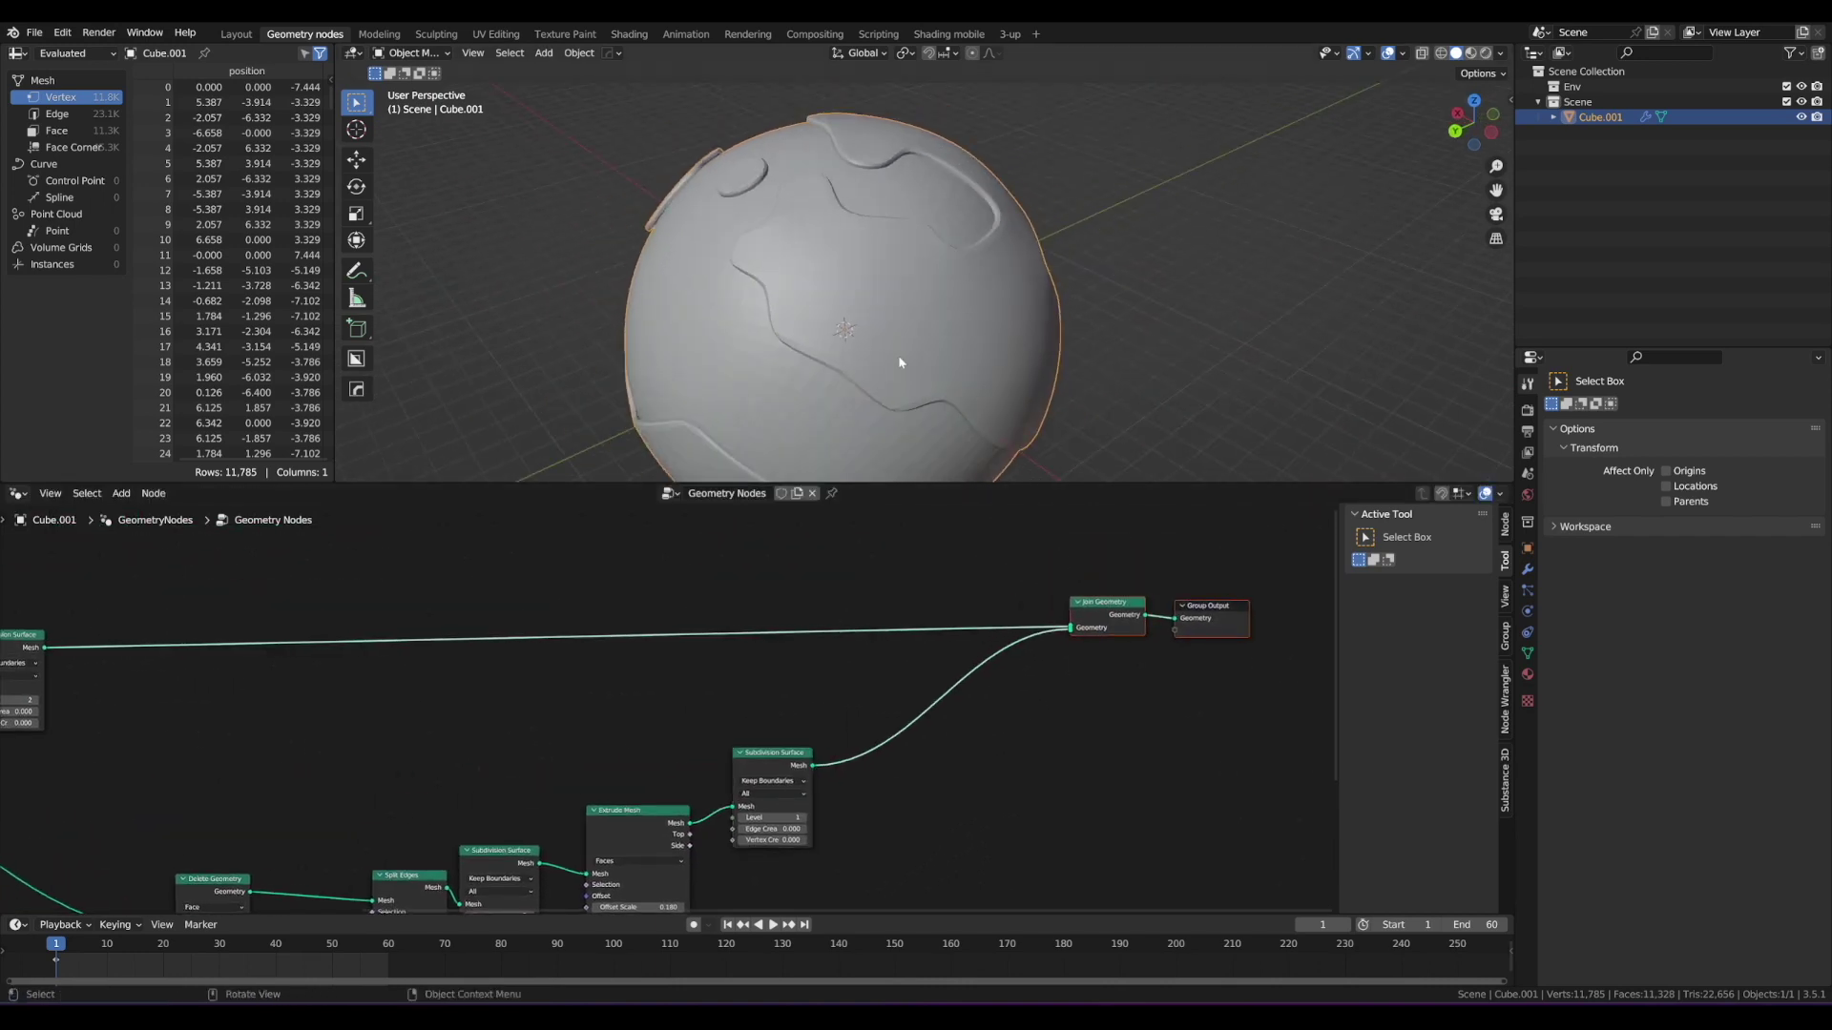
{"action": "middle_click_drag", "start_coordinate": [900, 362], "coordinate": [888, 270]}
{"action": "right_click", "coordinate": [893, 266]}
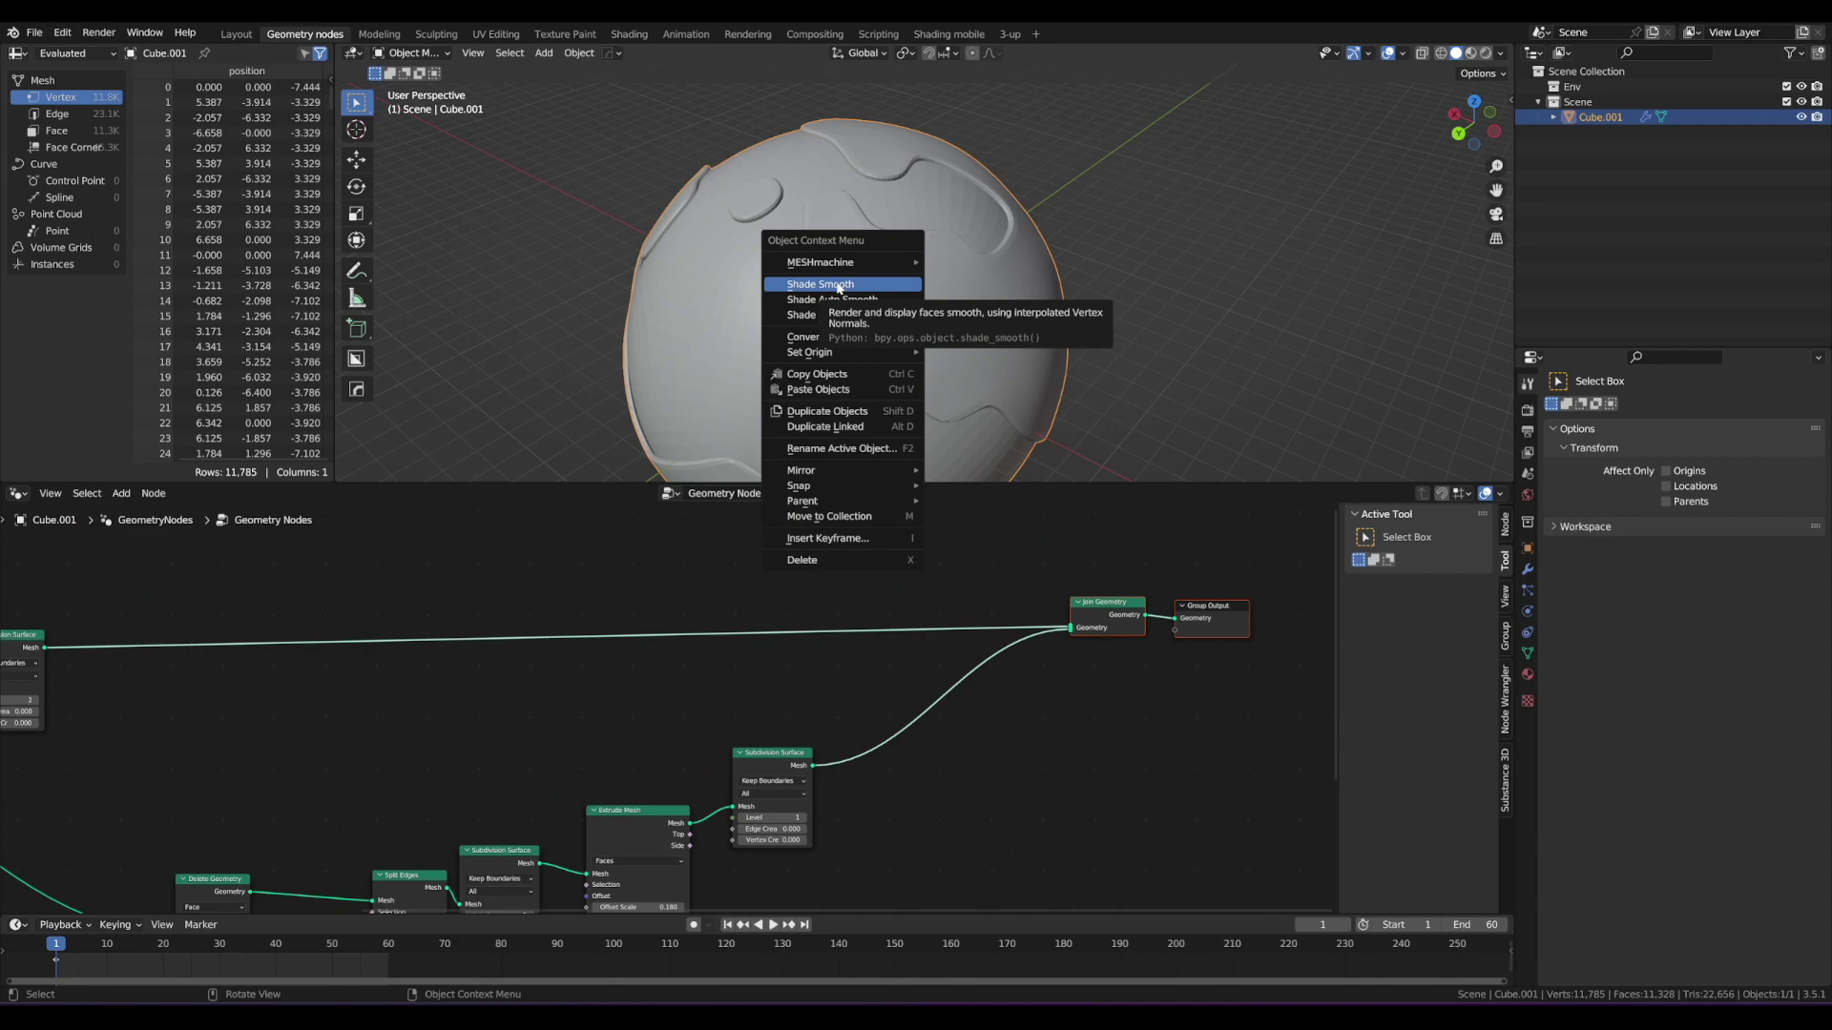
{"action": "left_click", "coordinate": [1102, 401]}
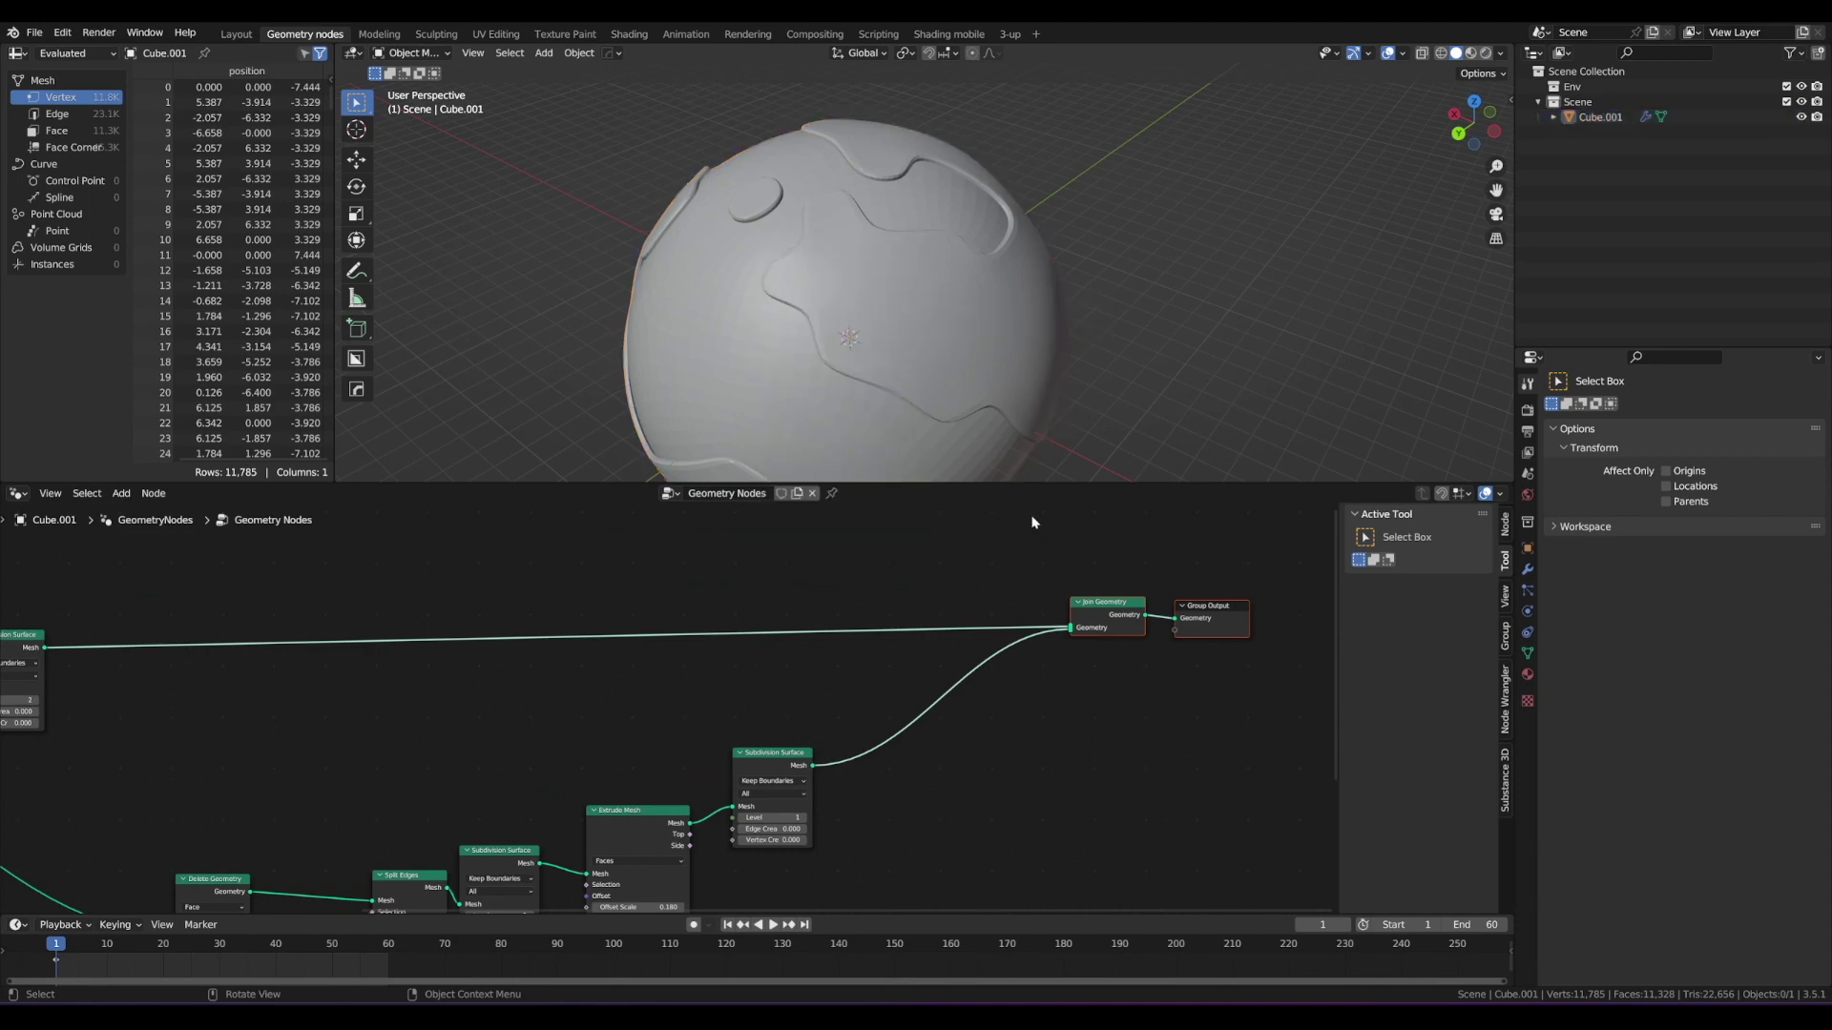
Step: Spread out the Join Geometry and Group Output nodes and nudge the last Subdivision Surface node to make room between them
{"action": "scroll", "coordinate": [1016, 568], "scroll_direction": "up", "scroll_amount": 3}
{"action": "scroll", "coordinate": [993, 634], "scroll_direction": "down", "scroll_amount": 3}
{"action": "middle_click_drag", "start_coordinate": [1085, 652], "coordinate": [912, 660]}
{"action": "scroll", "coordinate": [916, 660], "scroll_direction": "down", "scroll_amount": 1}
{"action": "left_click_drag", "start_coordinate": [1105, 705], "coordinate": [856, 587]}
{"action": "key", "text": "g"}
{"action": "left_click", "coordinate": [907, 585]}
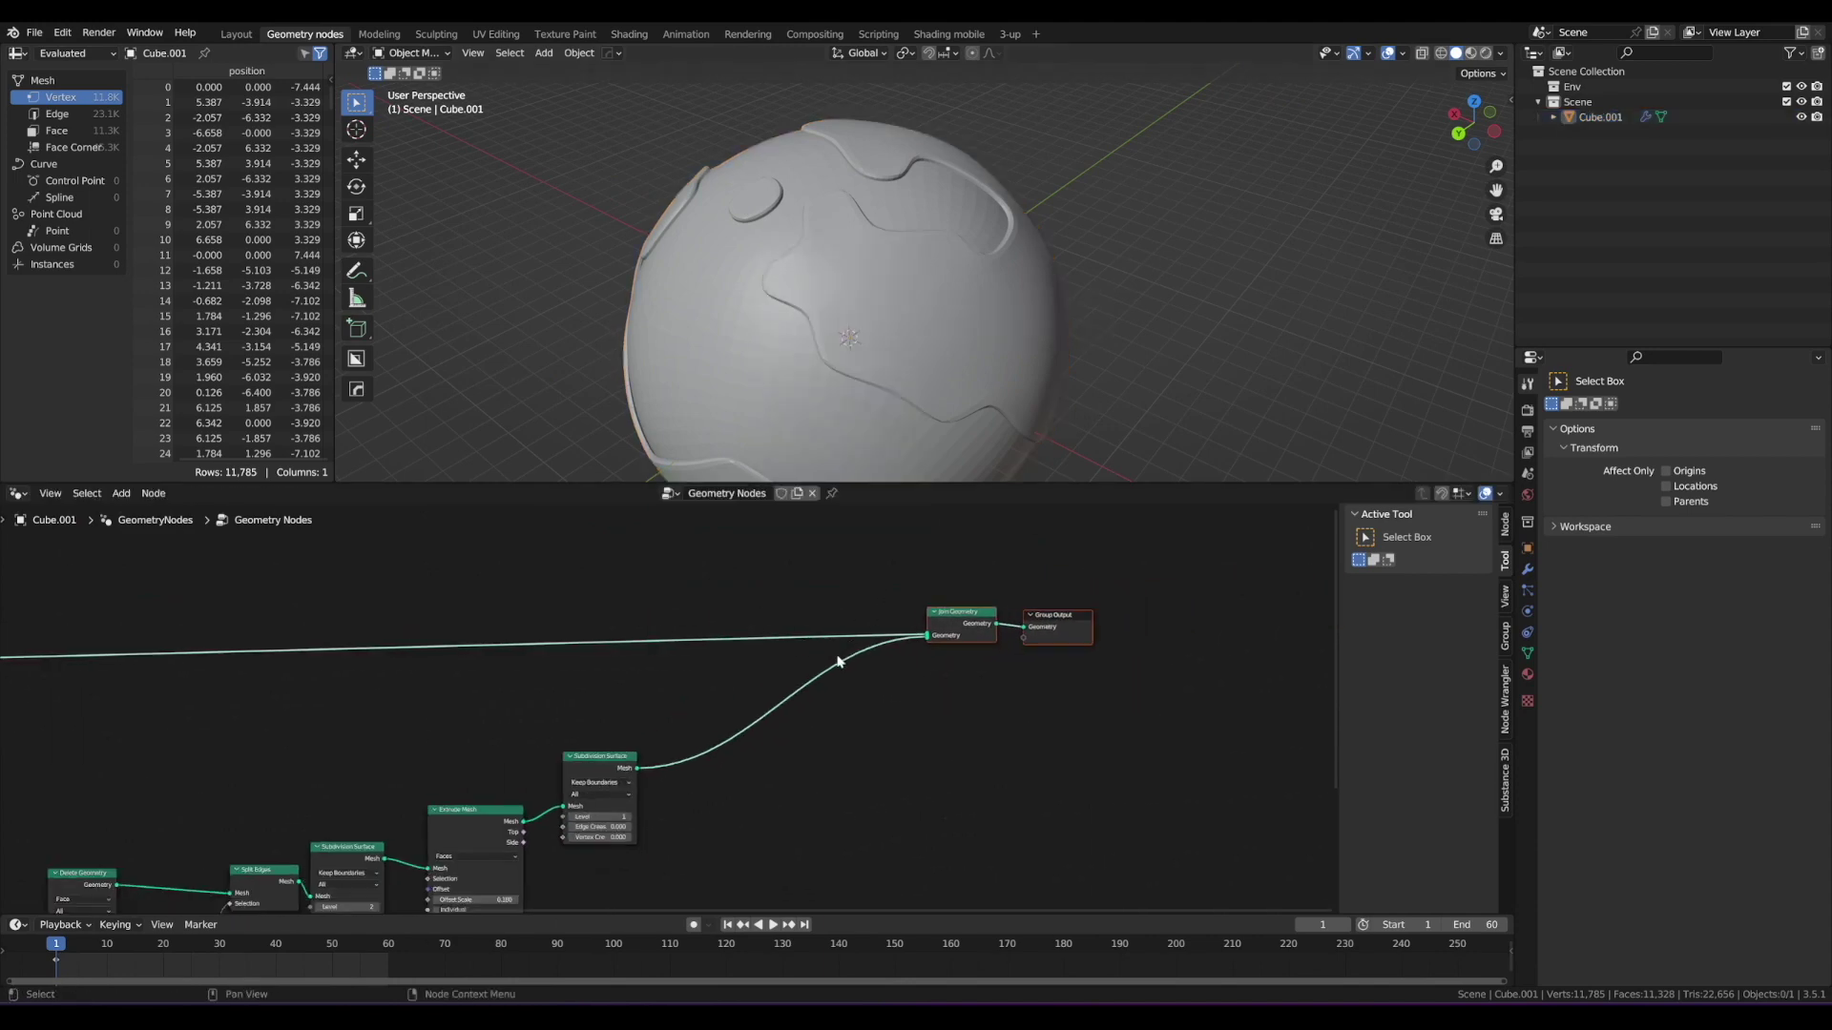
{"action": "scroll", "coordinate": [761, 691], "scroll_direction": "up", "scroll_amount": 3}
{"action": "middle_click_drag", "start_coordinate": [757, 693], "coordinate": [866, 633]}
{"action": "left_click_drag", "start_coordinate": [681, 717], "coordinate": [668, 728]}
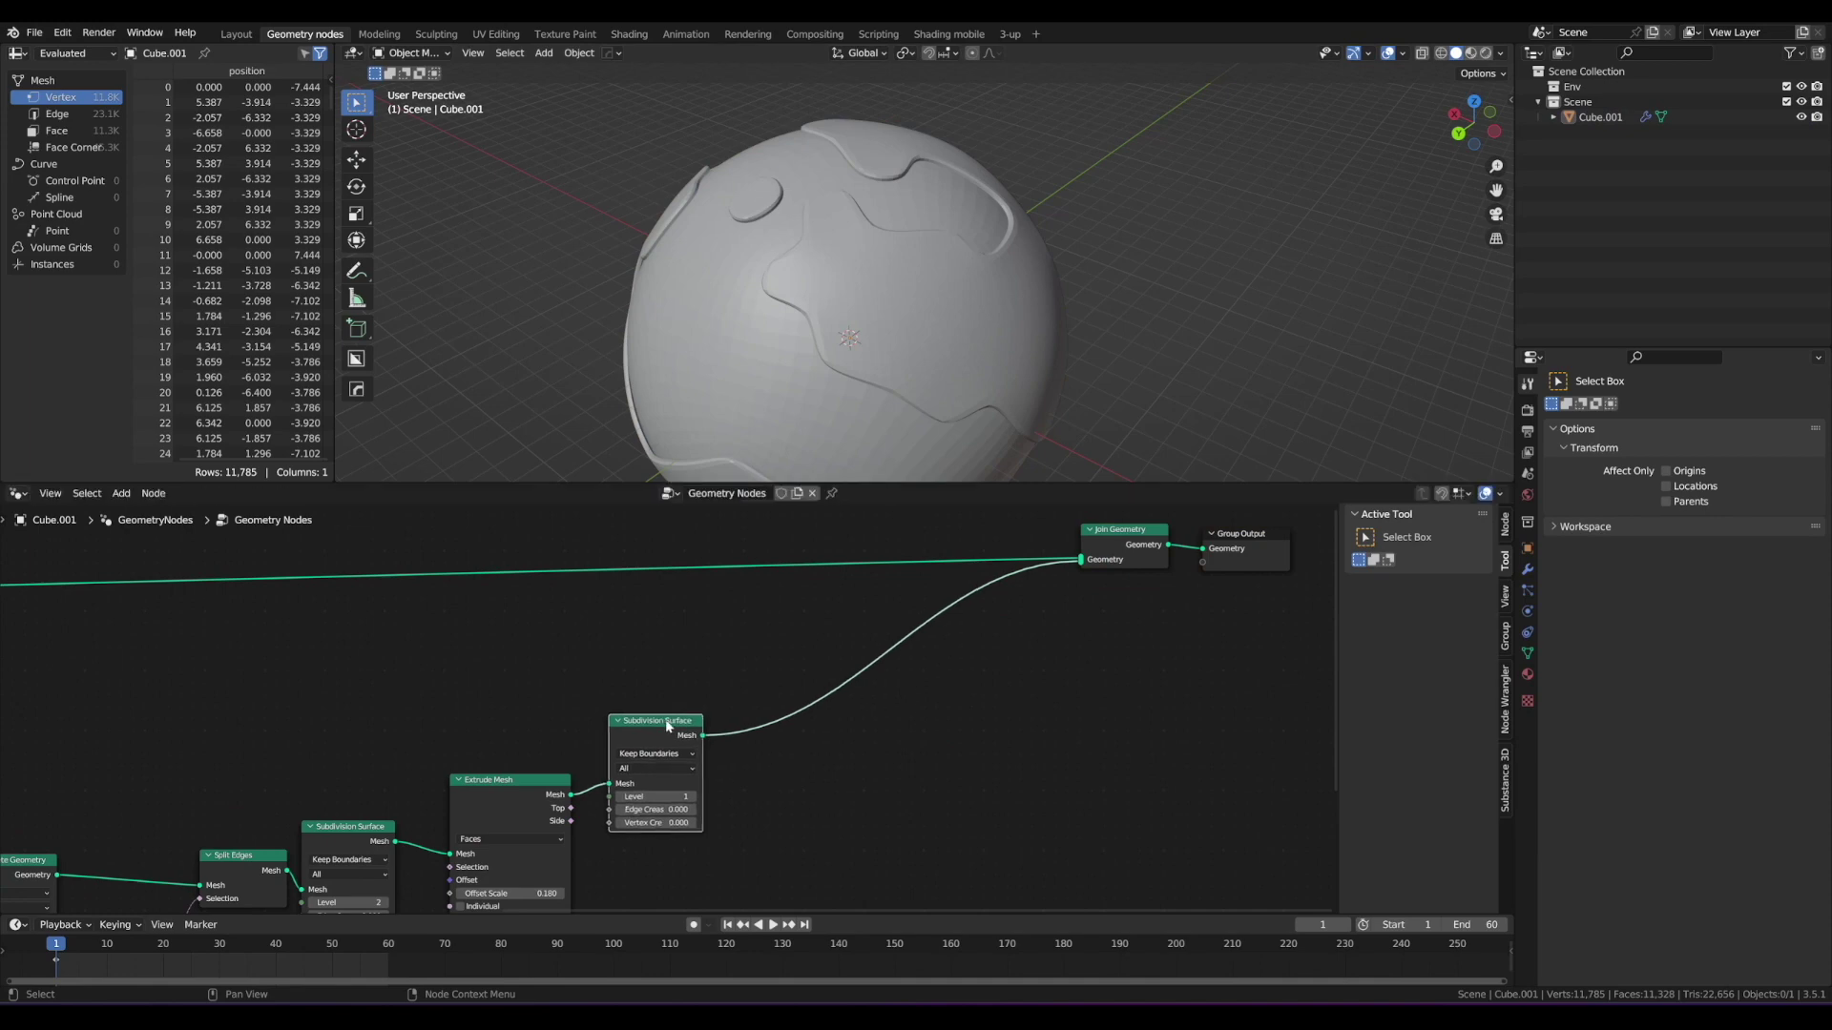
Step: Add a Set Shade Smooth node between the last Subdivision Surface and Join Geometry, and check the patches' shading
{"action": "key", "text": "shift+a"}
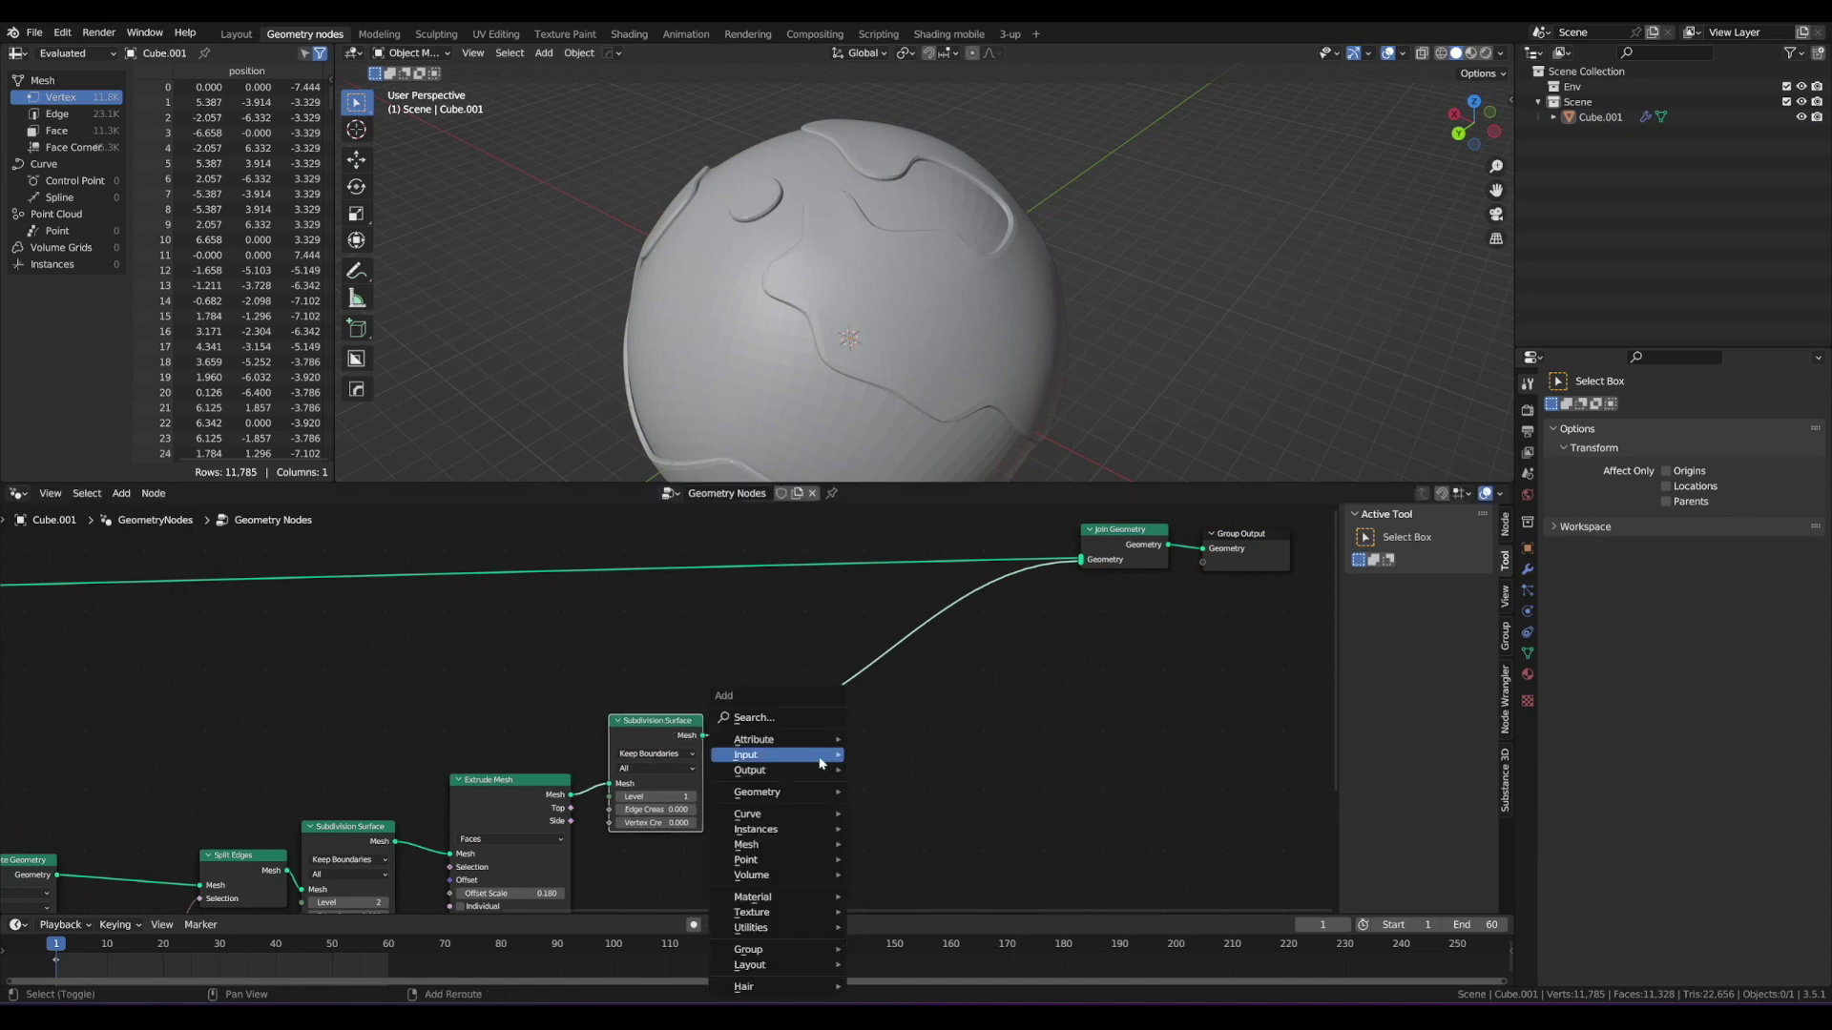
{"action": "left_click", "coordinate": [792, 743]}
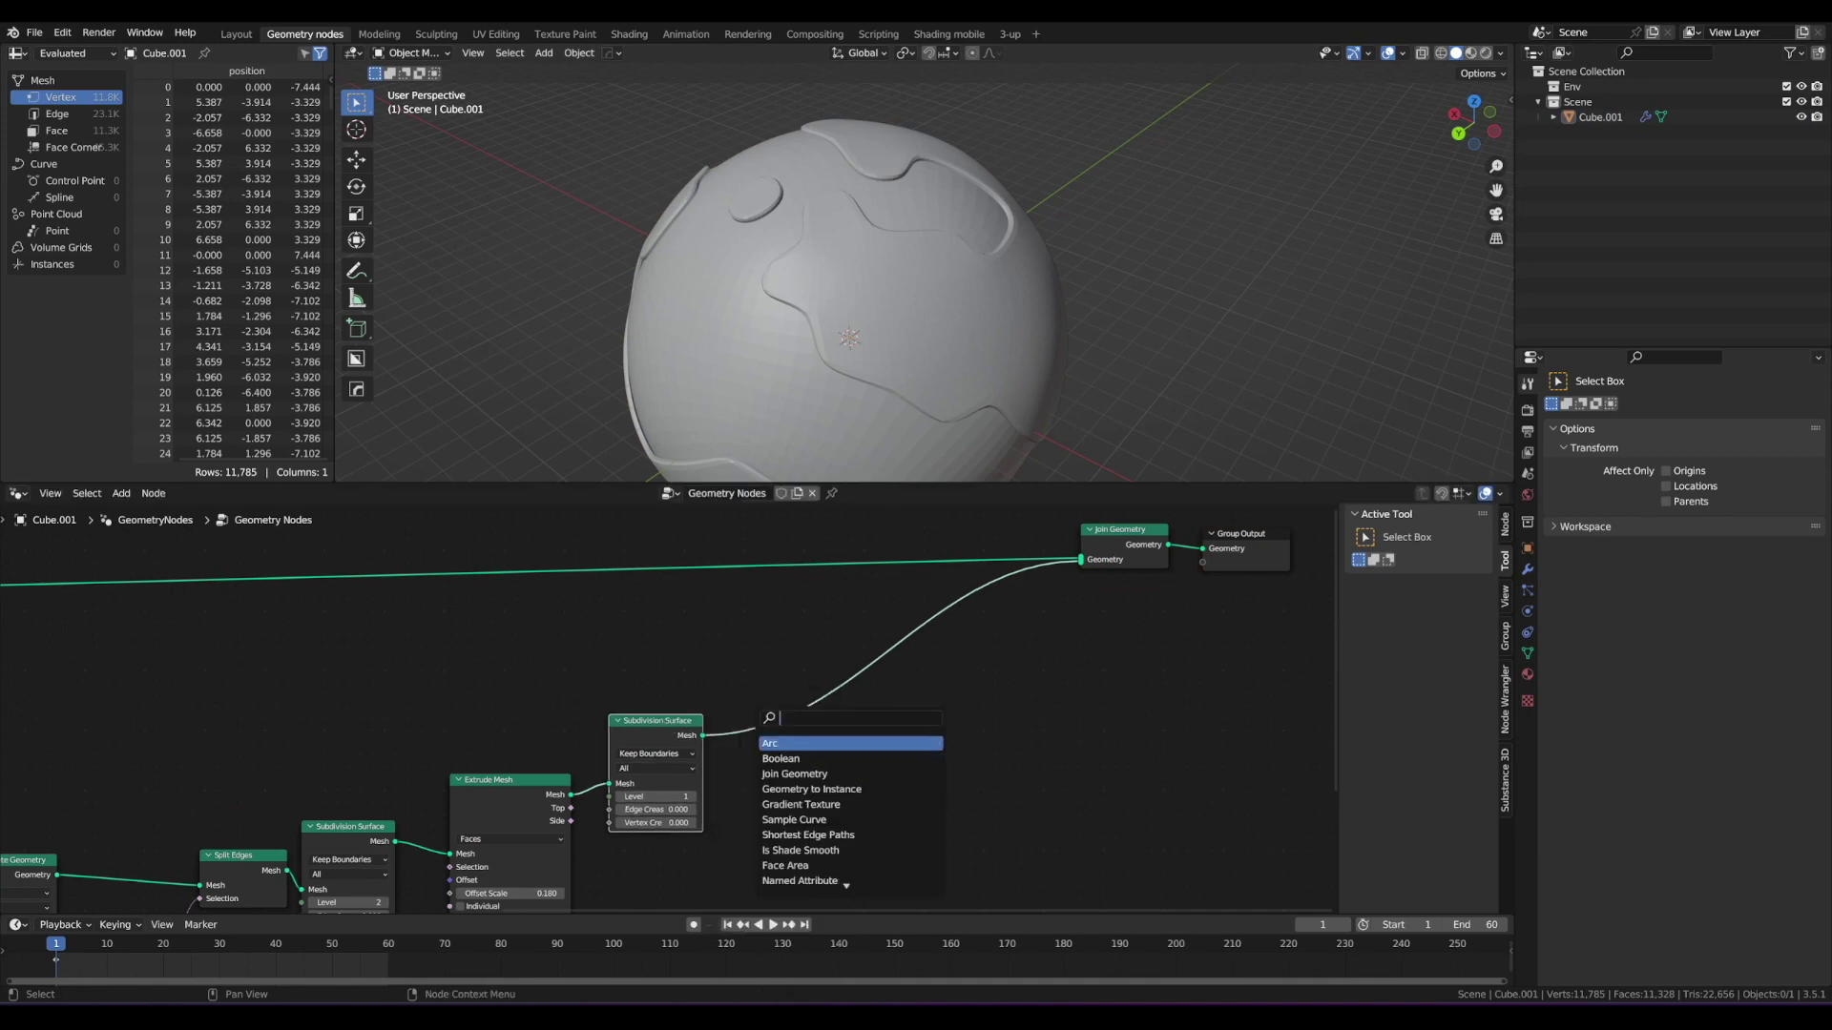
{"action": "type", "text": "set sha"}
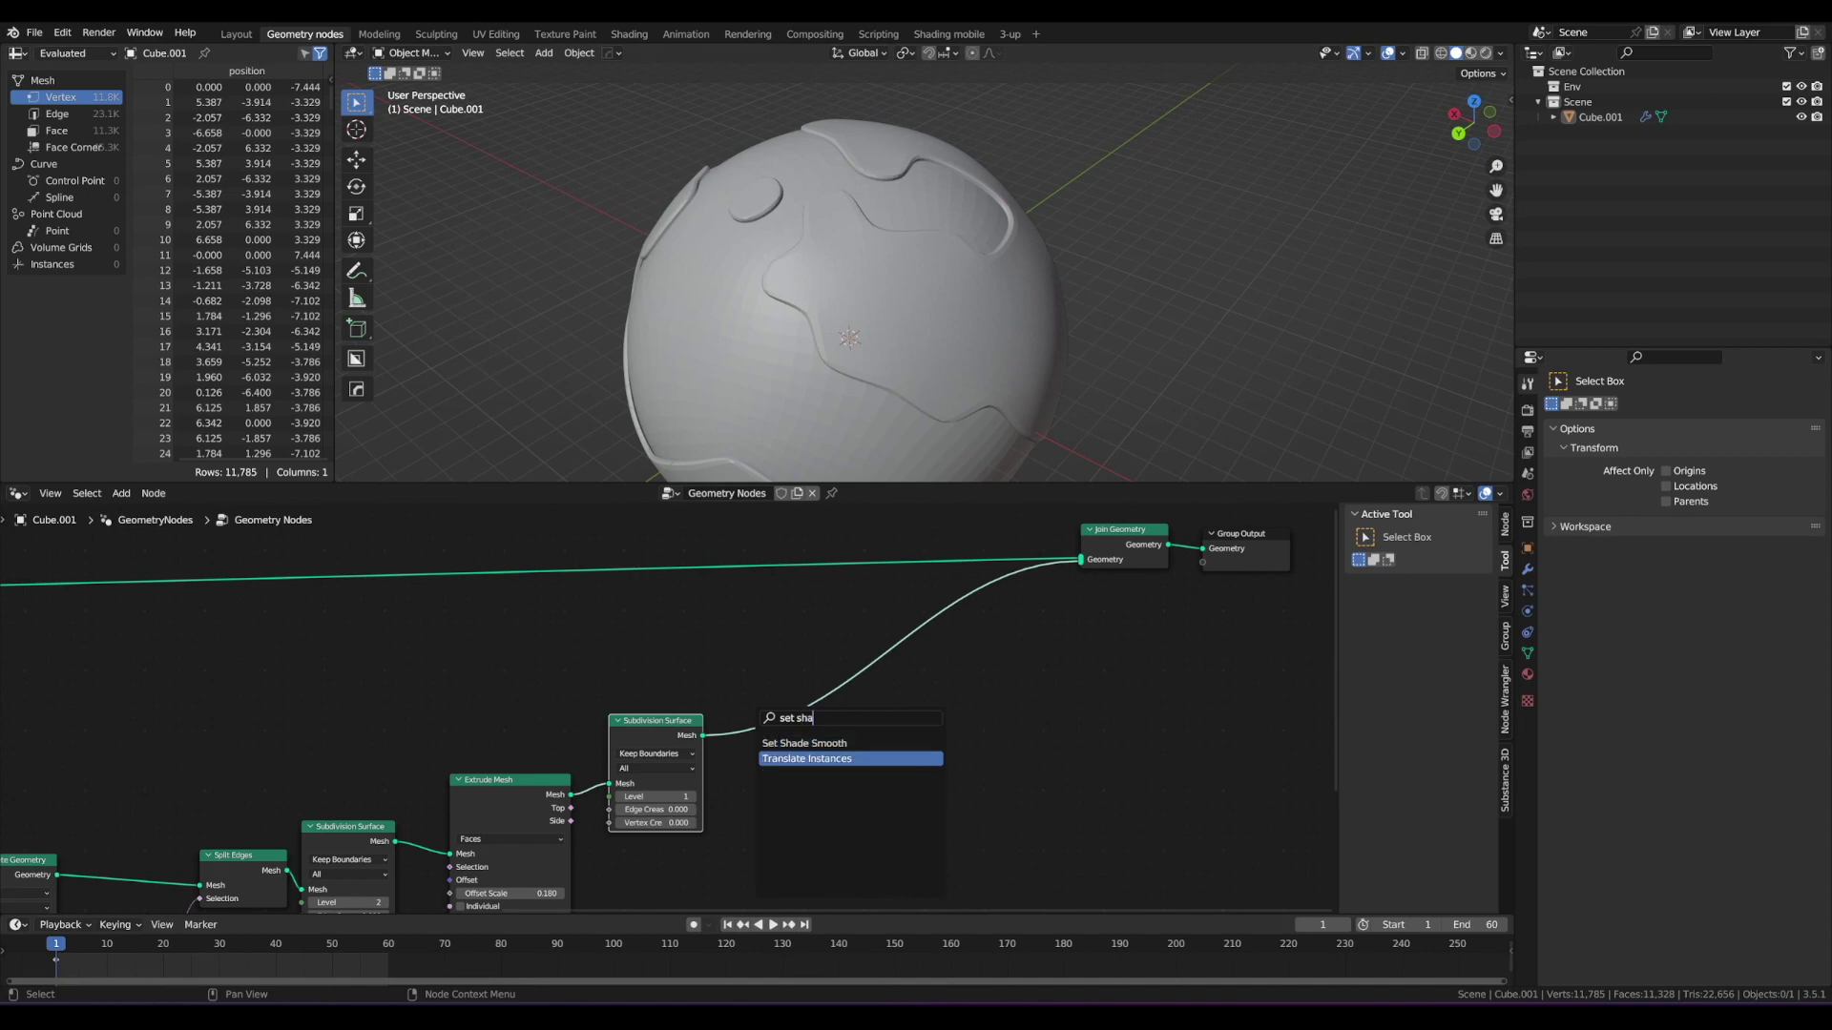
{"action": "key", "text": "Return"}
{"action": "left_click", "coordinate": [813, 642]}
{"action": "scroll", "coordinate": [813, 642], "scroll_direction": "up", "scroll_amount": 2}
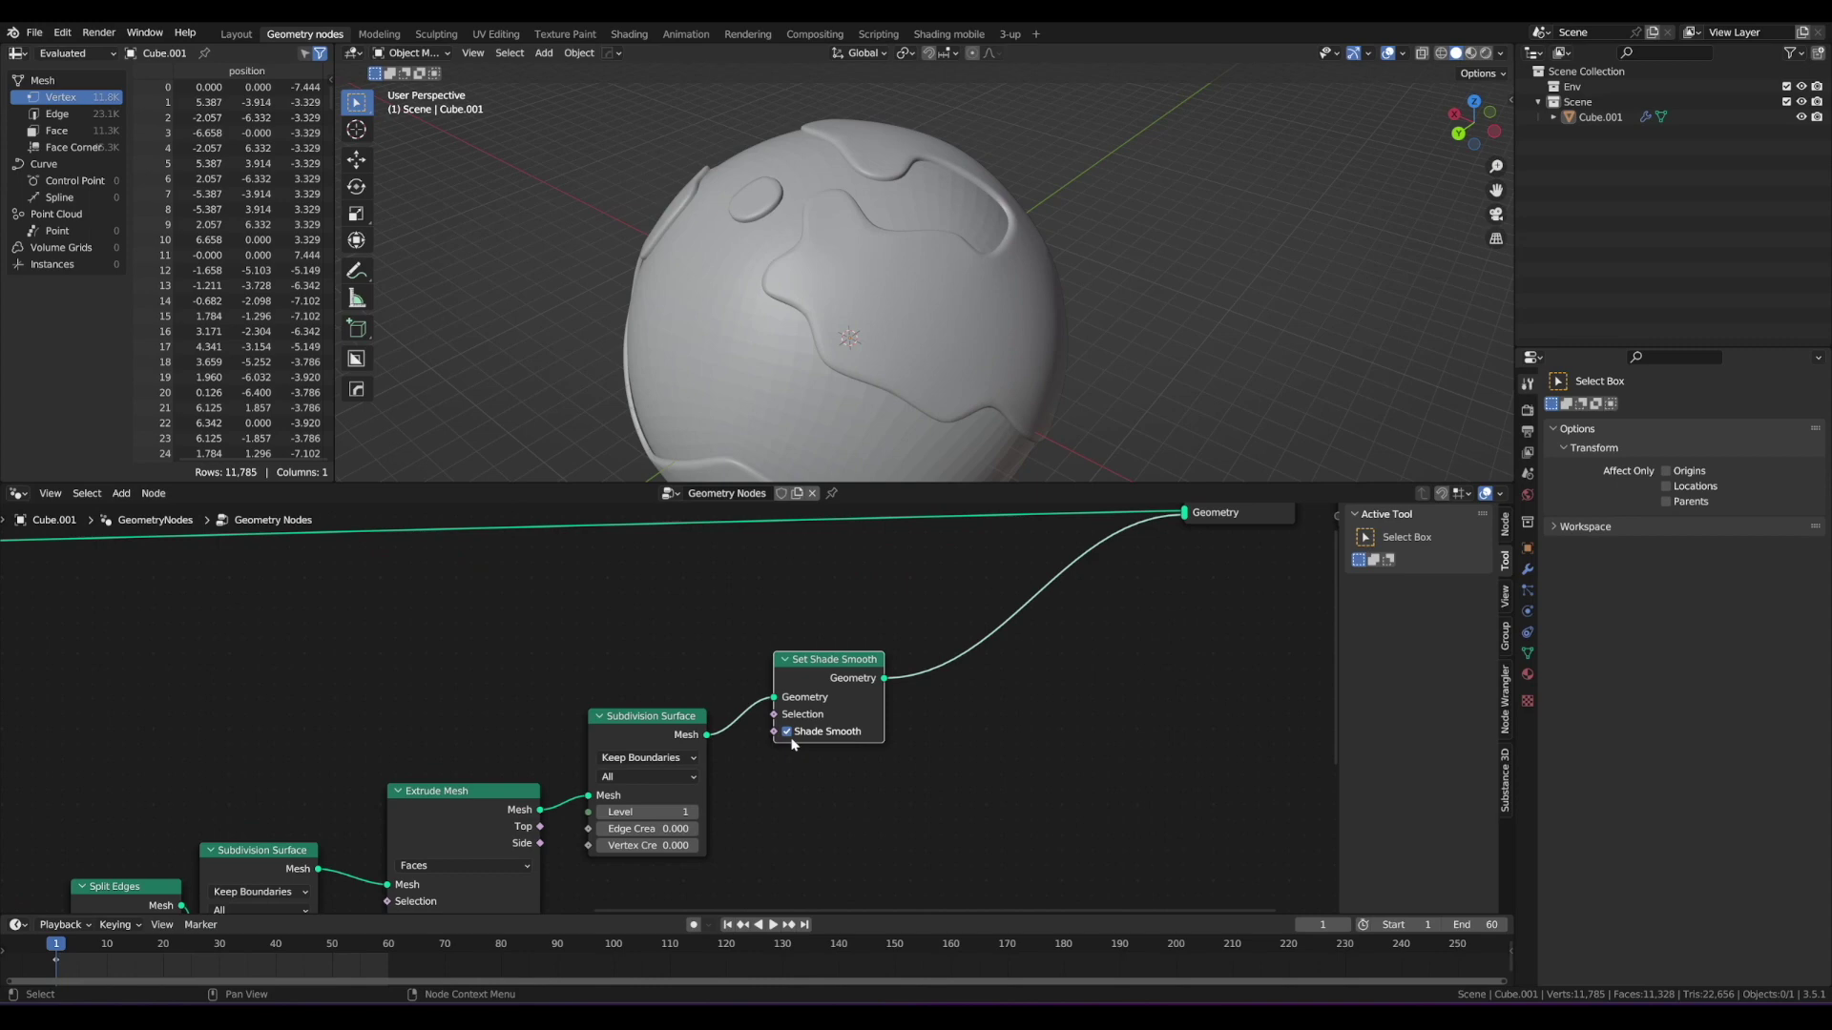
{"action": "middle_click_drag", "start_coordinate": [784, 229], "coordinate": [835, 251]}
{"action": "scroll", "coordinate": [879, 634], "scroll_direction": "down", "scroll_amount": 4}
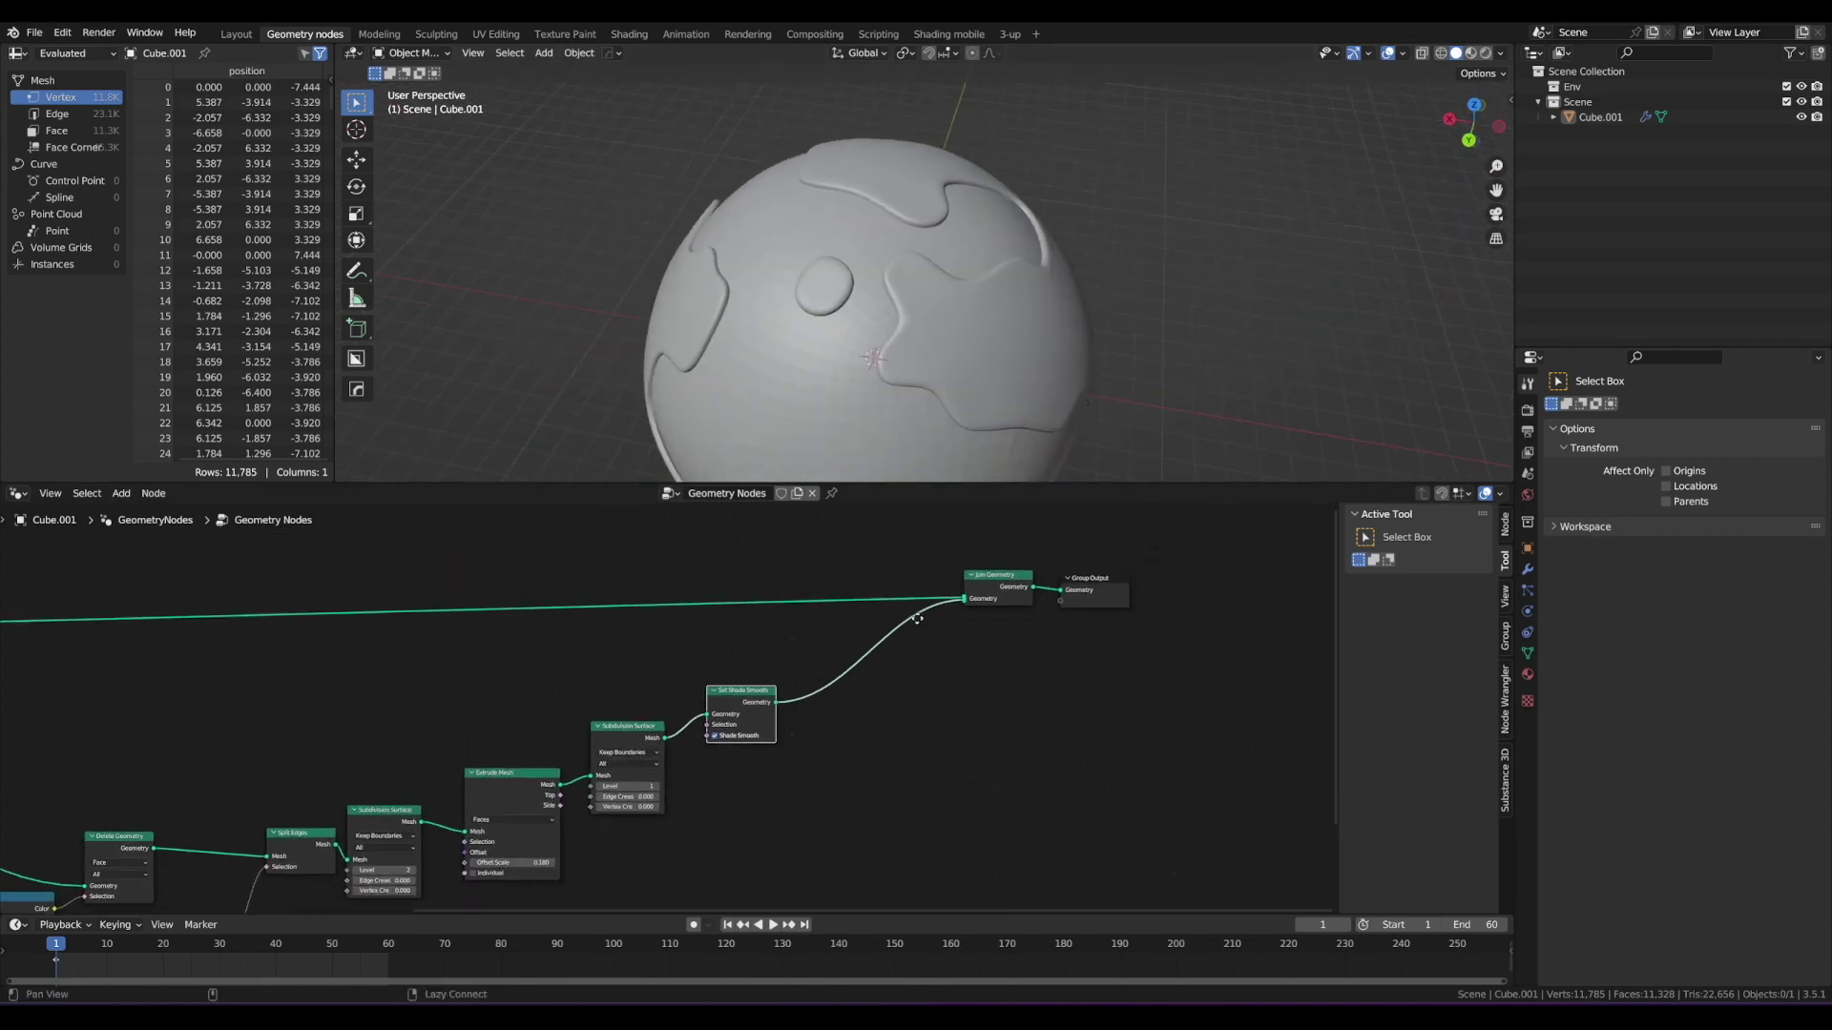
{"action": "mouse_move", "coordinate": [887, 409]}
{"action": "middle_mouse_down"}
{"action": "mouse_move", "coordinate": [895, 335]}
{"action": "mouse_move", "coordinate": [879, 339]}
{"action": "mouse_move", "coordinate": [875, 299]}
{"action": "mouse_move", "coordinate": [907, 294]}
{"action": "mouse_move", "coordinate": [880, 383]}
{"action": "middle_mouse_up"}
{"action": "scroll", "coordinate": [909, 580], "scroll_direction": "down", "scroll_amount": 1}
{"action": "scroll", "coordinate": [888, 340], "scroll_direction": "up", "scroll_amount": 1}
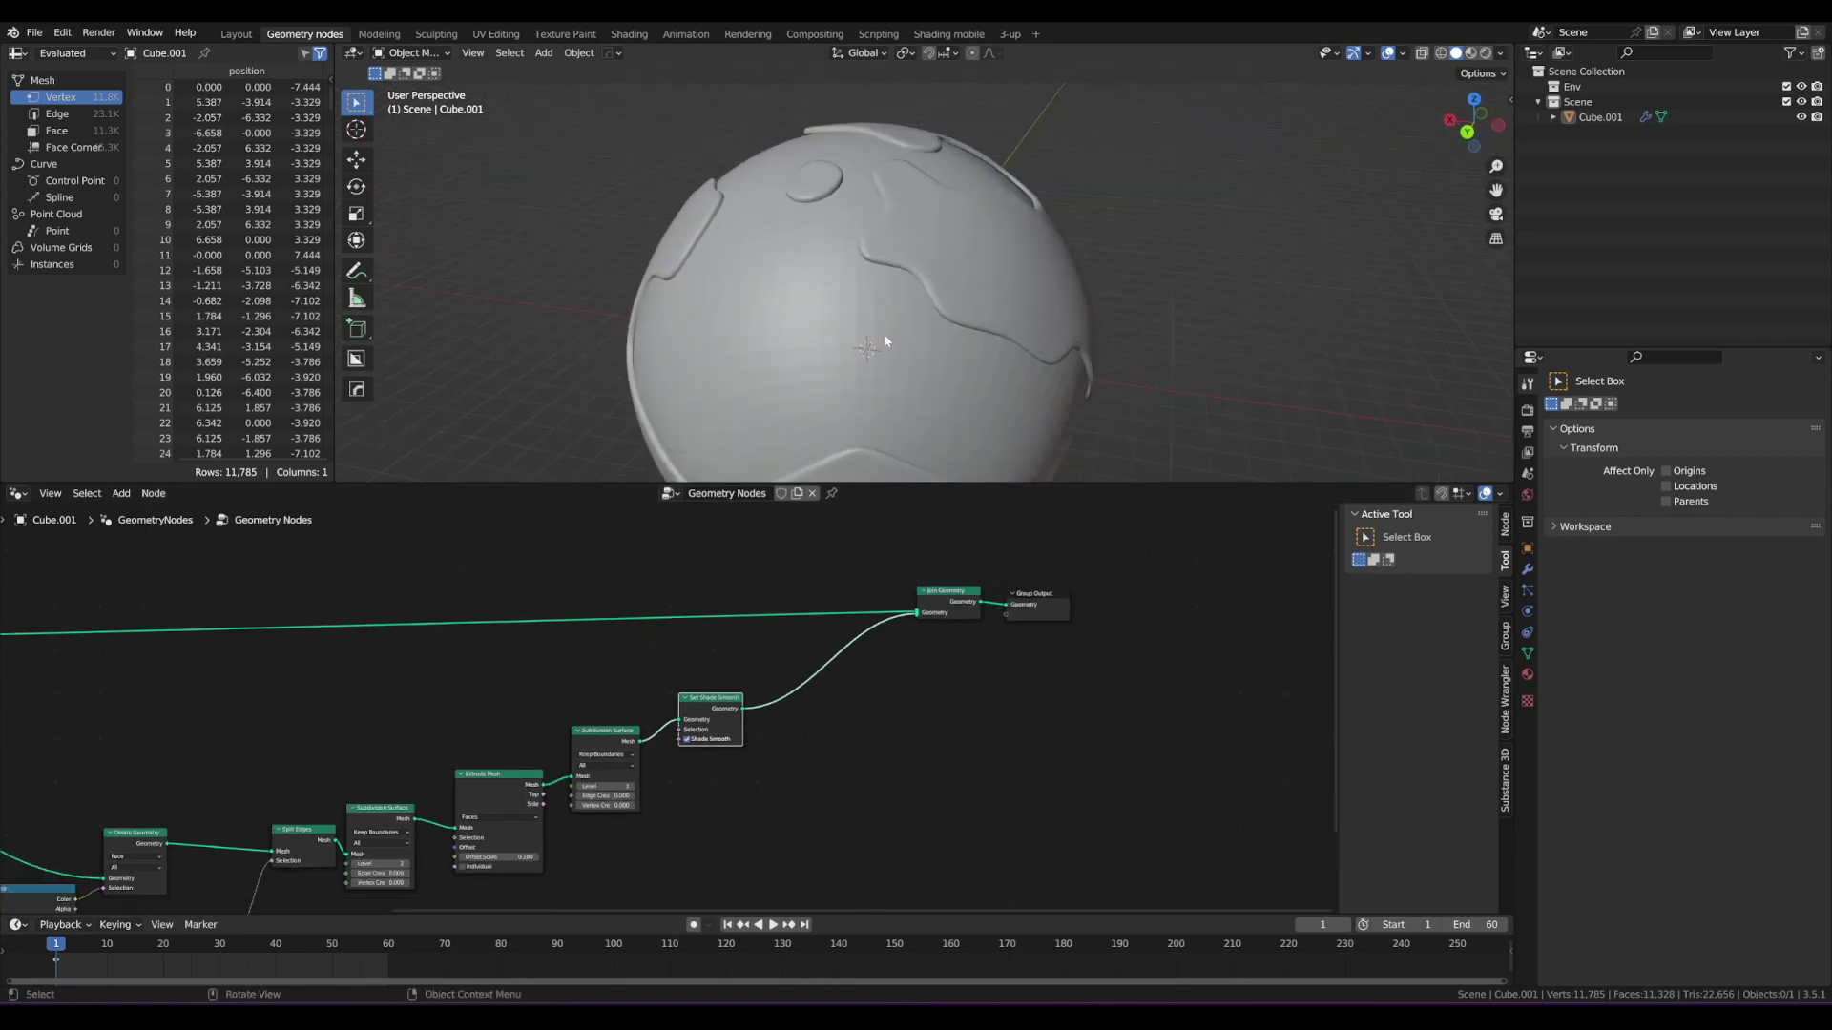
Step: Move Group Output aside, duplicate the Set Shade Smooth node and insert the copy between Join Geometry and Group Output
{"action": "middle_click_drag", "start_coordinate": [877, 562], "coordinate": [811, 598]}
{"action": "left_click_drag", "start_coordinate": [975, 628], "coordinate": [1096, 576]}
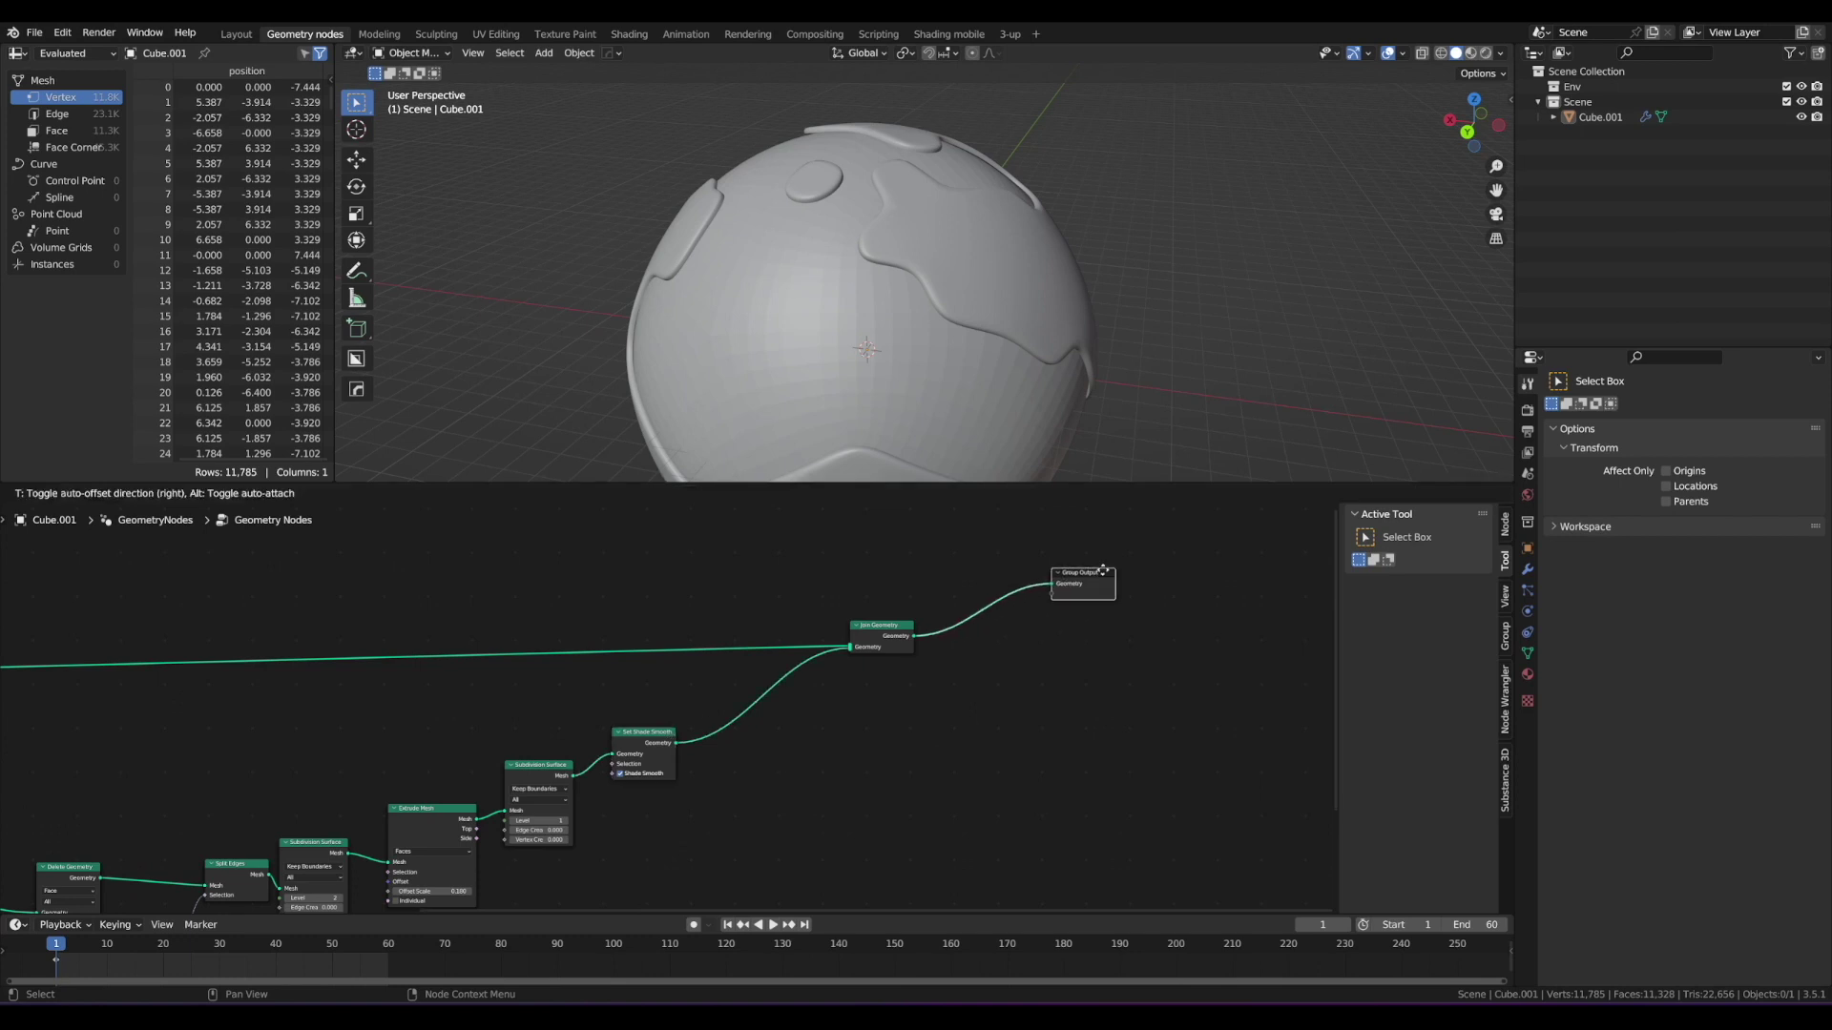
{"action": "left_click", "coordinate": [654, 732]}
{"action": "key", "text": "shift+d"}
{"action": "left_click", "coordinate": [991, 593]}
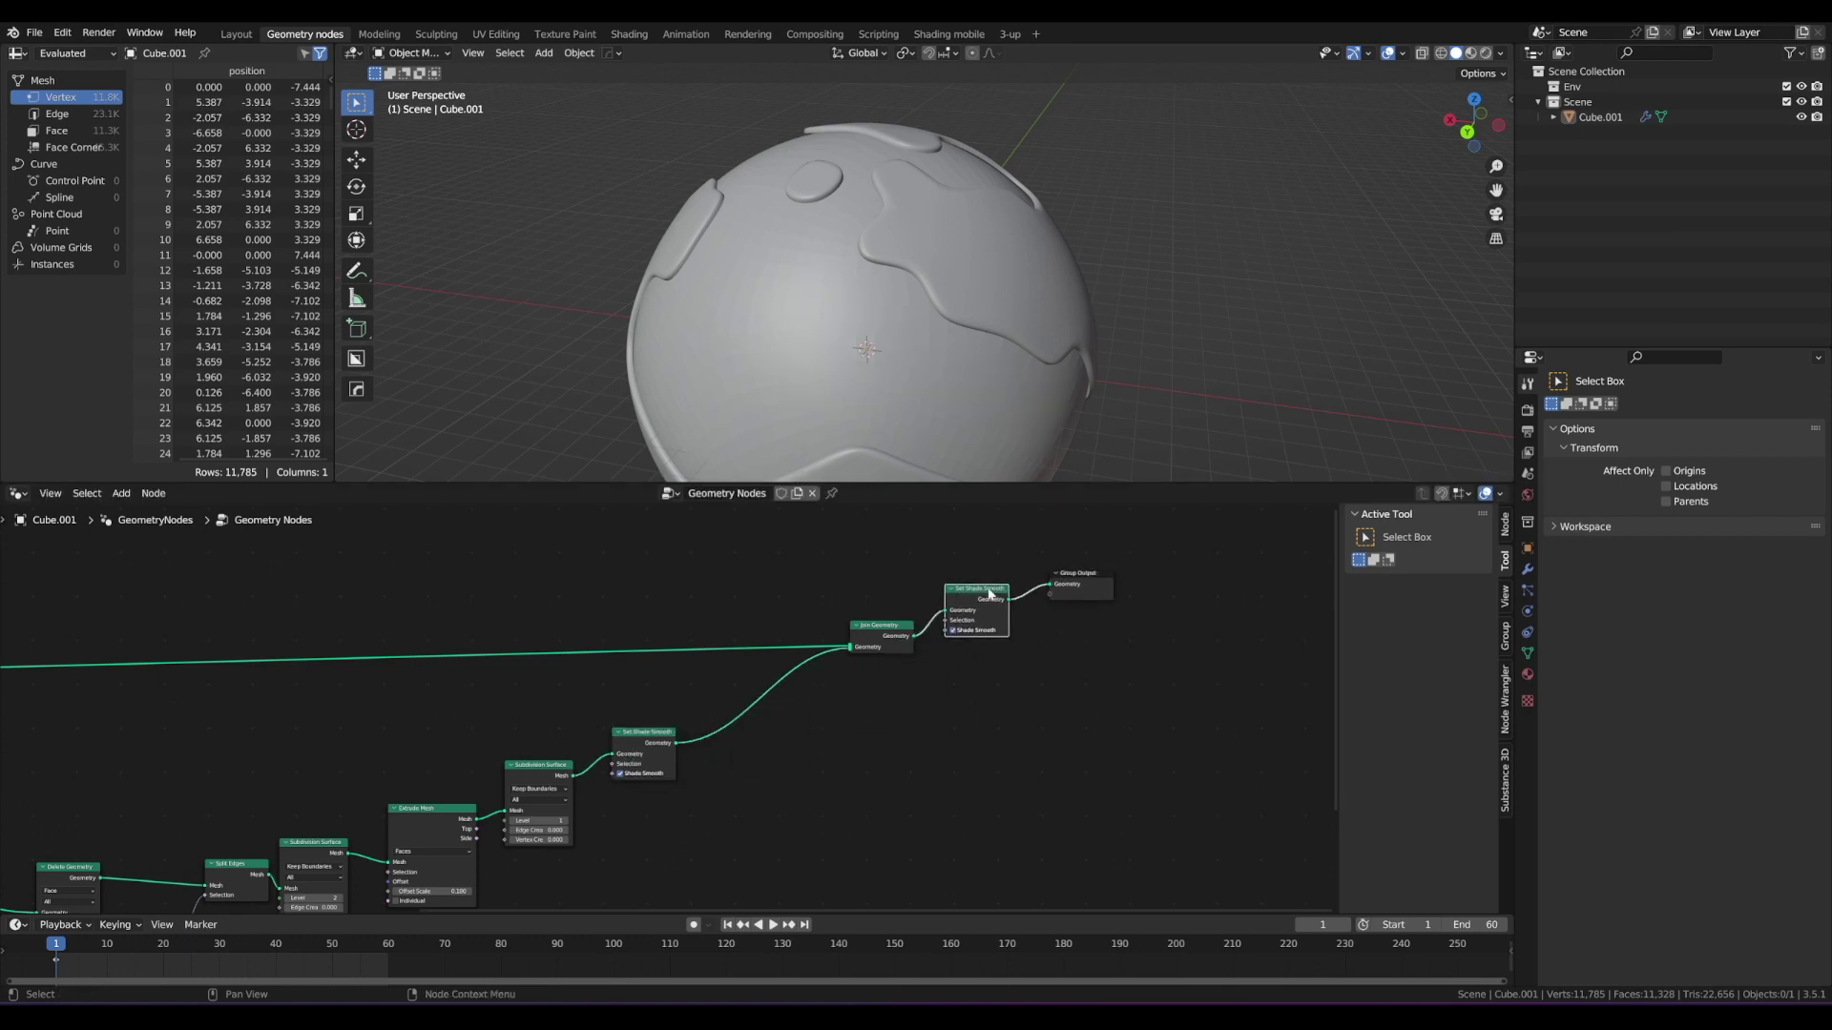
{"action": "left_click", "coordinate": [906, 626]}
Step: Remove the original Set Shade Smooth node before Join Geometry while keeping its link connected
{"action": "left_click", "coordinate": [864, 662]}
{"action": "scroll", "coordinate": [845, 655], "scroll_direction": "up", "scroll_amount": 1}
{"action": "middle_click_drag", "start_coordinate": [824, 655], "coordinate": [908, 638]}
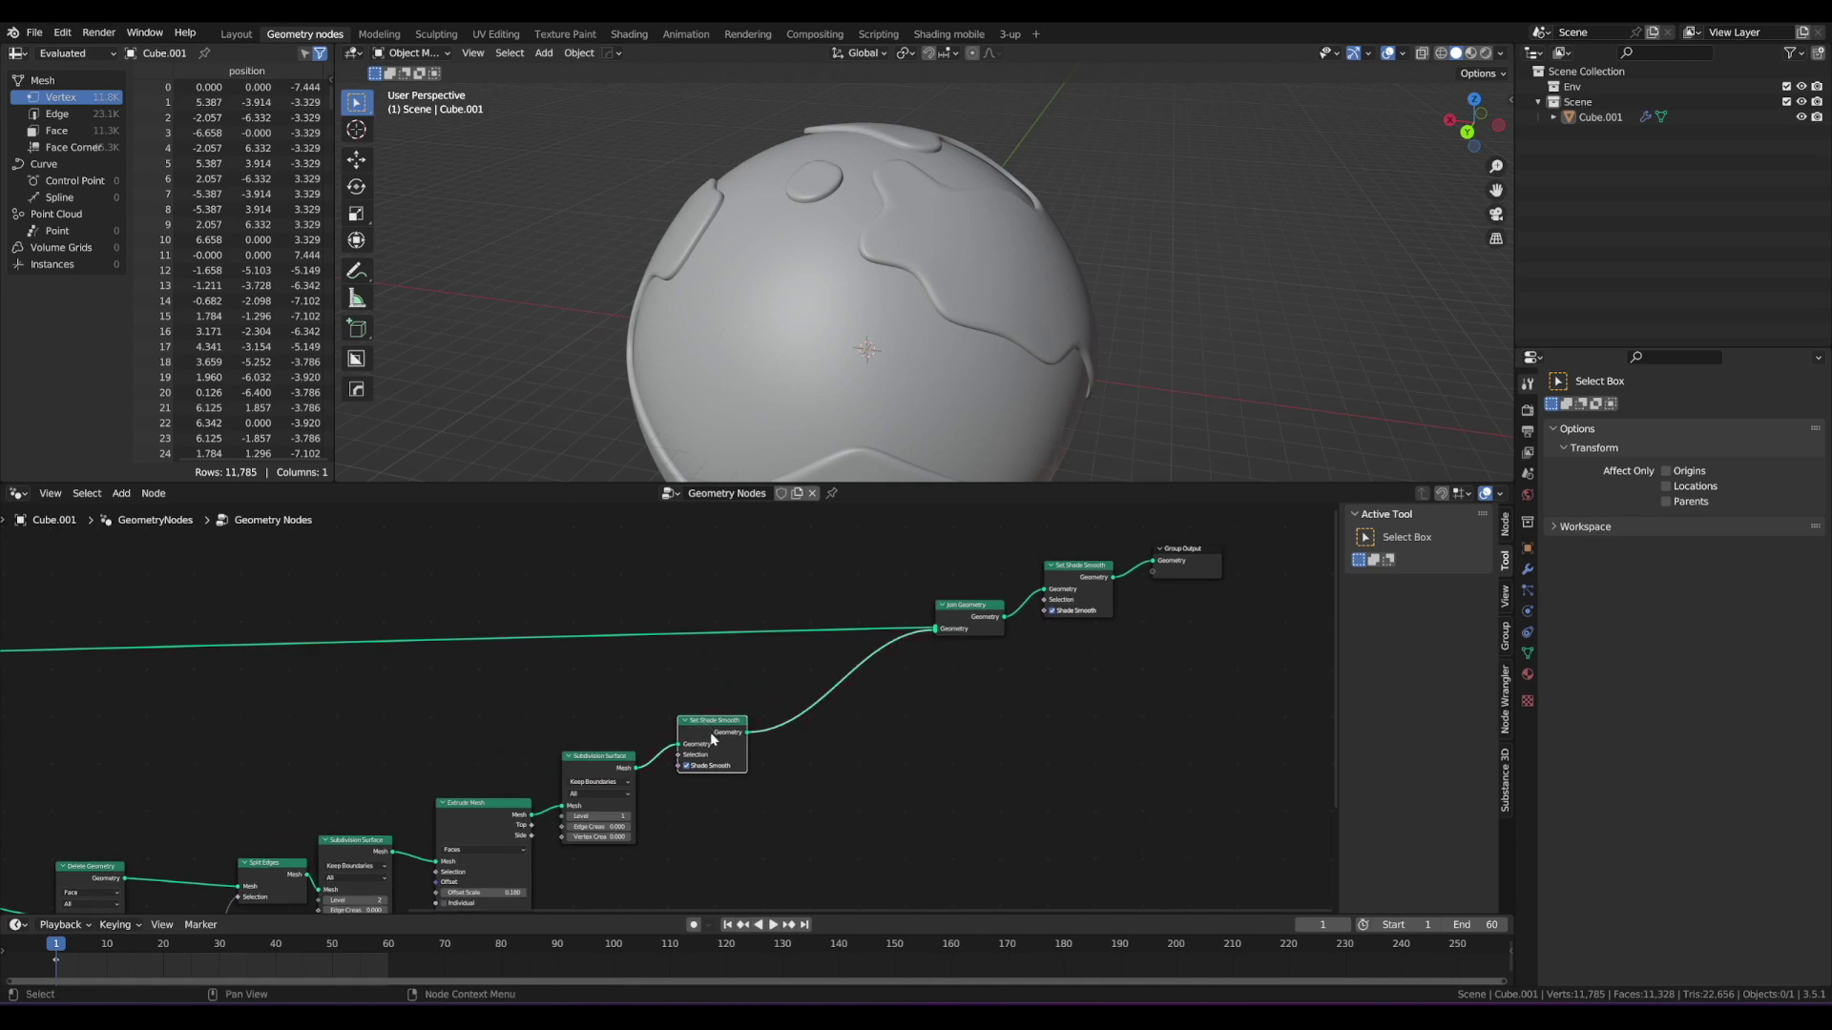
{"action": "key", "text": "ctrl+x"}
Step: Examine close up where the rounded patch edges meet the base sphere's surface
{"action": "middle_click_drag", "start_coordinate": [945, 419], "coordinate": [1087, 260]}
{"action": "scroll", "coordinate": [871, 233], "scroll_direction": "up", "scroll_amount": 5}
{"action": "scroll", "coordinate": [822, 271], "scroll_direction": "up", "scroll_amount": 3}
{"action": "scroll", "coordinate": [1079, 181], "scroll_direction": "up", "scroll_amount": 3}
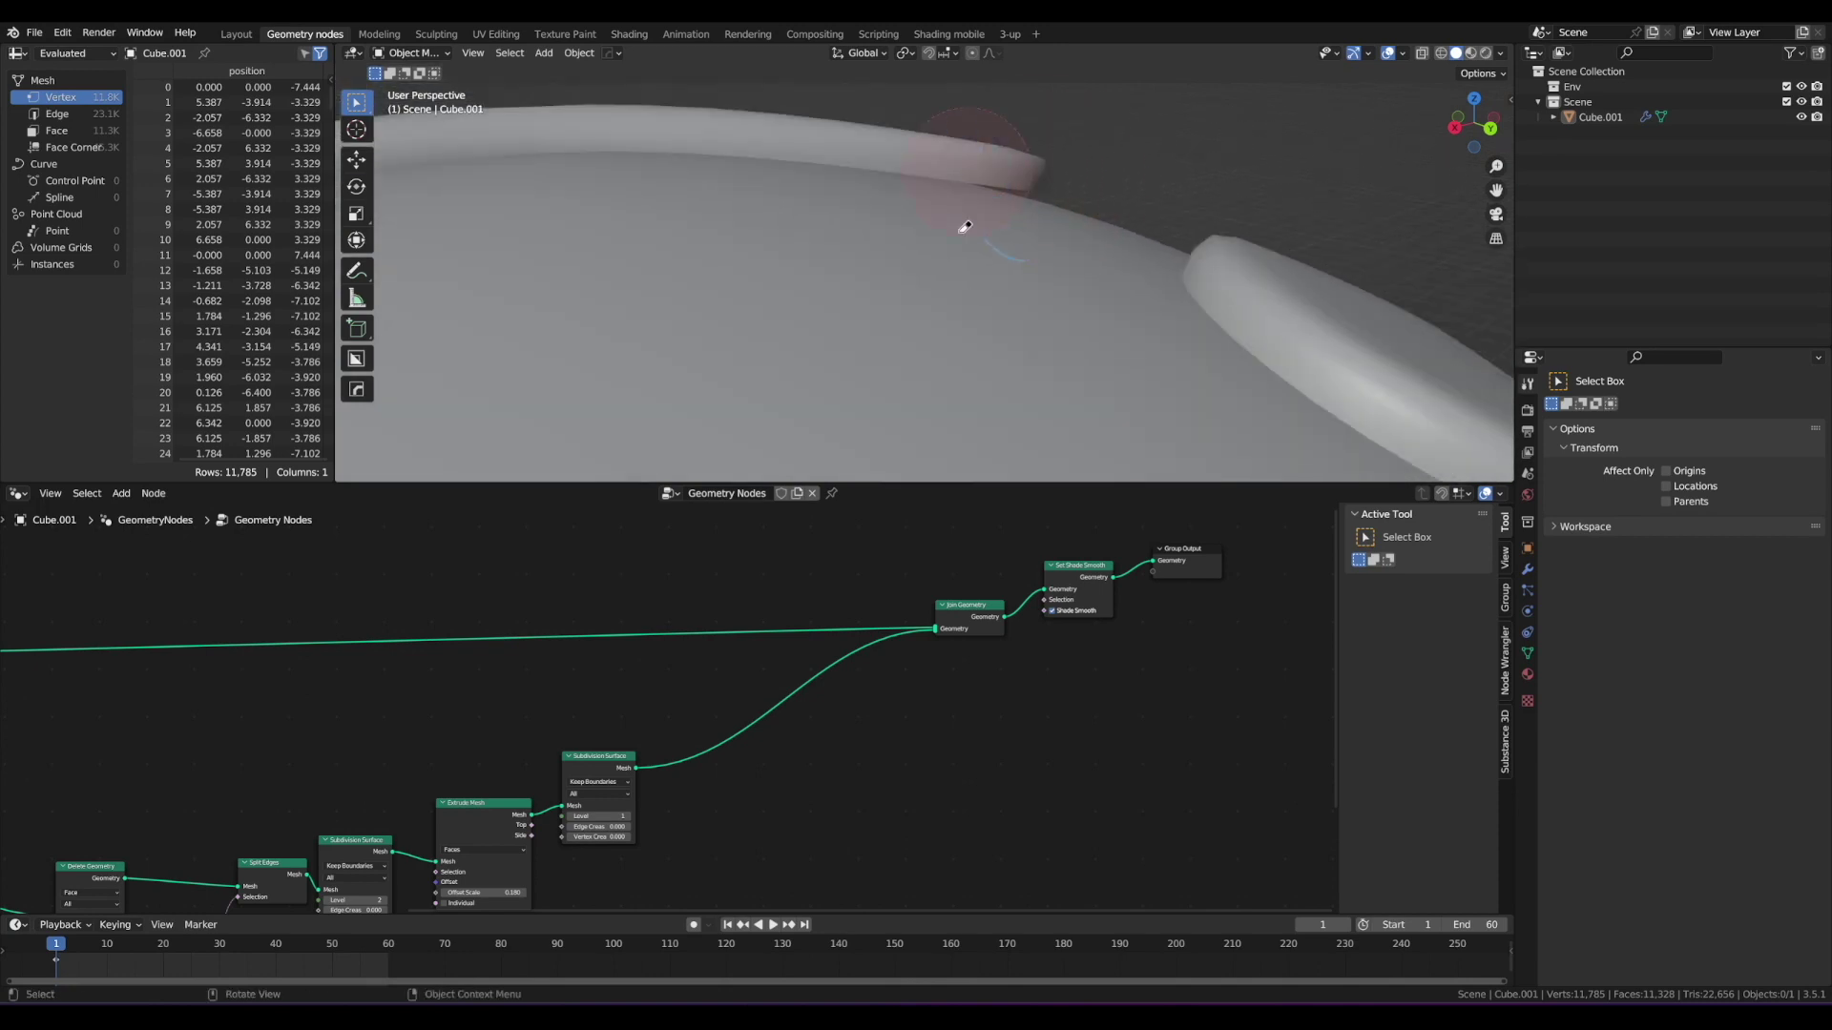
{"action": "right_click_drag", "start_coordinate": [962, 230], "coordinate": [1002, 246]}
{"action": "scroll", "coordinate": [1001, 246], "scroll_direction": "down", "scroll_amount": 4}
{"action": "mouse_move", "coordinate": [1002, 246]}
{"action": "middle_mouse_down"}
{"action": "mouse_move", "coordinate": [964, 294]}
{"action": "mouse_move", "coordinate": [921, 296]}
{"action": "mouse_move", "coordinate": [900, 268]}
{"action": "middle_mouse_up"}
{"action": "scroll", "coordinate": [964, 295], "scroll_direction": "down", "scroll_amount": 1}
{"action": "scroll", "coordinate": [964, 300], "scroll_direction": "down", "scroll_amount": 4}
{"action": "scroll", "coordinate": [706, 663], "scroll_direction": "up", "scroll_amount": 1}
Step: Review the node tree's base-sphere branch and compare the smooth-shaded sphere with its patches from different angles
{"action": "middle_click_drag", "start_coordinate": [692, 668], "coordinate": [964, 639]}
{"action": "middle_click_drag", "start_coordinate": [738, 668], "coordinate": [1063, 626]}
{"action": "middle_click_drag", "start_coordinate": [920, 362], "coordinate": [769, 290]}
{"action": "middle_click_drag", "start_coordinate": [883, 294], "coordinate": [827, 294]}
{"action": "scroll", "coordinate": [840, 288], "scroll_direction": "up", "scroll_amount": 2}
{"action": "scroll", "coordinate": [777, 620], "scroll_direction": "down", "scroll_amount": 3}
{"action": "middle_click_drag", "start_coordinate": [769, 626], "coordinate": [881, 611]}
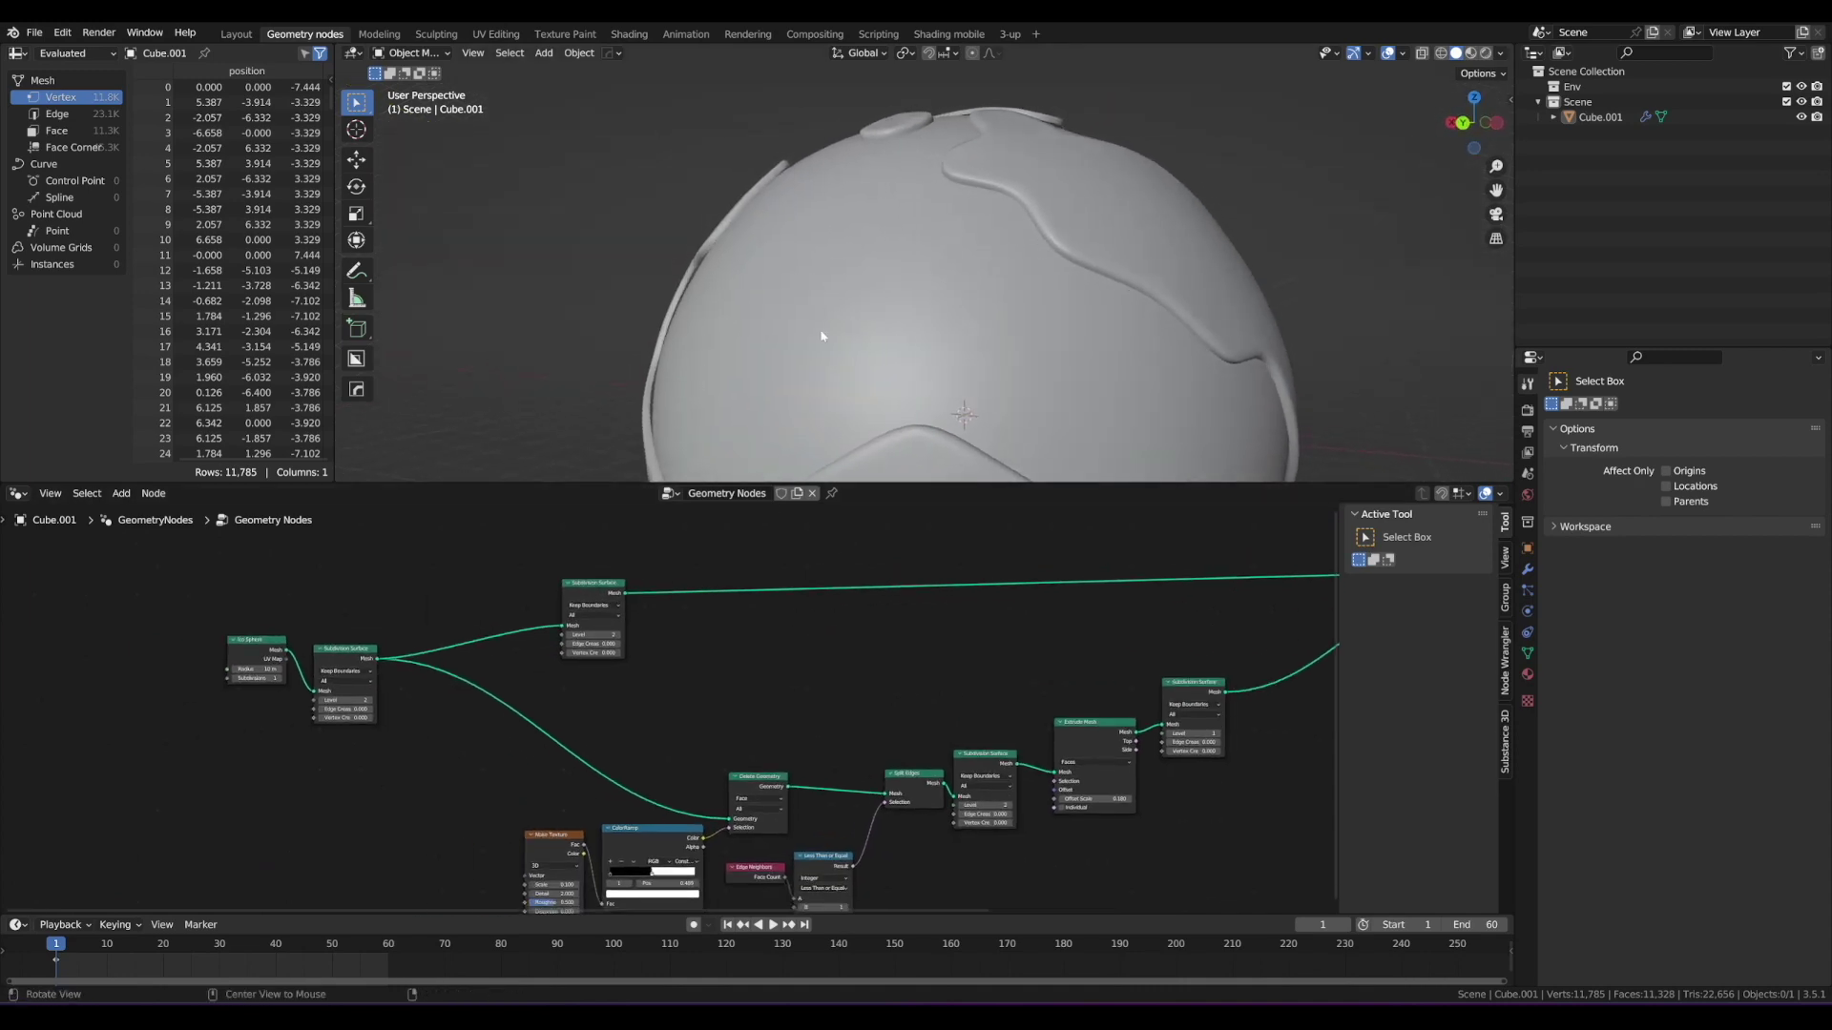
{"action": "middle_click_drag", "start_coordinate": [821, 335], "coordinate": [733, 279]}
{"action": "scroll", "coordinate": [810, 290], "scroll_direction": "up", "scroll_amount": 2}
{"action": "scroll", "coordinate": [643, 348], "scroll_direction": "down", "scroll_amount": 4}
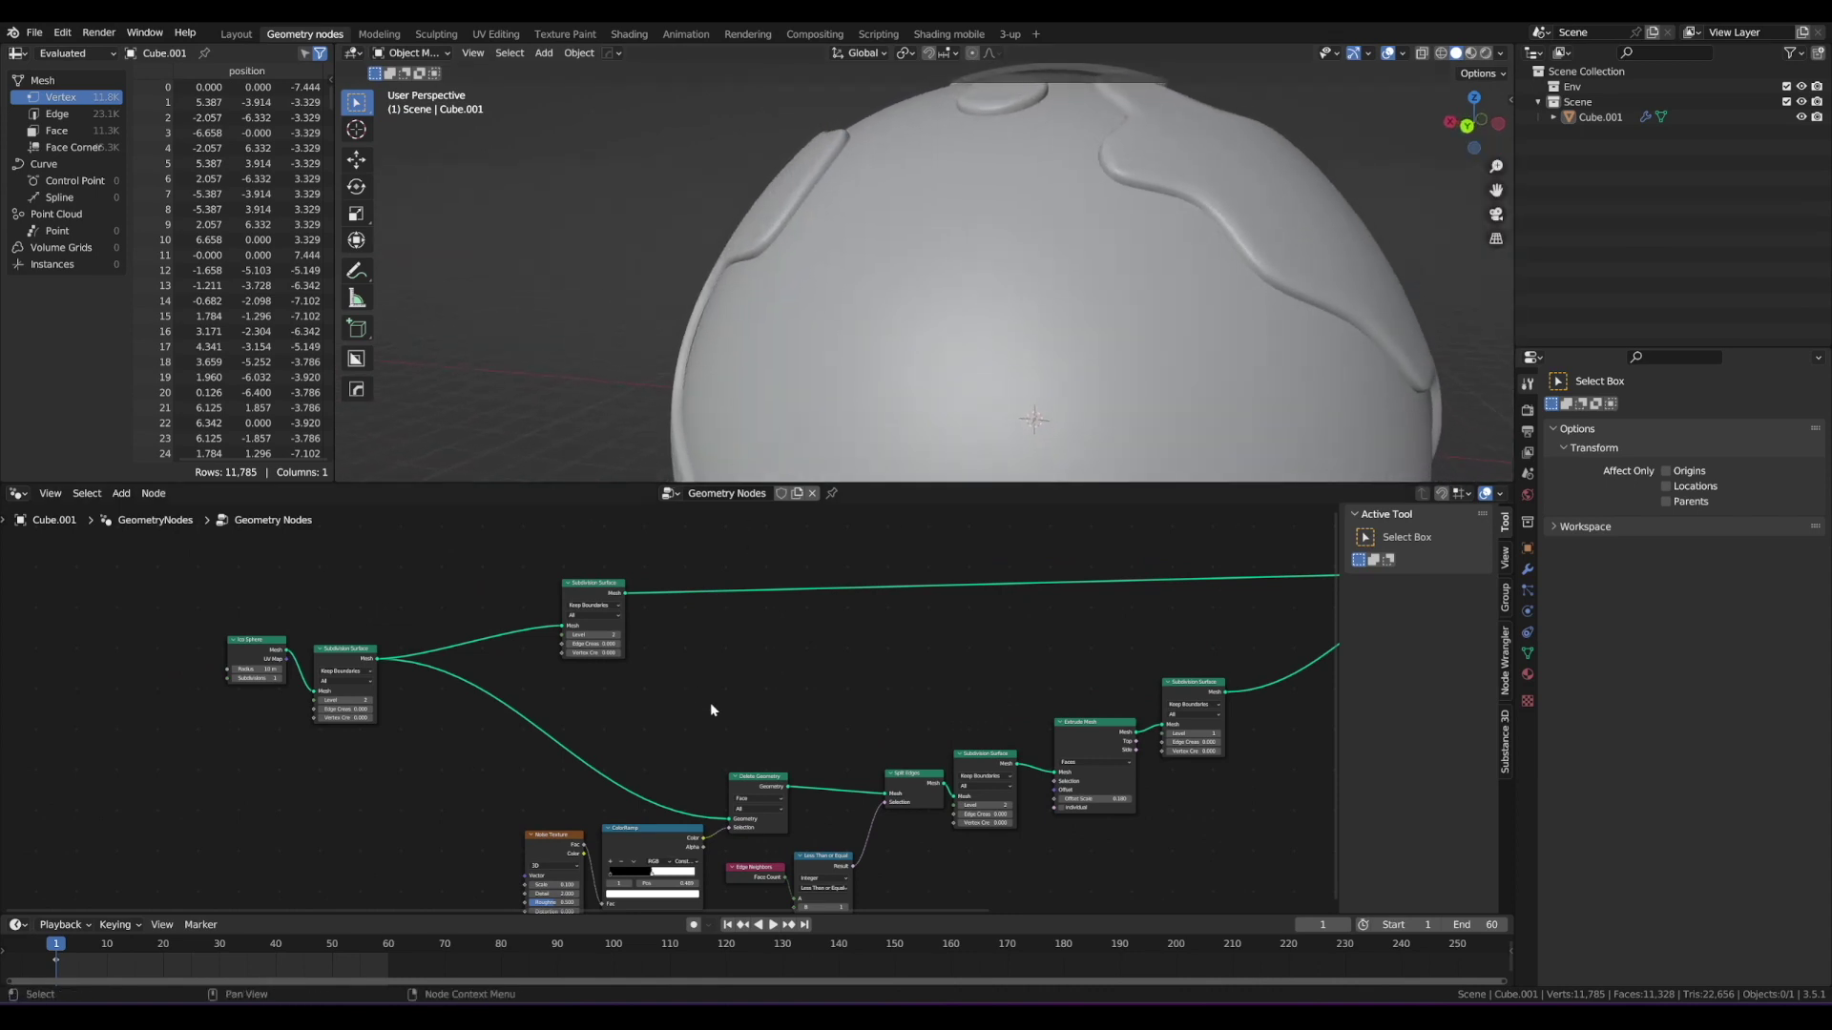
Step: Add a Transform Geometry node on the link after the base sphere branch's Subdivision Surface node
{"action": "scroll", "coordinate": [712, 704], "scroll_direction": "down", "scroll_amount": 1}
{"action": "scroll", "coordinate": [714, 711], "scroll_direction": "up", "scroll_amount": 3}
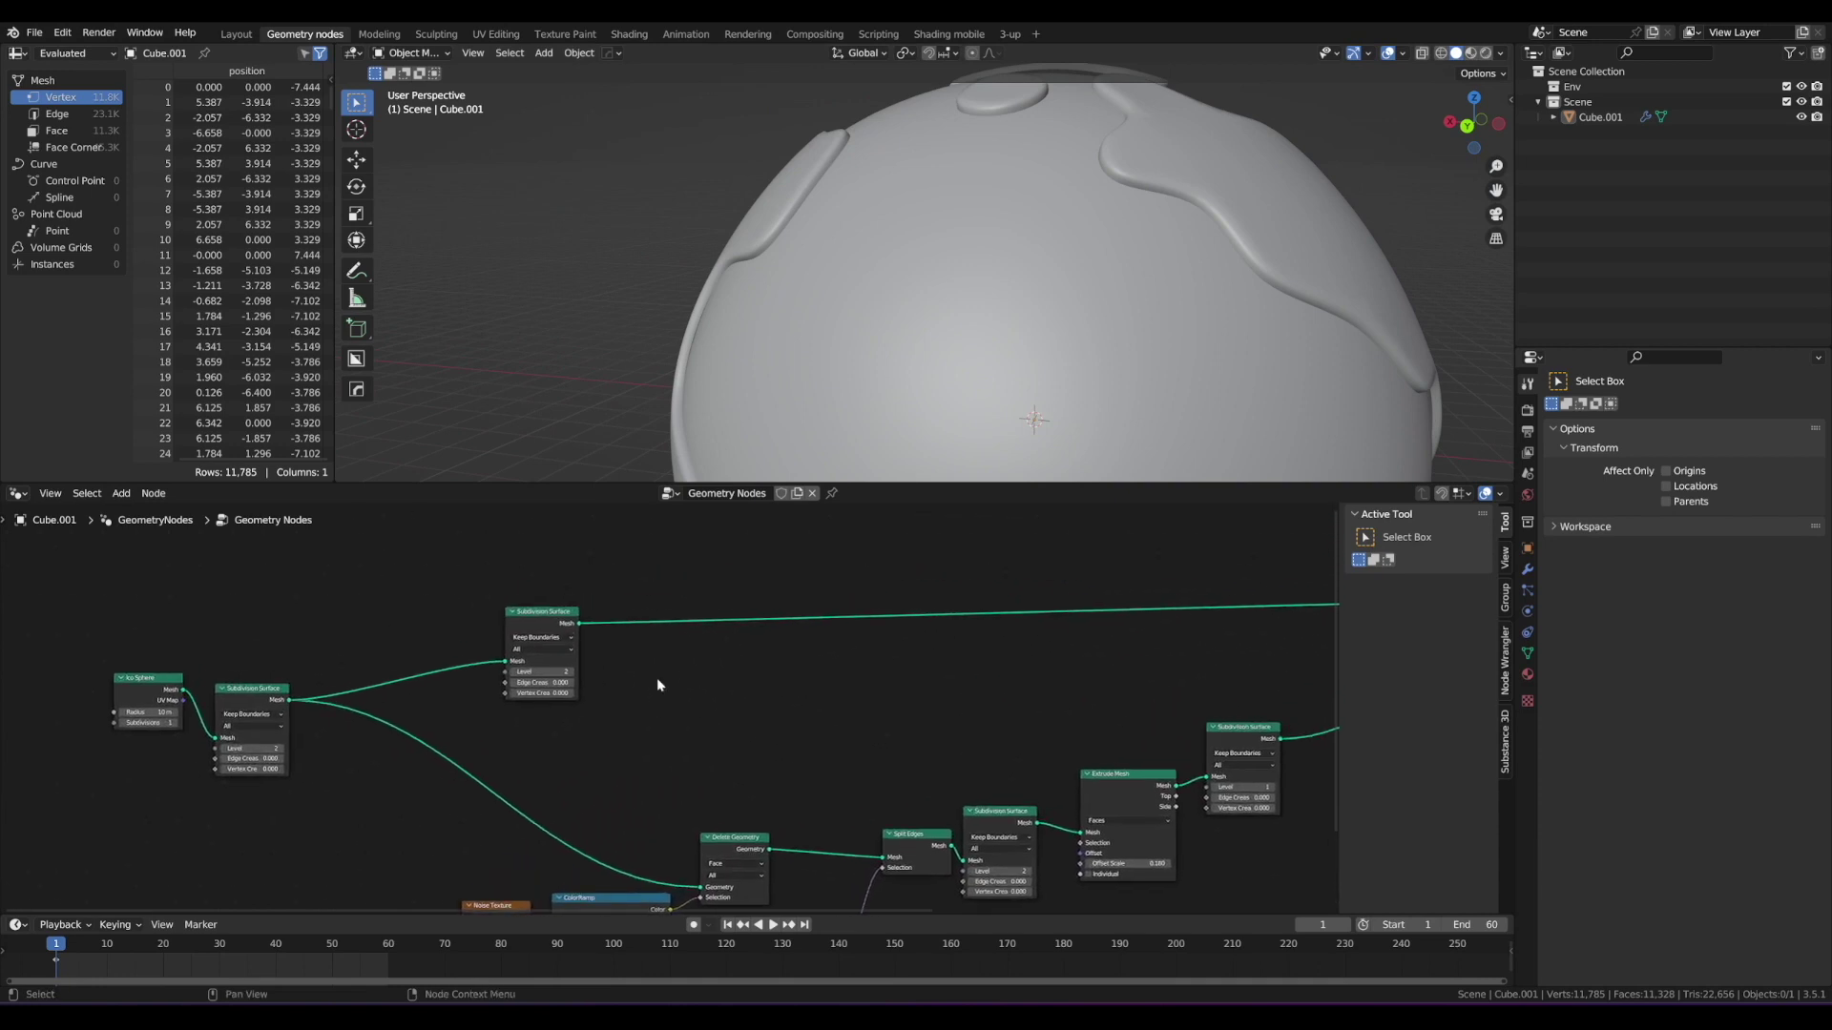
{"action": "key", "text": "shift+a"}
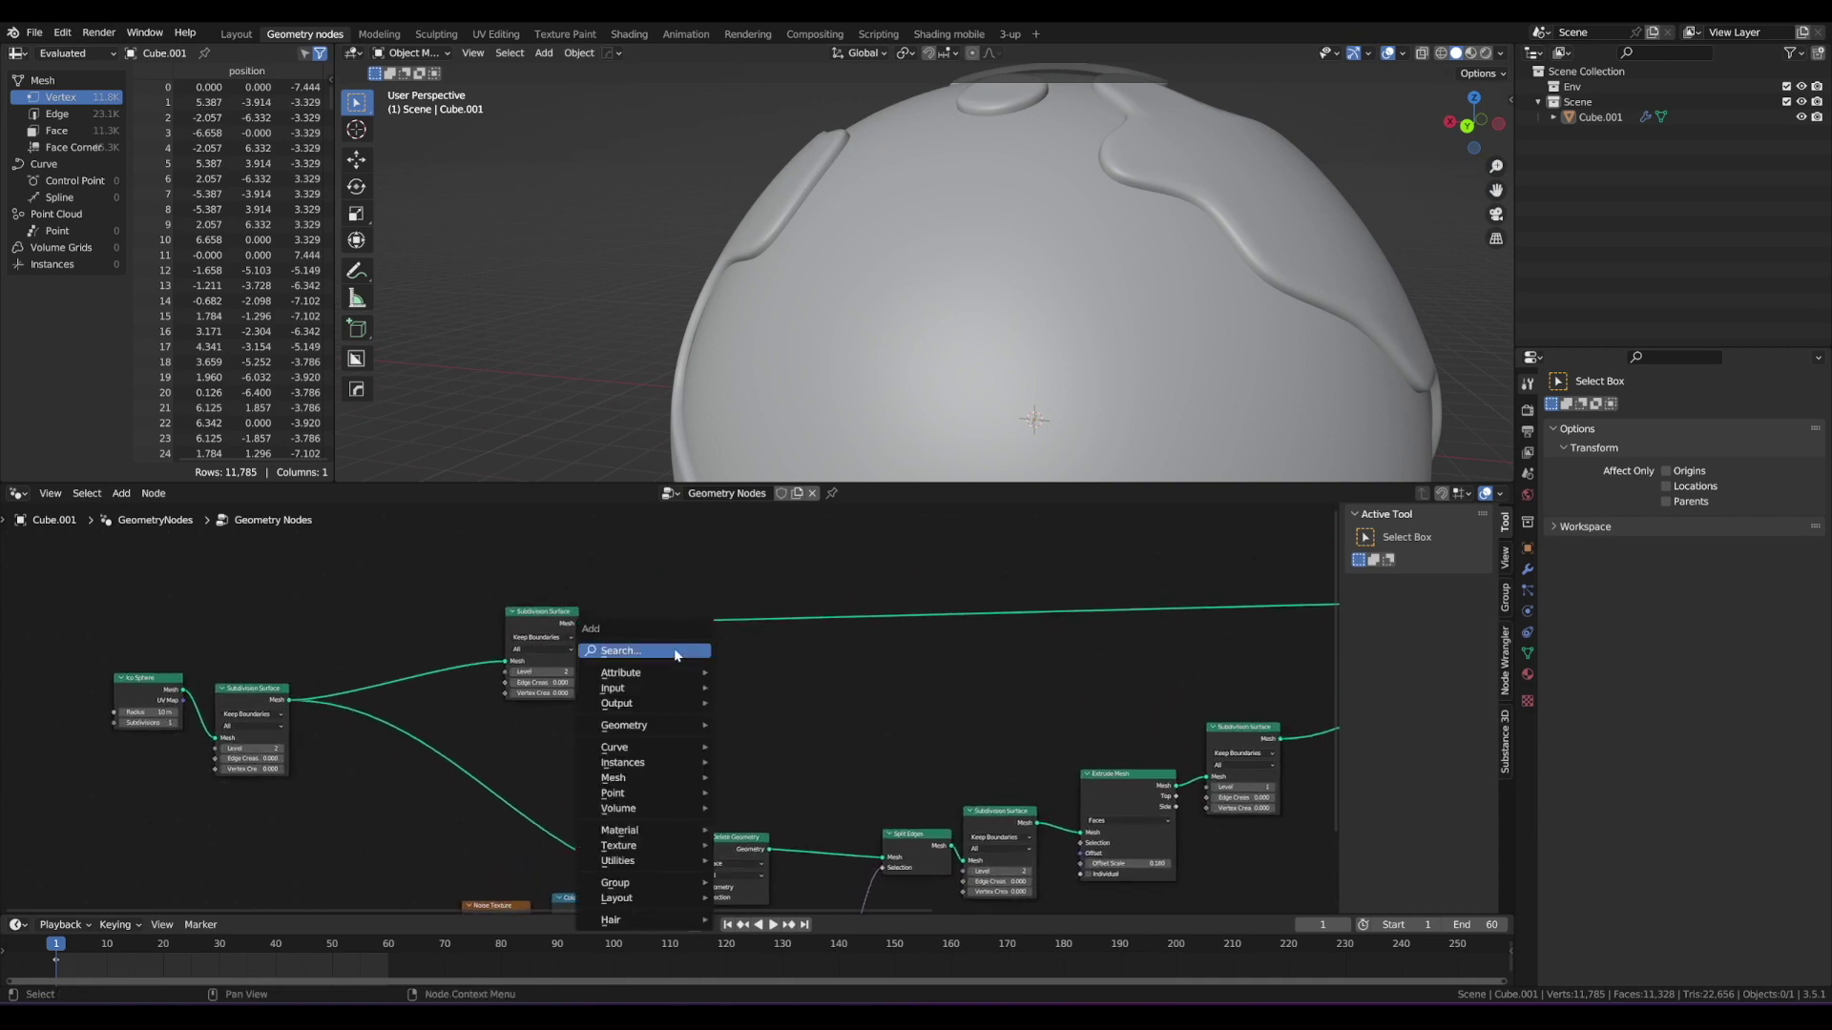
{"action": "left_click", "coordinate": [704, 657]}
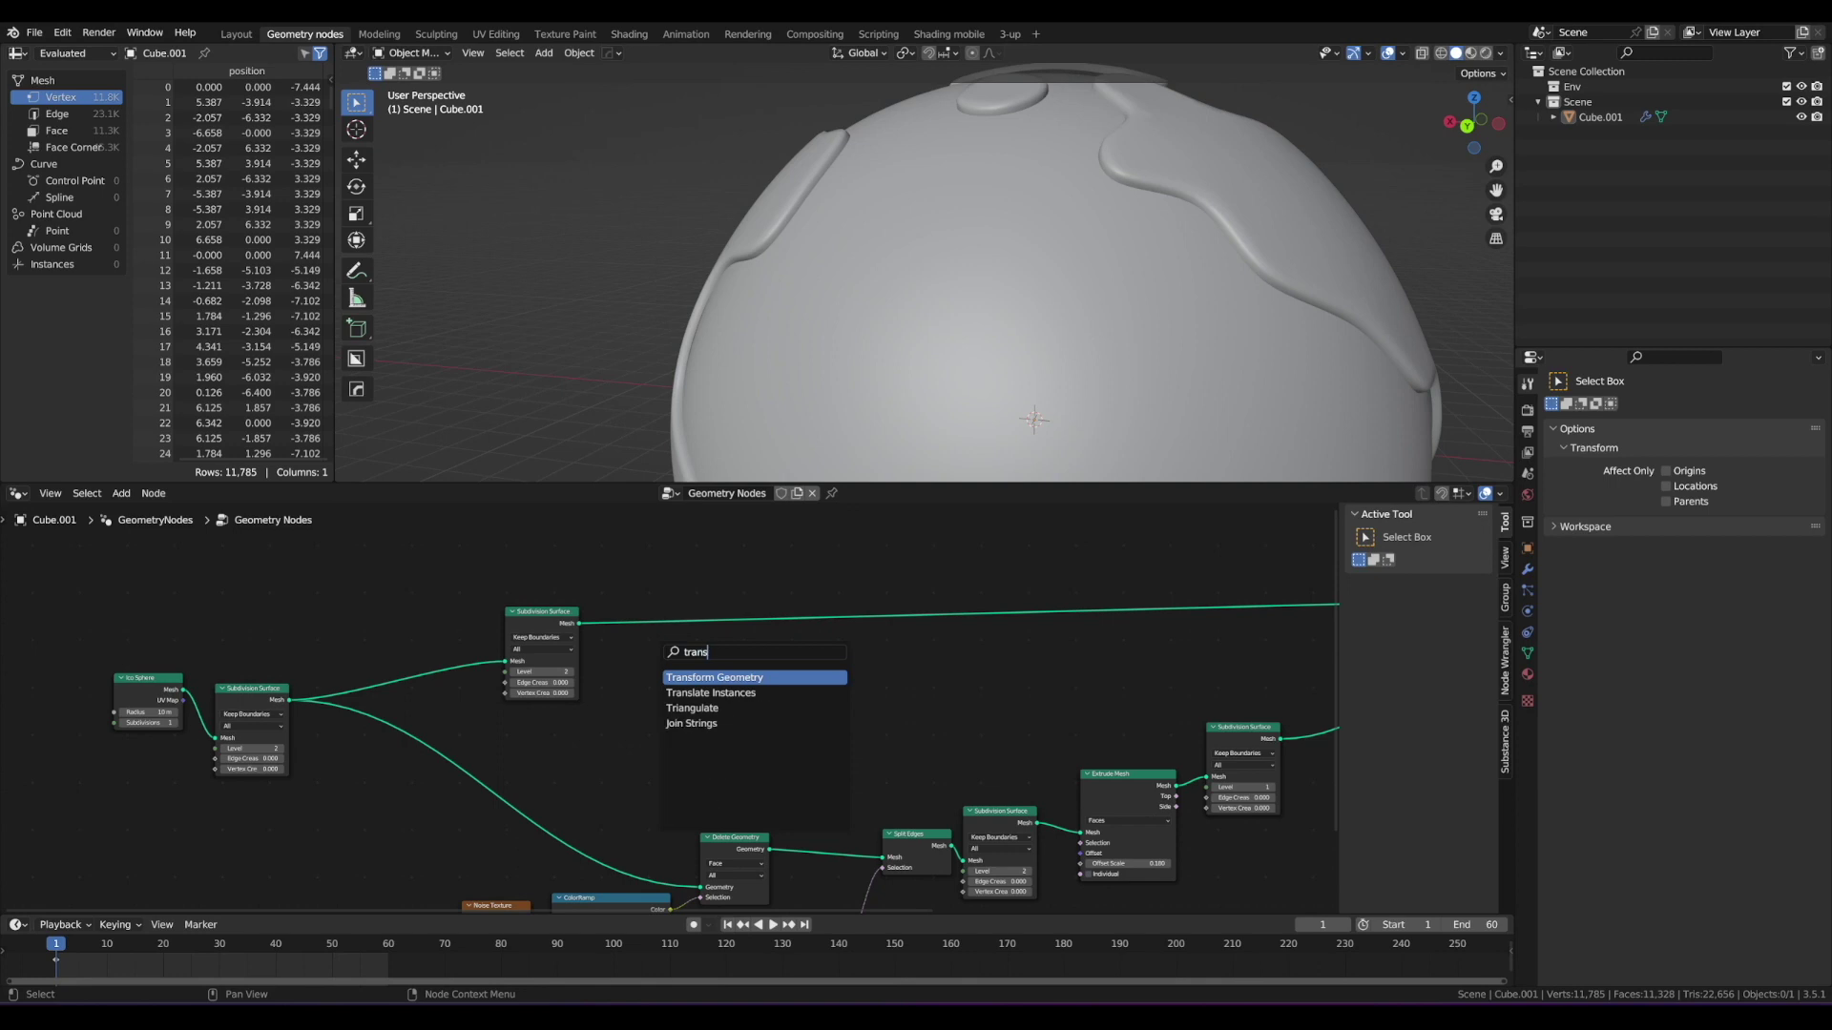
{"action": "key", "text": "Return"}
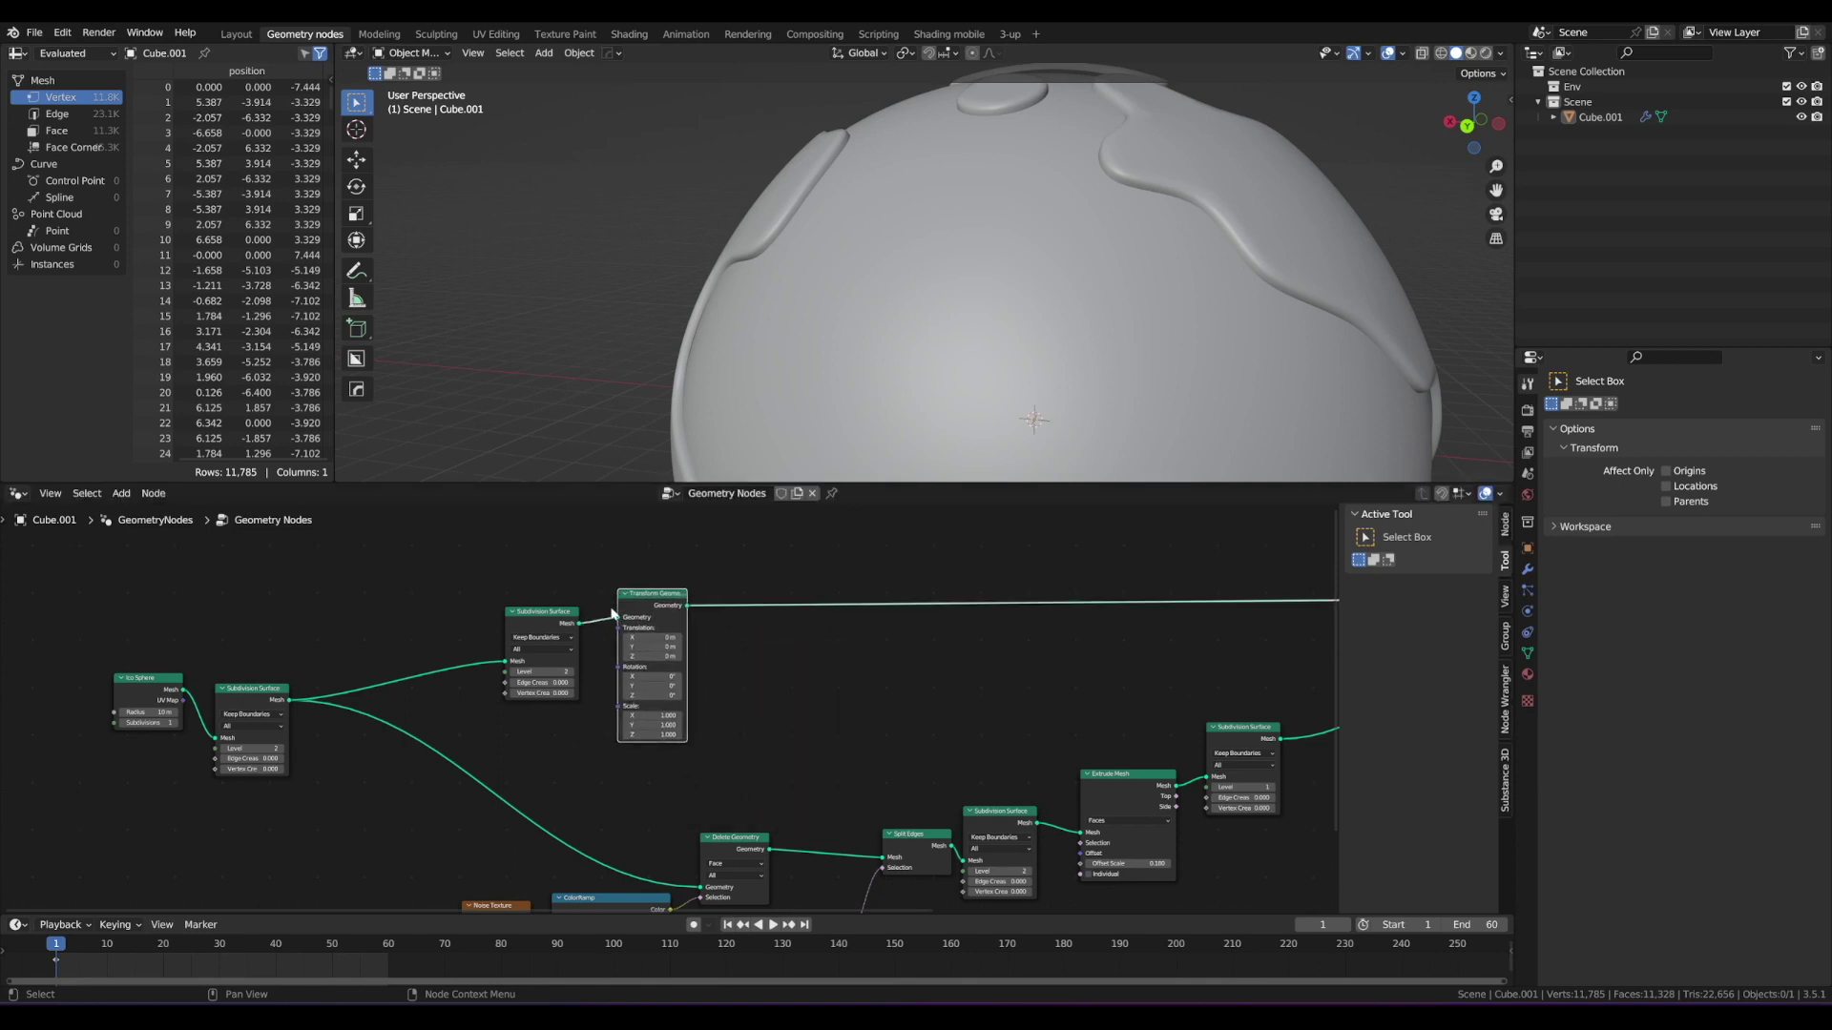
Step: Set the Transform Geometry node's scale to 1.01 on X, Y and Z to enlarge the base sphere slightly
{"action": "left_click", "coordinate": [646, 598]}
{"action": "scroll", "coordinate": [646, 598], "scroll_direction": "up", "scroll_amount": 3}
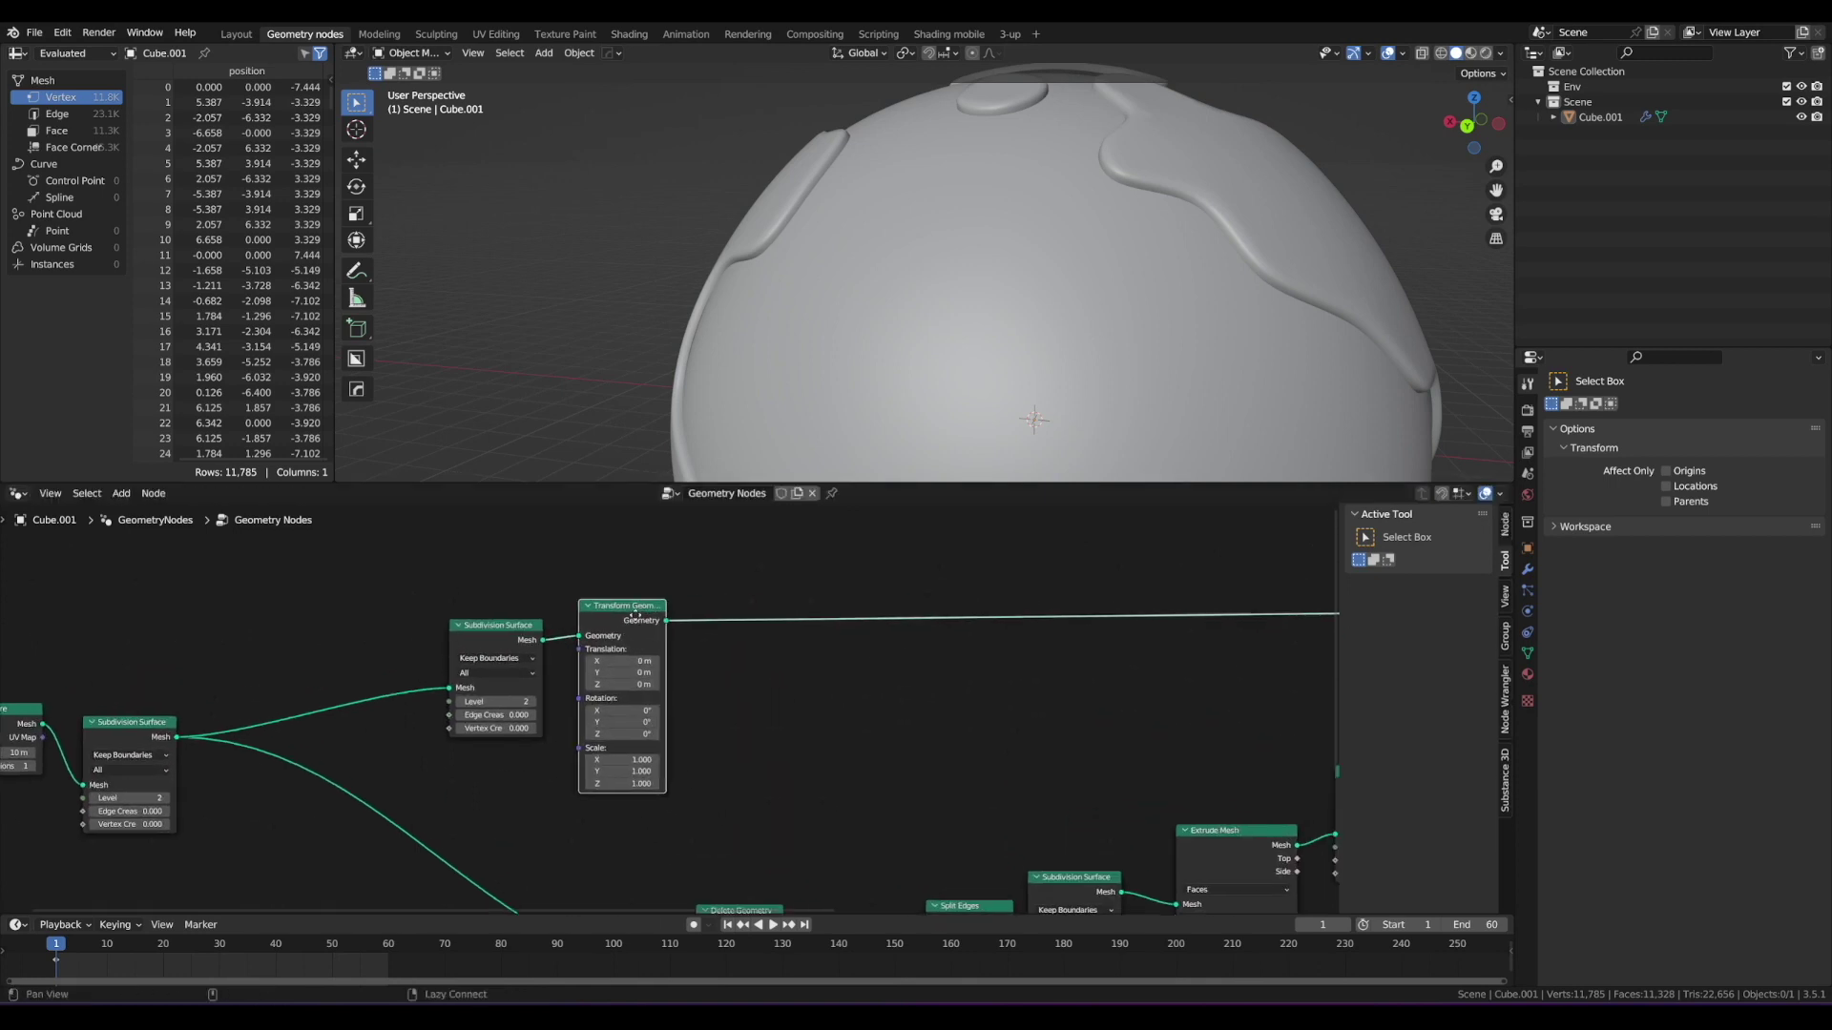
{"action": "mouse_move", "coordinate": [796, 259]}
{"action": "middle_mouse_down"}
{"action": "mouse_move", "coordinate": [735, 268]}
{"action": "mouse_move", "coordinate": [790, 266]}
{"action": "middle_mouse_up"}
{"action": "scroll", "coordinate": [802, 255], "scroll_direction": "up", "scroll_amount": 2}
{"action": "scroll", "coordinate": [768, 263], "scroll_direction": "up", "scroll_amount": 1}
{"action": "scroll", "coordinate": [682, 792], "scroll_direction": "up", "scroll_amount": 3}
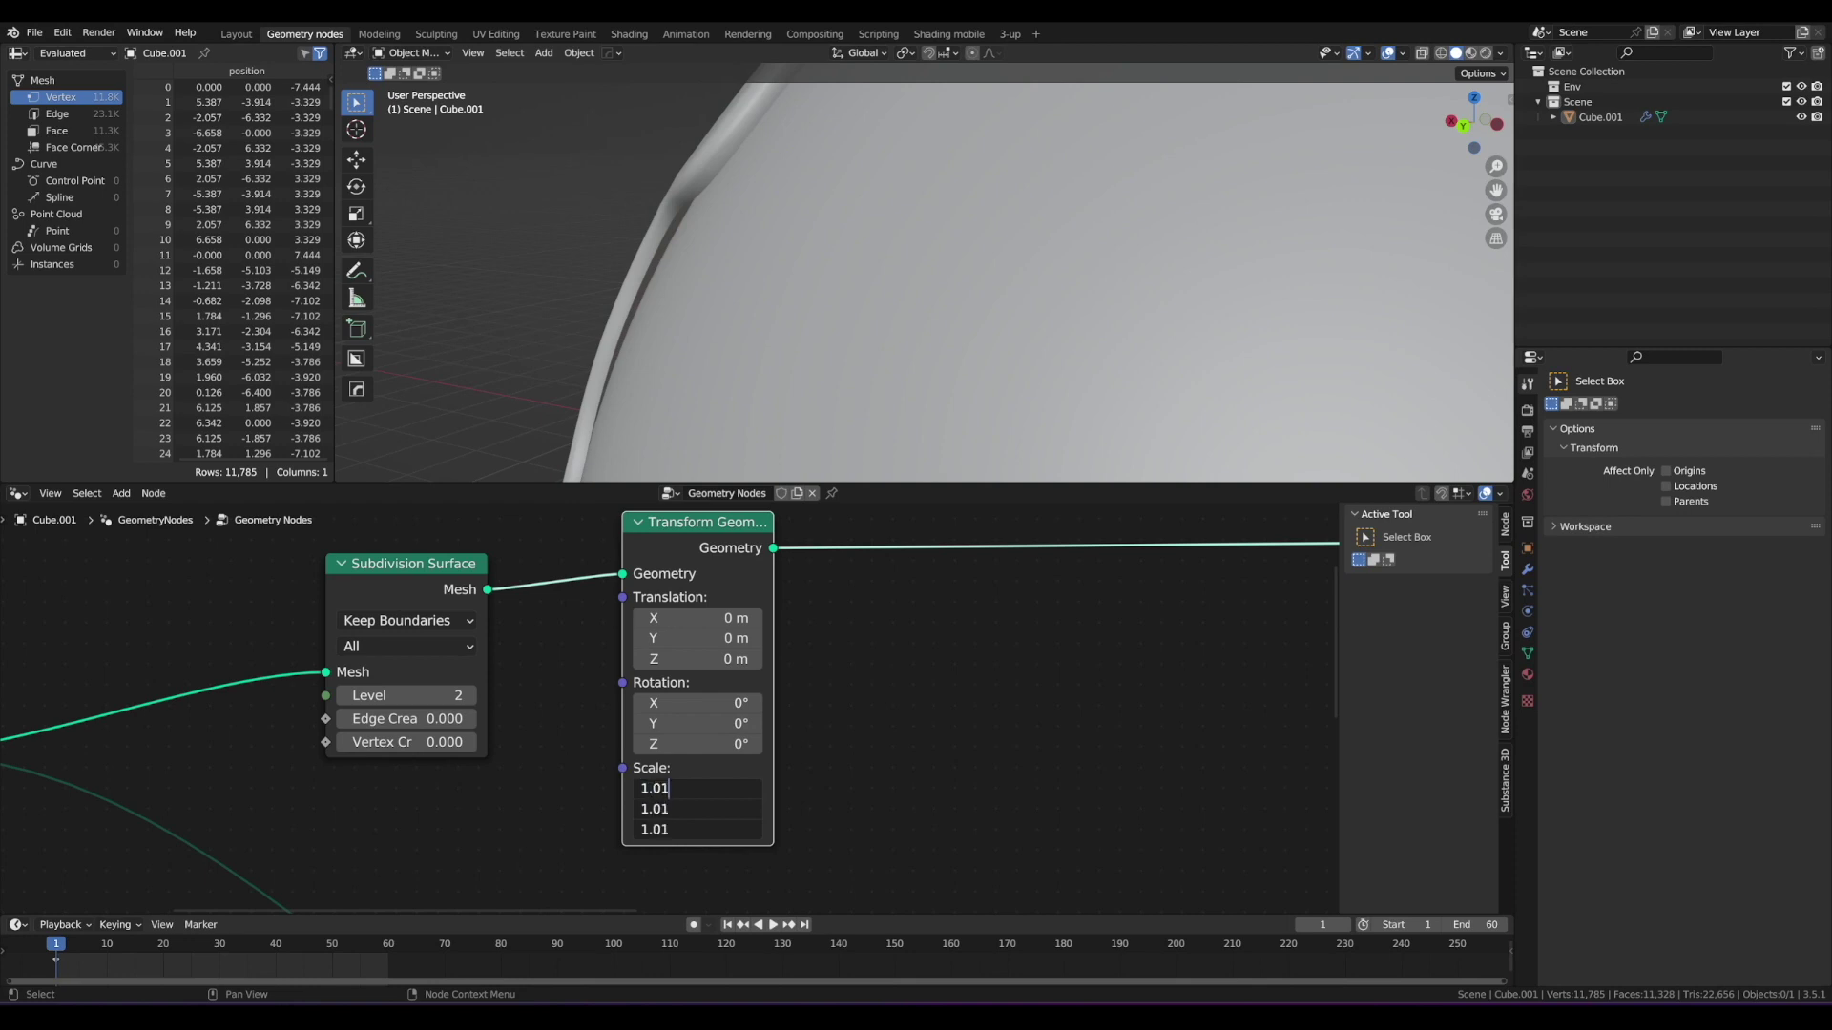
{"action": "key", "text": "Return"}
Step: Inspect from several angles and distances how the enlarged base sphere meets the raised patches
{"action": "left_click_drag", "start_coordinate": [724, 294], "coordinate": [780, 315], "text": "alt"}
{"action": "scroll", "coordinate": [811, 296], "scroll_direction": "down", "scroll_amount": 2}
{"action": "left_click_drag", "start_coordinate": [862, 268], "coordinate": [1206, 238], "text": "alt"}
{"action": "middle_click_drag", "start_coordinate": [1207, 238], "coordinate": [859, 271]}
{"action": "scroll", "coordinate": [857, 272], "scroll_direction": "down", "scroll_amount": 4}
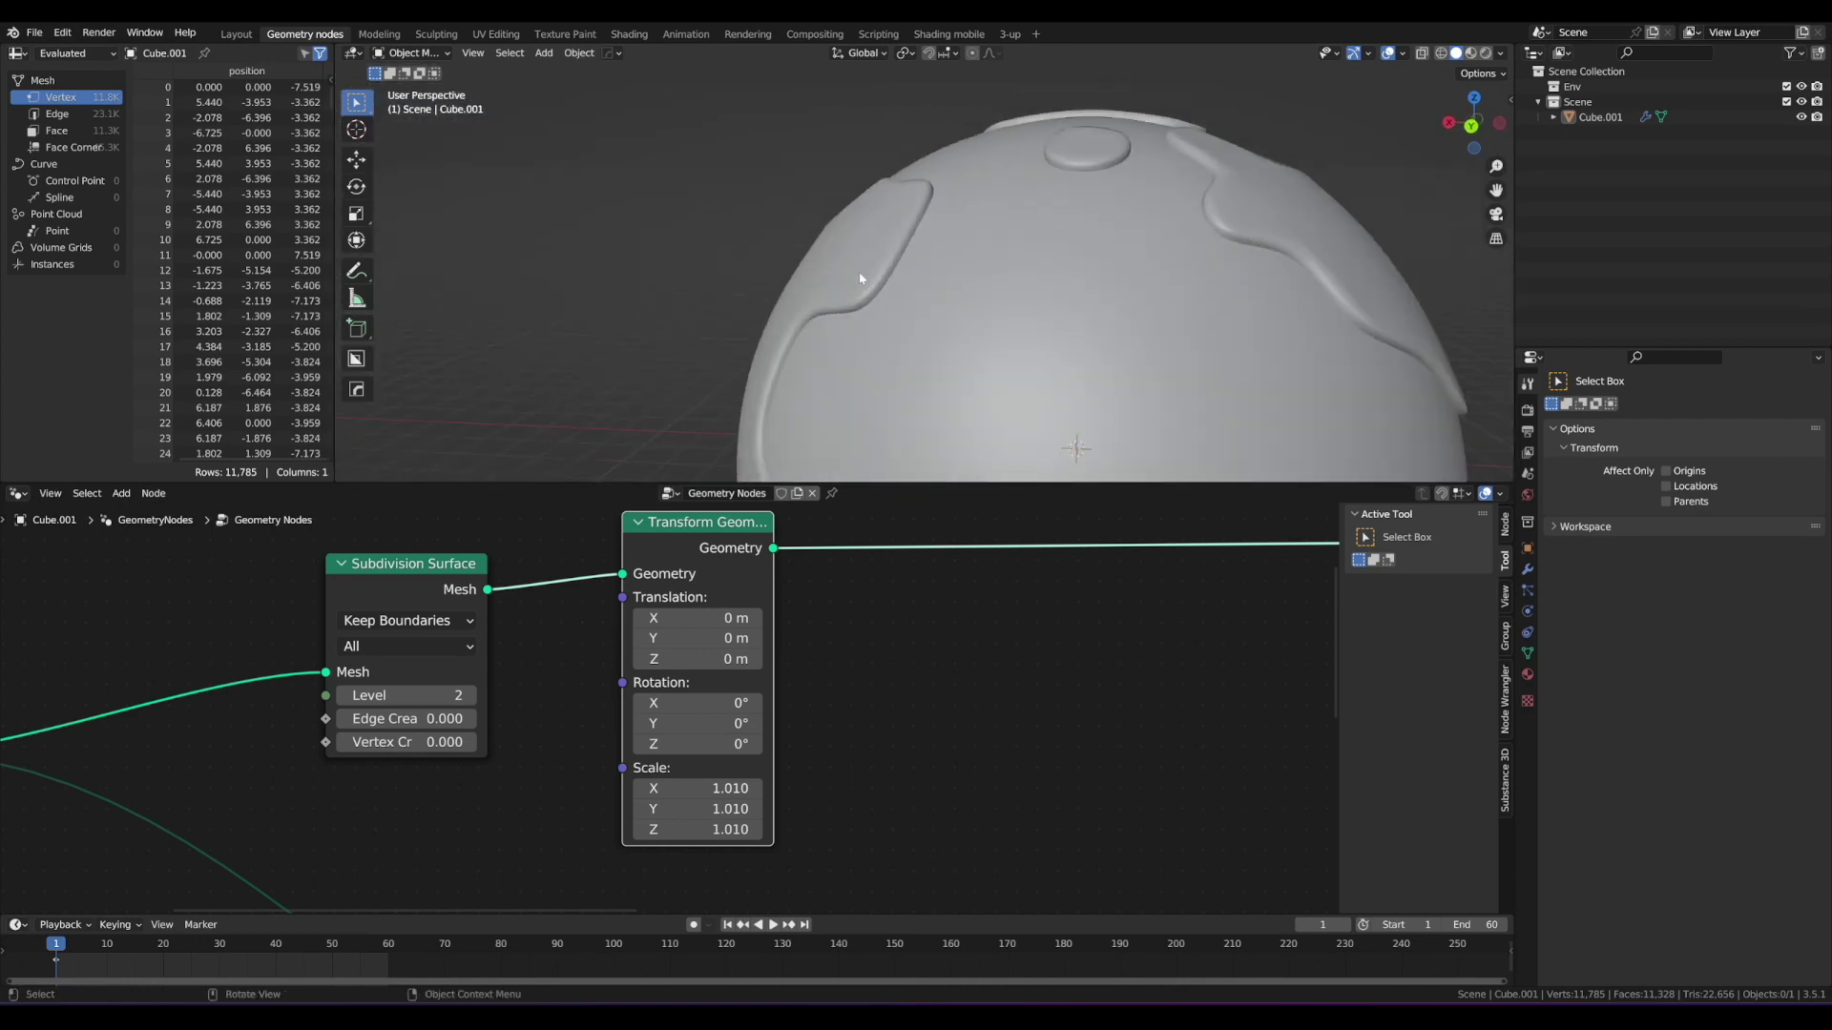
{"action": "scroll", "coordinate": [730, 732], "scroll_direction": "up", "scroll_amount": 1}
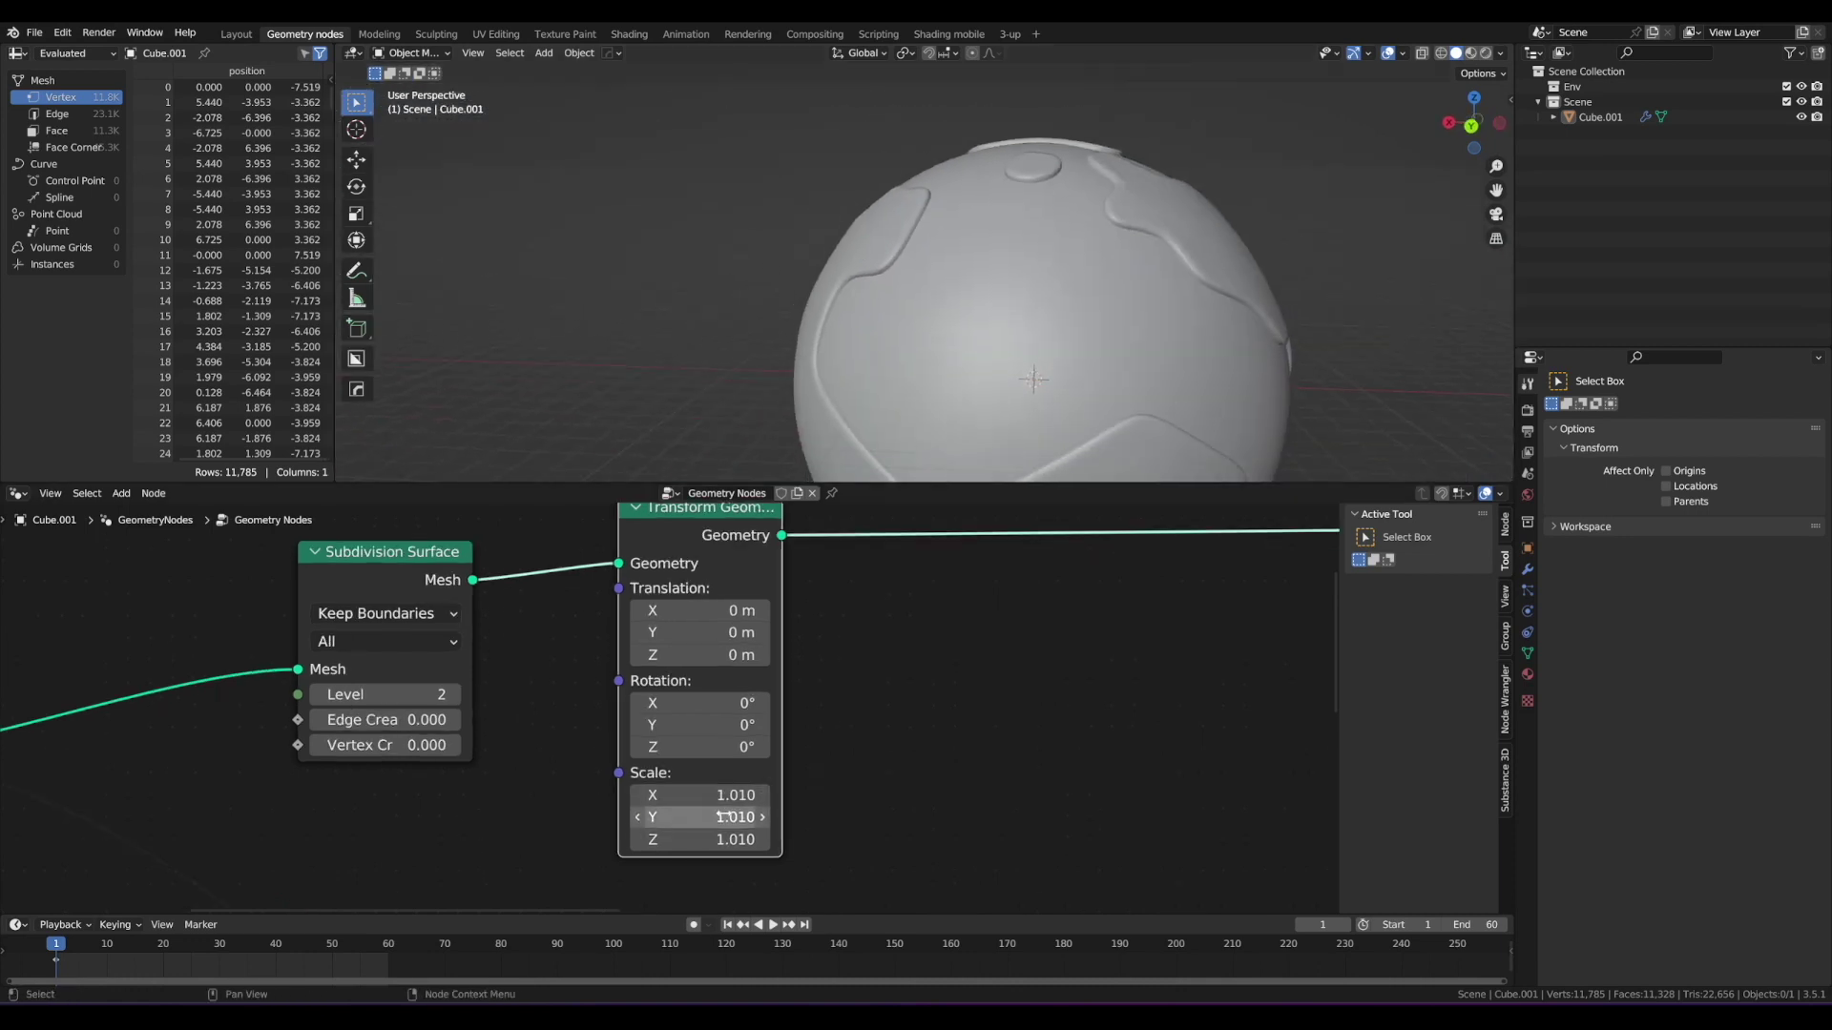
{"action": "scroll", "coordinate": [722, 817], "scroll_direction": "down", "scroll_amount": 2}
{"action": "mouse_move", "coordinate": [696, 560]}
{"action": "left_mouse_down"}
{"action": "mouse_move", "coordinate": [677, 562]}
{"action": "mouse_move", "coordinate": [754, 588]}
{"action": "mouse_move", "coordinate": [684, 567]}
{"action": "left_mouse_up"}
{"action": "scroll", "coordinate": [906, 301], "scroll_direction": "down", "scroll_amount": 3}
{"action": "left_click_drag", "start_coordinate": [983, 321], "coordinate": [909, 315], "text": "alt+shift"}
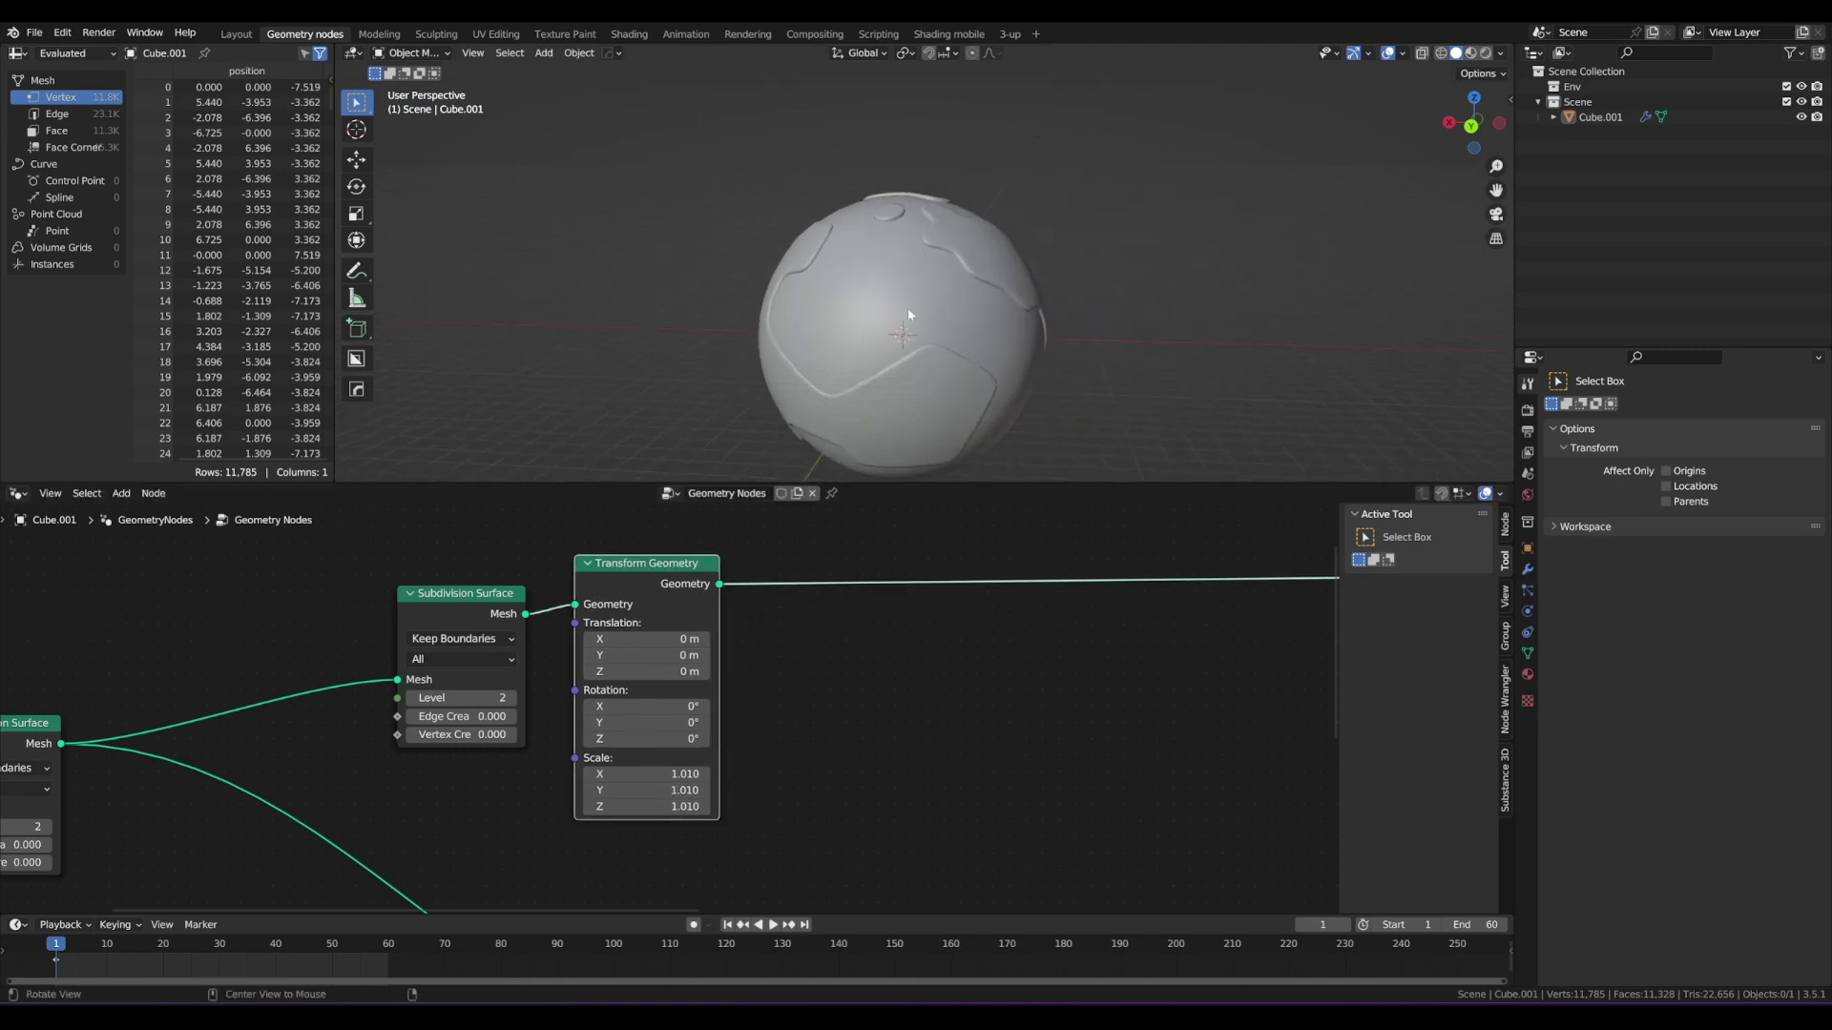
{"action": "mouse_move", "coordinate": [907, 307]}
{"action": "middle_mouse_down"}
{"action": "mouse_move", "coordinate": [964, 380]}
{"action": "mouse_move", "coordinate": [1055, 344]}
{"action": "mouse_move", "coordinate": [771, 233]}
{"action": "mouse_move", "coordinate": [959, 289]}
{"action": "mouse_move", "coordinate": [1017, 353]}
{"action": "mouse_move", "coordinate": [892, 305]}
{"action": "mouse_move", "coordinate": [878, 324]}
{"action": "middle_mouse_up"}
{"action": "scroll", "coordinate": [830, 638], "scroll_direction": "down", "scroll_amount": 2}
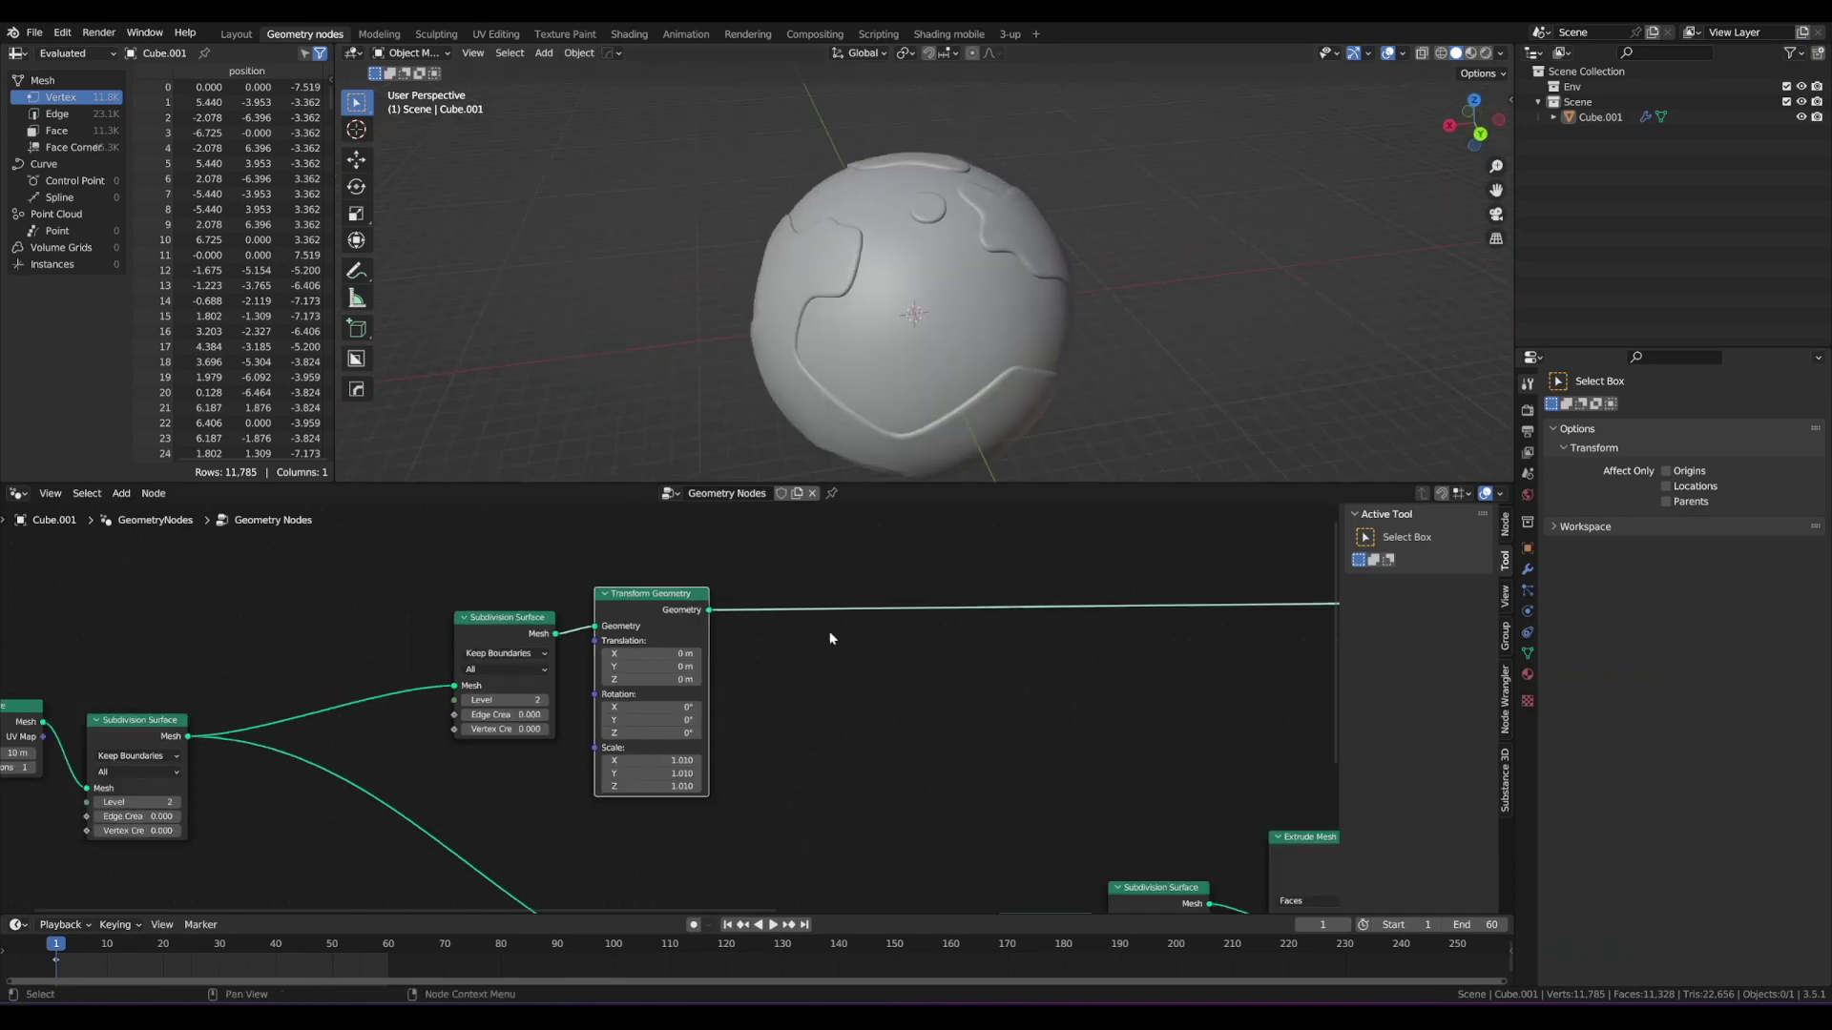
Step: Review the node tree down to the Noise Texture and ColorRamp nodes that drive Delete Geometry
{"action": "left_click_drag", "start_coordinate": [830, 638], "coordinate": [1276, 613], "text": "alt"}
{"action": "scroll", "coordinate": [693, 708], "scroll_direction": "up", "scroll_amount": 2}
{"action": "left_click_drag", "start_coordinate": [693, 708], "coordinate": [891, 654], "text": "alt"}
{"action": "scroll", "coordinate": [892, 654], "scroll_direction": "down", "scroll_amount": 3}
{"action": "left_click_drag", "start_coordinate": [1113, 861], "coordinate": [876, 624], "text": "alt"}
{"action": "scroll", "coordinate": [874, 626], "scroll_direction": "up", "scroll_amount": 2}
{"action": "mouse_move", "coordinate": [926, 289]}
{"action": "left_mouse_down", "text": "alt"}
{"action": "mouse_move", "coordinate": [993, 274]}
{"action": "mouse_move", "coordinate": [899, 301]}
{"action": "left_mouse_up", "text": "alt"}
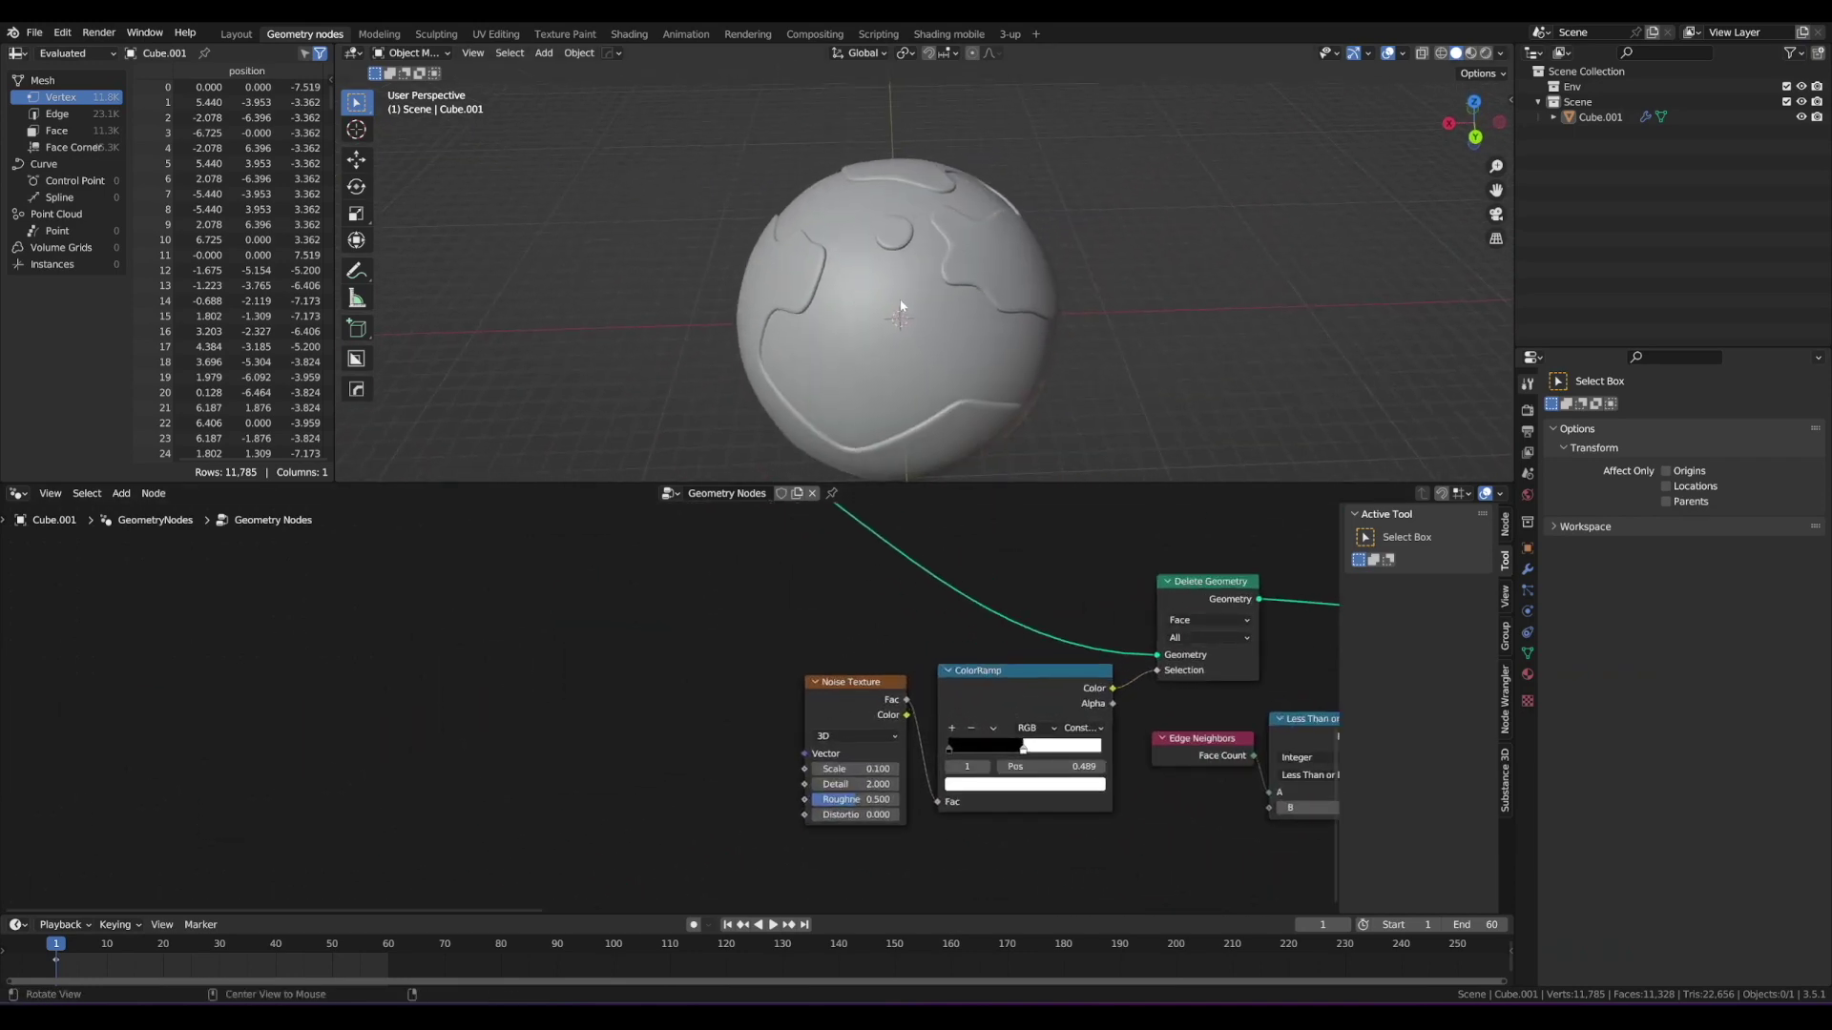
{"action": "scroll", "coordinate": [1049, 629], "scroll_direction": "down", "scroll_amount": 2}
{"action": "middle_click_drag", "start_coordinate": [1085, 611], "coordinate": [1019, 618]}
{"action": "scroll", "coordinate": [844, 649], "scroll_direction": "up", "scroll_amount": 6}
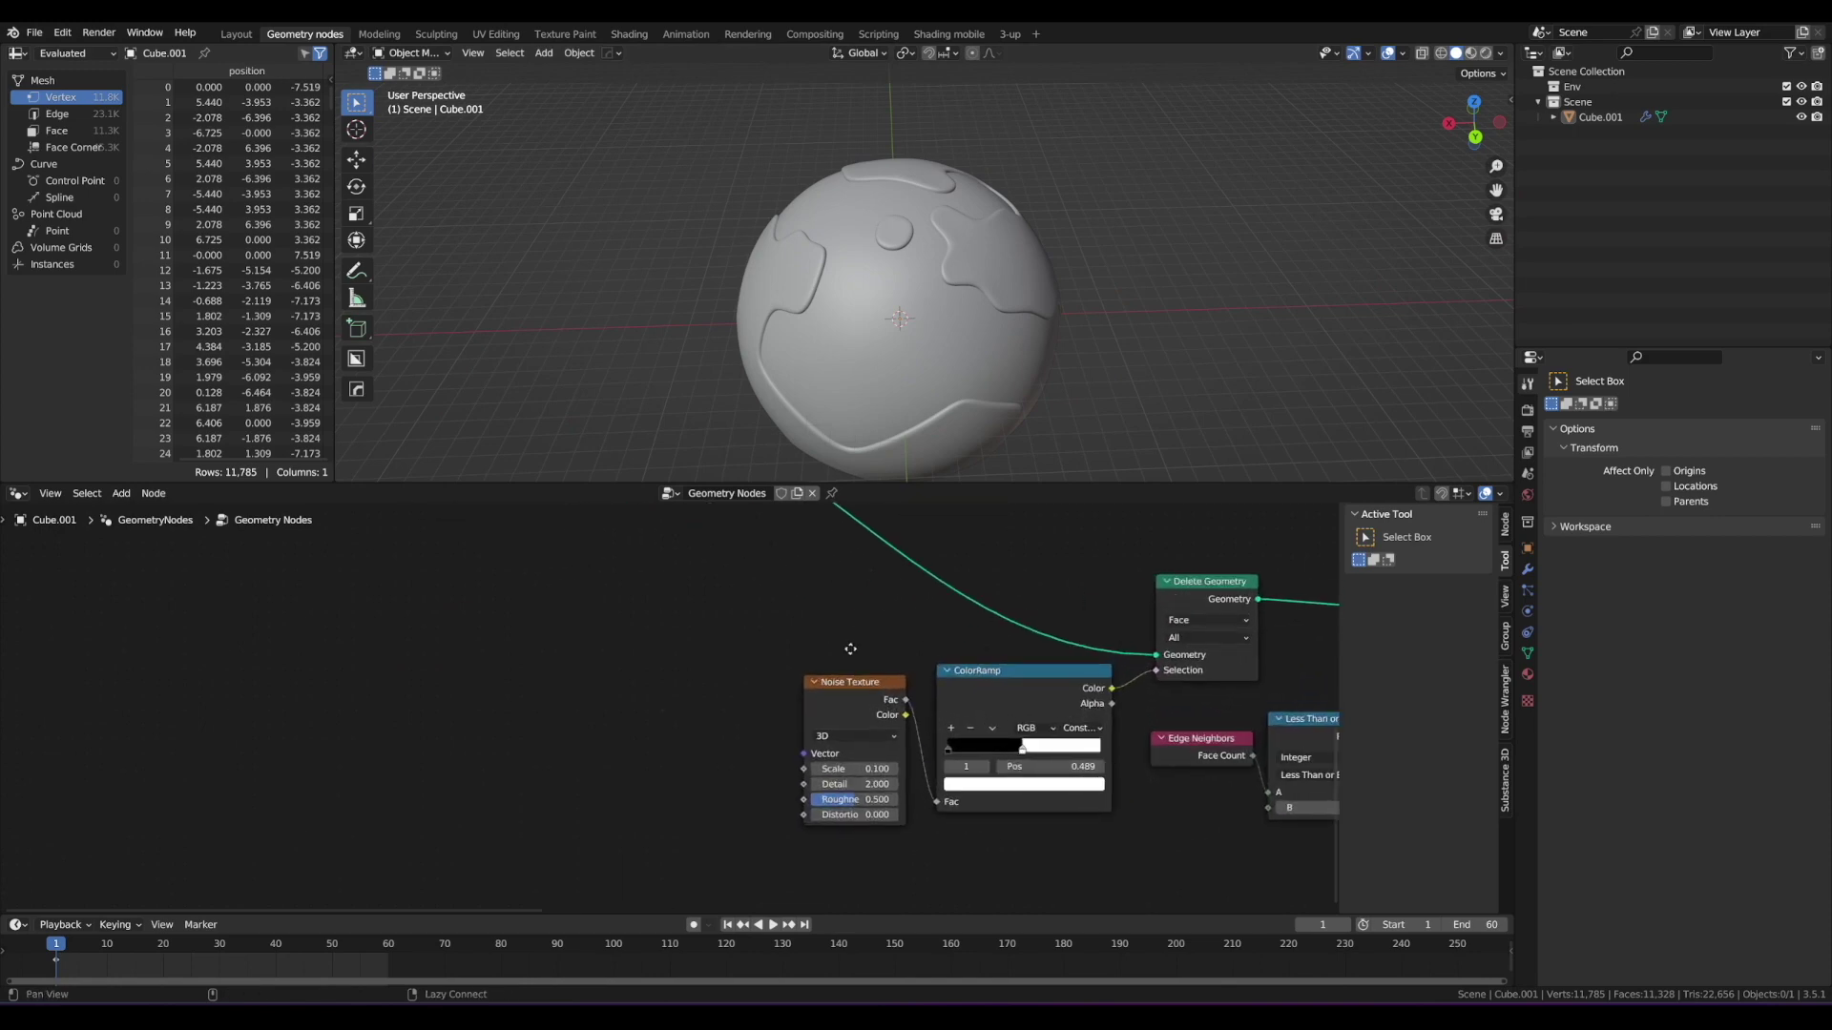
Step: Move the Noise Texture node slightly to give it more room beside the ColorRamp node
{"action": "middle_click_drag", "start_coordinate": [850, 645], "coordinate": [783, 643]}
{"action": "left_click_drag", "start_coordinate": [794, 684], "coordinate": [766, 682]}
{"action": "scroll", "coordinate": [781, 664], "scroll_direction": "up", "scroll_amount": 3}
{"action": "middle_click_drag", "start_coordinate": [806, 675], "coordinate": [805, 654]}
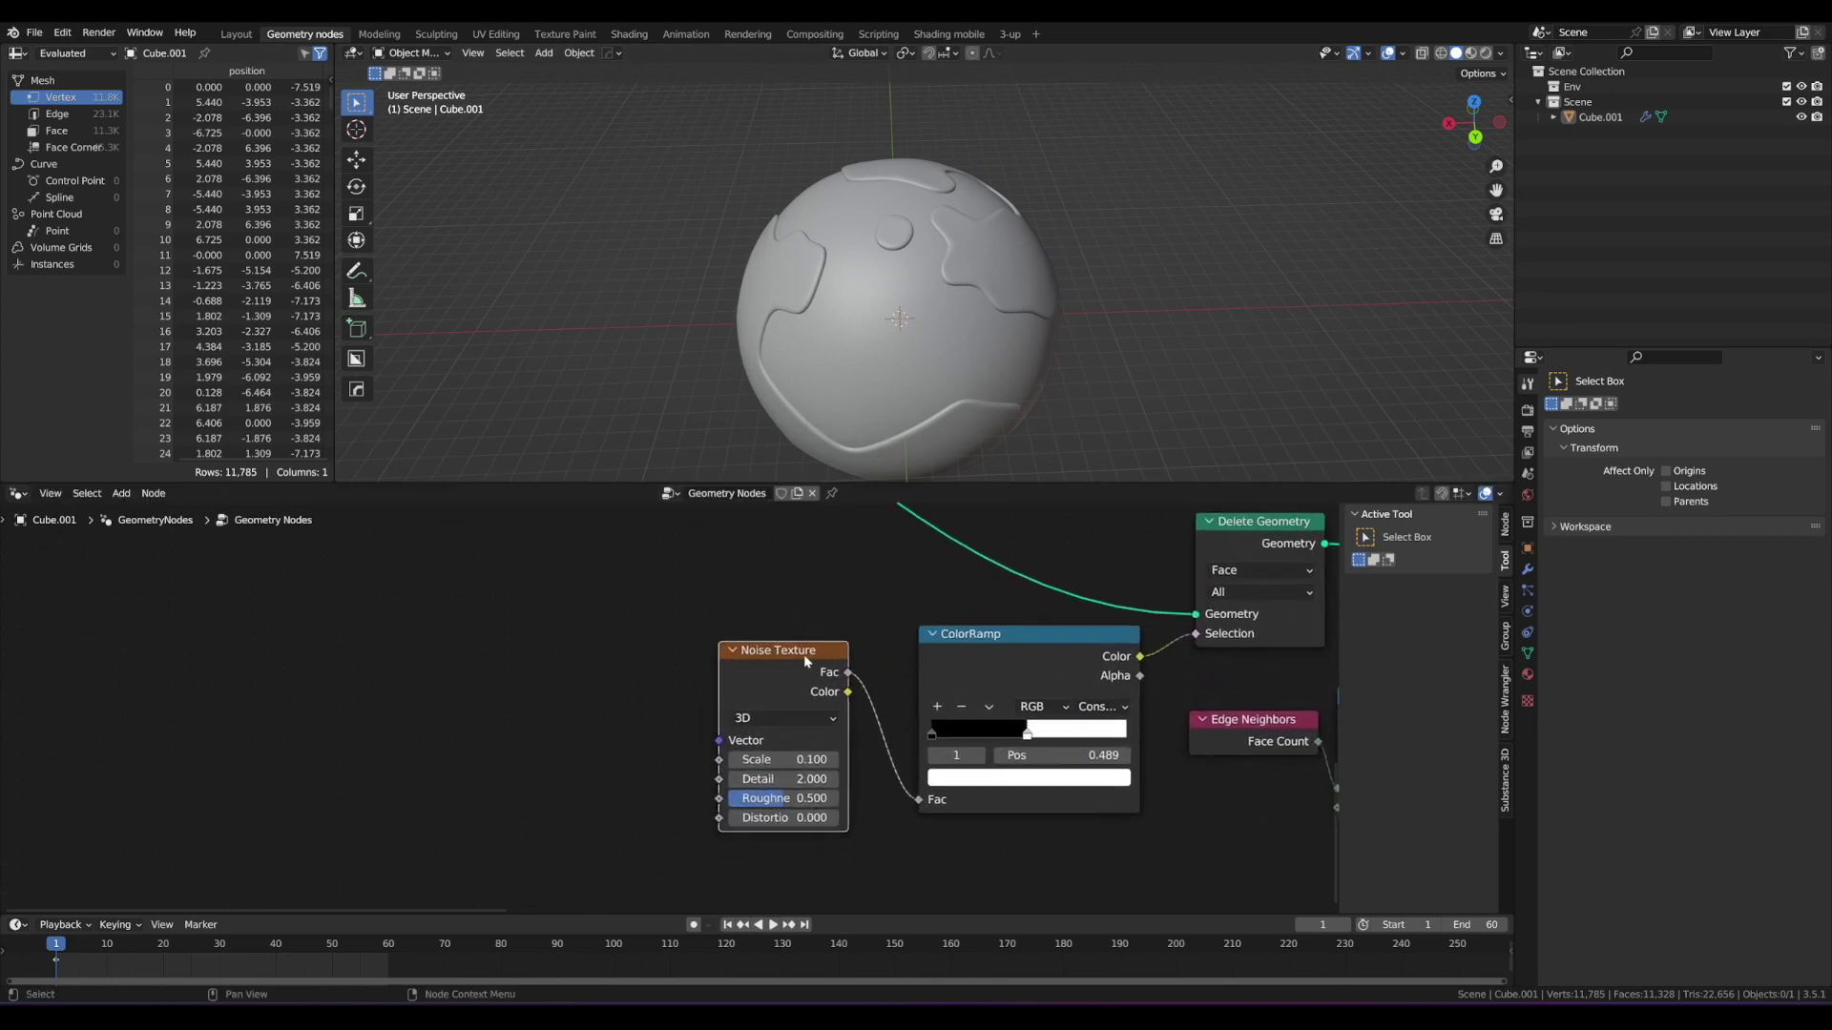
{"action": "left_click_drag", "start_coordinate": [805, 654], "coordinate": [798, 649]}
{"action": "left_click_drag", "start_coordinate": [974, 631], "coordinate": [969, 634]}
{"action": "left_click_drag", "start_coordinate": [839, 651], "coordinate": [847, 646]}
{"action": "scroll", "coordinate": [810, 641], "scroll_direction": "up", "scroll_amount": 2}
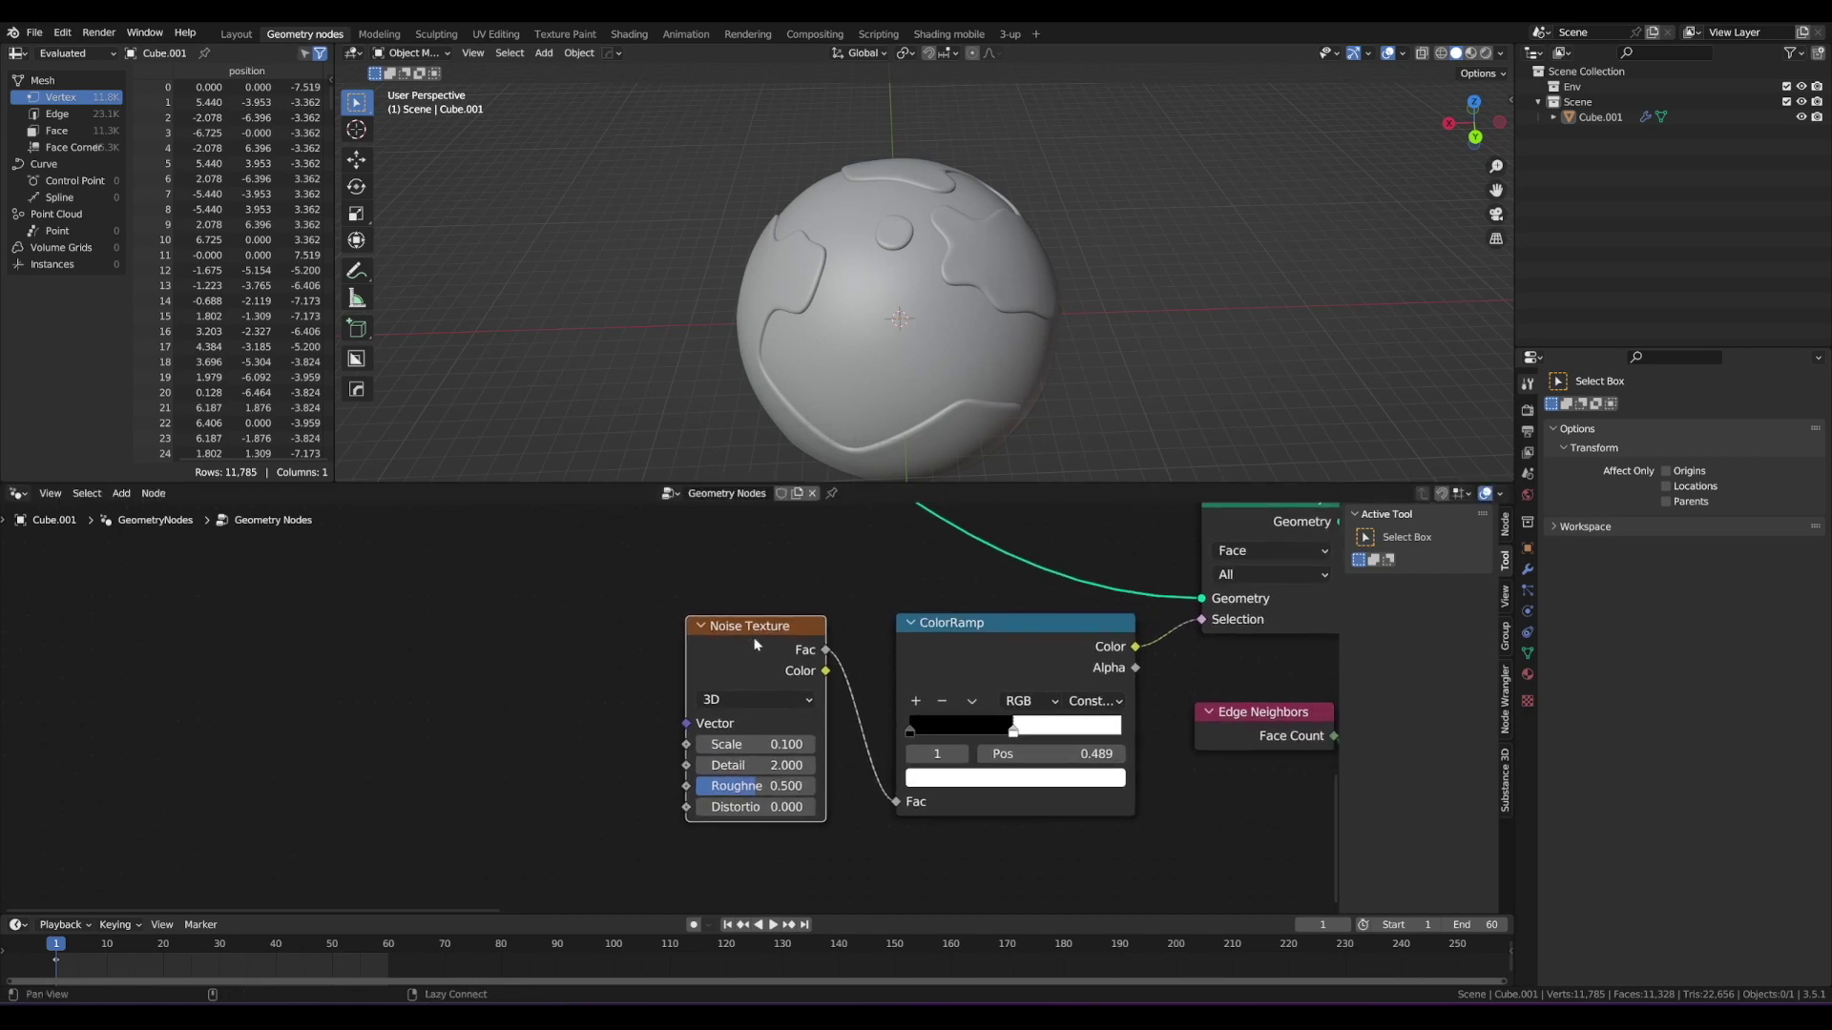
{"action": "left_click_drag", "start_coordinate": [748, 636], "coordinate": [757, 640]}
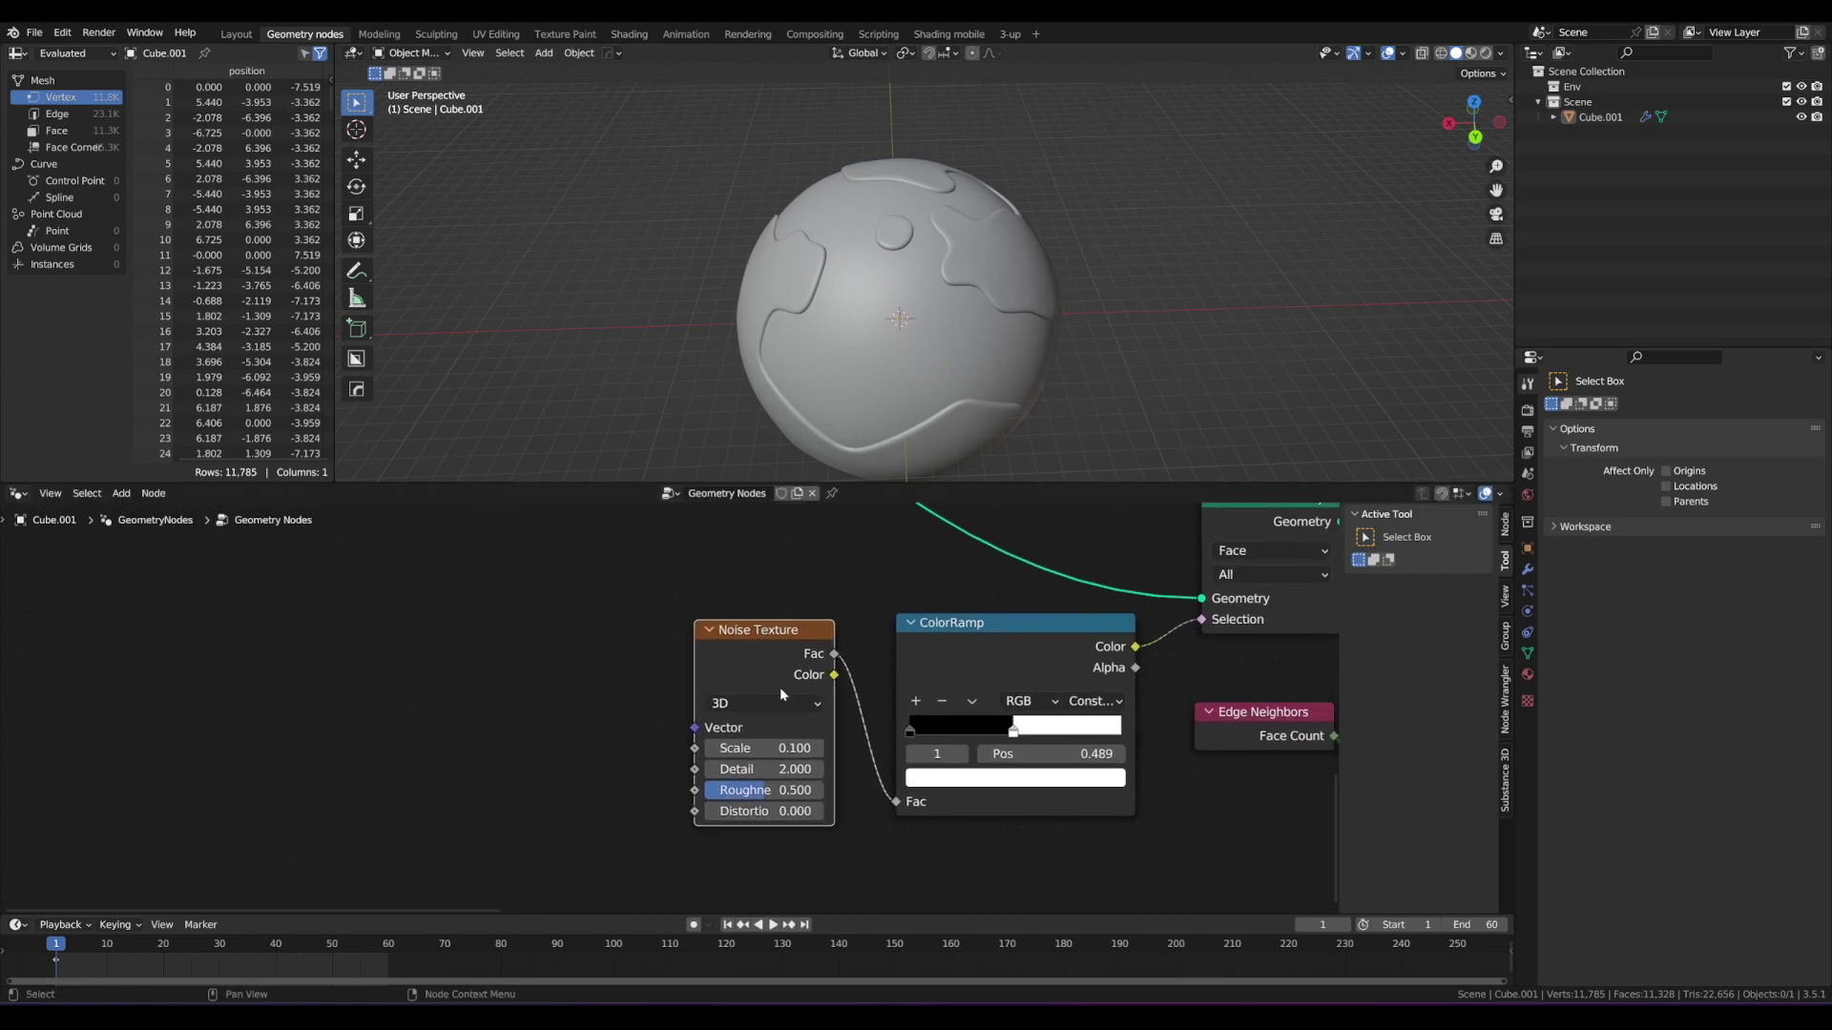
{"action": "middle_click_drag", "start_coordinate": [800, 647], "coordinate": [802, 640]}
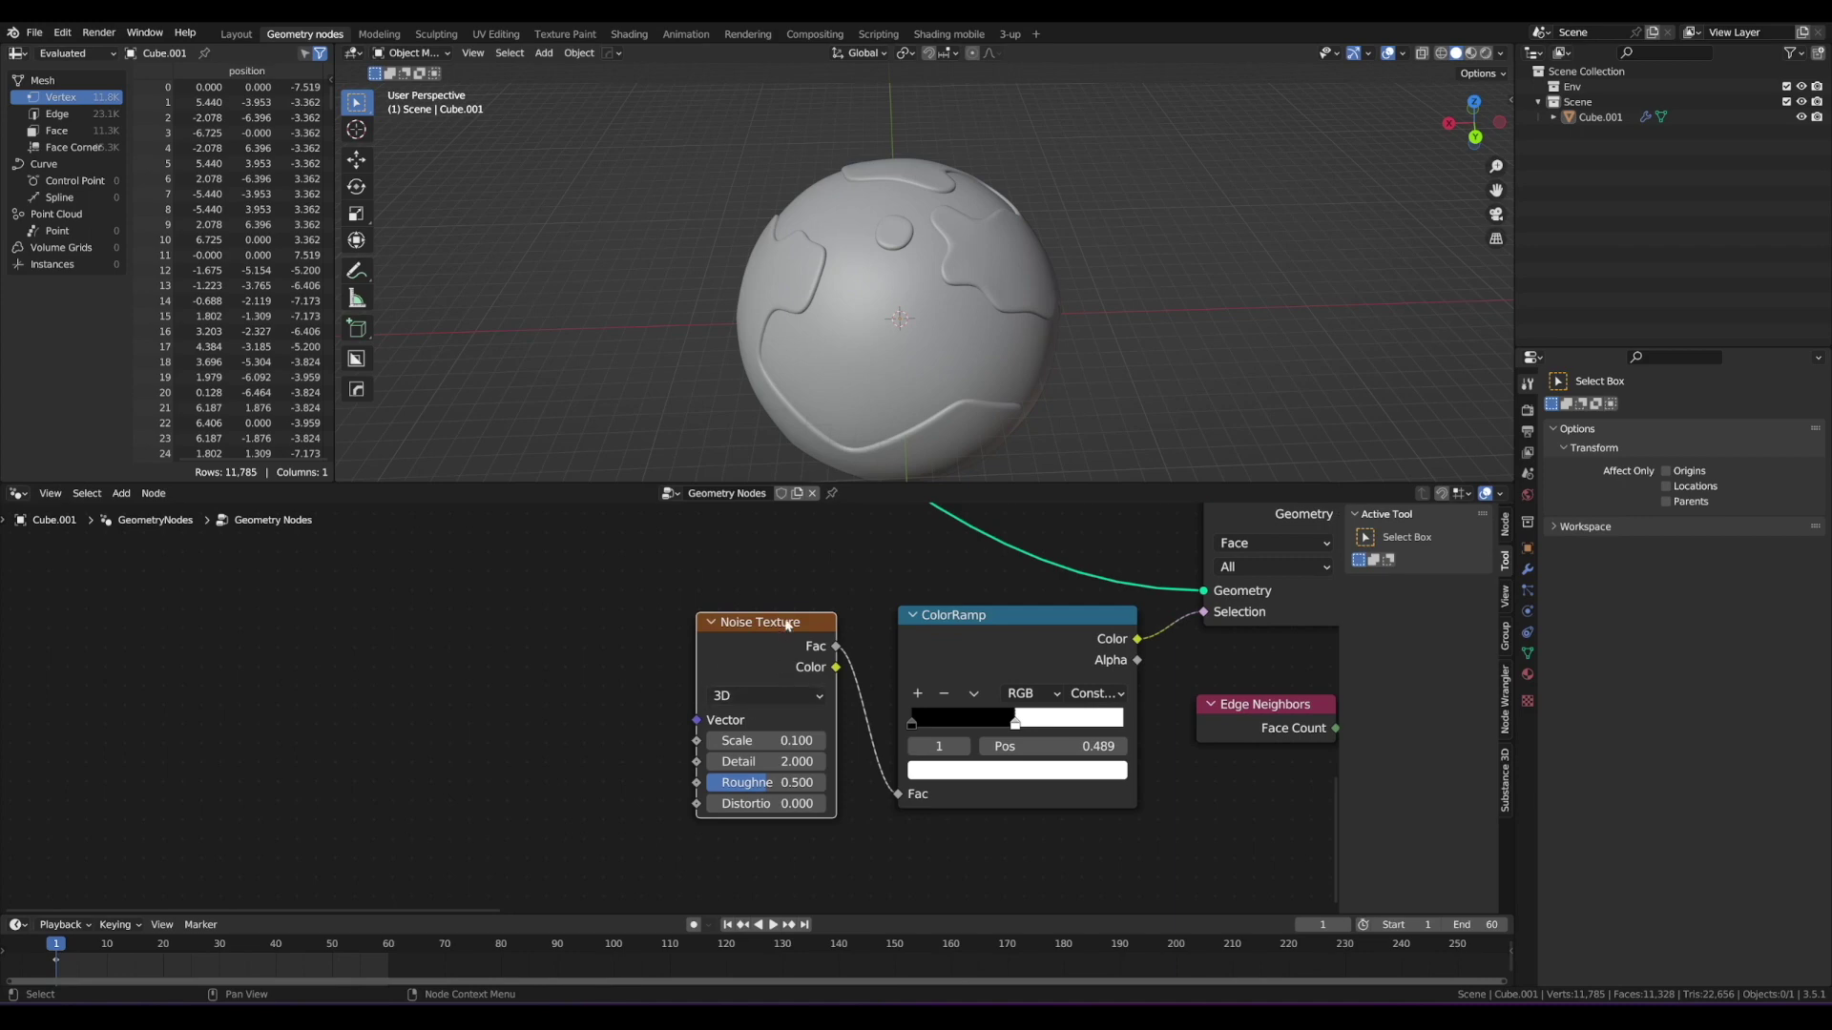
{"action": "left_click_drag", "start_coordinate": [787, 624], "coordinate": [791, 619]}
Step: Switch the Noise Texture node's dimensions to 4D
{"action": "left_click", "coordinate": [786, 691]}
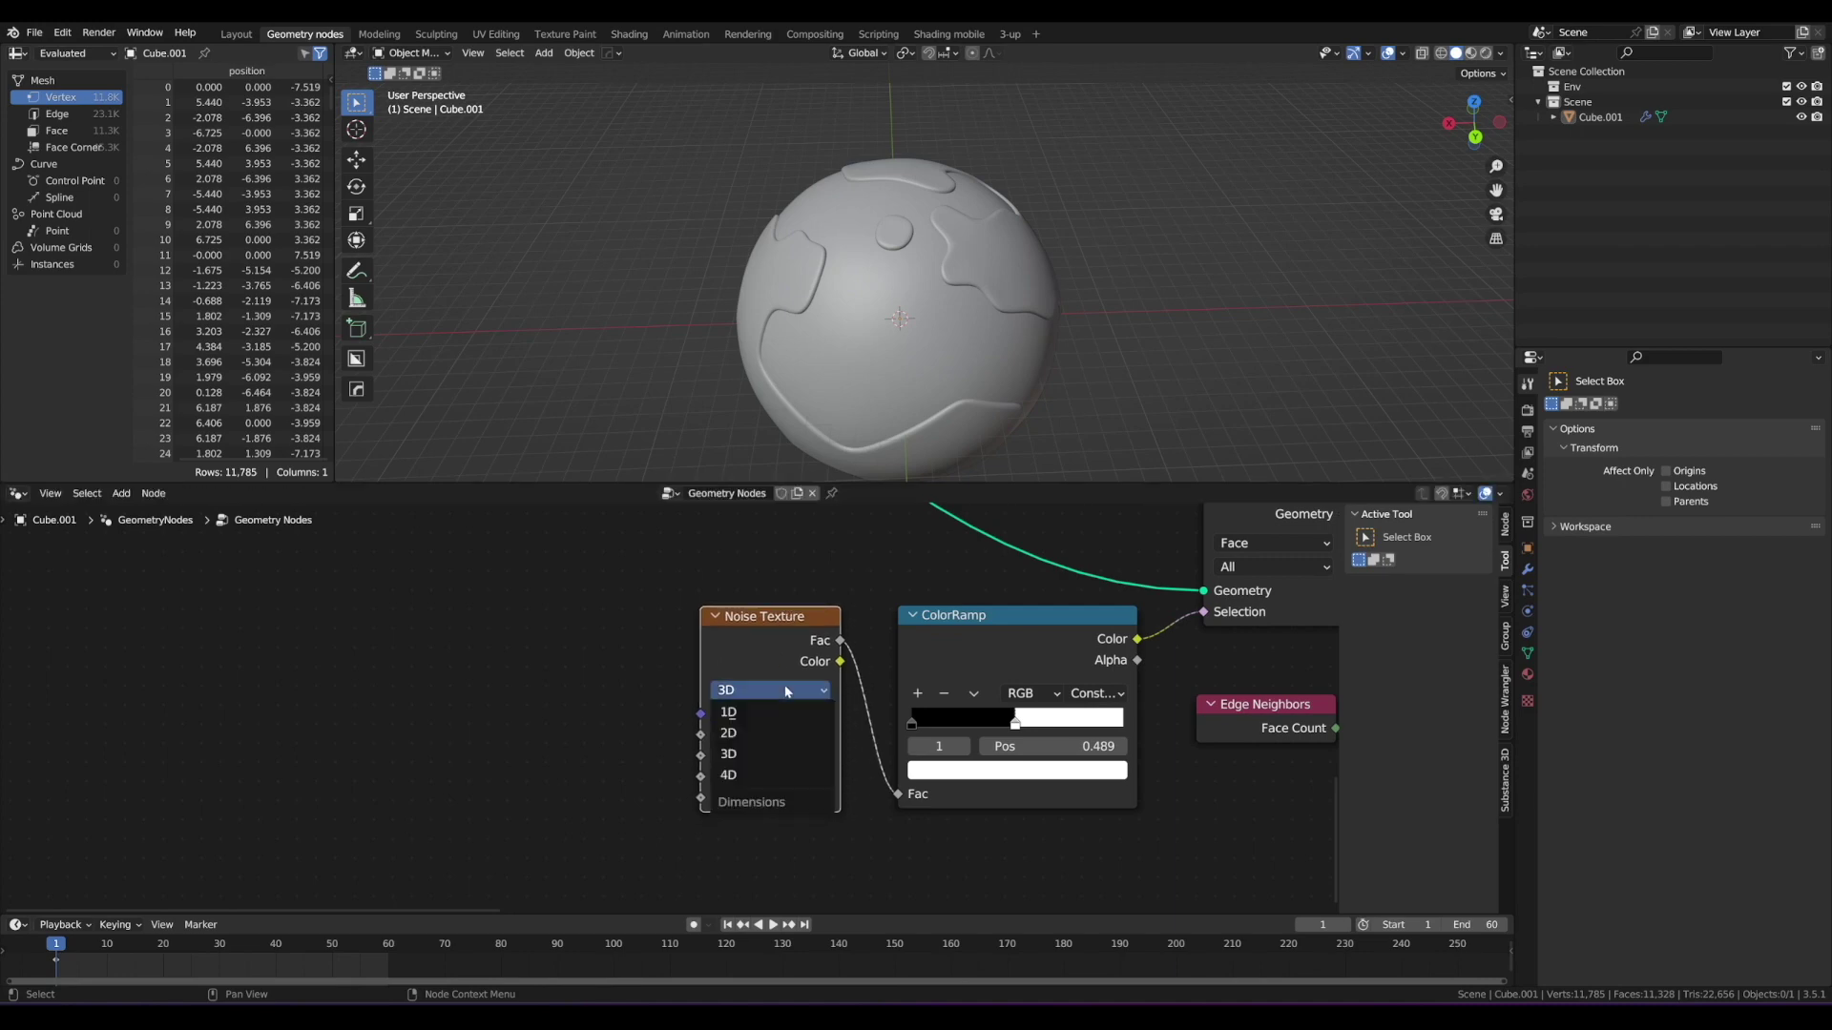
{"action": "left_click", "coordinate": [769, 774]}
{"action": "left_click_drag", "start_coordinate": [799, 620], "coordinate": [805, 619]}
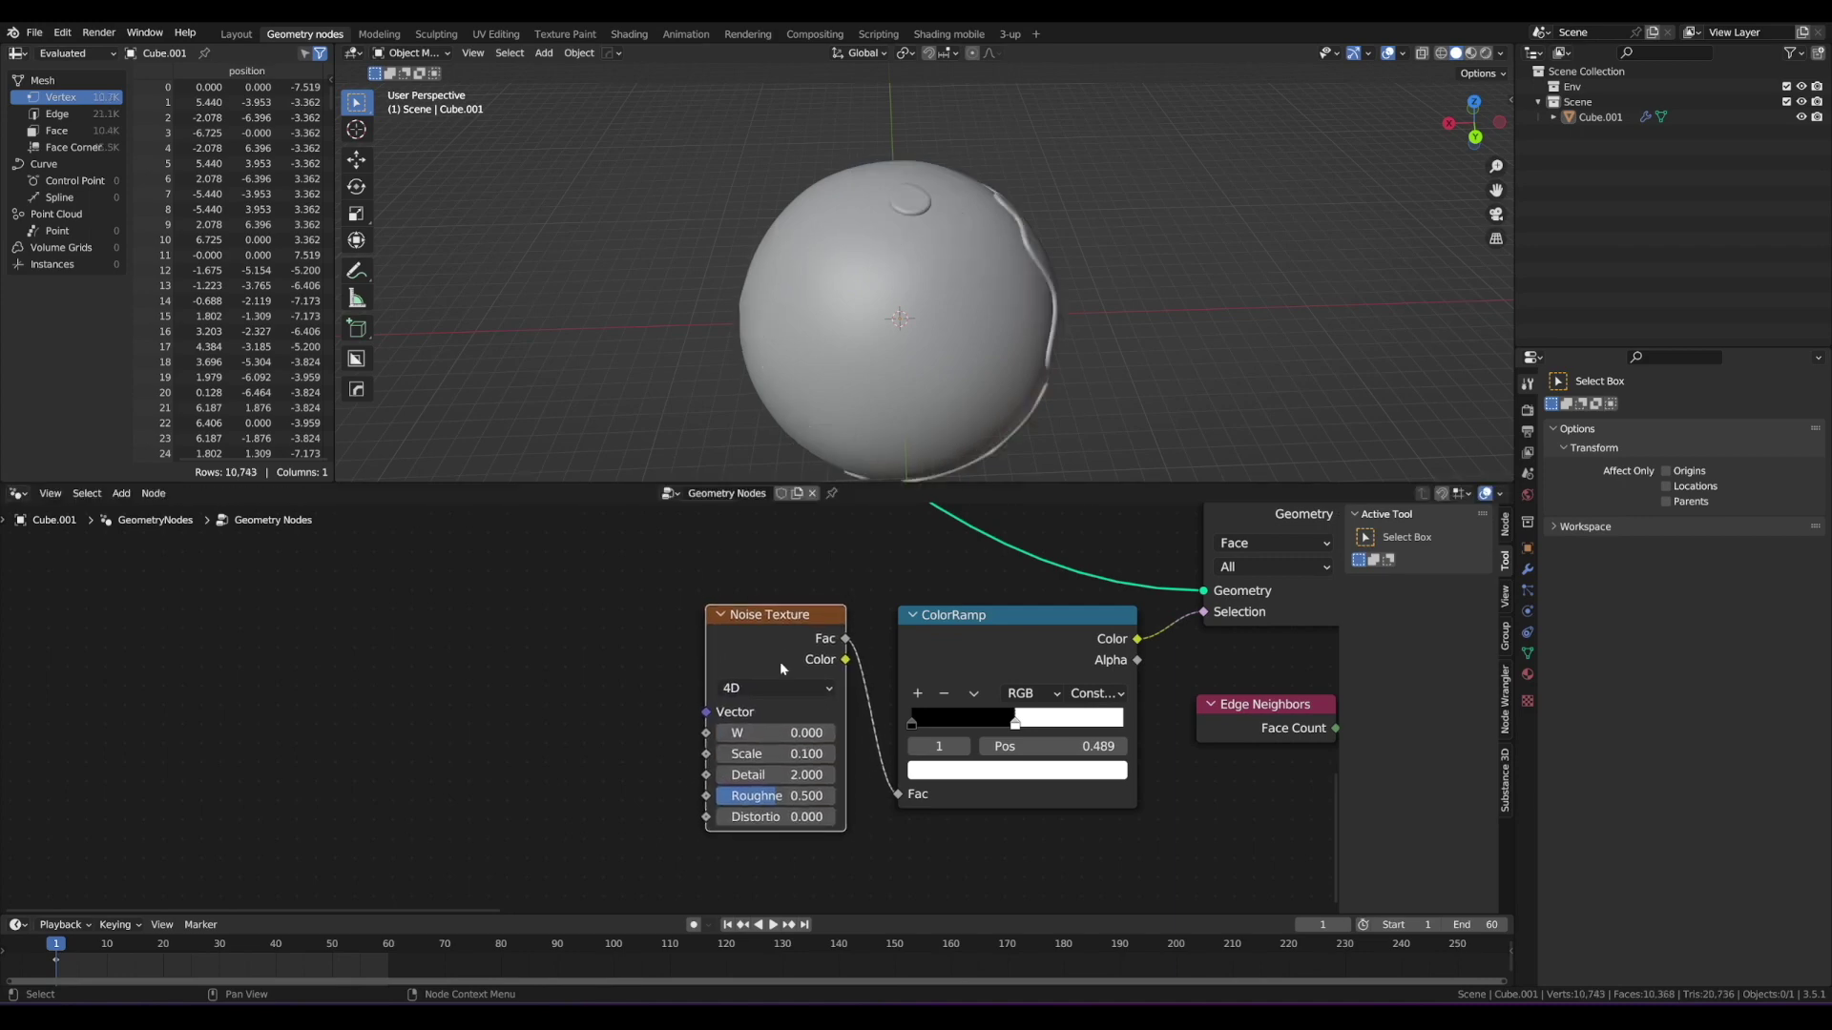
{"action": "scroll", "coordinate": [663, 711], "scroll_direction": "up", "scroll_amount": 1}
{"action": "left_click", "coordinate": [597, 736]}
{"action": "key", "text": "d"}
{"action": "left_click_drag", "start_coordinate": [591, 732], "coordinate": [682, 732]}
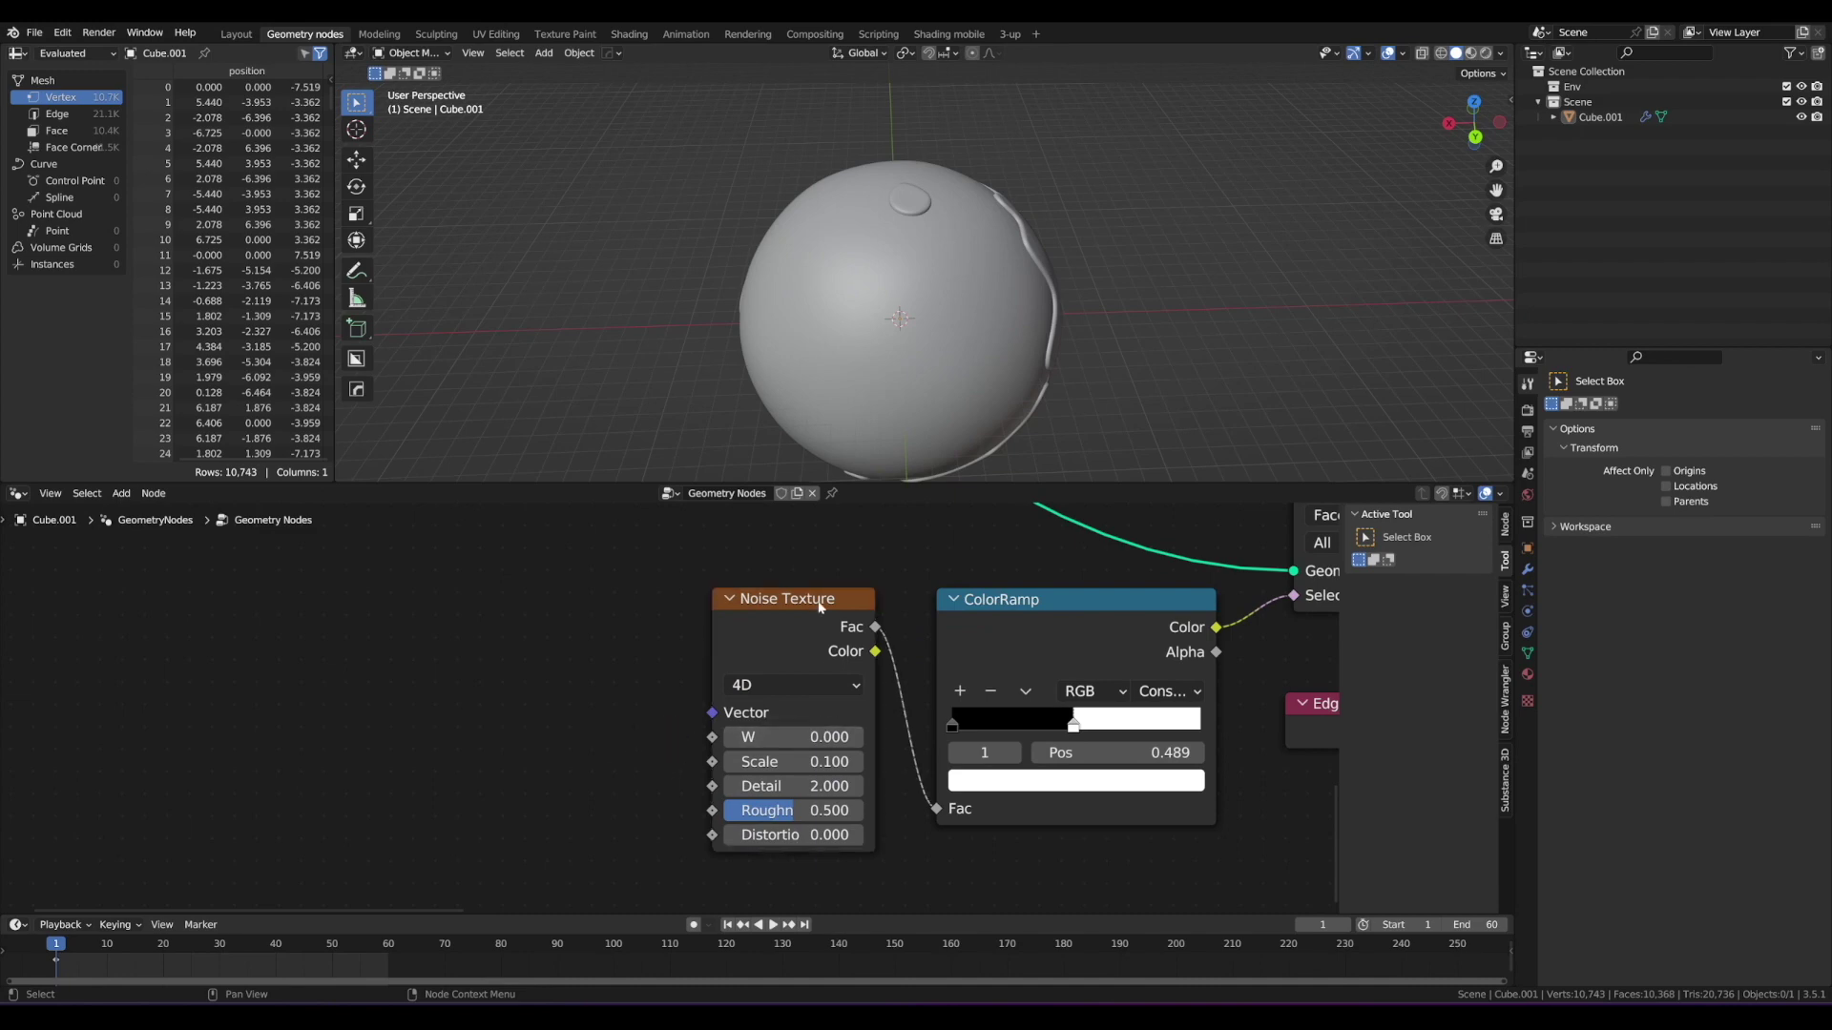
Step: Try different W values up to about 2.92 on the Noise Texture node, and reset W to 0
{"action": "left_click_drag", "start_coordinate": [818, 607], "coordinate": [816, 614]}
{"action": "mouse_move", "coordinate": [828, 743]}
{"action": "left_mouse_down"}
{"action": "mouse_move", "coordinate": [960, 751]}
{"action": "mouse_move", "coordinate": [811, 744]}
{"action": "left_mouse_up"}
{"action": "left_click", "coordinate": [828, 744]}
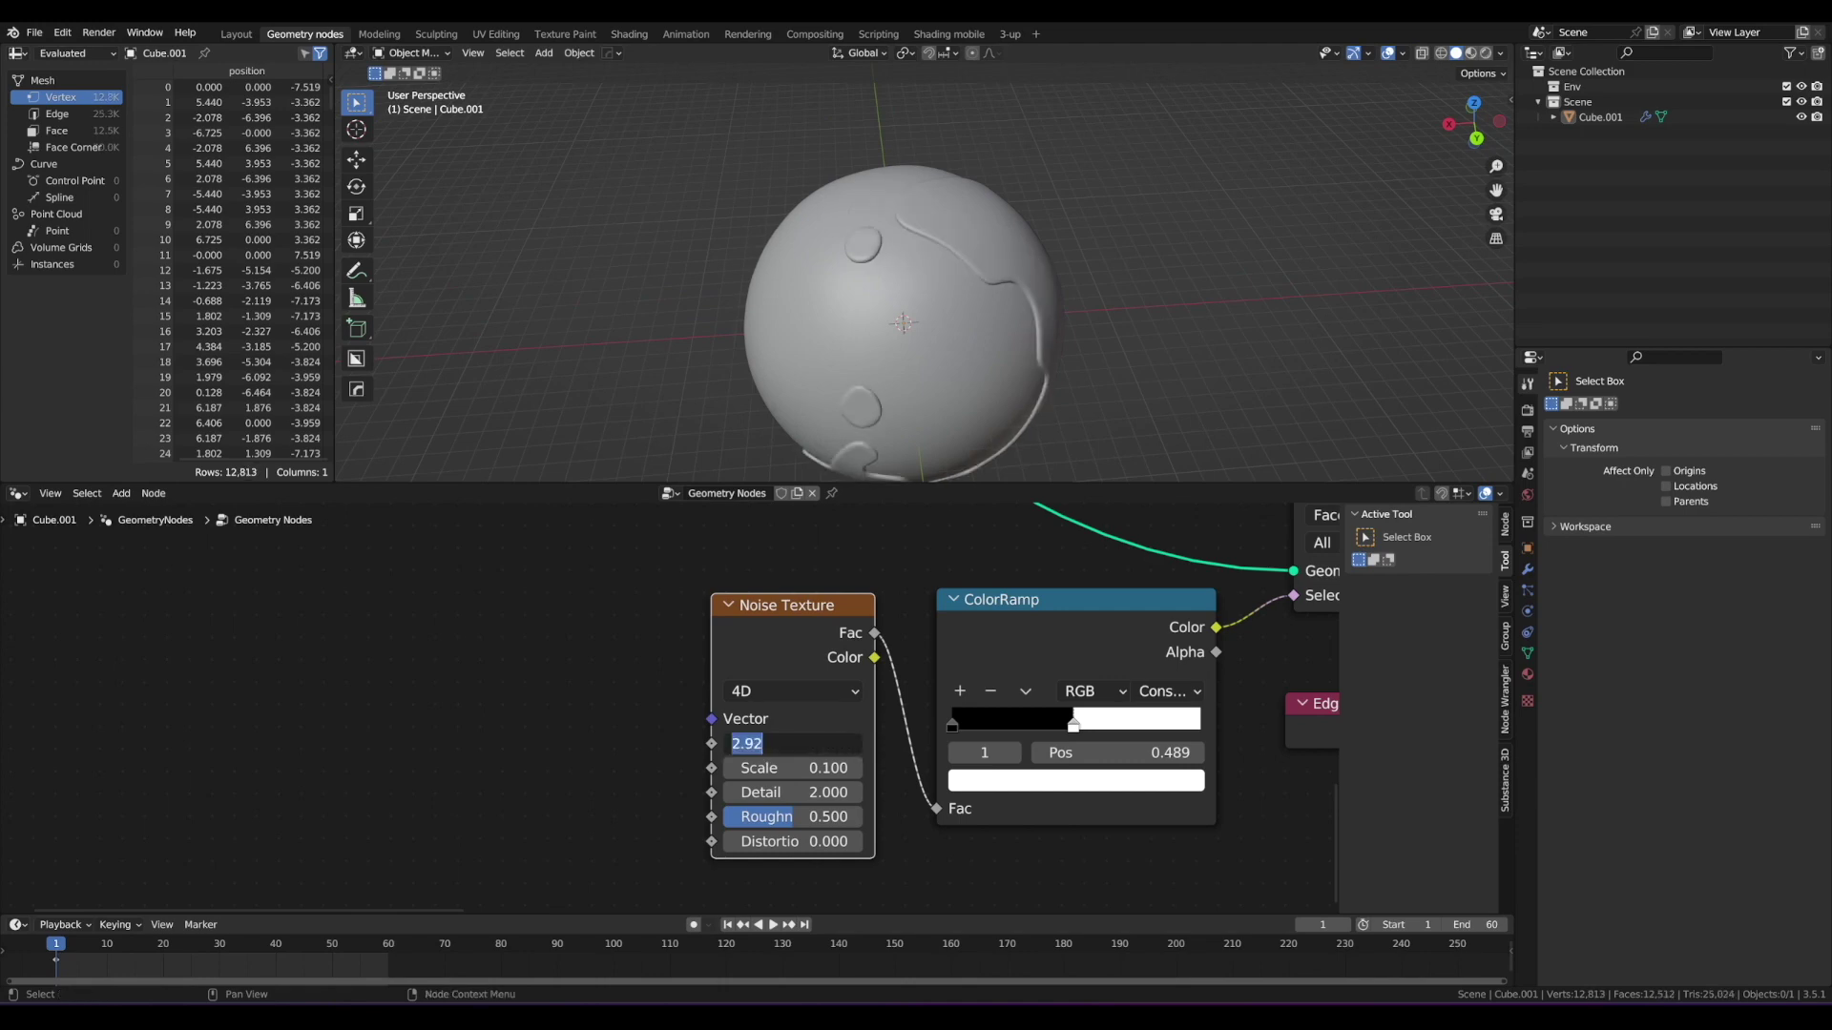
{"action": "type", "text": "0"}
{"action": "key", "text": "Return"}
{"action": "scroll", "coordinate": [760, 760], "scroll_direction": "down", "scroll_amount": 2}
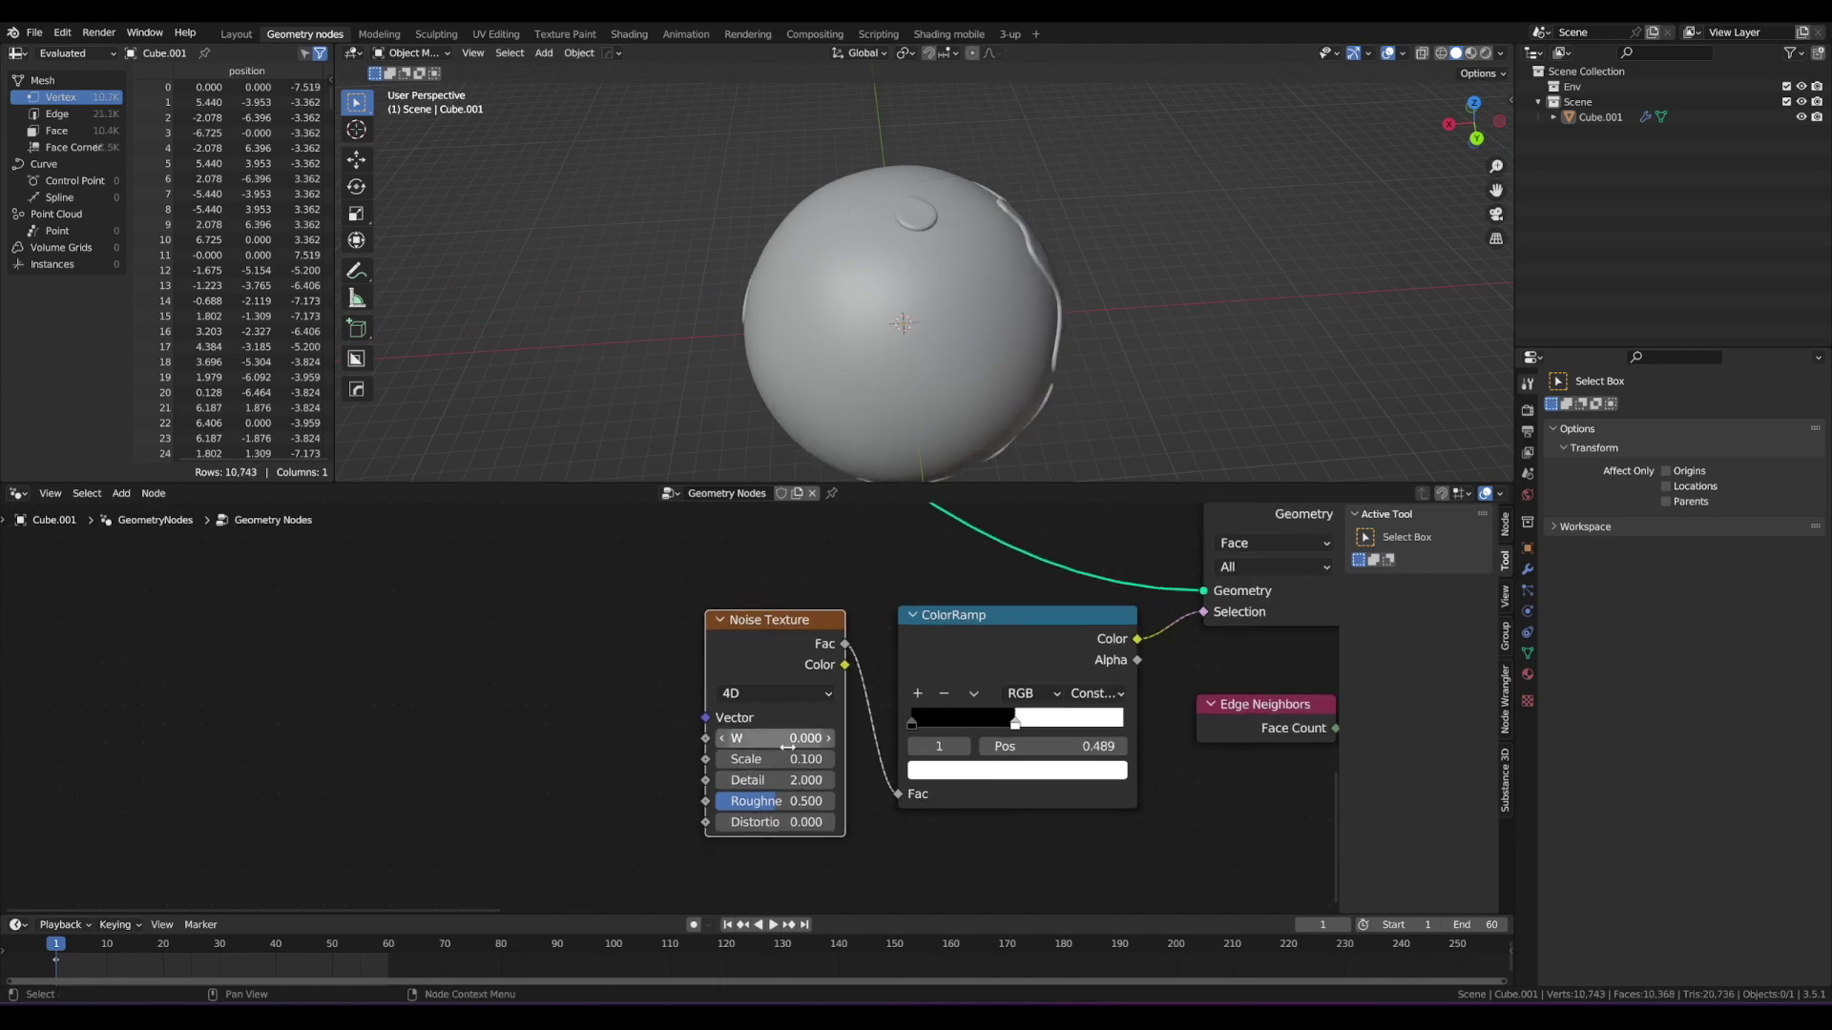
Step: Try a Scale of 5 on the Noise Texture node, inspect the patches, and restore the Scale to 0.1
{"action": "middle_click_drag", "start_coordinate": [887, 315], "coordinate": [830, 287]}
{"action": "left_click_drag", "start_coordinate": [760, 753], "coordinate": [1048, 753]}
{"action": "key", "text": "Return"}
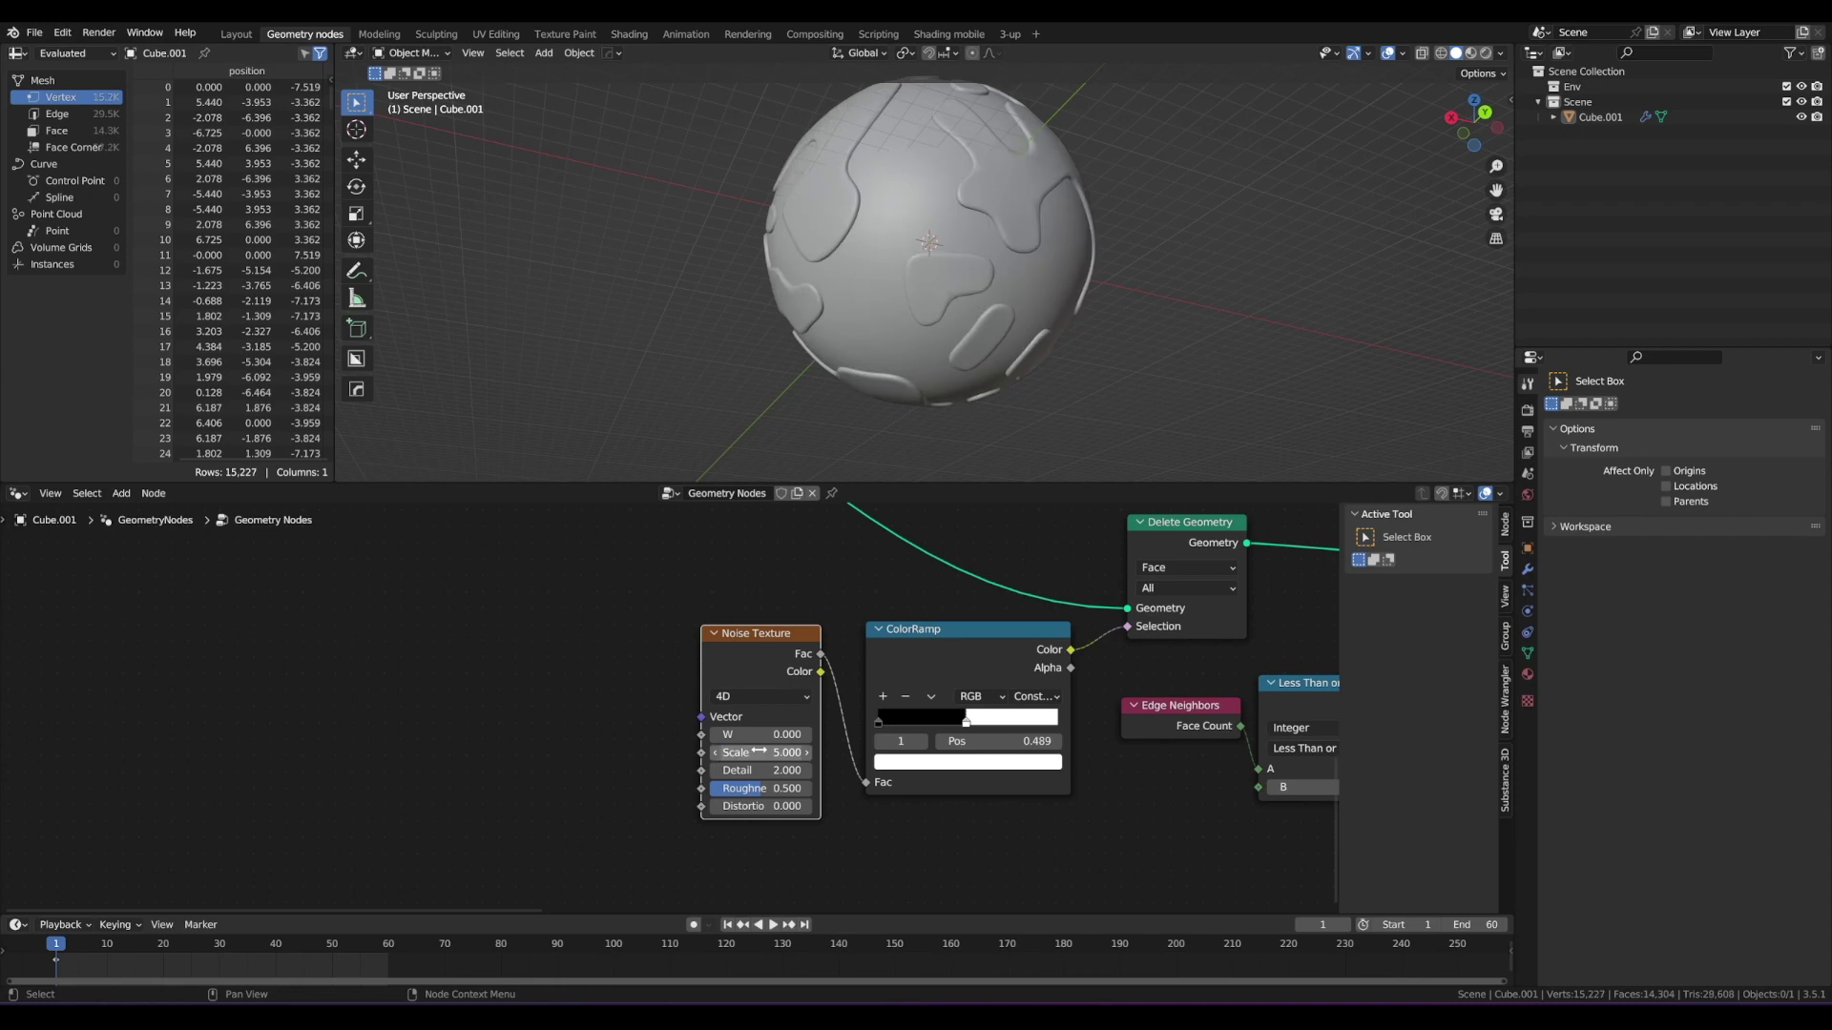
{"action": "middle_click_drag", "start_coordinate": [838, 299], "coordinate": [838, 451]}
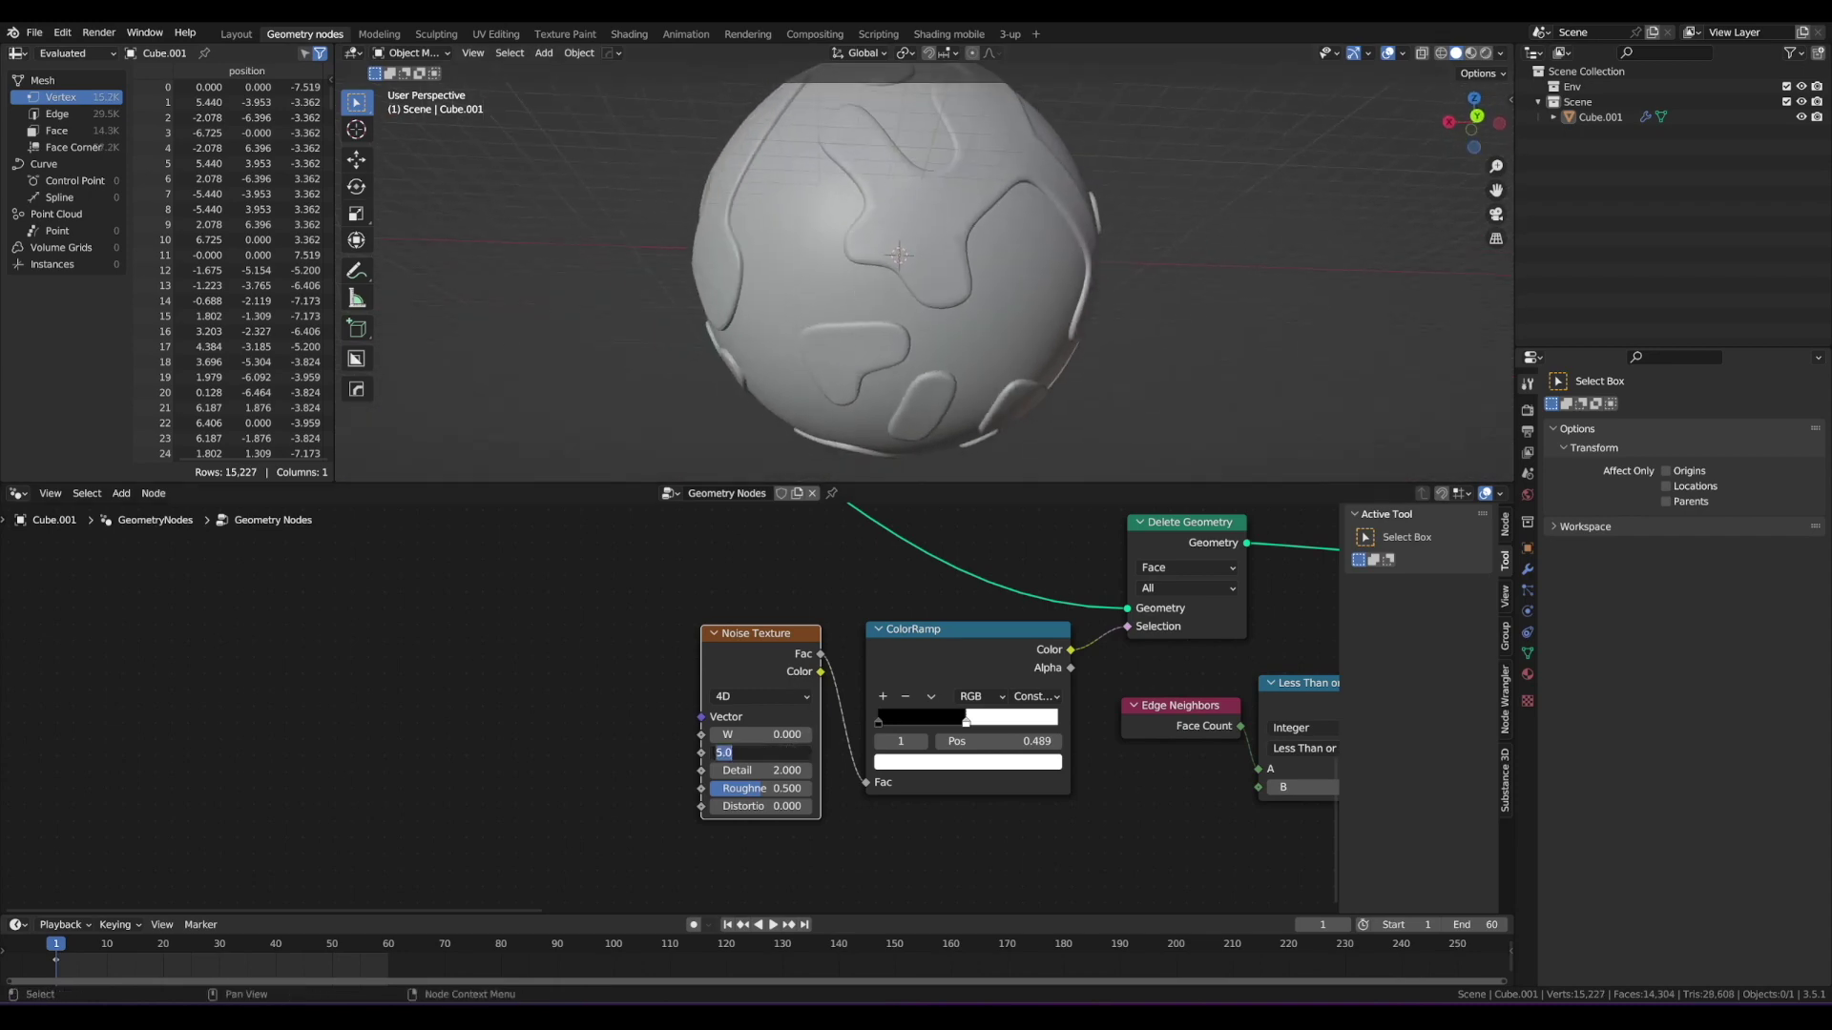
{"action": "type", "text": "0.1"}
{"action": "key", "text": "Return"}
{"action": "middle_click_drag", "start_coordinate": [909, 382], "coordinate": [729, 395]}
Step: Shift the Noise Texture and ColorRamp nodes slightly farther from the Delete Geometry node
{"action": "left_click_drag", "start_coordinate": [954, 655], "coordinate": [950, 654]}
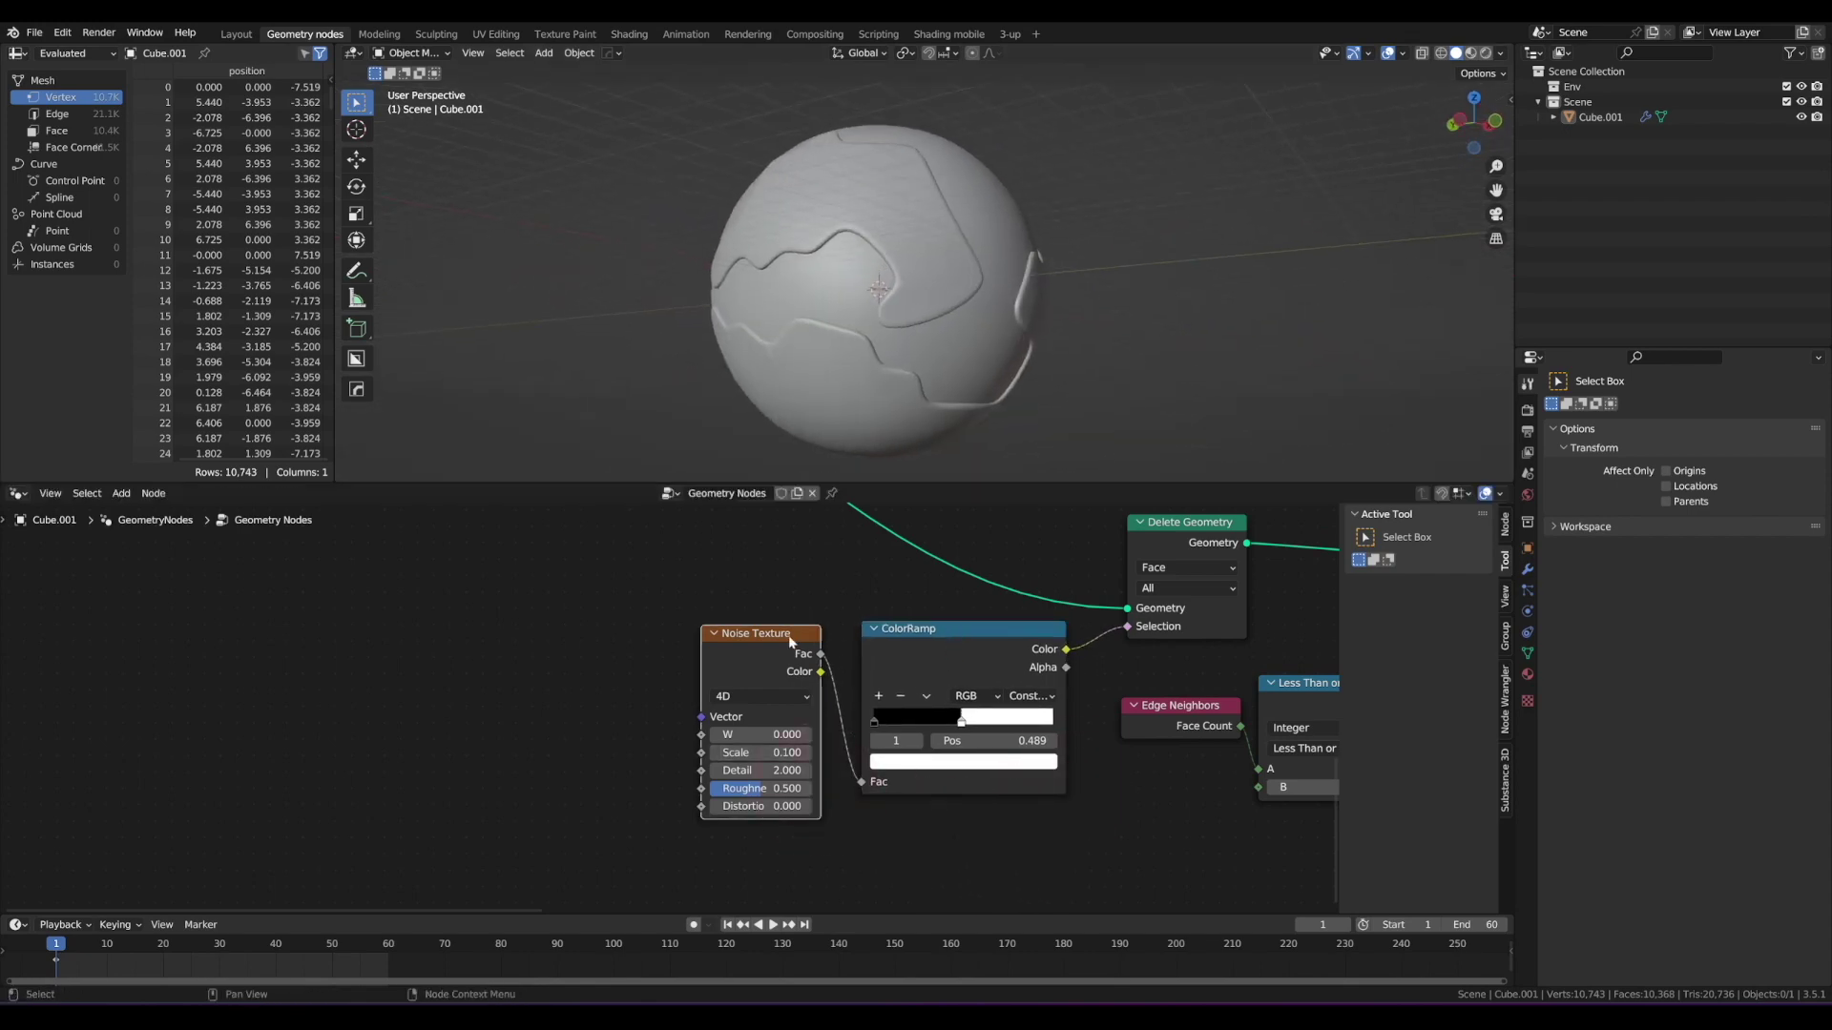
{"action": "left_click_drag", "start_coordinate": [790, 642], "coordinate": [776, 642]}
{"action": "left_click_drag", "start_coordinate": [918, 635], "coordinate": [901, 635]}
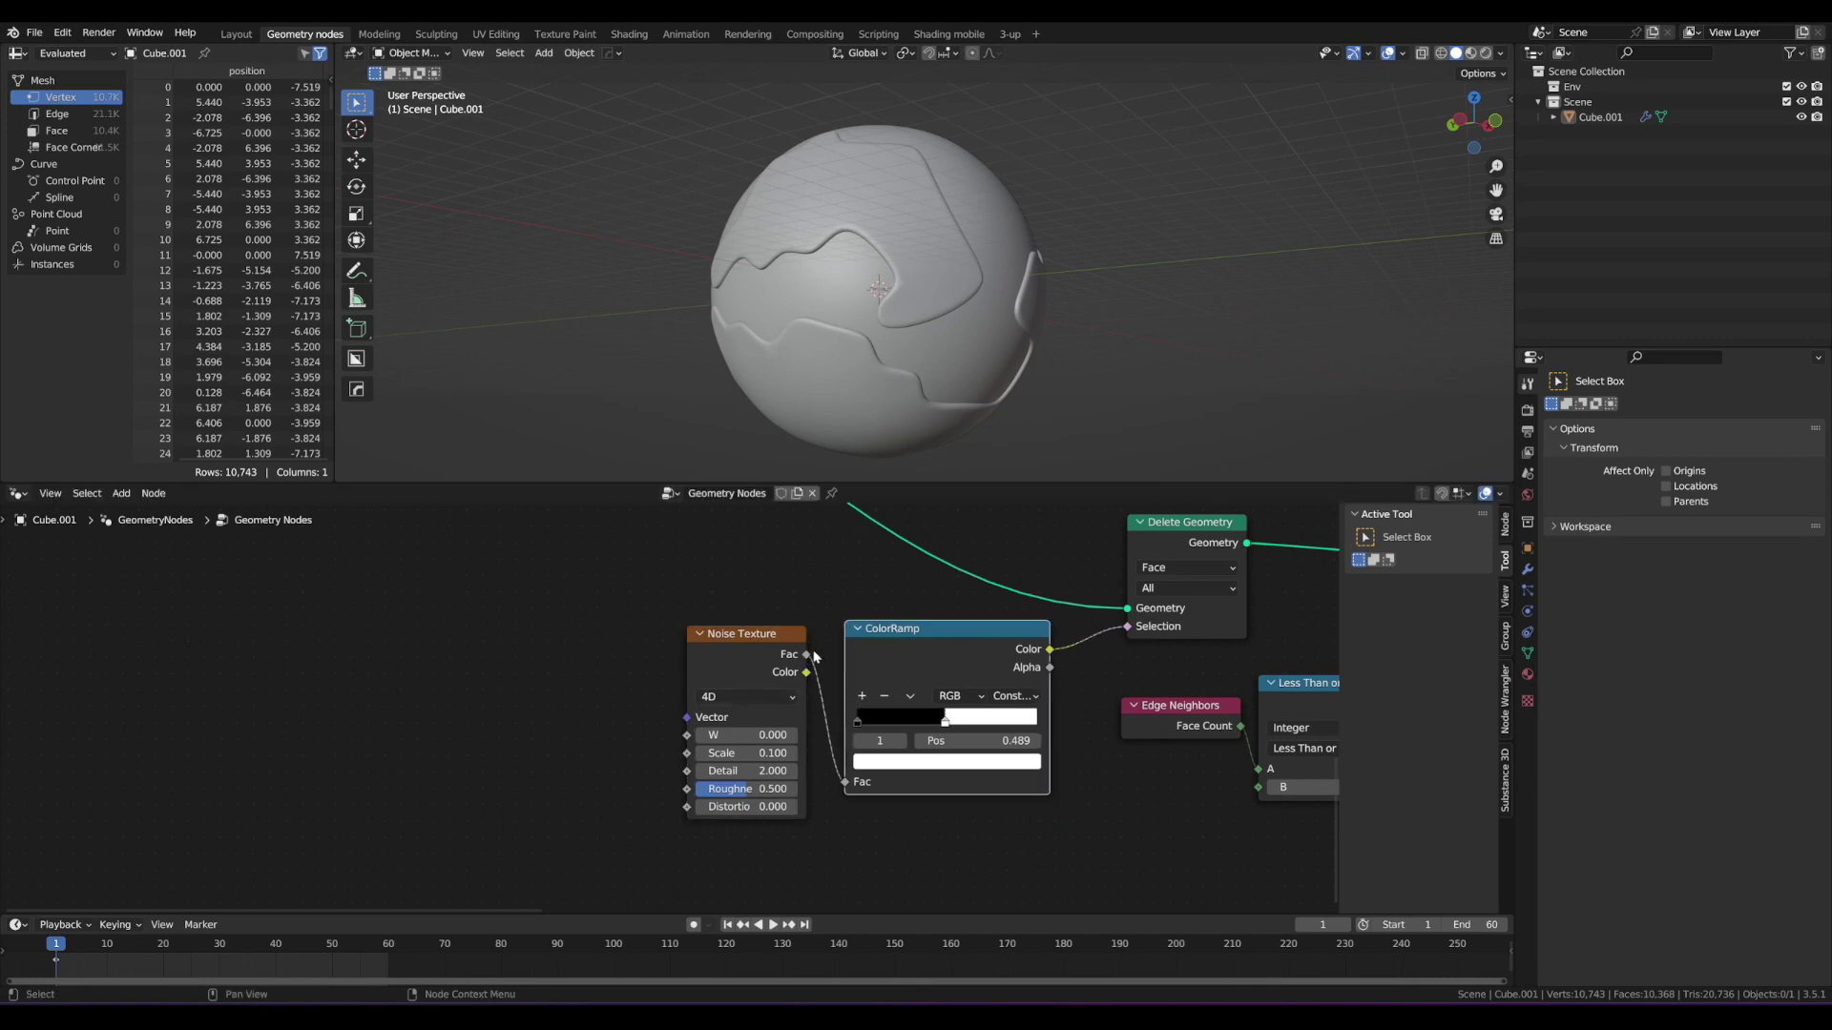
{"action": "left_click_drag", "start_coordinate": [782, 635], "coordinate": [778, 635]}
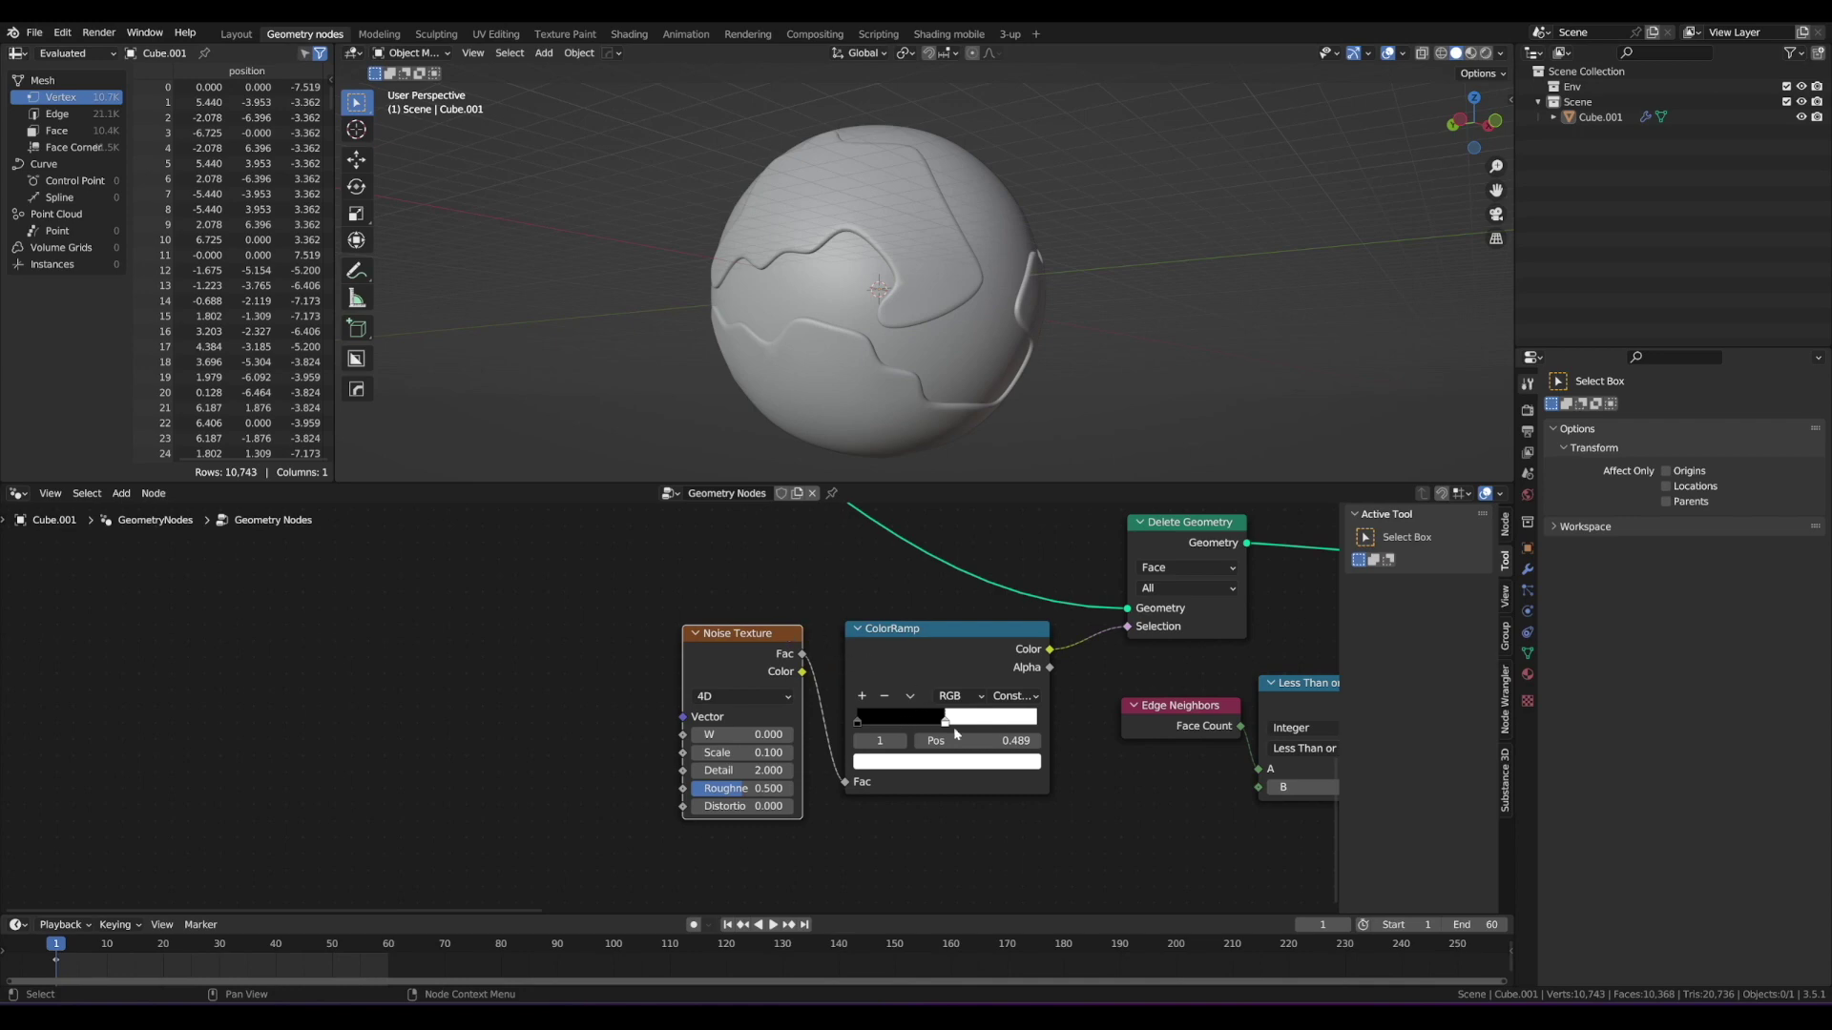
{"action": "left_click", "coordinate": [967, 638]}
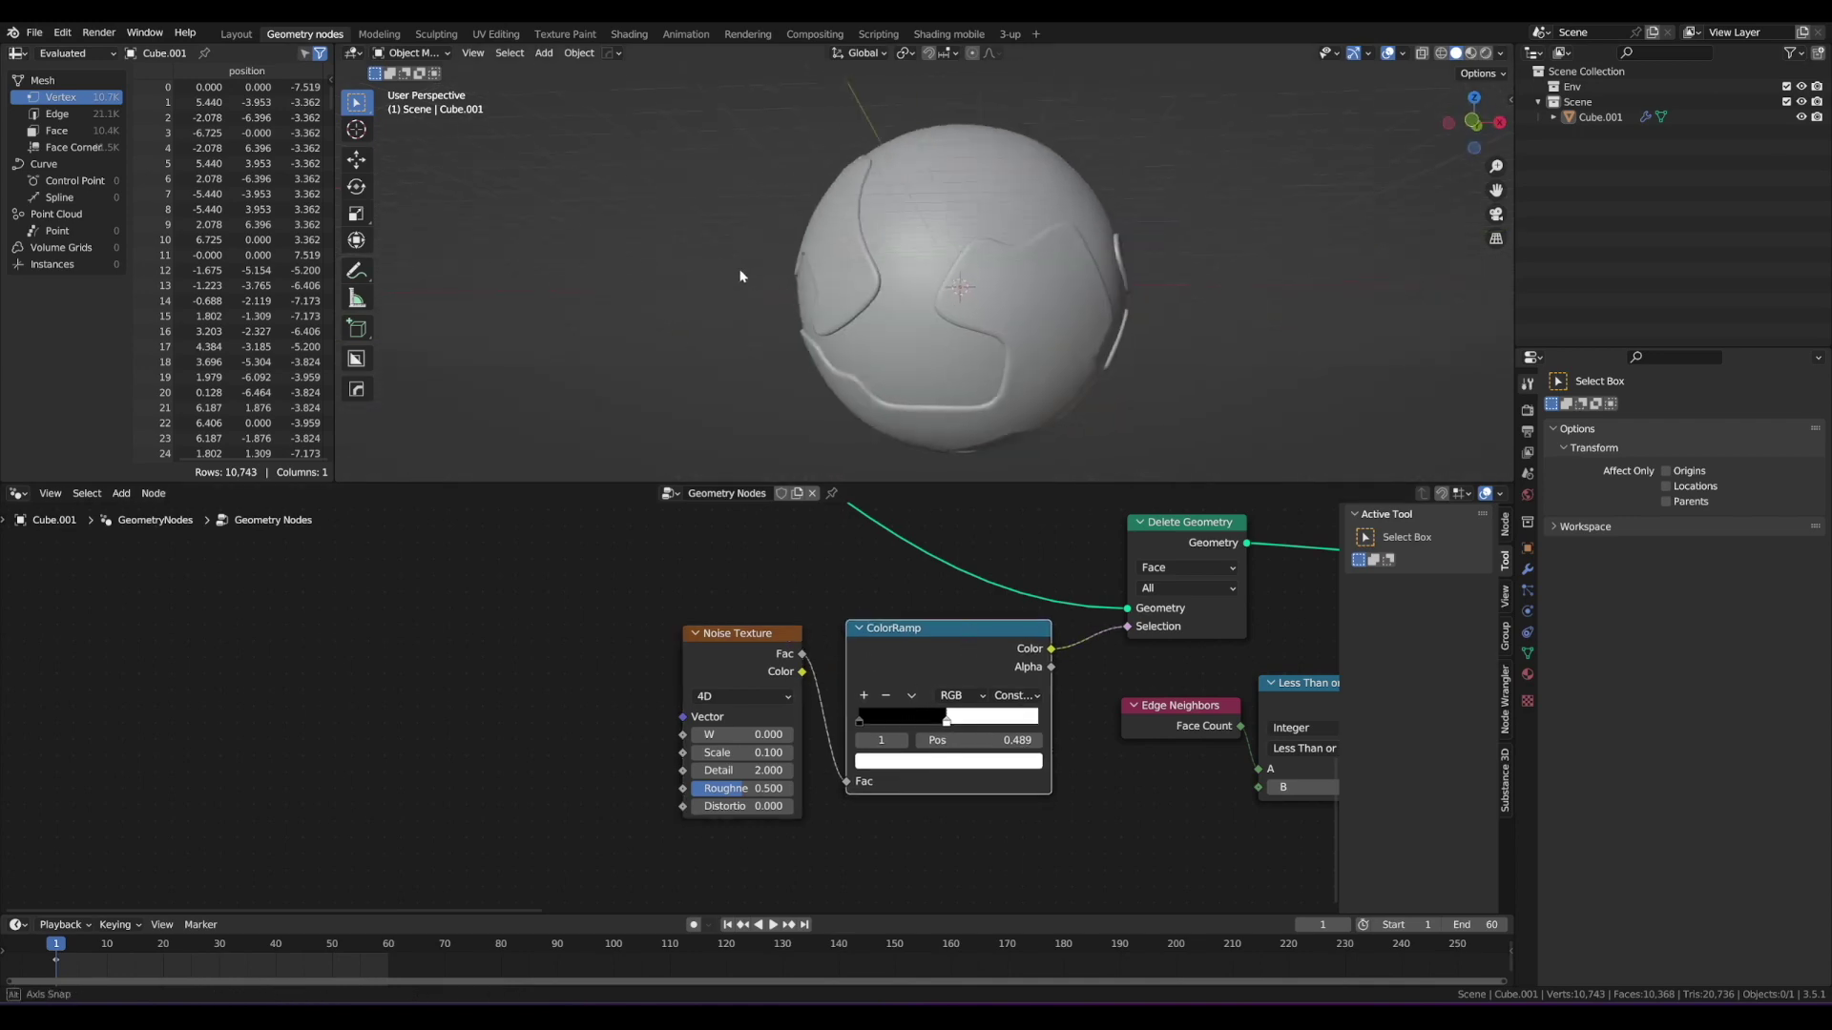
{"action": "left_click_drag", "start_coordinate": [904, 635], "coordinate": [957, 633]}
Step: Try the ColorRamp's white stop at about 0.33 and check the sphere from other angles
{"action": "mouse_move", "coordinate": [938, 722]}
{"action": "left_mouse_down"}
{"action": "mouse_move", "coordinate": [981, 722]}
{"action": "mouse_move", "coordinate": [913, 723]}
{"action": "left_mouse_up"}
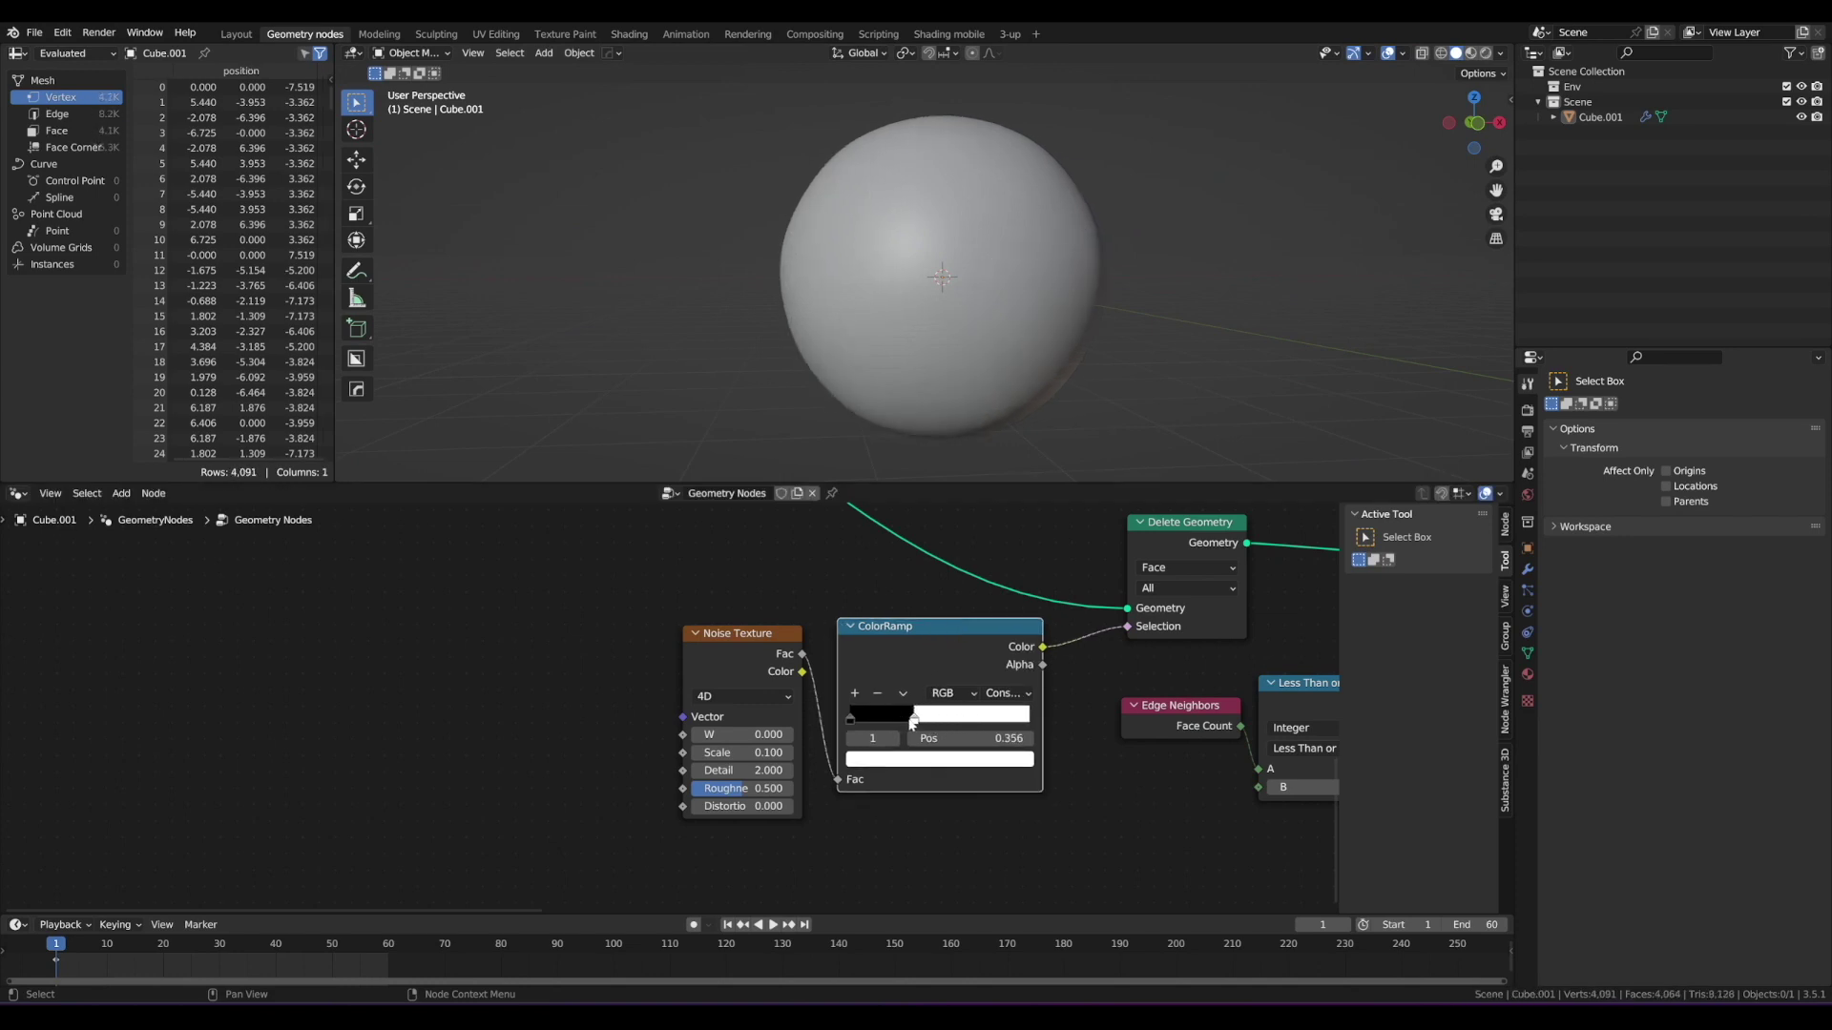
{"action": "left_click_drag", "start_coordinate": [902, 420], "coordinate": [1024, 273], "text": "alt"}
{"action": "left_click_drag", "start_coordinate": [882, 320], "coordinate": [809, 325], "text": "alt"}
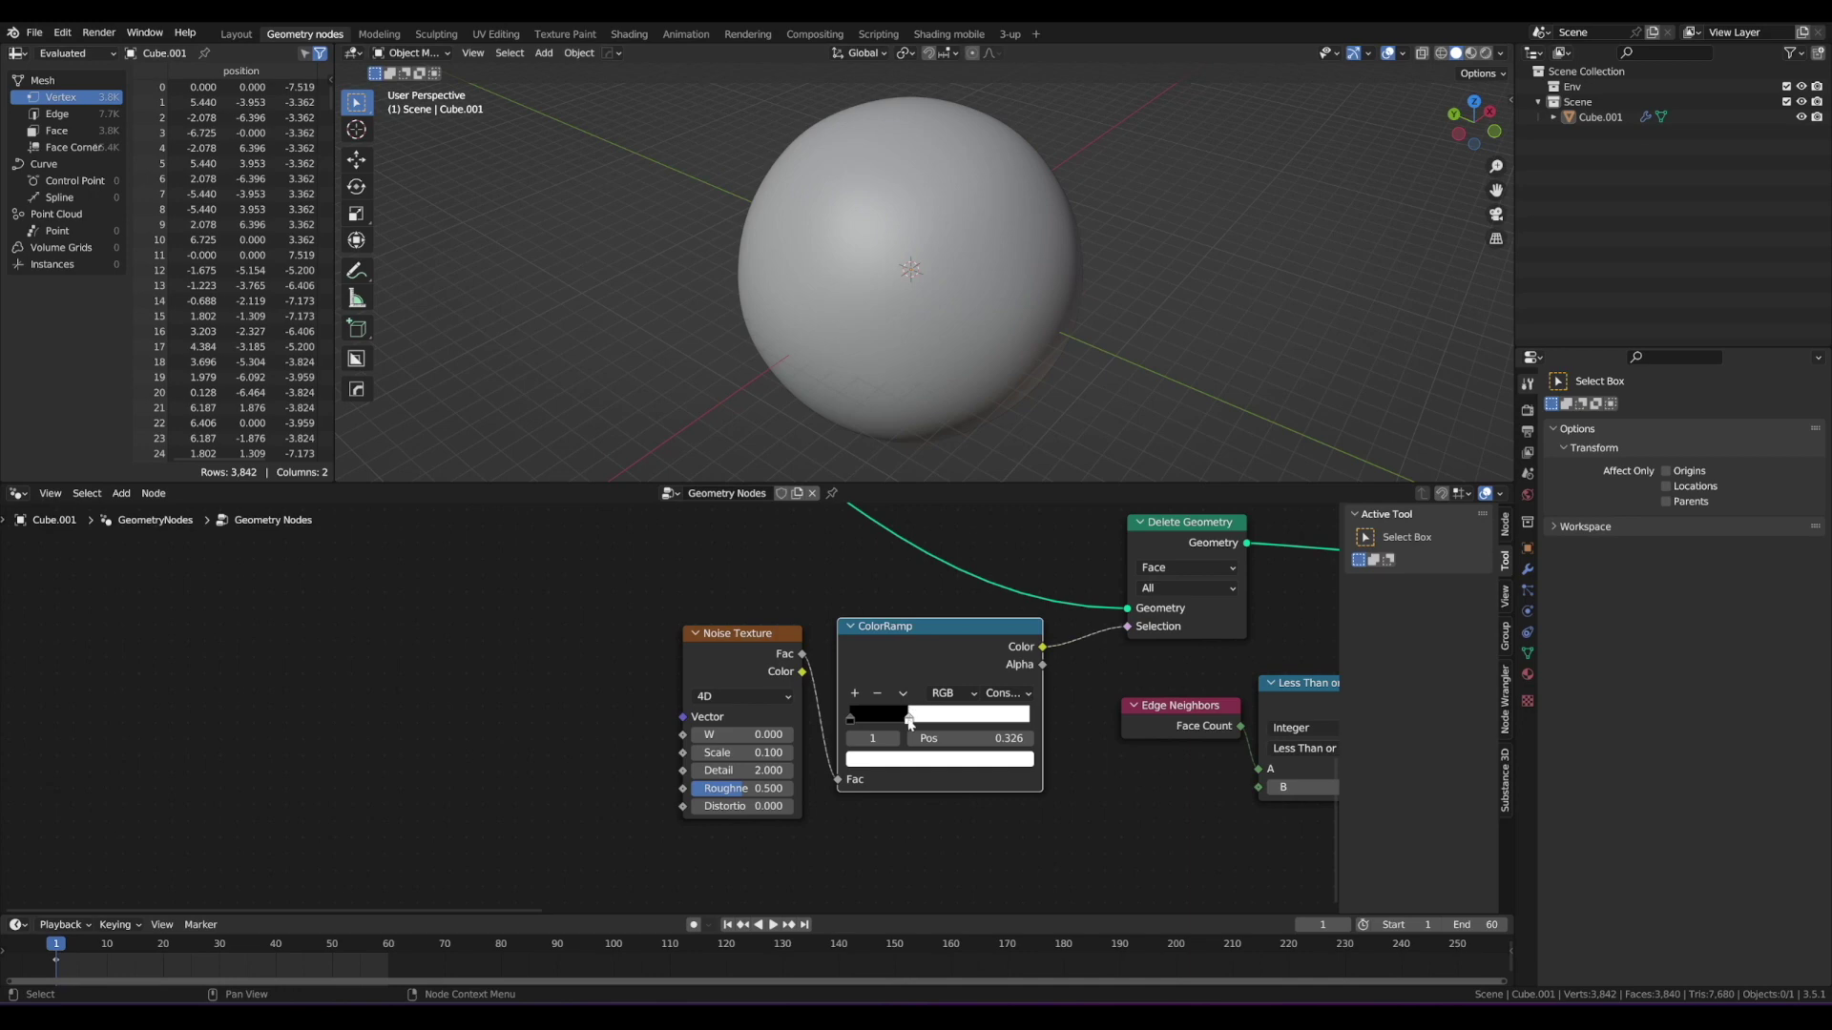
Step: Try the ColorRamp's white stop at about 0.6 and orbit the sphere to check the patch coverage
{"action": "left_click_drag", "start_coordinate": [909, 722], "coordinate": [959, 726]}
{"action": "middle_click_drag", "start_coordinate": [1004, 471], "coordinate": [916, 306]}
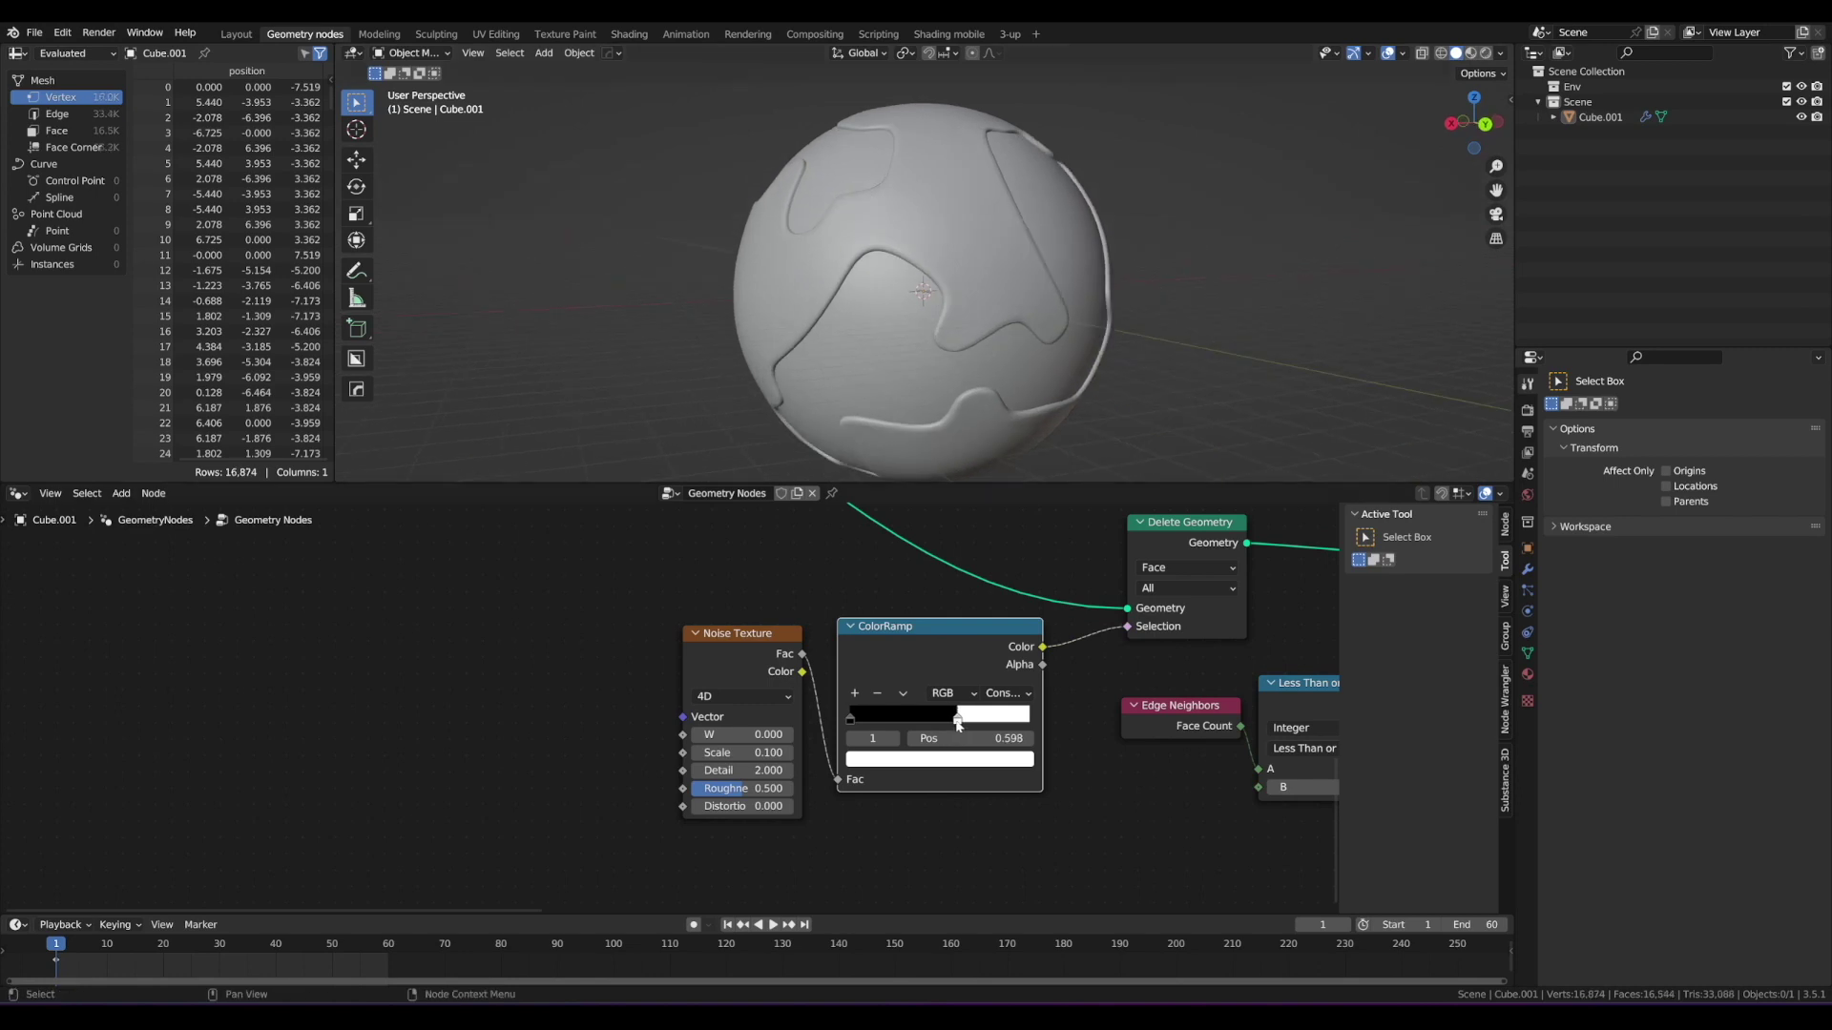
{"action": "left_click_drag", "start_coordinate": [959, 723], "coordinate": [957, 722]}
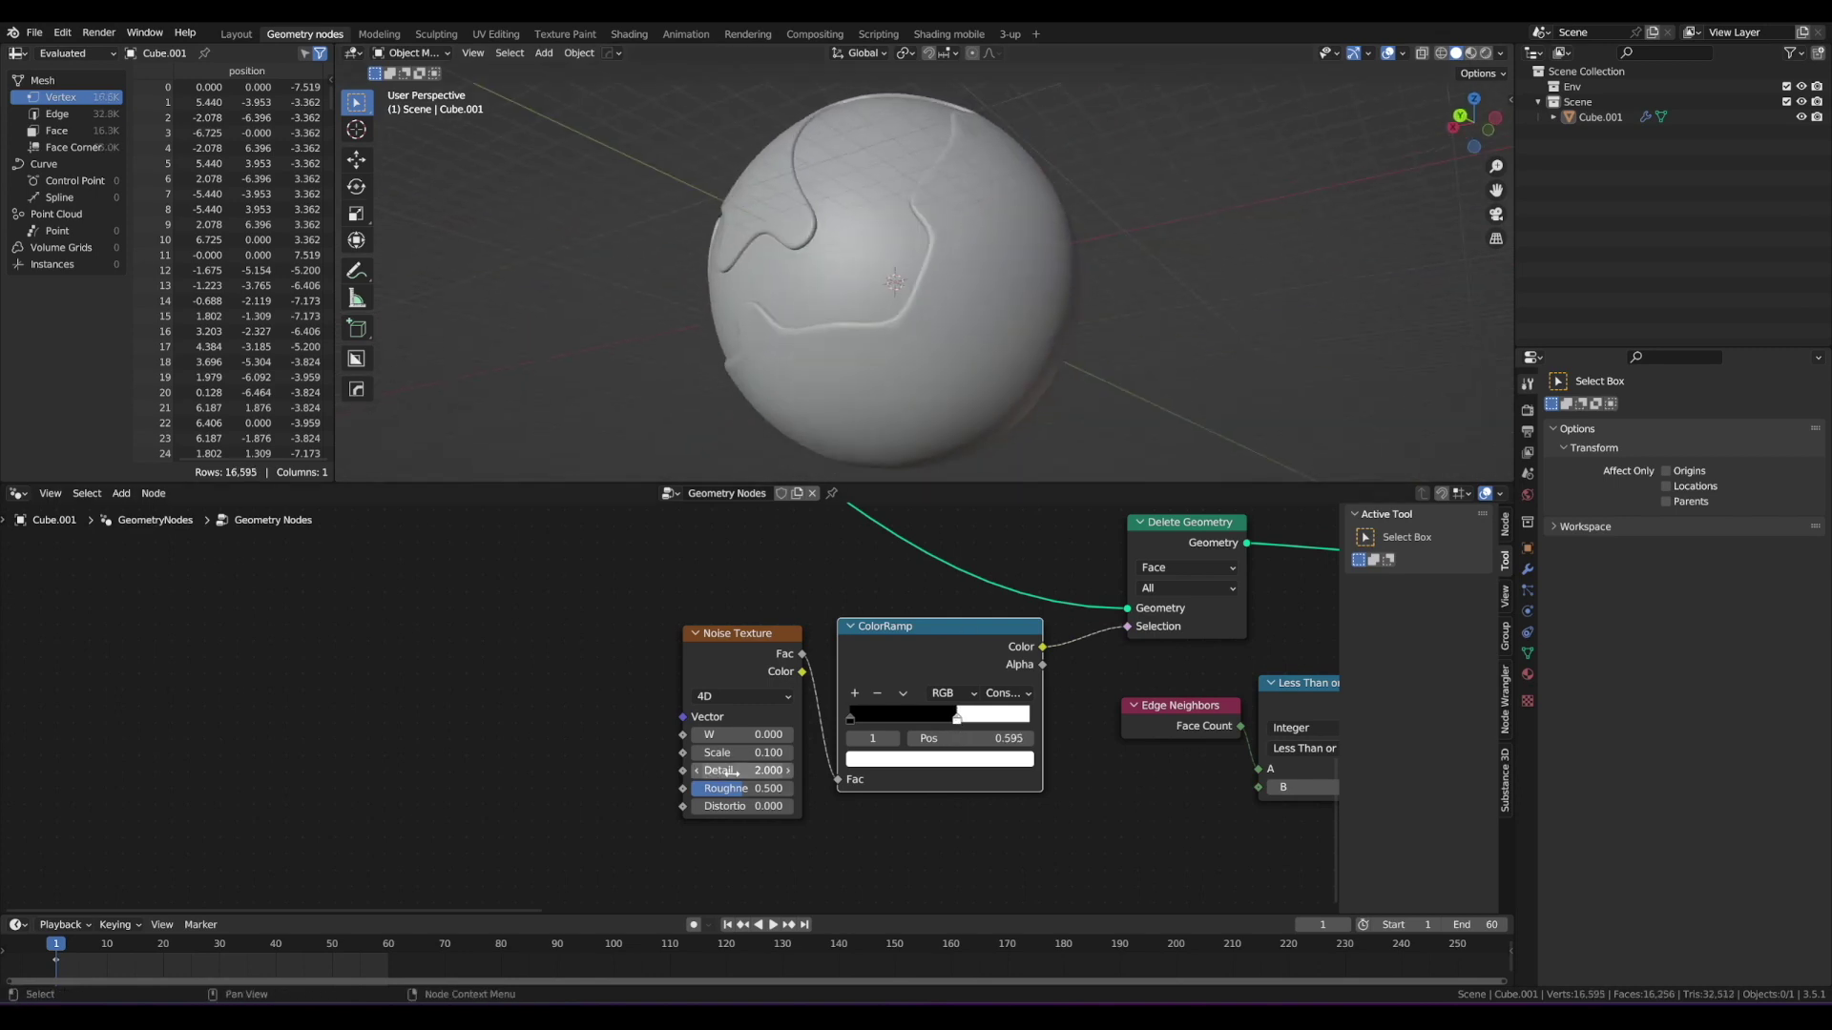
{"action": "left_click_drag", "start_coordinate": [766, 629], "coordinate": [762, 630]}
{"action": "left_click_drag", "start_coordinate": [913, 632], "coordinate": [913, 627]}
{"action": "middle_click_drag", "start_coordinate": [875, 270], "coordinate": [1148, 388]}
{"action": "middle_click_drag", "start_coordinate": [821, 262], "coordinate": [925, 274]}
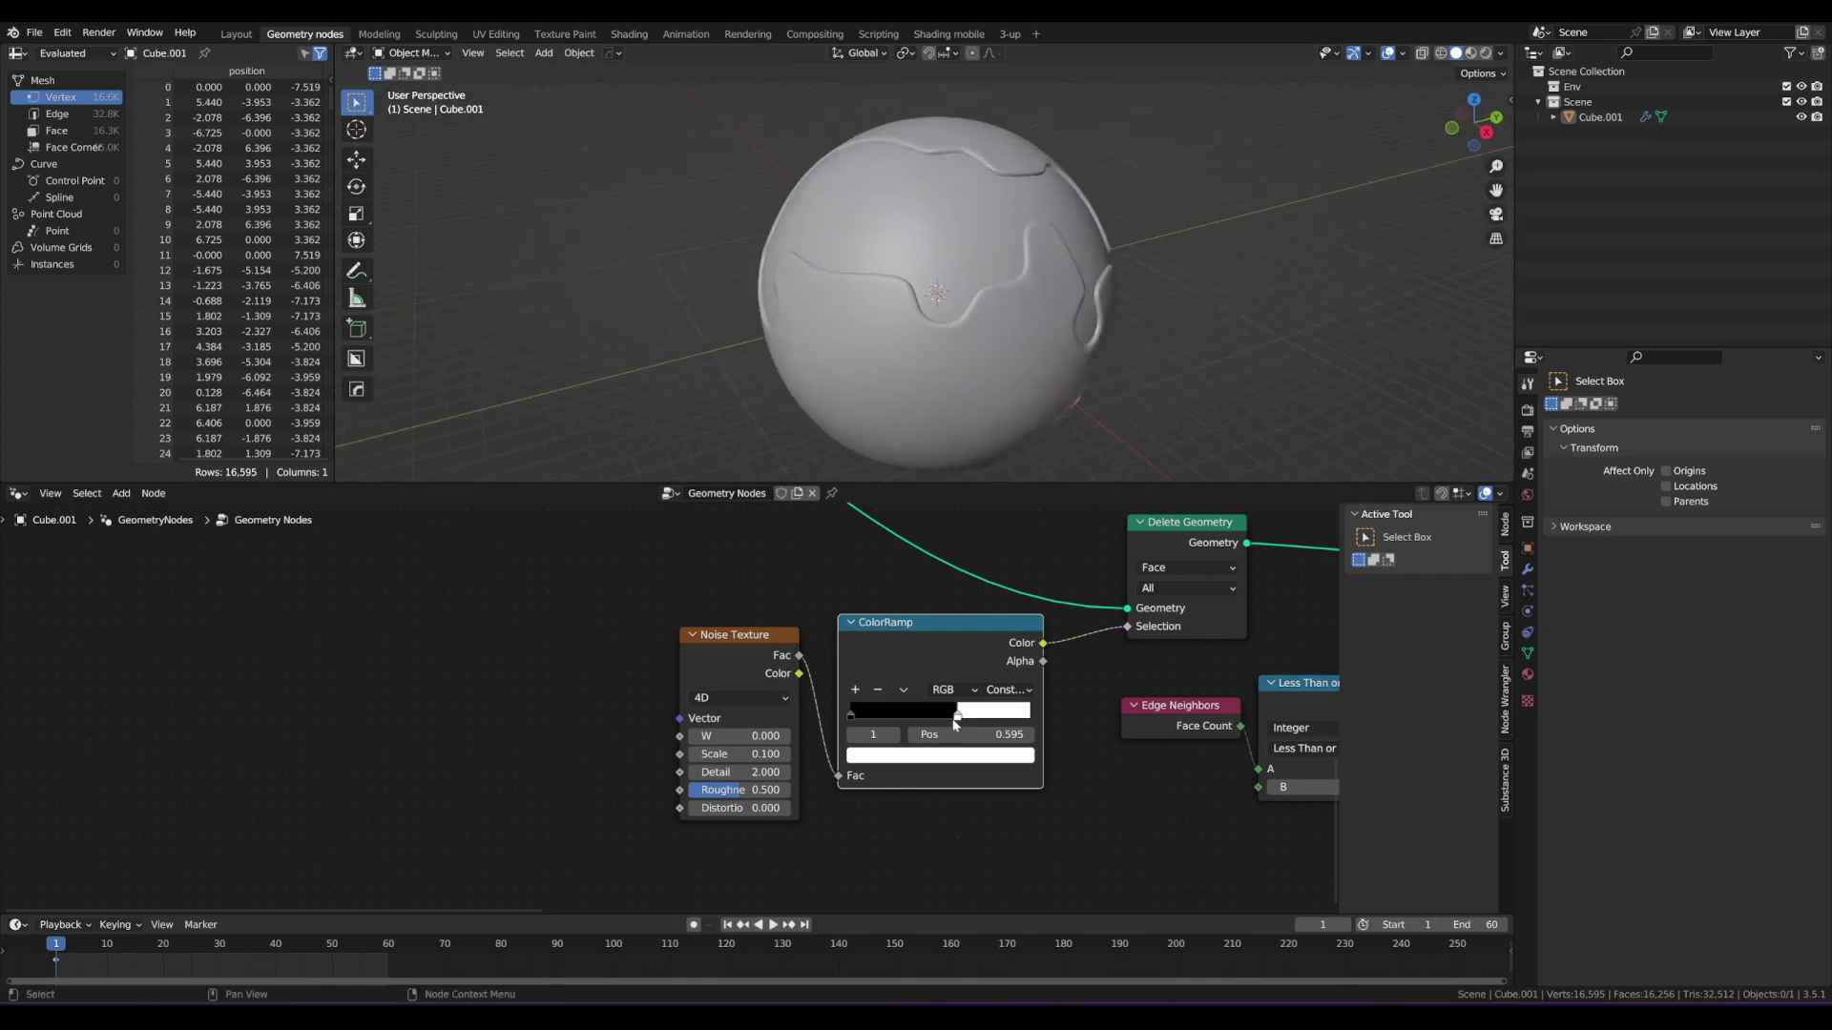
Step: Set the ColorRamp's white stop to about 0.54 and check the patches on the sphere
{"action": "left_click_drag", "start_coordinate": [955, 723], "coordinate": [947, 722]}
{"action": "left_click_drag", "start_coordinate": [946, 624], "coordinate": [948, 626]}
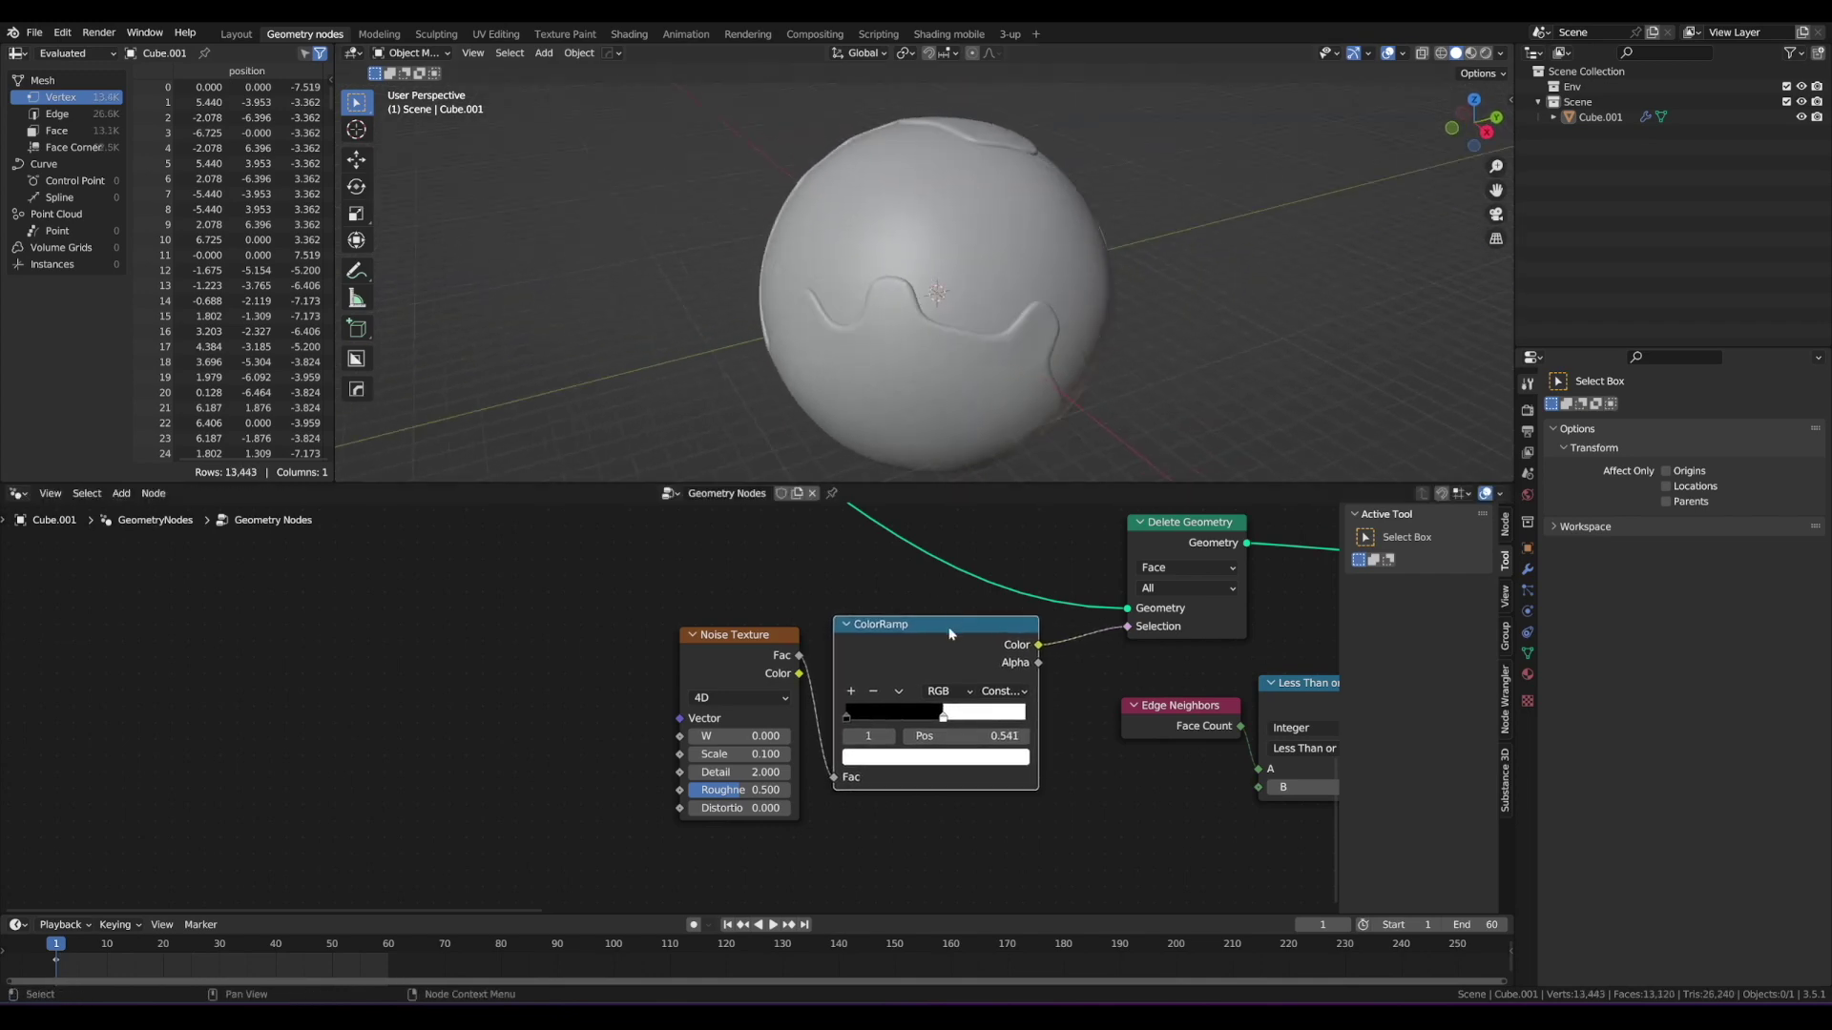
{"action": "left_click_drag", "start_coordinate": [775, 638], "coordinate": [786, 628]}
{"action": "middle_click_drag", "start_coordinate": [1004, 236], "coordinate": [1049, 315]}
Step: Move the base-sphere branch's Subdivision Surface and Transform Geometry nodes and the Ico Sphere pair toward the rest of the tree
{"action": "scroll", "coordinate": [942, 642], "scroll_direction": "down", "scroll_amount": 5}
{"action": "left_click_drag", "start_coordinate": [942, 622], "coordinate": [738, 718]}
{"action": "scroll", "coordinate": [850, 663], "scroll_direction": "down", "scroll_amount": 1}
{"action": "middle_click_drag", "start_coordinate": [924, 602], "coordinate": [715, 662]}
{"action": "scroll", "coordinate": [716, 663], "scroll_direction": "down", "scroll_amount": 1}
{"action": "scroll", "coordinate": [717, 662], "scroll_direction": "up", "scroll_amount": 1}
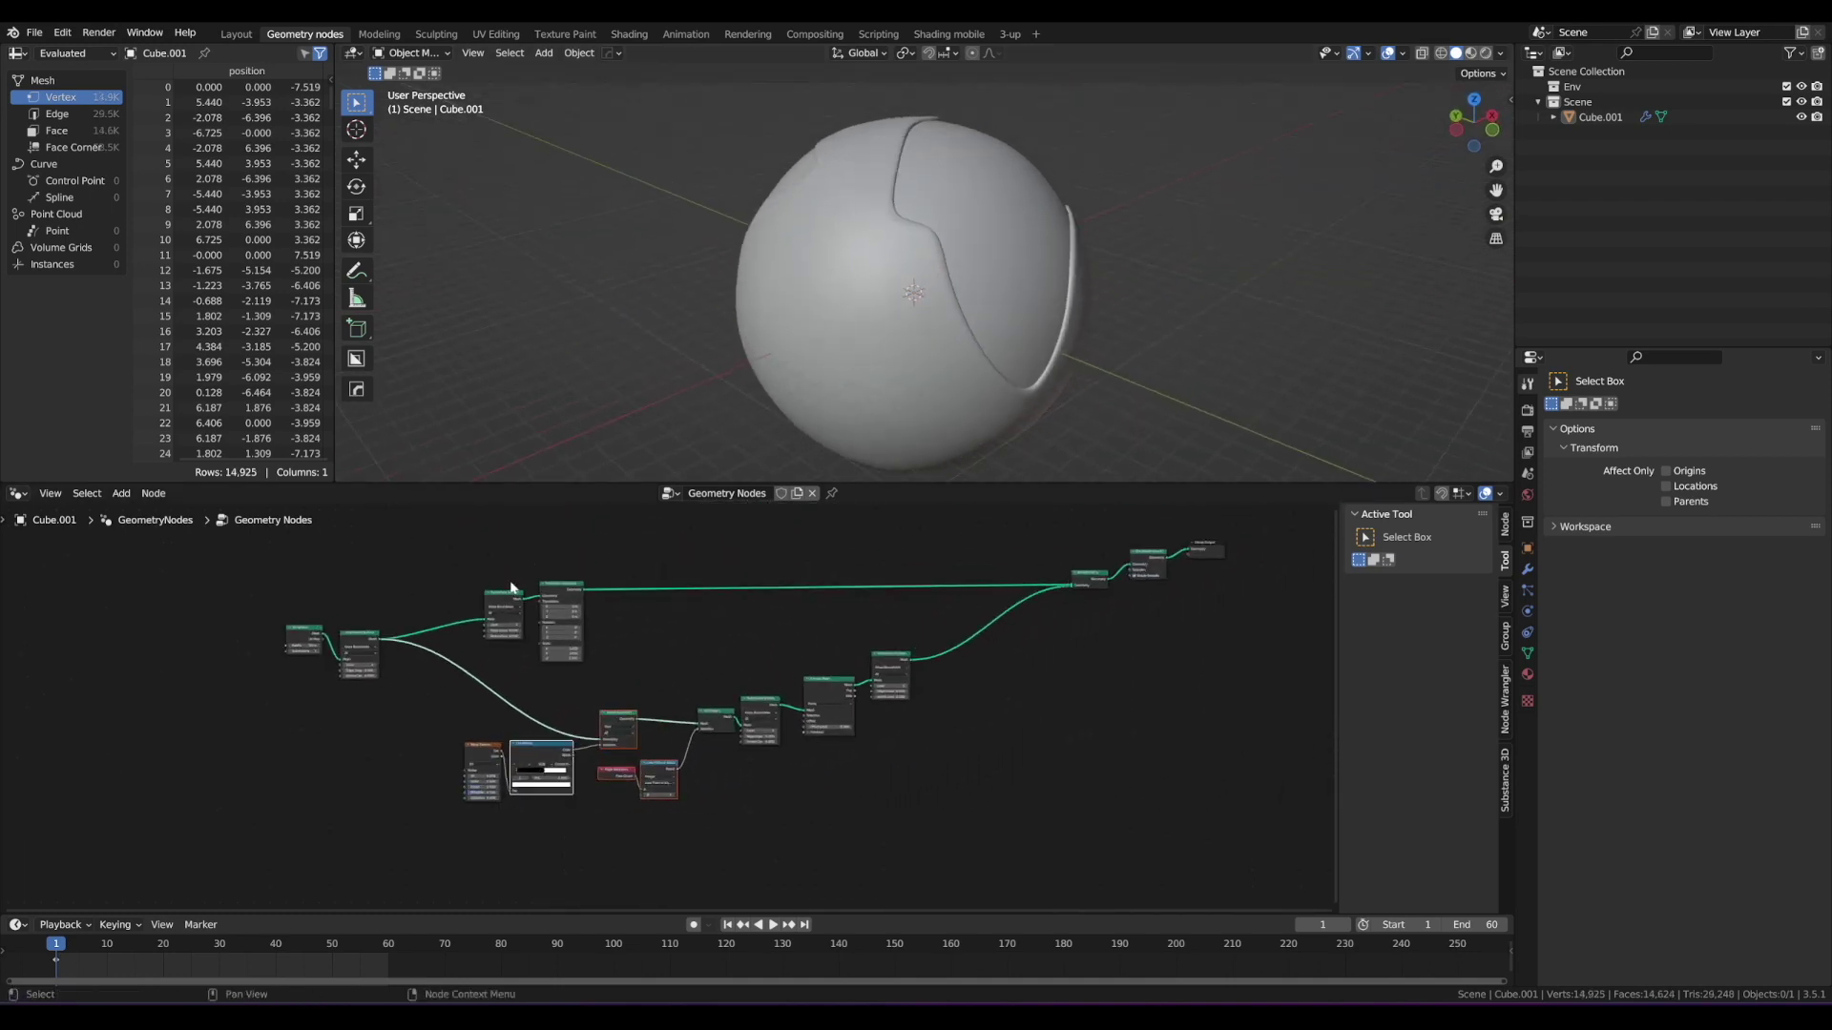
{"action": "left_click_drag", "start_coordinate": [468, 547], "coordinate": [596, 660]}
{"action": "left_click_drag", "start_coordinate": [243, 585], "coordinate": [382, 689]}
{"action": "key", "text": "g"}
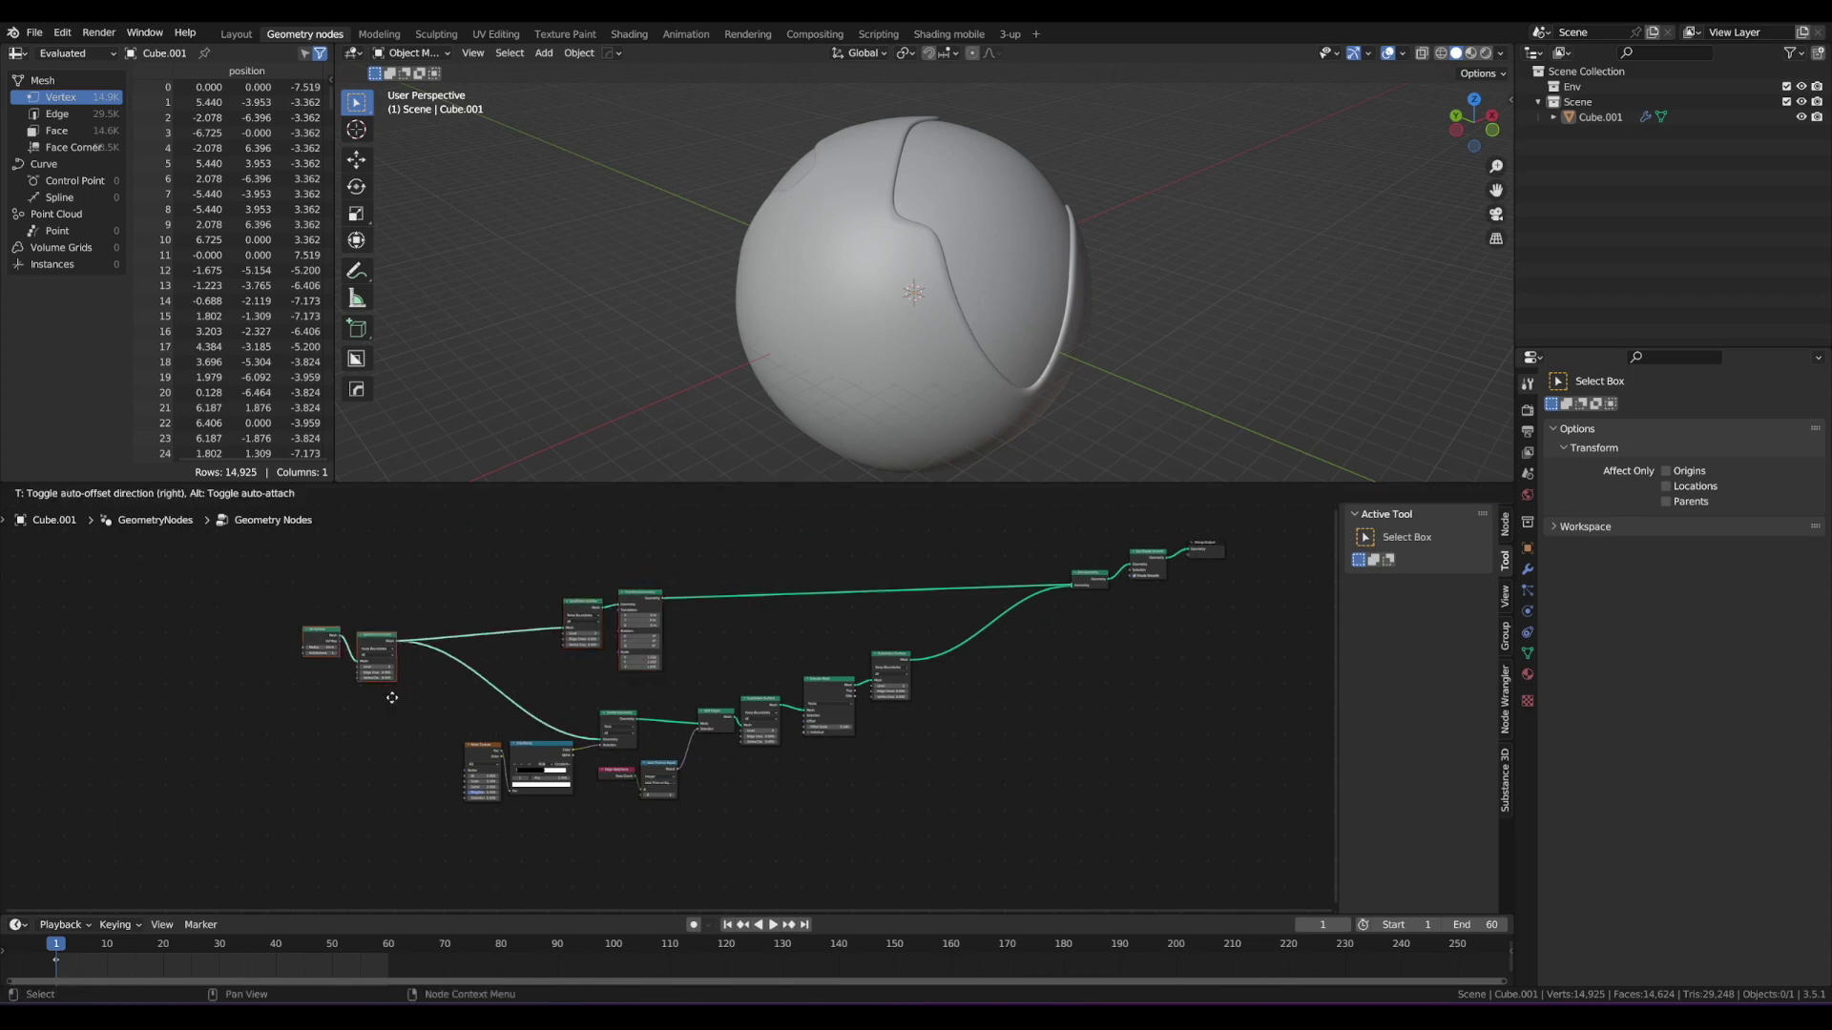
{"action": "left_click", "coordinate": [446, 697]}
Step: Move the Join Geometry, Set Shade Smooth and Group Output nodes together closer to the two branches
{"action": "scroll", "coordinate": [575, 684], "scroll_direction": "up", "scroll_amount": 5}
{"action": "middle_click_drag", "start_coordinate": [744, 679], "coordinate": [543, 722]}
{"action": "scroll", "coordinate": [606, 719], "scroll_direction": "down", "scroll_amount": 1}
{"action": "left_click_drag", "start_coordinate": [1250, 647], "coordinate": [919, 531]}
{"action": "key", "text": "g"}
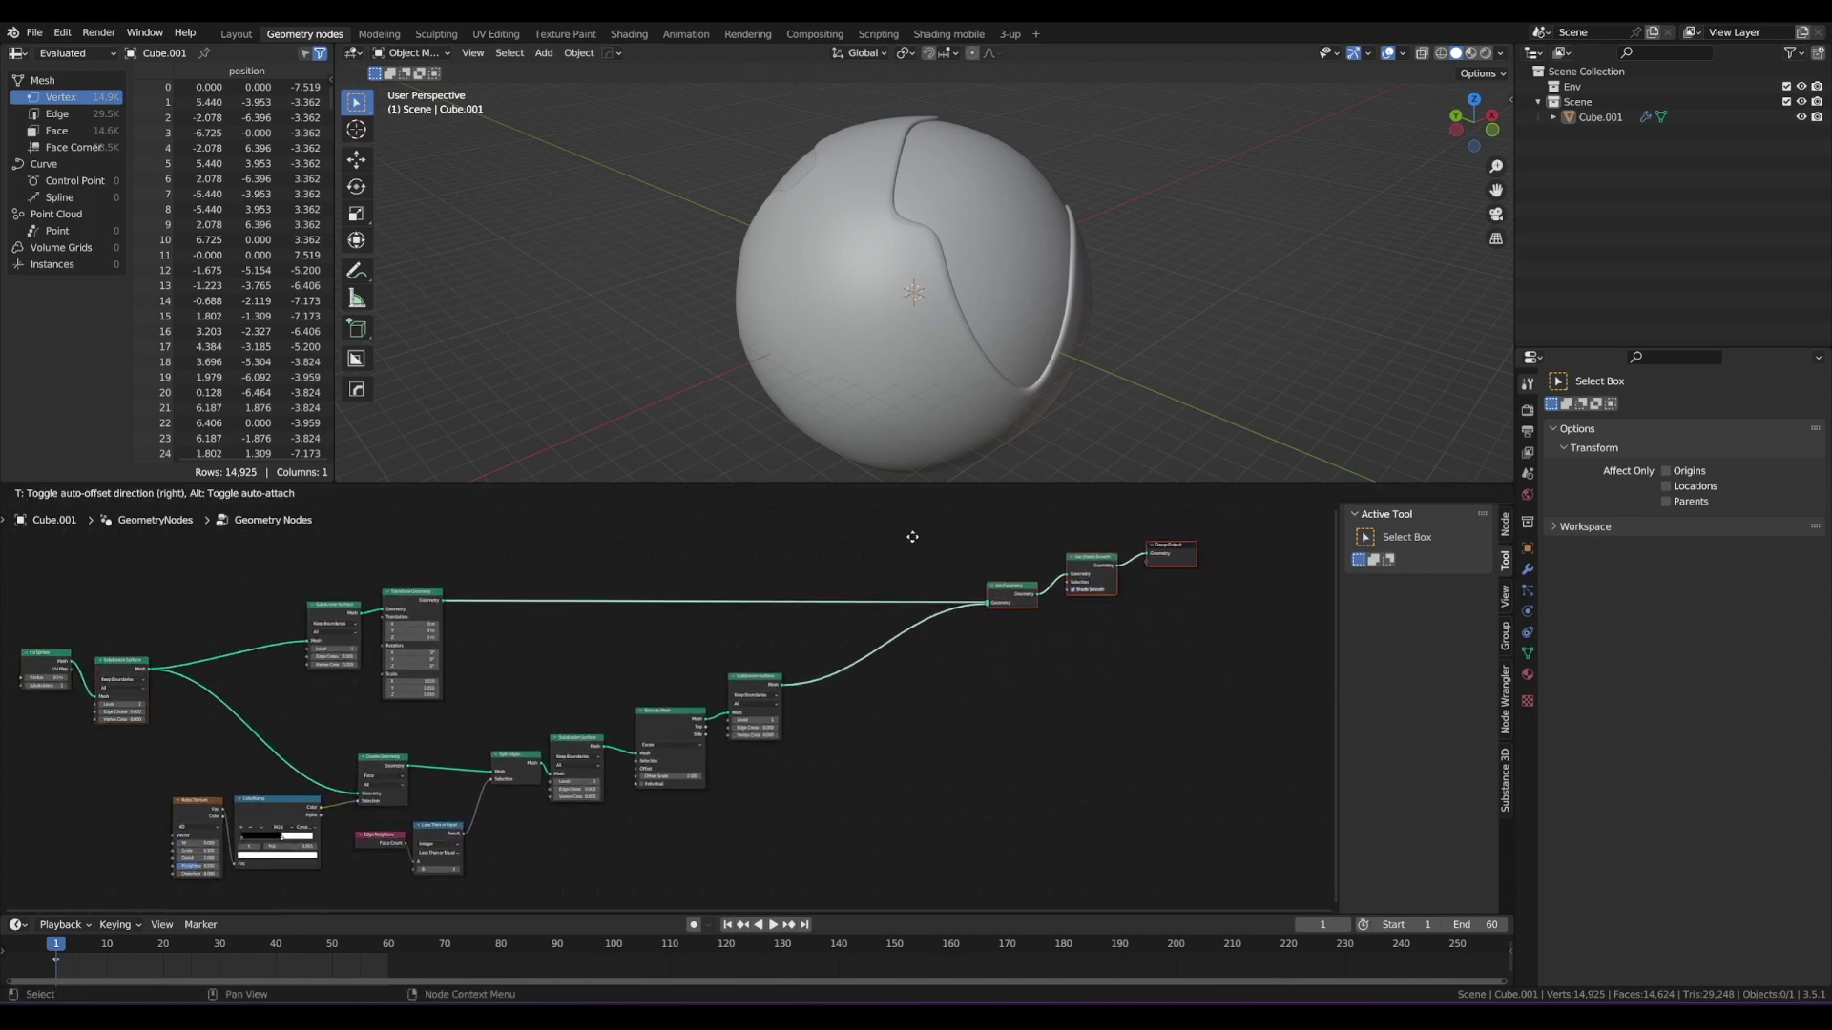
{"action": "left_click", "coordinate": [798, 561]}
Step: Place the Group Output node well apart from the tree and shift the Join Geometry and Set Shade Smooth nodes closer to the branches
{"action": "left_click", "coordinate": [1050, 576]}
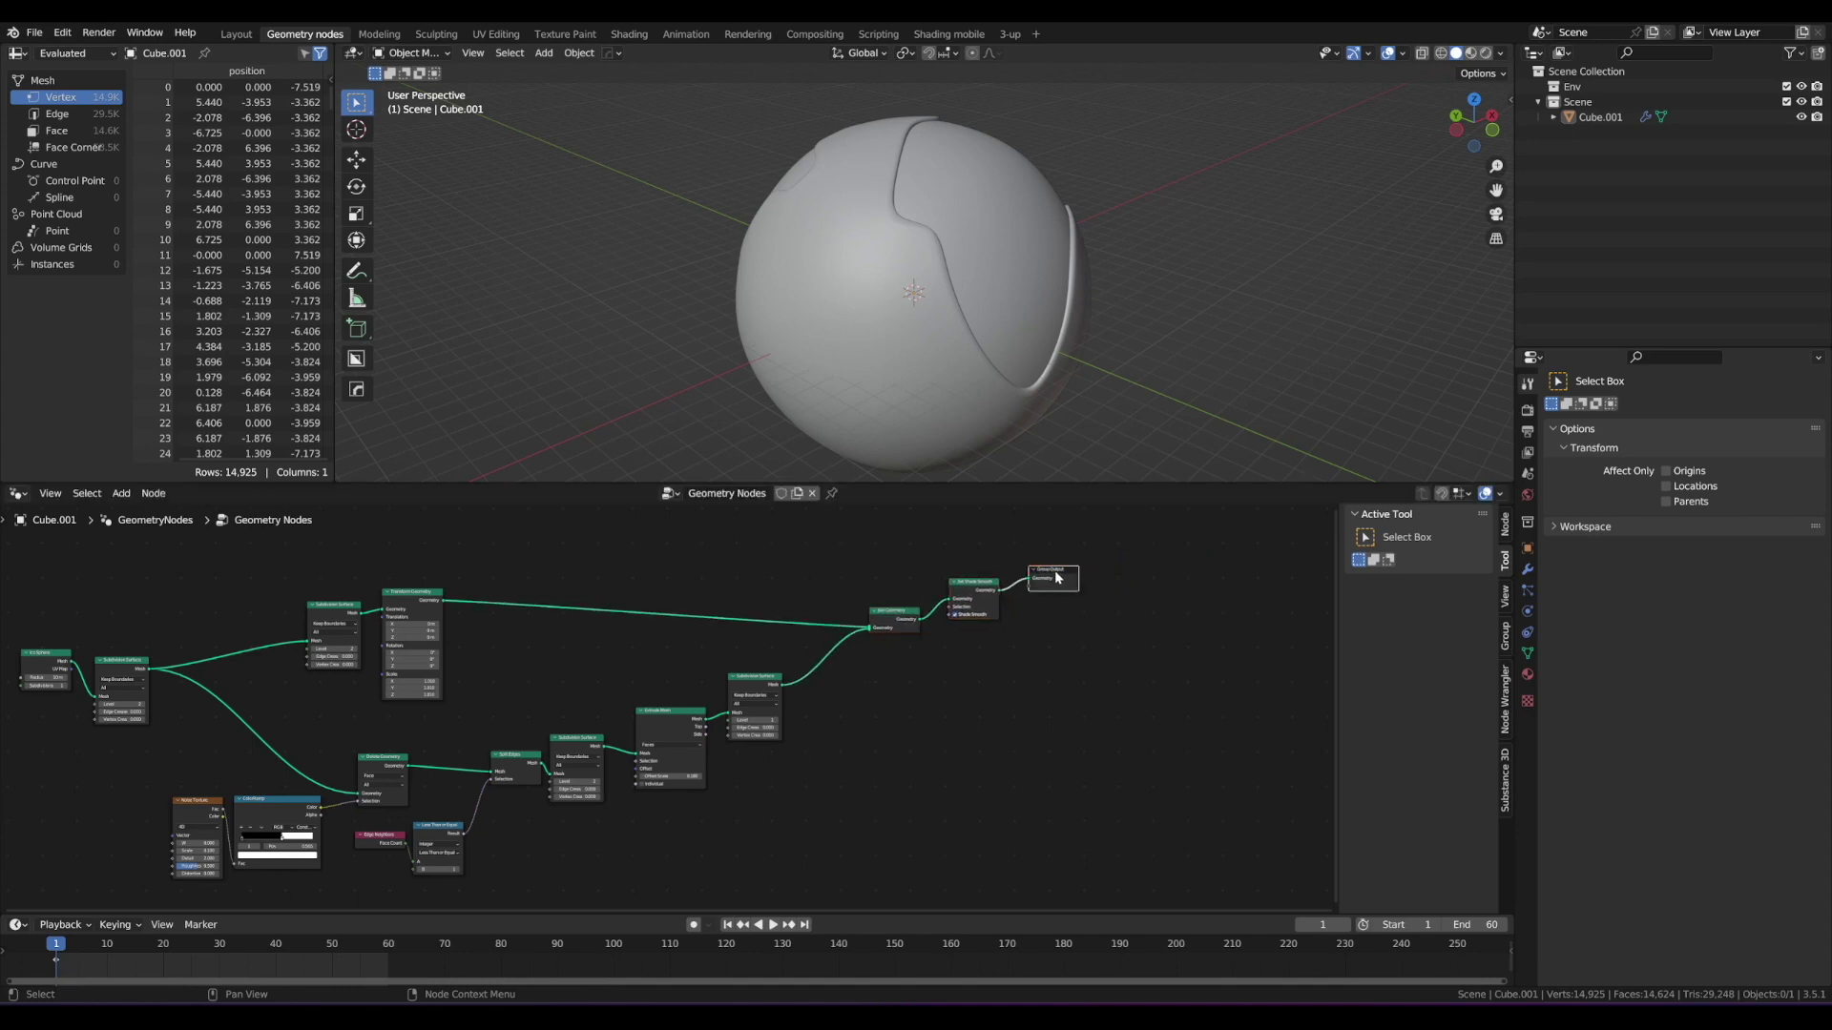
{"action": "left_click_drag", "start_coordinate": [1057, 574], "coordinate": [1279, 577]}
{"action": "scroll", "coordinate": [954, 559], "scroll_direction": "down", "scroll_amount": 2}
{"action": "middle_click_drag", "start_coordinate": [900, 556], "coordinate": [957, 547]}
{"action": "left_click_drag", "start_coordinate": [1038, 551], "coordinate": [861, 670]}
{"action": "key", "text": "g"}
{"action": "left_click", "coordinate": [814, 668]}
Step: Move the base-sphere branch's Subdivision Surface and Transform Geometry nodes closer to the patch branch below, tidying the spacing
{"action": "left_click_drag", "start_coordinate": [545, 569], "coordinate": [511, 634]}
{"action": "key", "text": "g"}
{"action": "left_click", "coordinate": [441, 677]}
{"action": "left_click_drag", "start_coordinate": [321, 628], "coordinate": [308, 632]}
Step: Enclose all nodes except the Group Output in one frame
{"action": "left_click_drag", "start_coordinate": [238, 544], "coordinate": [1174, 873]}
{"action": "scroll", "coordinate": [907, 798], "scroll_direction": "up", "scroll_amount": 2}
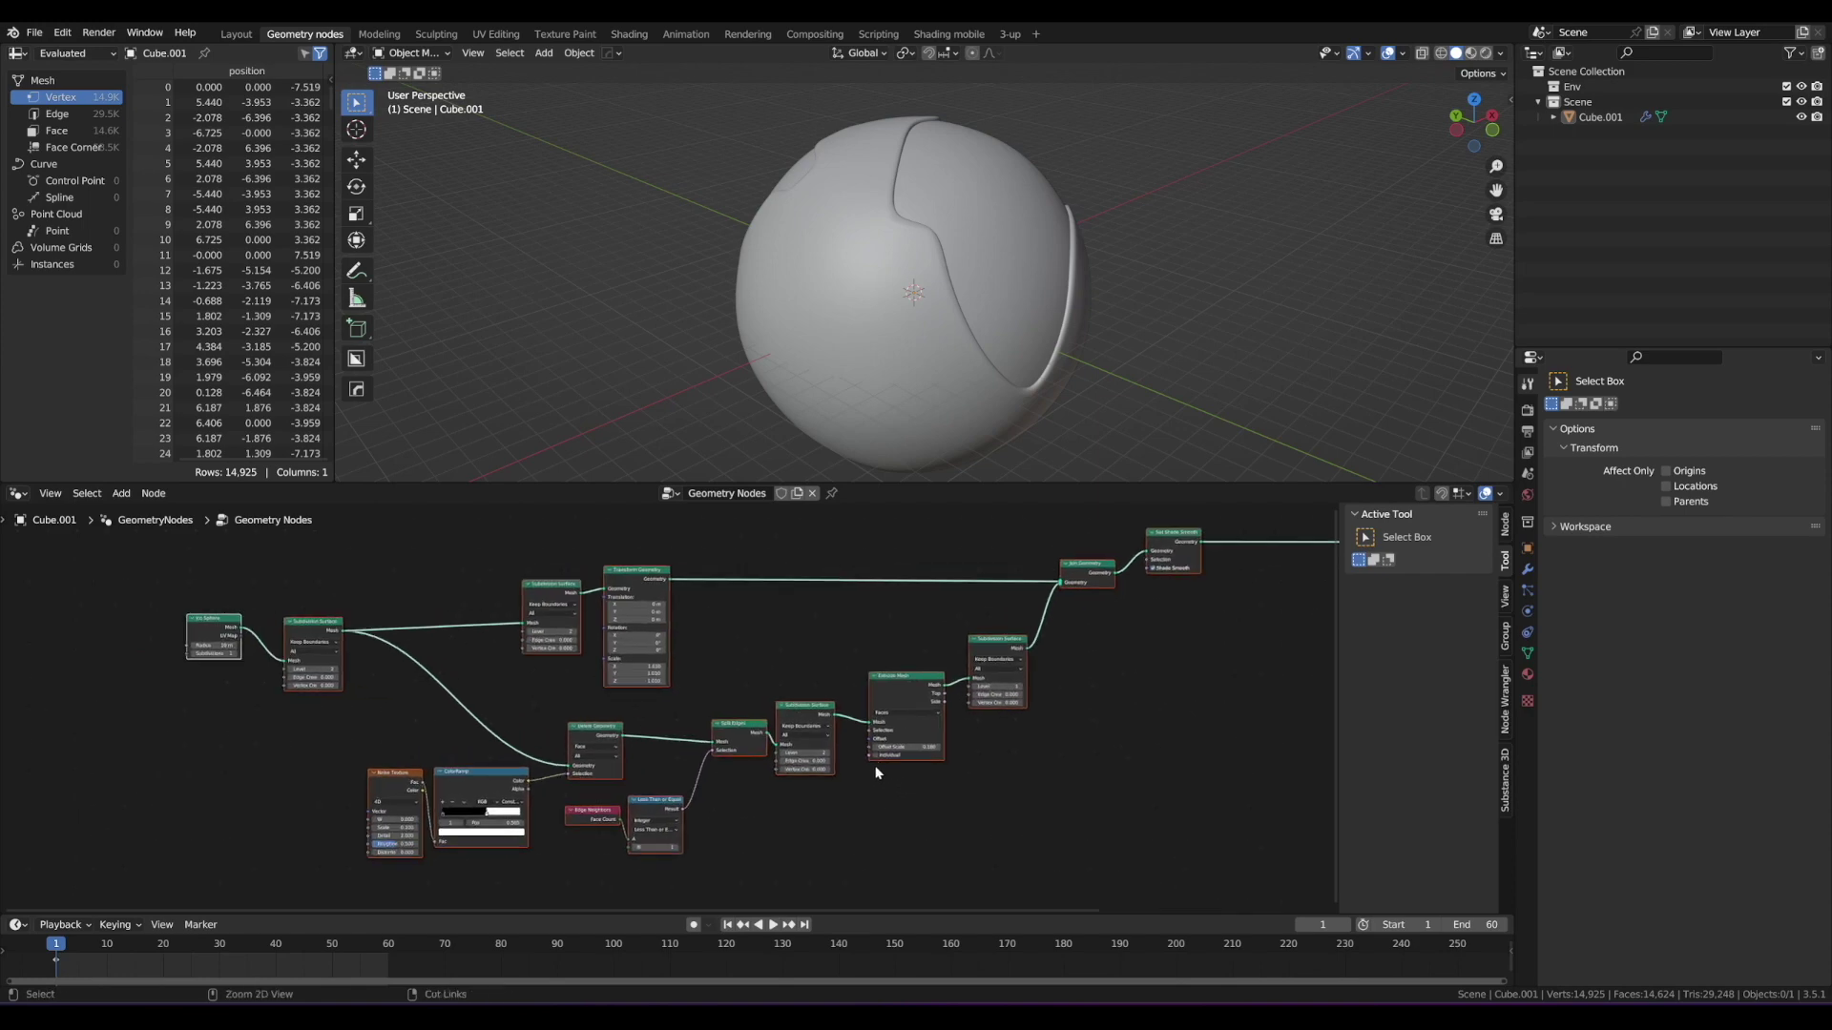
{"action": "key", "text": "ctrl+j"}
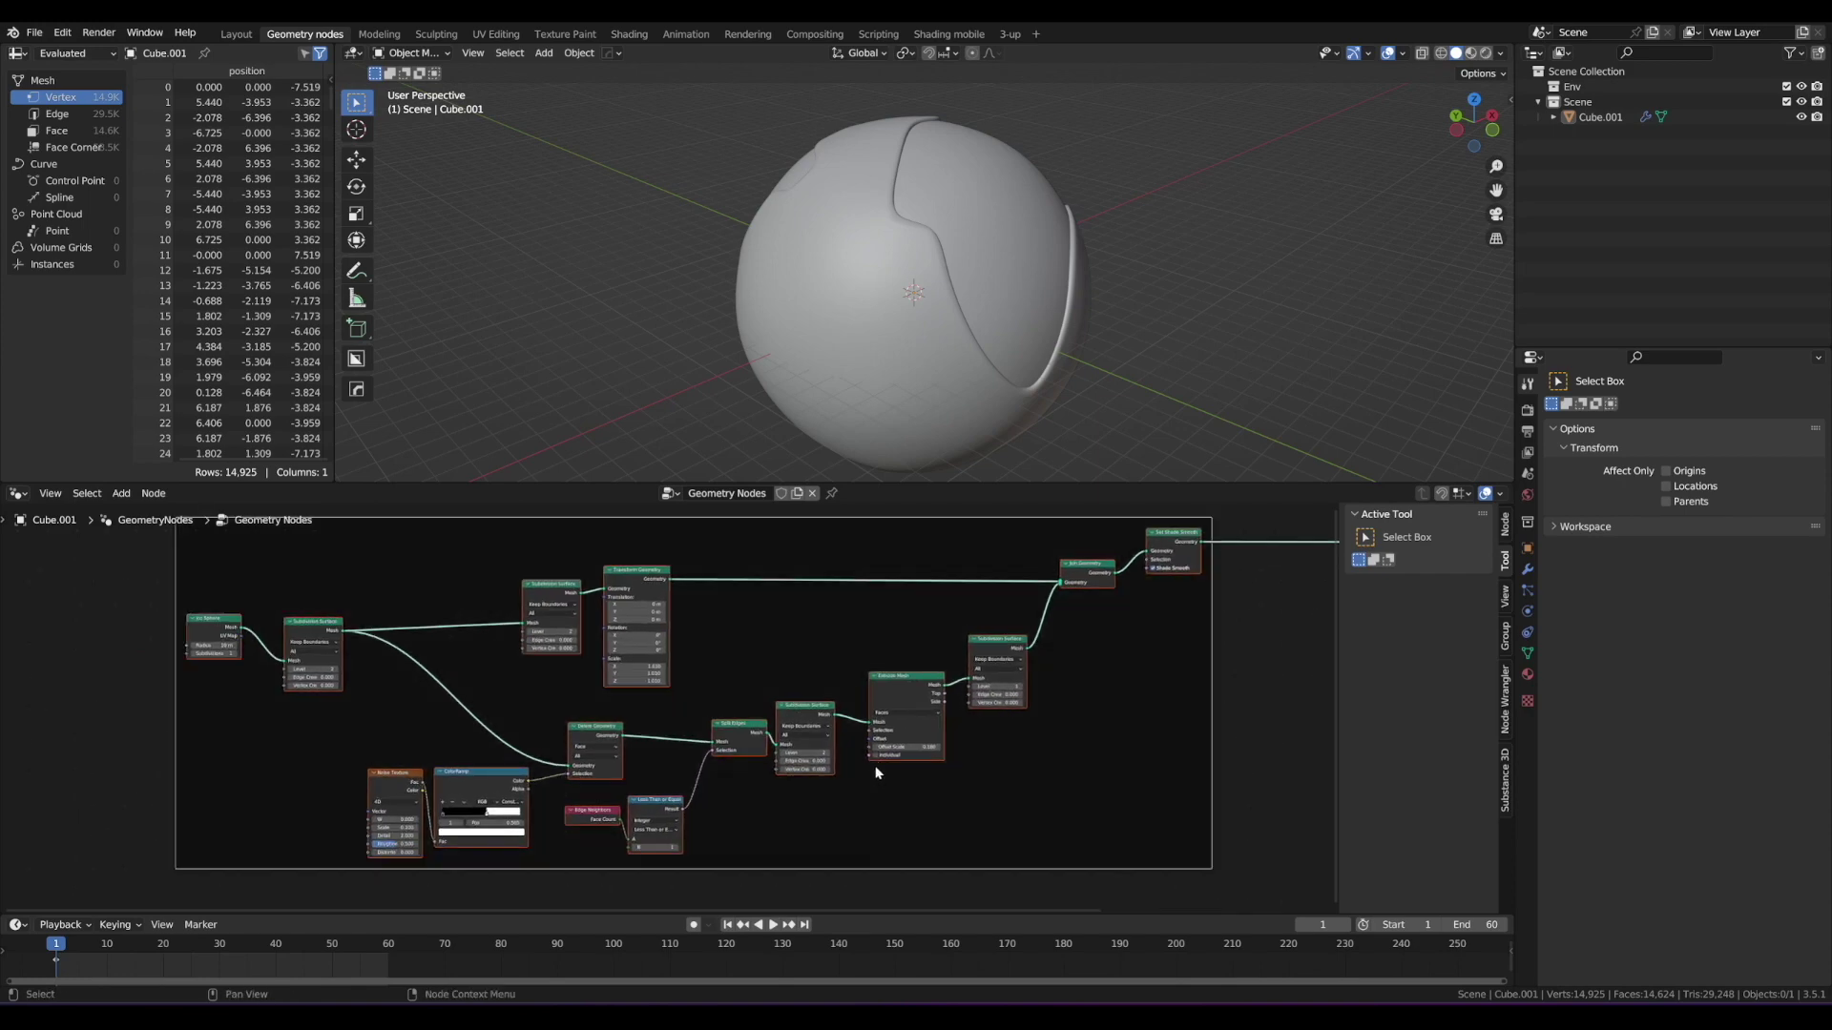
Step: Label the frame around the nodes "Planet terrain", and relabel it "Planet surface"
{"action": "key", "text": "F2"}
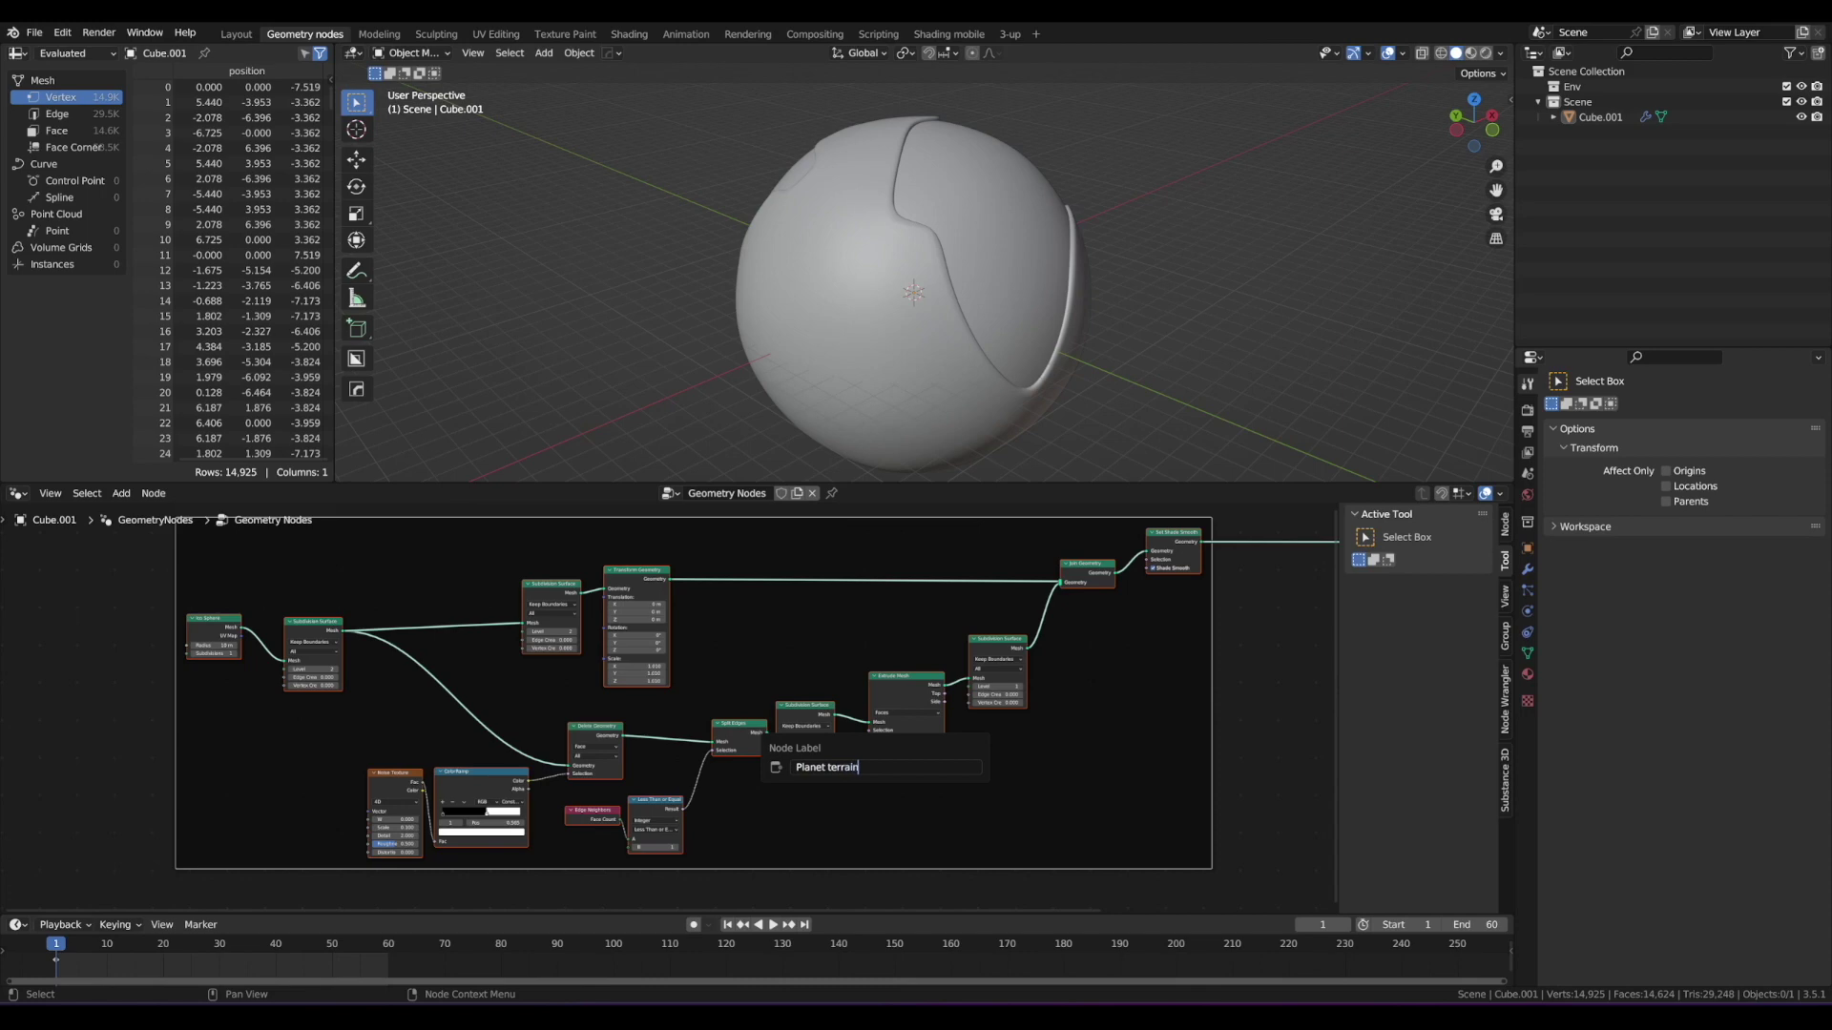
{"action": "key", "text": "Return"}
{"action": "scroll", "coordinate": [752, 645], "scroll_direction": "down", "scroll_amount": 1}
{"action": "key", "text": "F2"}
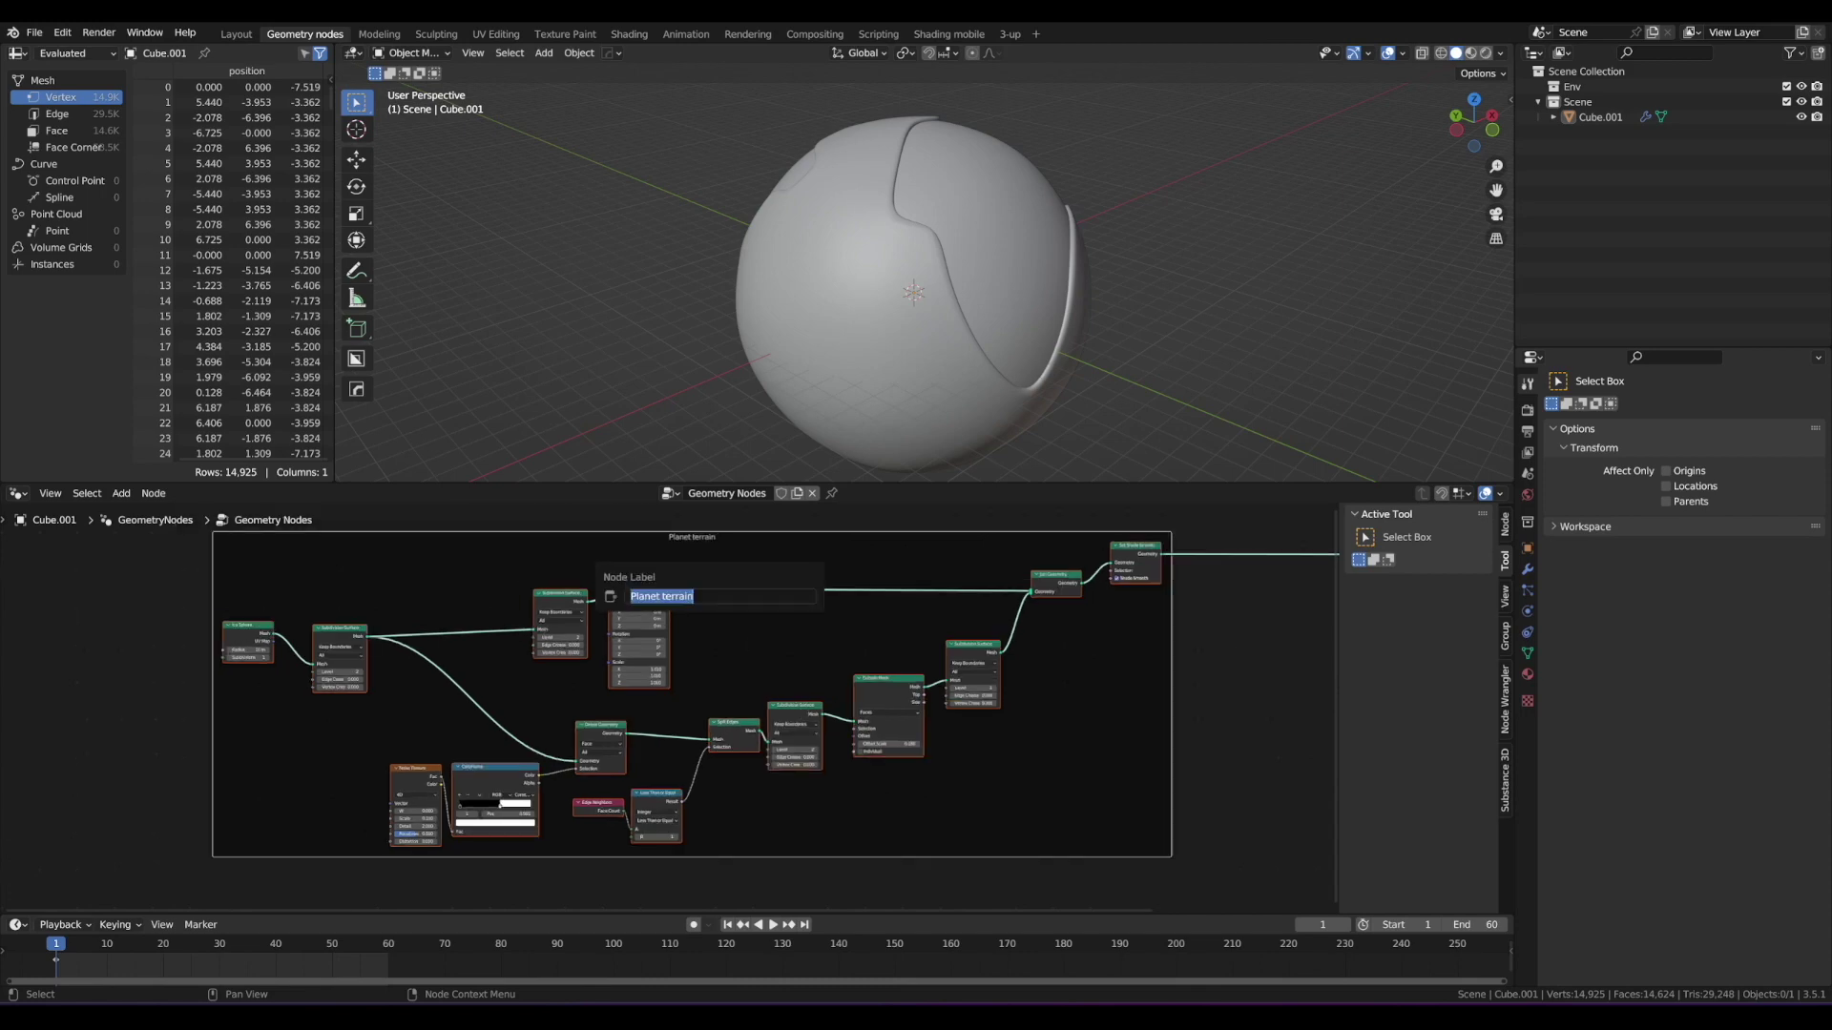
{"action": "type", "text": "Planet surface"}
{"action": "key", "text": "Return"}
Step: Move the Group Output node slightly farther from the framed nodes to widen the free space between them
{"action": "key", "text": "Home"}
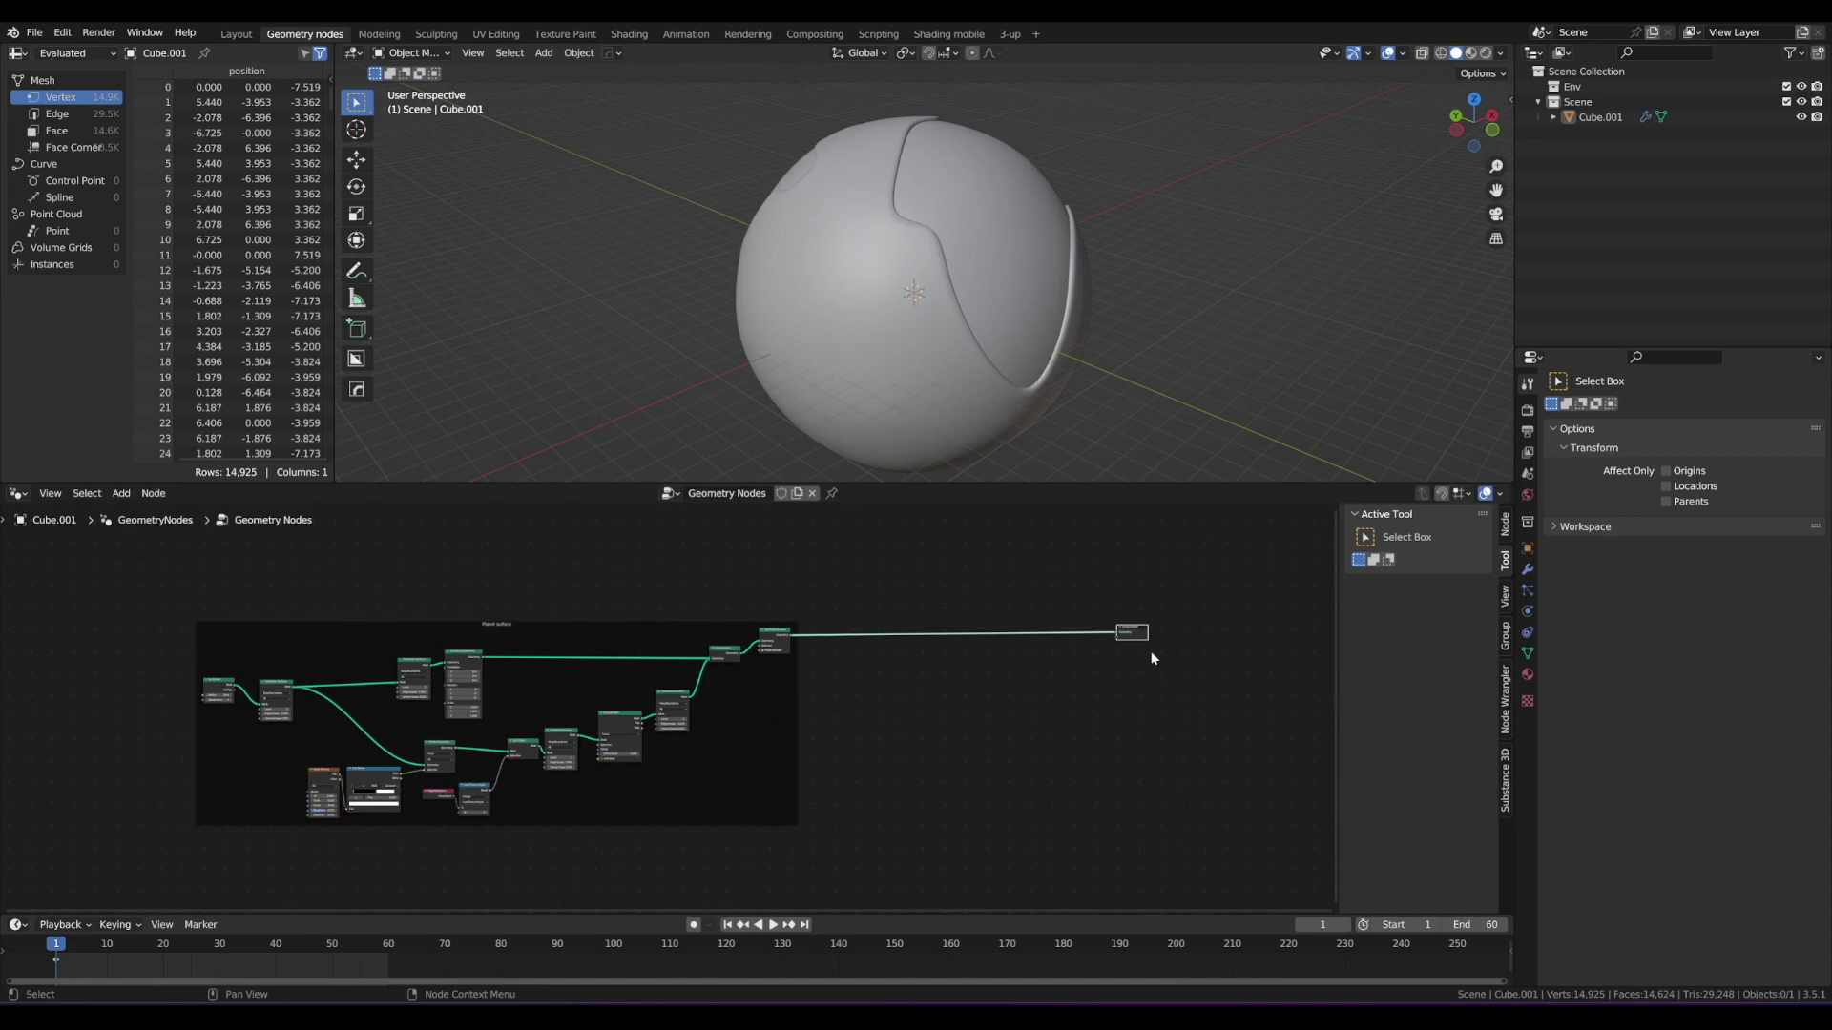
{"action": "left_click_drag", "start_coordinate": [1138, 633], "coordinate": [1211, 639]}
{"action": "middle_click_drag", "start_coordinate": [725, 267], "coordinate": [854, 329]}
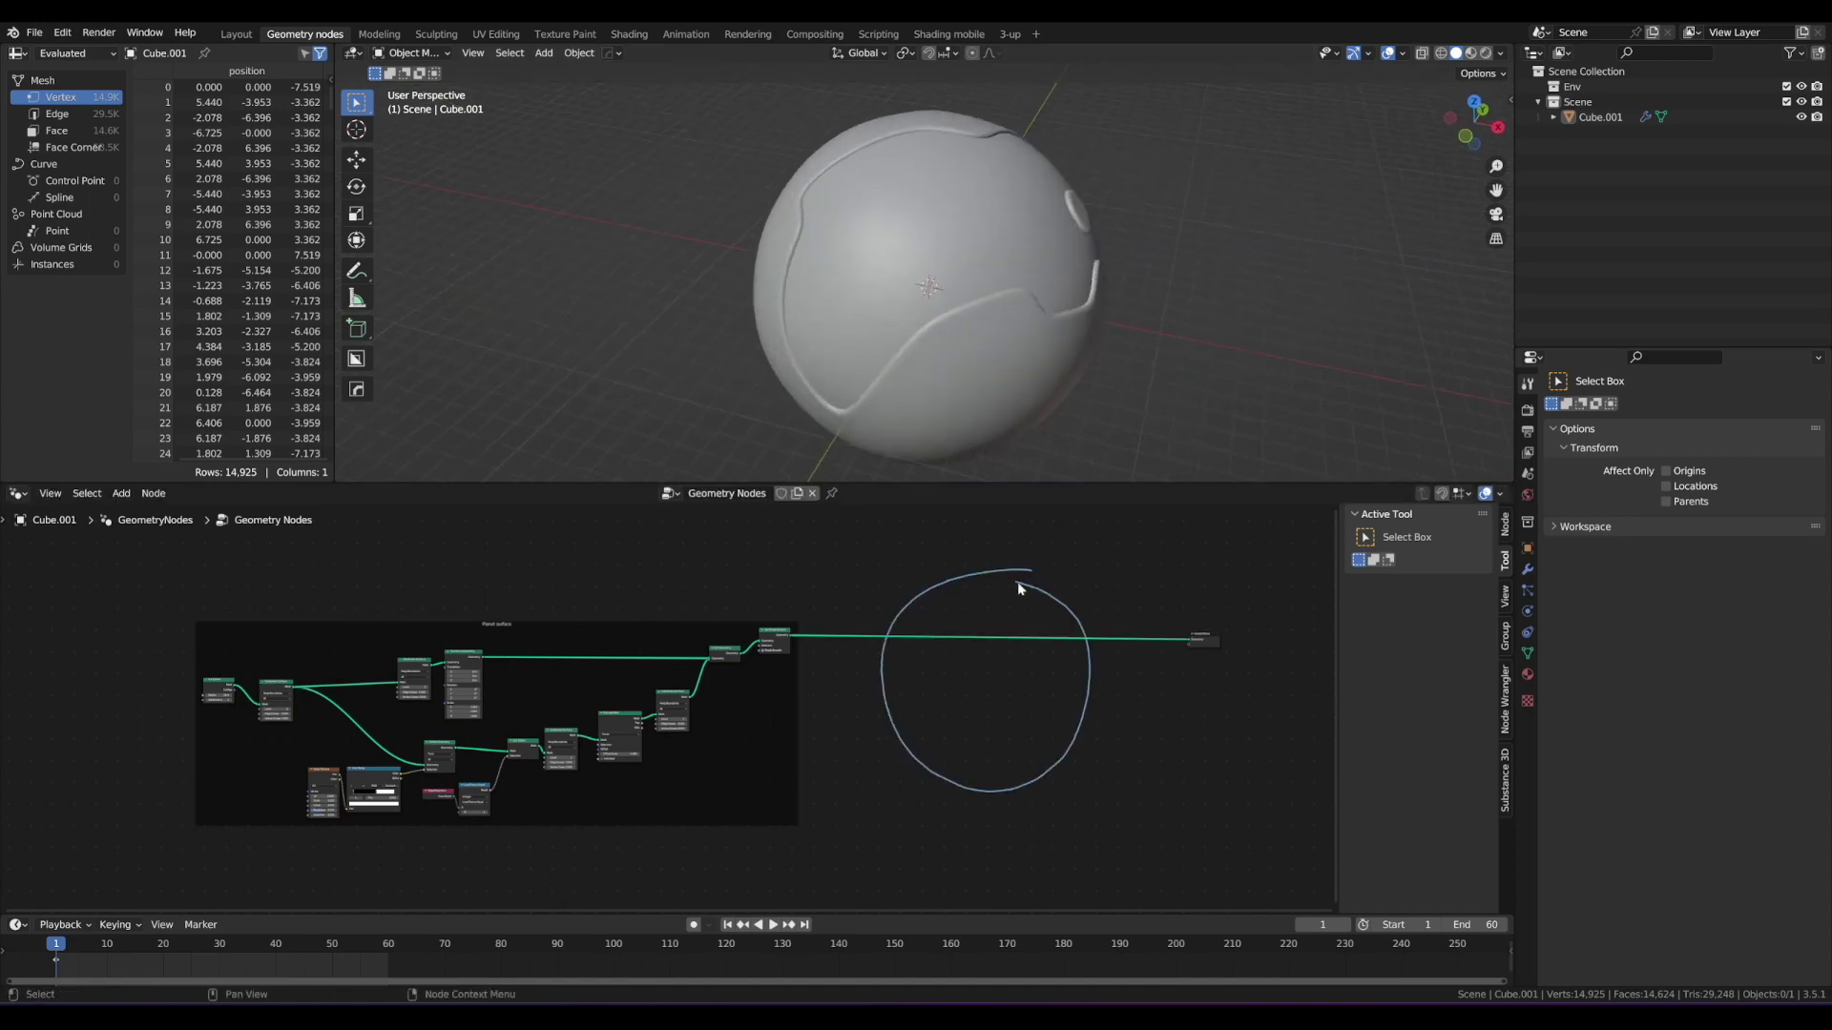
{"action": "right_click_drag", "start_coordinate": [969, 811], "coordinate": [1033, 601]}
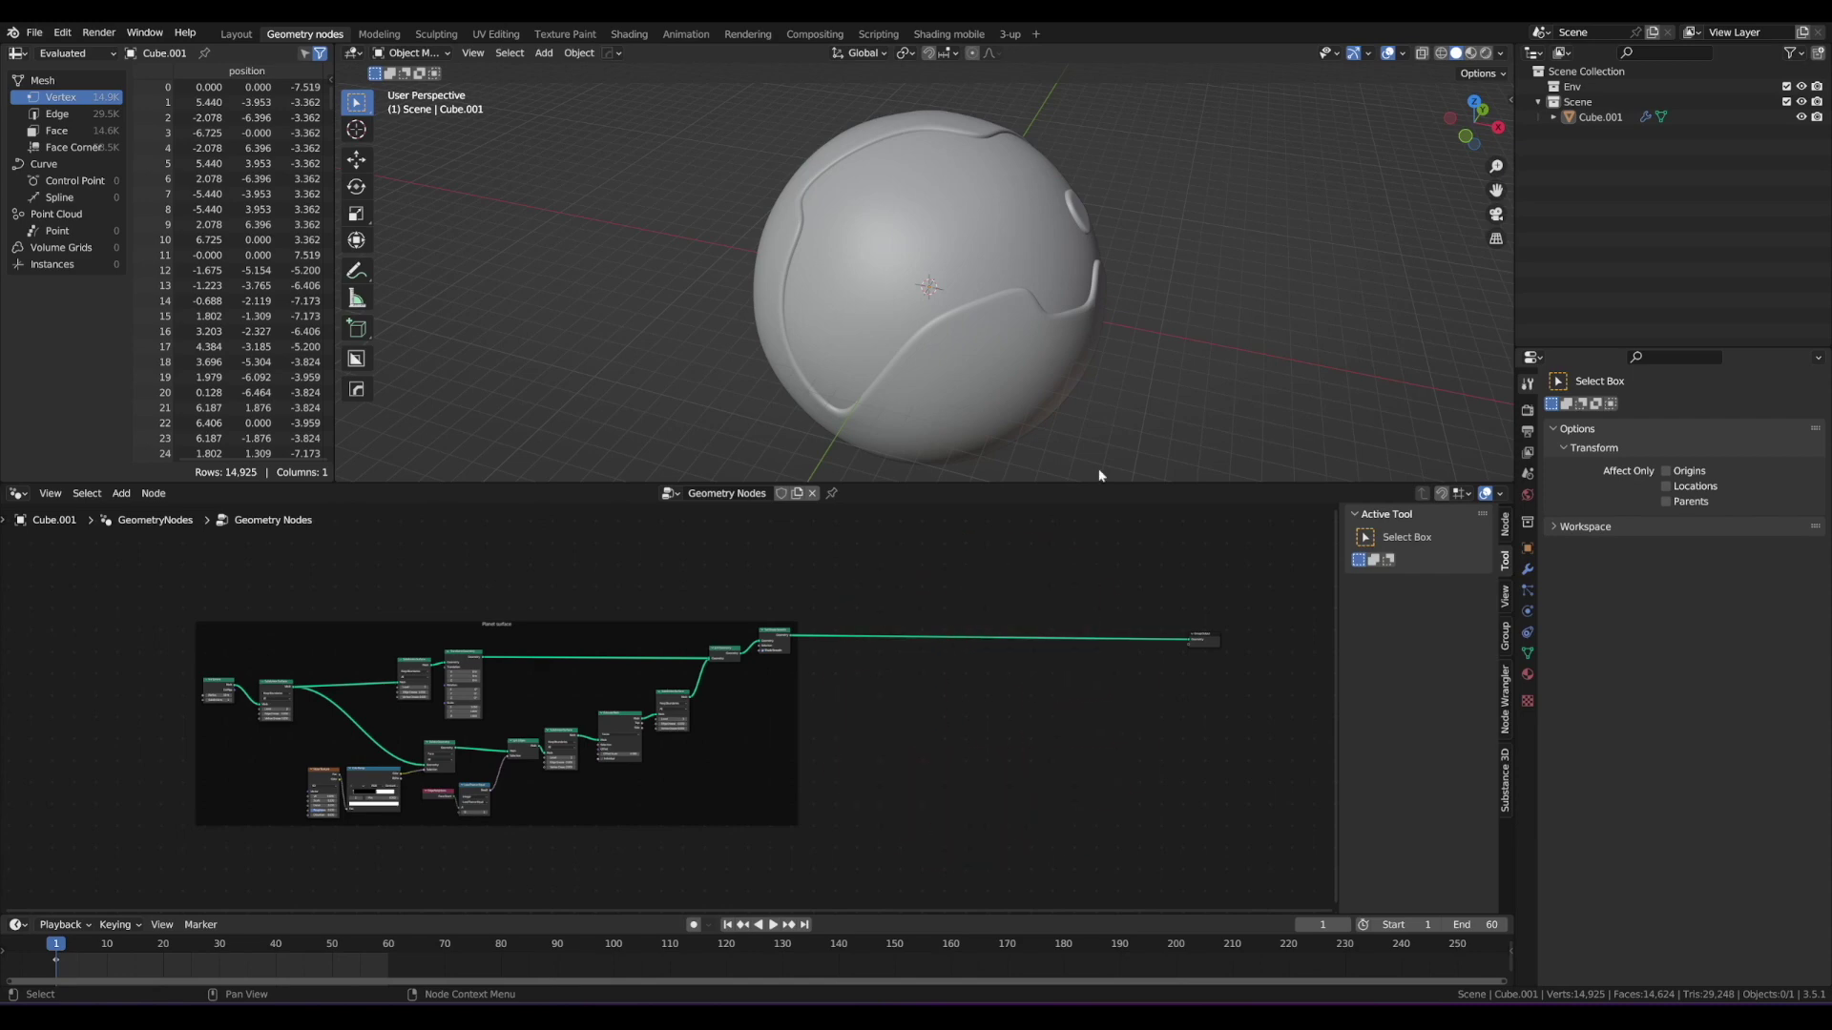
{"action": "middle_click_drag", "start_coordinate": [1097, 472], "coordinate": [933, 264]}
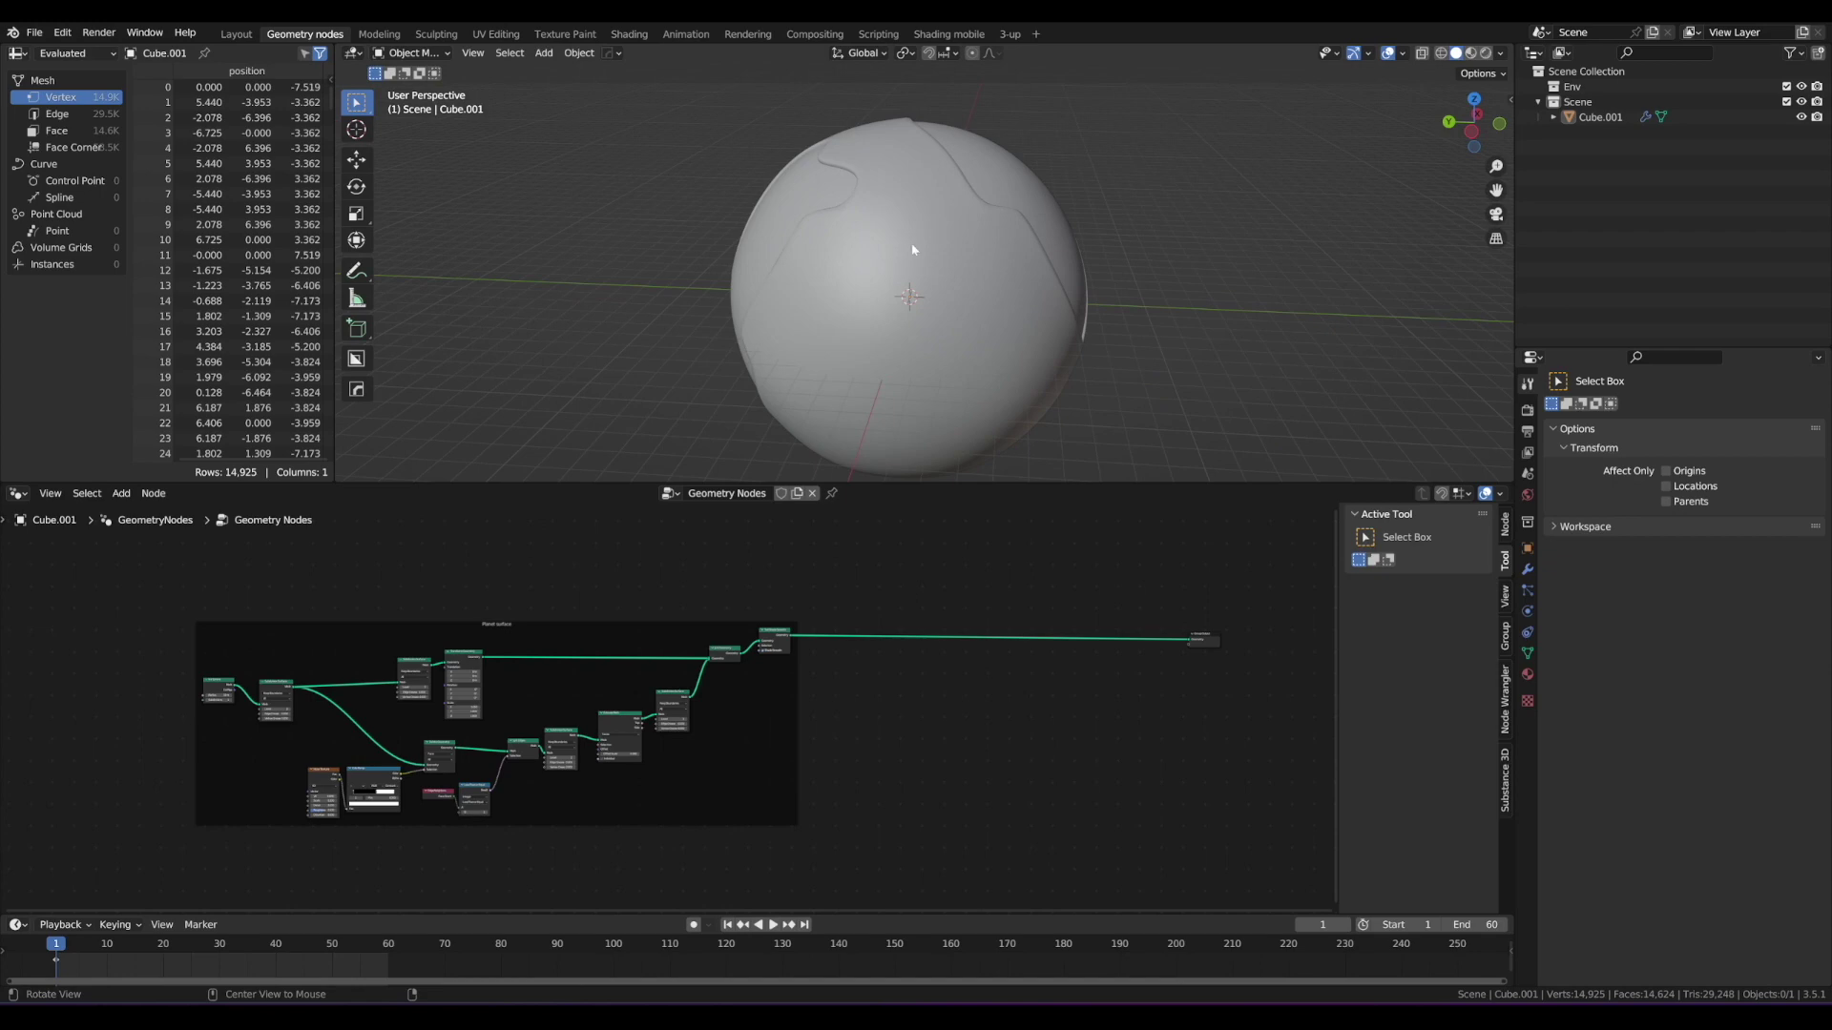
{"action": "middle_click_drag", "start_coordinate": [861, 323], "coordinate": [984, 290]}
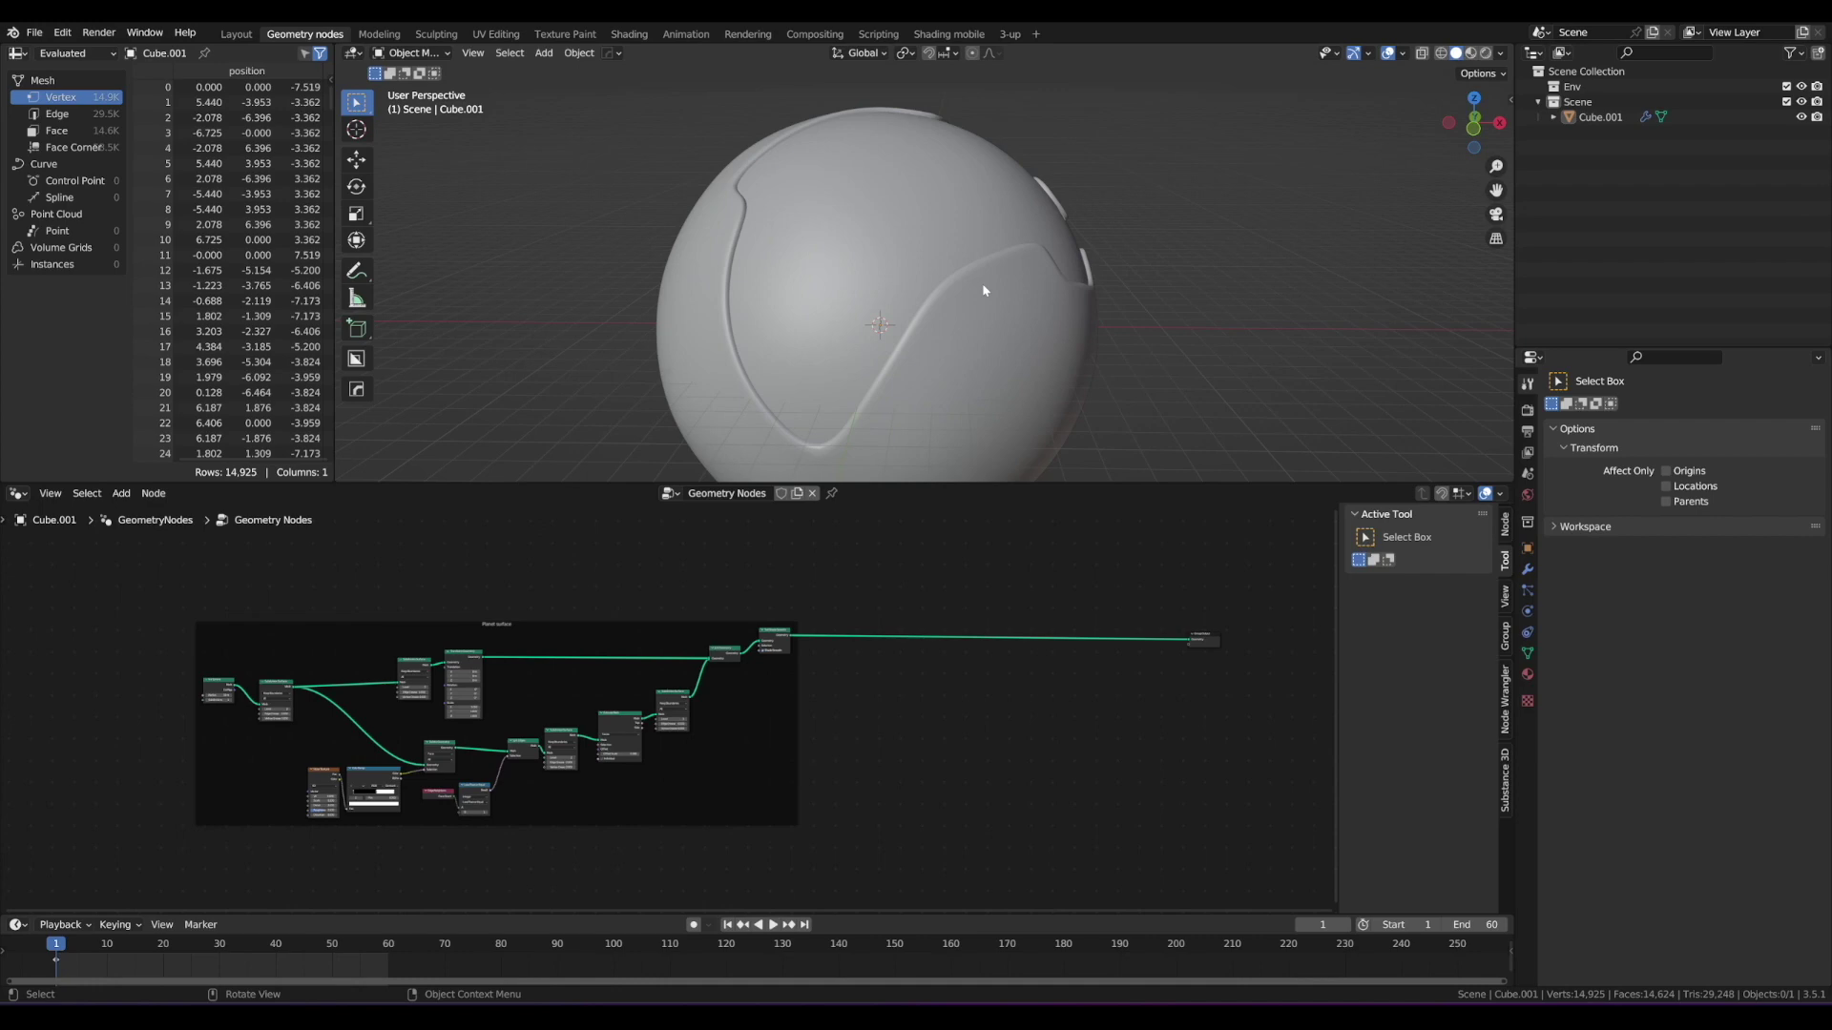